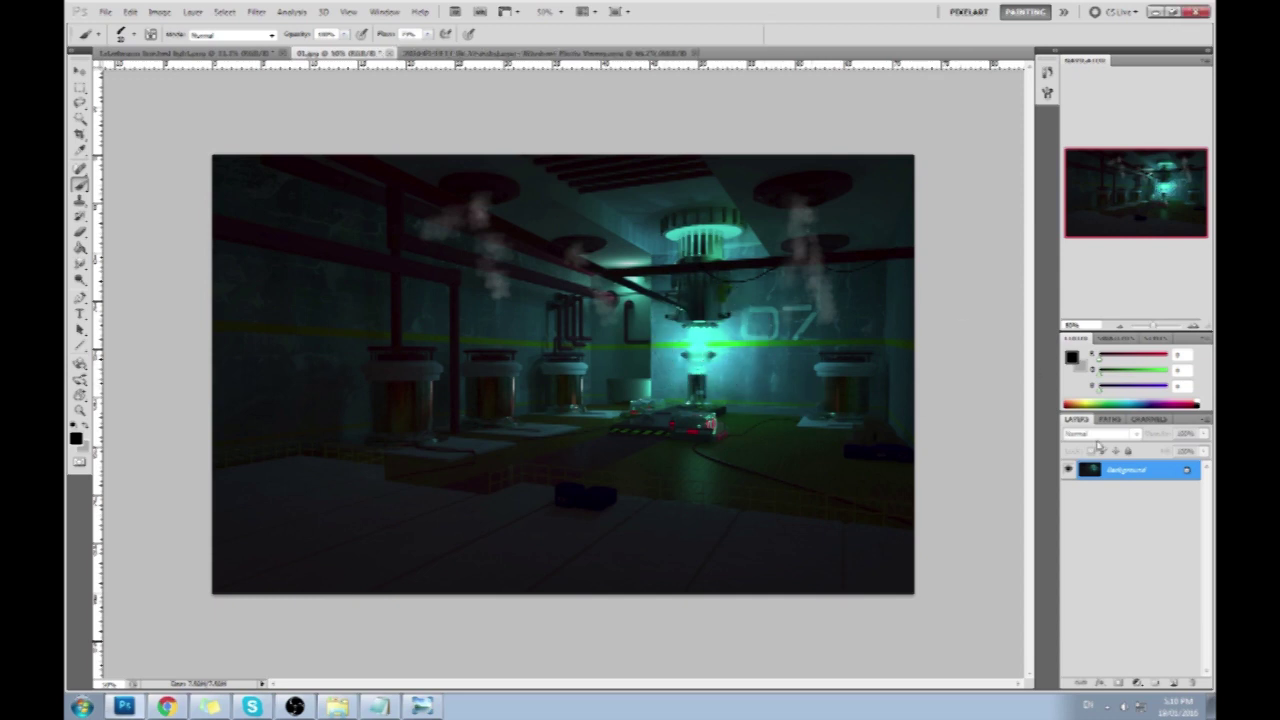
- Add a new layer above the background and choose a brush preset for painting on it
left_click(1170, 684)
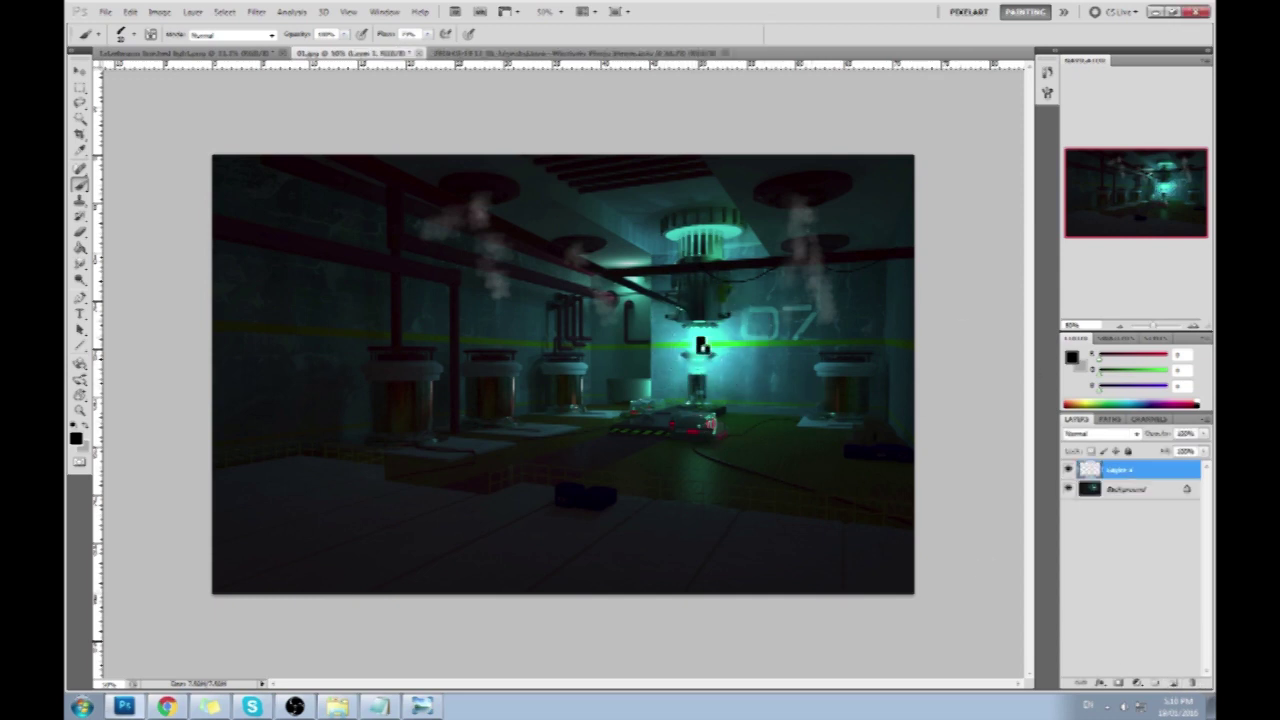
right_click(712, 327)
left_click_drag(940, 350, 962, 673)
left_click(861, 580)
left_click(992, 469)
left_click_drag(82, 128, 130, 132)
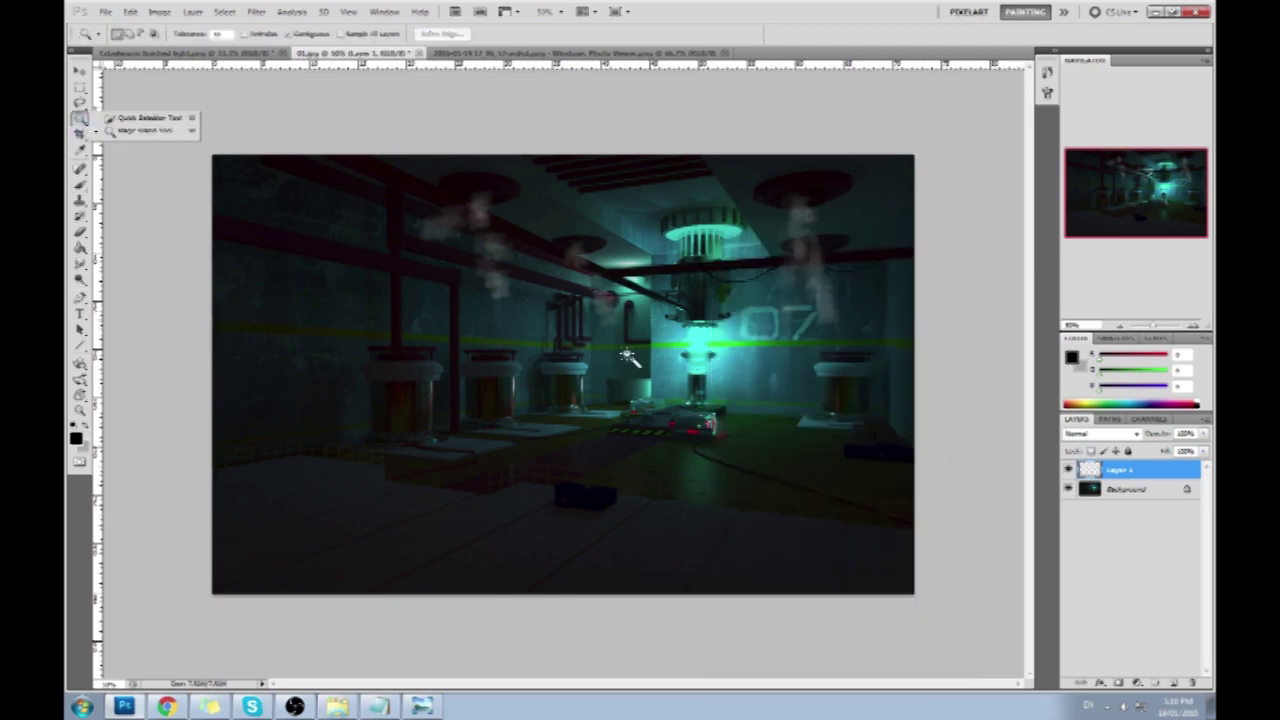
left_click(567, 435)
key("ctrl+d")
key("alt+bracketleft")
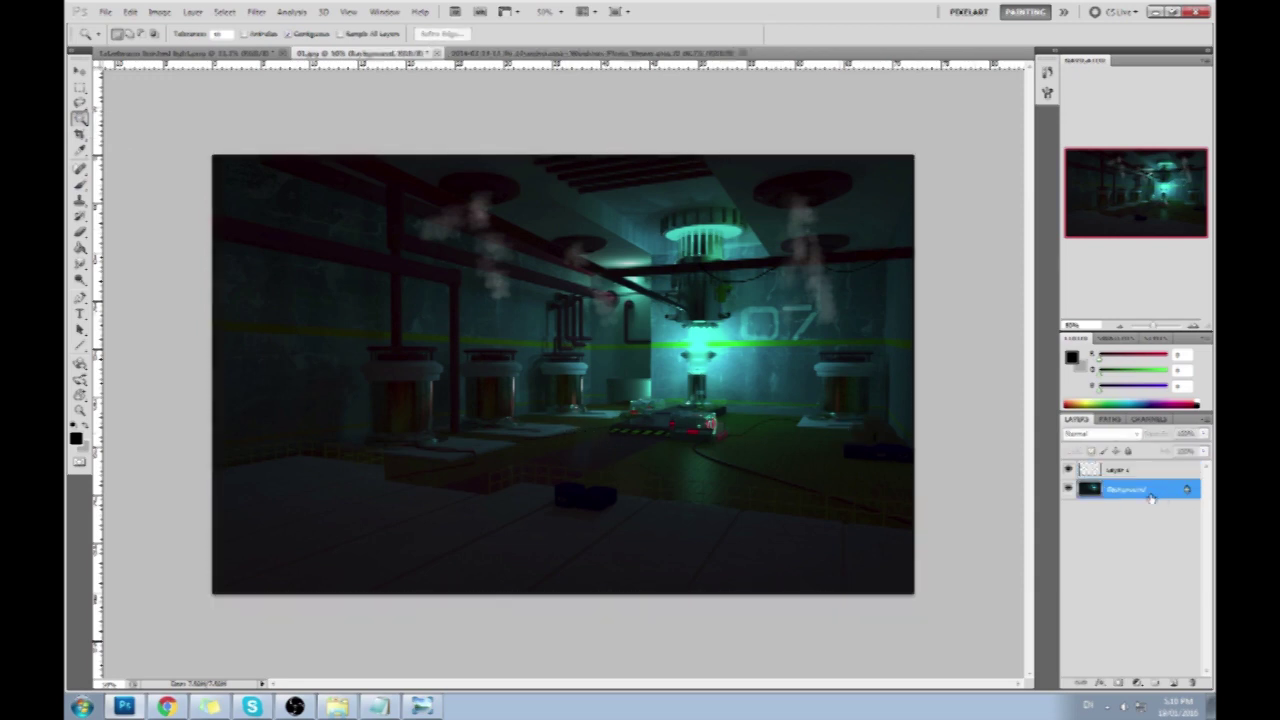
left_click(563, 443)
left_click(569, 439)
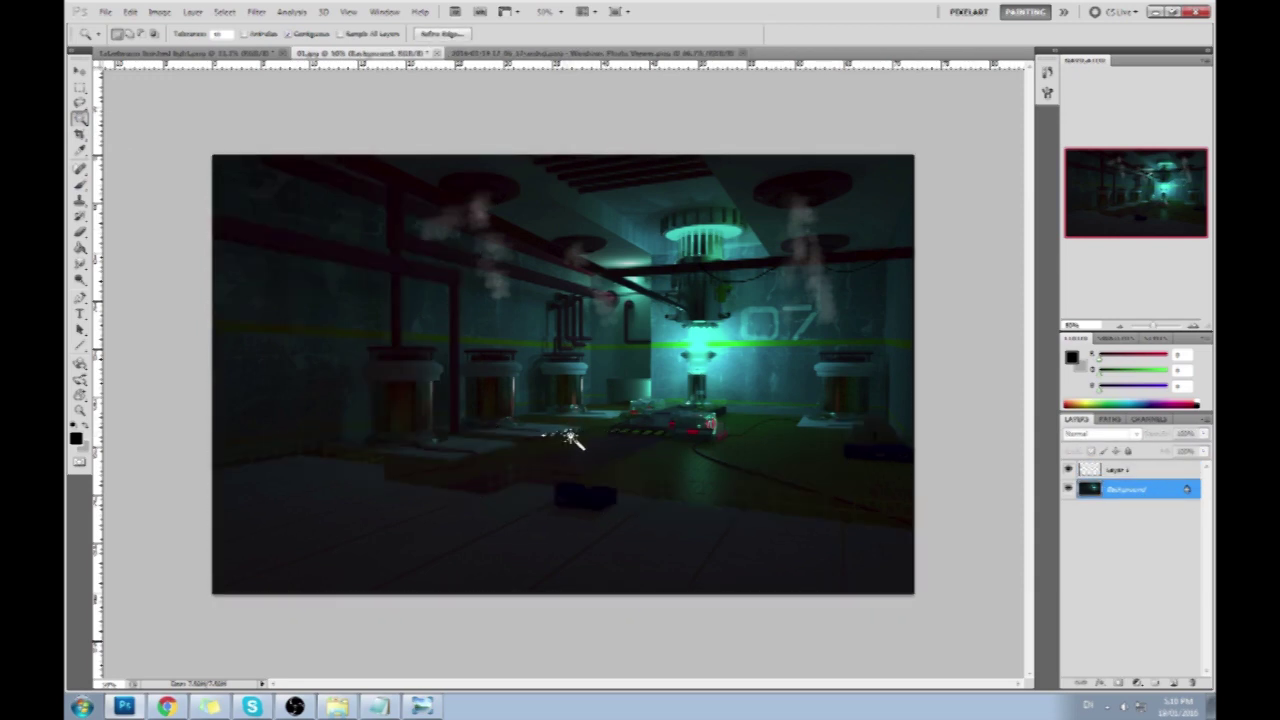
key("ctrl+plus")
key("ctrl+plus")
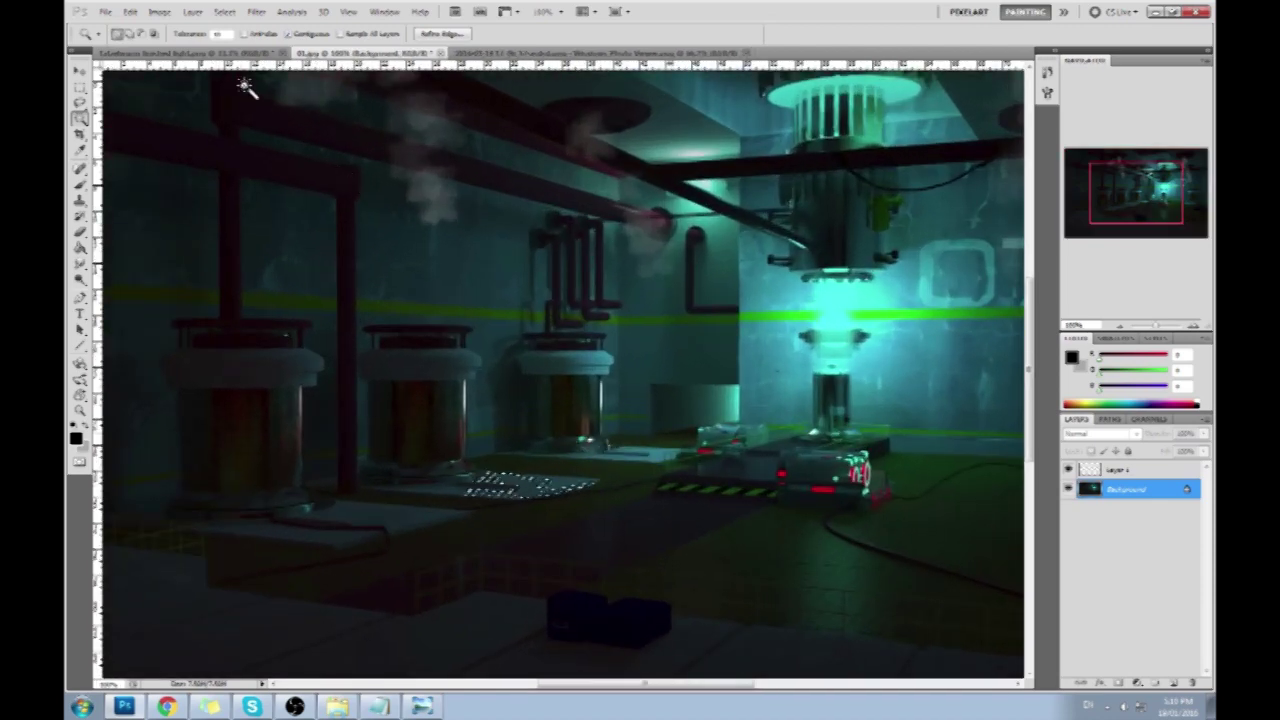
left_click(620, 517)
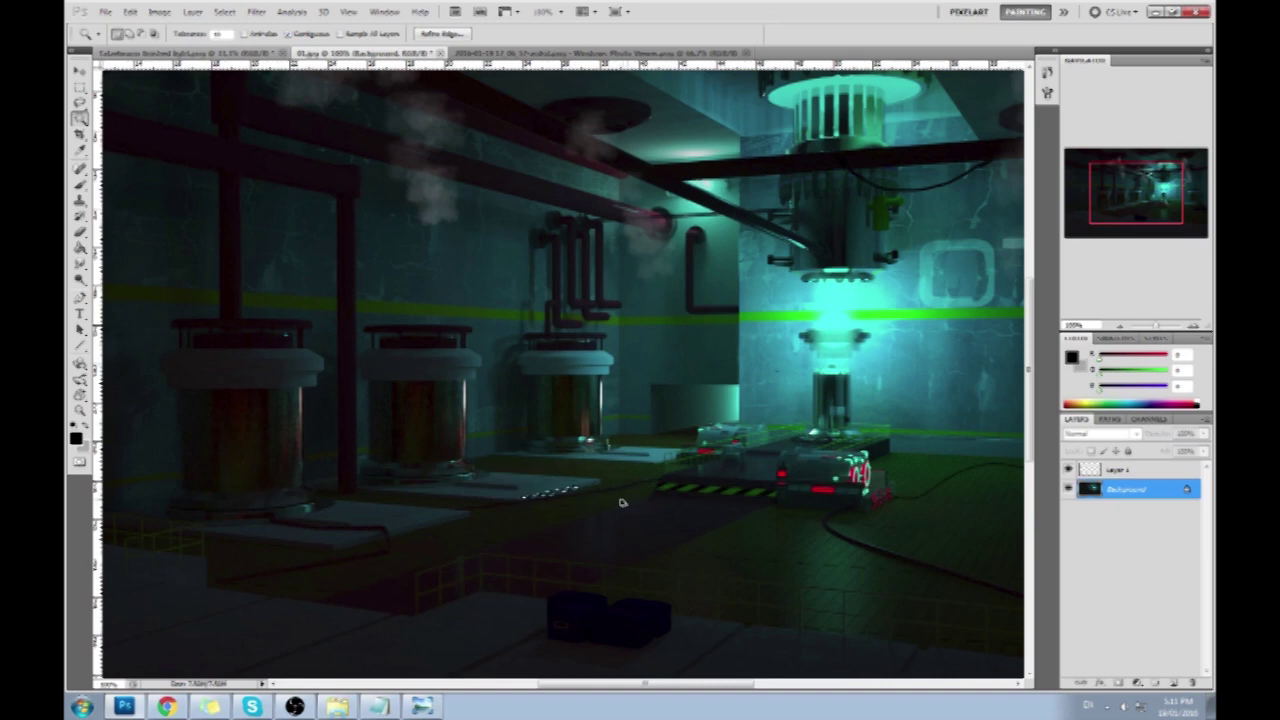
key("ctrl+d")
key("alt+bracketright")
- Select thin strips along the front edges of the two floor slabs under the tanks with the Polygonal Lasso
left_click(80, 102)
left_click(122, 115)
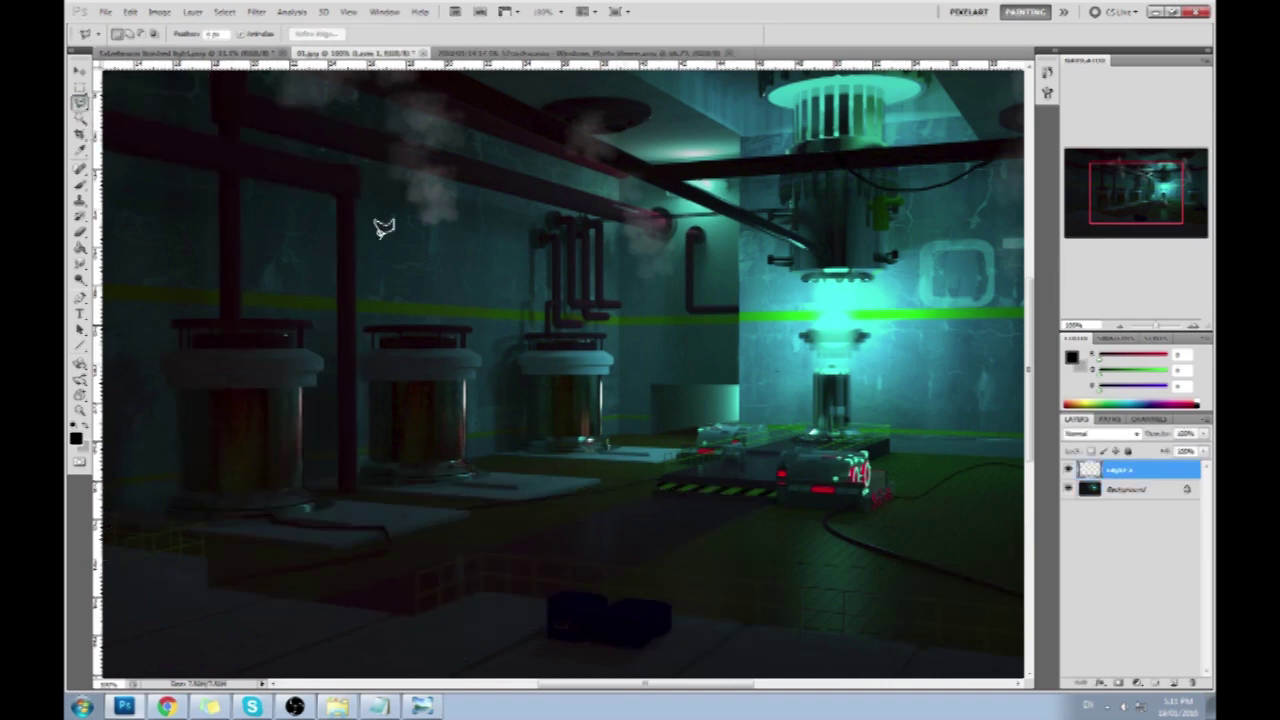
left_click(519, 501)
double_click(606, 478)
left_click(473, 513)
left_click(335, 544)
left_click(339, 550)
double_click(467, 514)
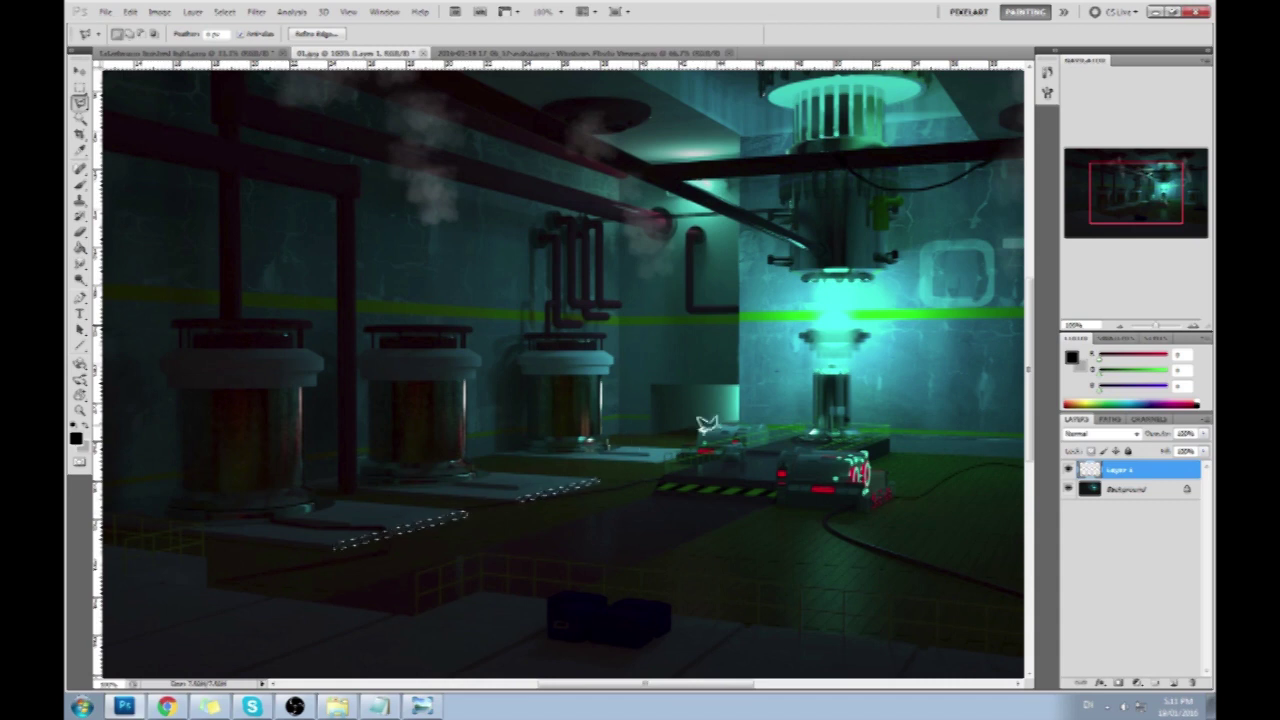
- Add thin strips along the undersides of the two diagonal ceiling pipes to the selection
key("ctrl+minus")
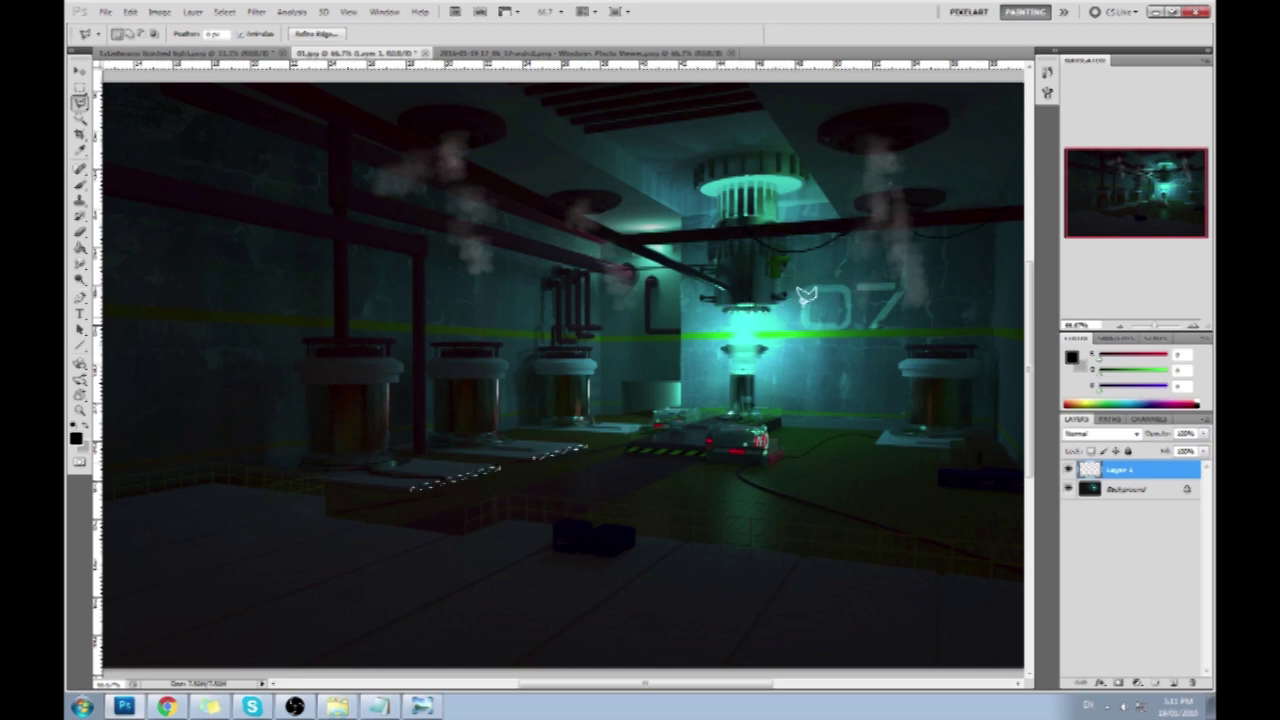
left_click(724, 292)
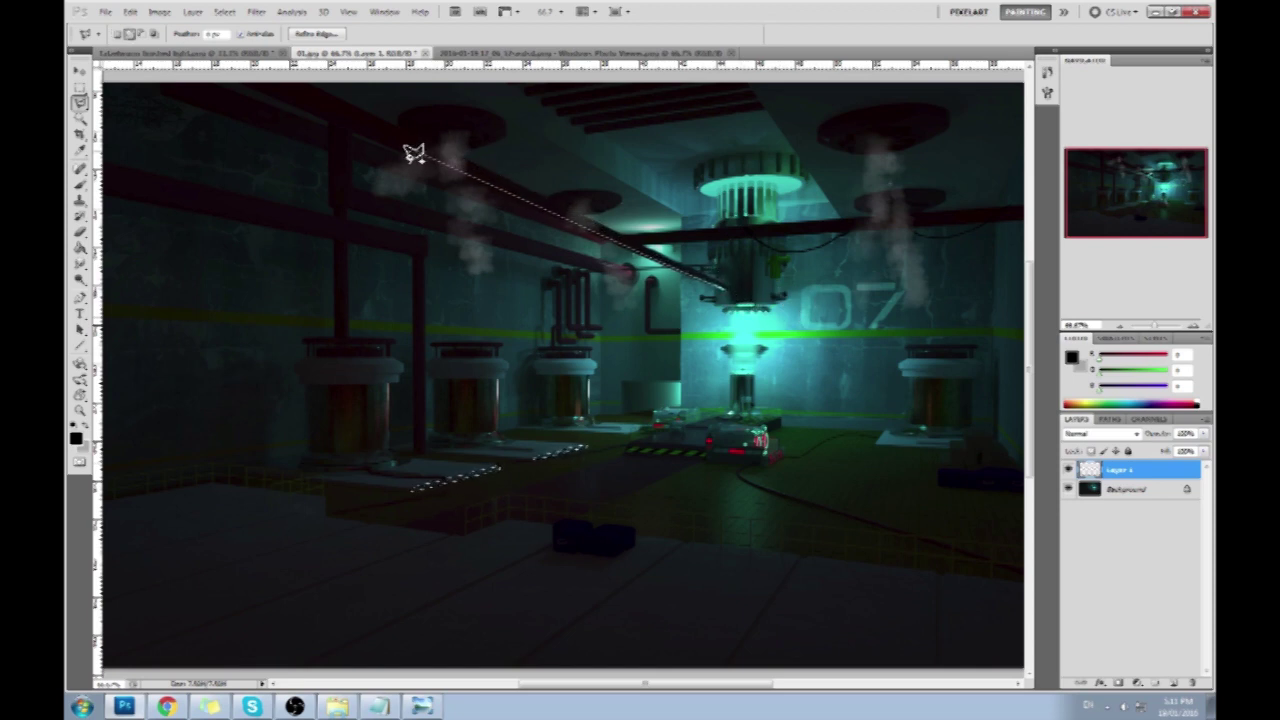
left_click(728, 290)
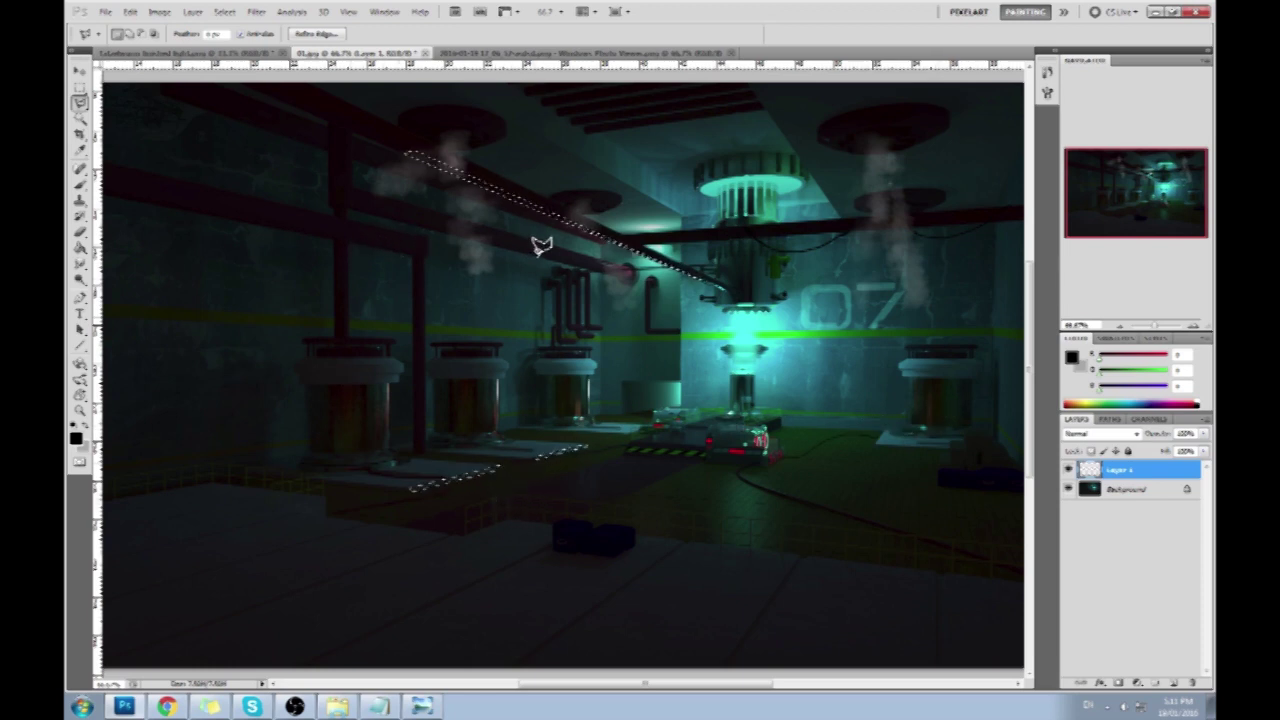
left_click(630, 268)
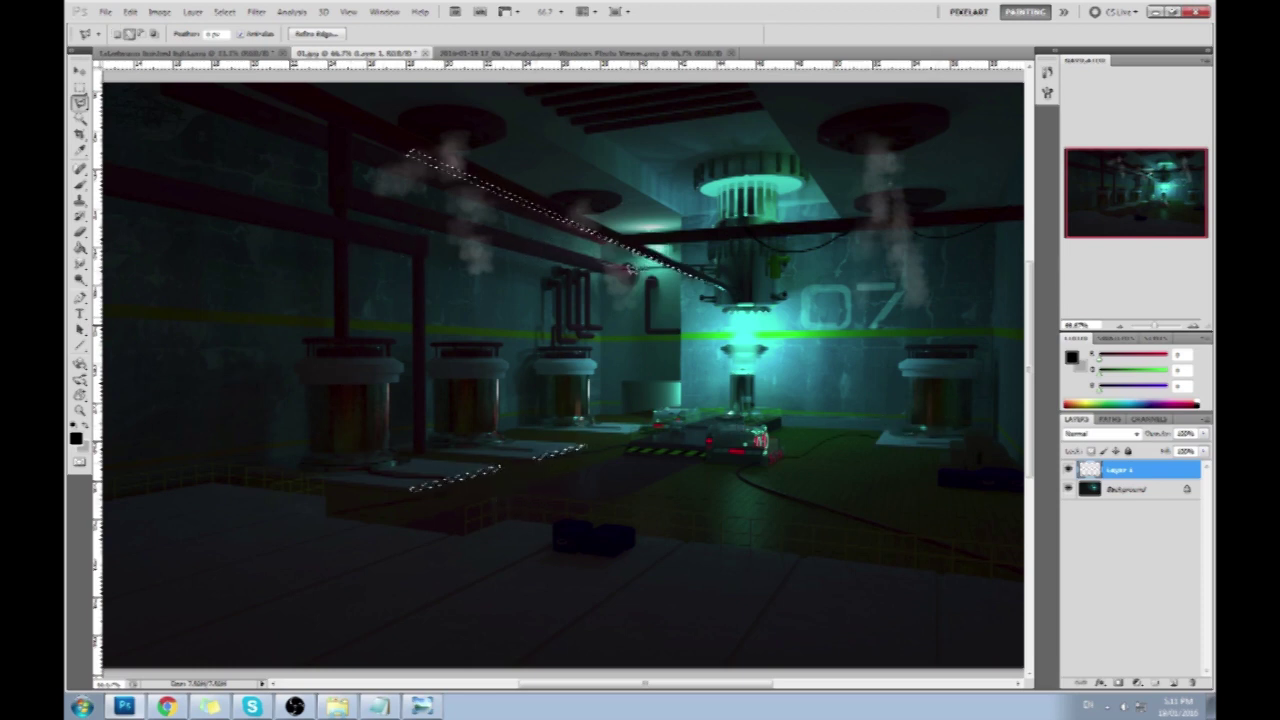
left_click(350, 201)
left_click(351, 211)
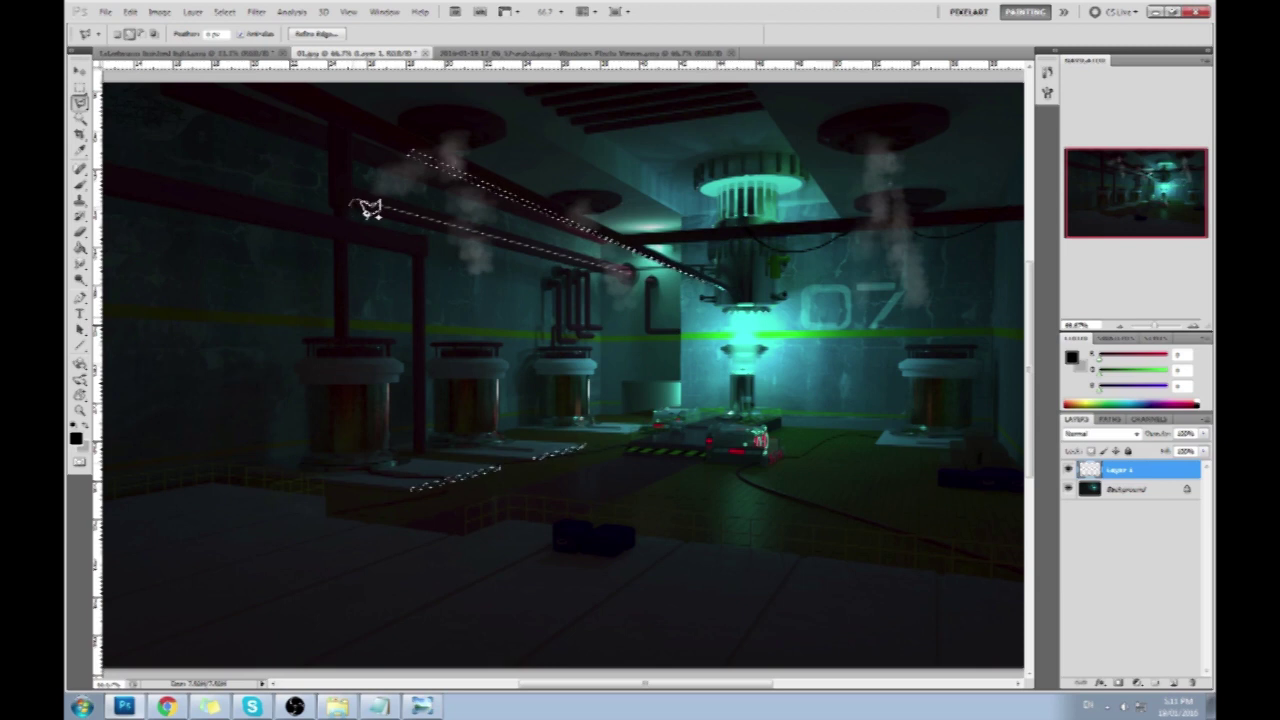
left_click(640, 275)
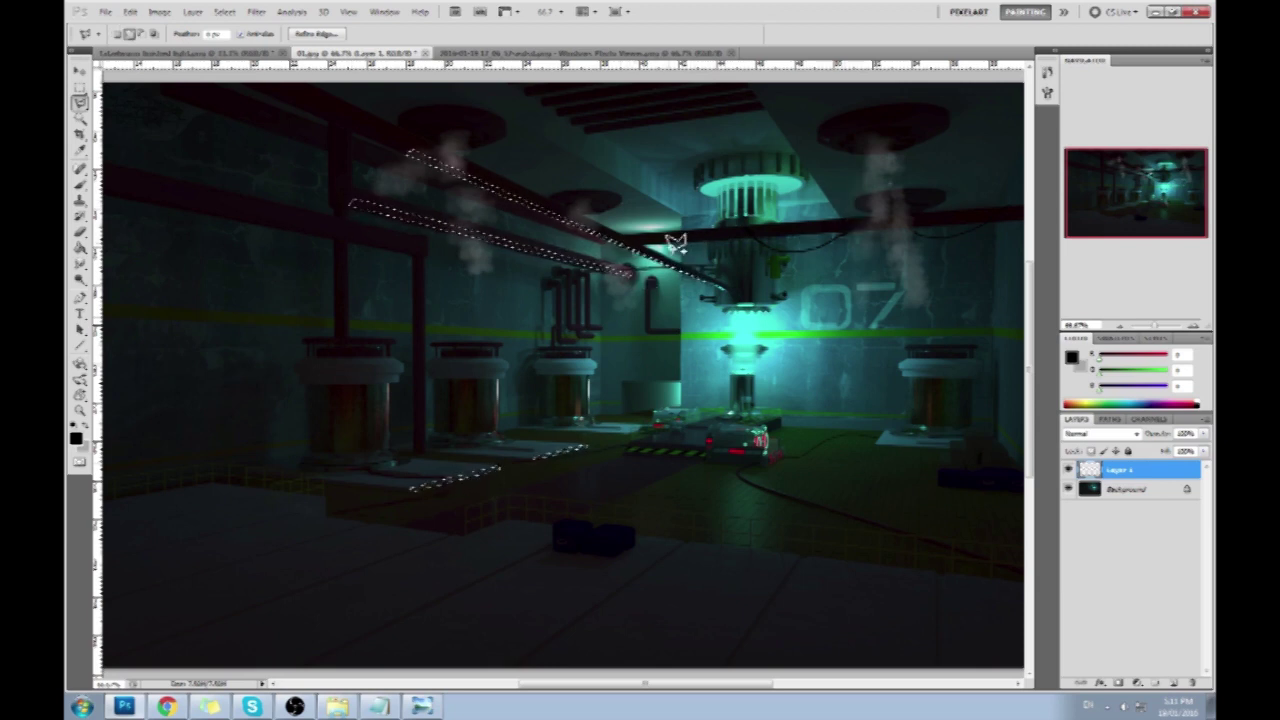
- Add a thin strip along the underside of the horizontal beam crossing the reactor to the selection
left_click(668, 242)
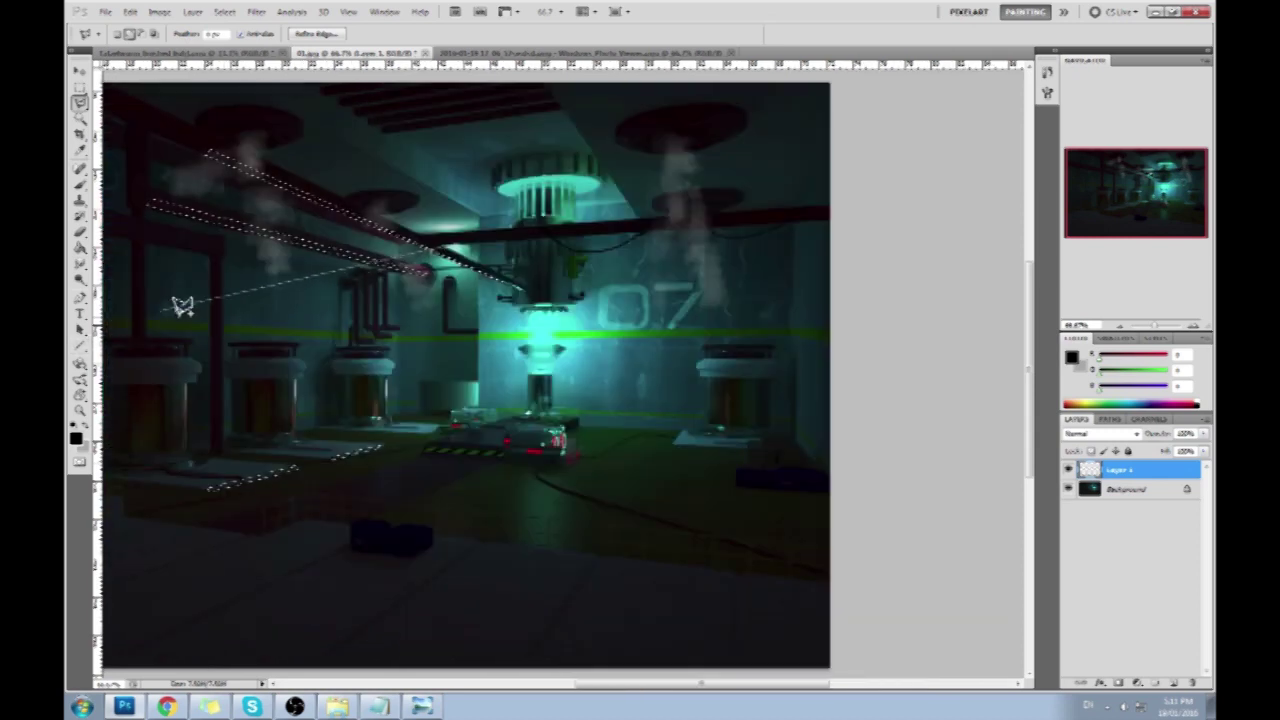
left_click(829, 211)
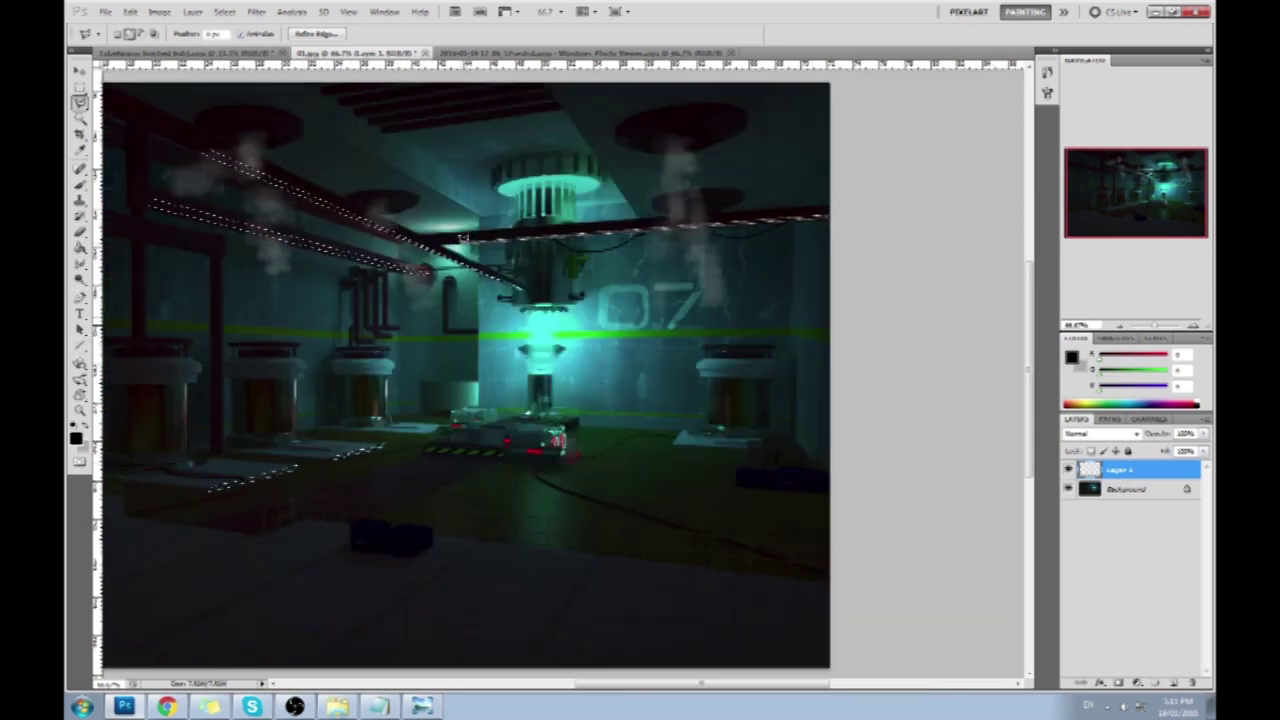
left_click(475, 243)
- Hide the selection edges and paint the selected strips with cyan sampled from the reactor glow, using an enlarged brush at reduced opacity
key("b")
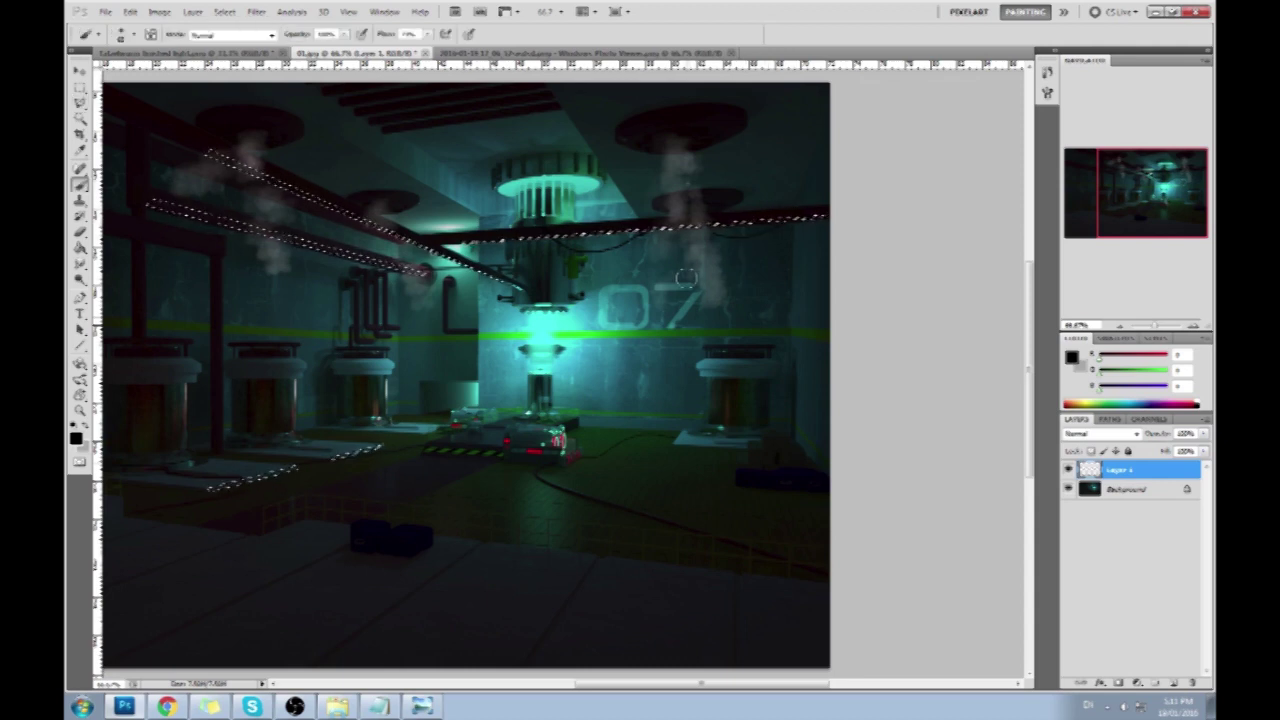
key("ctrl+h")
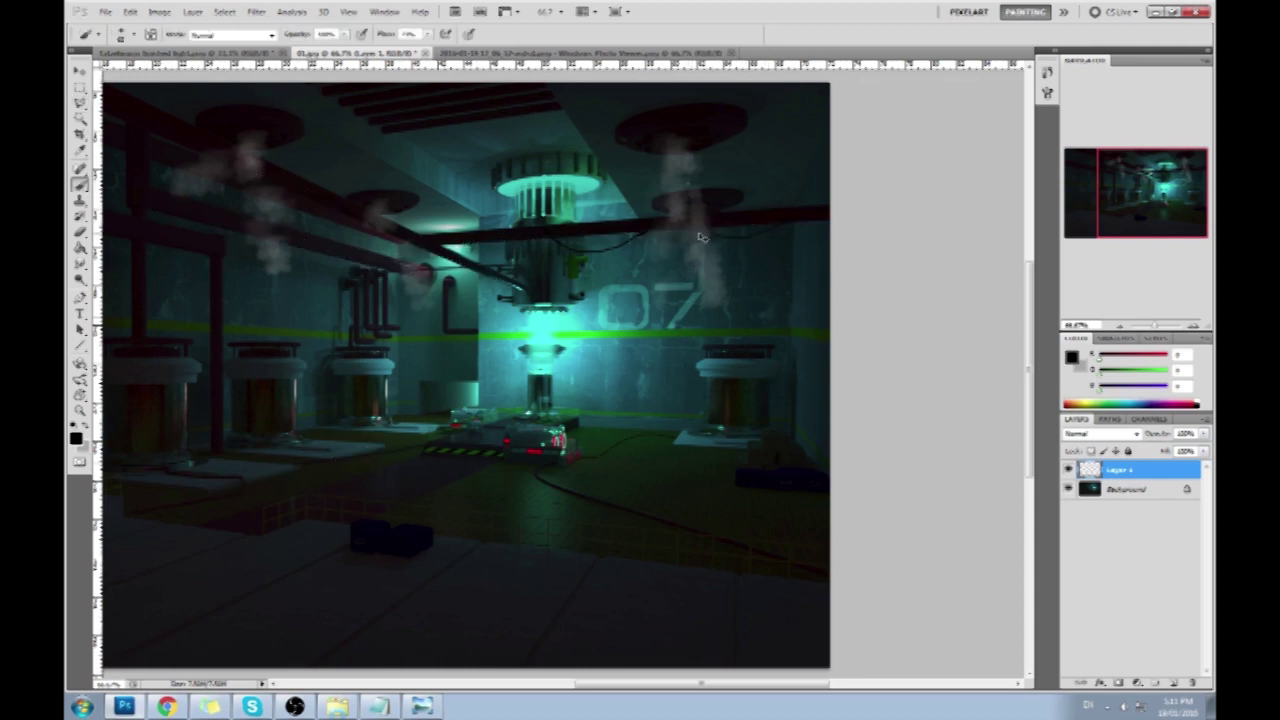
key("ctrl+minus")
key("bracketright")
key("bracketright")
key("bracketright")
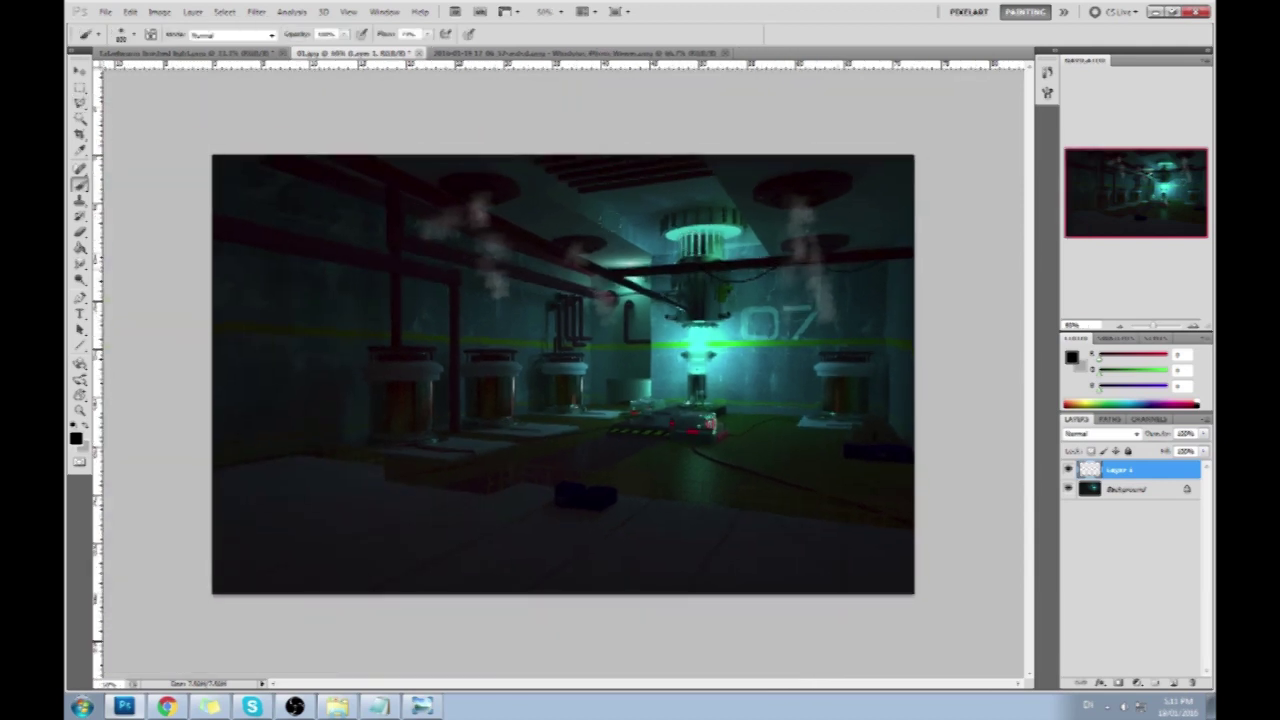
left_click(704, 340, "alt")
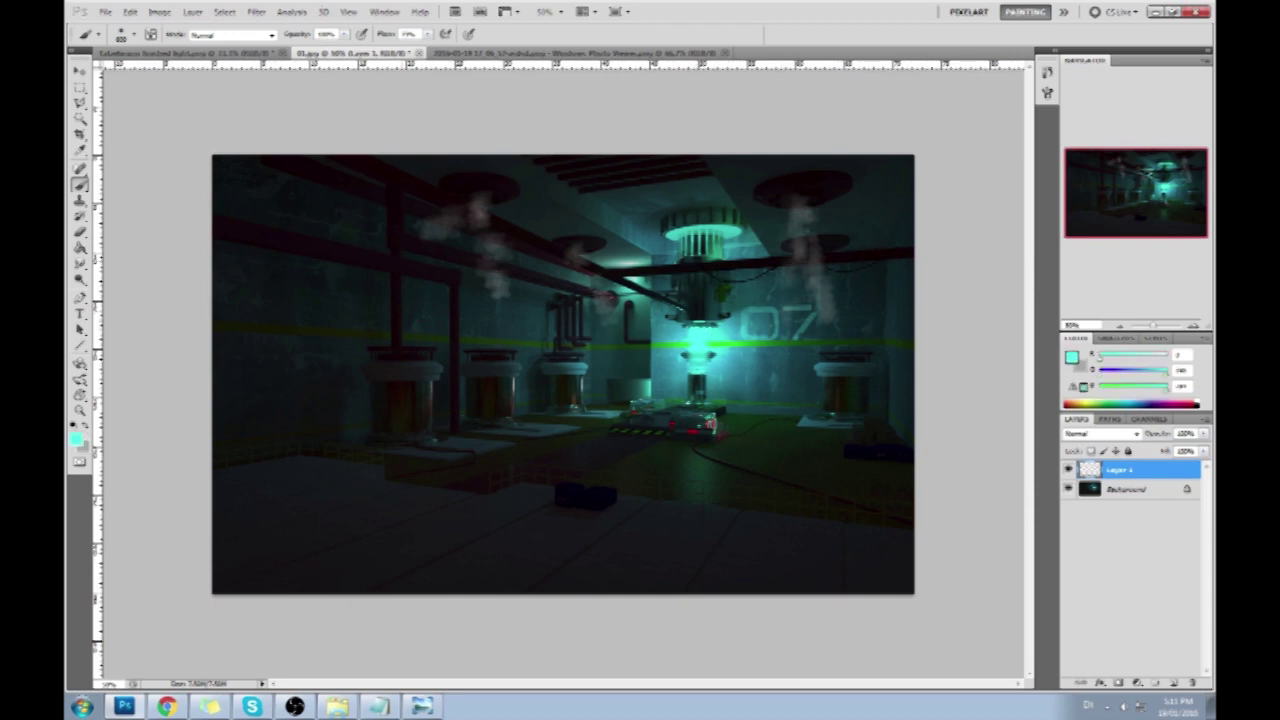
left_click(343, 34)
left_click_drag(345, 50, 326, 50)
left_click_drag(640, 273, 912, 255)
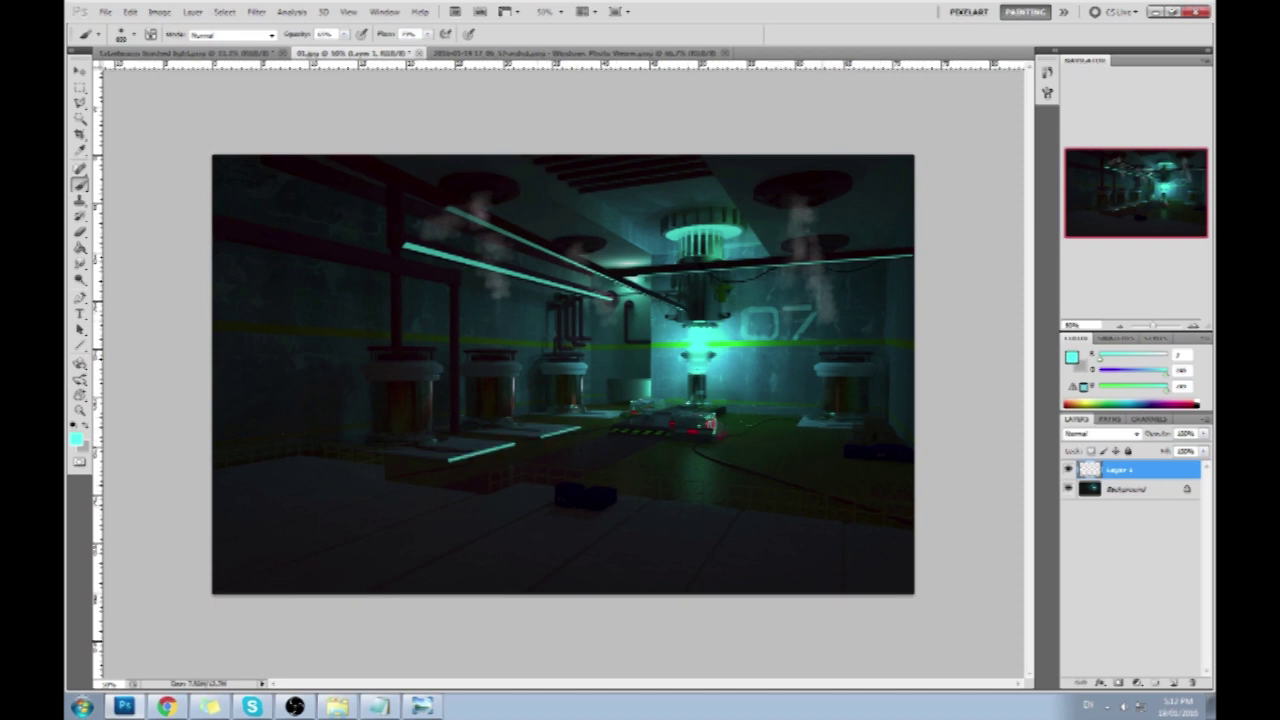
- Clear the selection around the painted cyan edge highlights
key("m")
right_click(716, 304)
left_click(724, 313)
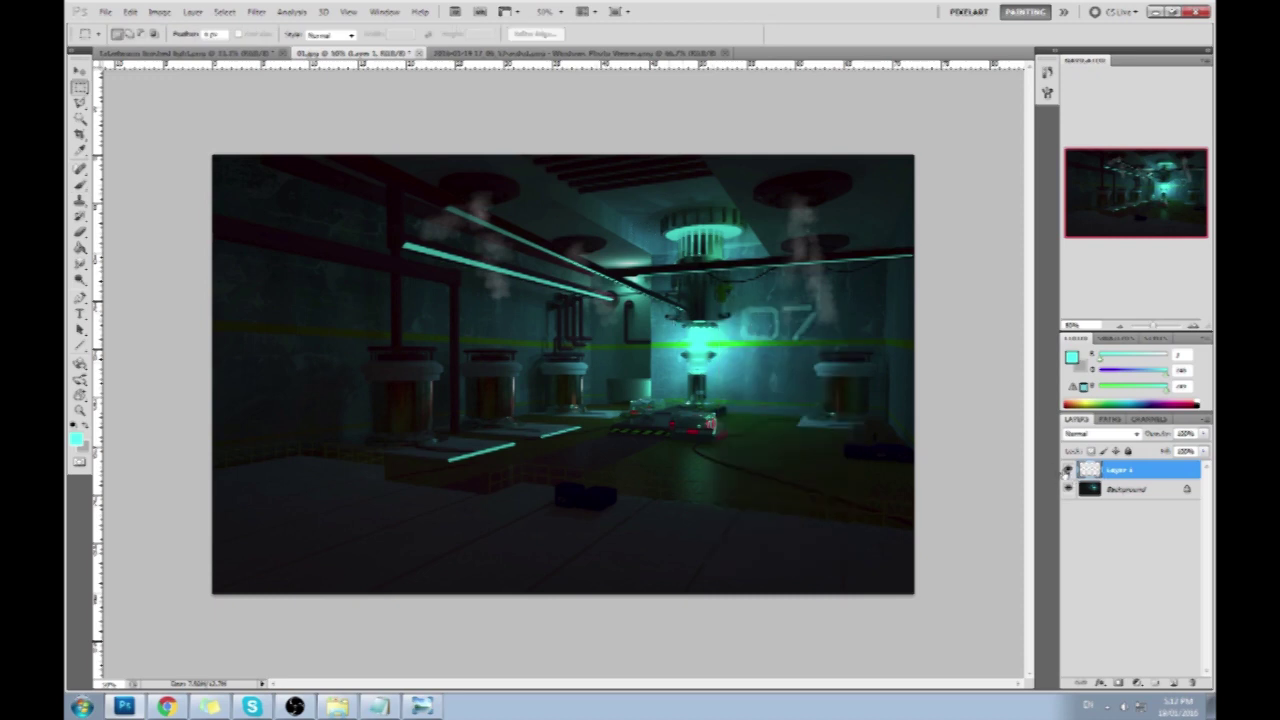
- Compare the image with and without the painted edge highlights by toggling their layer's visibility
left_click(1068, 470)
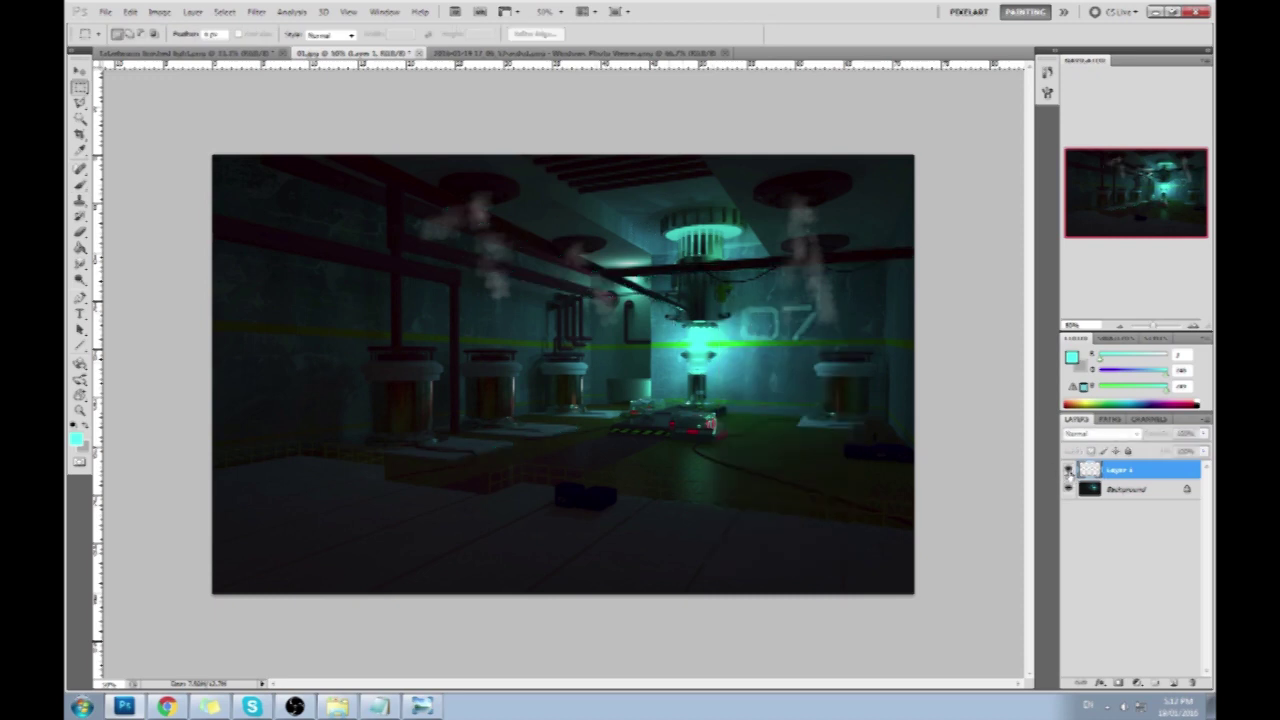
left_click(1069, 471)
left_click(1068, 470)
left_click(1068, 470)
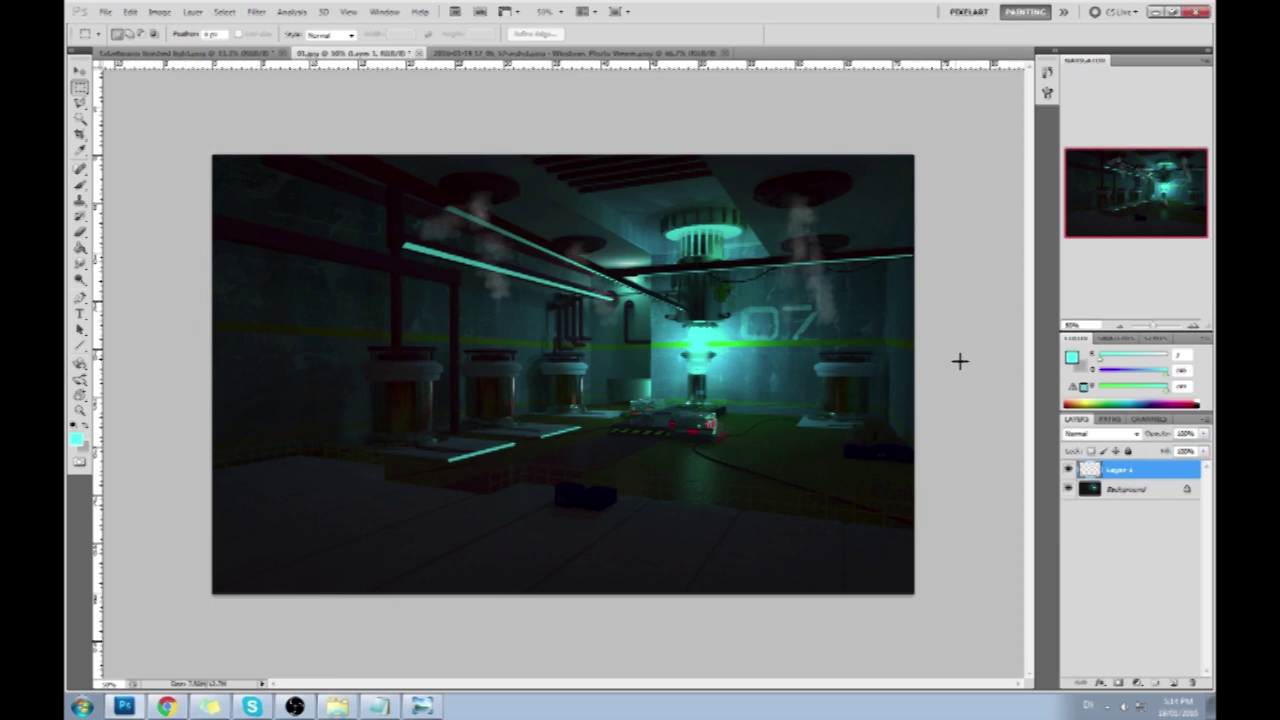
- On a new layer, paint a soft haze over the tank-side wall with a sampled dark green at lower brush opacity
key("b")
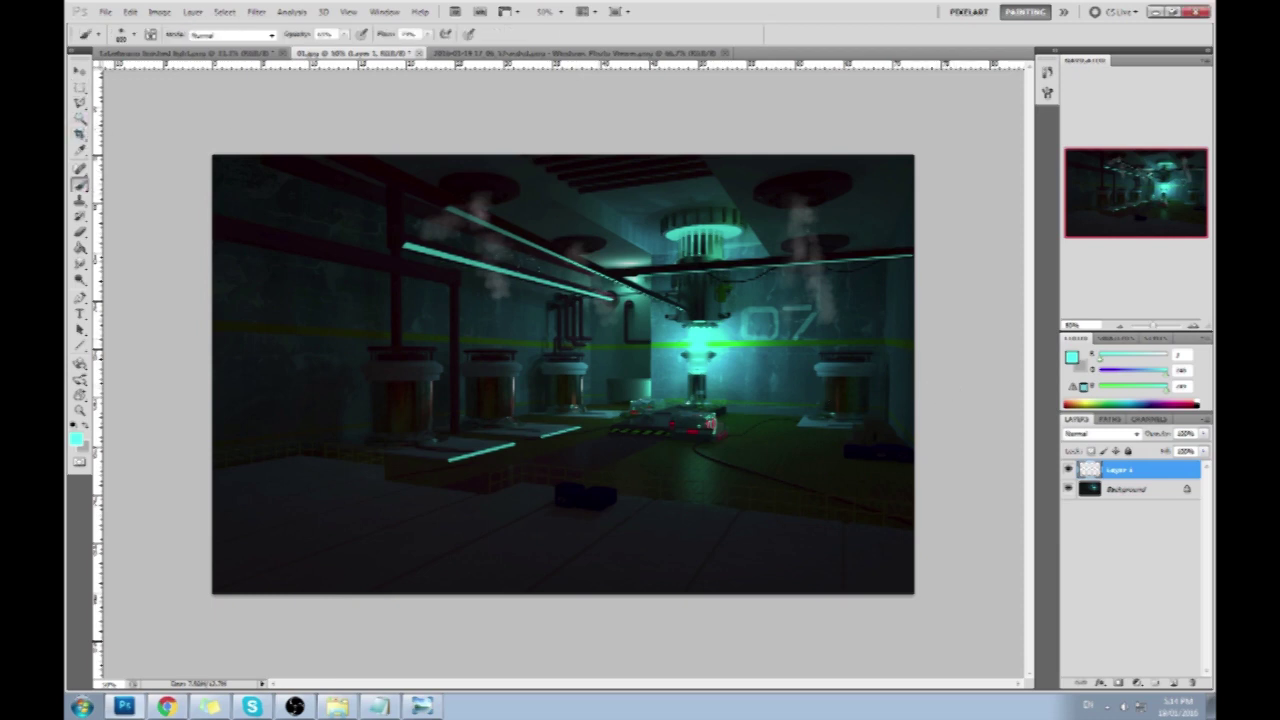
left_click(1174, 684)
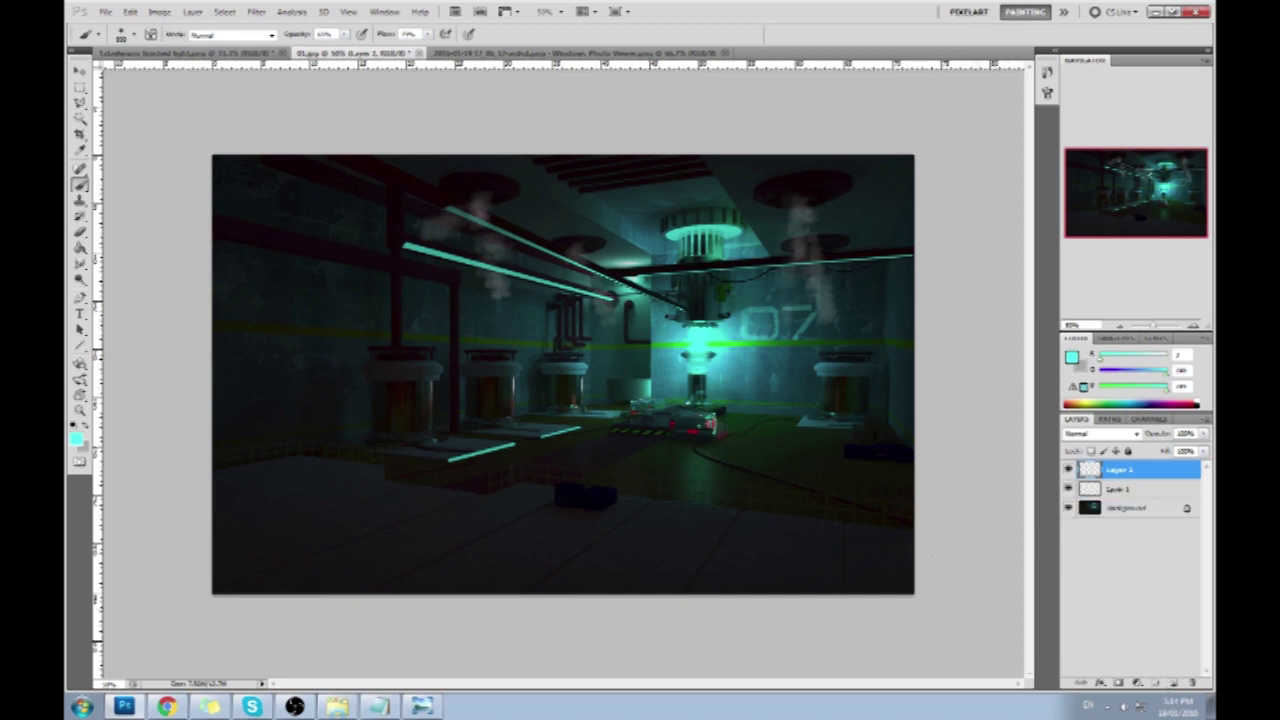
left_click(334, 34)
left_click_drag(332, 50, 322, 50)
key("Return")
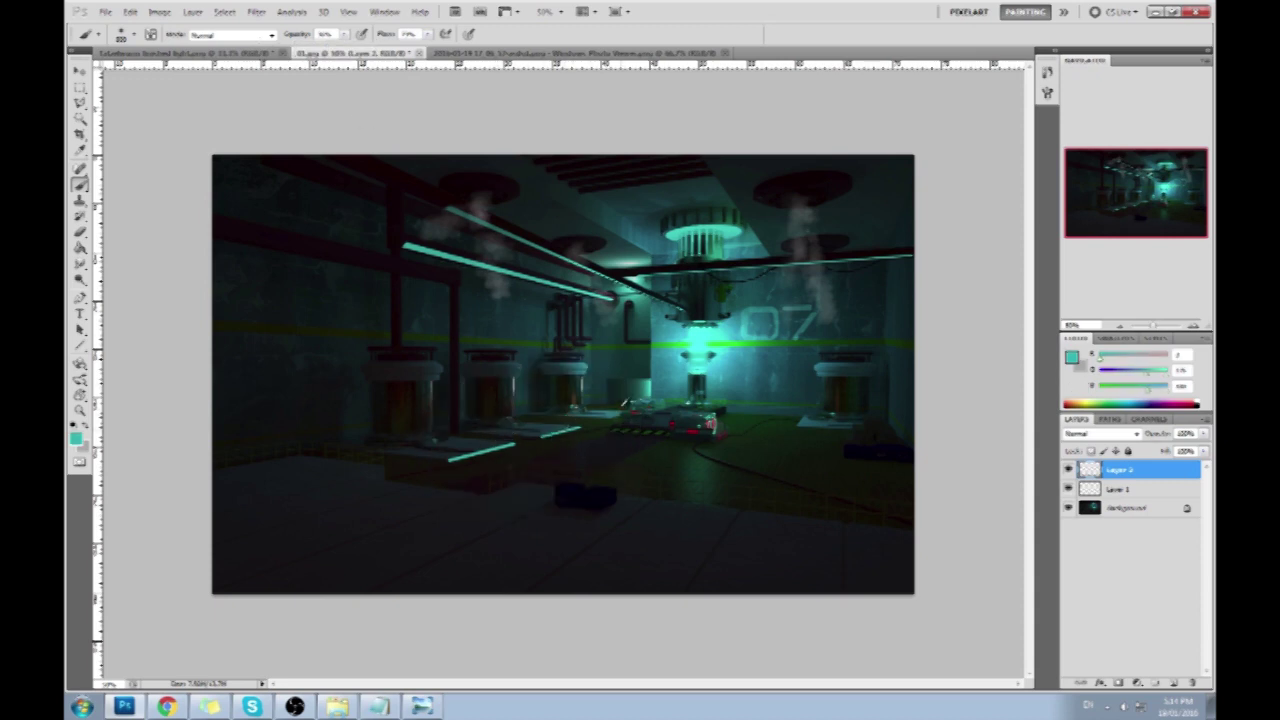
left_click(643, 395, "alt")
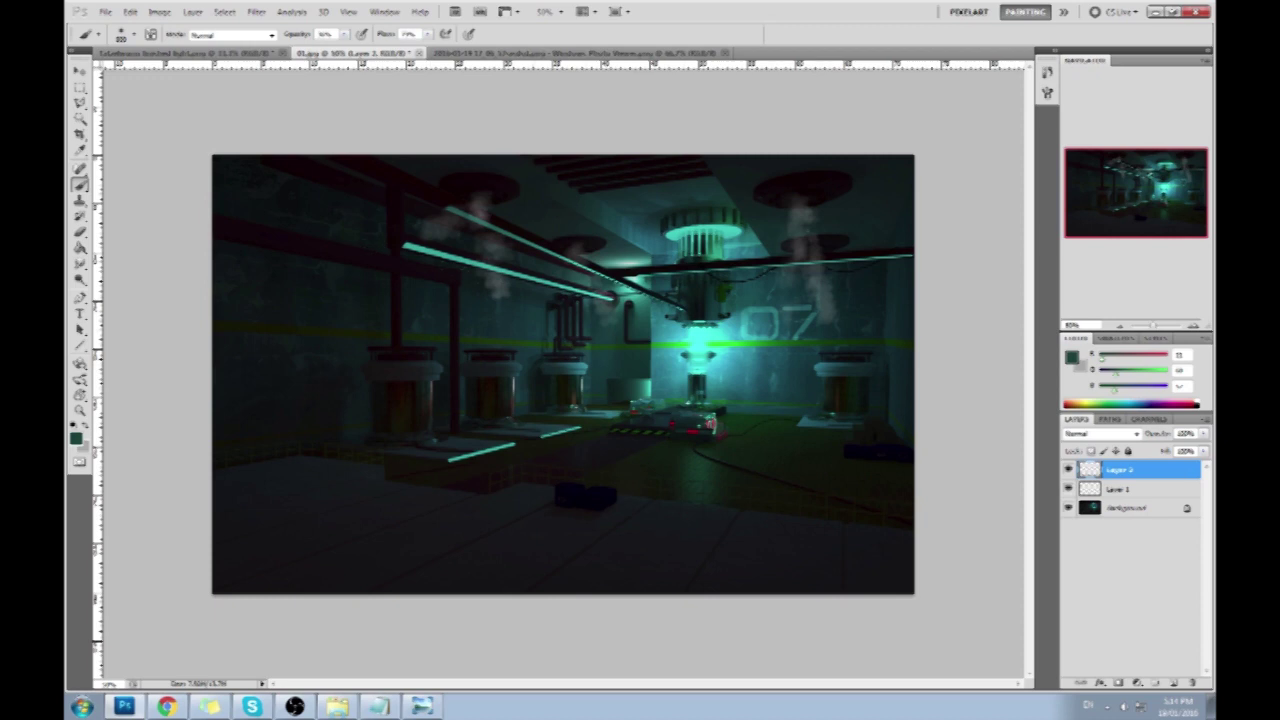
left_click_drag(498, 322, 288, 296)
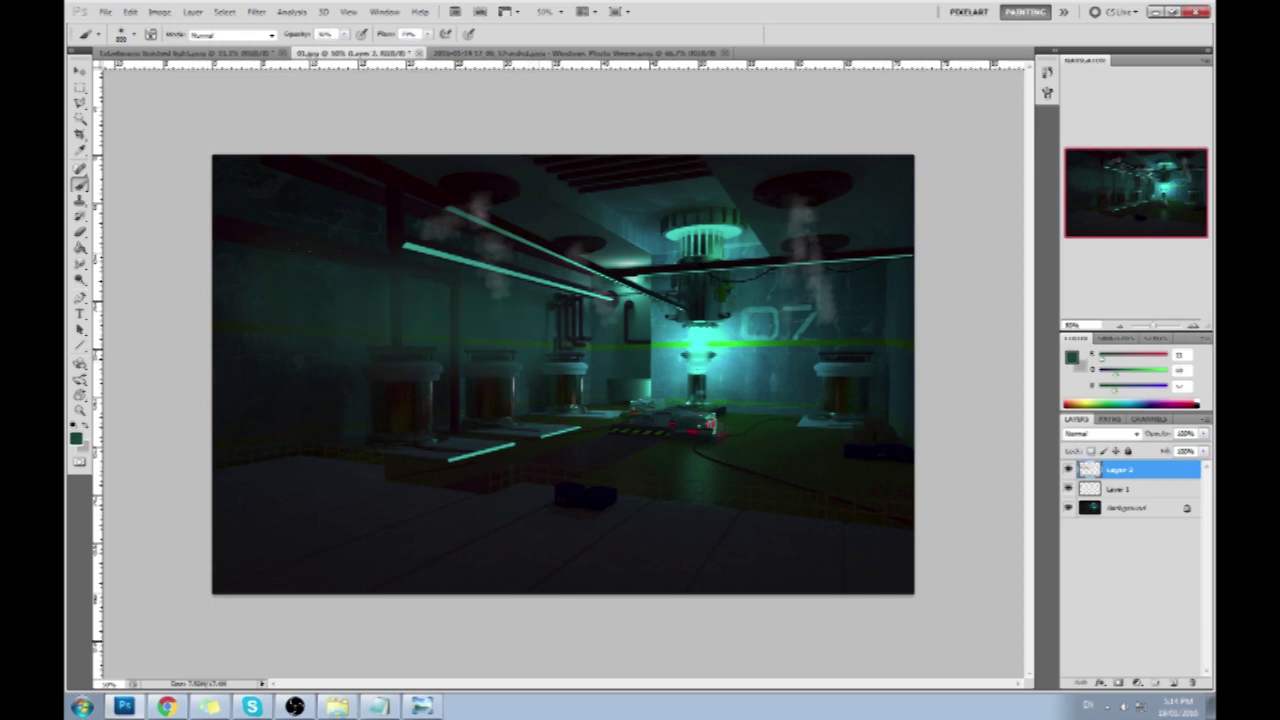
- Brighten the green haze around the tanks and pipes with a greatly enlarged Dodge tool set to Highlights
left_click_drag(80, 279, 120, 281)
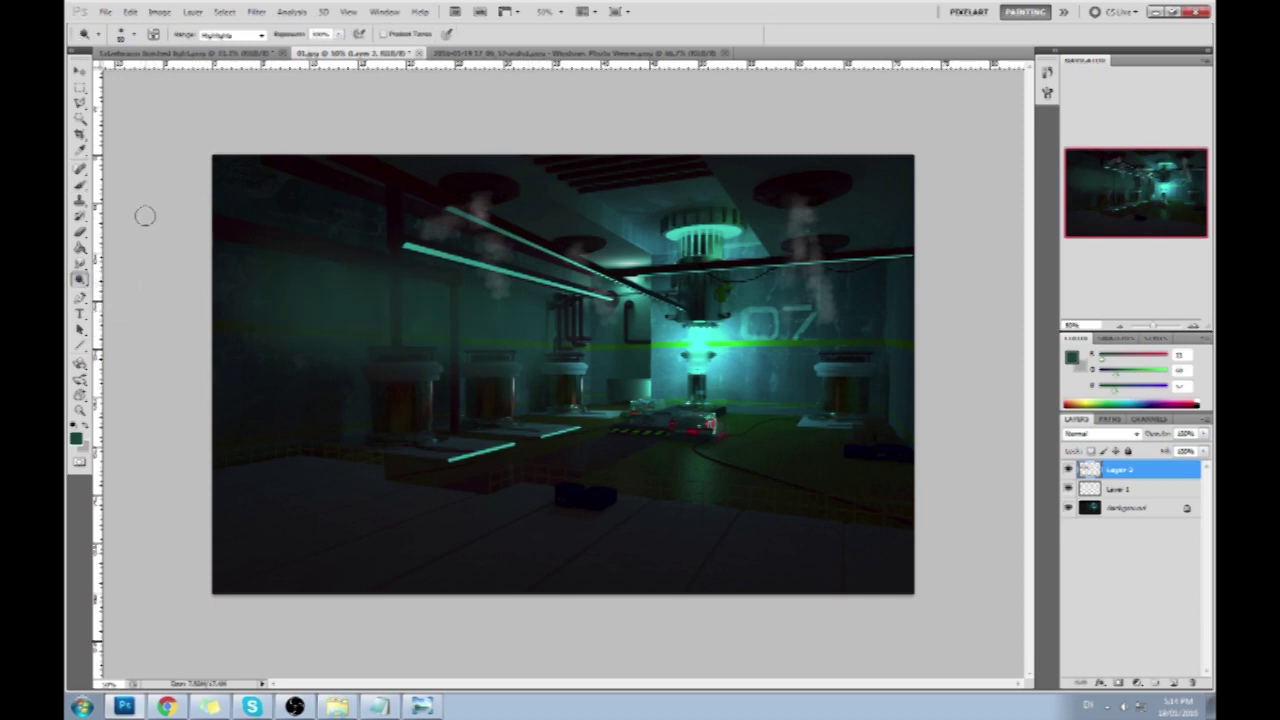
key("bracketright")
key("bracketright")
key("bracketright")
key("bracketright")
key("bracketright")
key("bracketright")
key("bracketright")
key("bracketright")
key("bracketright")
key("bracketright")
key("bracketright")
key("bracketright")
key("bracketright")
key("bracketright")
left_click_drag(522, 344, 485, 328)
mouse_move(386, 246)
left_mouse_down()
mouse_move(300, 305)
mouse_move(430, 312)
left_mouse_up()
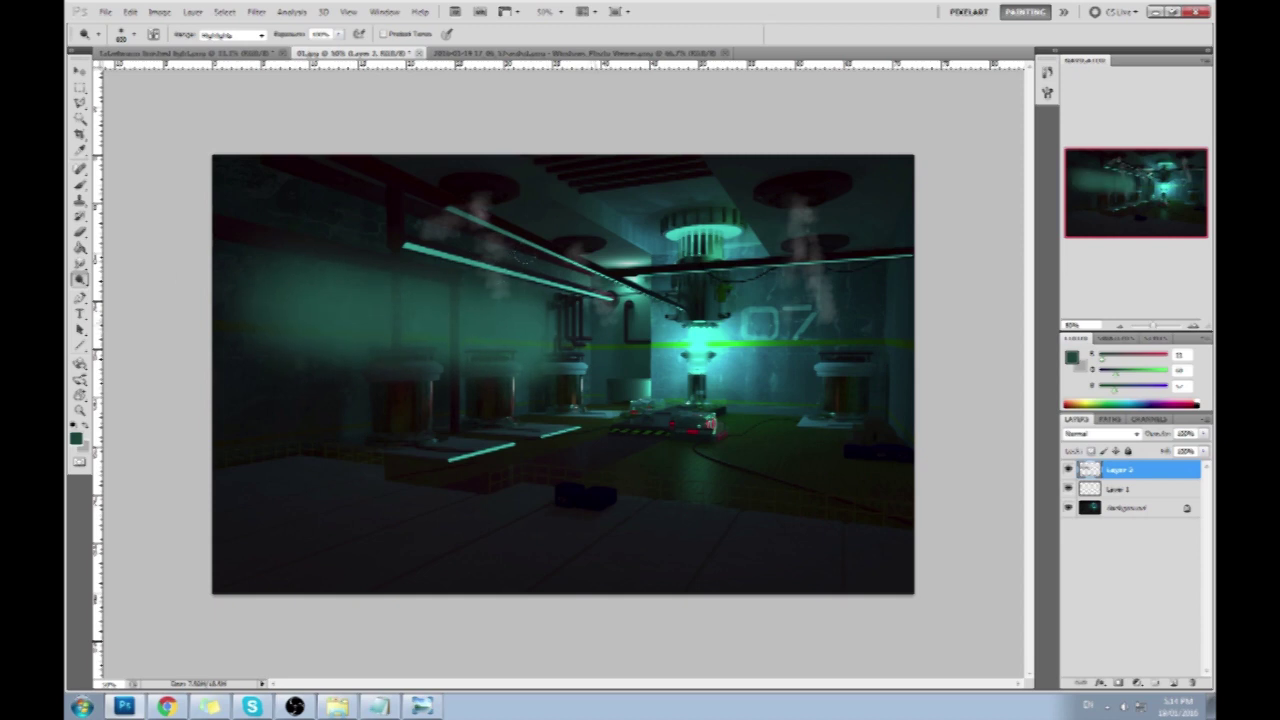
key("m")
right_click(537, 300)
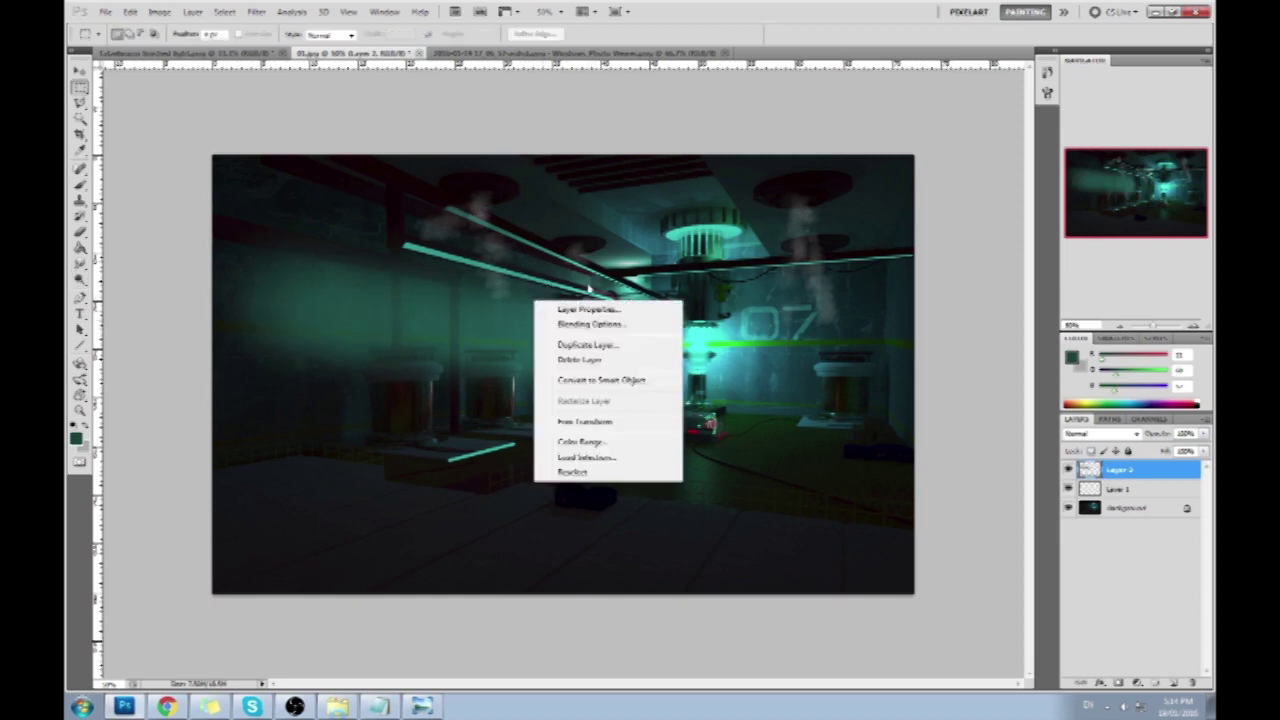
left_click(940, 416)
key("b")
right_click(612, 413)
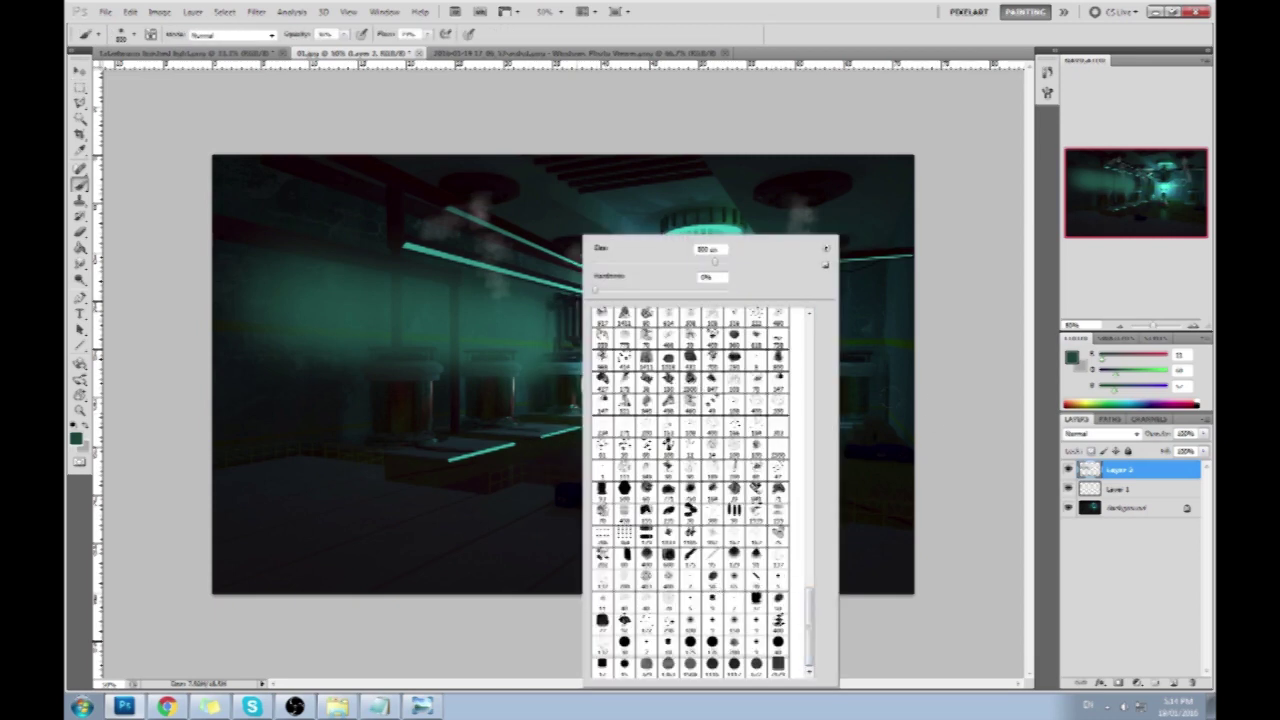
left_click(757, 588)
- Delete the haze covering the farthest tank on the tank-side wall and the pipes above it, using freehand lasso selections
key("l")
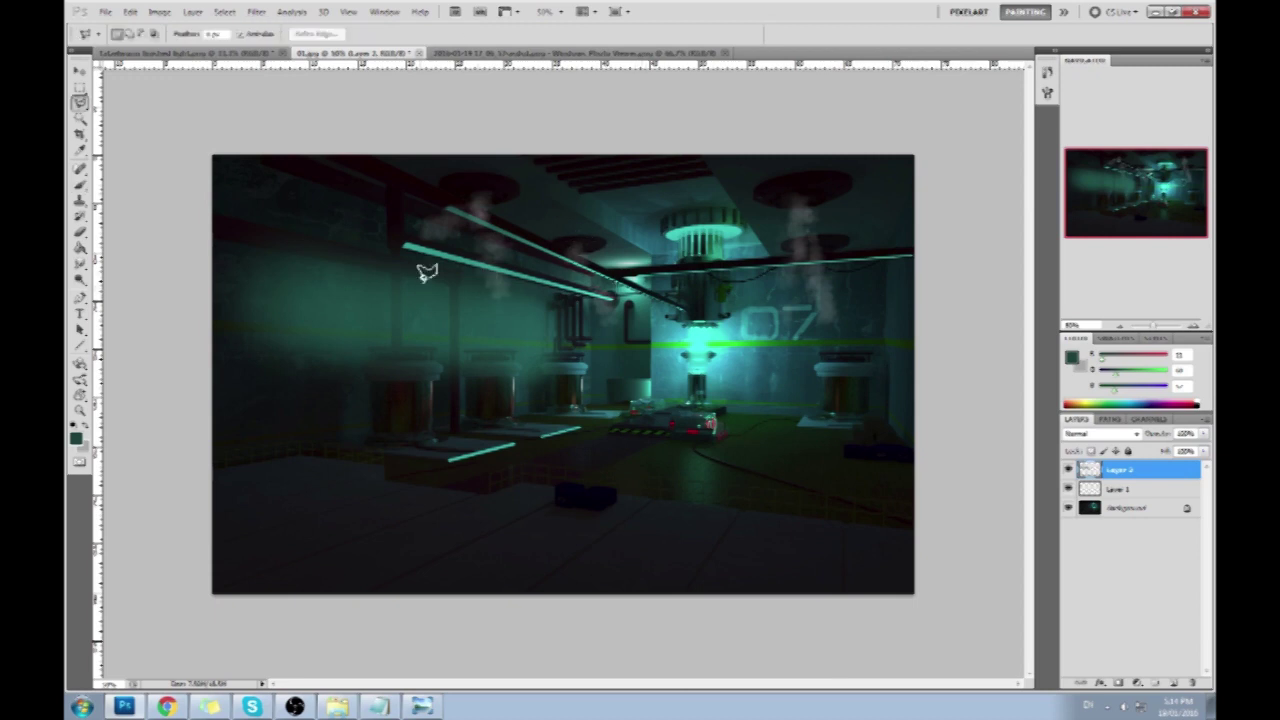
right_click(80, 104)
left_click(112, 104)
mouse_move(545, 346)
left_mouse_down()
mouse_move(528, 370)
mouse_move(548, 402)
mouse_move(546, 370)
left_mouse_up()
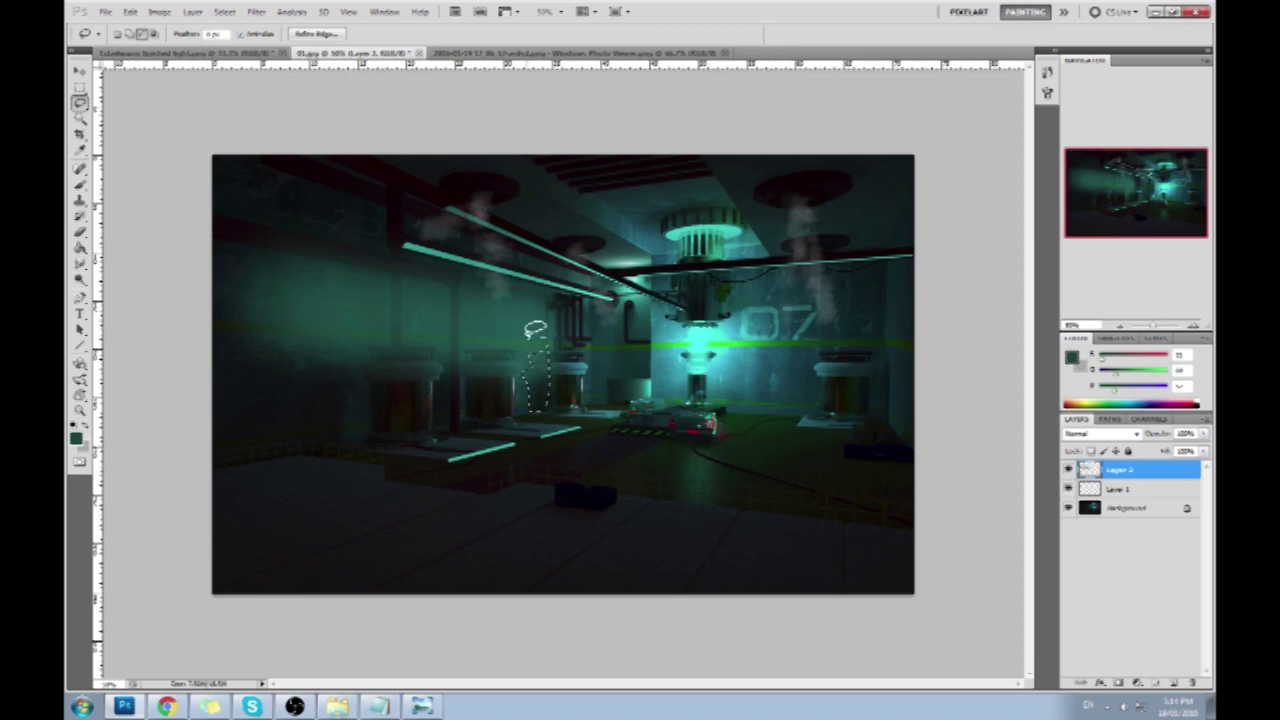
mouse_move(544, 362)
left_mouse_down()
mouse_move(546, 305)
mouse_move(550, 370)
left_mouse_up()
key("Delete")
key("ctrl+d")
mouse_move(566, 298)
left_mouse_down()
mouse_move(550, 322)
mouse_move(550, 406)
mouse_move(598, 315)
mouse_move(572, 285)
left_mouse_up()
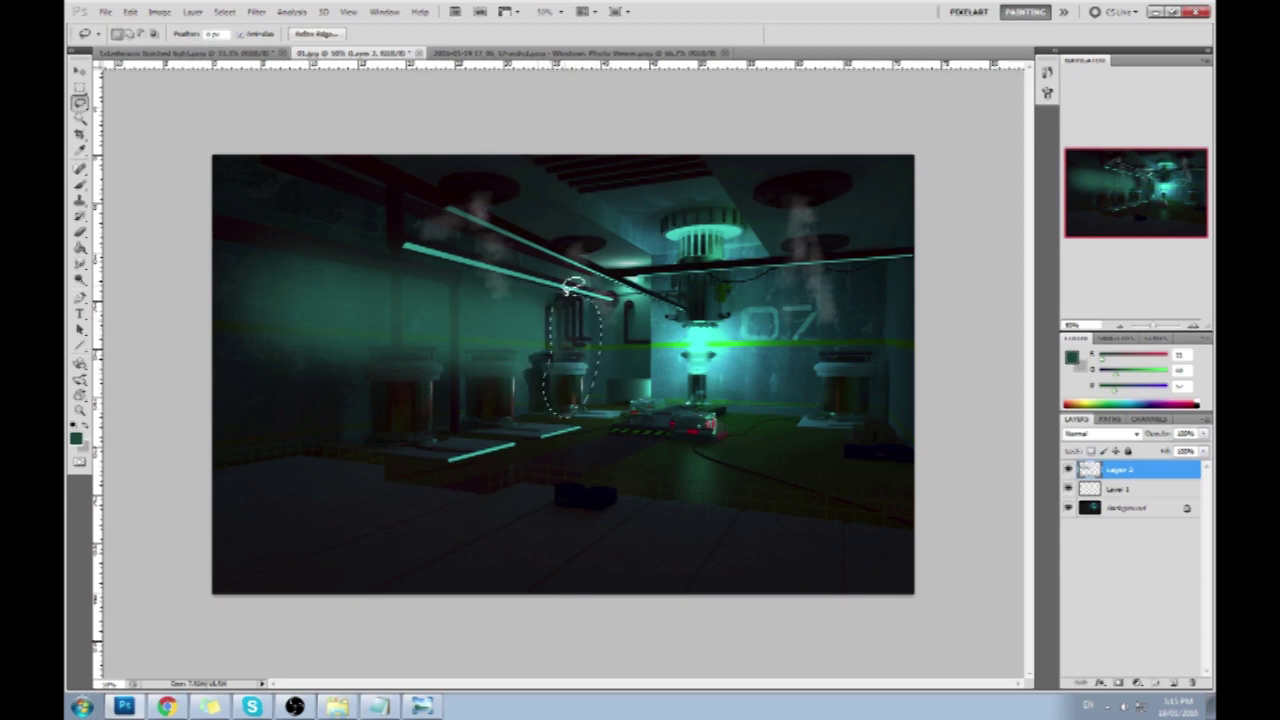
left_click(578, 352)
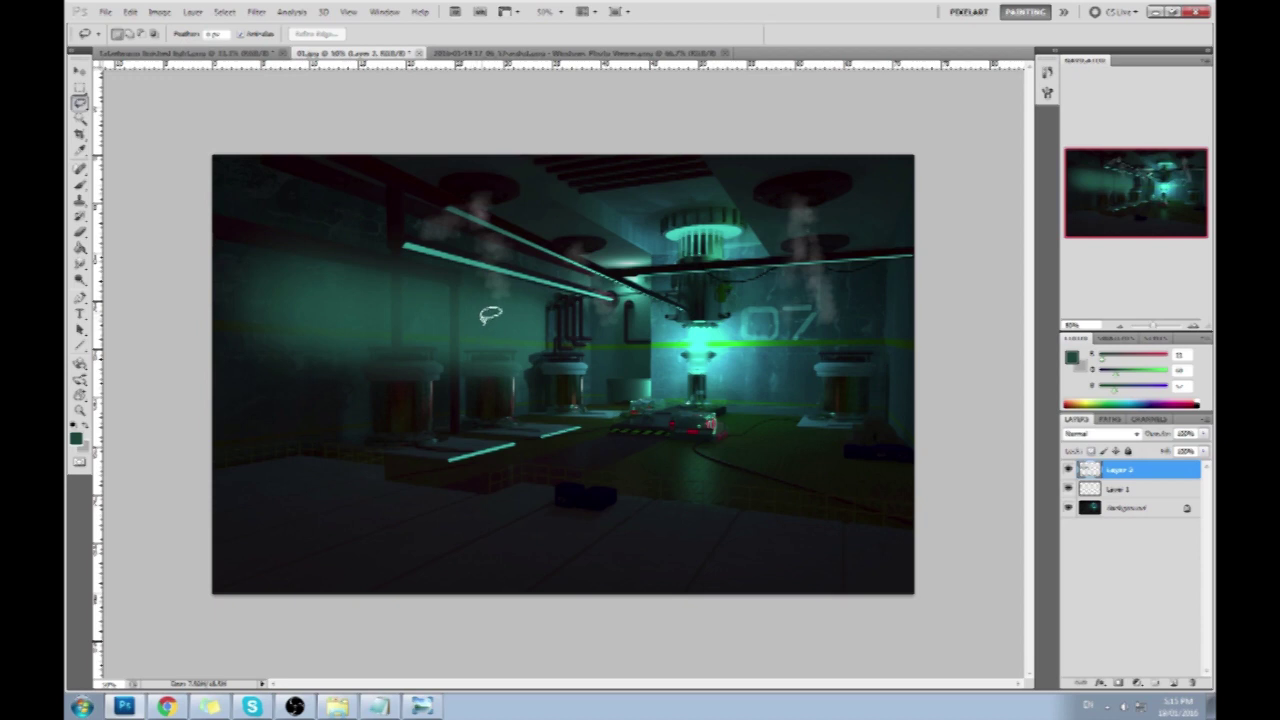
- Erase the haze over the vertical post and the middle tank, undo the last stroke, and sample the wall's green beside the tank
key("r")
key("b")
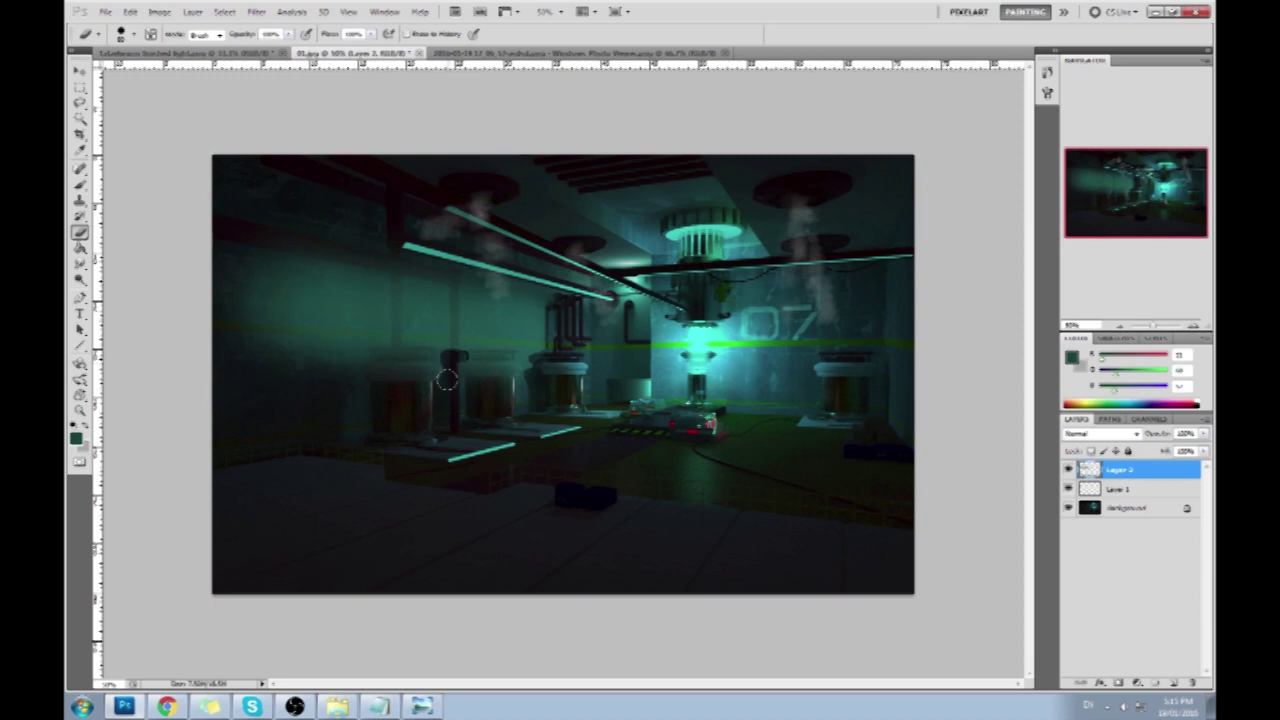
mouse_move(468, 355)
left_mouse_down()
mouse_move(490, 358)
mouse_move(472, 375)
mouse_move(508, 363)
left_mouse_up()
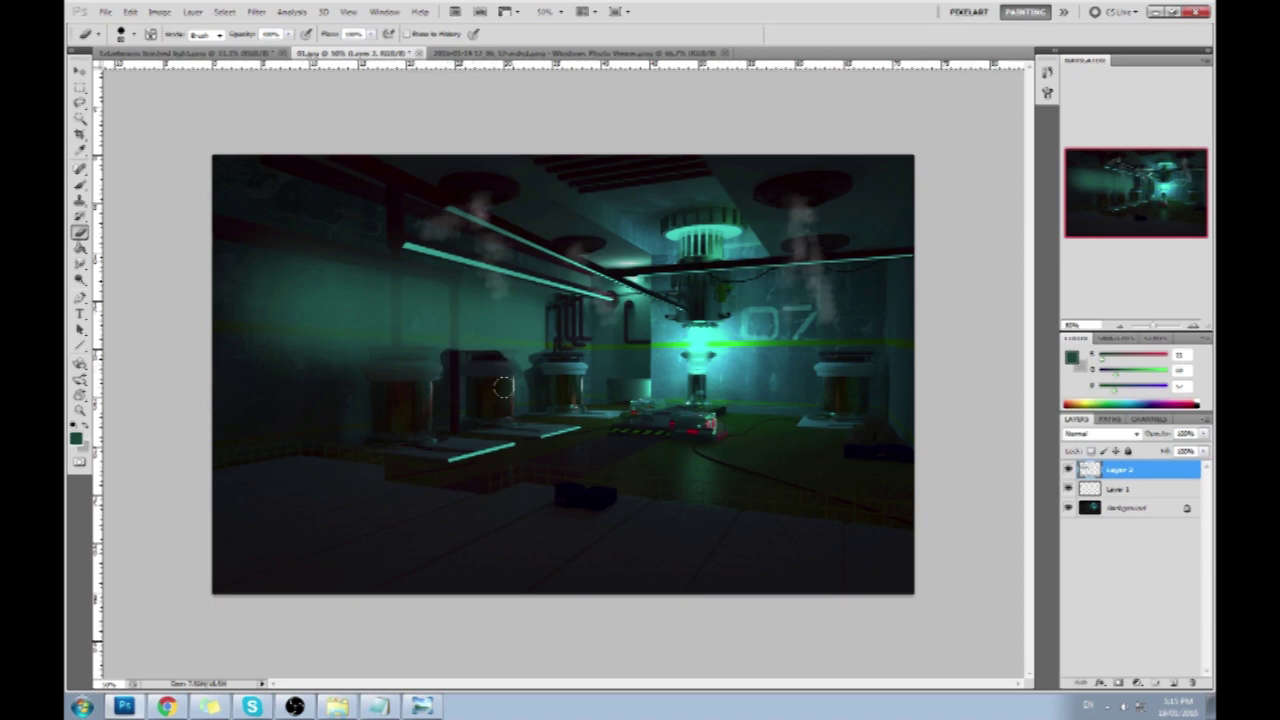
mouse_move(502, 352)
left_mouse_down()
mouse_move(453, 349)
mouse_move(505, 352)
mouse_move(451, 356)
mouse_move(479, 368)
mouse_move(473, 400)
mouse_move(447, 357)
mouse_move(458, 428)
mouse_move(459, 360)
mouse_move(498, 371)
left_mouse_up()
key("ctrl+z")
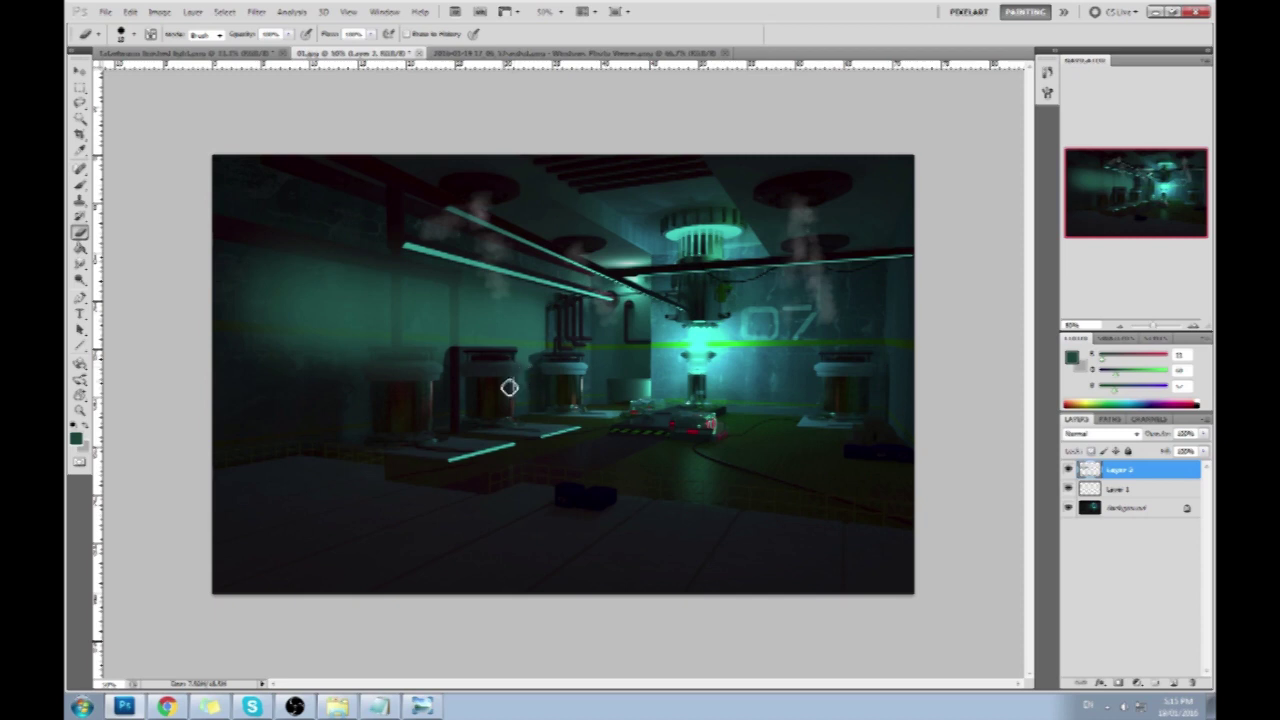
key("b")
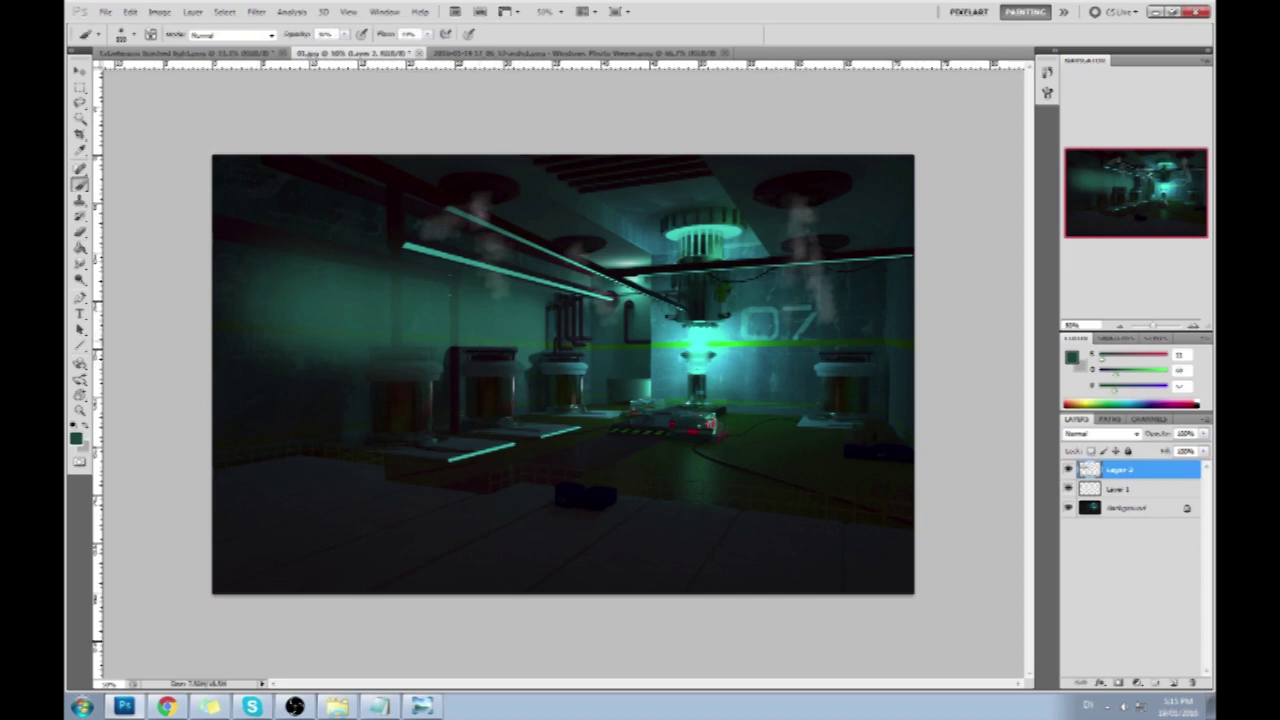
left_click(508, 331, "alt")
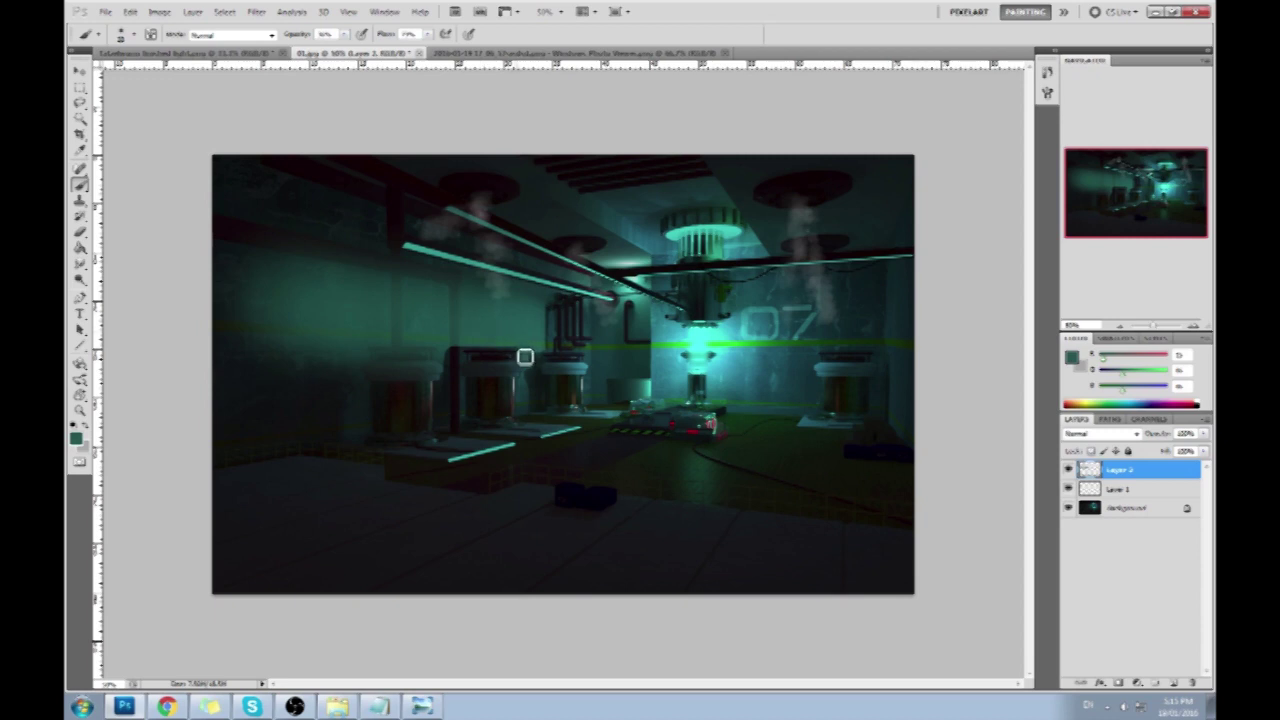
- Erase the haze over the nearest visible tank and the dark shape beside it on the tank-side wall
key("e")
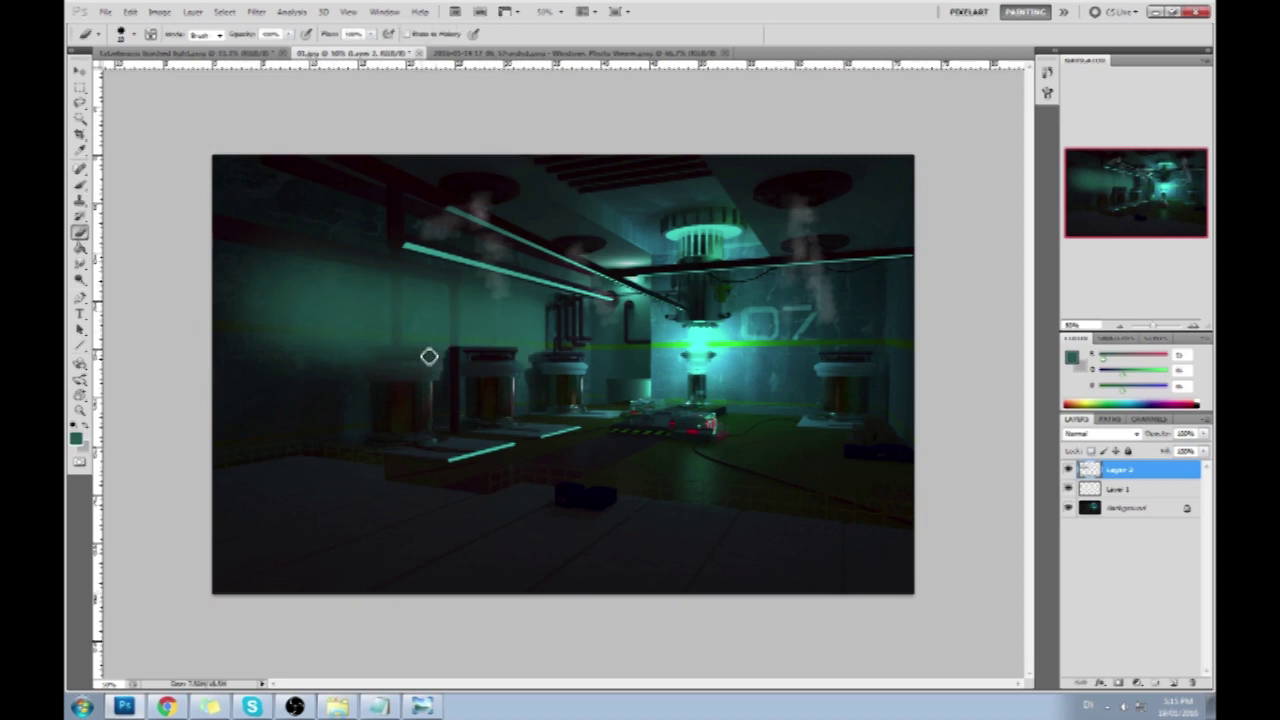
mouse_move(443, 357)
left_mouse_down()
mouse_move(378, 358)
mouse_move(380, 386)
mouse_move(385, 362)
mouse_move(328, 259)
mouse_move(401, 329)
mouse_move(415, 367)
mouse_move(380, 355)
mouse_move(379, 367)
mouse_move(377, 353)
mouse_move(379, 367)
mouse_move(380, 354)
mouse_move(425, 354)
mouse_move(426, 412)
mouse_move(408, 370)
left_mouse_up()
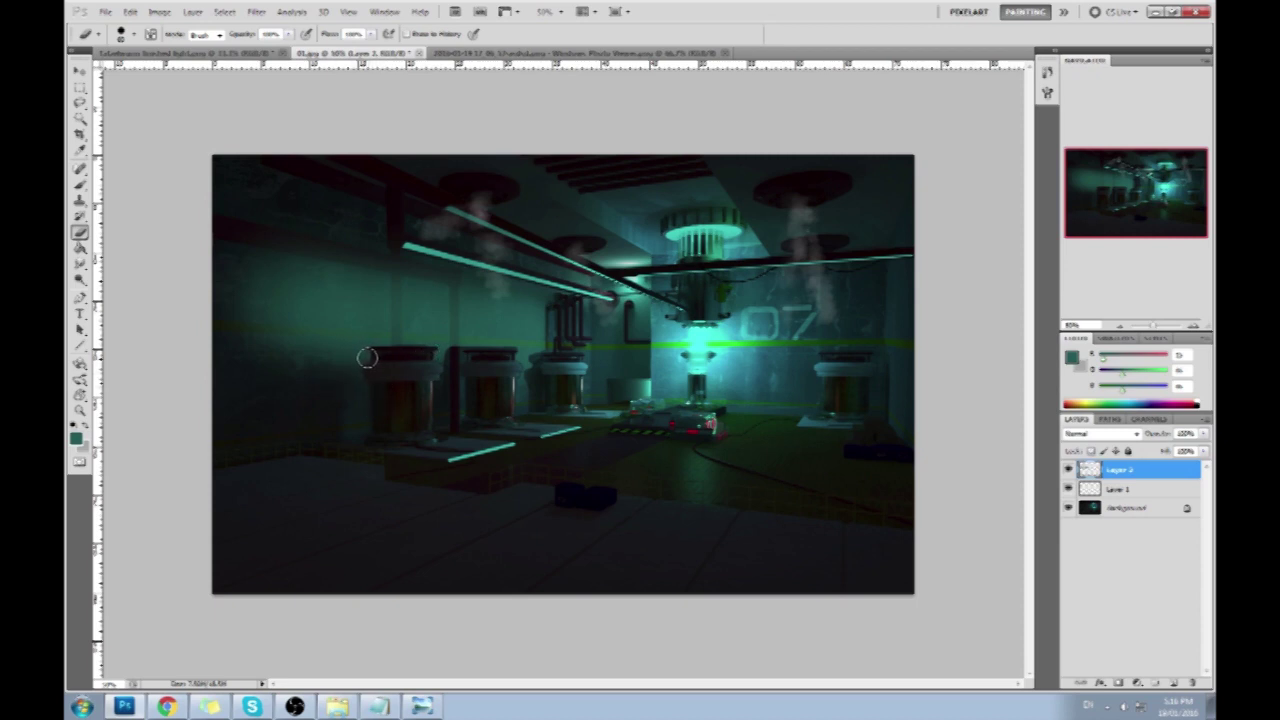
mouse_move(366, 357)
left_mouse_down()
mouse_move(362, 432)
mouse_move(359, 352)
mouse_move(317, 354)
mouse_move(319, 380)
mouse_move(325, 364)
mouse_move(358, 388)
left_mouse_up()
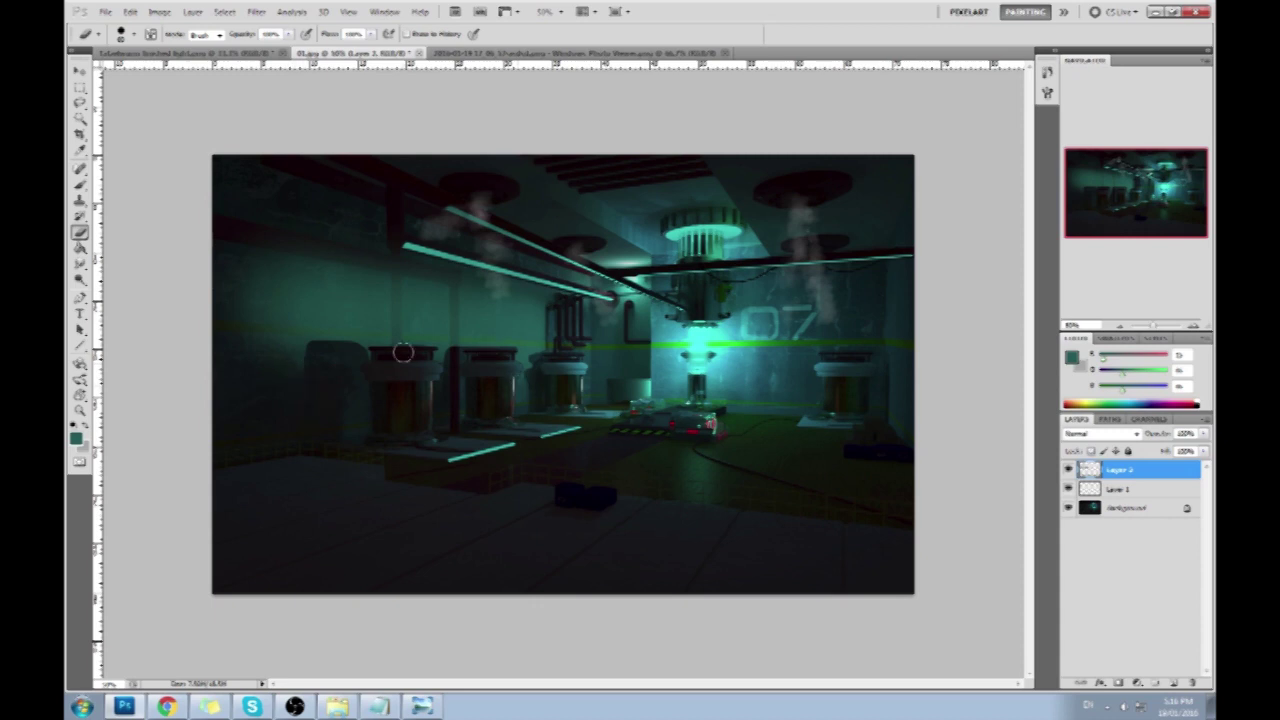
key("b")
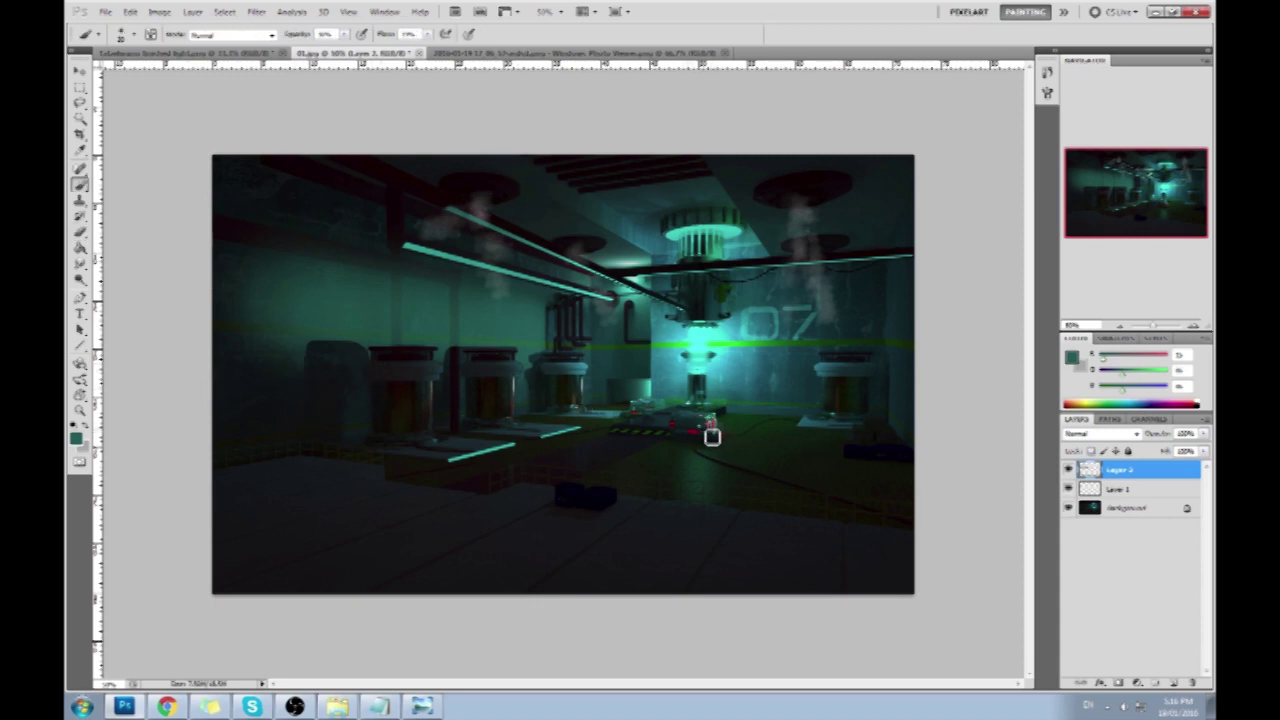
- On Layer 1, outline a thin polygonal selection along the front edge of the pale floor slab behind the green railing
left_click(1120, 489)
key("e")
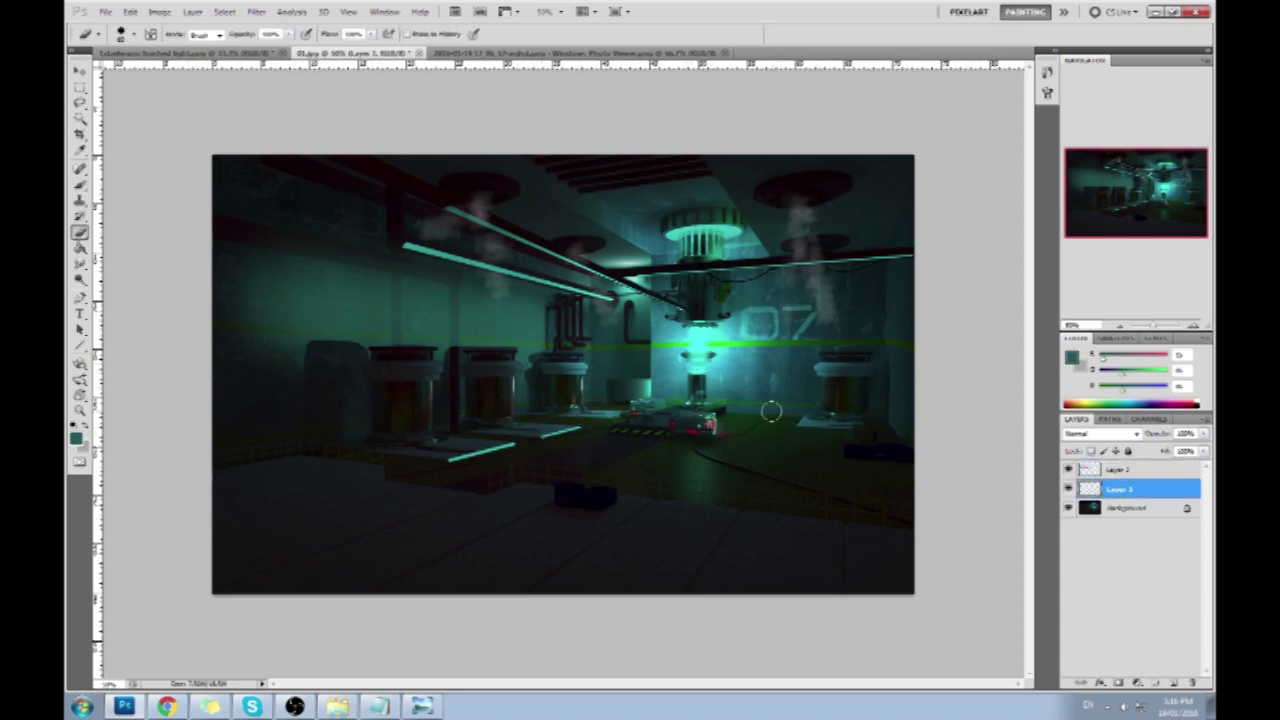
key("b")
key("z")
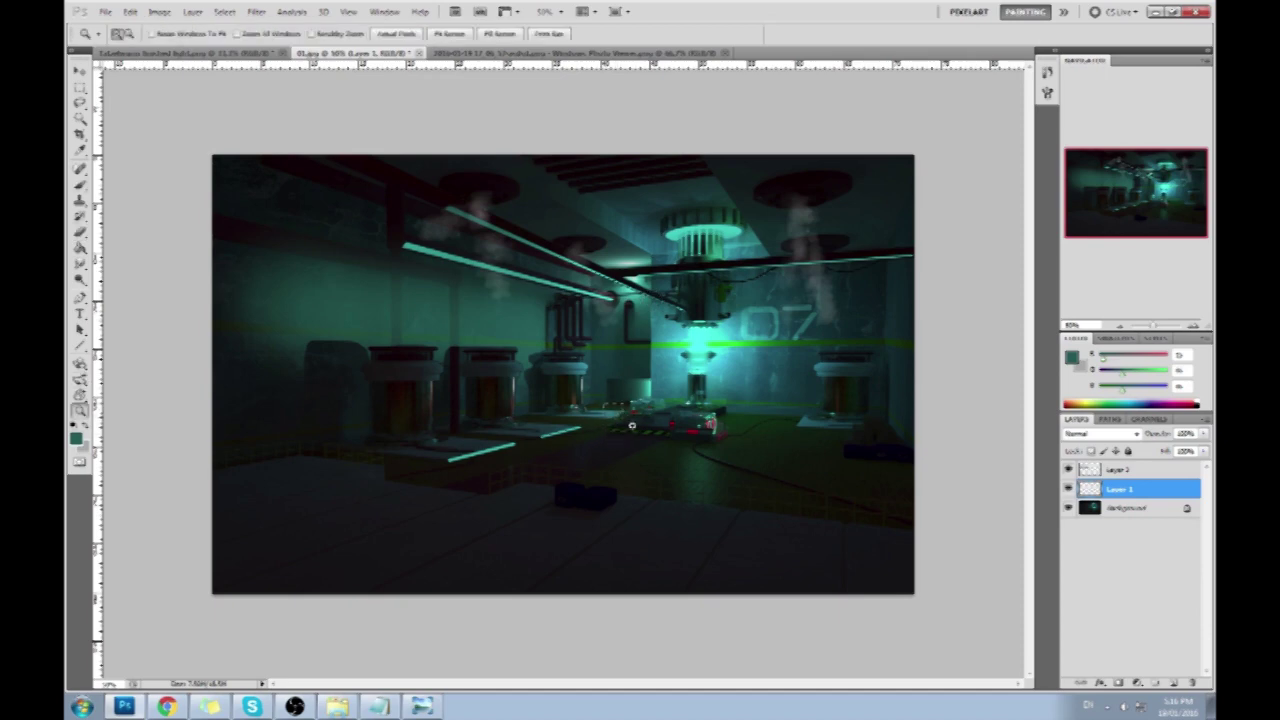
left_click_drag(612, 410, 637, 433)
left_click(80, 102)
left_click(125, 109)
left_click(268, 352)
left_click(546, 268)
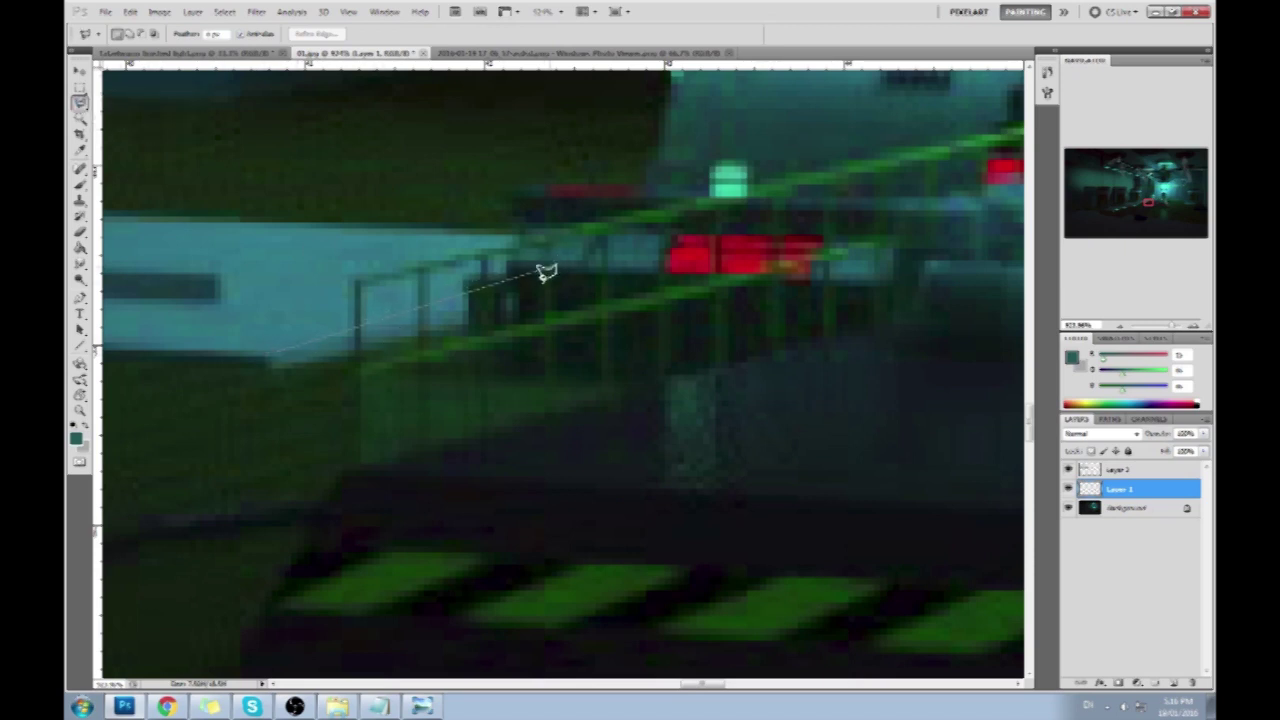
left_click(531, 298)
left_click(271, 357)
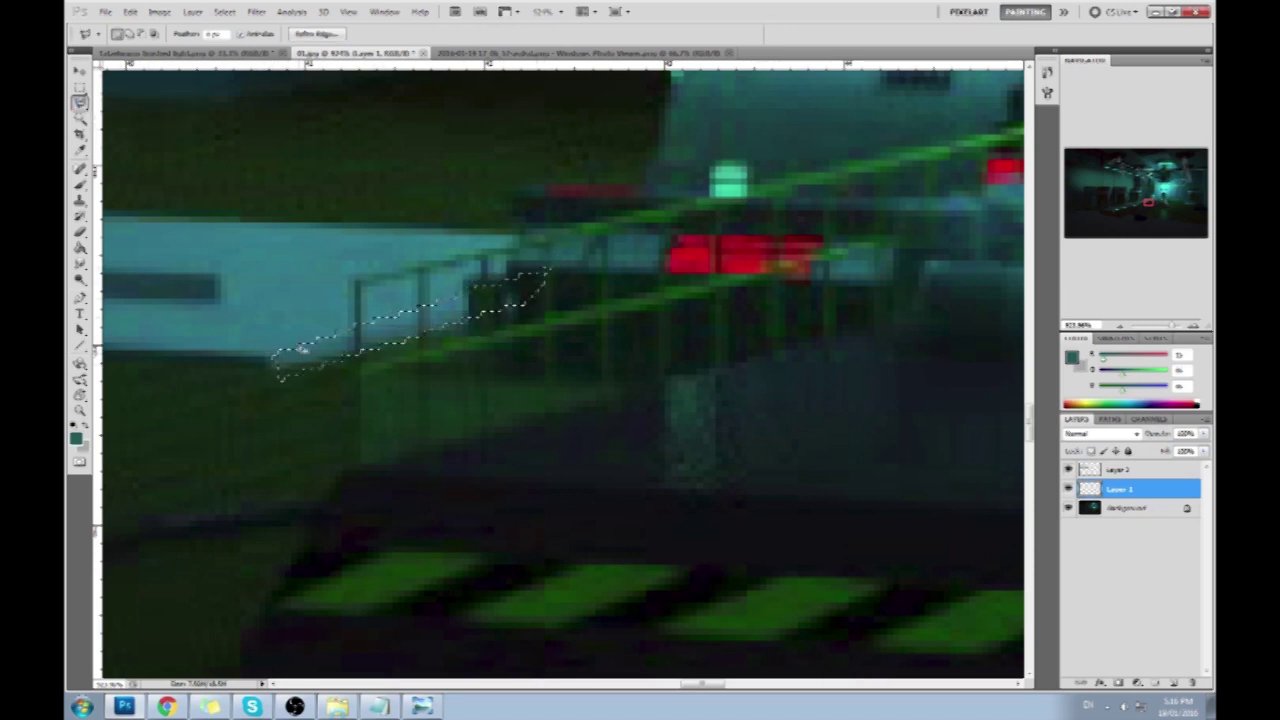
- Paint the selected slab edge with bright cyan sampled from the reactor glow and clear the selection
key("b")
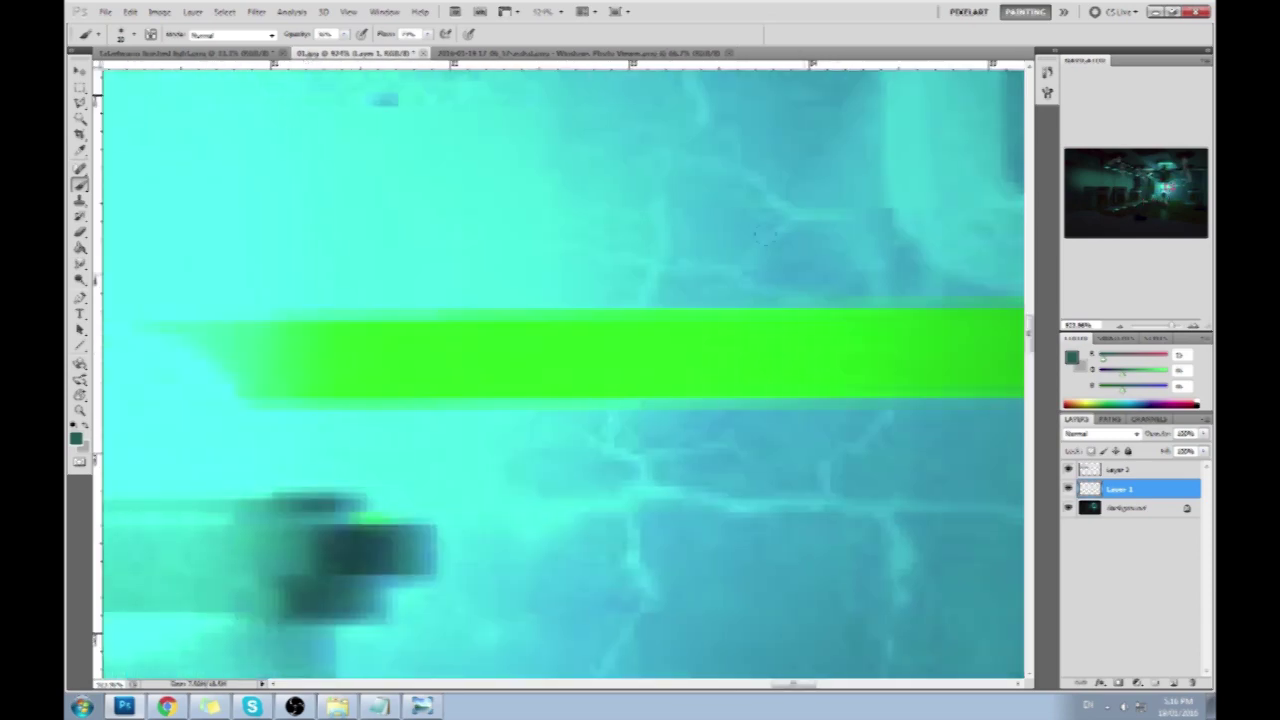
left_click(641, 221, "alt")
left_click_drag(1142, 211, 1144, 200)
left_click_drag(595, 490, 750, 436)
mouse_move(664, 408)
left_mouse_down()
mouse_move(840, 400)
mouse_move(700, 450)
left_mouse_up()
key("m")
right_click(826, 404)
left_click(840, 406)
- Erase the cyan slab highlight wherever the green railing's posts cross in front of it
key("b")
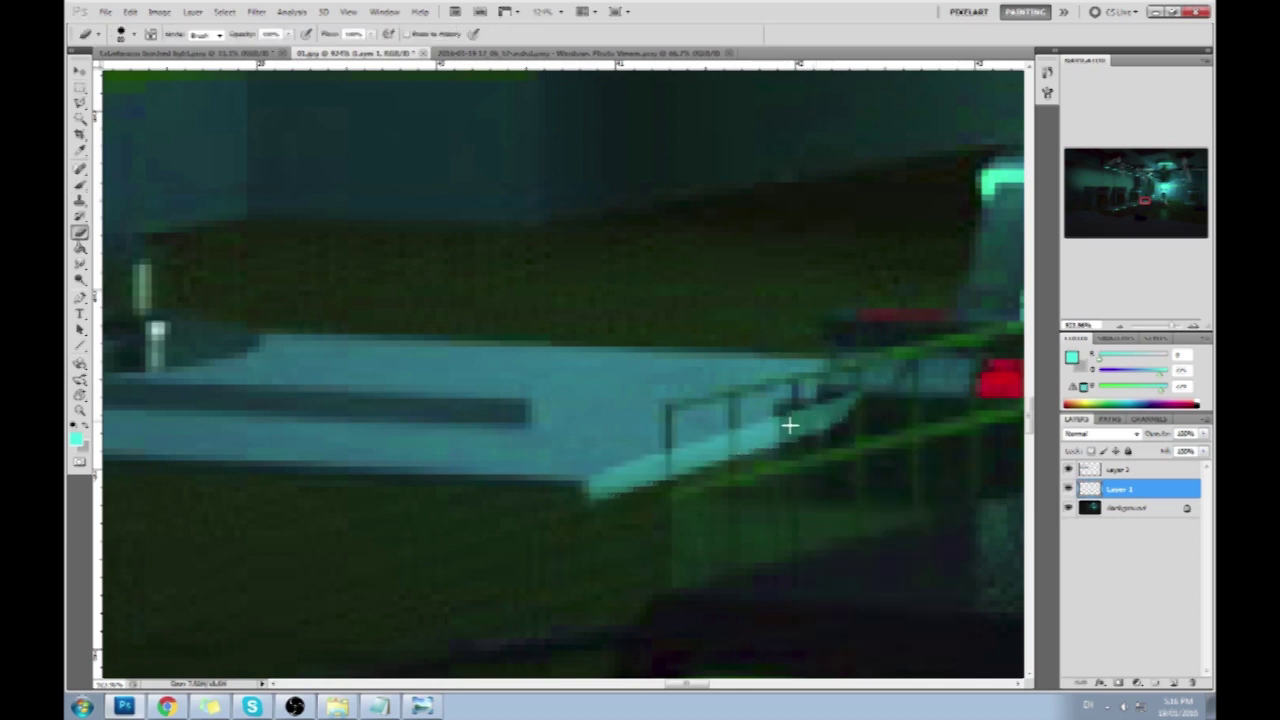
left_click_drag(663, 445, 663, 480)
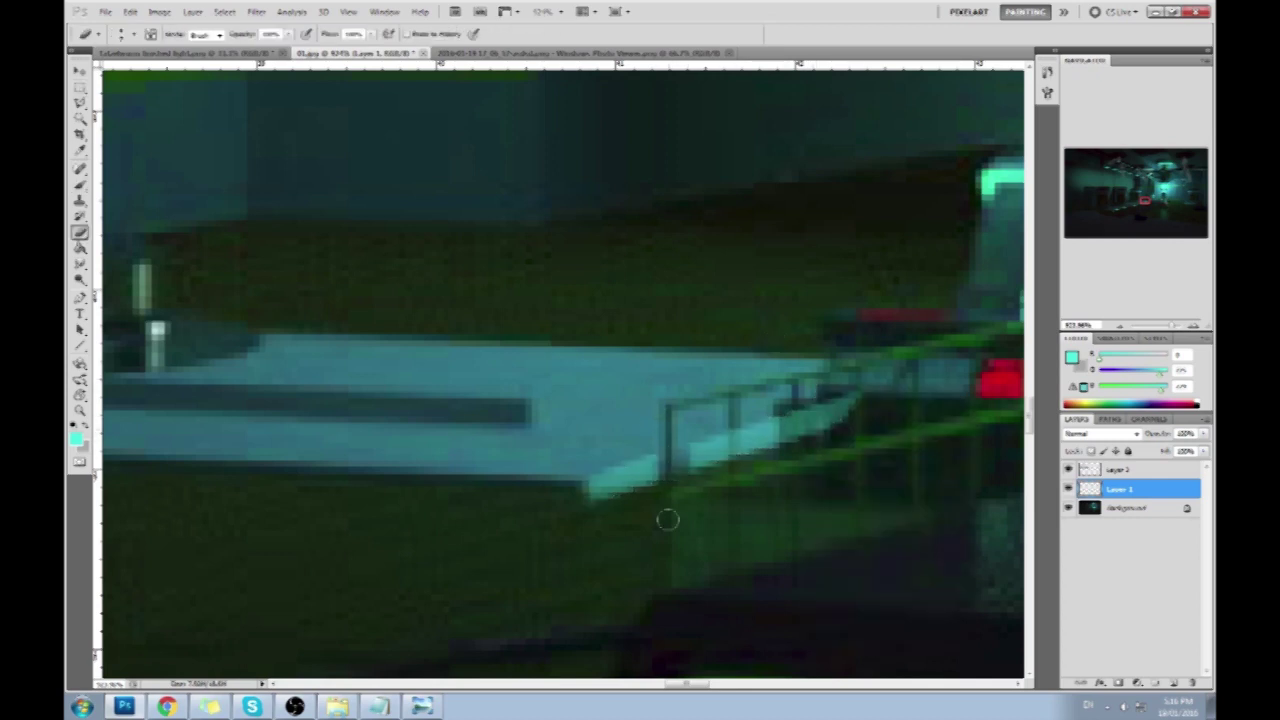
left_click_drag(734, 422, 726, 500)
mouse_move(788, 410)
left_mouse_down()
mouse_move(783, 492)
mouse_move(810, 460)
left_mouse_up()
left_click_drag(848, 392, 844, 451)
key("ctrl+0")
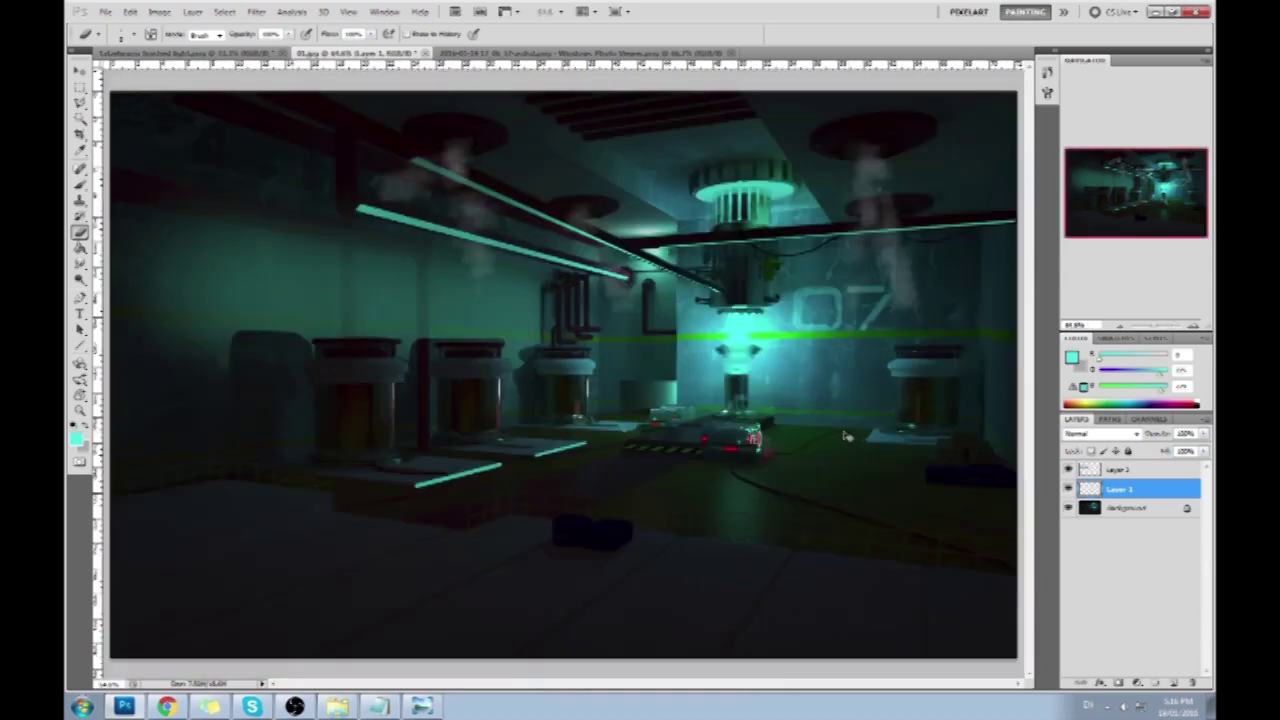
left_click_drag(80, 278, 115, 280)
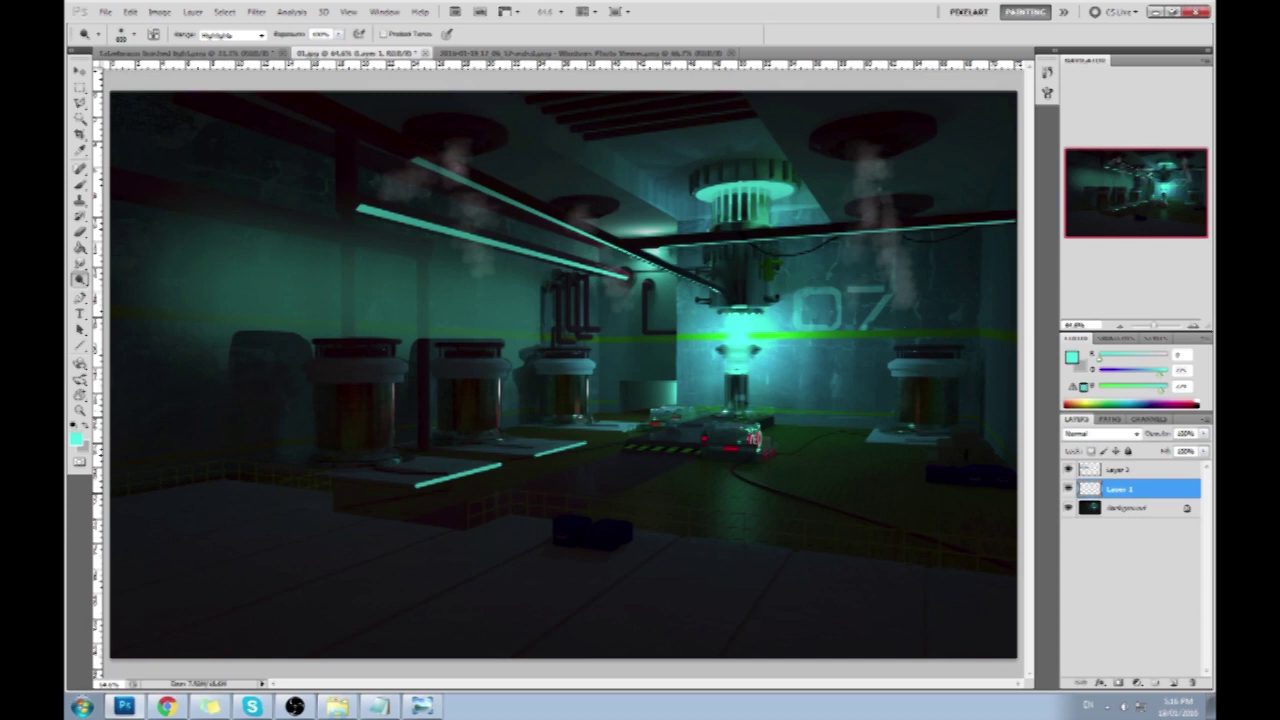
key("b")
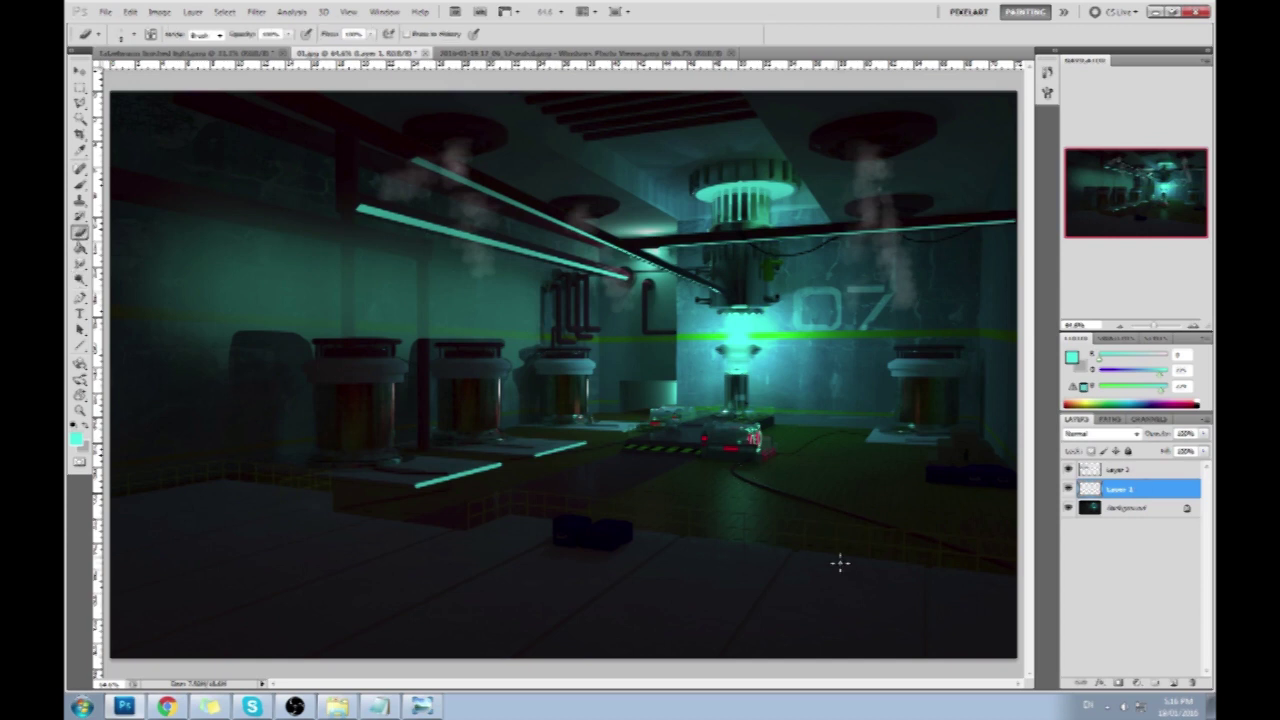
key("ctrl+minus")
key("b")
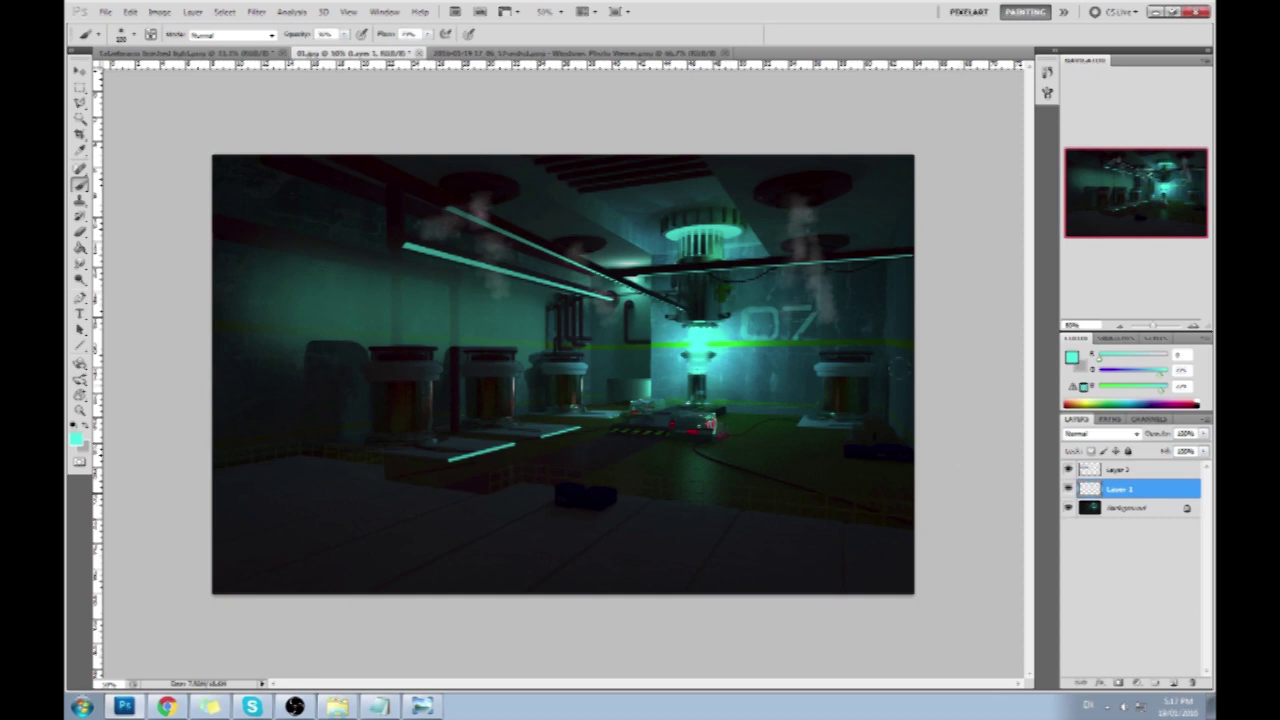
- Choose a soft round brush with 0% hardness and lower its opacity
right_click(607, 308)
left_click(785, 582)
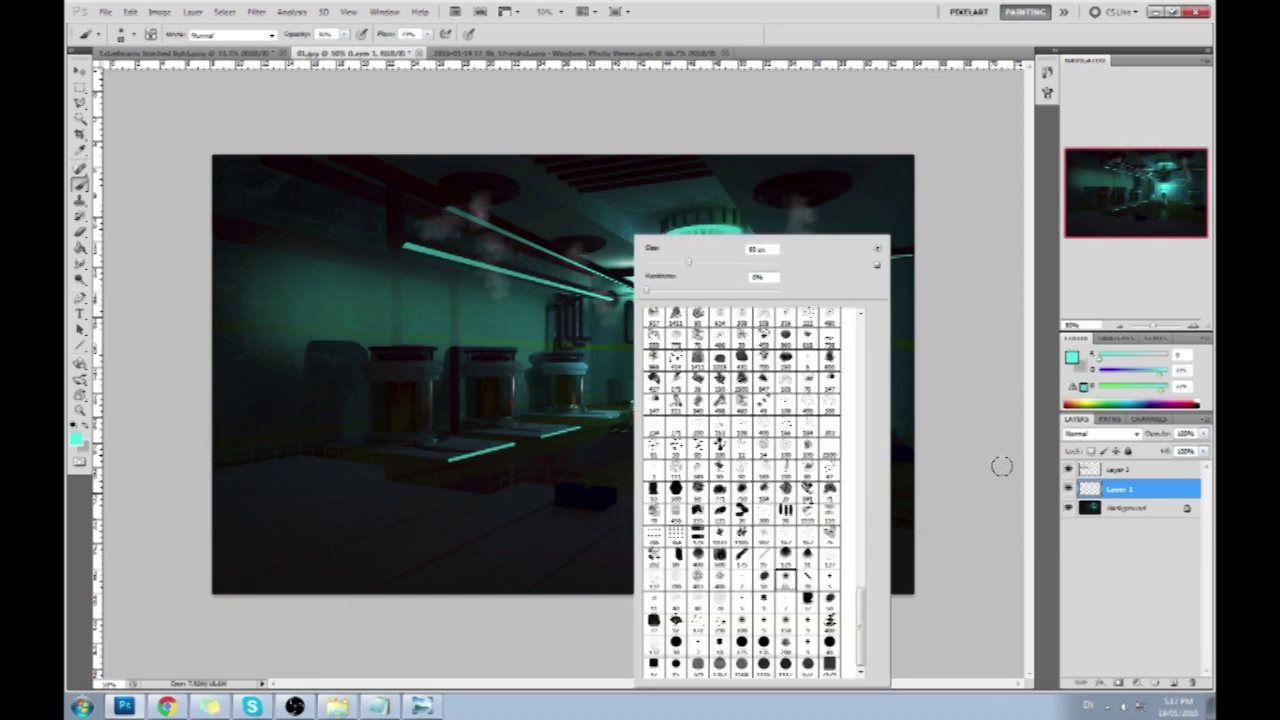
left_click(1000, 467)
left_click(343, 34)
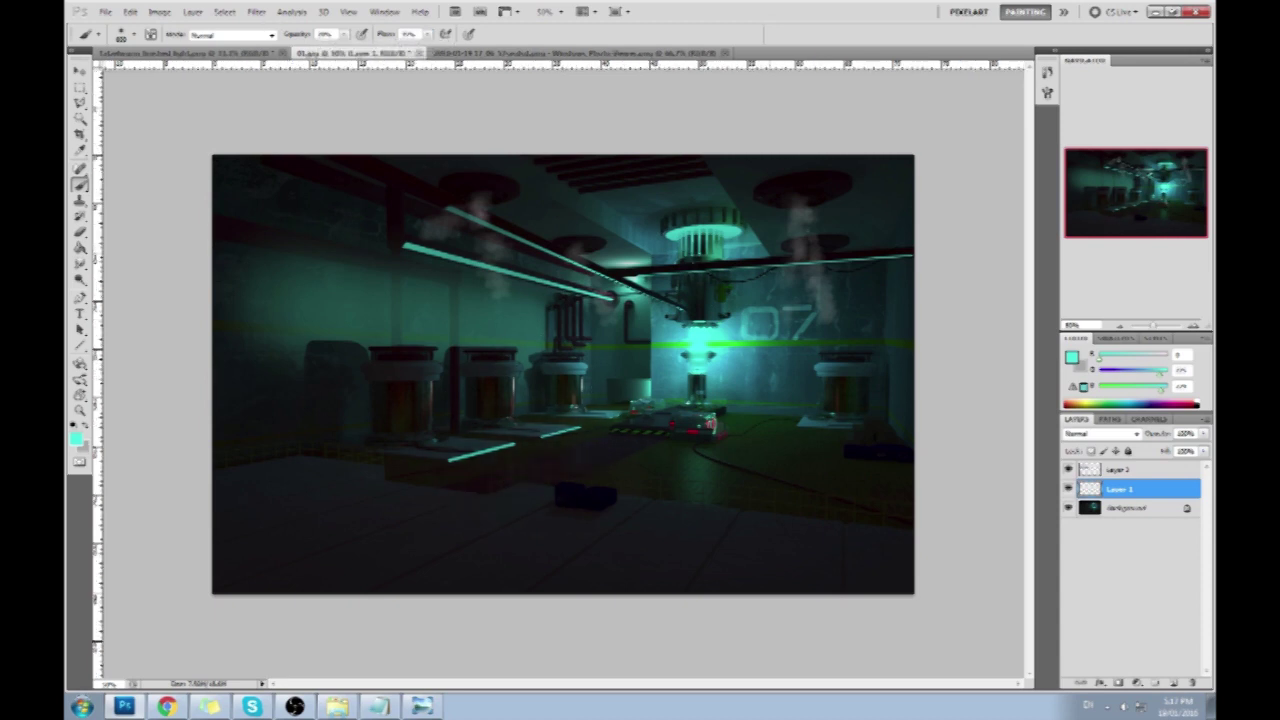
- Fade the ends of the cyan edge highlights on the beams and floor slabs with a large soft eraser at reduced opacity
key("e")
right_click(757, 437)
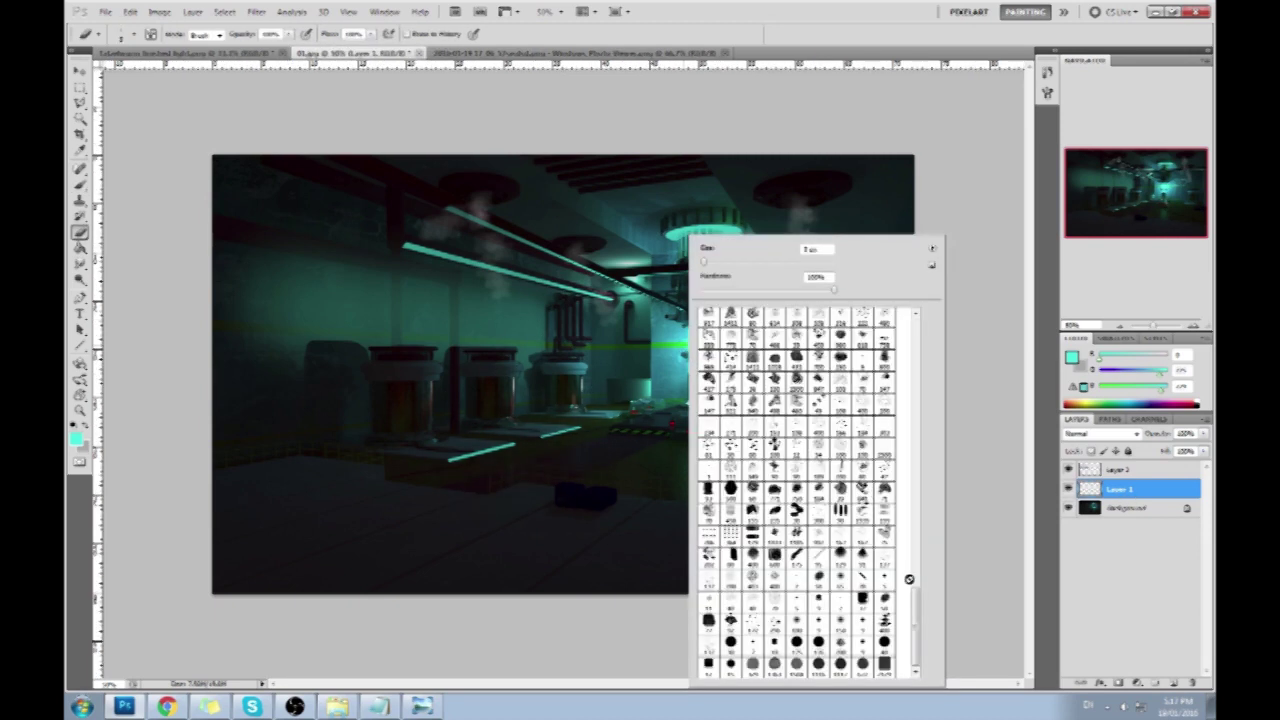
left_click(966, 503)
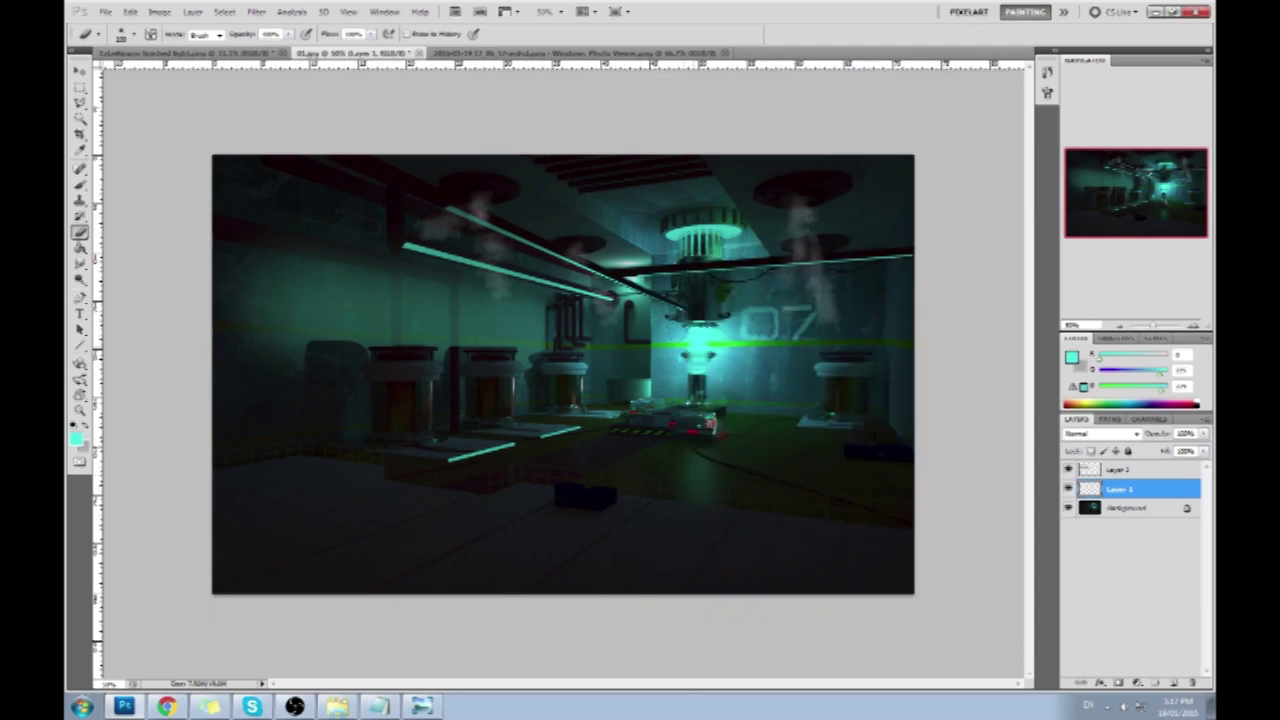
key("5")
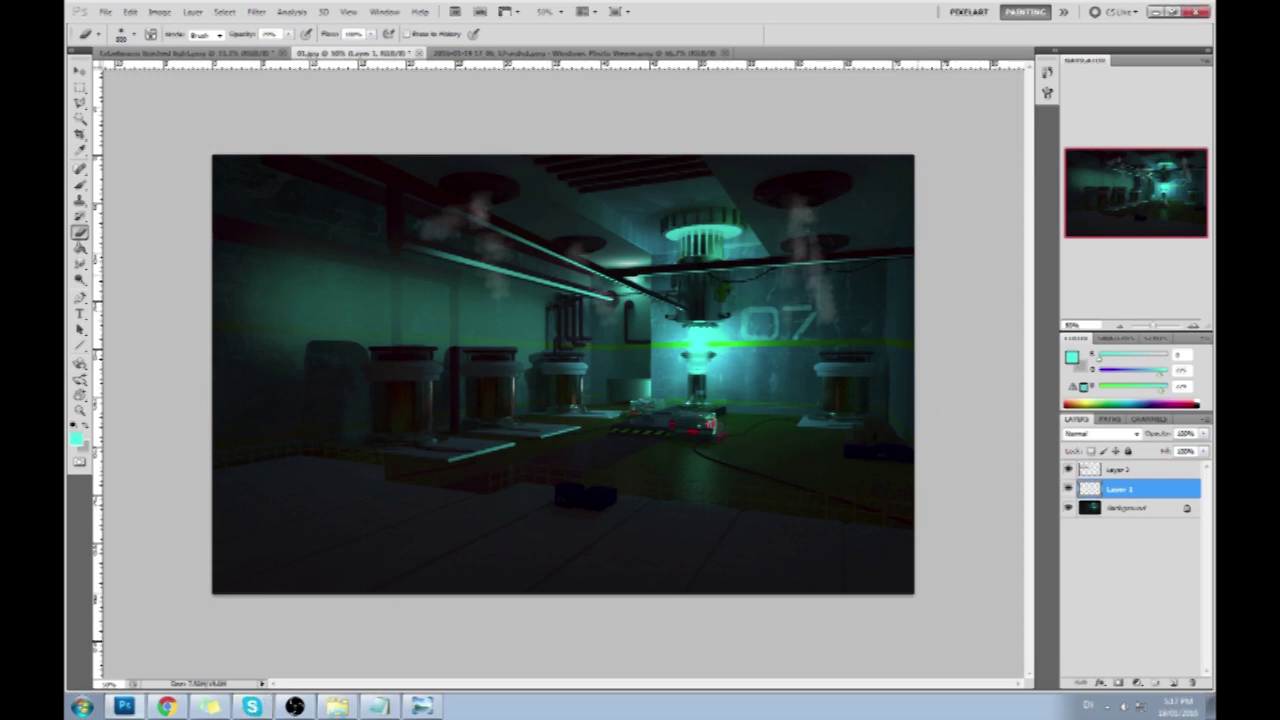
- Merge the edge highlight and haze layers down into the Background layer
key("b")
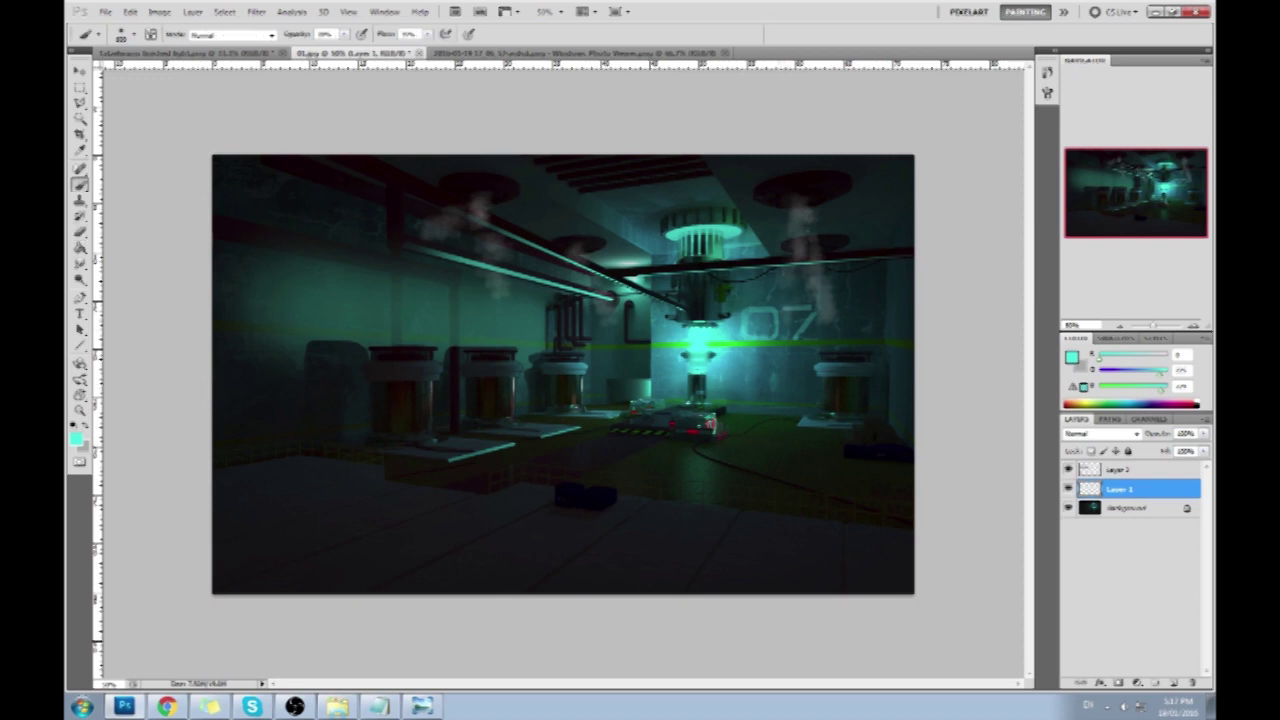
right_click(1123, 487)
left_click(1125, 456)
right_click(1114, 487)
left_click(1117, 470)
right_click(1119, 471)
left_click(1122, 446)
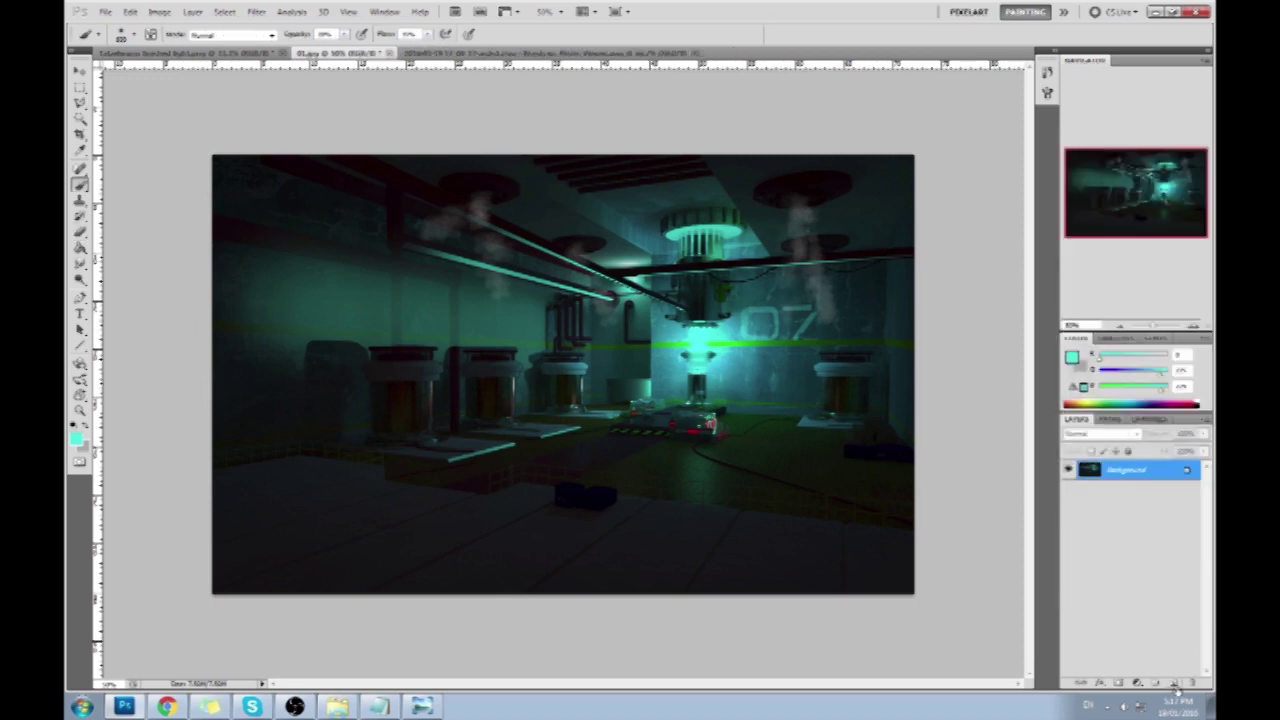
- Add a new layer above the Background and set the foreground colour to pure red (R 255, G 0, B 0)
left_click(1174, 683)
right_click(727, 413)
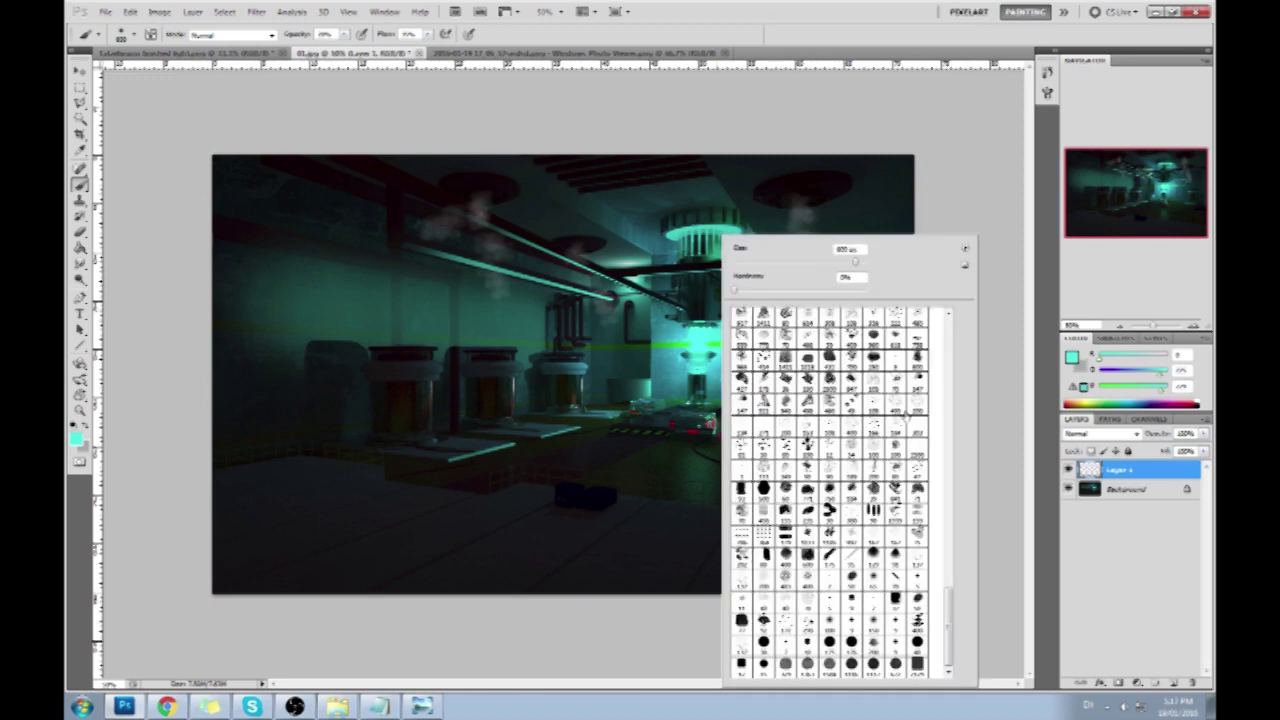
left_click(1072, 354)
left_click(1042, 336)
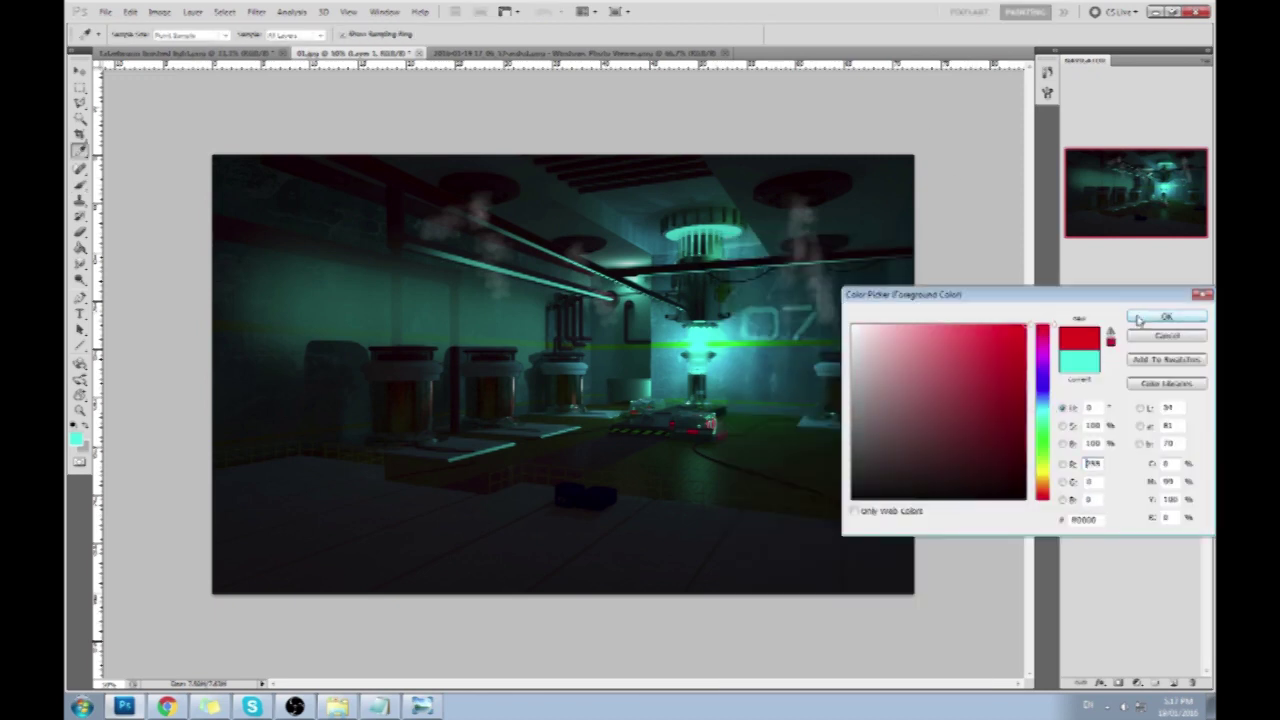
left_click(1162, 317)
- With a small brush at 100% opacity and flow, draw red lines fanning out from the middle tank and a letter A between them
key("bracketleft")
key("bracketleft")
key("bracketleft")
key("bracketleft")
key("bracketleft")
key("bracketleft")
key("bracketleft")
key("bracketleft")
left_click(342, 34)
left_click(426, 35)
left_click_drag(350, 48, 480, 50)
key("bracketleft")
key("bracketleft")
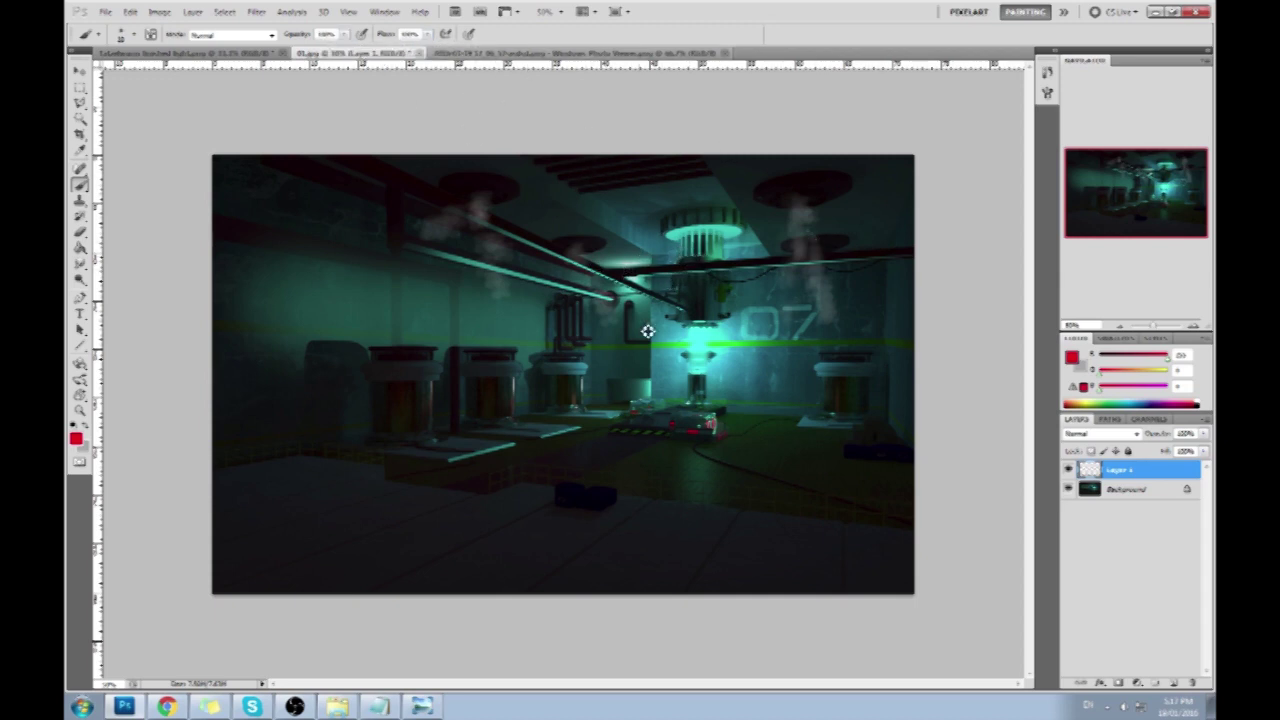
mouse_move(797, 312)
left_mouse_down()
mouse_move(495, 373)
mouse_move(519, 487)
left_mouse_up()
left_click_drag(598, 408, 645, 409)
left_click_drag(490, 364, 713, 456)
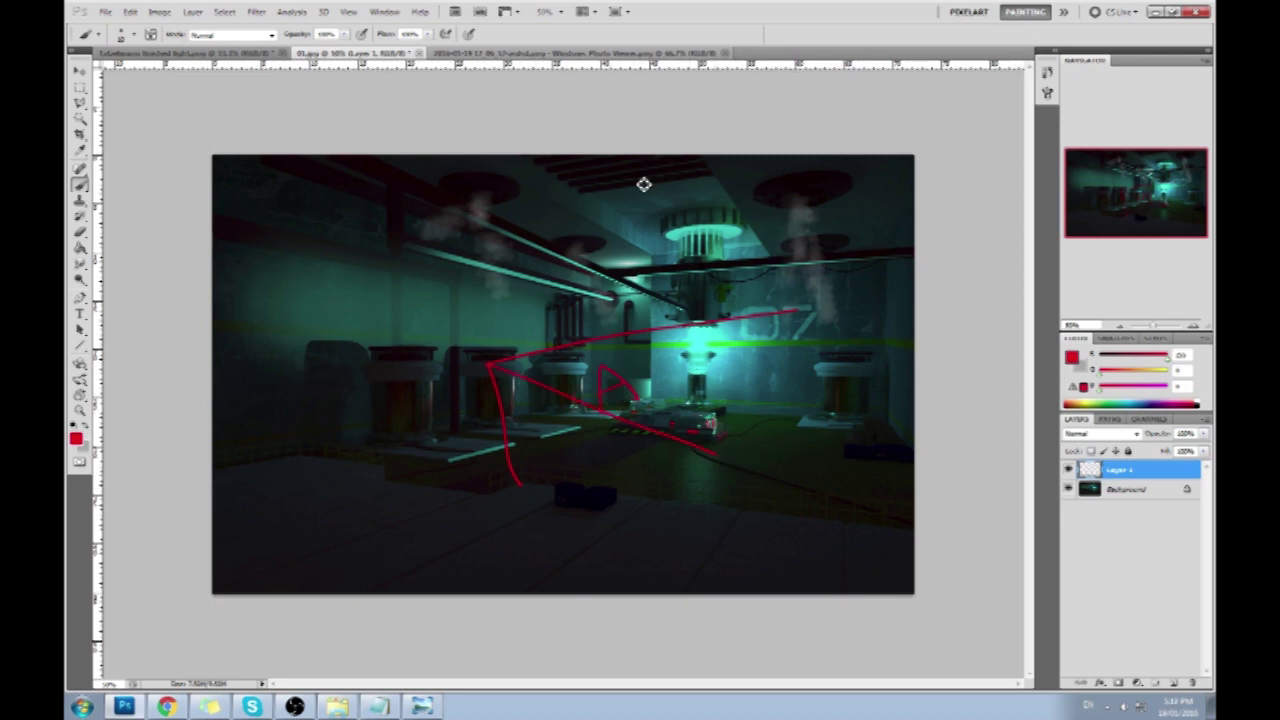
- Draw a circled red LS mark near the image's upper-left corner, with straight rays running to the back wall and reflecting up to the ceiling
mouse_move(346, 234)
left_mouse_down()
mouse_move(395, 211)
mouse_move(310, 226)
mouse_move(346, 203)
left_mouse_up()
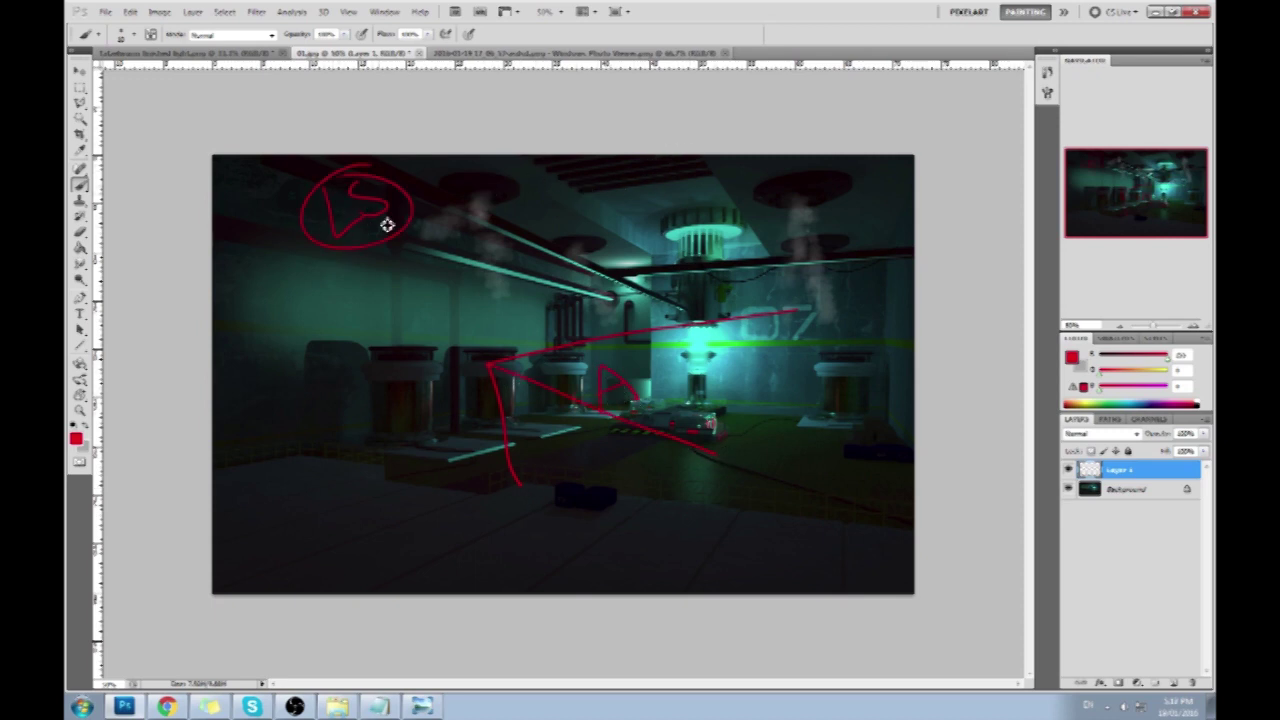
mouse_move(440, 269)
left_mouse_down()
mouse_move(583, 372)
mouse_move(586, 165)
left_mouse_up()
mouse_move(404, 239)
left_mouse_down()
mouse_move(600, 325)
mouse_move(639, 364)
left_mouse_up()
left_click_drag(639, 364, 661, 163)
left_click(684, 340)
left_click(684, 160, "shift")
left_click(419, 238)
left_click(721, 336, "shift")
left_click(752, 157, "shift")
left_click(409, 240)
left_click(537, 368, "shift")
left_click(537, 160, "shift")
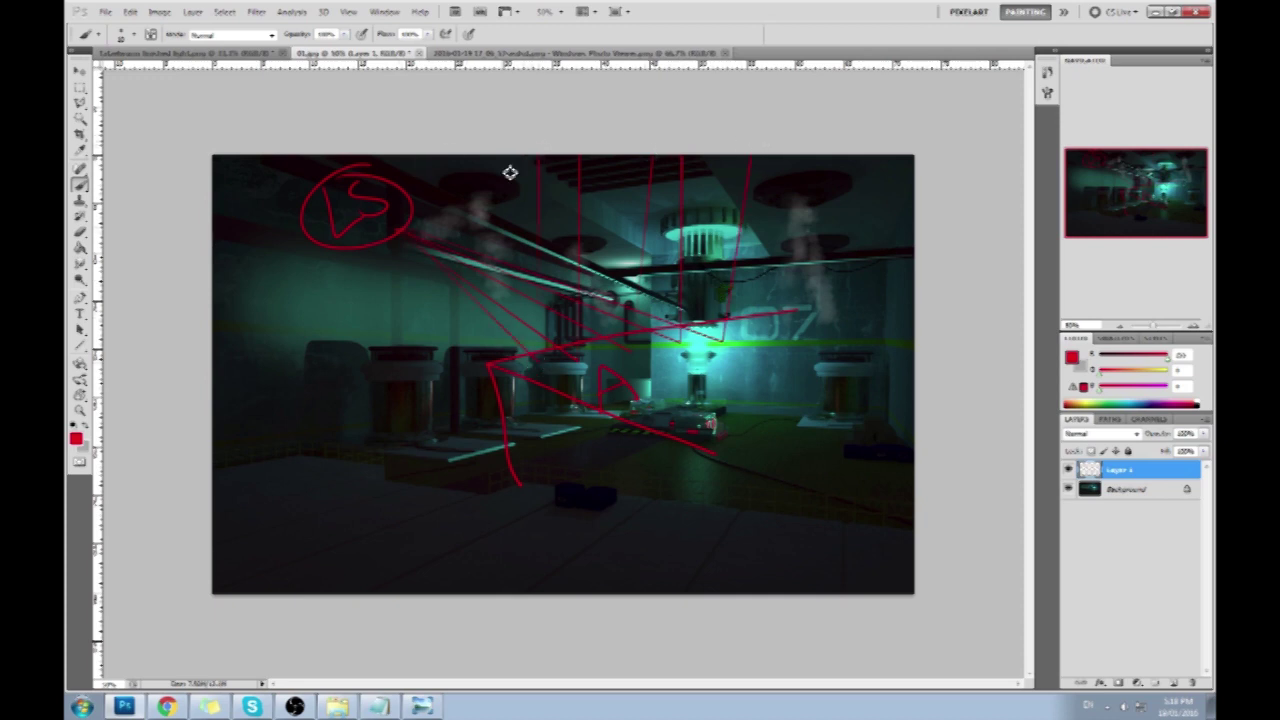
left_click(411, 238)
left_click(612, 372, "shift")
left_click(603, 160, "shift")
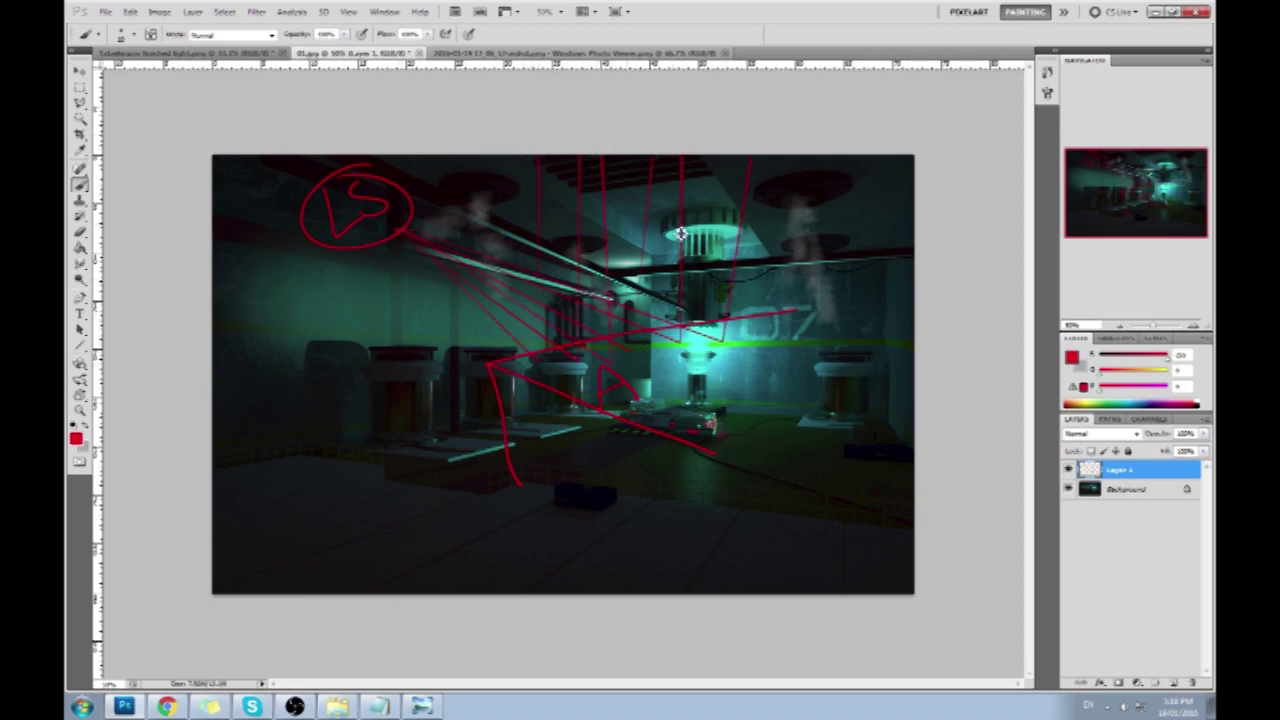
left_click(745, 367, "shift")
- Draw straight red rays radiating outward from the LS circle across the side wall, the tanks and the ceiling
left_click(374, 257)
left_click(416, 451, "shift")
left_click(352, 247)
left_click(332, 430, "shift")
left_click(342, 238)
left_click(241, 409, "shift")
left_click(316, 242)
left_click(216, 316, "shift")
left_click(315, 224)
left_click(203, 229, "shift")
left_click(303, 207)
left_click(226, 168, "shift")
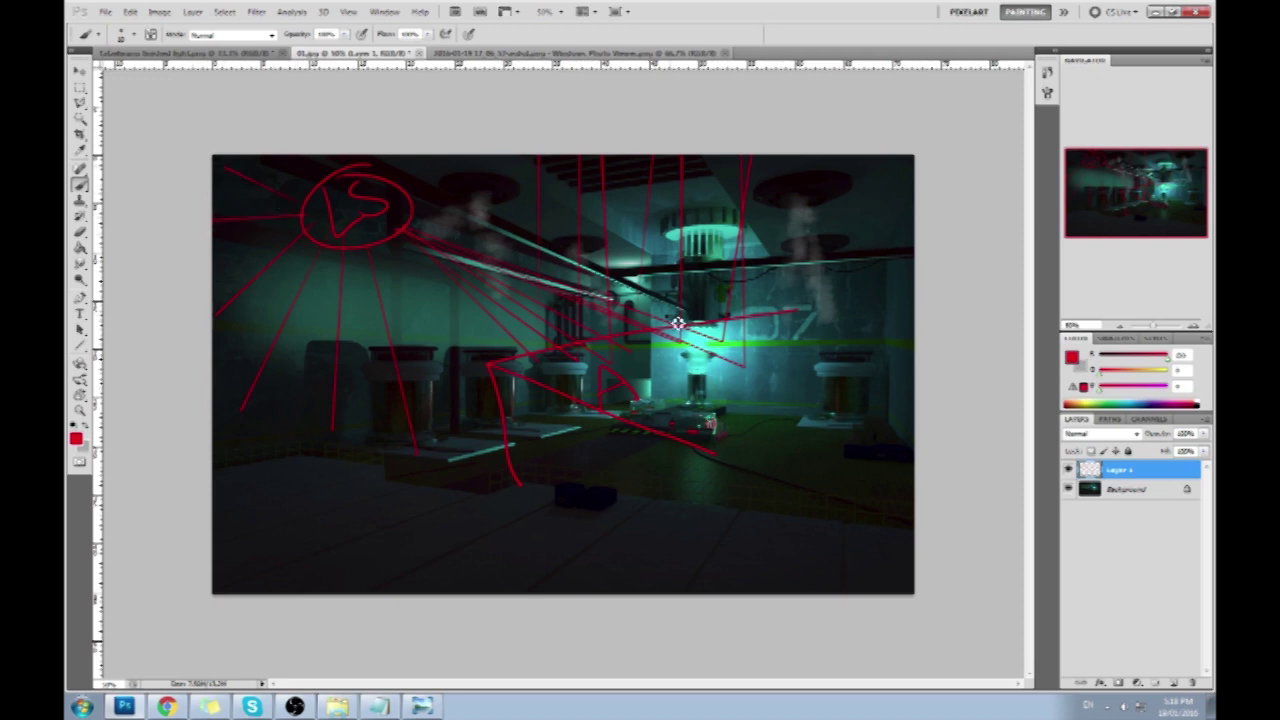
left_click(312, 194)
left_click(294, 151, "shift")
left_click(354, 191)
left_click(331, 139, "shift")
left_click(388, 201)
left_click(417, 142, "shift")
- Scribble red rings over the LS mark and draw thick strokes going down from it toward the tanks
mouse_move(313, 210)
left_mouse_down()
mouse_move(346, 243)
mouse_move(337, 209)
mouse_move(380, 369)
mouse_move(376, 473)
left_mouse_up()
left_click_drag(352, 250, 302, 316)
left_click_drag(356, 249, 421, 309)
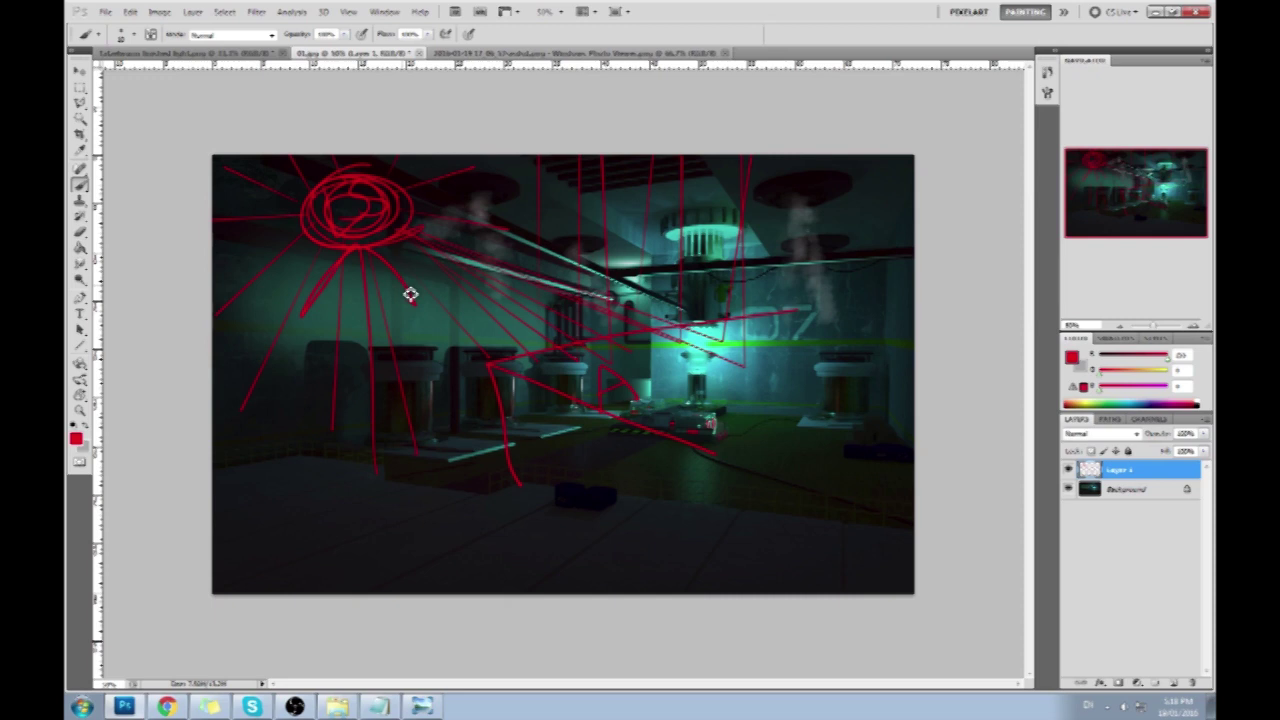
- Draw long red lines down across the tanks near the side wall and undo the last two strokes
left_click_drag(455, 245, 294, 477)
left_click_drag(487, 158, 443, 475)
mouse_move(624, 256)
left_mouse_down()
mouse_move(746, 433)
mouse_move(482, 478)
left_mouse_up()
mouse_move(389, 231)
left_mouse_down()
mouse_move(333, 220)
mouse_move(332, 233)
mouse_move(358, 185)
left_mouse_up()
key("ctrl+alt+z")
key("ctrl+alt+z")
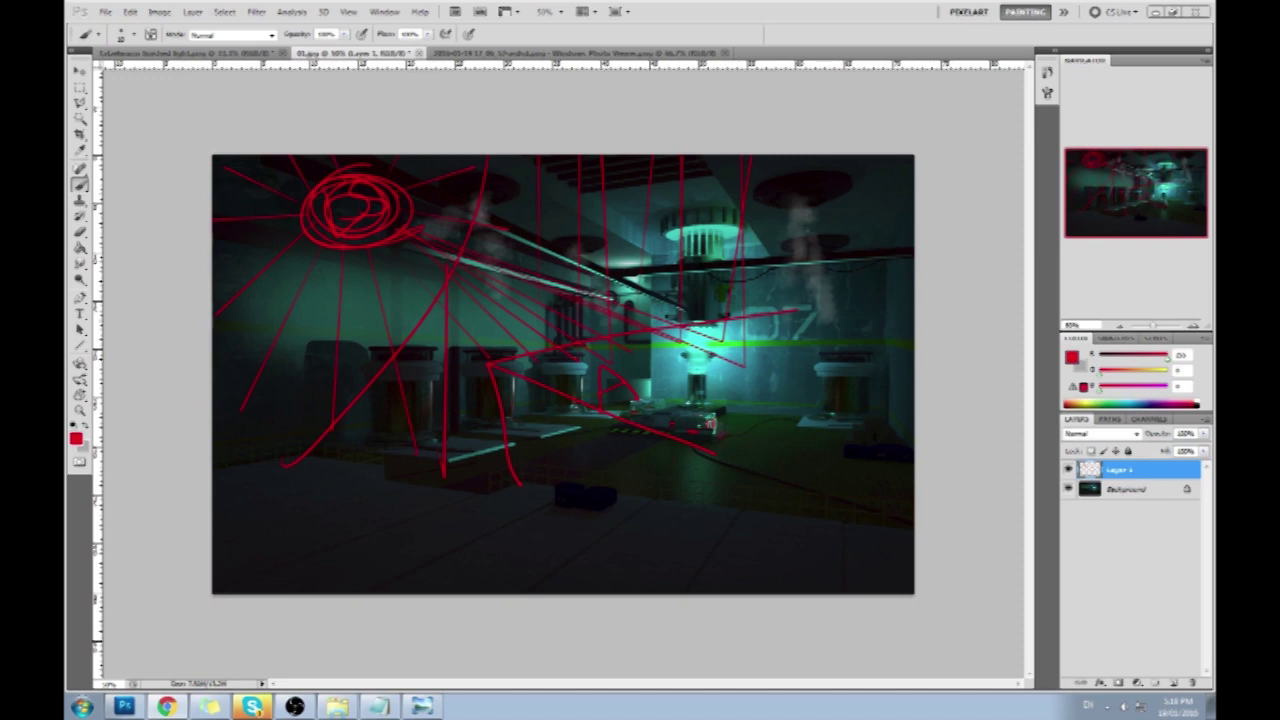
- Compare the painting without the annotations, and draw red ellipses around the reactor core, a ring around the light source and arrowheads
left_click(1068, 469)
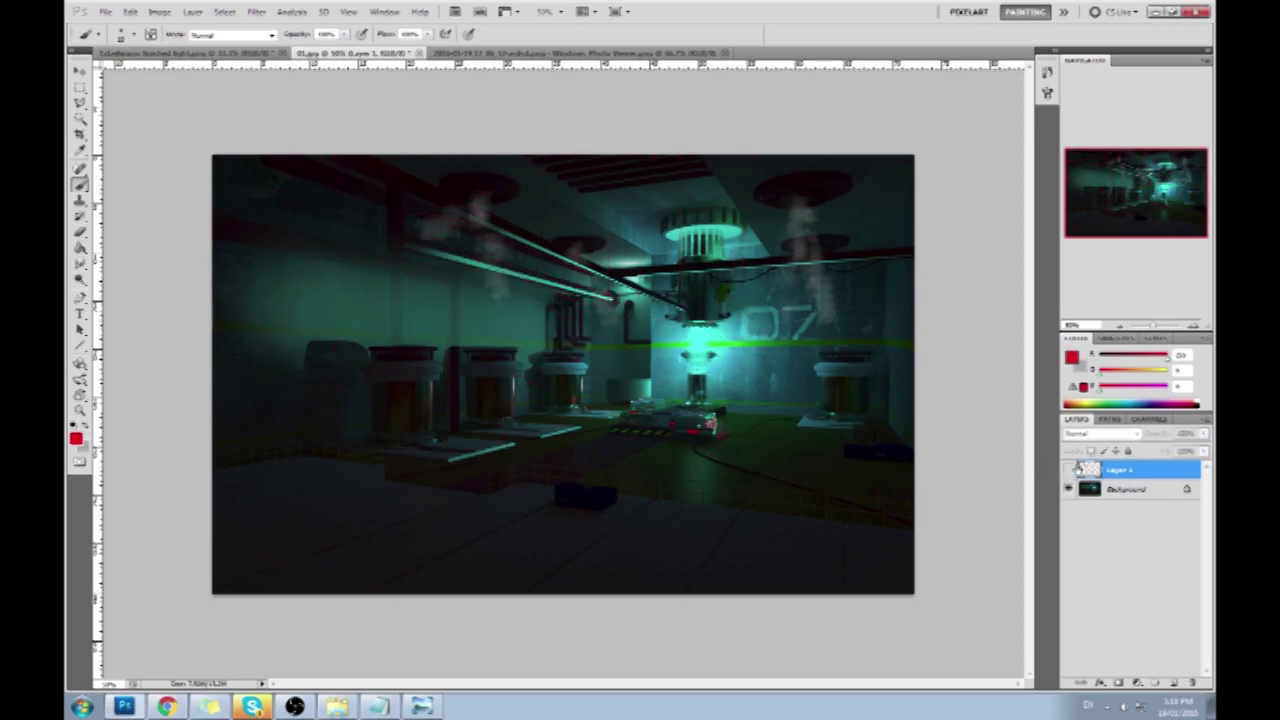
left_click(1068, 469)
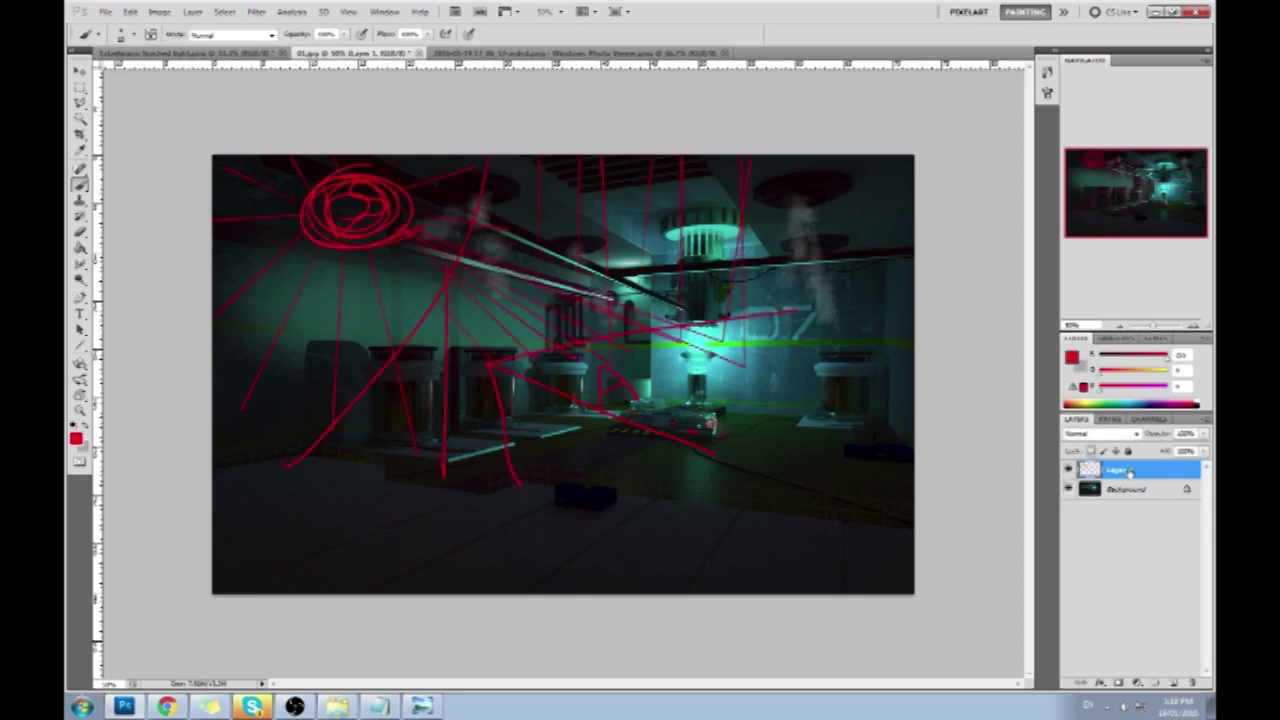
mouse_move(670, 343)
left_mouse_down()
mouse_move(779, 371)
mouse_move(583, 353)
mouse_move(810, 359)
mouse_move(659, 381)
mouse_move(708, 337)
left_mouse_up()
left_click_drag(746, 376, 754, 154)
key("ctrl+z")
mouse_move(426, 187)
left_mouse_down()
mouse_move(320, 304)
mouse_move(383, 157)
mouse_move(324, 247)
mouse_move(368, 314)
mouse_move(319, 338)
mouse_move(395, 313)
left_mouse_up()
left_click_drag(363, 354, 391, 331)
mouse_move(778, 220)
left_mouse_down()
mouse_move(766, 223)
mouse_move(787, 233)
left_mouse_up()
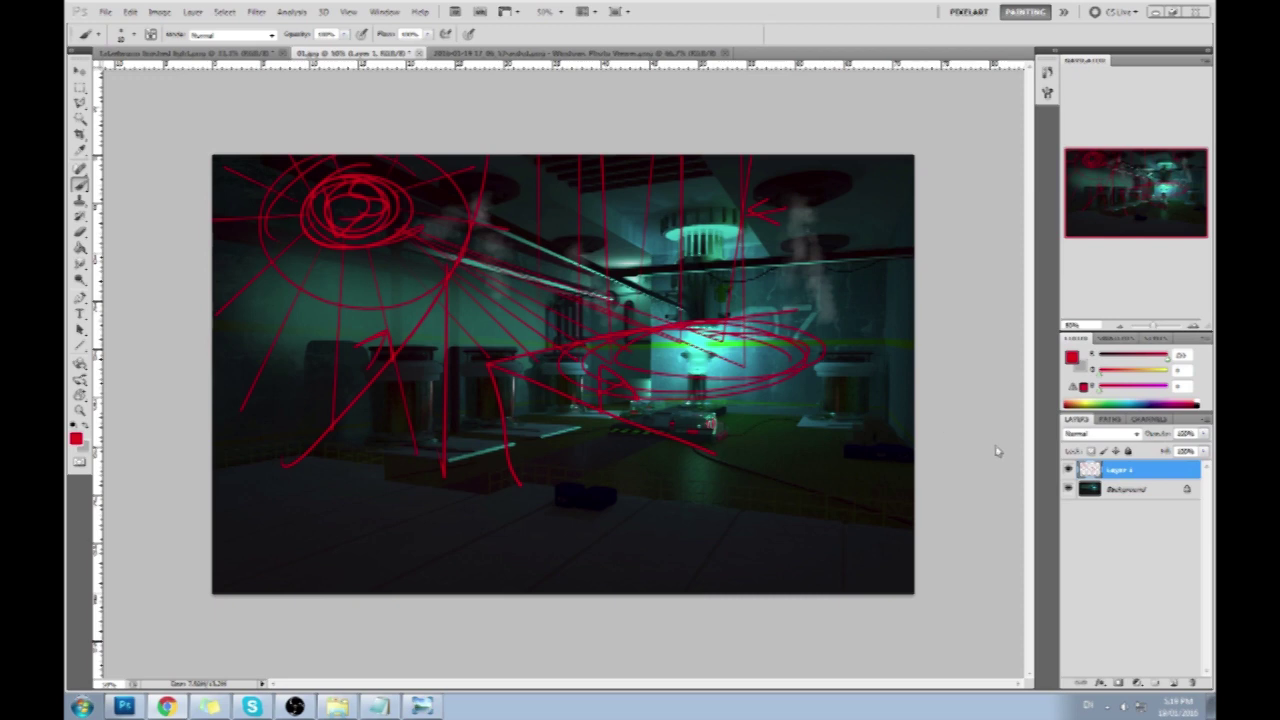
- Hide the red annotation layer, add a new layer, and sample bright cyan from the reactor core with an enlarged brush
left_click(1068, 469)
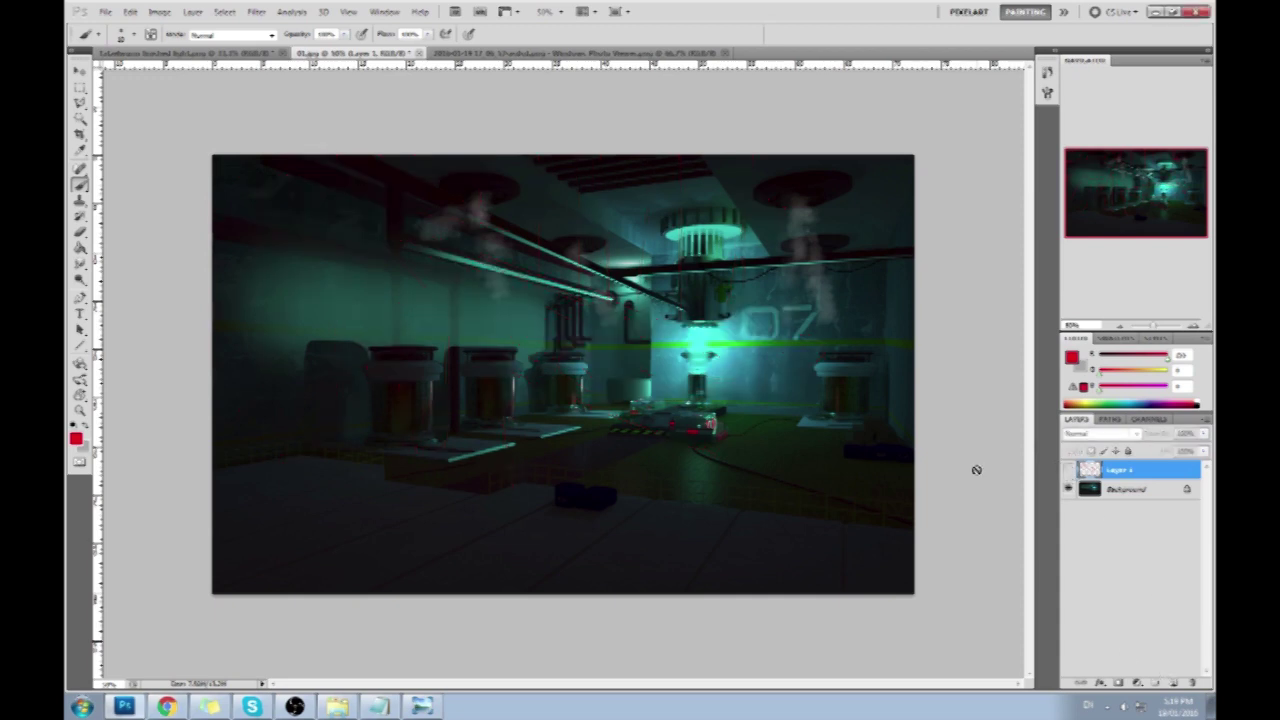
left_click(1175, 681)
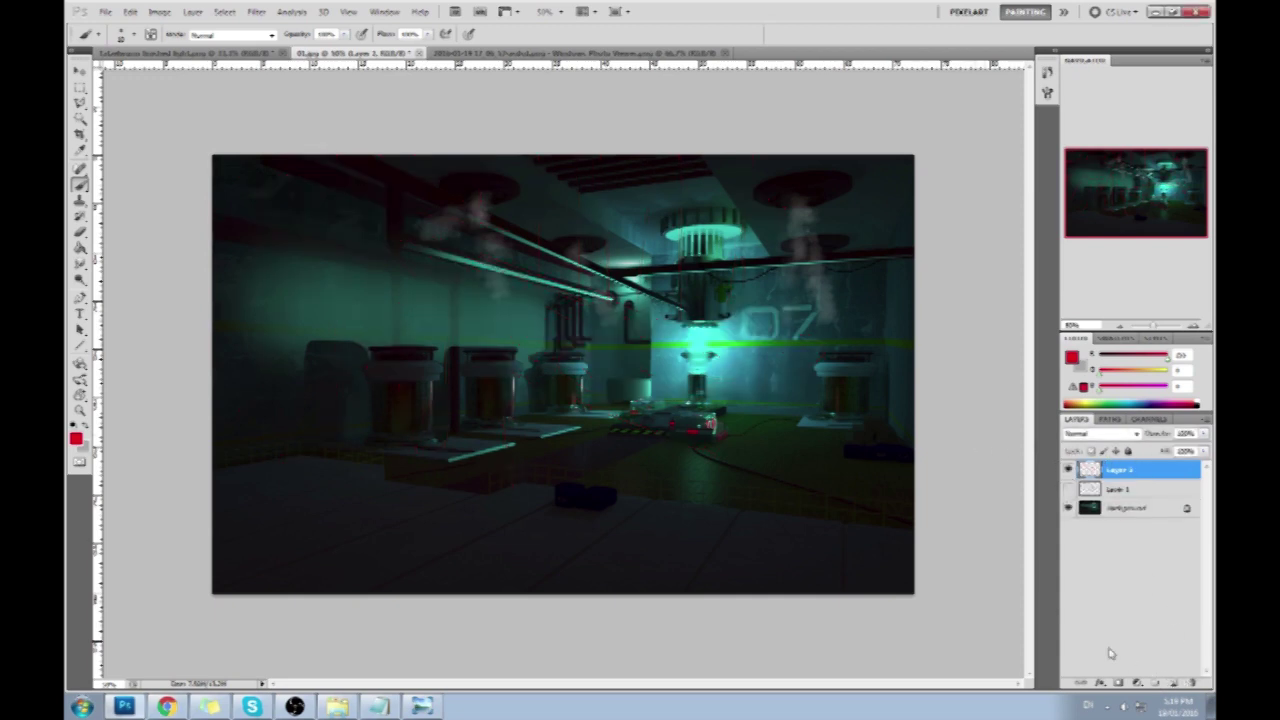
key("bracketright")
key("bracketright")
key("bracketright")
key("bracketright")
key("bracketright")
key("bracketright")
key("bracketright")
key("bracketright")
left_click(702, 335, "alt")
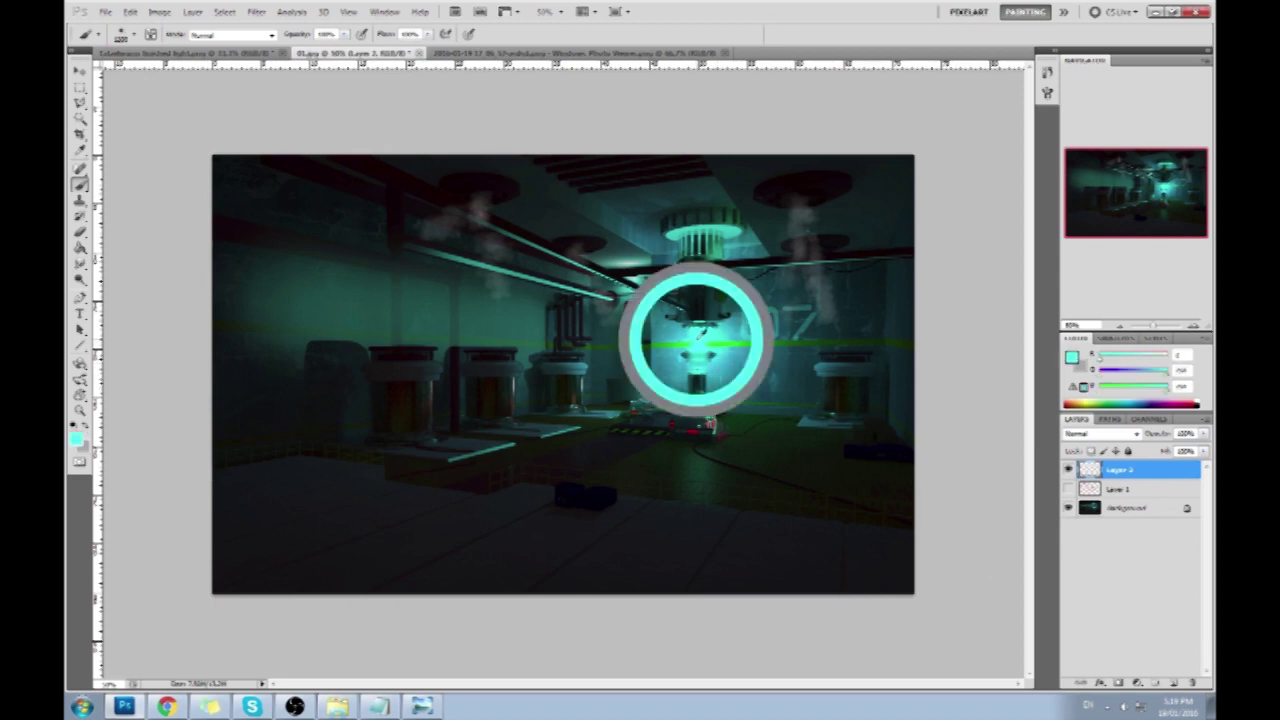
- Show the red annotation layer over the painting for comparison and hide it again, keeping the new layer visible
left_click(1069, 488)
left_click(614, 172, "alt")
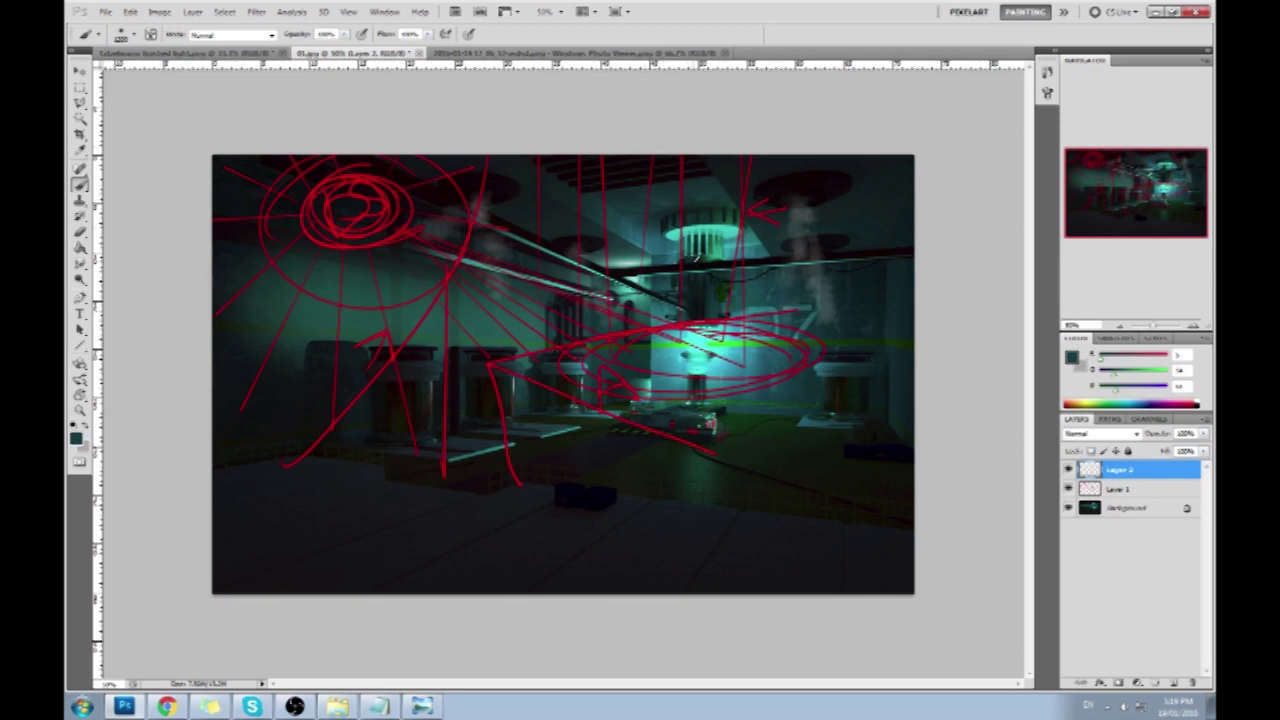
left_click(1068, 469)
left_click(1068, 488)
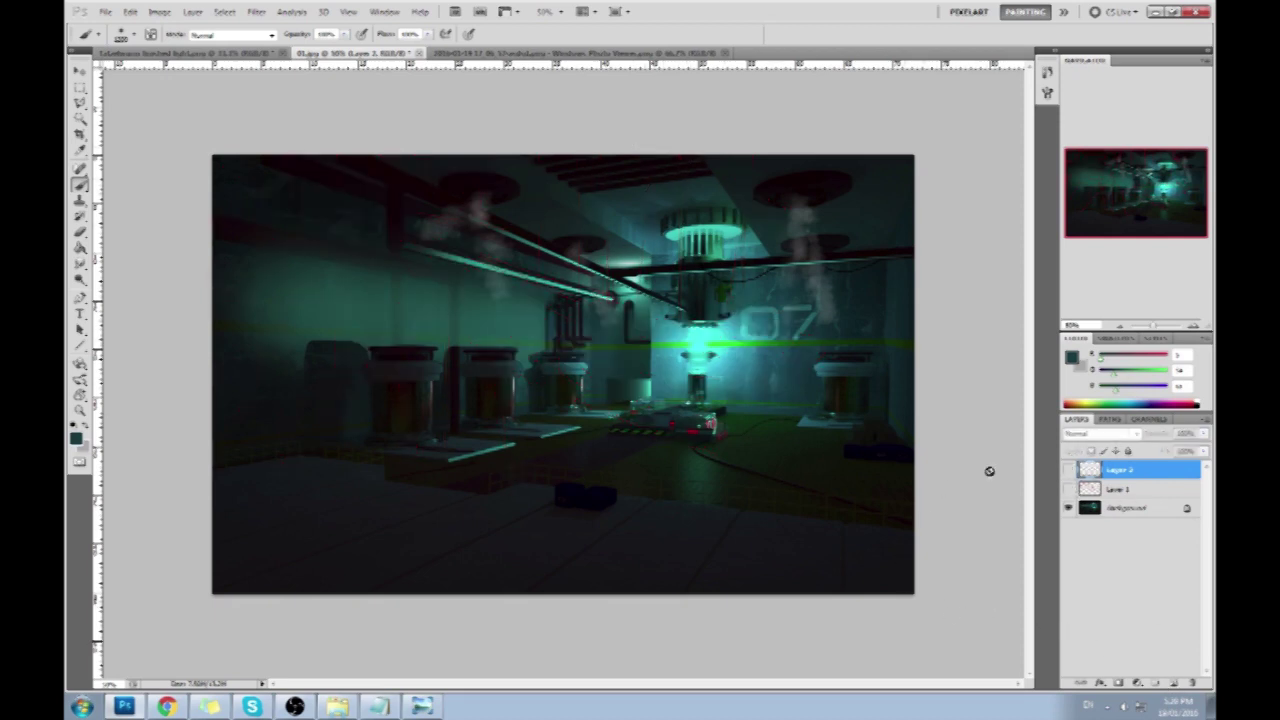
left_click(1068, 469)
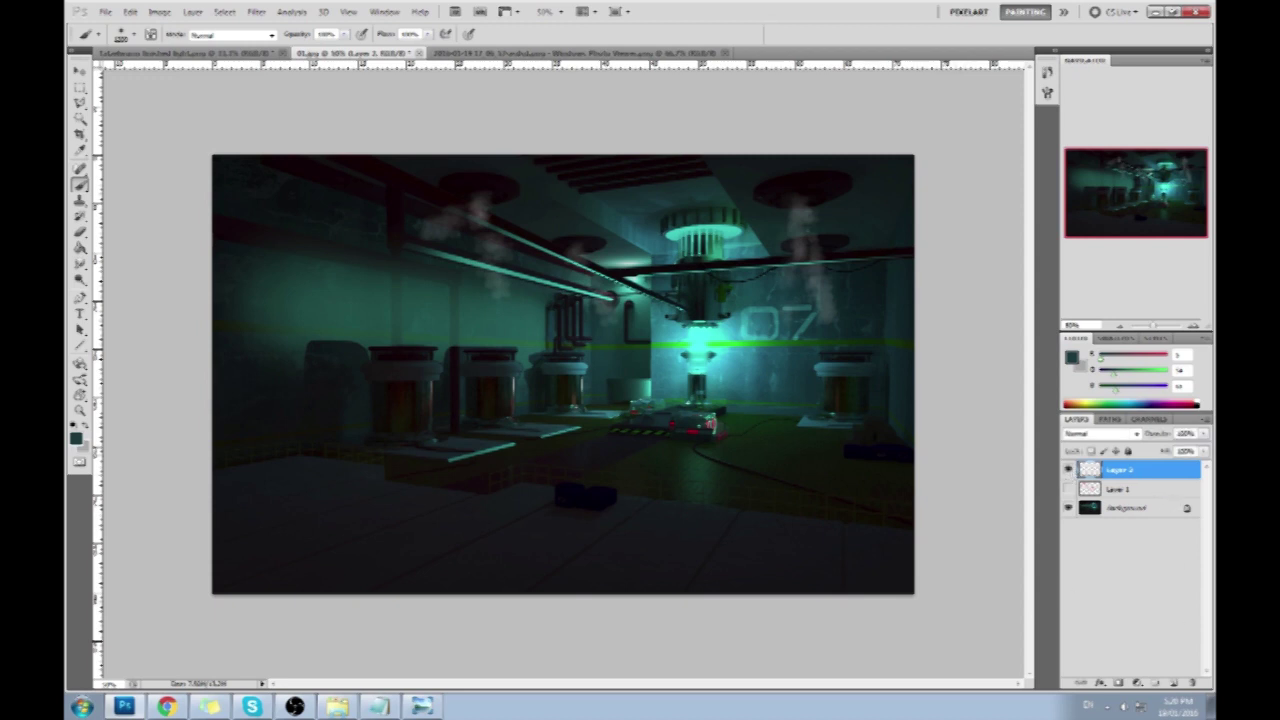
- Set the new layer to Soft Light and paint a soft glow over the reactor core in cyan sampled from it
left_click(1102, 436)
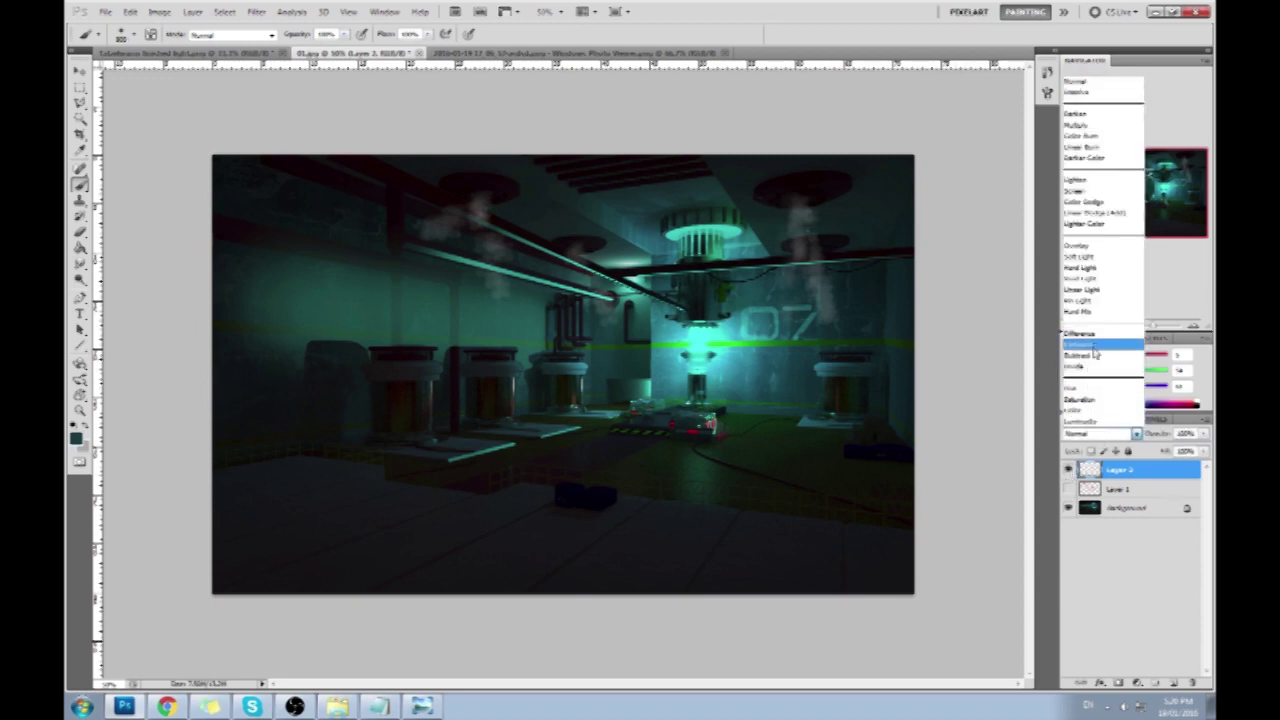
left_click(1093, 258)
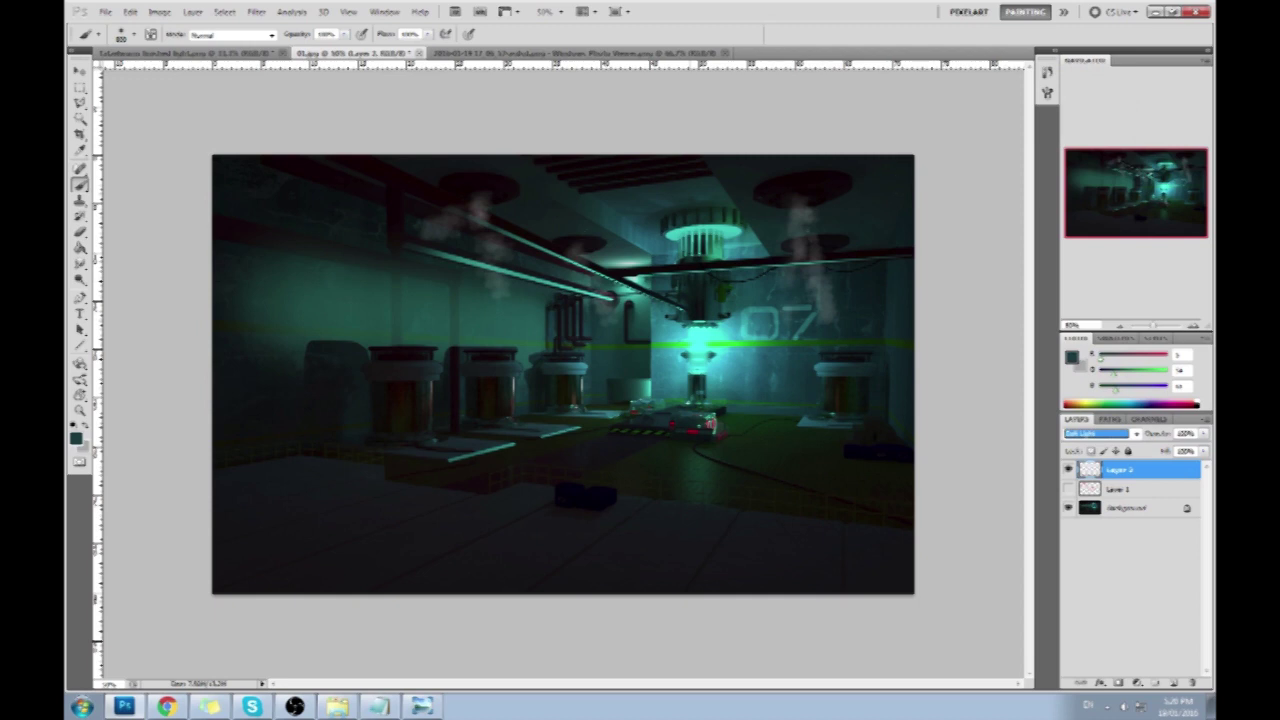
left_click(704, 336, "alt")
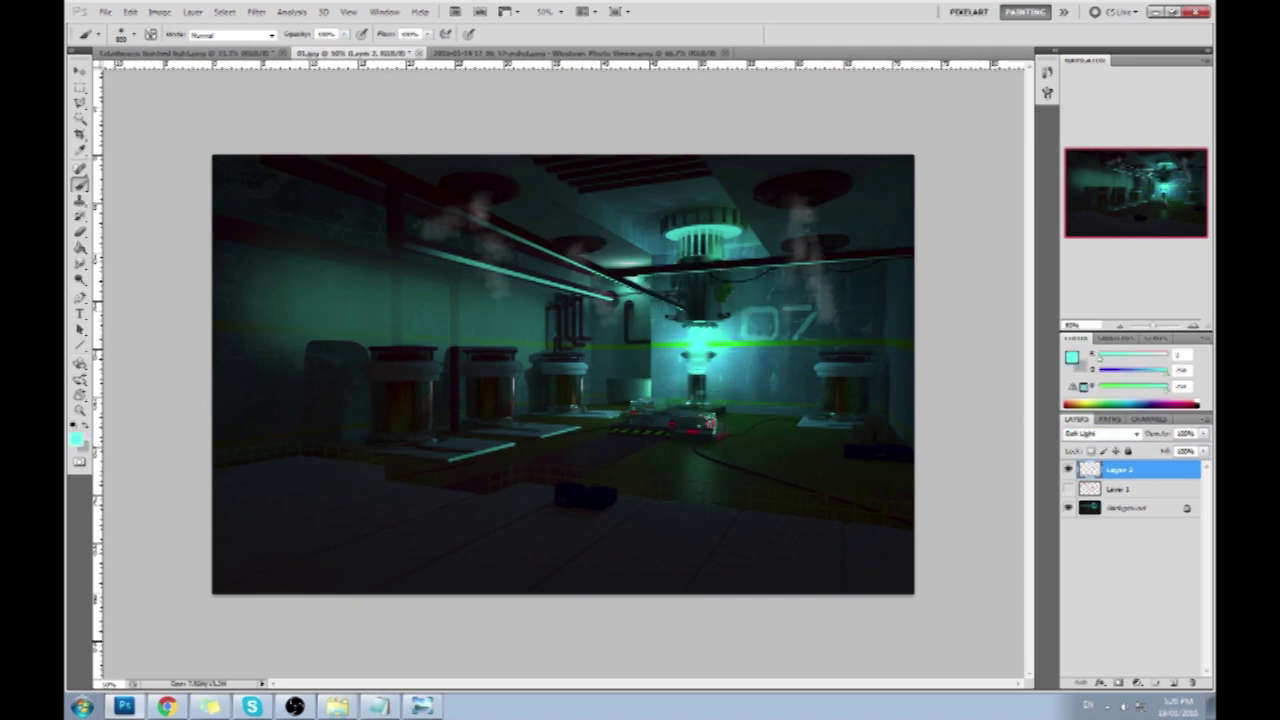
left_click(699, 341)
key("ctrl+z")
left_click(708, 344)
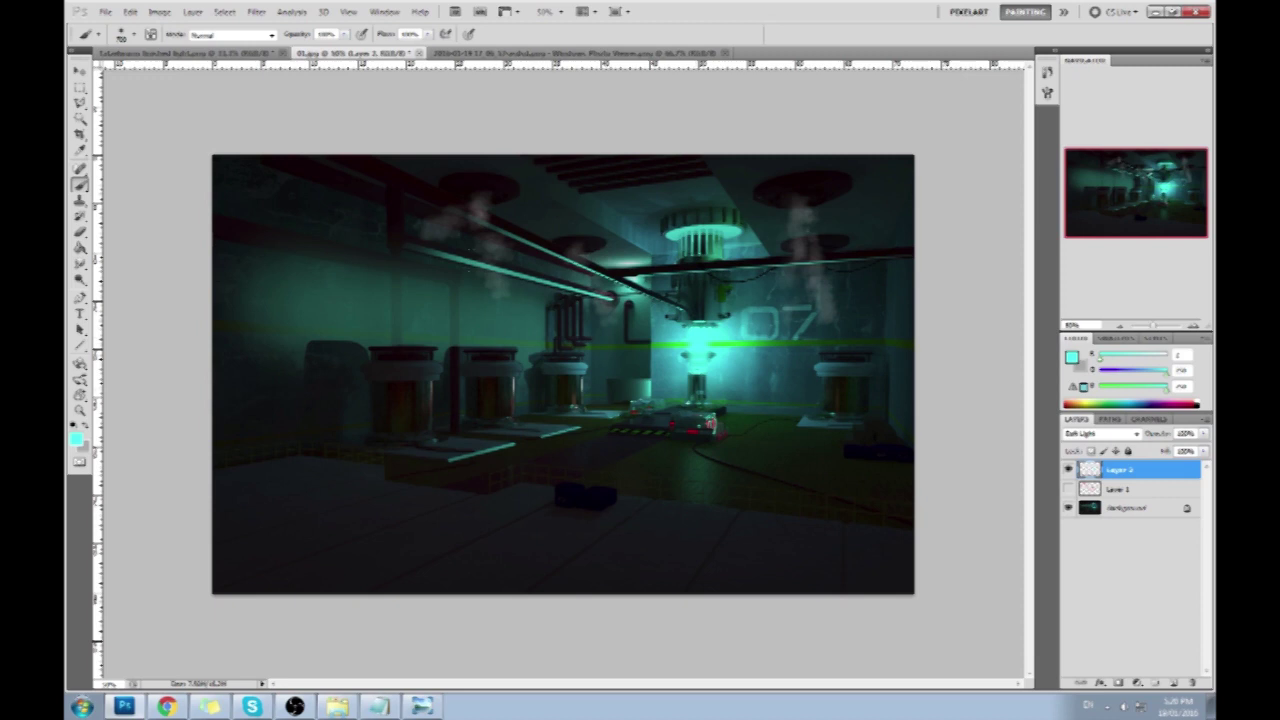
- With a small brush at reduced opacity, paint cyan highlights along the upper rims of the tanks
key("4")
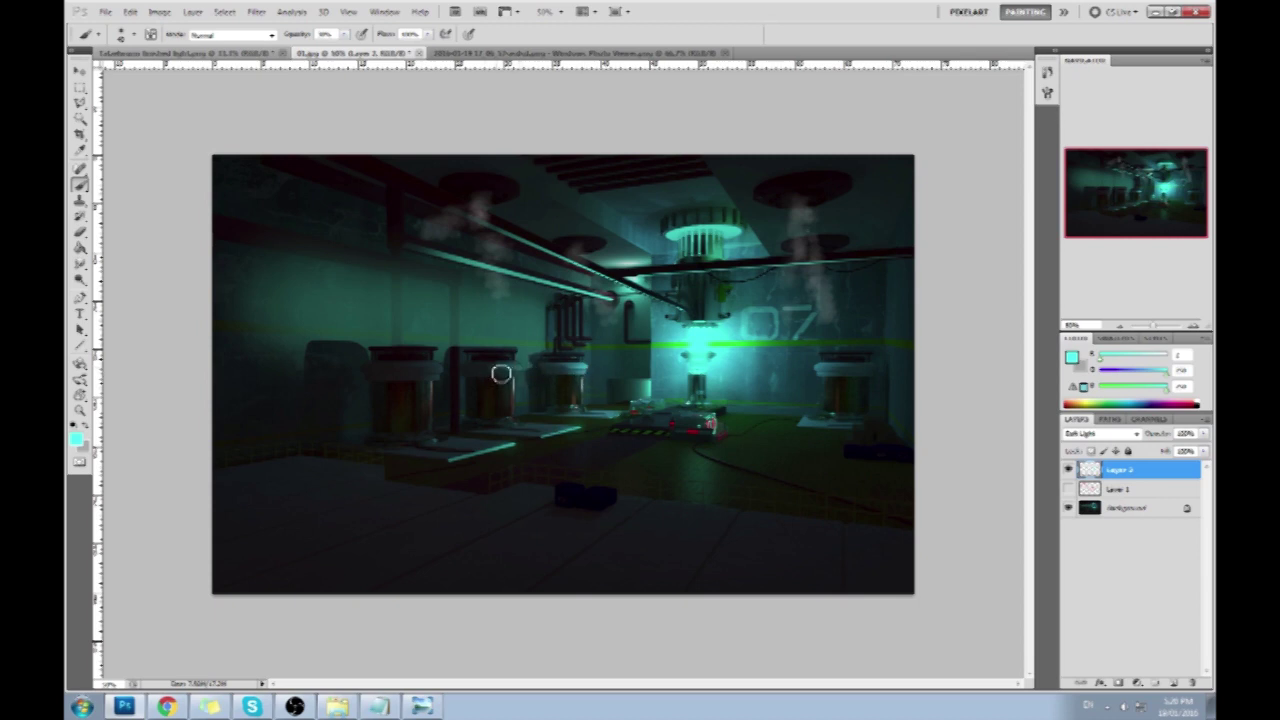
left_click(344, 35)
left_click(371, 49)
left_click(523, 372)
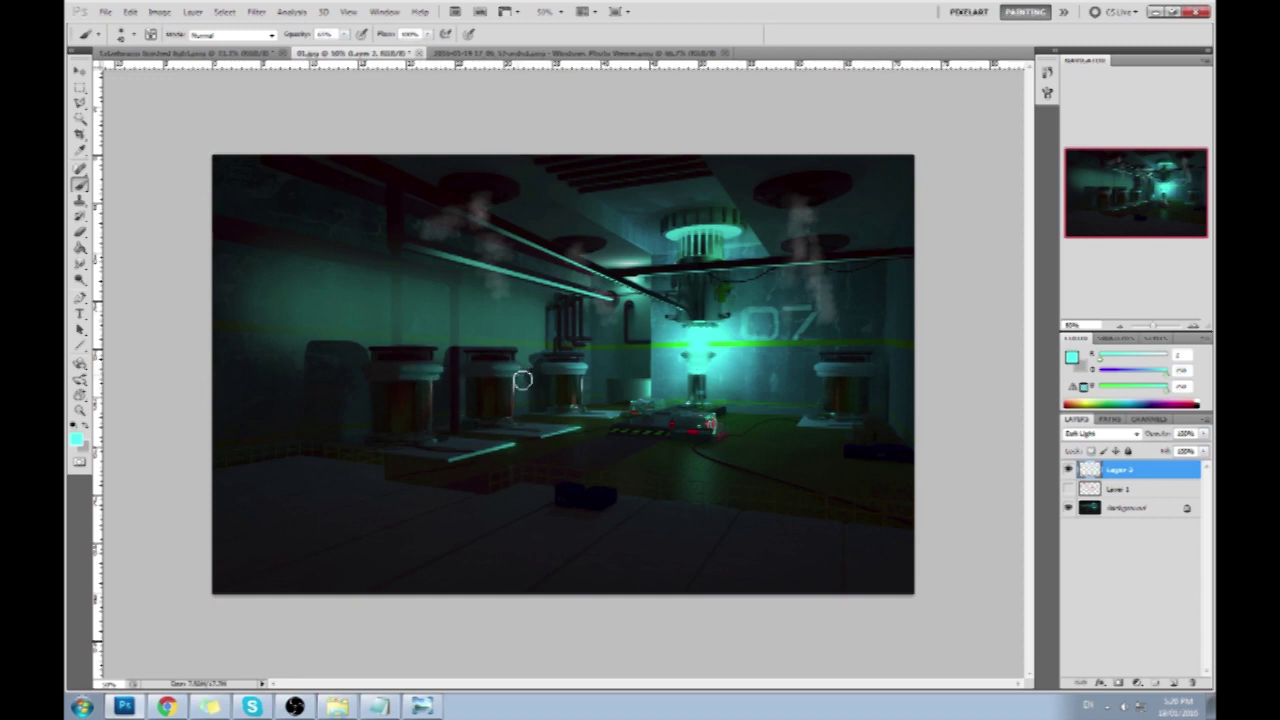
- Set up the Eraser with a small hard round tip at 100% opacity for cleaning up the tank highlights
key("e")
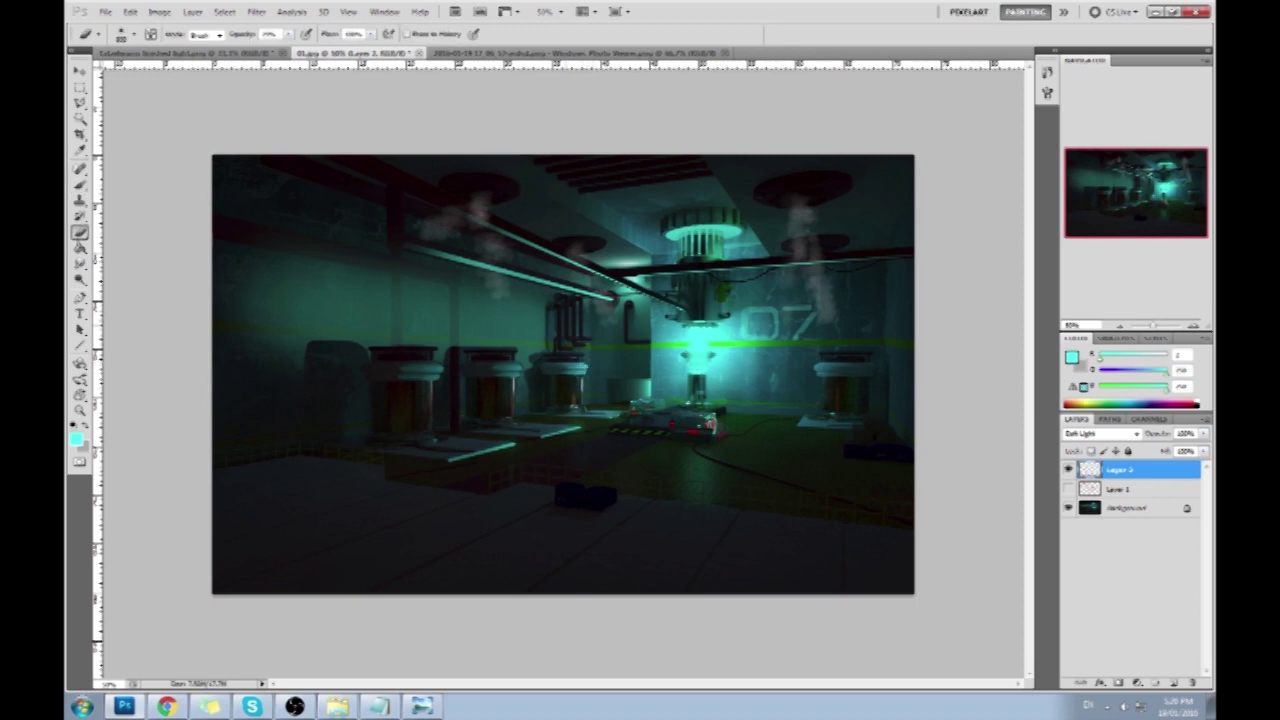
right_click(590, 400)
left_click(770, 622)
left_click(972, 515)
left_click_drag(290, 38, 326, 51)
right_click(395, 249)
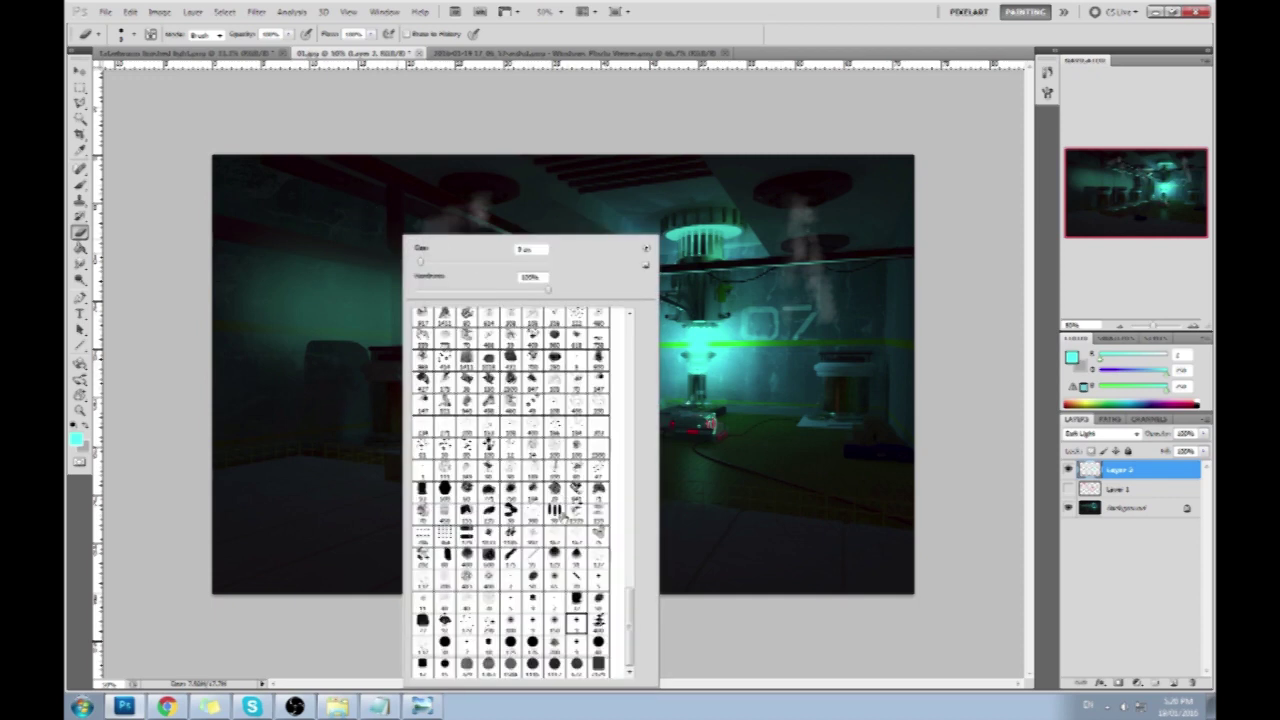
left_click(952, 407)
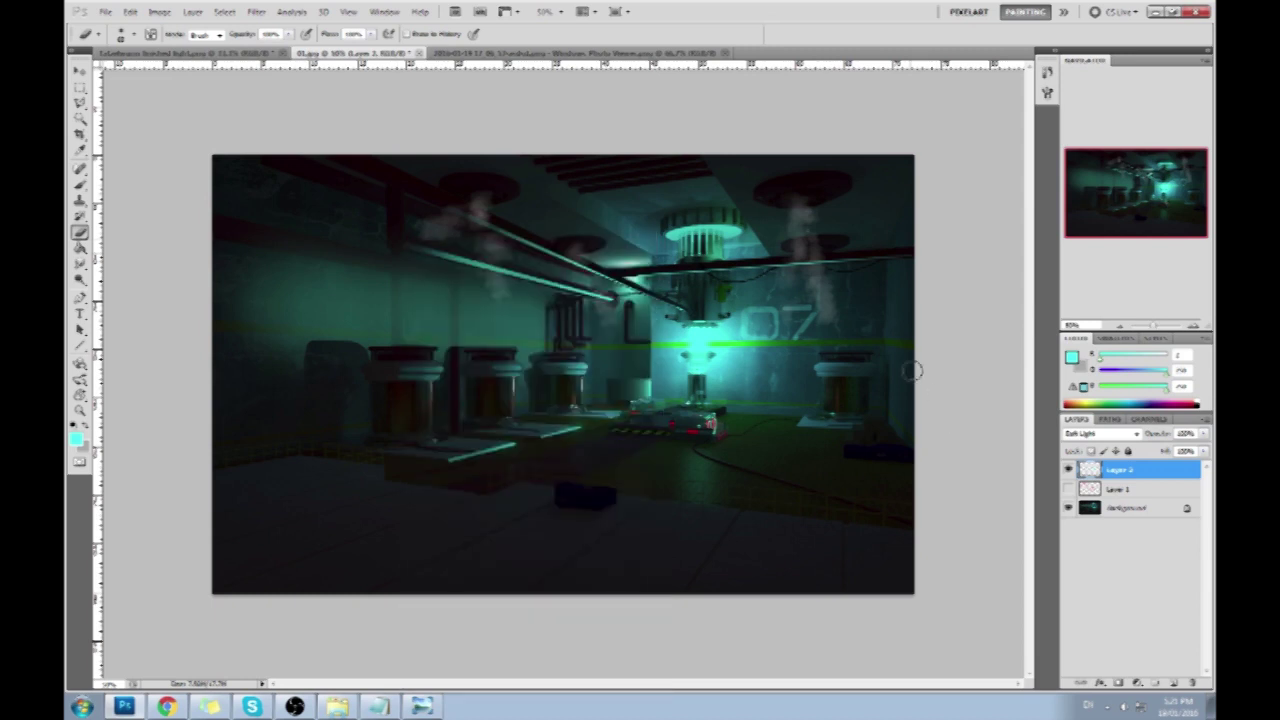
- Enlarge the eraser and lower its opacity to soften the tank highlights, and return to the Brush tool
key("bracketright")
left_click(288, 34)
left_click(257, 48)
left_click(231, 90)
key("bracketright")
left_click_drag(80, 279, 115, 279)
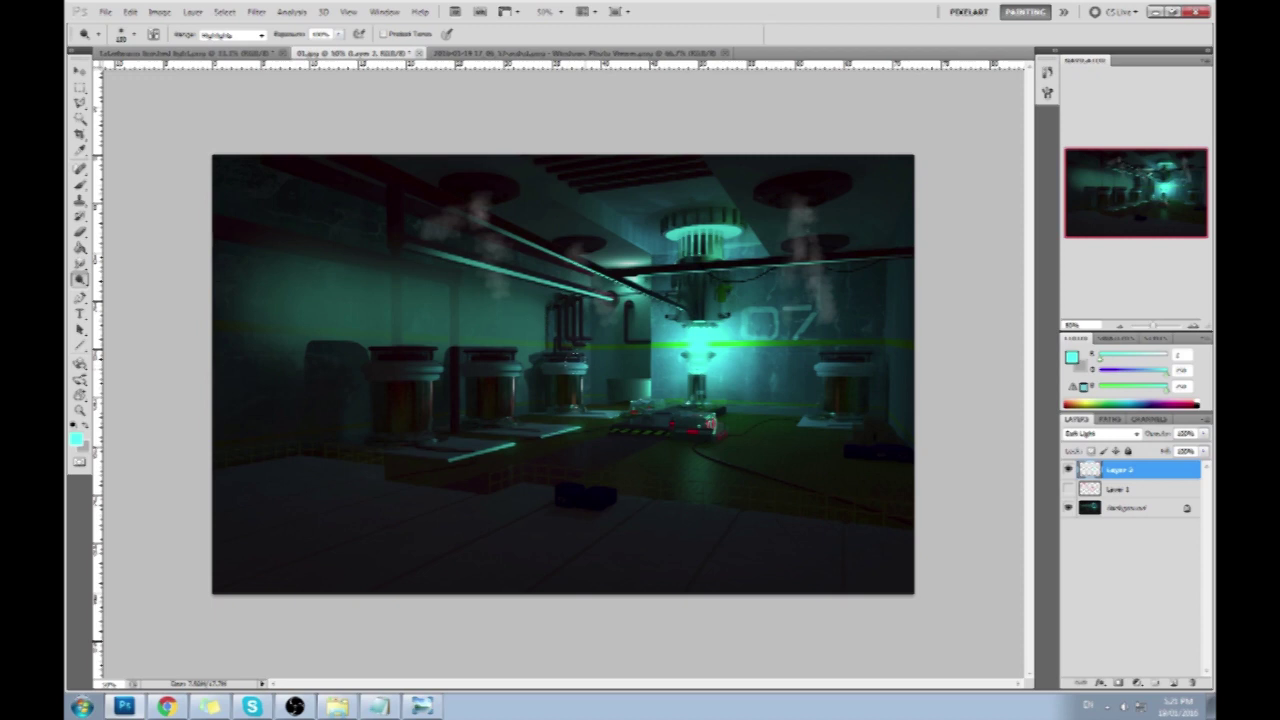
key("b")
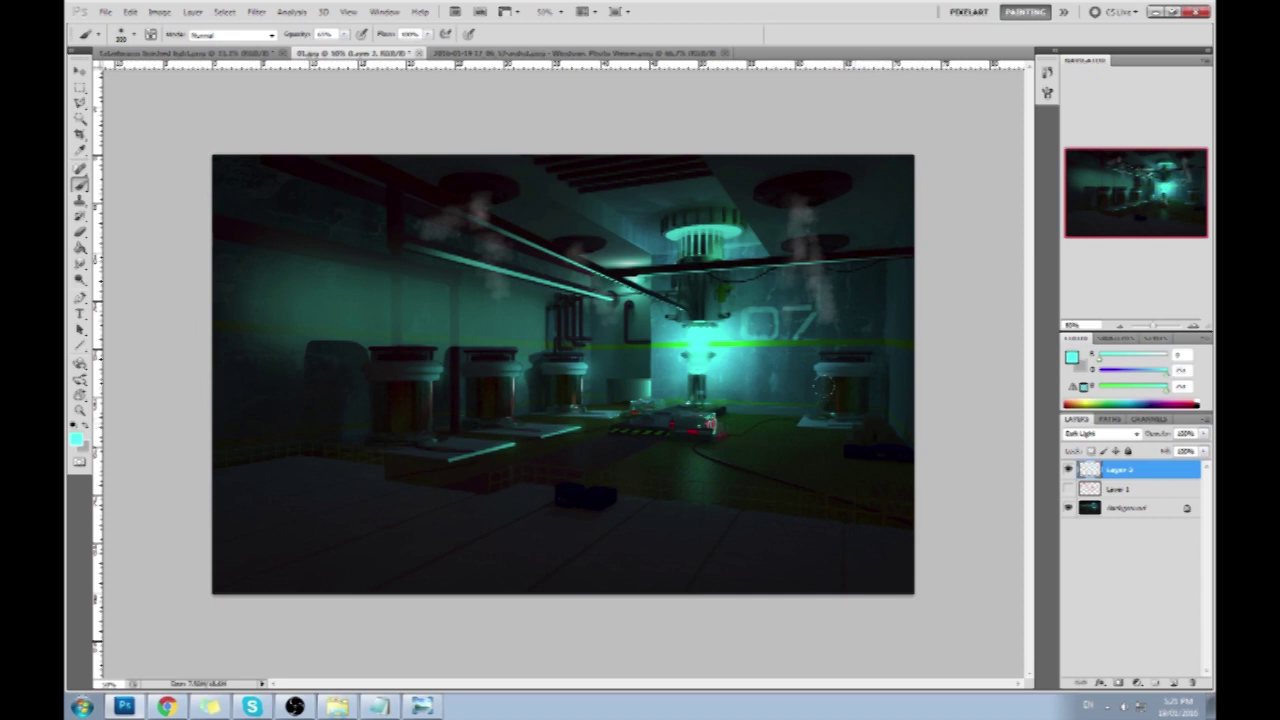
- Place the glow layer below the hidden annotation layer, merge it into the Background, and add a new layer above it
right_click(1110, 489)
left_click(1124, 505)
left_click_drag(1130, 472, 1121, 490)
right_click(1121, 490)
left_click(1128, 447)
left_click(1172, 683)
- Select the ceiling panel above the reactor with the Polygonal Lasso, excluding the reactor cap and the vent slats
key("l")
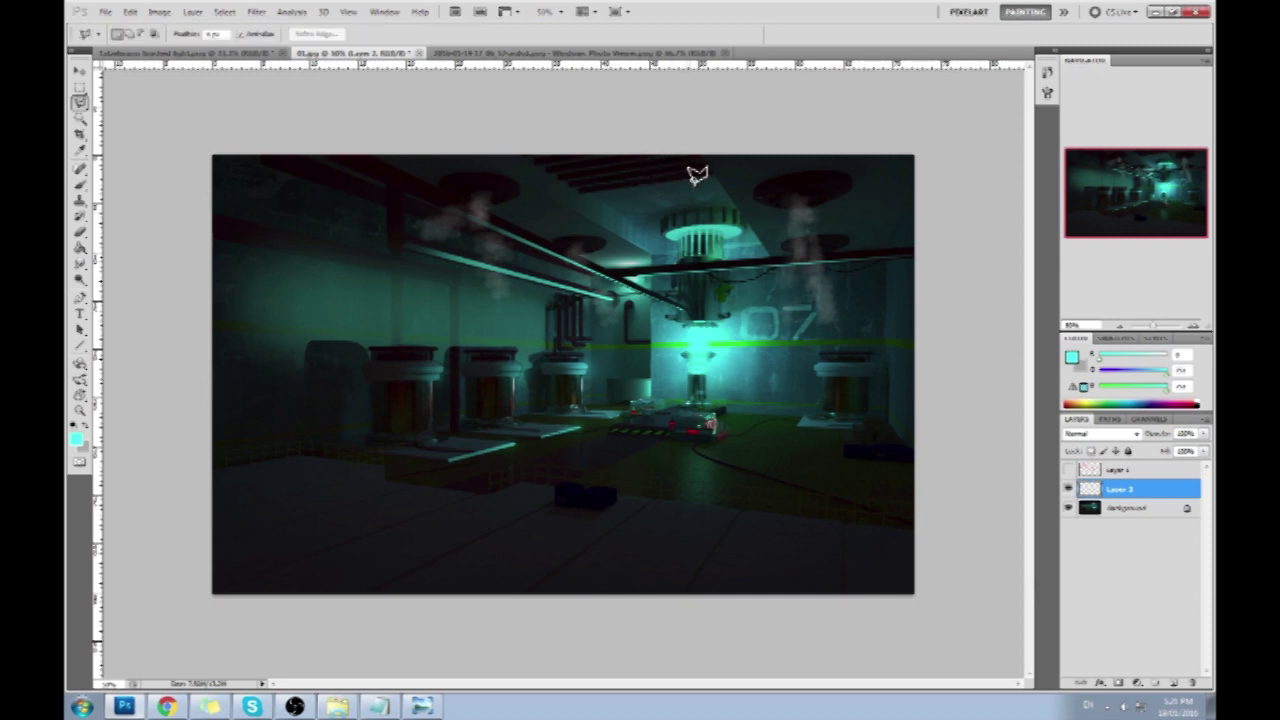
left_click_drag(80, 103, 110, 116)
left_click(130, 102)
mouse_move(667, 203)
left_mouse_down()
mouse_move(736, 198)
mouse_move(716, 169)
mouse_move(590, 189)
mouse_move(668, 242)
left_mouse_up()
right_click(80, 103)
left_click(139, 116)
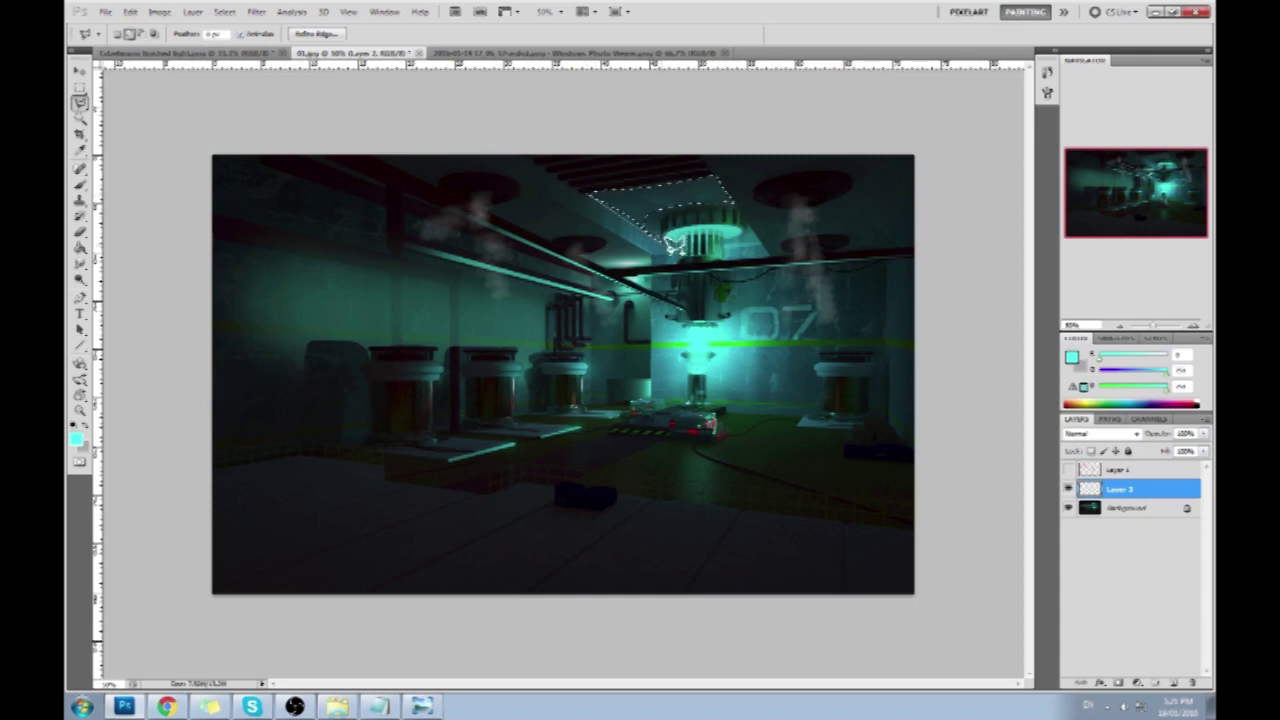
left_click(588, 187)
left_click(700, 100)
left_click(590, 190)
left_click(593, 197)
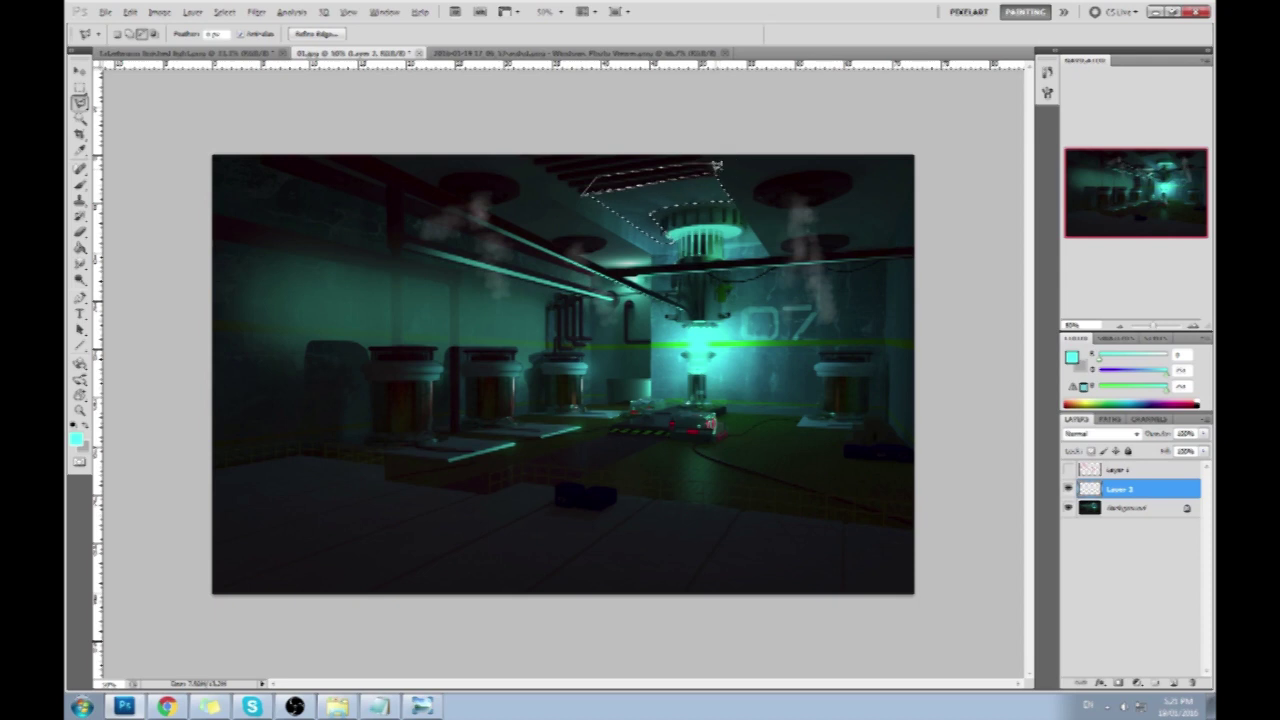
- Paint a faint cyan glow on the selected ceiling panel at lowered brush opacity after undoing the first stroke, and clear the selection
key("ctrl+d")
key("b")
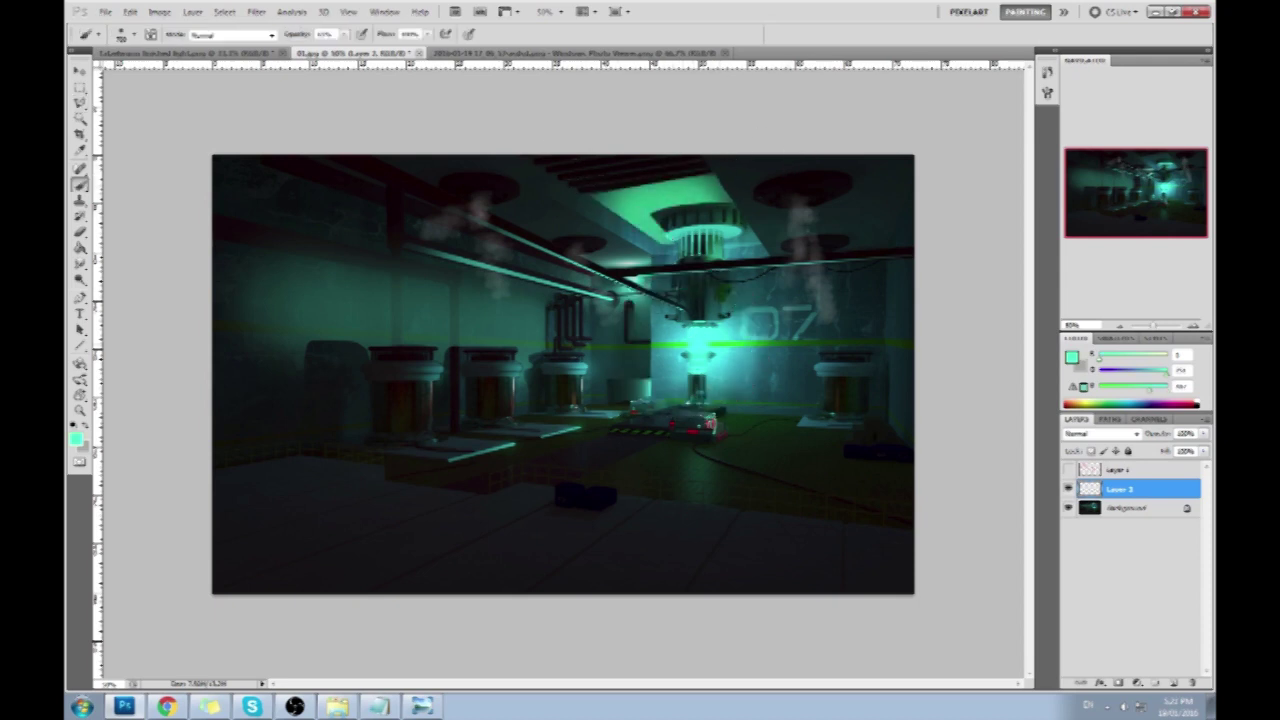
key("ctrl+z")
left_click(344, 34)
left_click(313, 50)
mouse_move(698, 222)
left_mouse_down()
mouse_move(630, 206)
mouse_move(700, 206)
left_mouse_up()
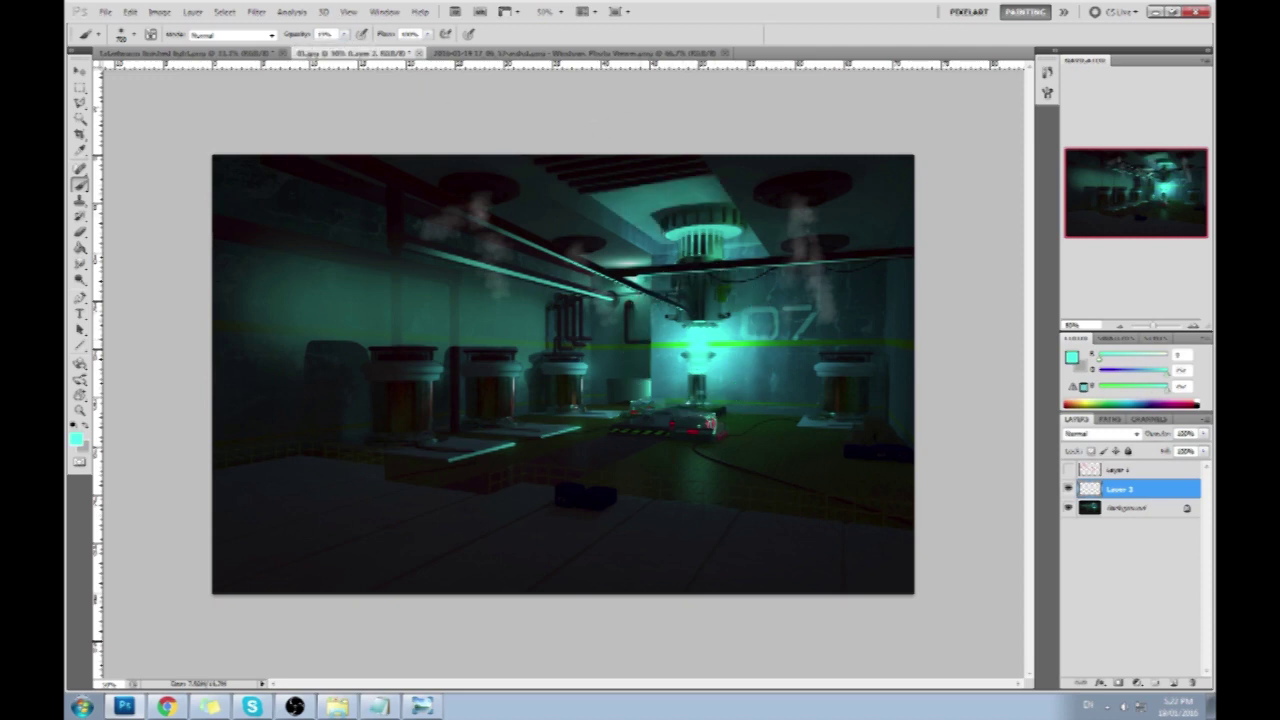
key("ctrl+z")
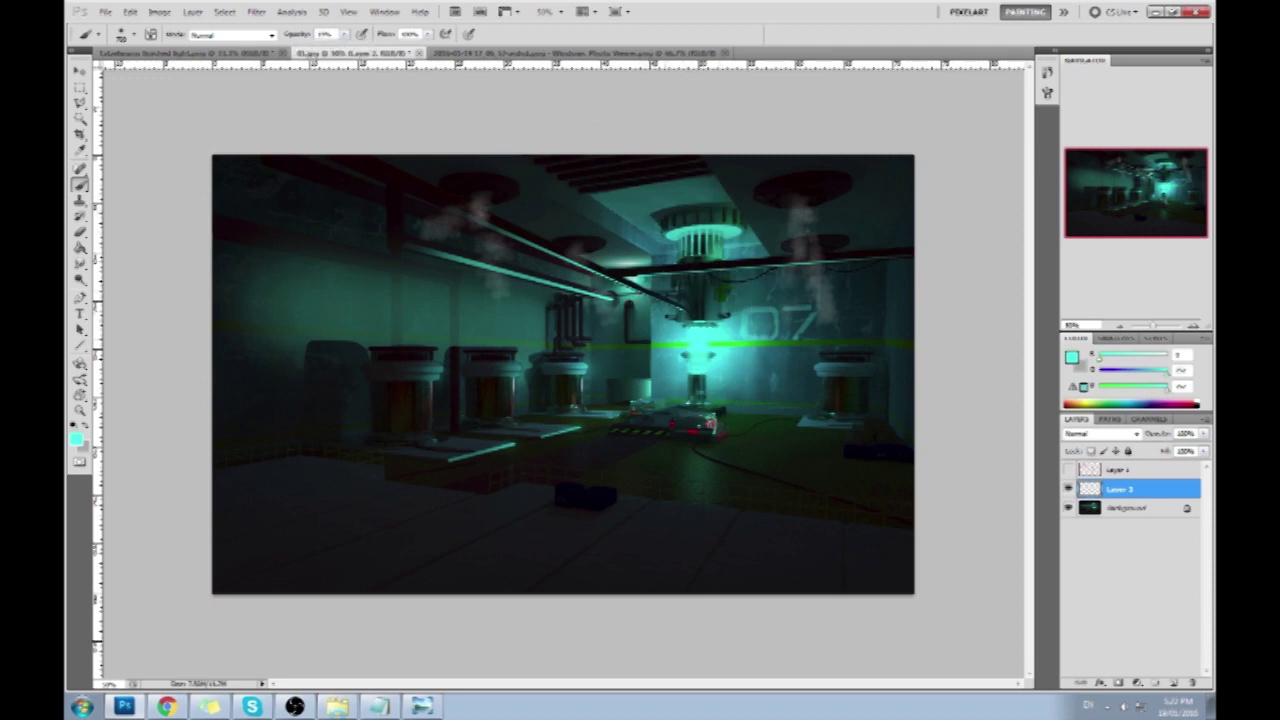
key("ctrl+z")
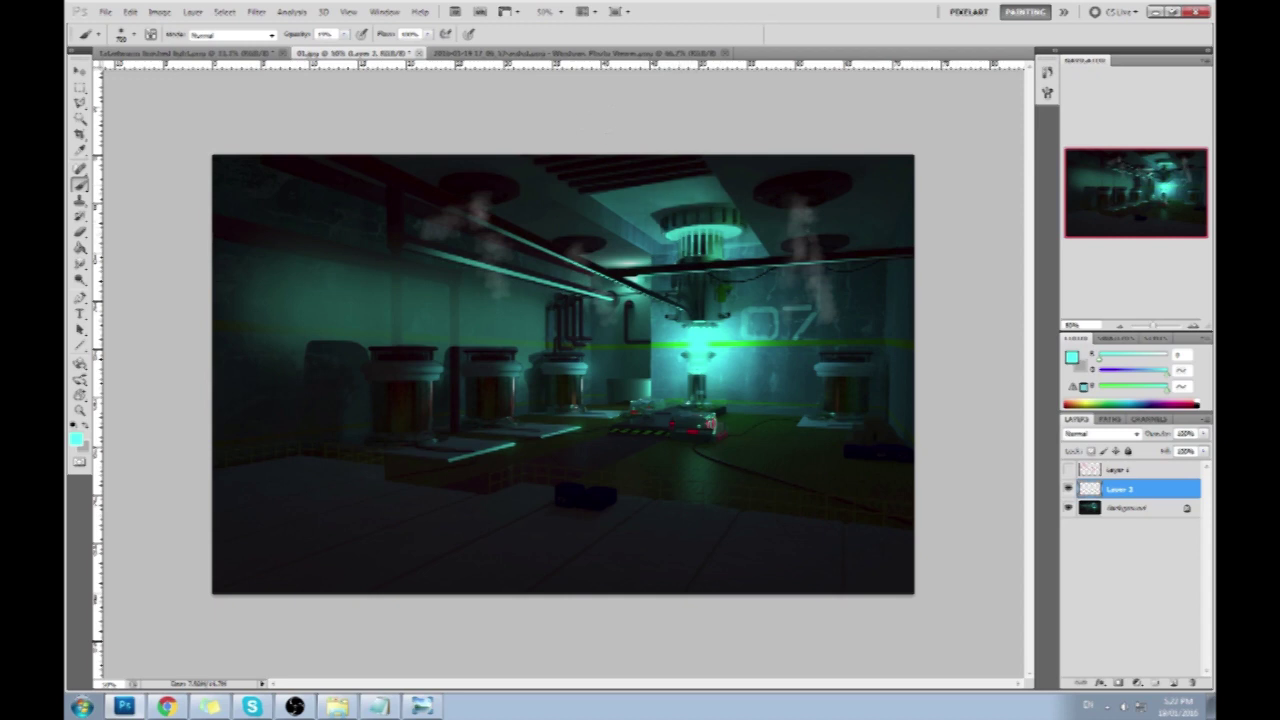
key("m")
right_click(663, 246)
left_click(690, 258)
- Shrink the eraser, raise its opacity to 100%, and erase the ceiling glow that spills onto the reactor cap
key("e")
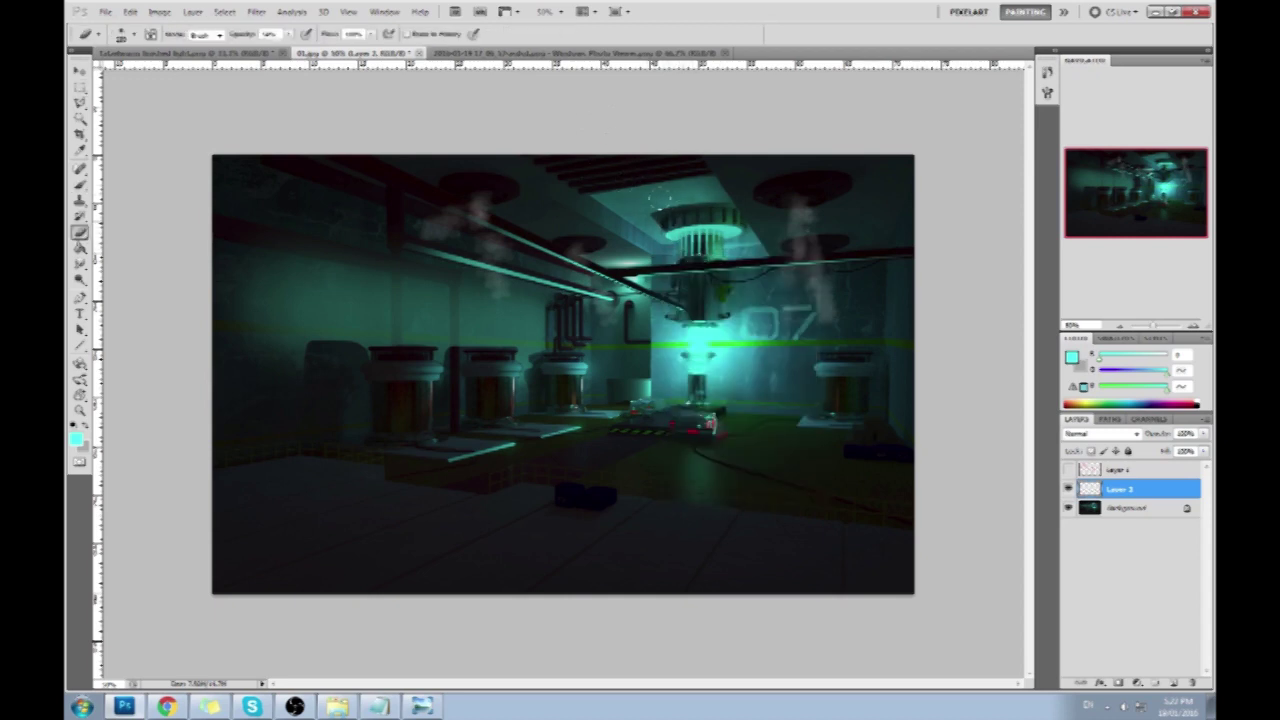
key("bracketleft")
key("bracketleft")
key("bracketleft")
key("bracketleft")
key("bracketleft")
key("bracketleft")
key("bracketleft")
key("bracketleft")
key("bracketleft")
key("bracketleft")
key("bracketleft")
left_click_drag(289, 34, 330, 56)
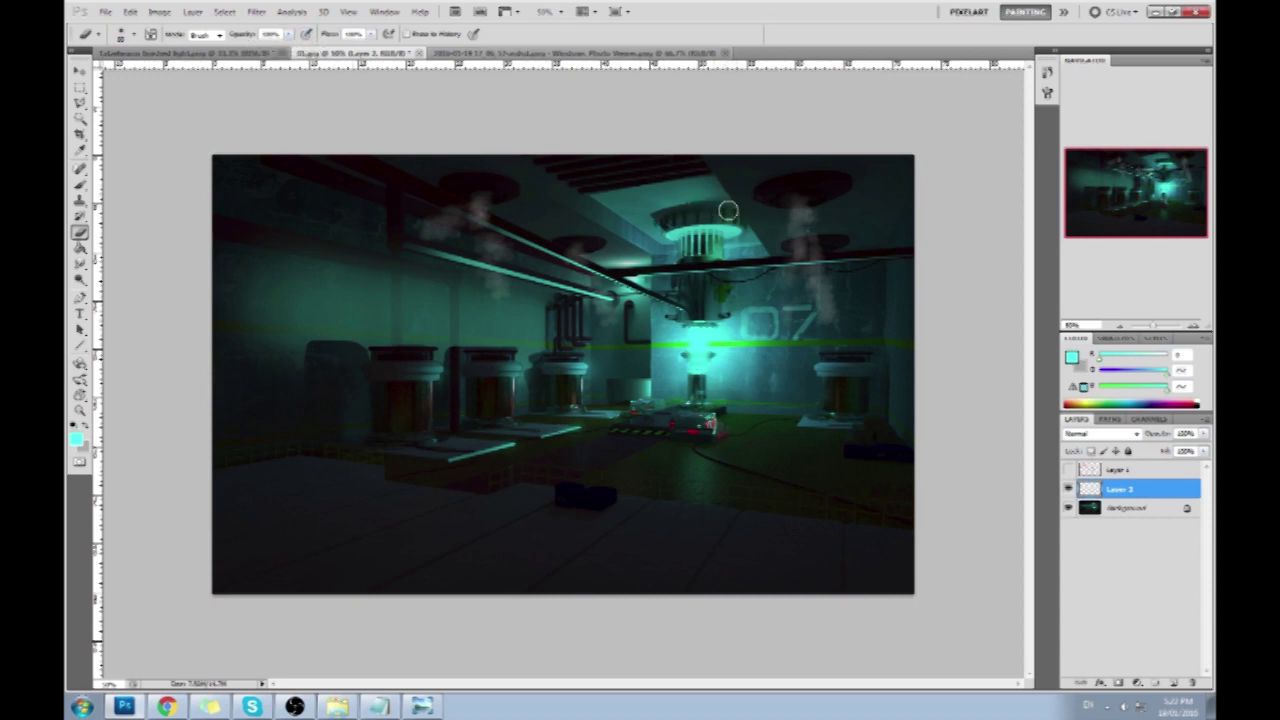
mouse_move(696, 213)
left_mouse_down()
mouse_move(656, 235)
mouse_move(681, 233)
left_mouse_up()
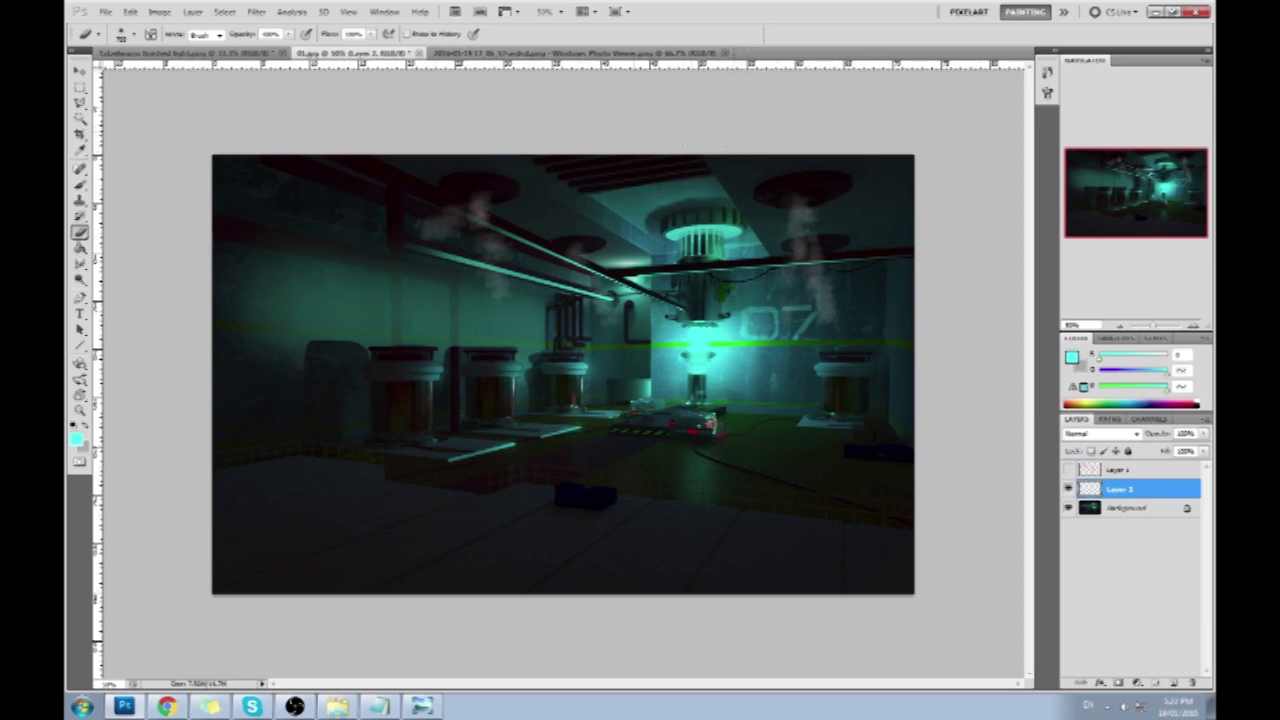
- Duplicate the ceiling glow layer and merge the copy into the layers beneath it
right_click(1116, 490)
left_click(1140, 216)
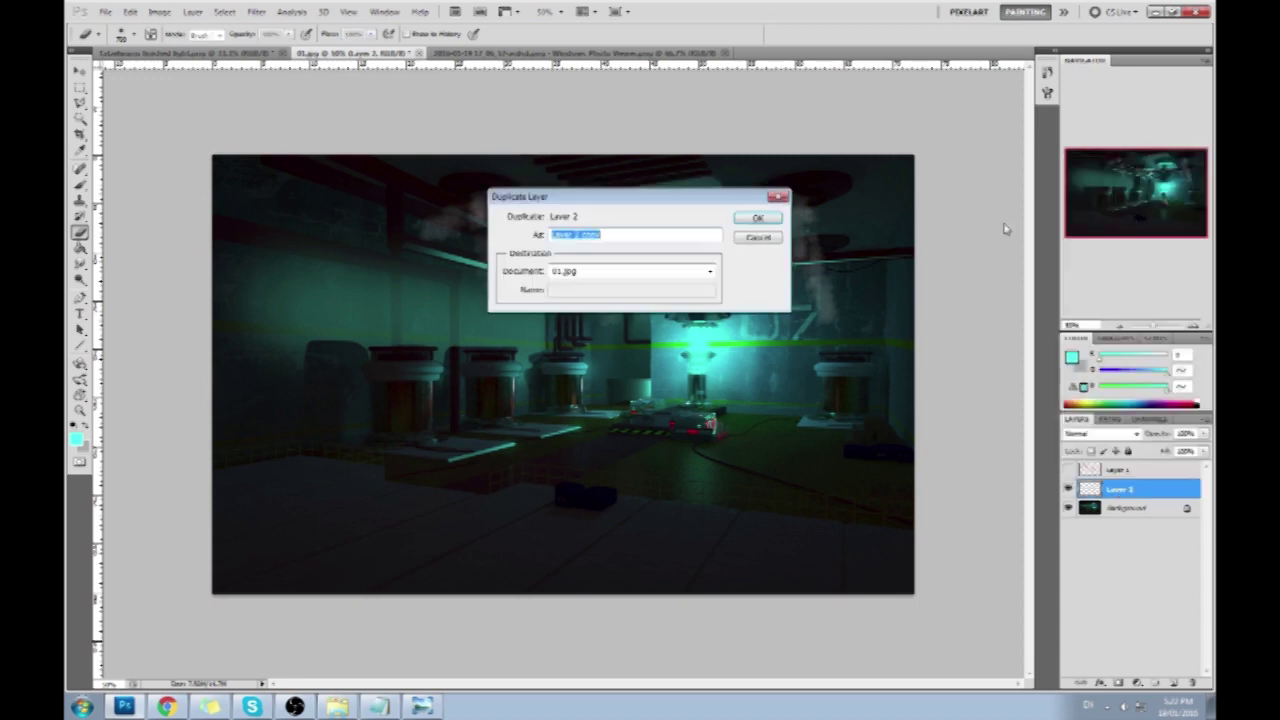
key("Return")
right_click(1118, 482)
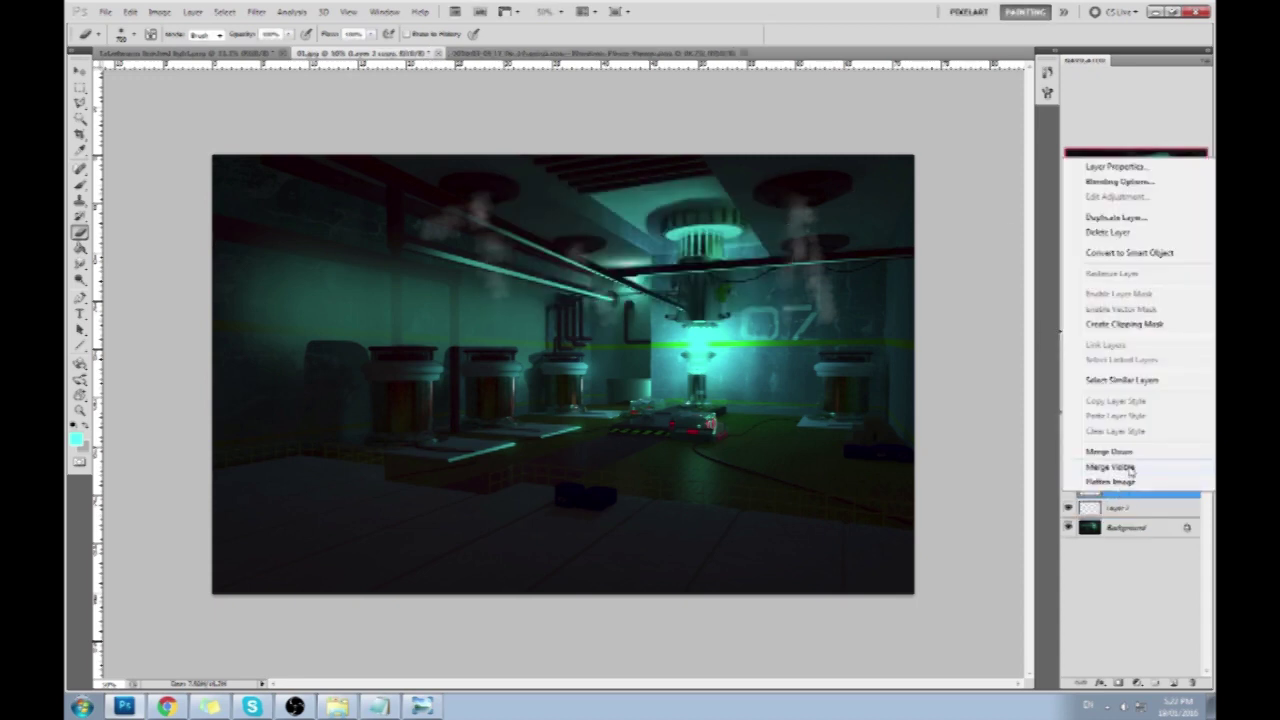
left_click(1126, 480)
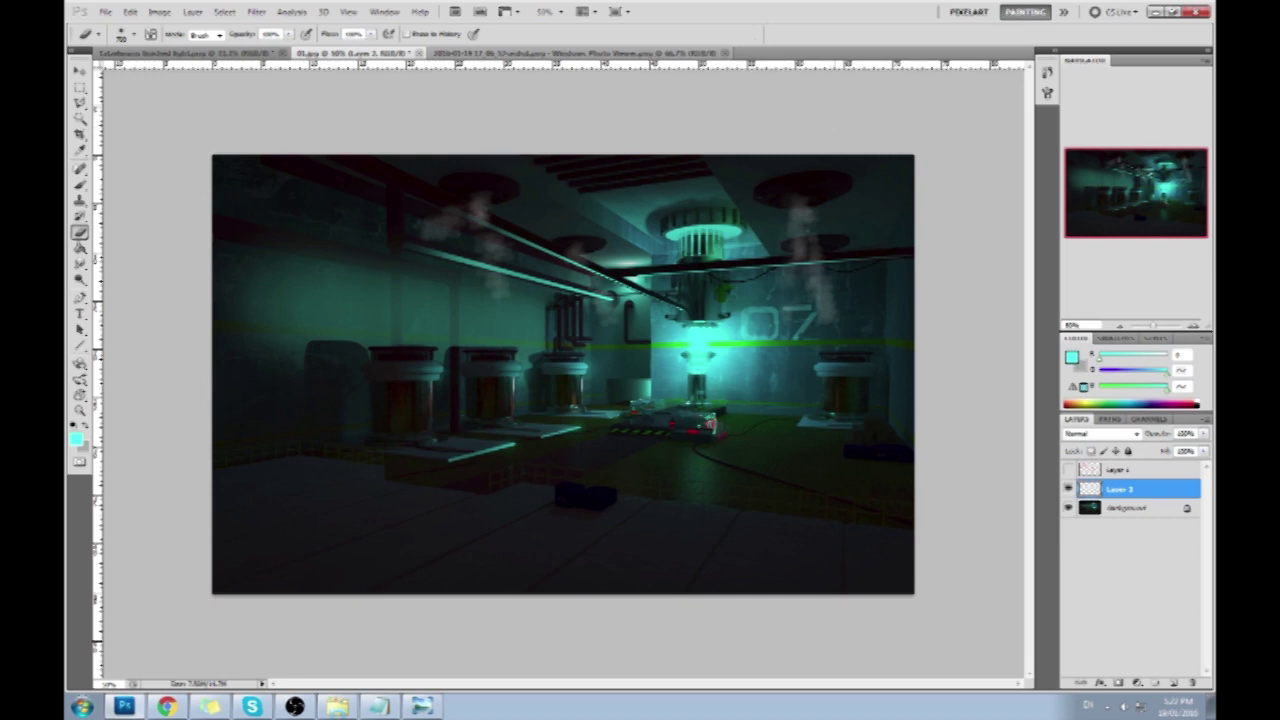
key("r")
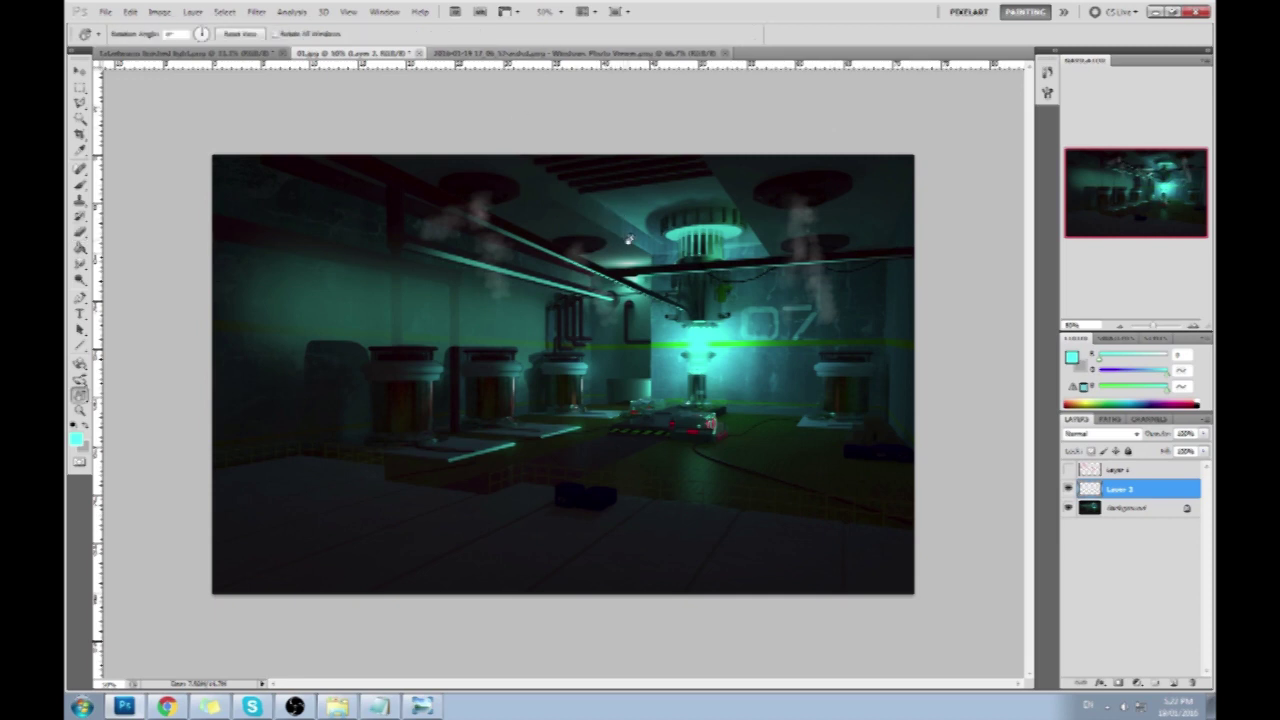
key("b")
mouse_move(500, 570)
left_mouse_down()
mouse_move(323, 439)
mouse_move(760, 585)
mouse_move(280, 366)
left_mouse_up()
key("ctrl+z")
key("ctrl+z")
key("ctrl+z")
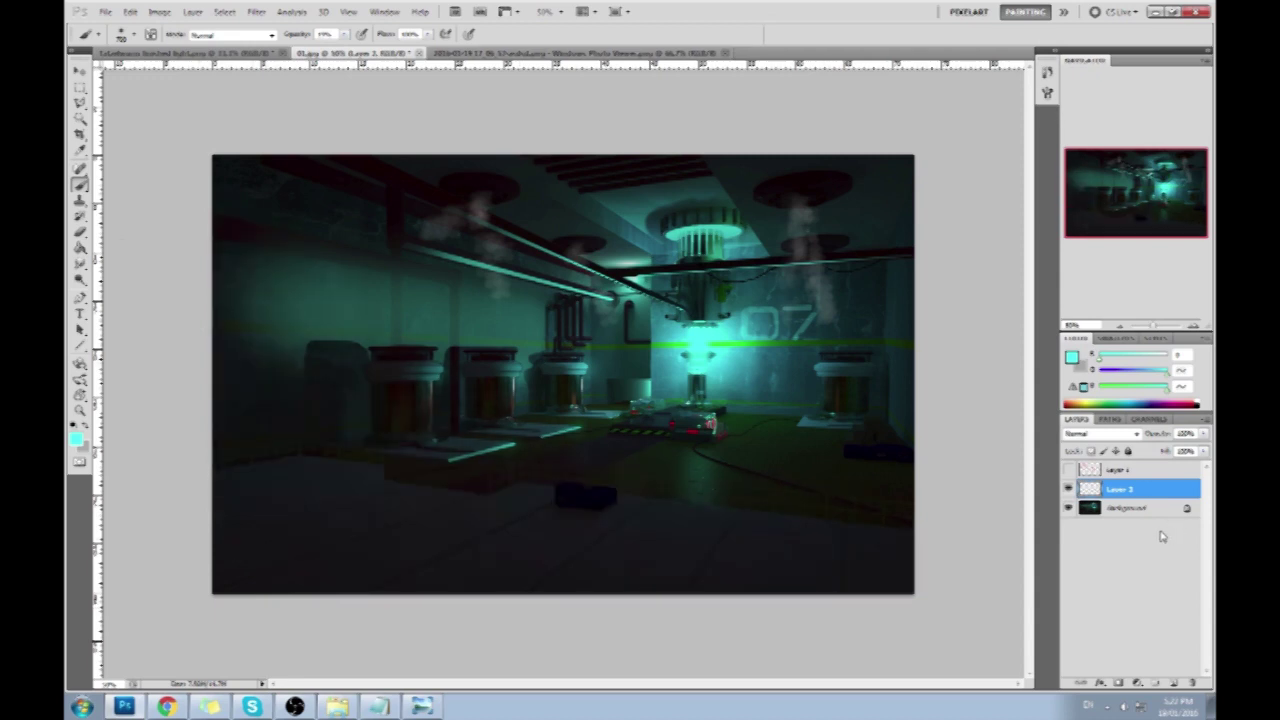
- Try two tighter crops of the image around the reactor and tanks, undoing each one
key("c")
left_click_drag(318, 146, 946, 526)
key("Return")
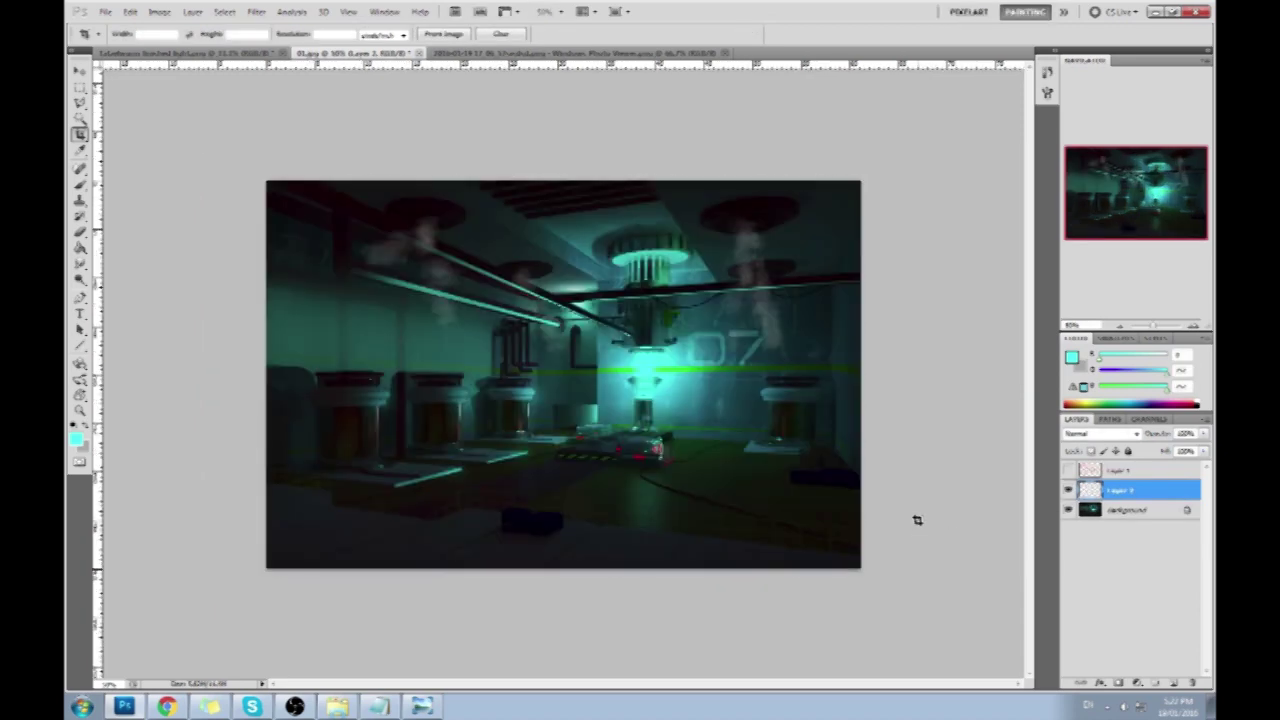
key("ctrl+z")
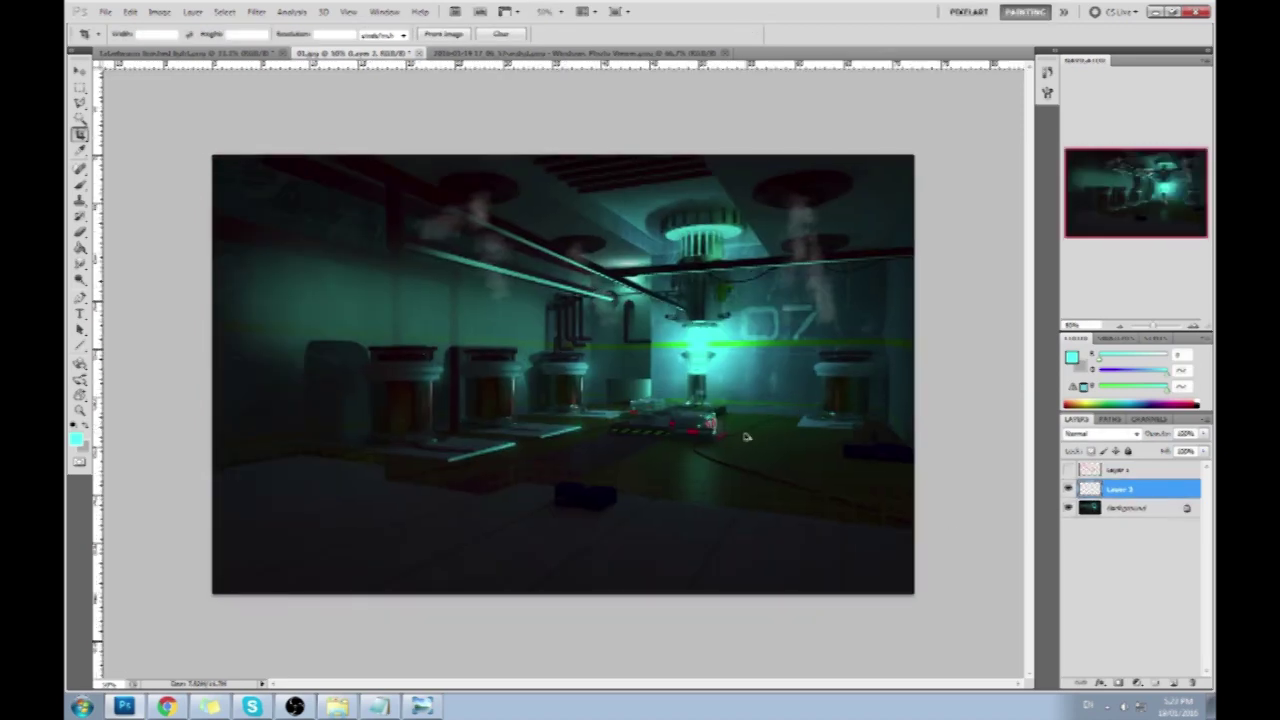
left_click_drag(331, 142, 940, 537)
key("Return")
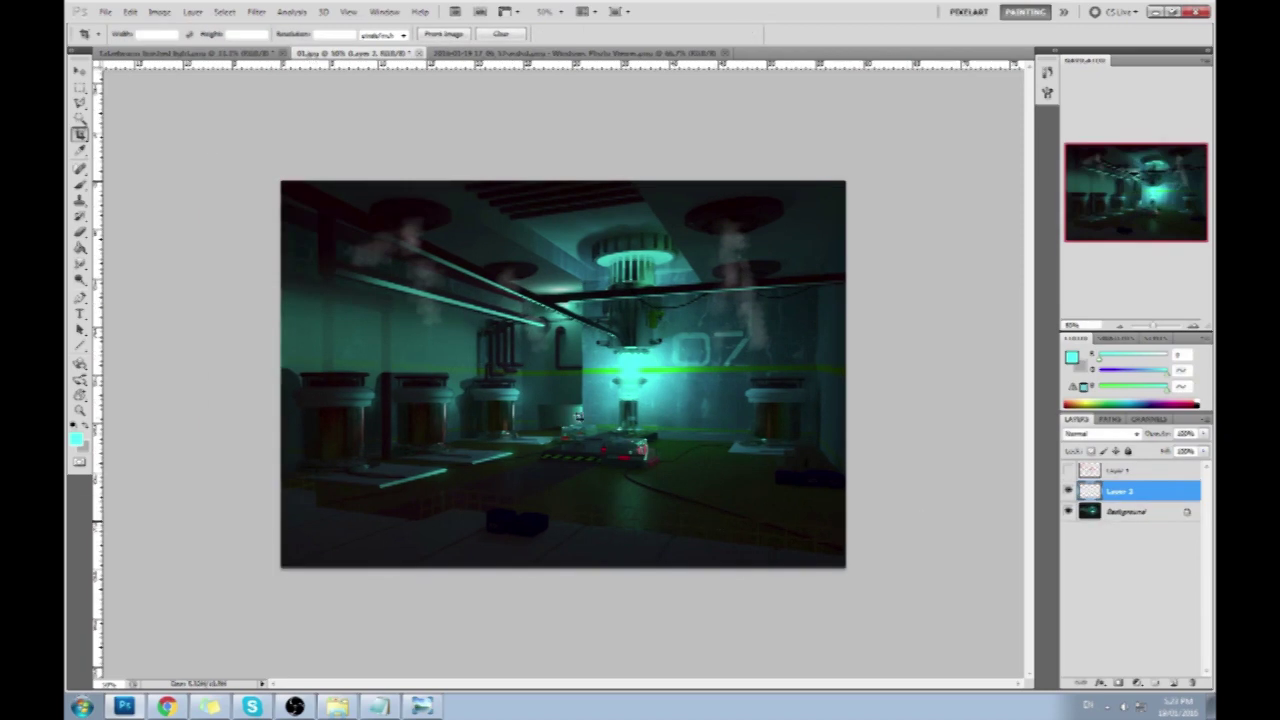
key("ctrl+z")
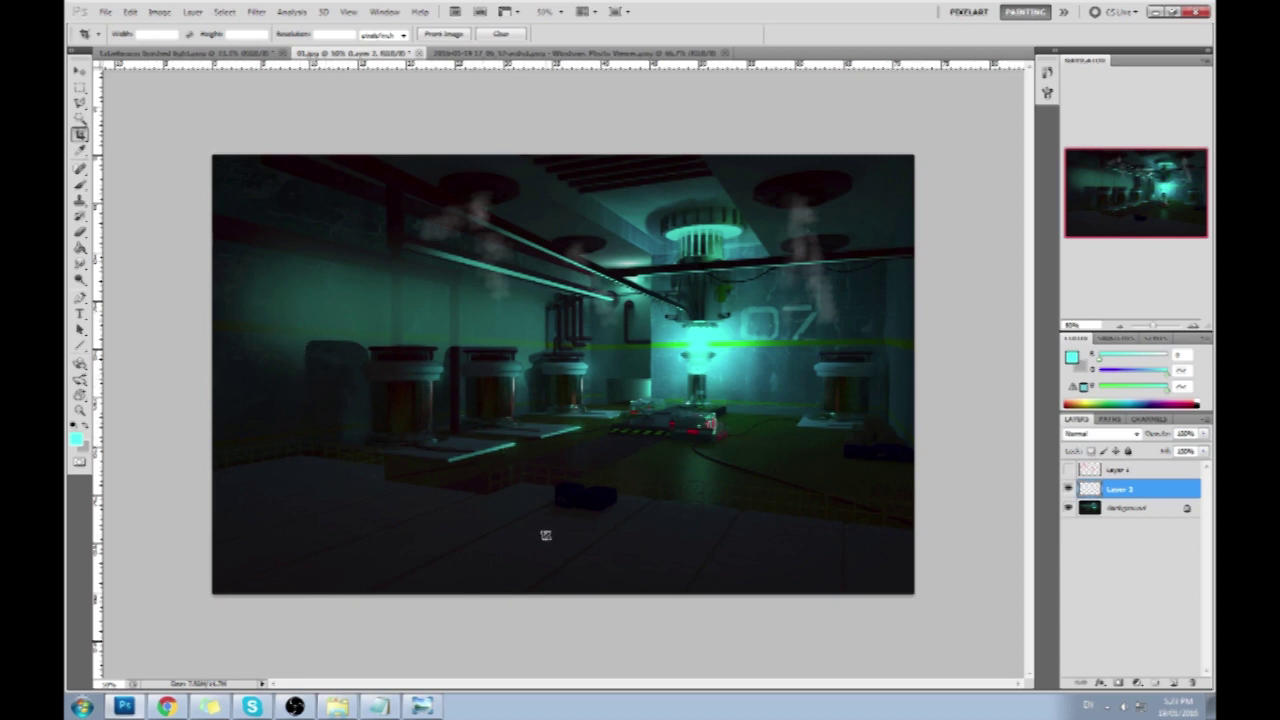
- Select thin slivers along the foreground floor tile seams with the Polygonal Lasso, one near the right edge and several at the left
key("b")
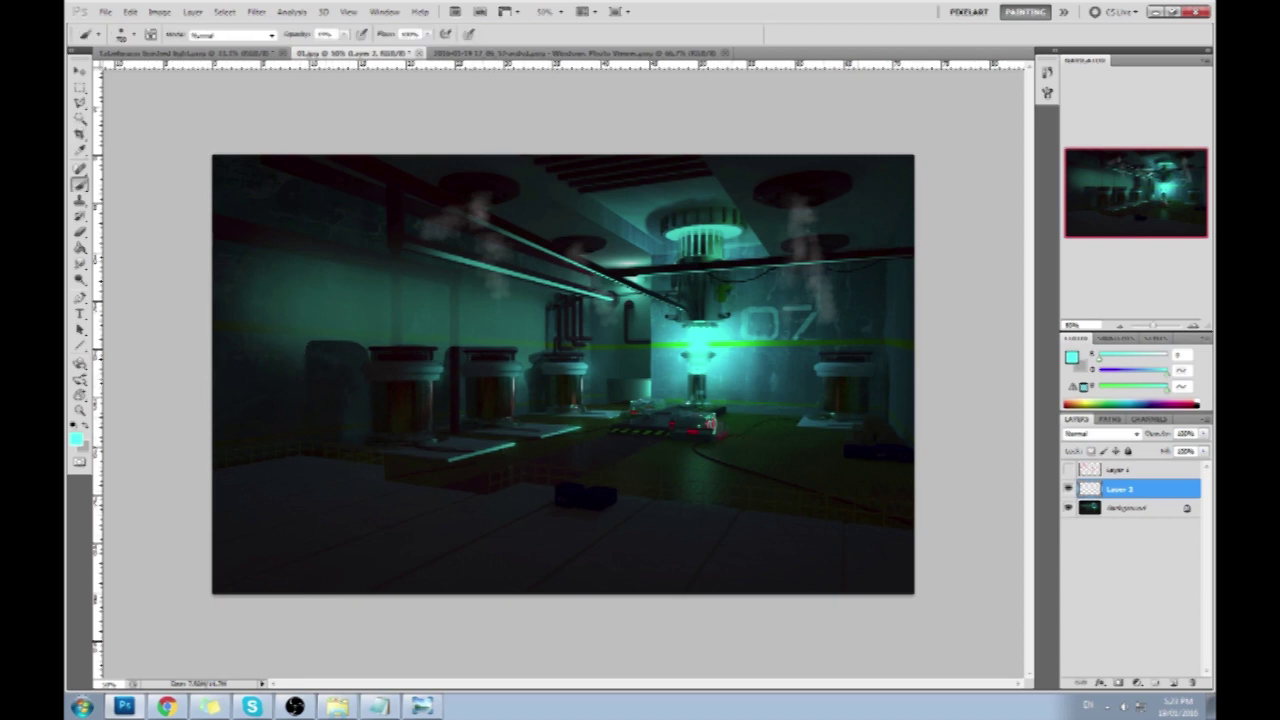
right_click(80, 102)
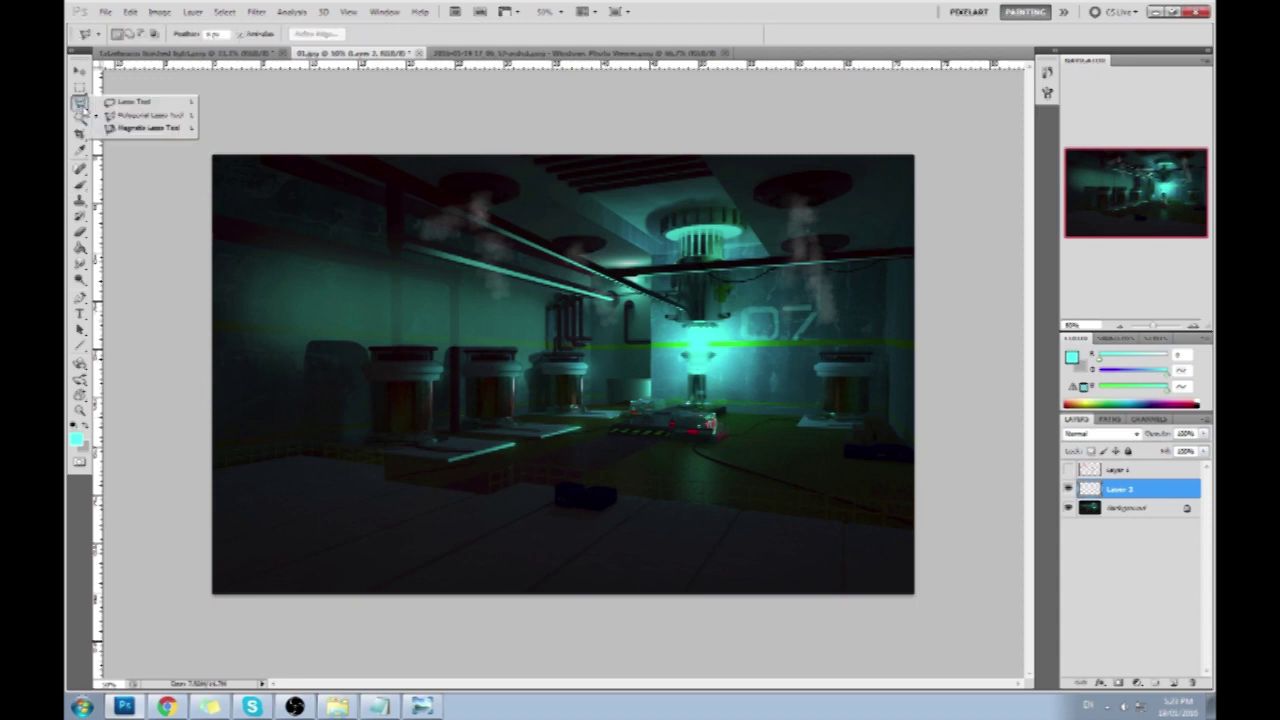
left_click(130, 115)
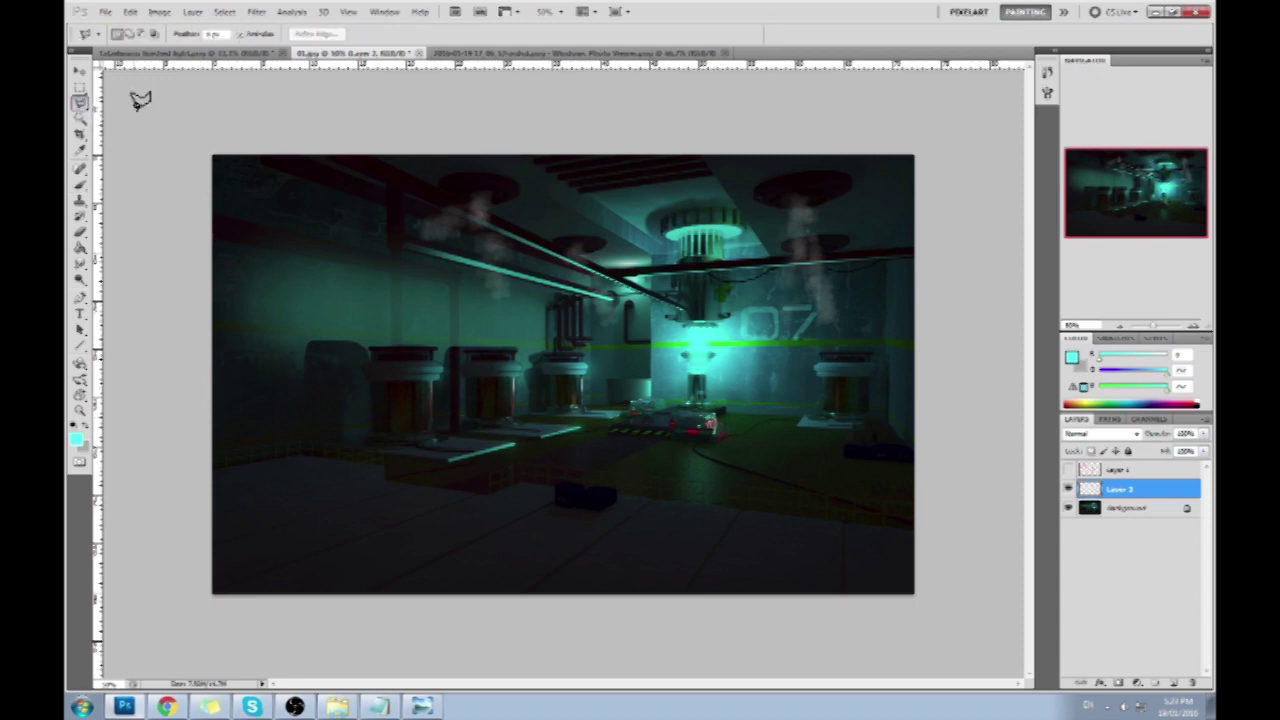
left_click(849, 523)
left_click(849, 623)
left_click(851, 517)
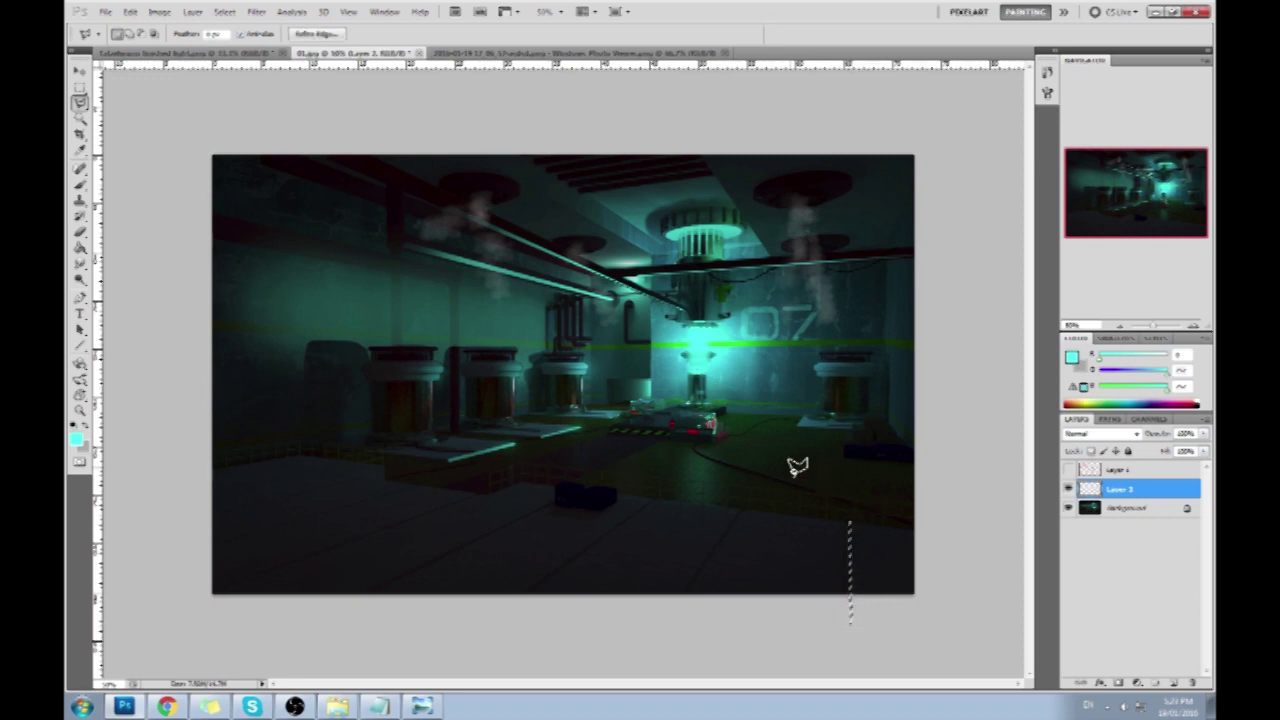
left_click(410, 487)
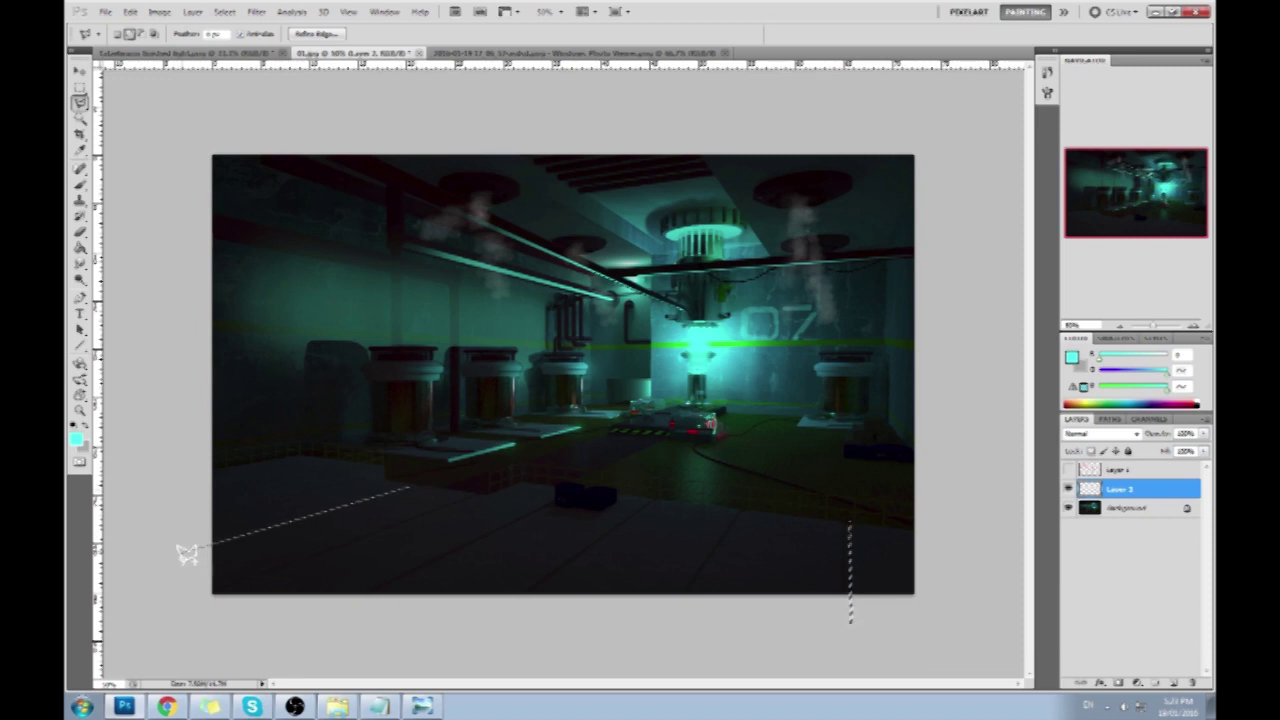
left_click(182, 552)
left_click(416, 487)
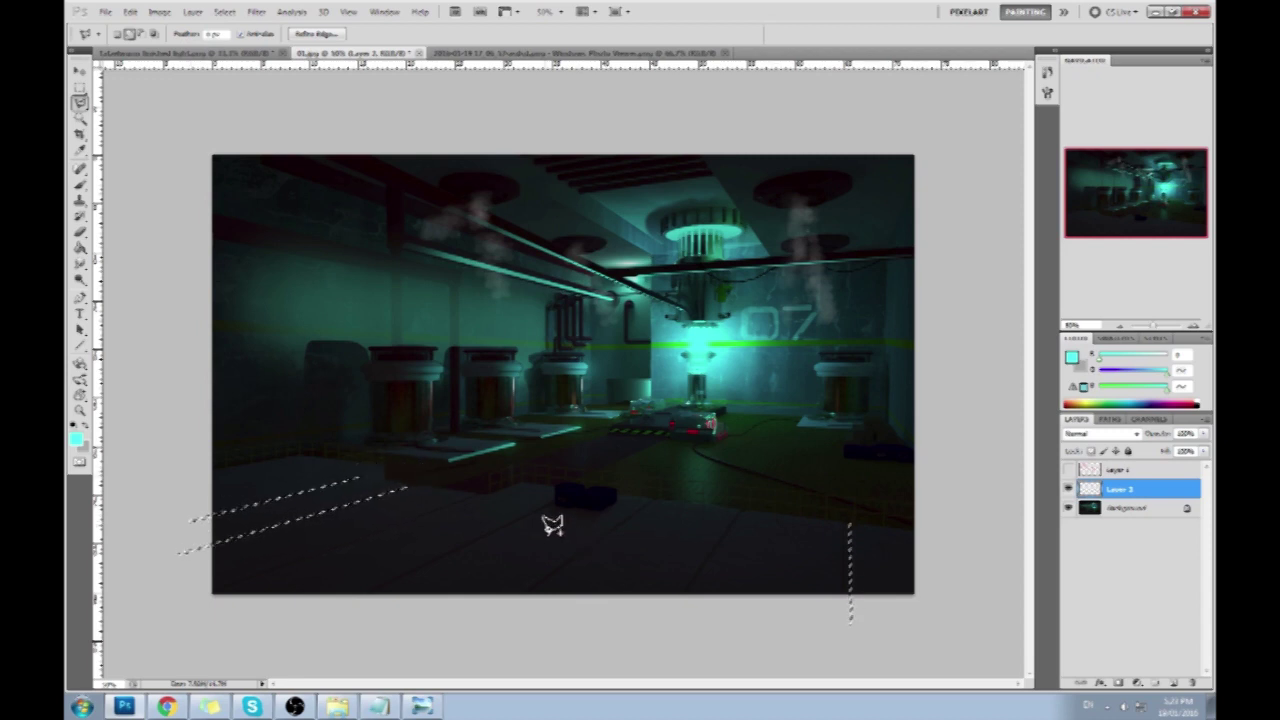
left_click(335, 460)
left_click(140, 504)
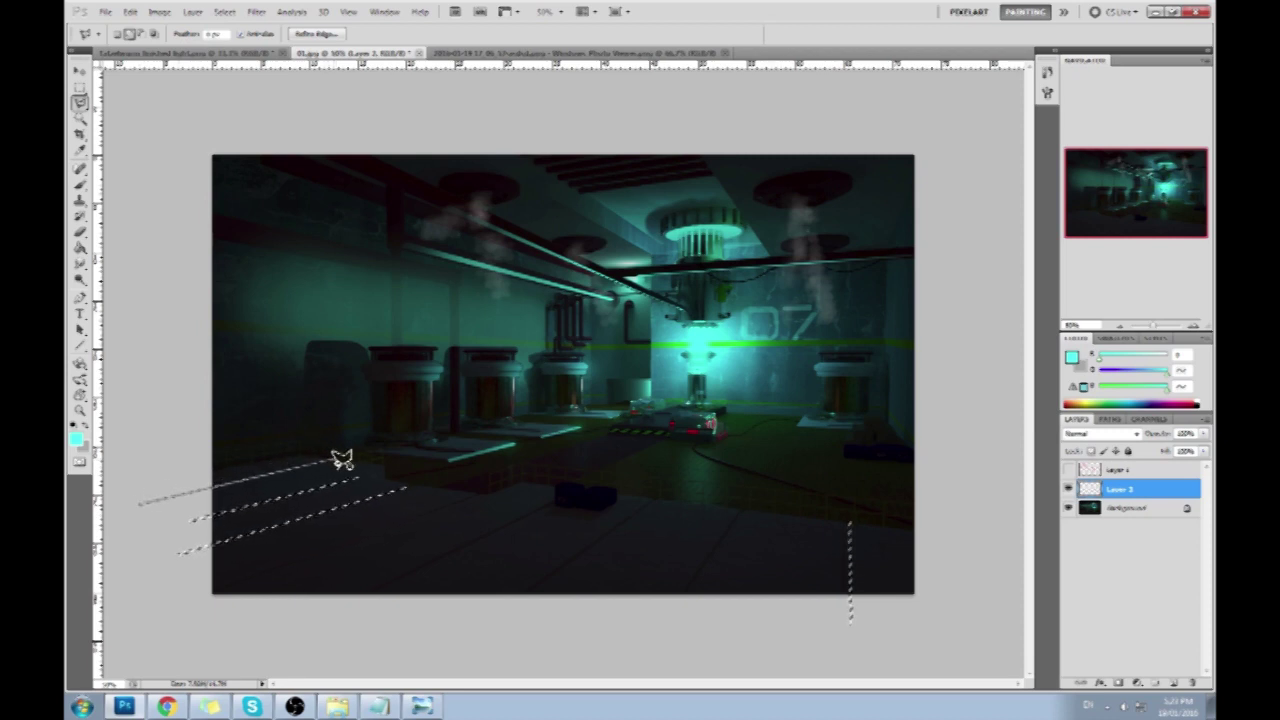
left_click(336, 459)
- Paint cyan highlights along the selected floor seams with the selection edges hidden, and clear the selection
key("ctrl+h")
key("b")
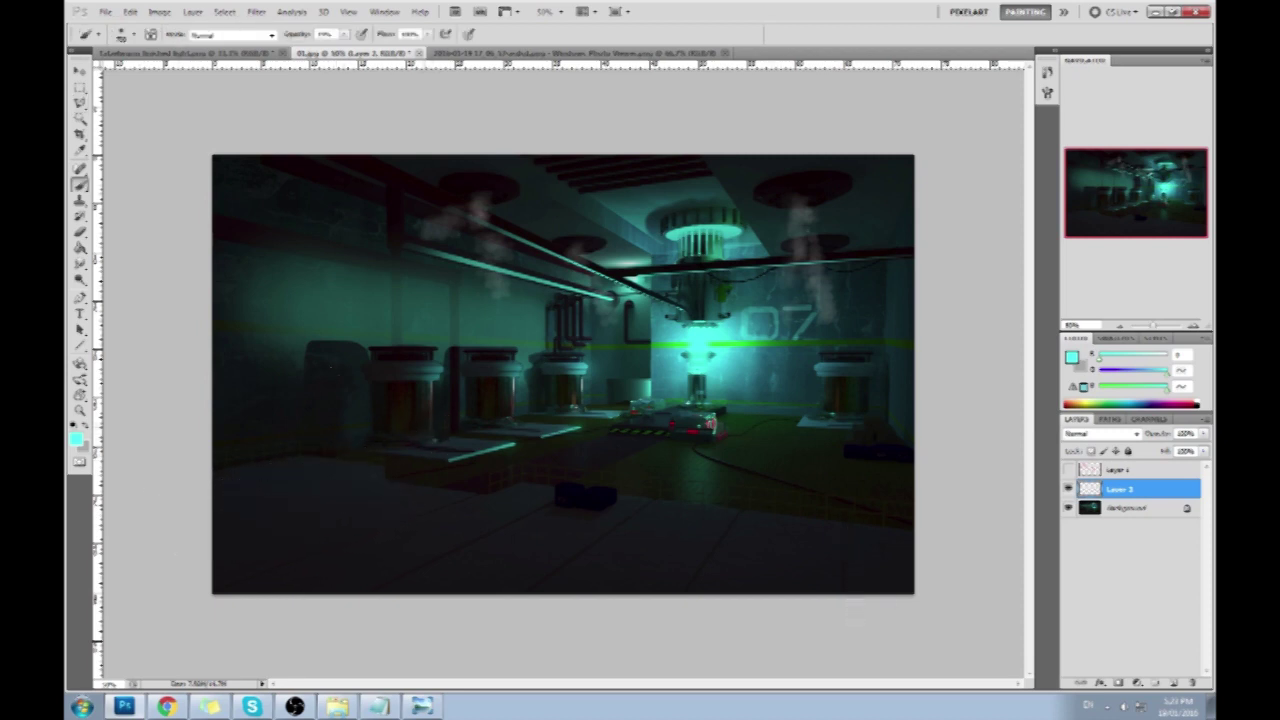
left_click_drag(850, 524, 850, 590)
left_click_drag(334, 391, 313, 383)
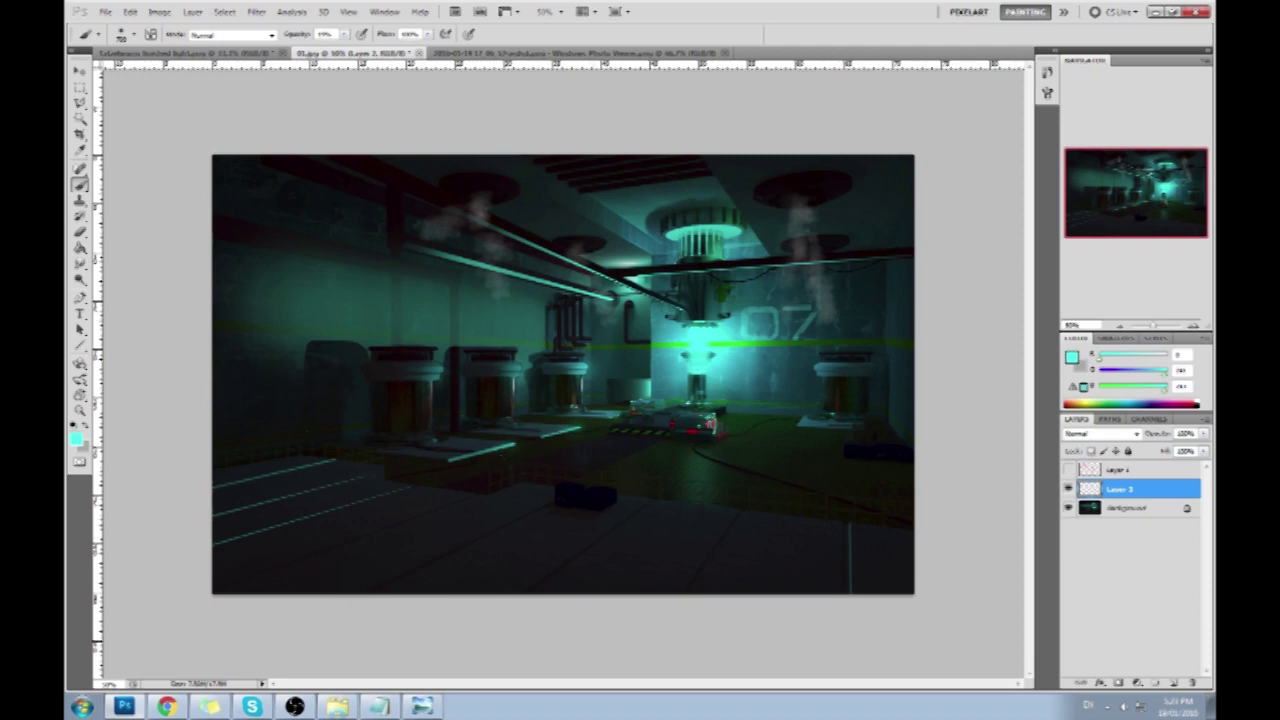
key("ctrl+alt+z")
key("m")
right_click(762, 465)
left_click(800, 210)
- Lower the eraser opacity, fade the cyan floor seam highlights, and return to the Brush tool
left_click(1204, 452)
left_click_drag(1163, 468, 1206, 470)
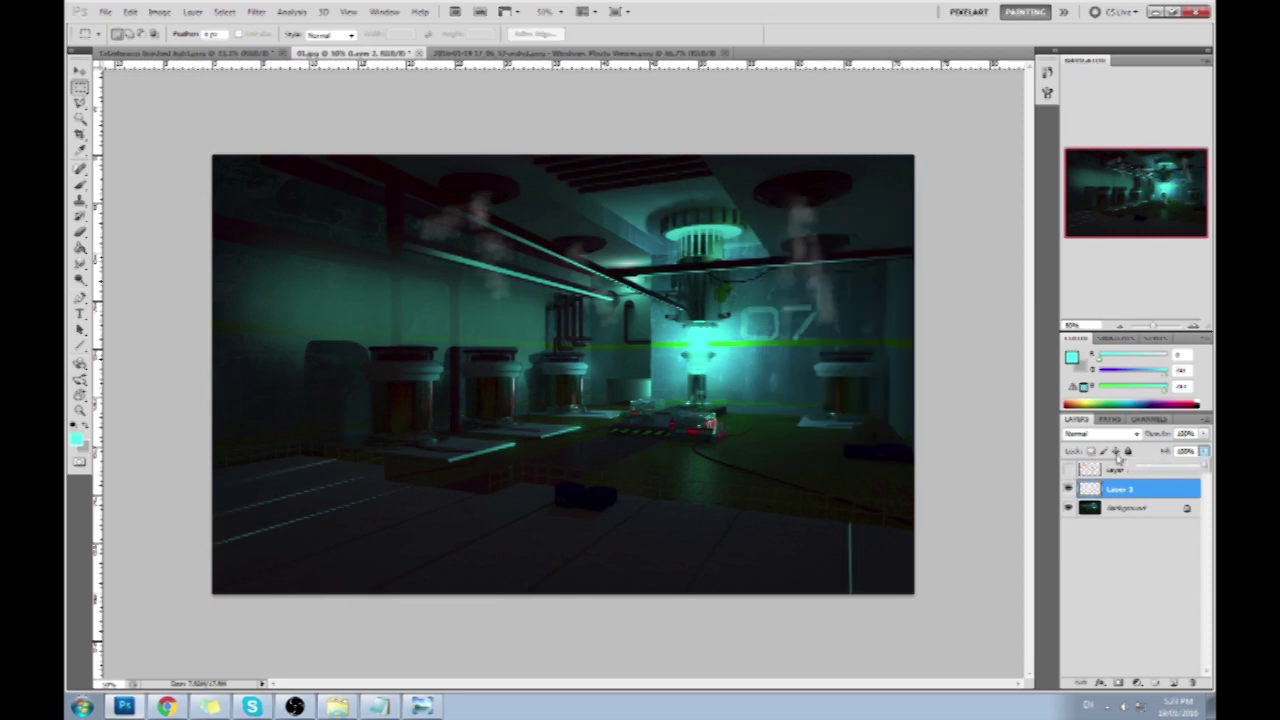
key("e")
key("ctrl+z")
left_click_drag(288, 34, 251, 80)
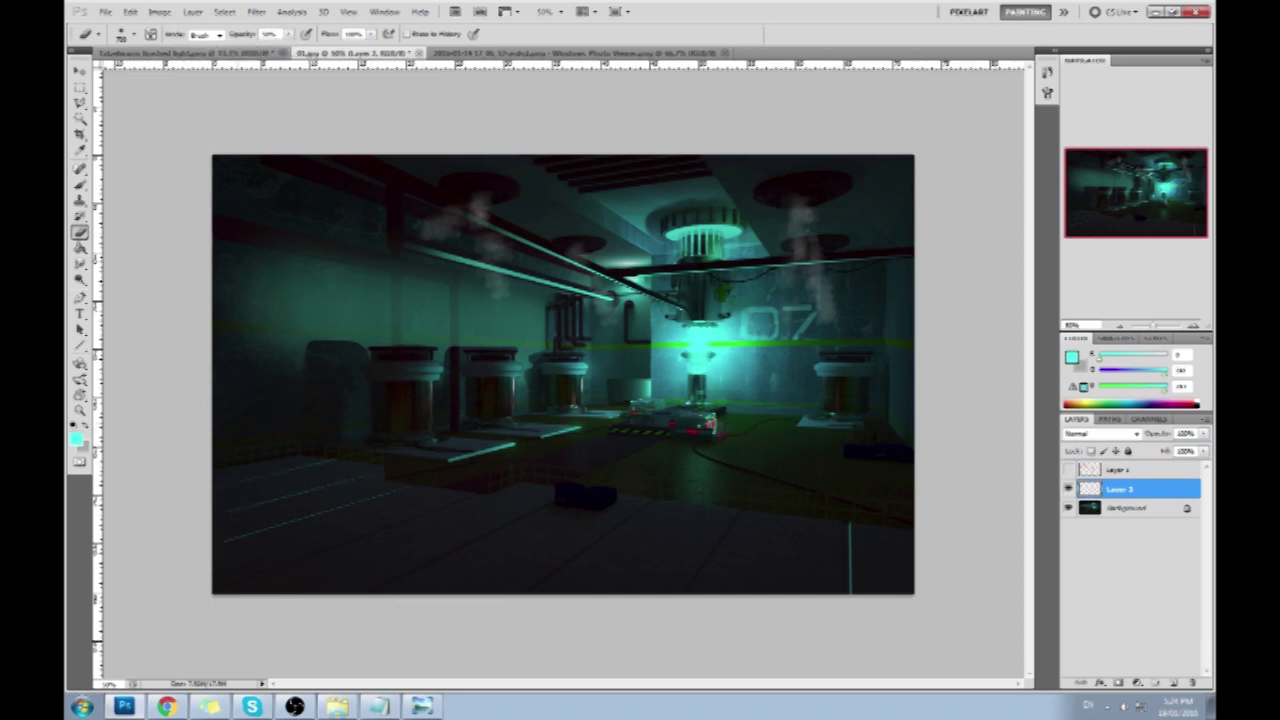
left_click(850, 558)
key("b")
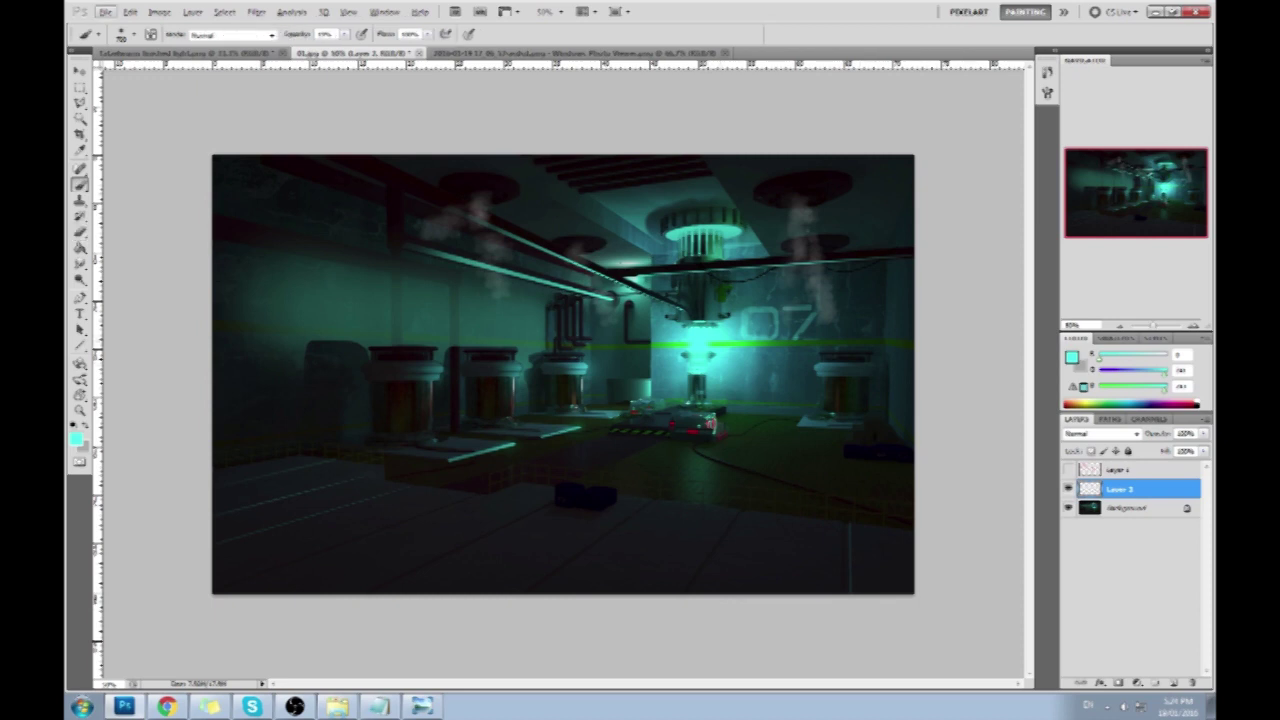
- Sample cyan from the reactor core and try broad glow strokes over the room and floor, undoing each one
key("d")
left_click(704, 341, "alt")
mouse_move(500, 530)
left_mouse_down()
mouse_move(325, 370)
mouse_move(590, 530)
left_mouse_up()
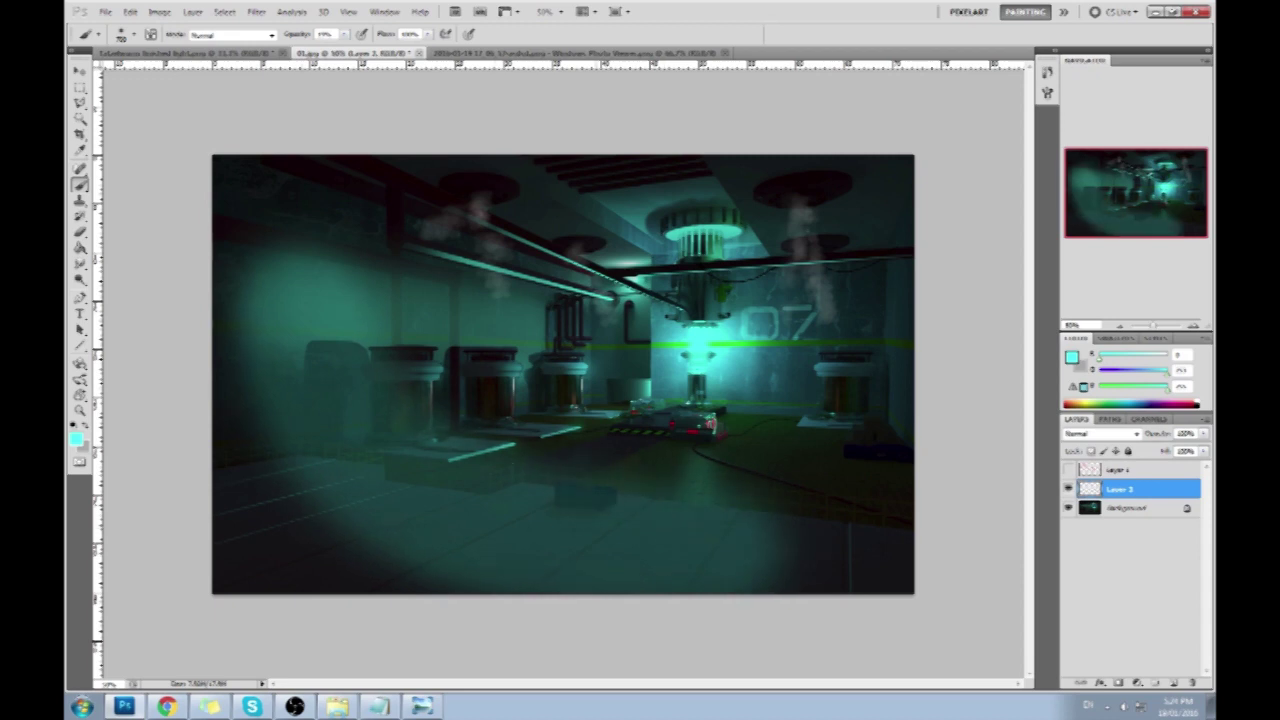
key("ctrl+z")
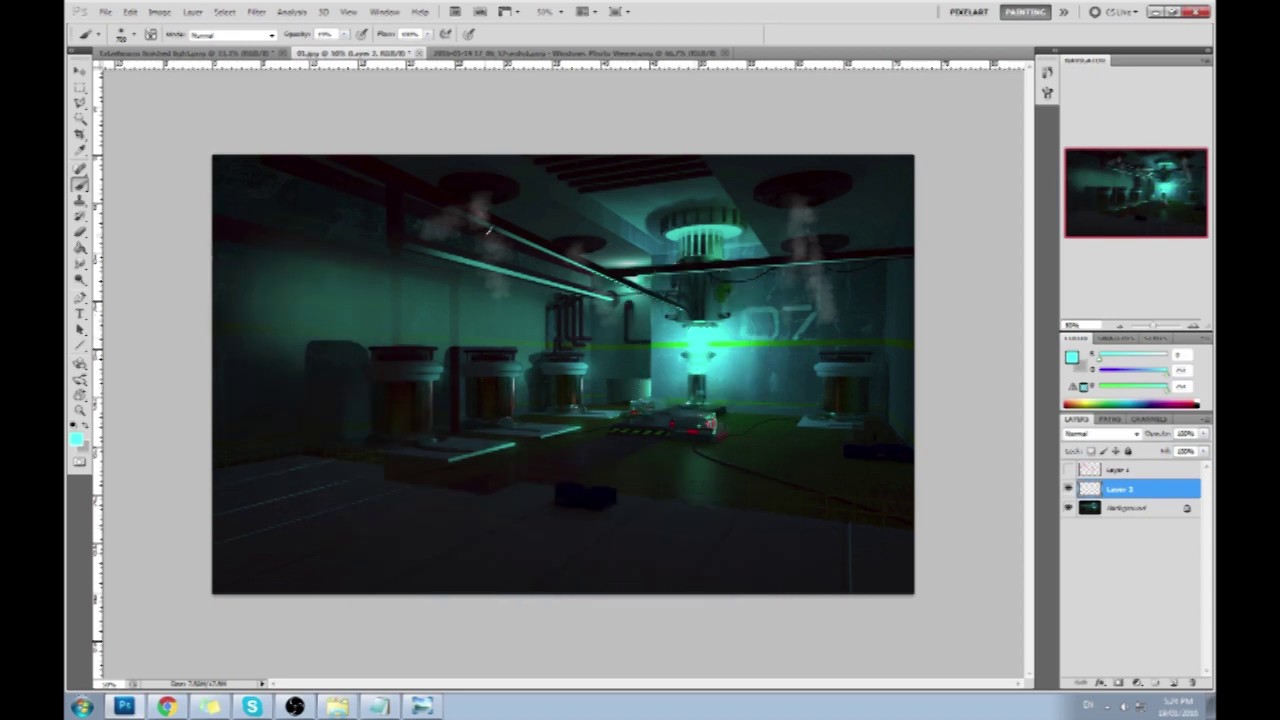
left_click(697, 333, "alt")
mouse_move(449, 215)
left_mouse_down()
mouse_move(470, 250)
mouse_move(770, 367)
mouse_move(616, 135)
left_mouse_up()
key("ctrl+z")
left_click_drag(410, 566, 700, 585)
key("ctrl+z")
- Merge the seam highlight layer into the Background and brighten the floor below the reactor with the Dodge tool set to Highlights
right_click(1118, 491)
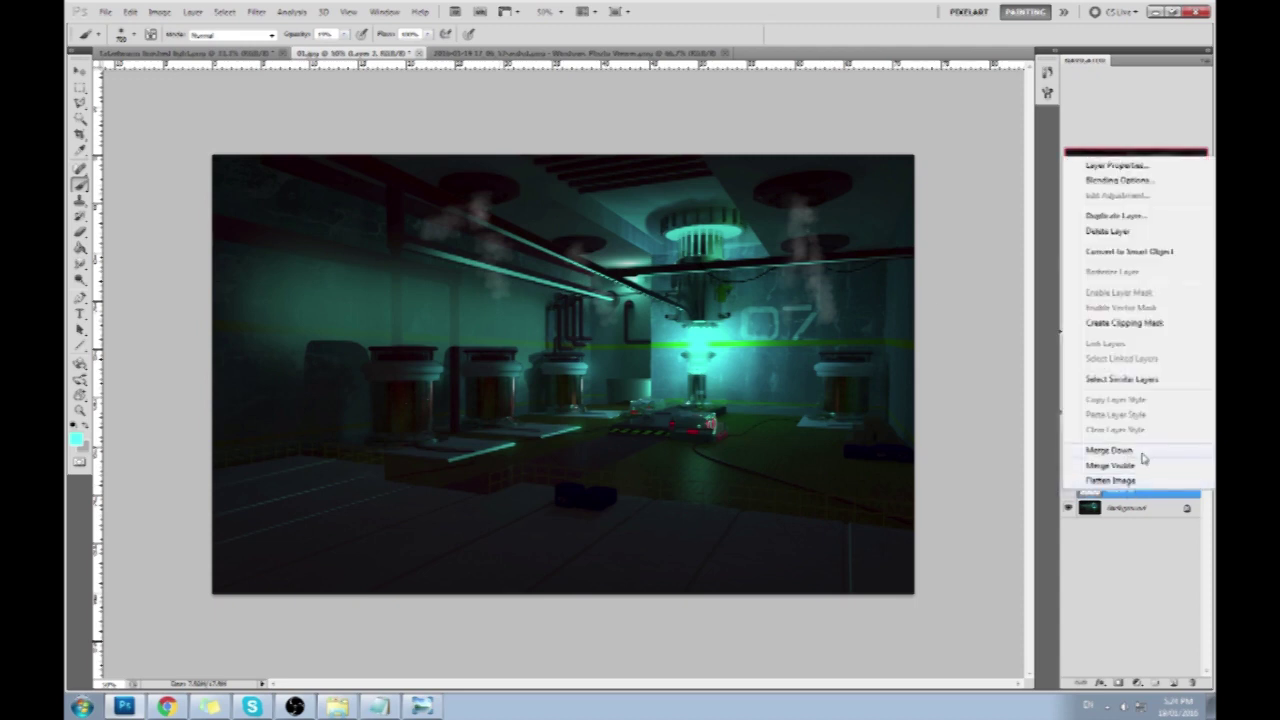
left_click(1142, 455)
left_click(80, 279)
left_click(125, 278)
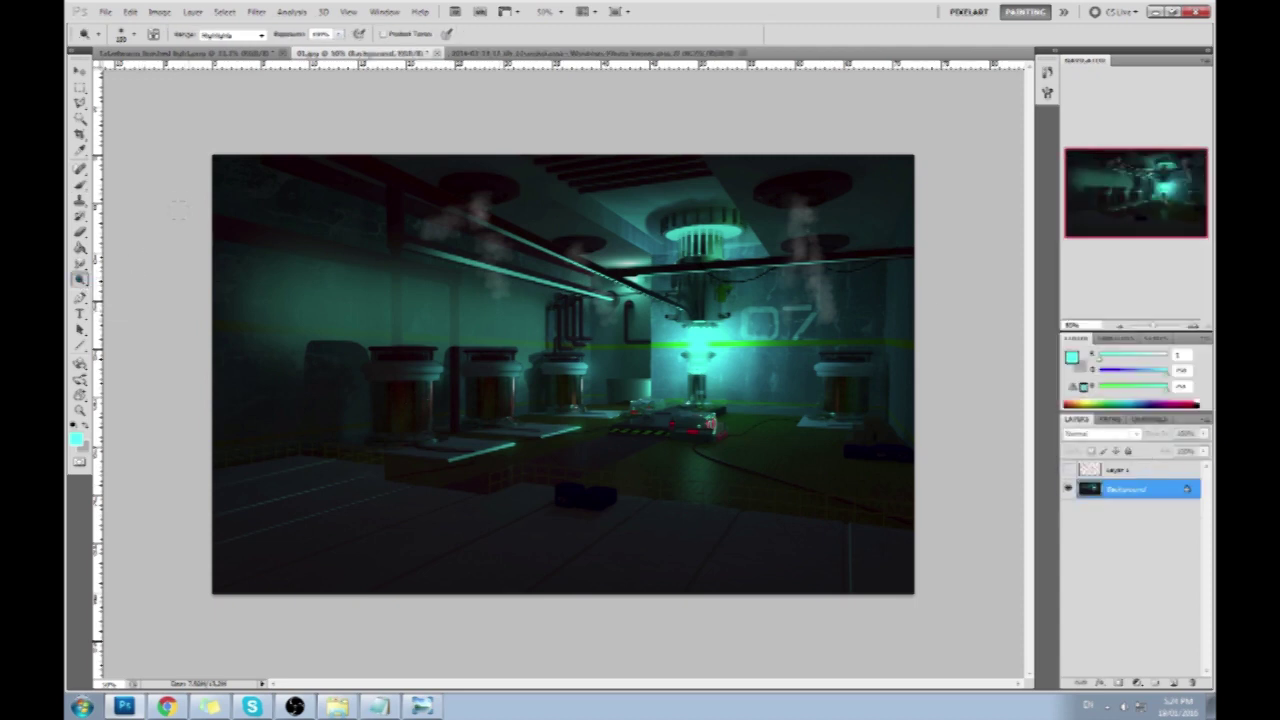
key("e")
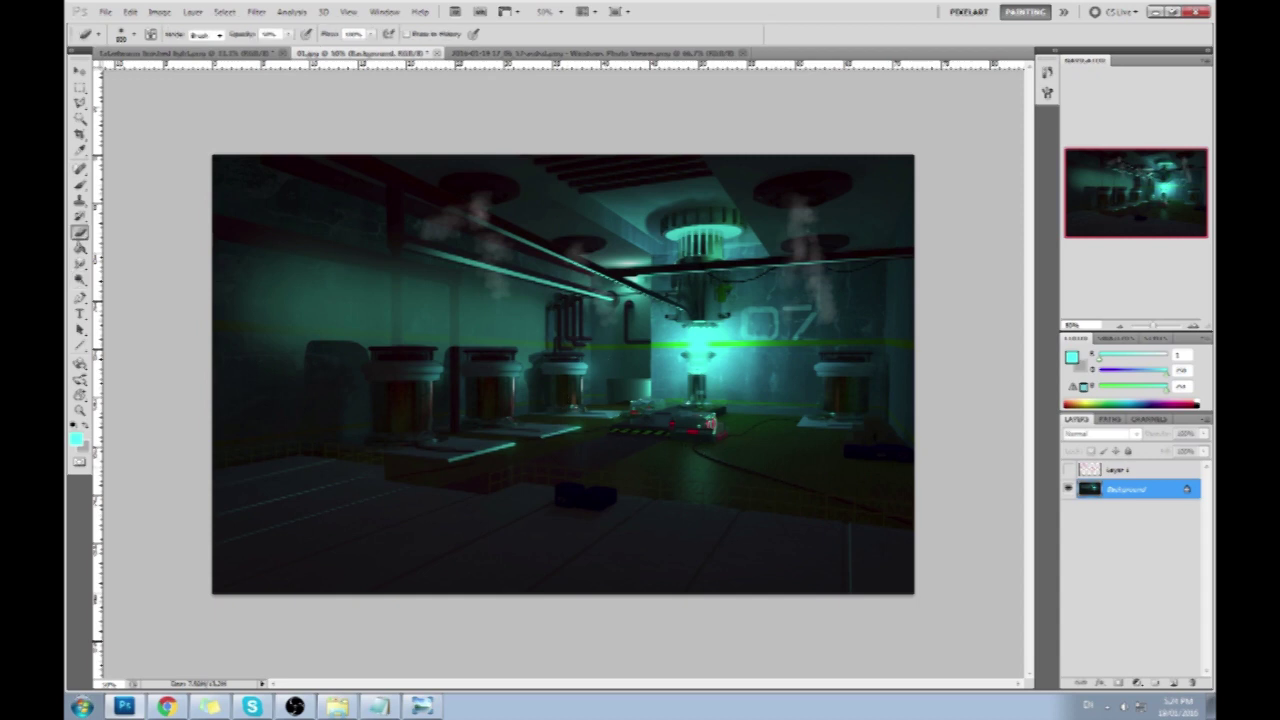
right_click(80, 278)
left_click(115, 276)
left_click(702, 469)
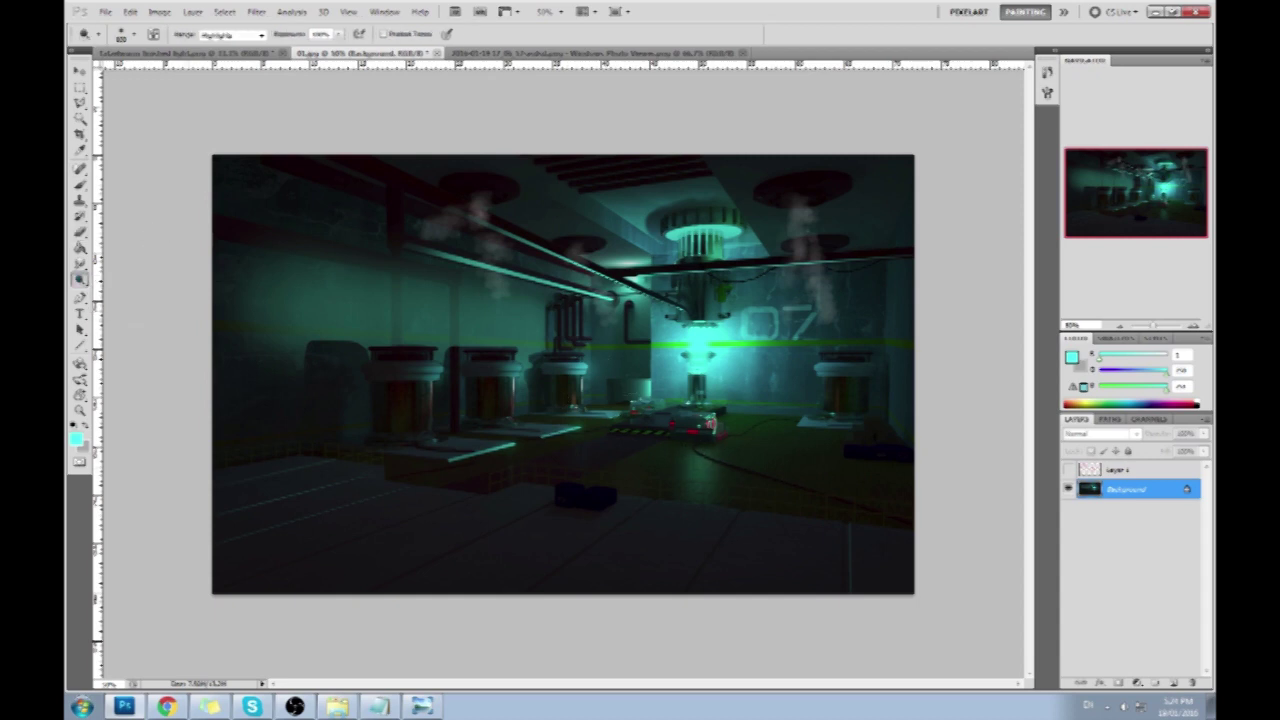
left_click(697, 472)
left_click(704, 468)
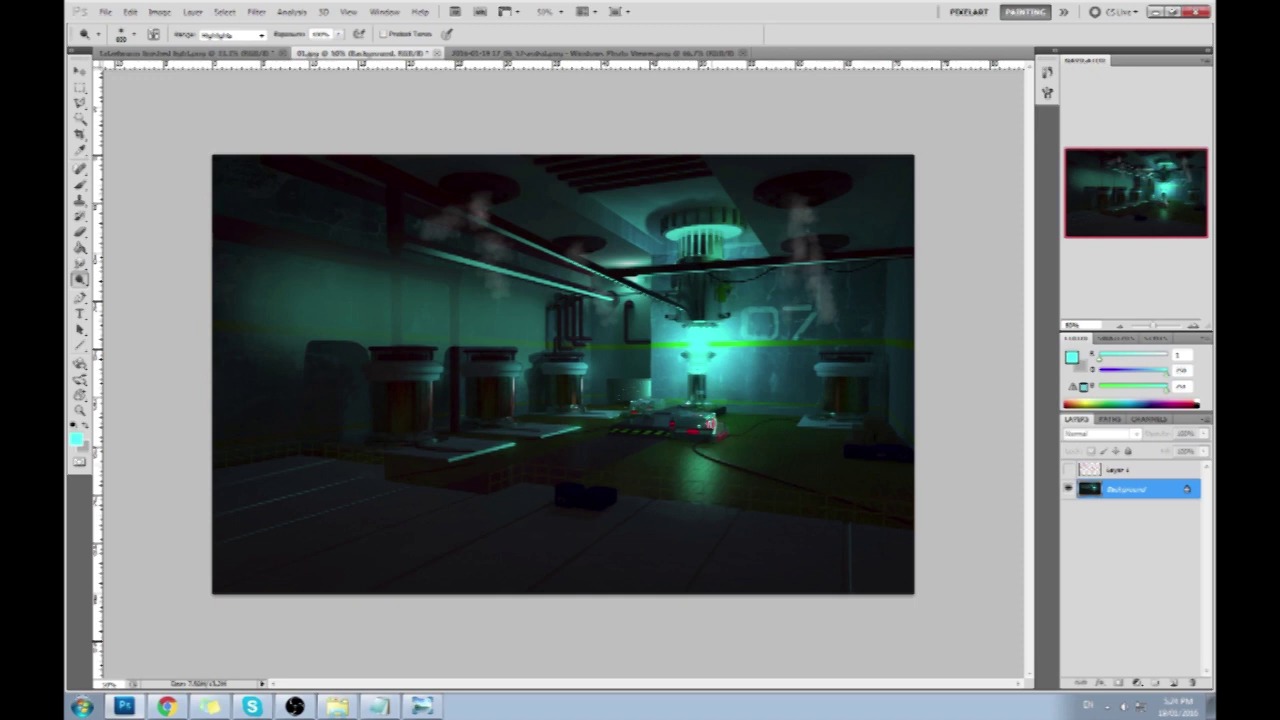
key("ctrl+z")
key("ctrl+z")
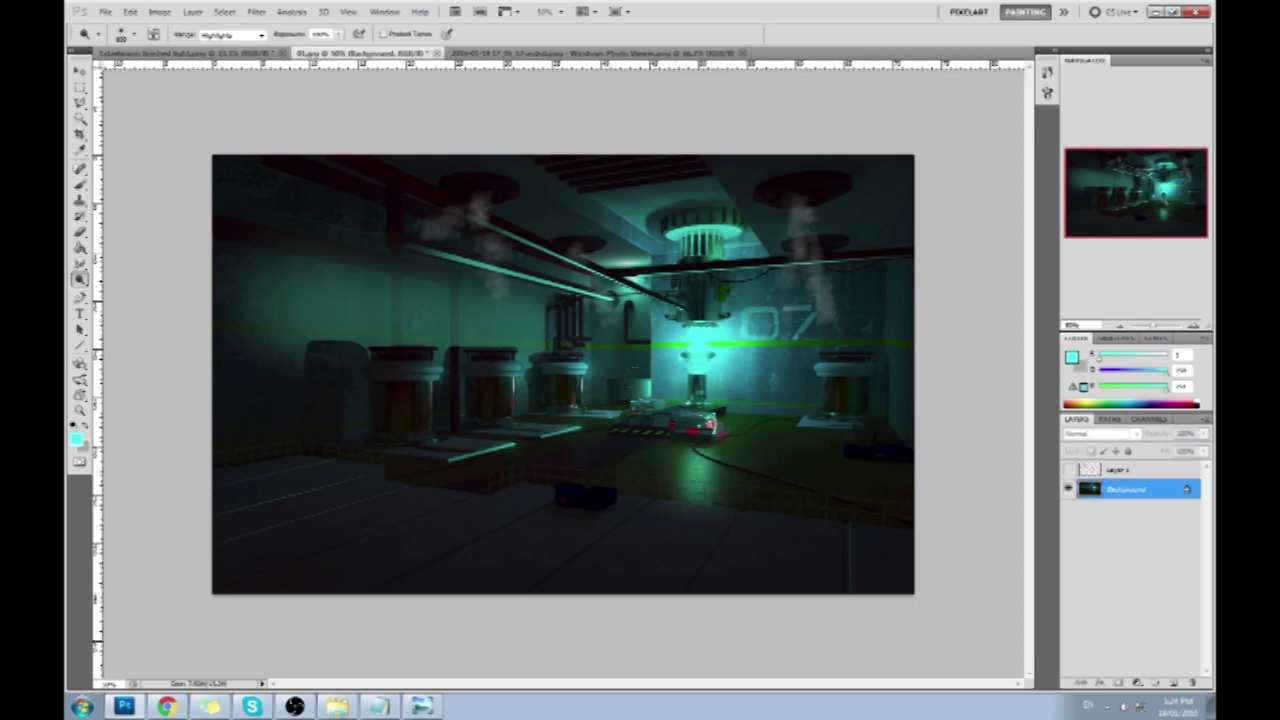
- Add a new layer above the Background and set its blending mode to Color, with the Brush tool active
key("b")
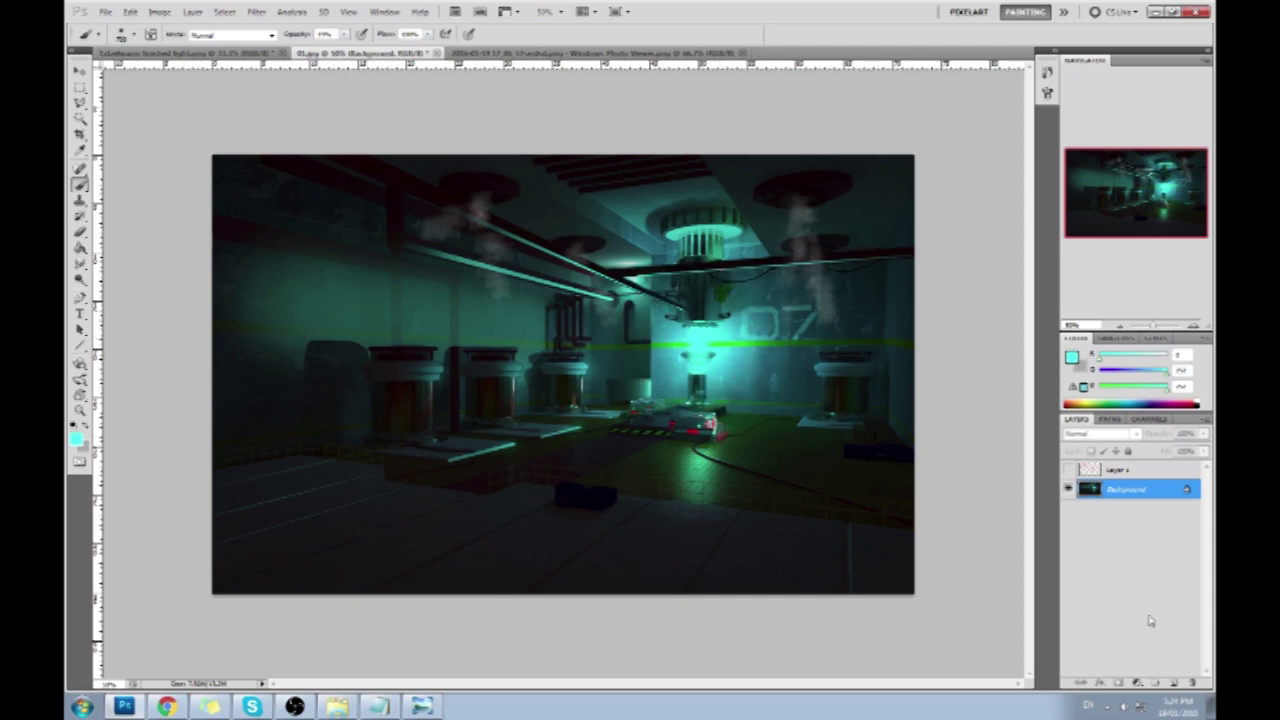
left_click(1173, 682)
left_click(1100, 433)
left_click(1090, 421)
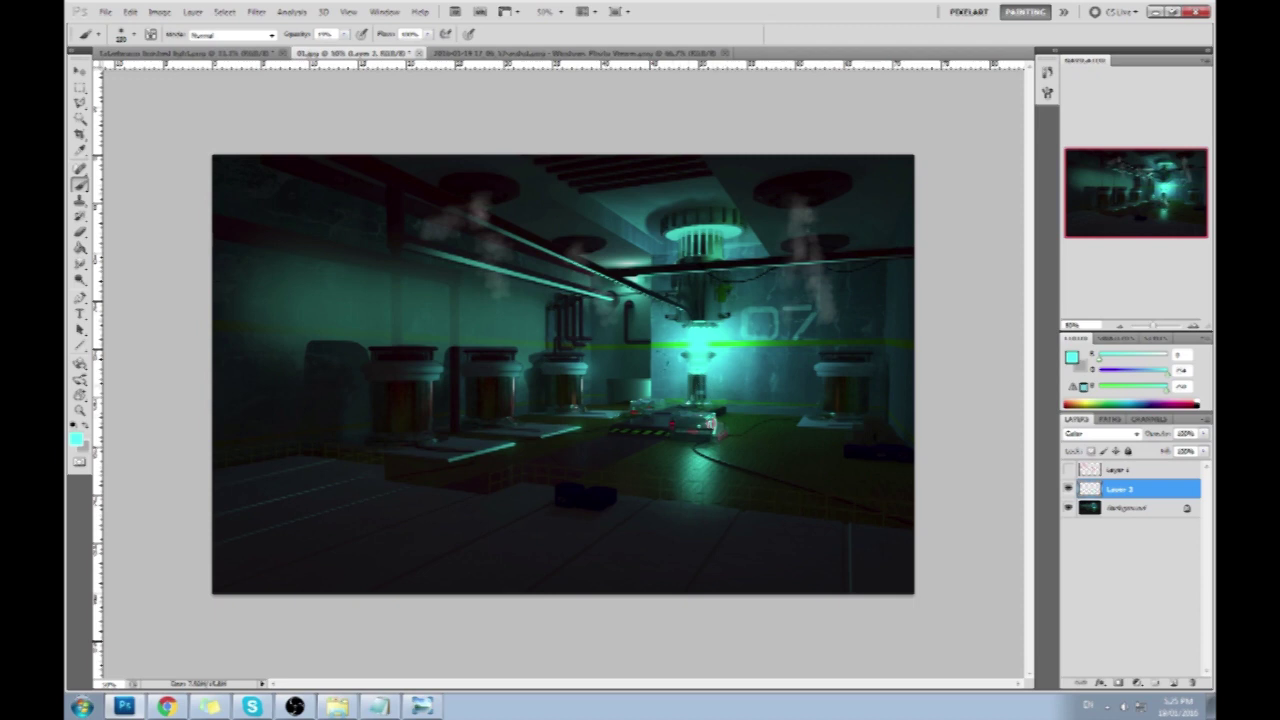
- Select the diagonal floor strip beside the reactor platform with the Polygonal Lasso tool and add a new layer for painting it
left_click(80, 103)
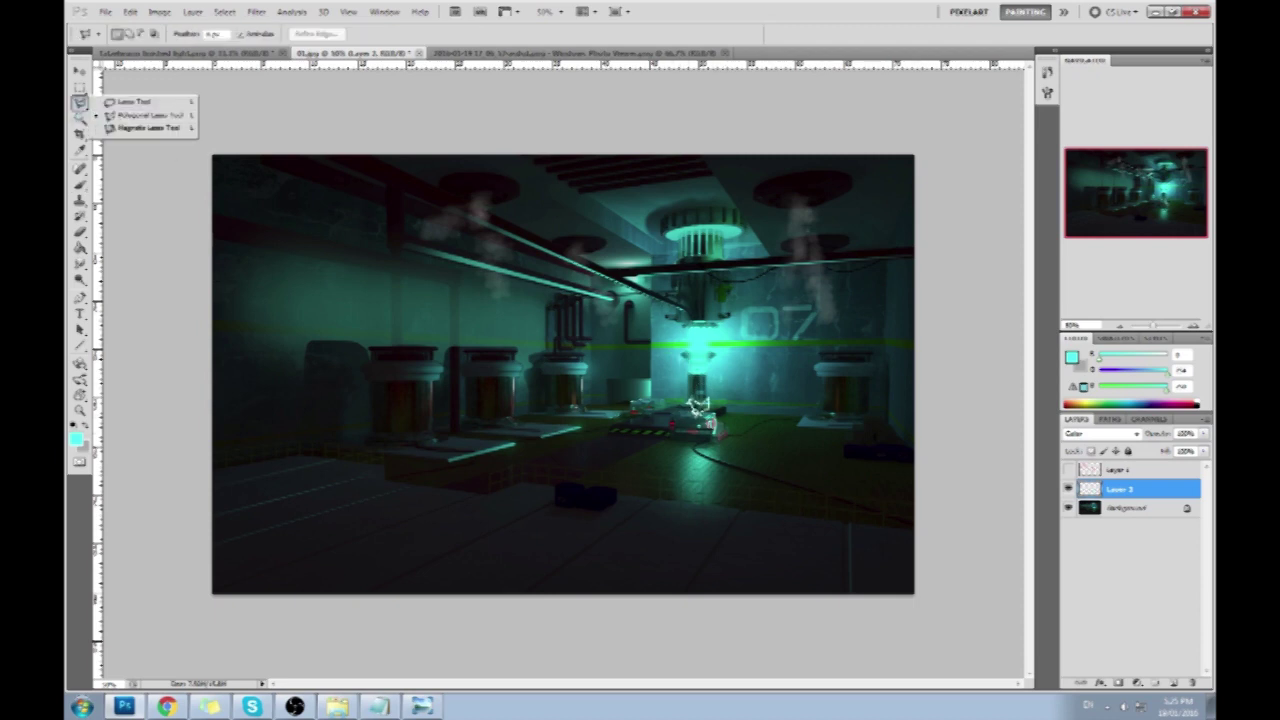
mouse_move(675, 435)
left_mouse_down()
mouse_move(574, 437)
mouse_move(443, 483)
mouse_move(563, 486)
mouse_move(675, 435)
left_mouse_up()
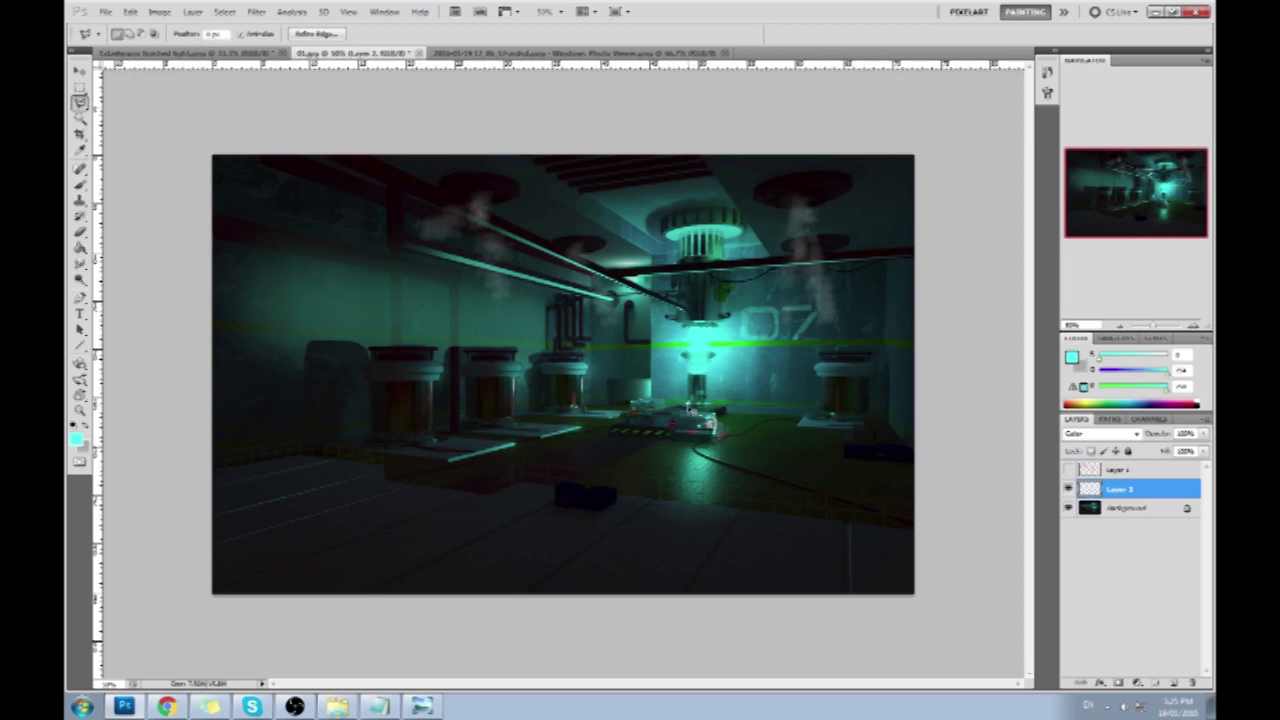
key("b")
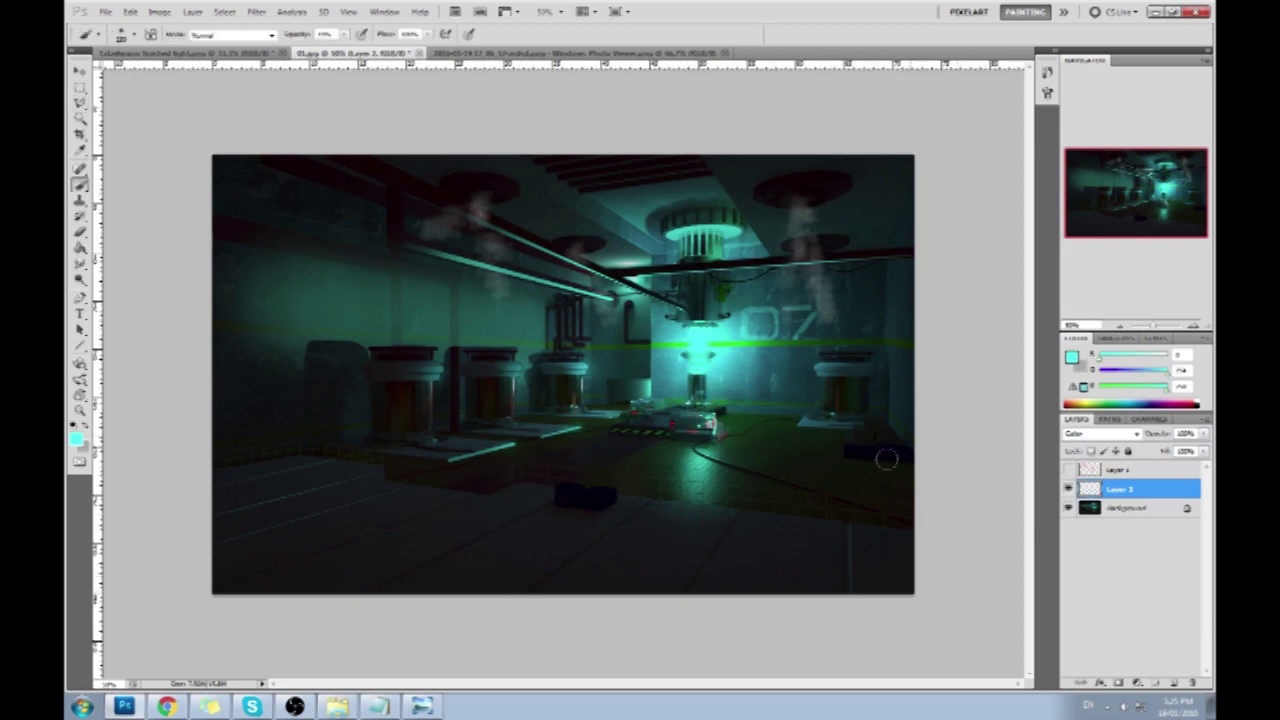
left_click(1174, 683)
- Undo a strong cyan fill on the floor strip and paint it faintly with the brush at 7% opacity
key("alt+BackSpace")
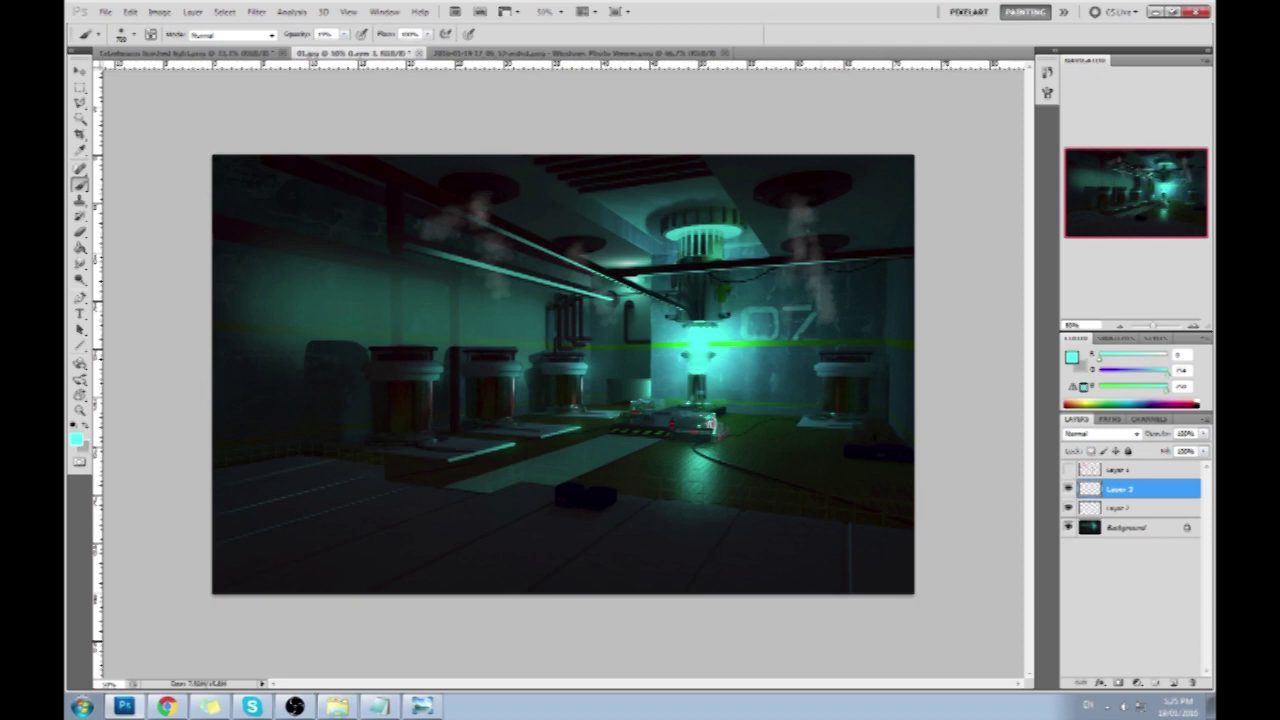
key("ctrl+z")
left_click(344, 34)
left_click_drag(341, 46, 332, 47)
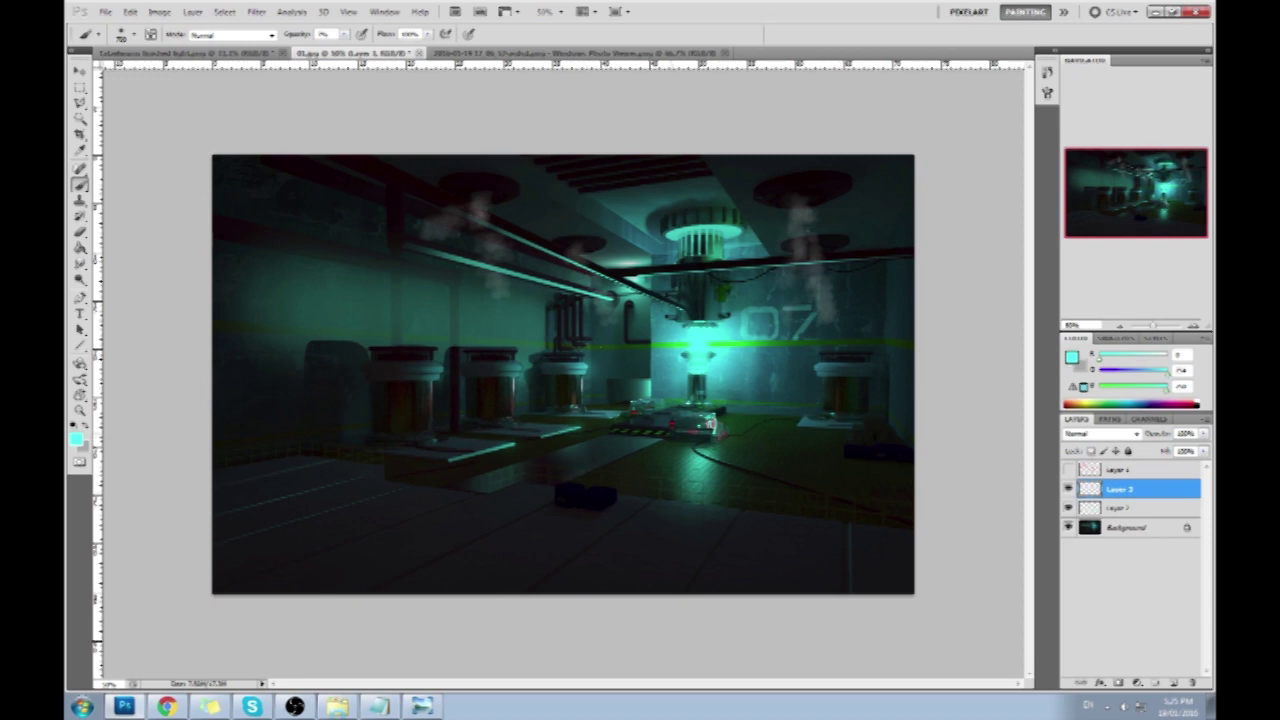
left_click(702, 354)
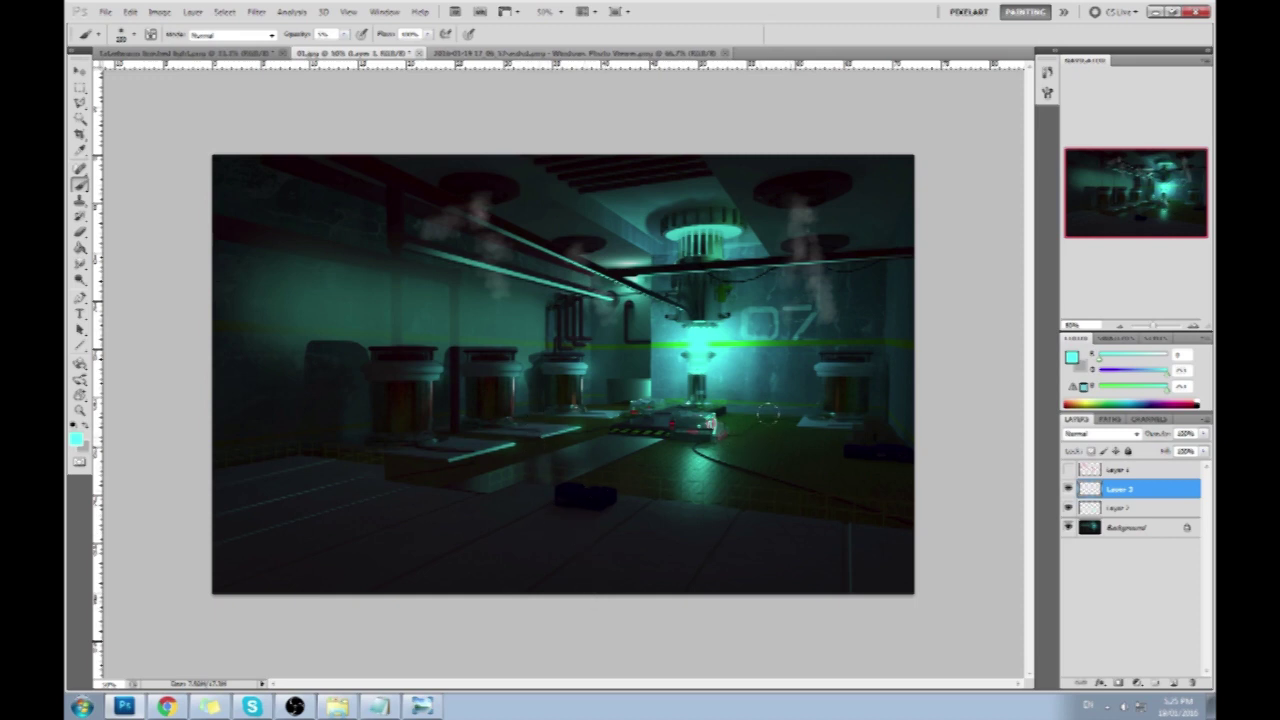
- Sample a dark tone from the middle tank, raise the brush opacity and paint a dark vertical shadow beside that tank
left_click(482, 358, "alt")
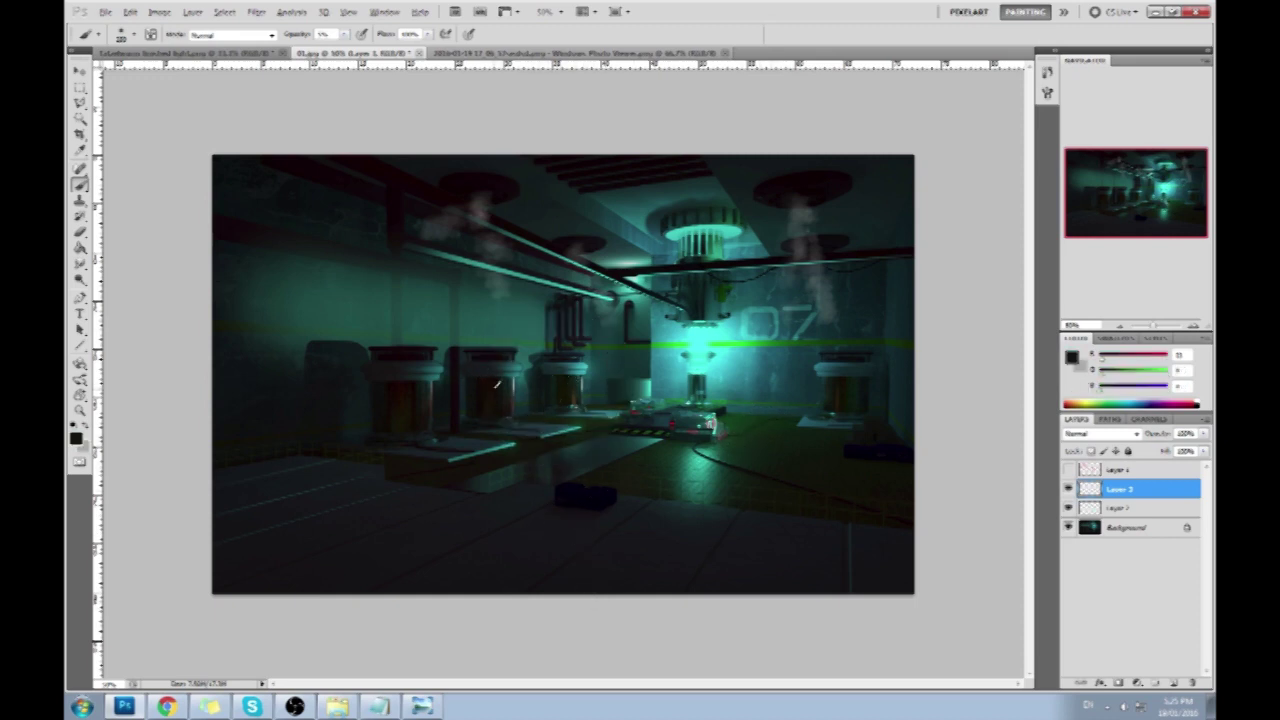
left_click(497, 387, "alt")
left_click(344, 34)
left_click_drag(346, 48, 371, 48)
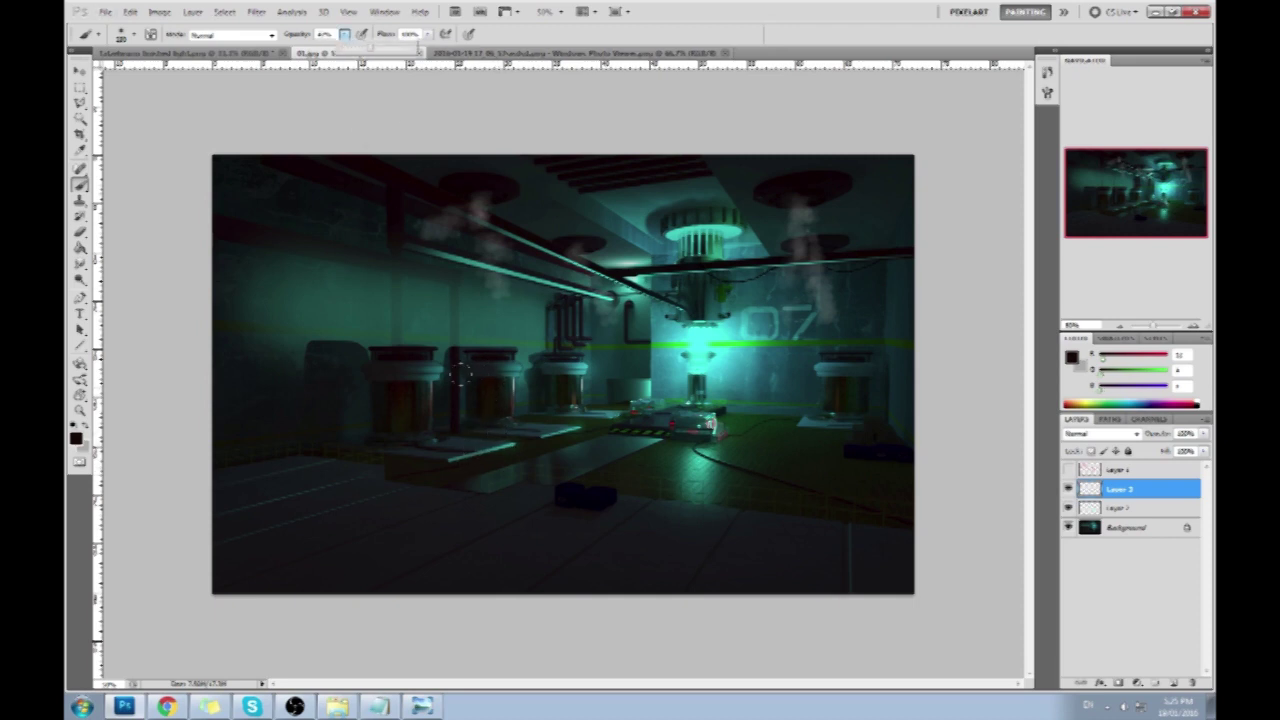
left_click(476, 451)
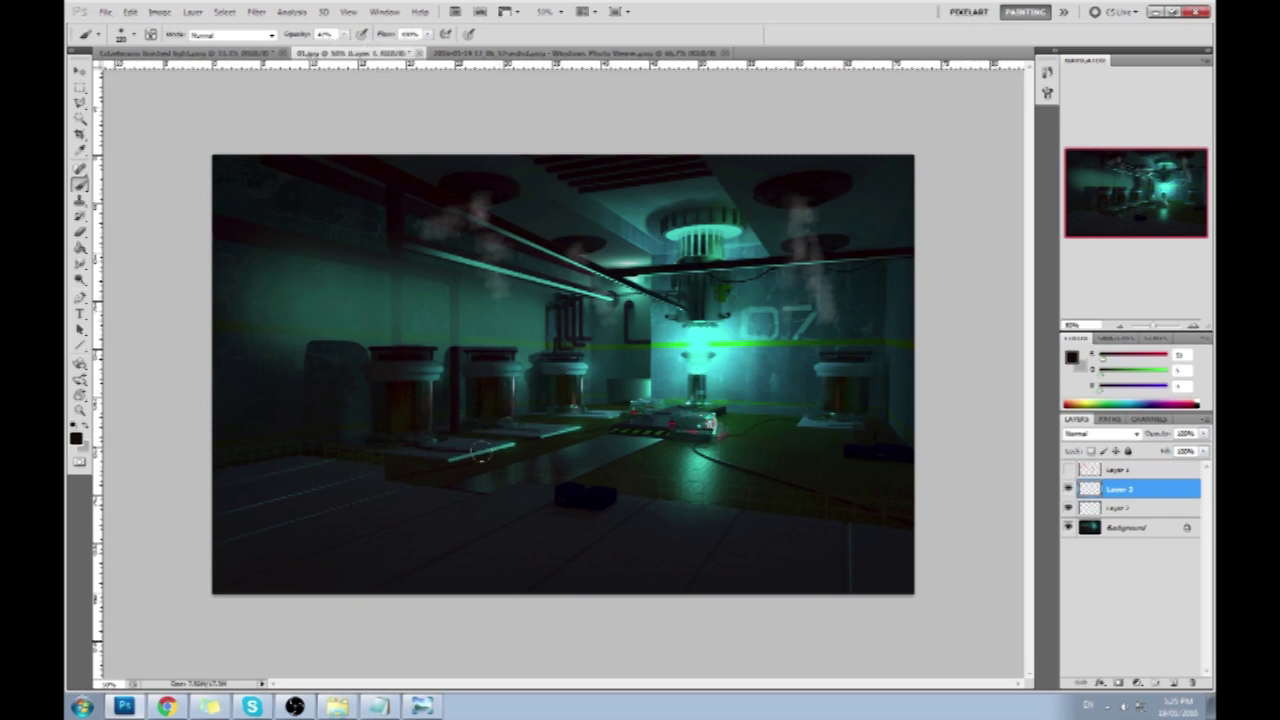
left_click(565, 384)
- Try floor strokes in colours sampled around the tank platforms and undo the last stroke
left_click(566, 436, "alt")
left_click(559, 464, "alt")
left_click(398, 478)
left_click(503, 433, "alt")
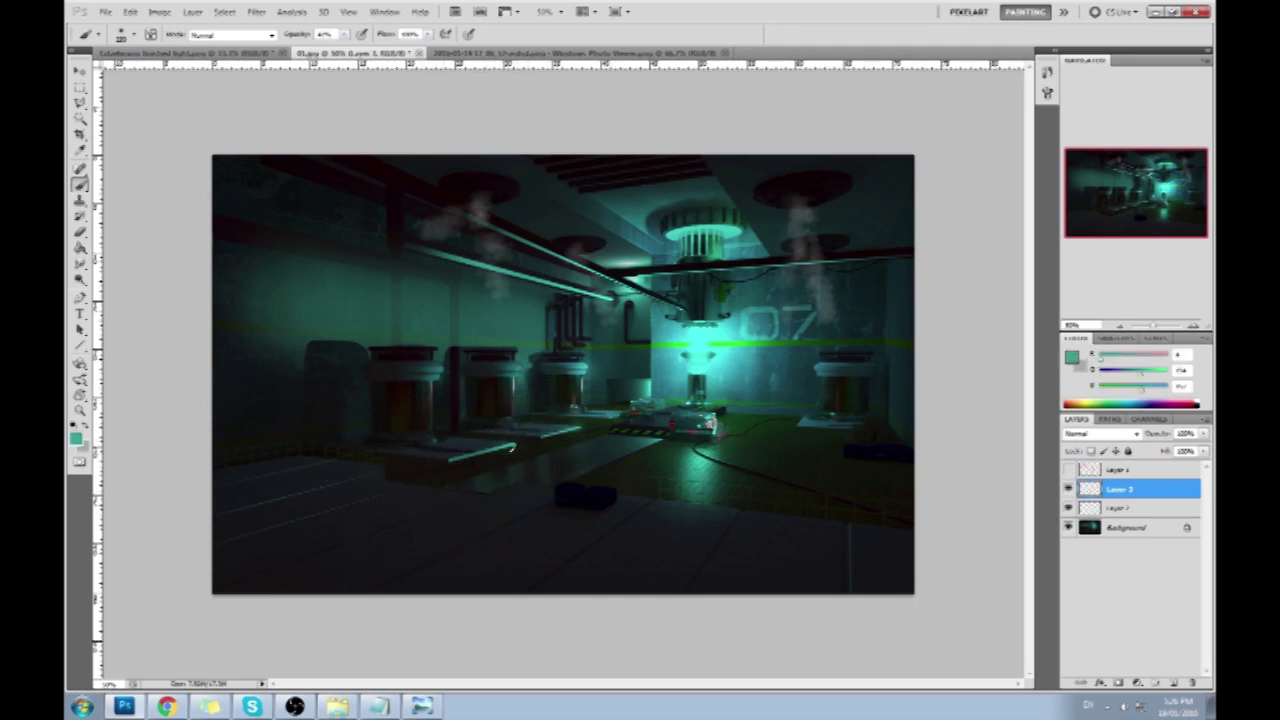
left_click(497, 473)
key("ctrl+z")
- Lower the brush opacity, sample dark teal beside the tank platforms and enlarge the brush
left_click(344, 34)
left_click_drag(344, 48, 331, 47)
left_click(516, 437, "alt")
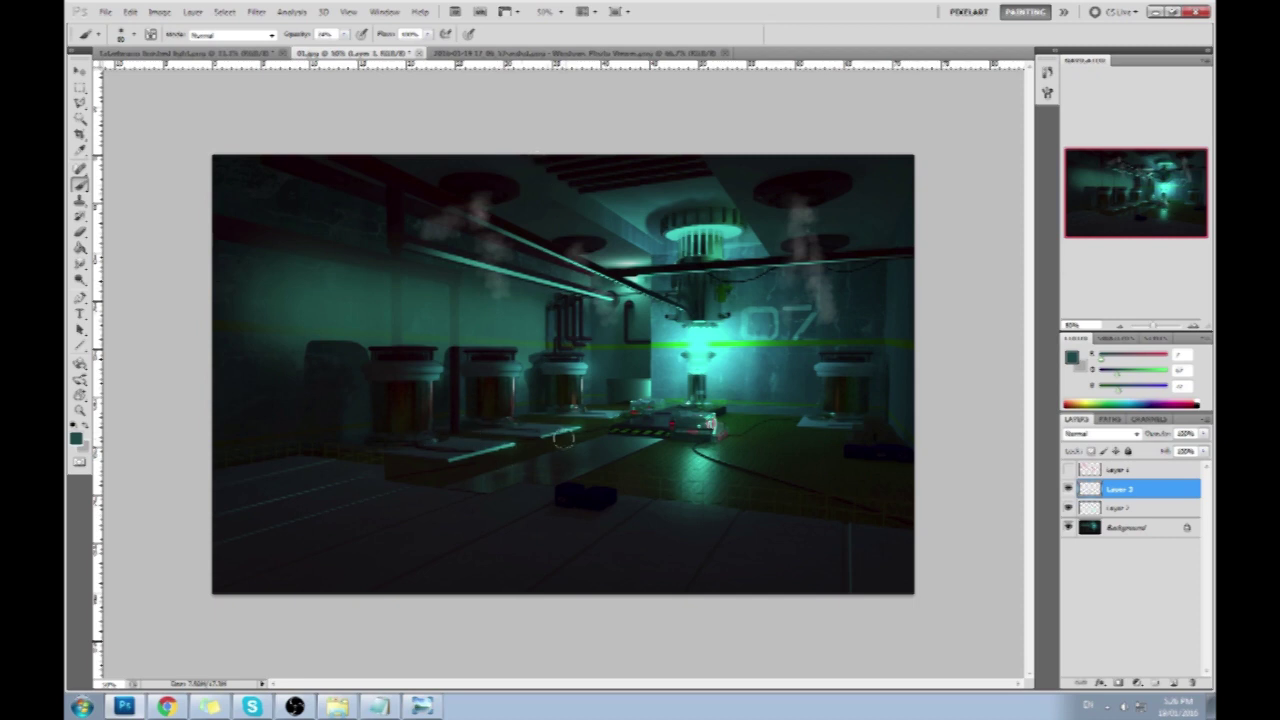
key("bracketright")
key("bracketright")
key("bracketright")
key("bracketright")
key("bracketright")
key("bracketright")
key("bracketright")
key("bracketright")
key("bracketright")
- Slightly reduce the floor strip layer's Fill, enlarge the Eraser to soften the strip, and return to the Brush tool
left_click(1204, 451)
left_click_drag(1194, 469, 1192, 471)
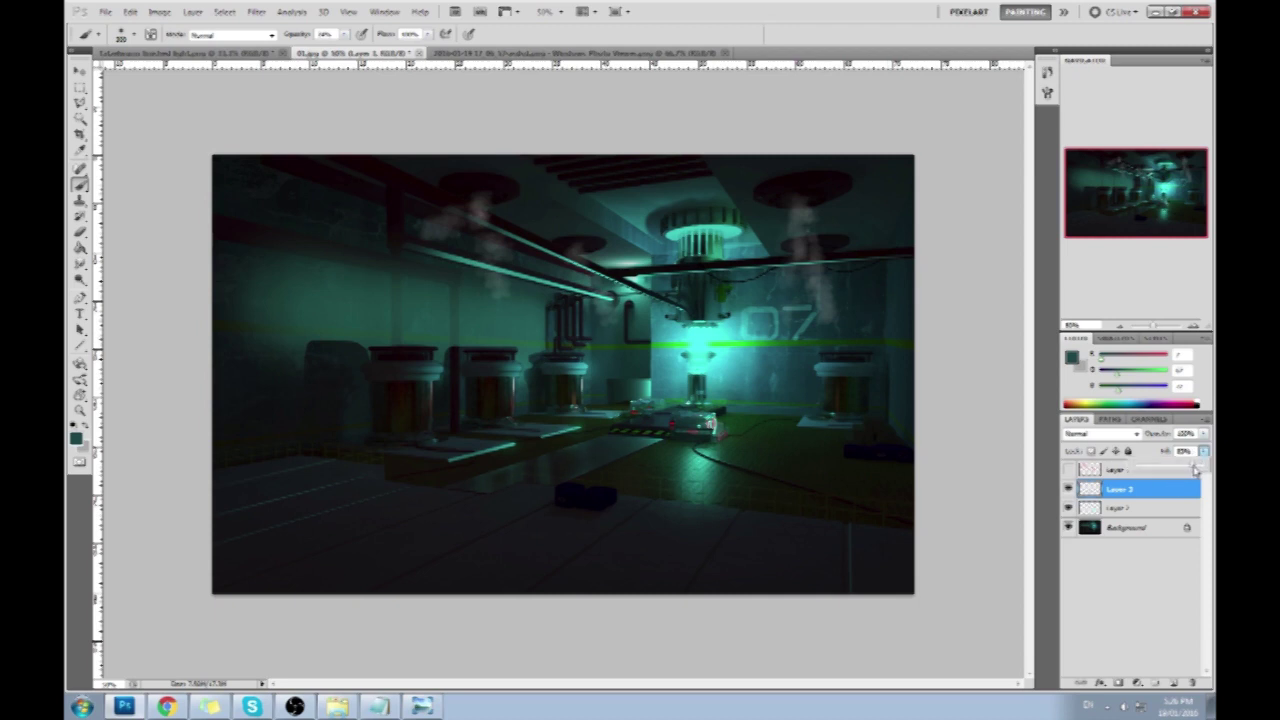
left_click(955, 460)
key("e")
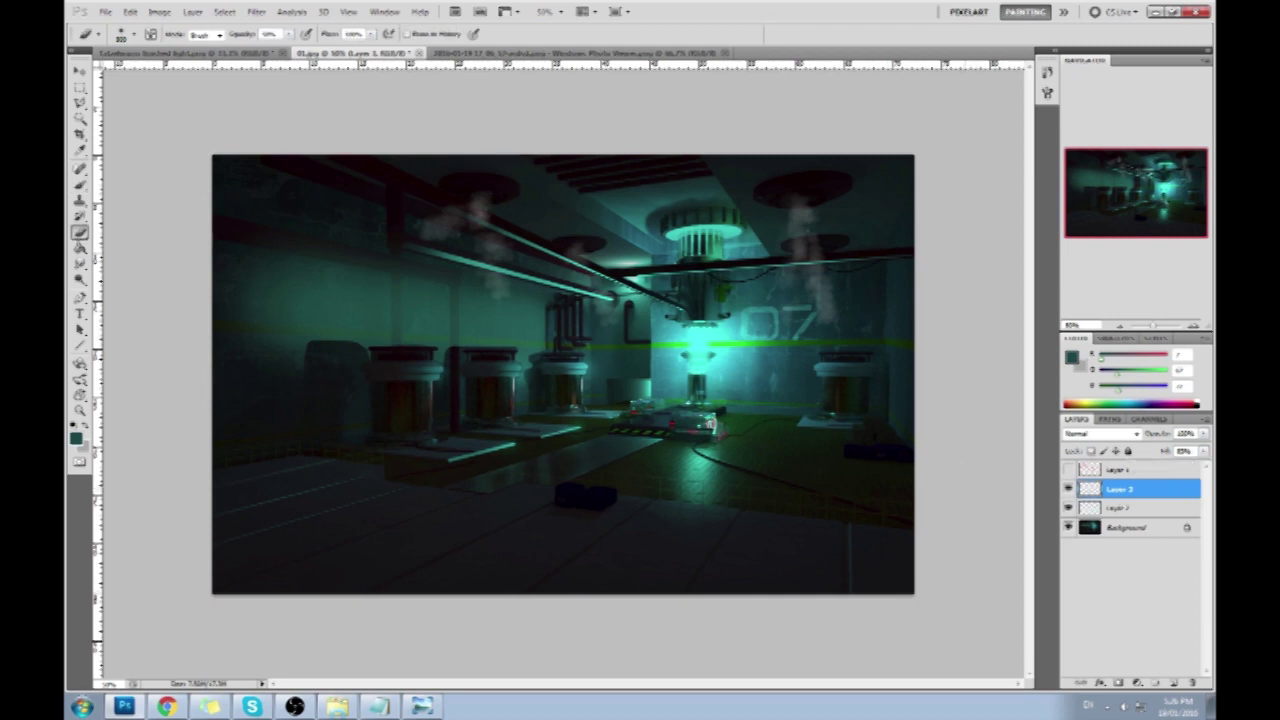
key("bracketright")
key("bracketright")
key("b")
- Merge the two floor paint layers into the Background and delete the hidden top layer
right_click(1109, 511)
left_click(1114, 470)
right_click(1109, 494)
left_click(1120, 472)
left_click(1128, 469)
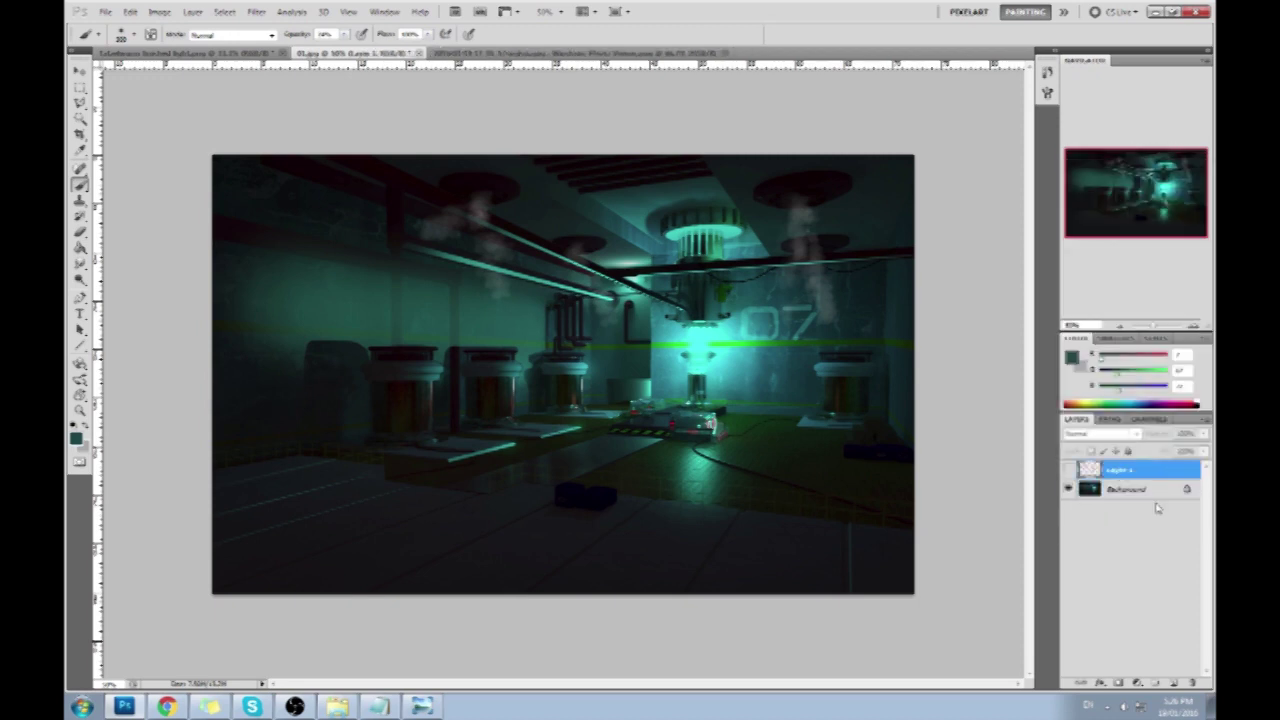
left_click(1191, 682)
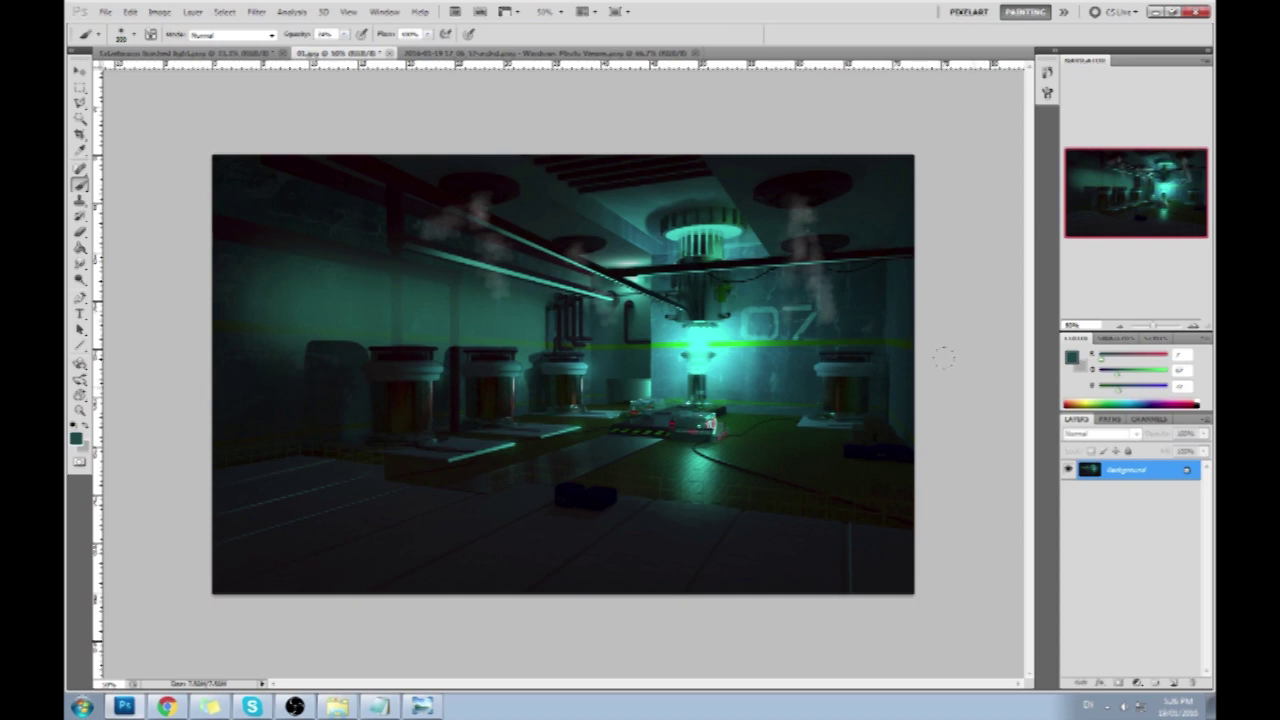
- Add a new layer above the Background and set its blending mode to Color Dodge
left_click(1175, 682)
left_click(1107, 437)
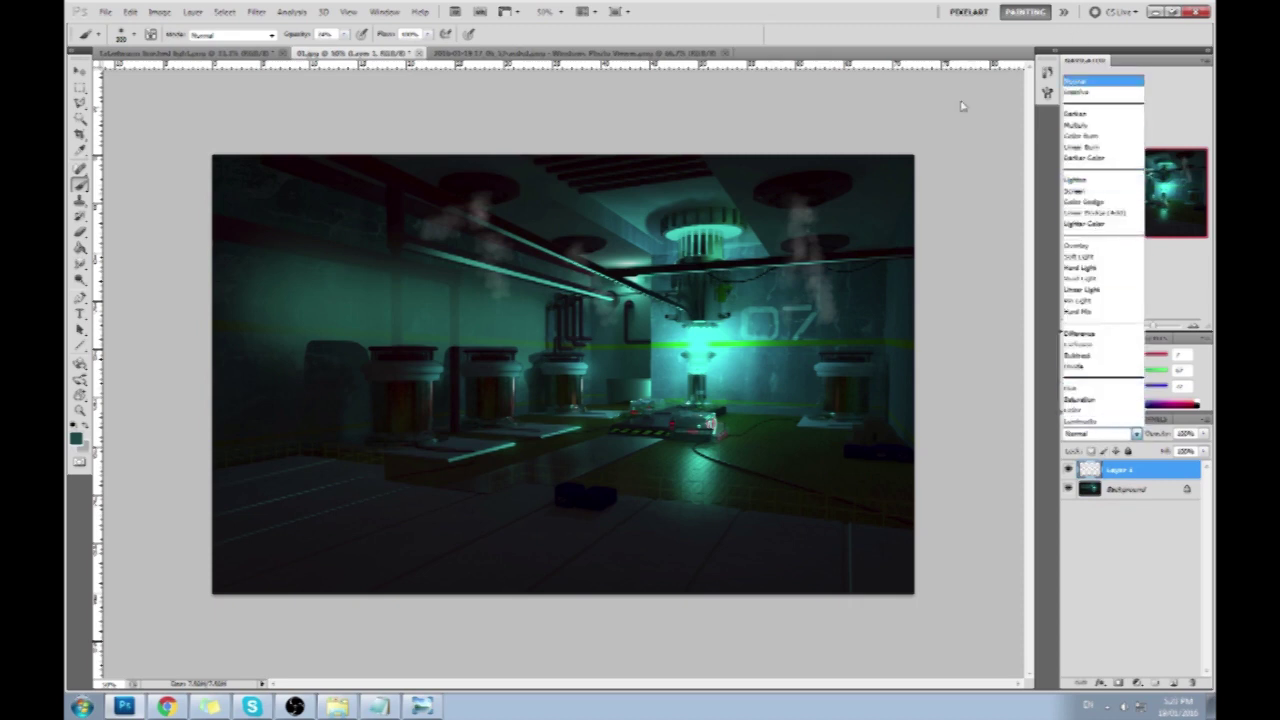
left_click(1095, 201)
key("Return")
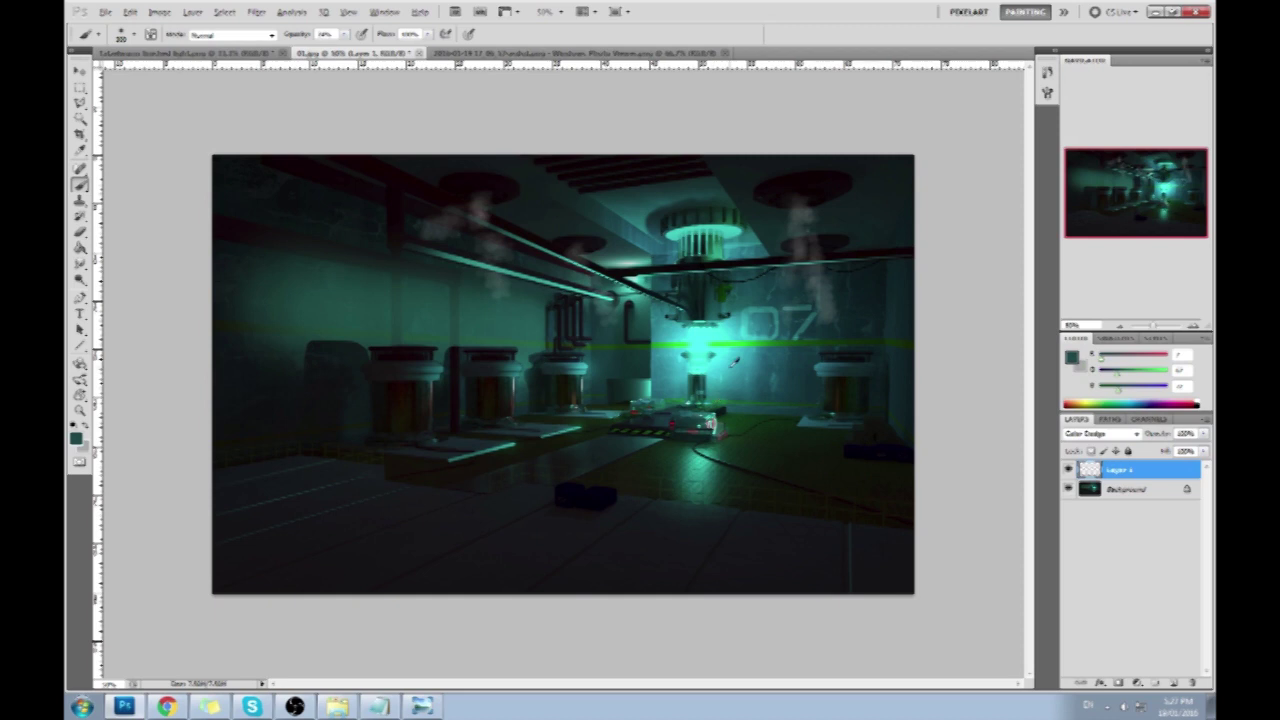
- Sample bright cyan from the reactor core and deselect the floor strip, with the Brush tool active
left_click(705, 343, "alt")
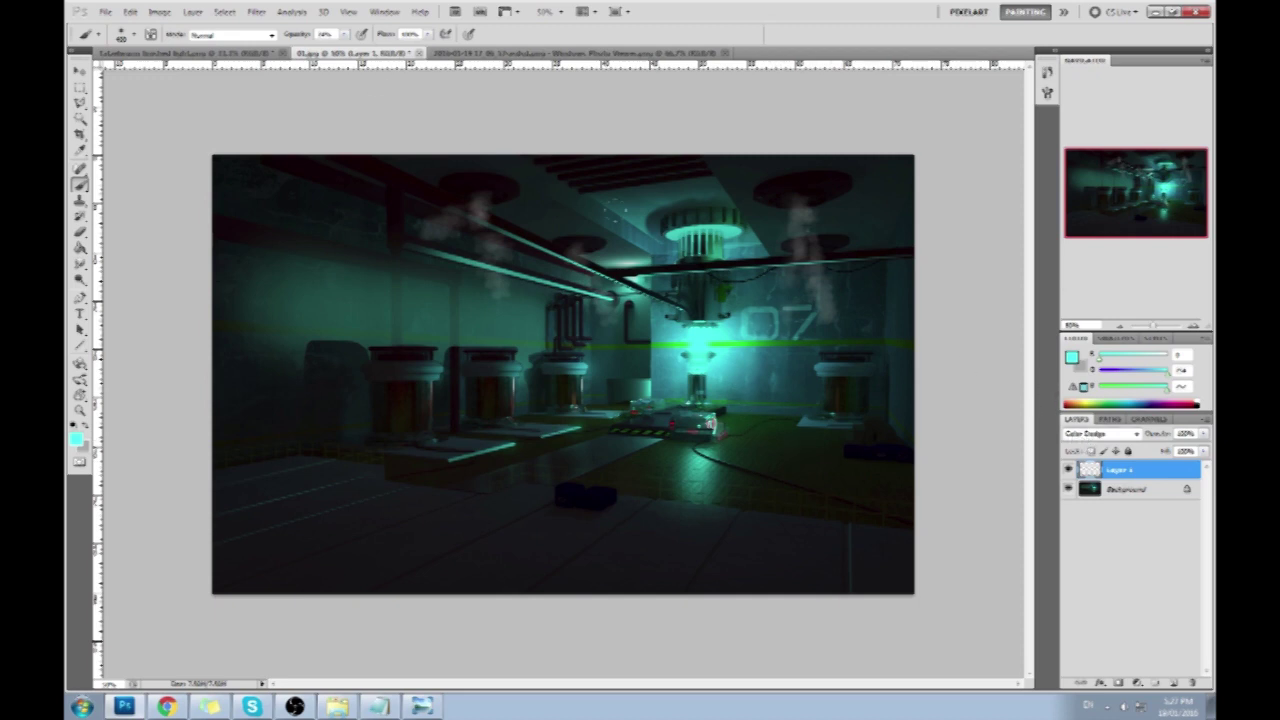
key("m")
right_click(710, 298)
left_click(762, 285)
key("b")
- Lower the brush opacity and paint a soft cyan reflection on the floor below the far-right tank
left_click_drag(340, 48, 332, 49)
left_click(949, 249)
mouse_move(822, 470)
left_mouse_down()
mouse_move(800, 441)
mouse_move(862, 490)
mouse_move(770, 410)
left_mouse_up()
key("ctrl+z")
mouse_move(790, 456)
left_mouse_down()
mouse_move(835, 500)
mouse_move(830, 528)
left_mouse_up()
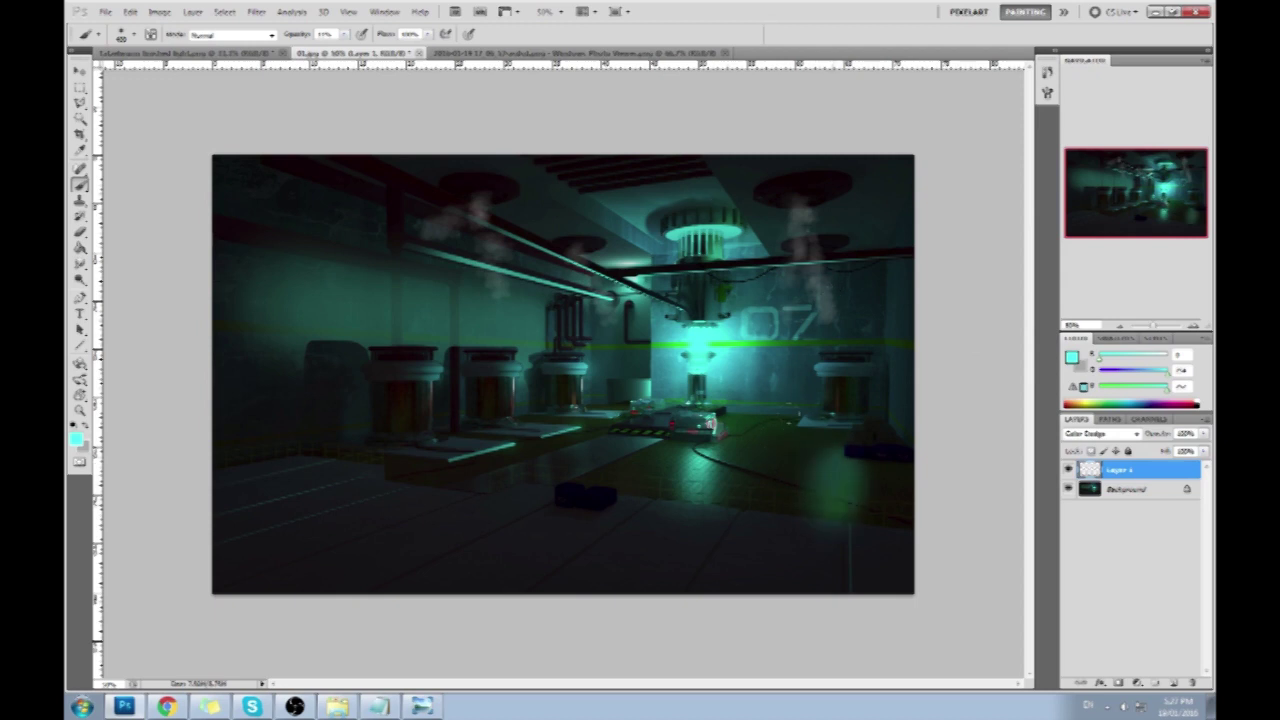
- Fade the new floor reflection with a large Eraser and return to the Brush tool
key("e")
left_click(843, 468)
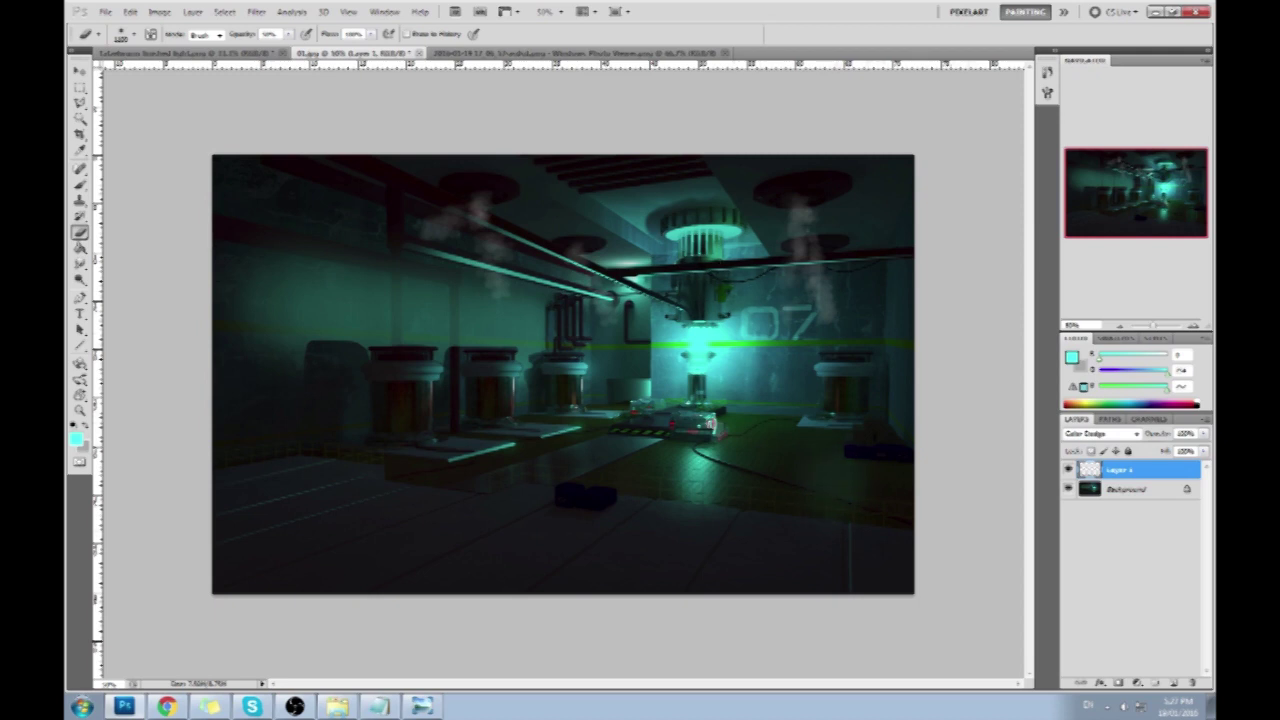
key("b")
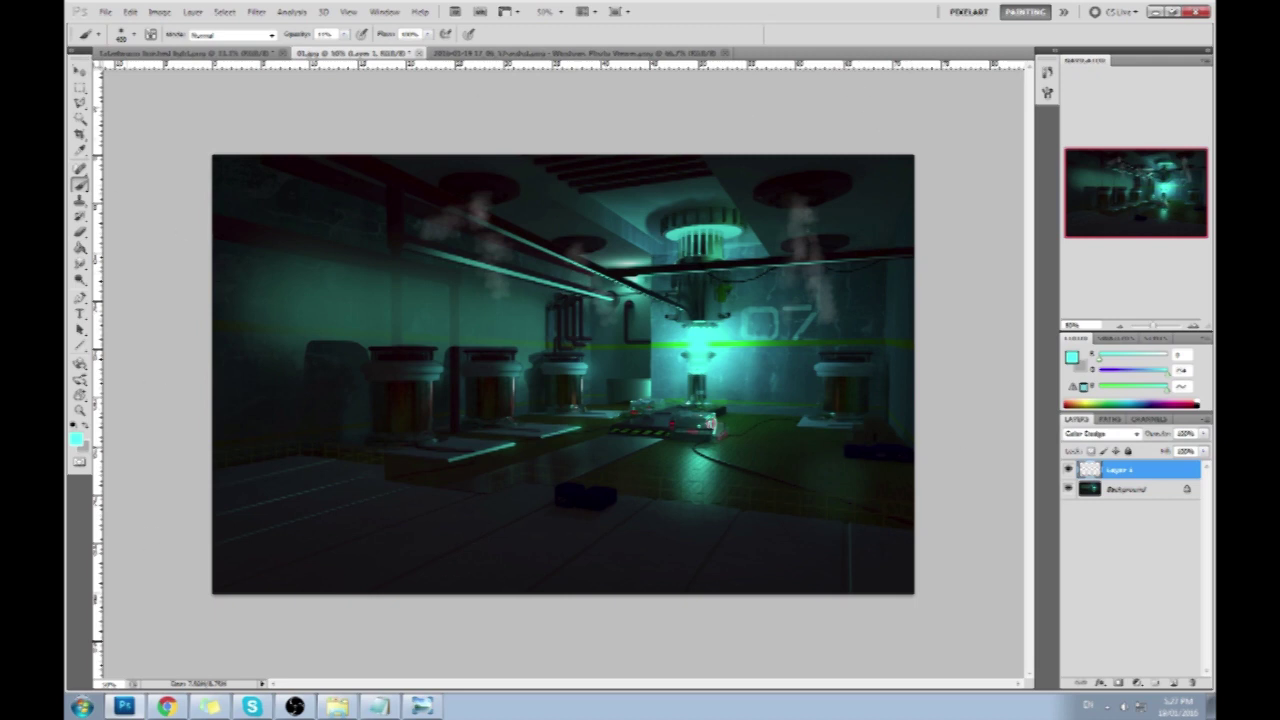
- Outline the foreground floor plank directly below the reactor with the Polygonal Lasso tool
right_click(84, 106)
left_click(120, 102)
right_click(78, 104)
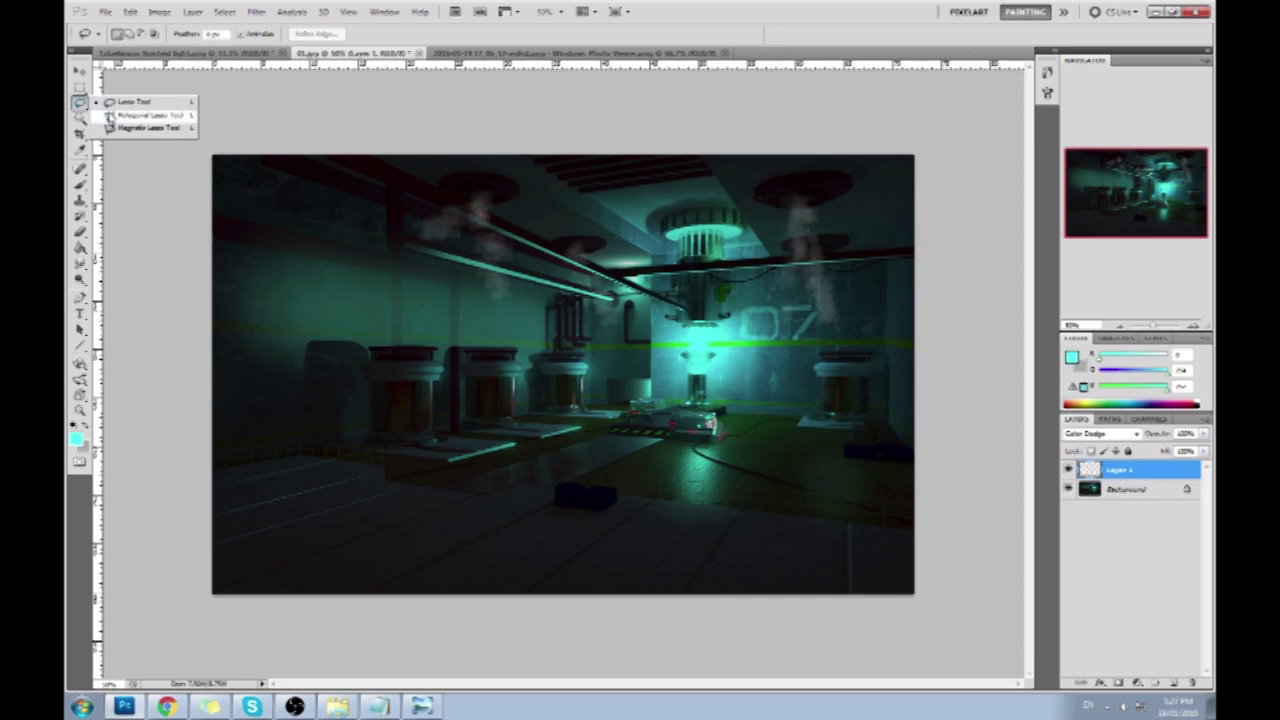
left_click(655, 502)
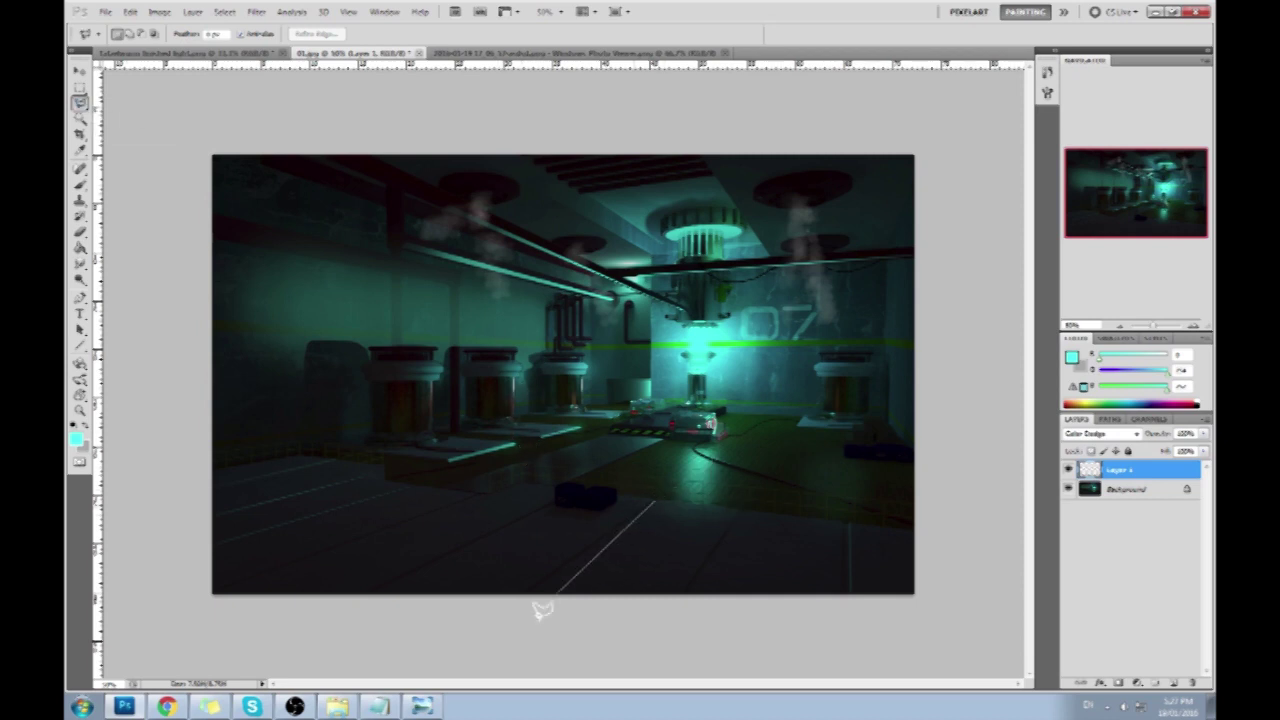
left_click(486, 624)
left_click(646, 626)
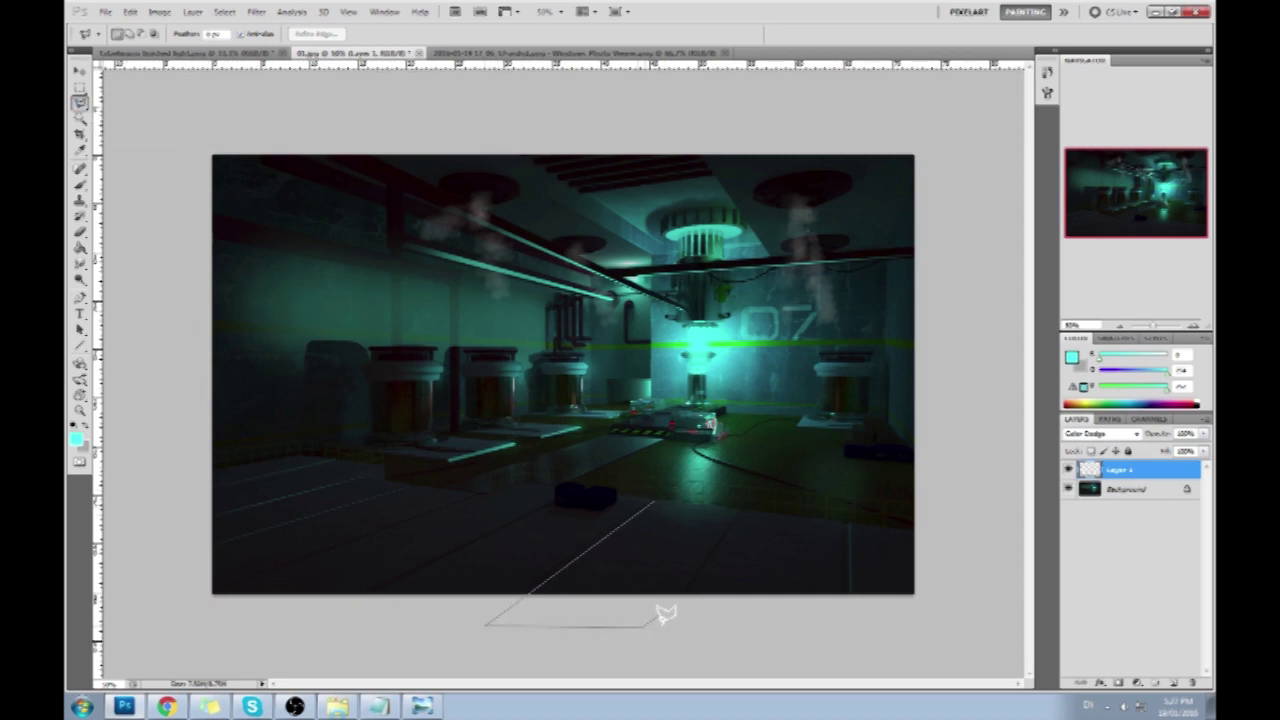
left_click(738, 508)
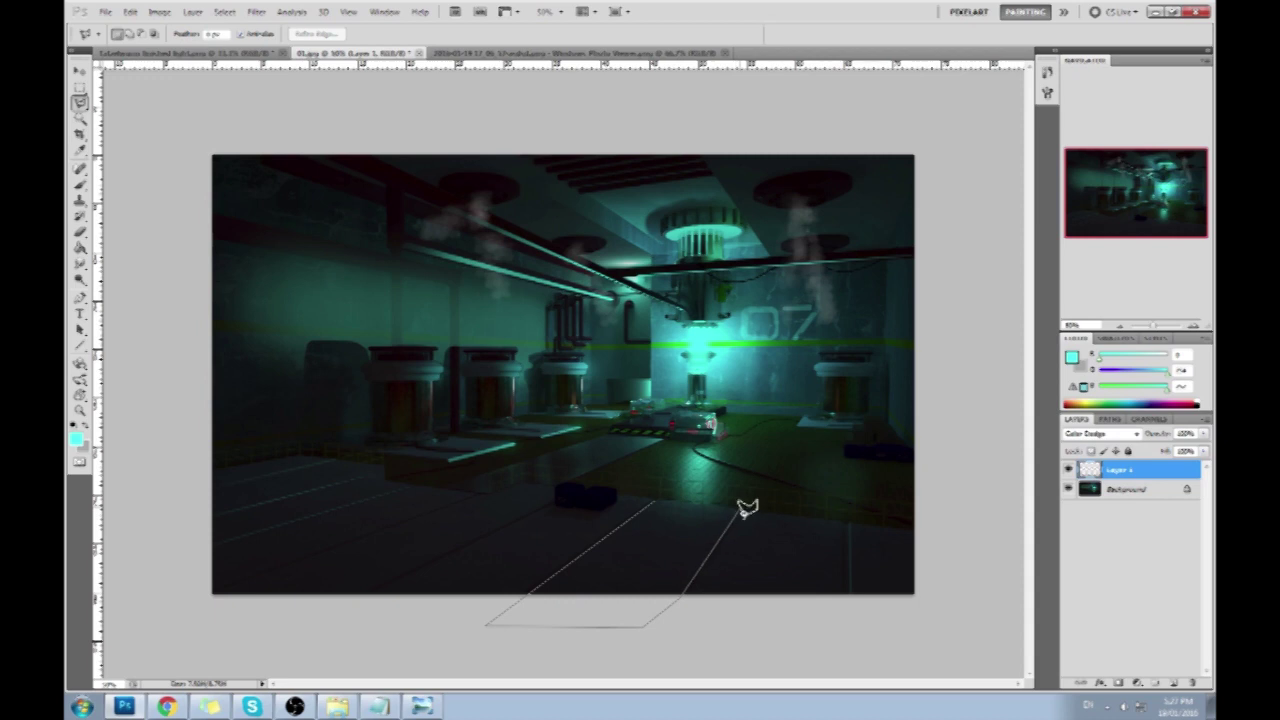
left_click(668, 500)
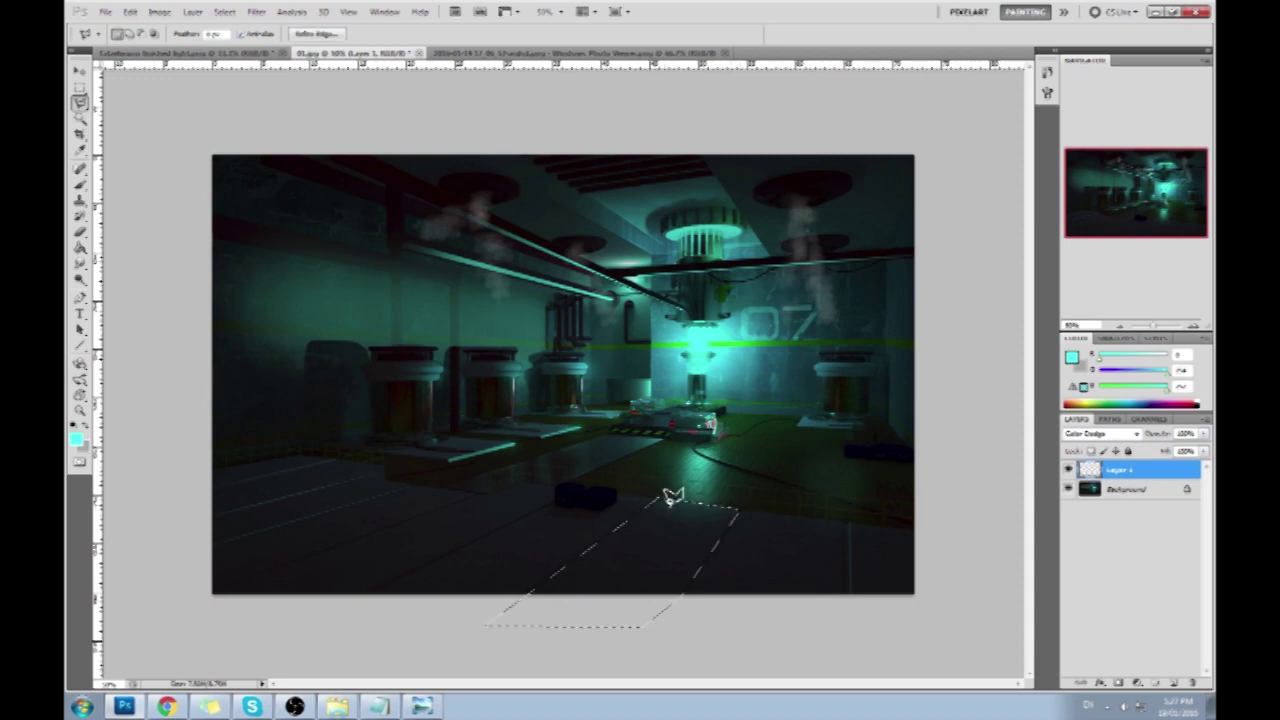
- Add the two foreground floor planks on the right to the selection, leaving the seams between them unselected
key("shift")
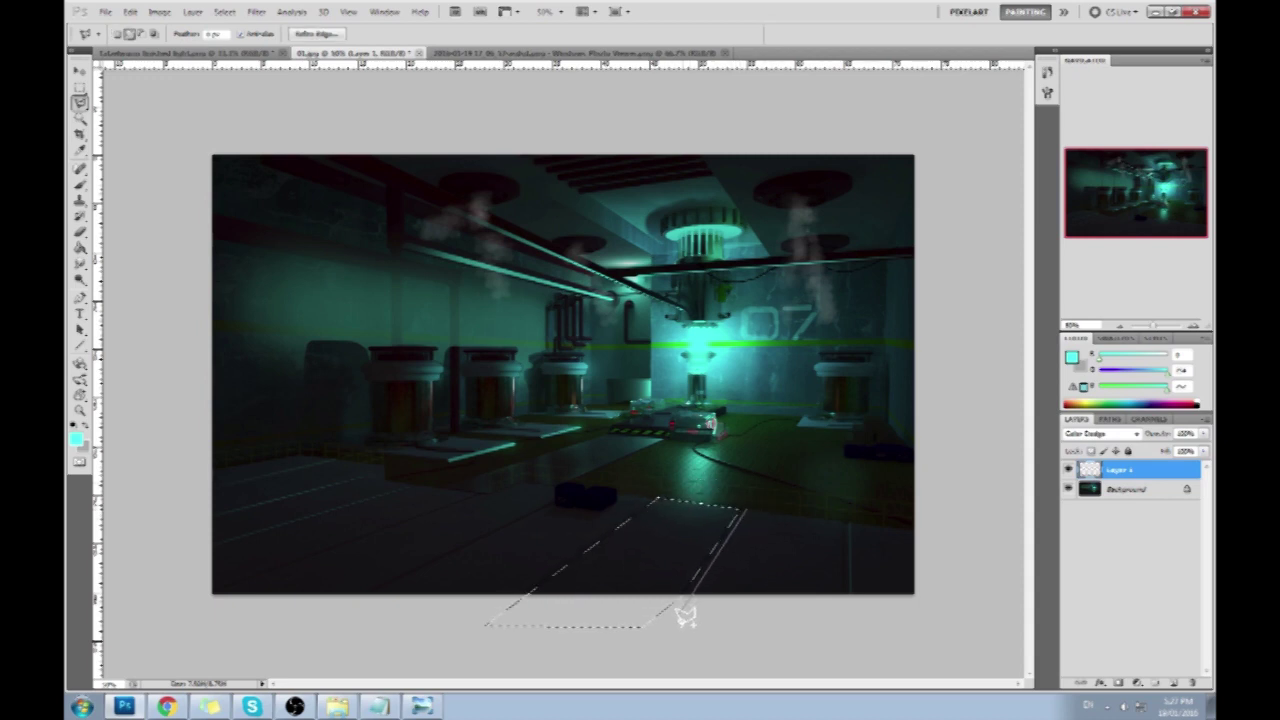
left_click(678, 614)
left_click(842, 603)
double_click(760, 510)
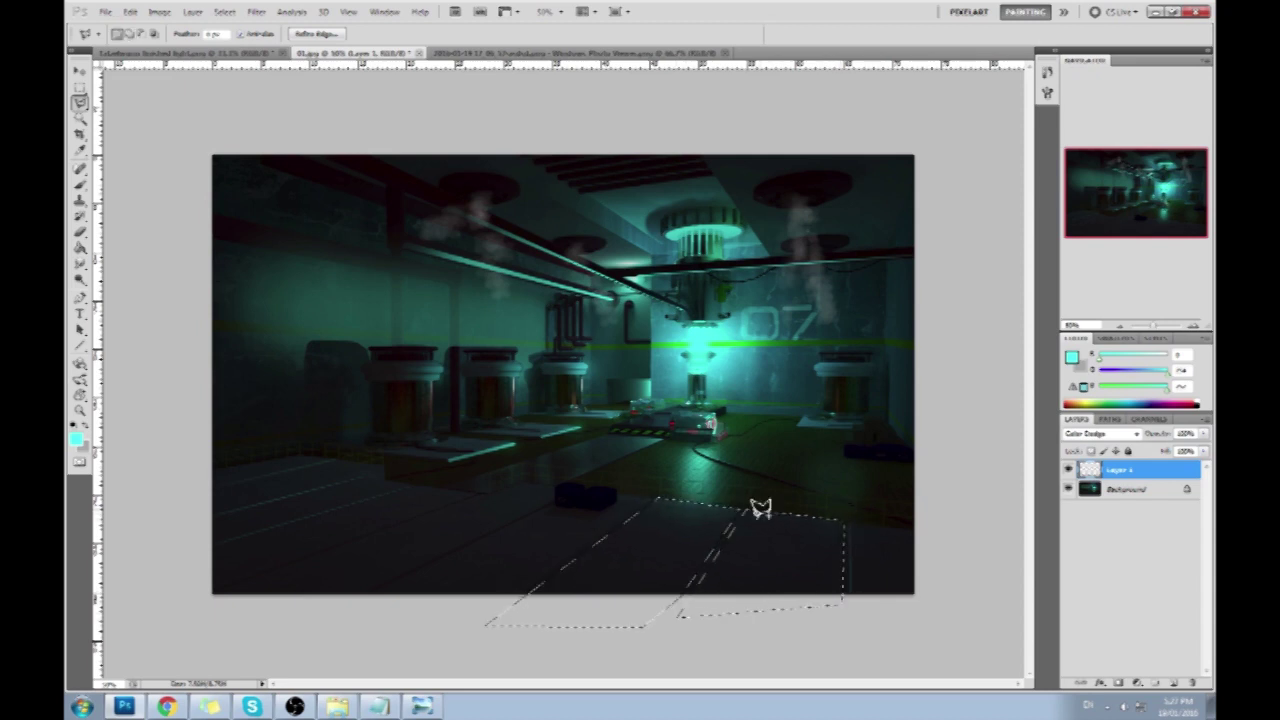
left_click(852, 613)
left_click(913, 606)
left_click(853, 518)
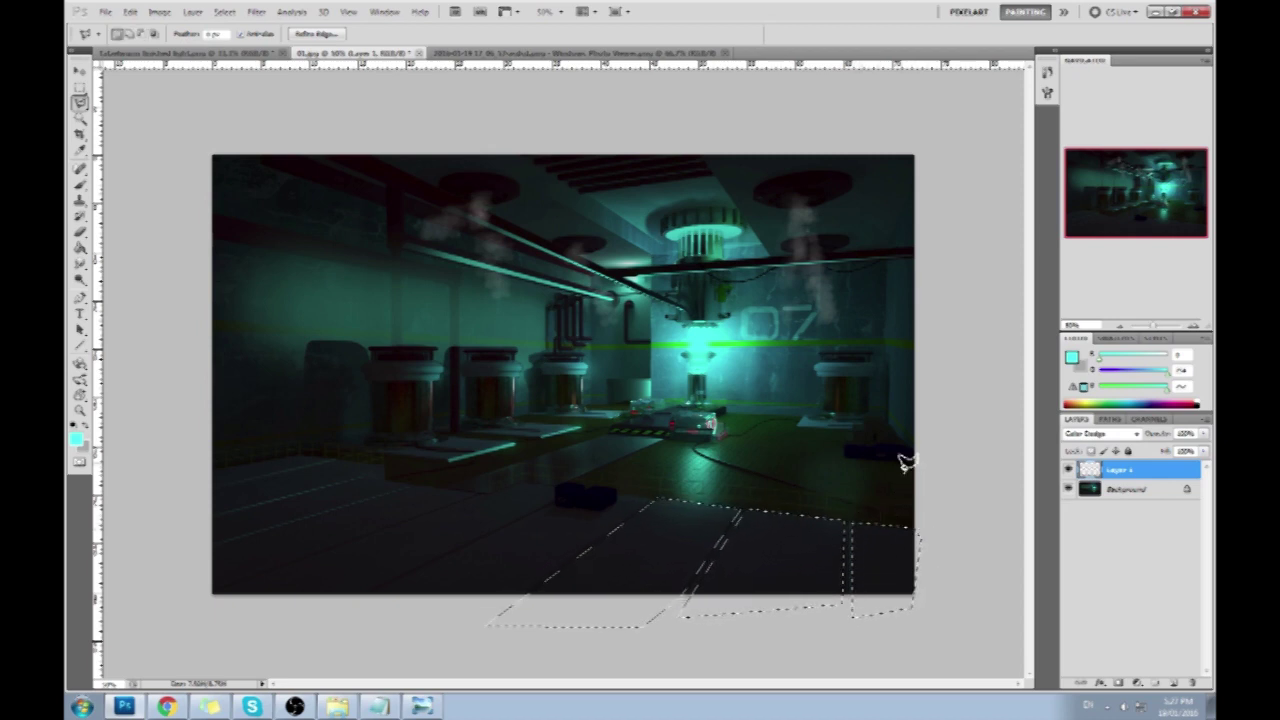
- Extend the selection with the foreground floor planks toward the lower-left corner of the image, keeping the seams excluded
left_click(456, 640)
left_click(374, 596)
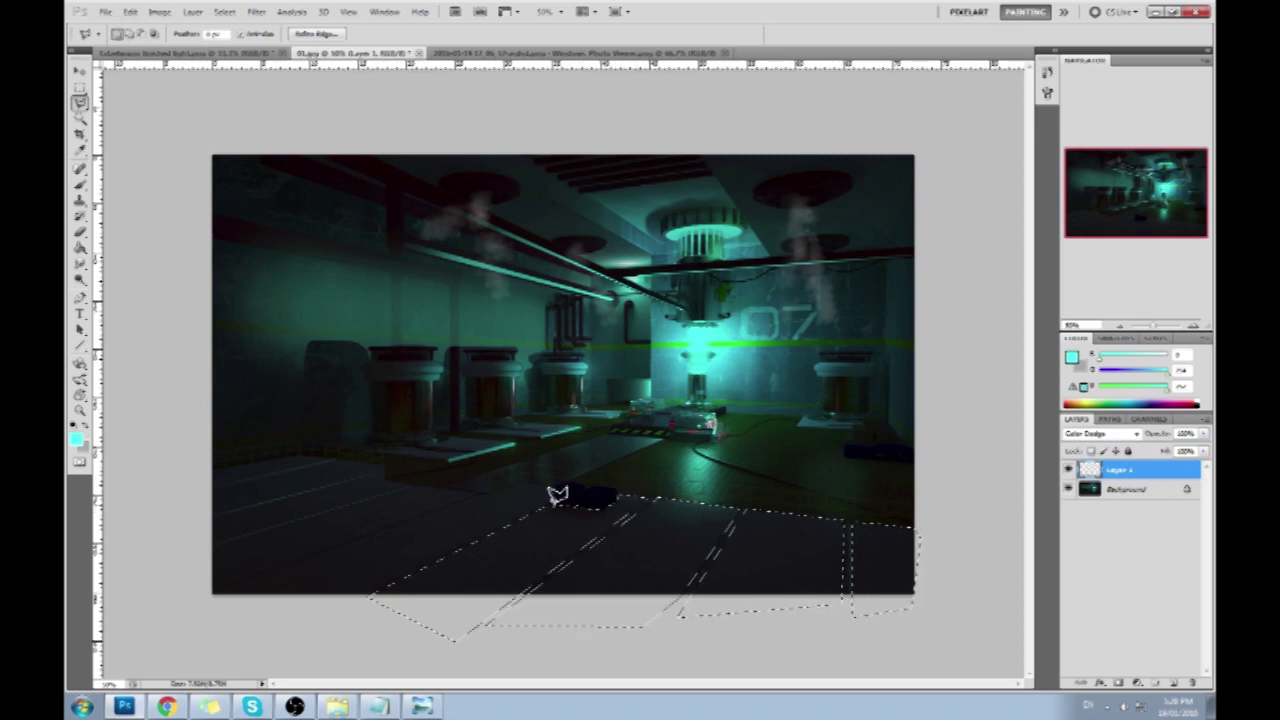
left_click(310, 616)
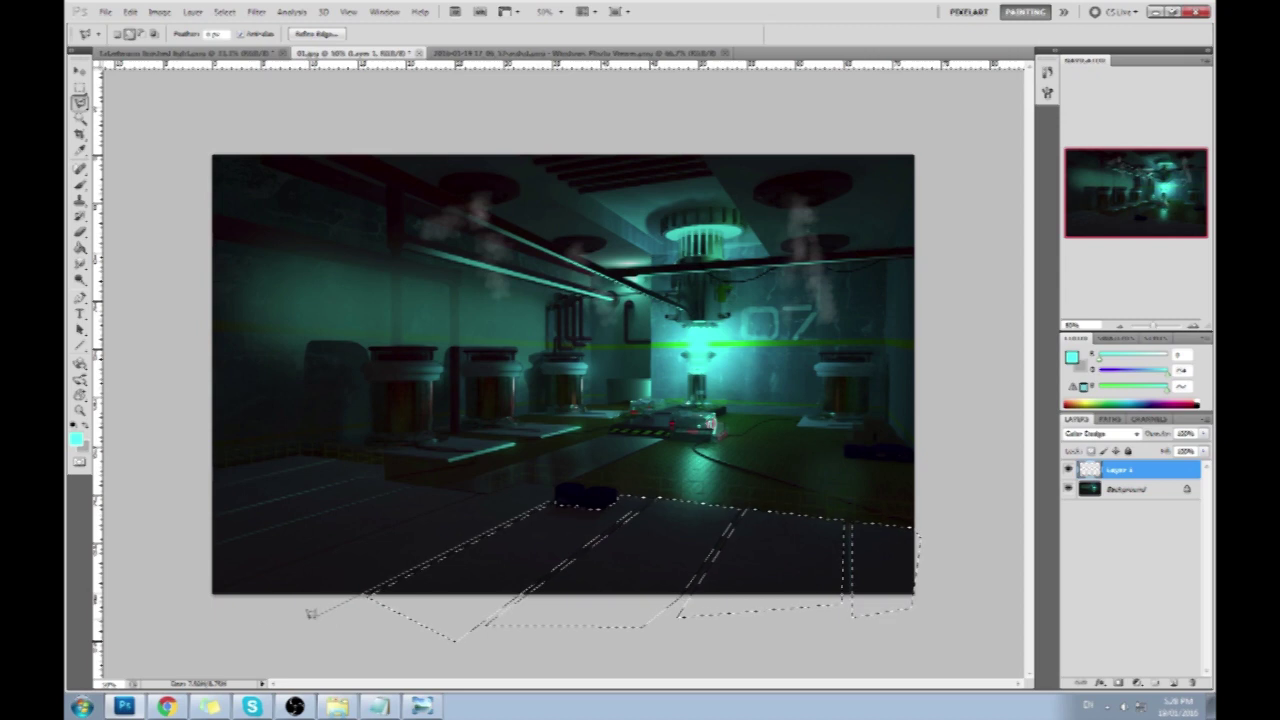
left_click(214, 593)
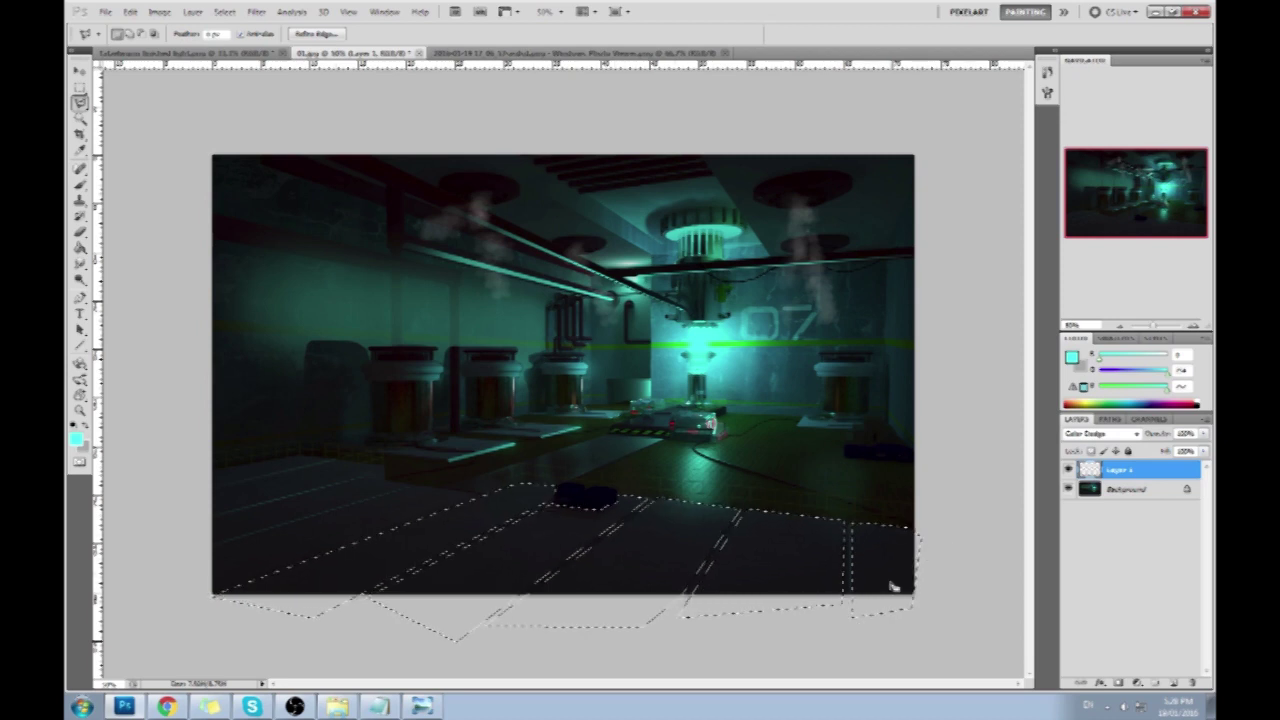
- Finish the floor plank selection, clear its outline from view and add a new layer above the Color Dodge layer
key("shift")
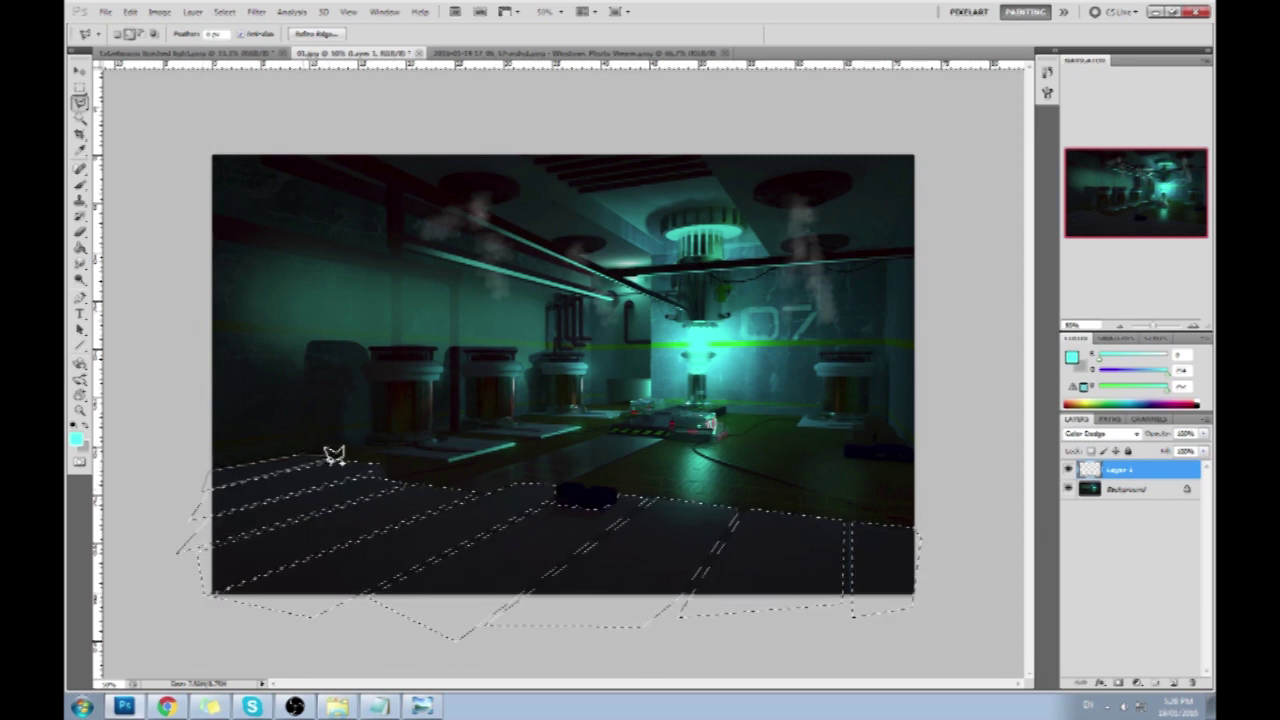
key("b")
key("ctrl+d")
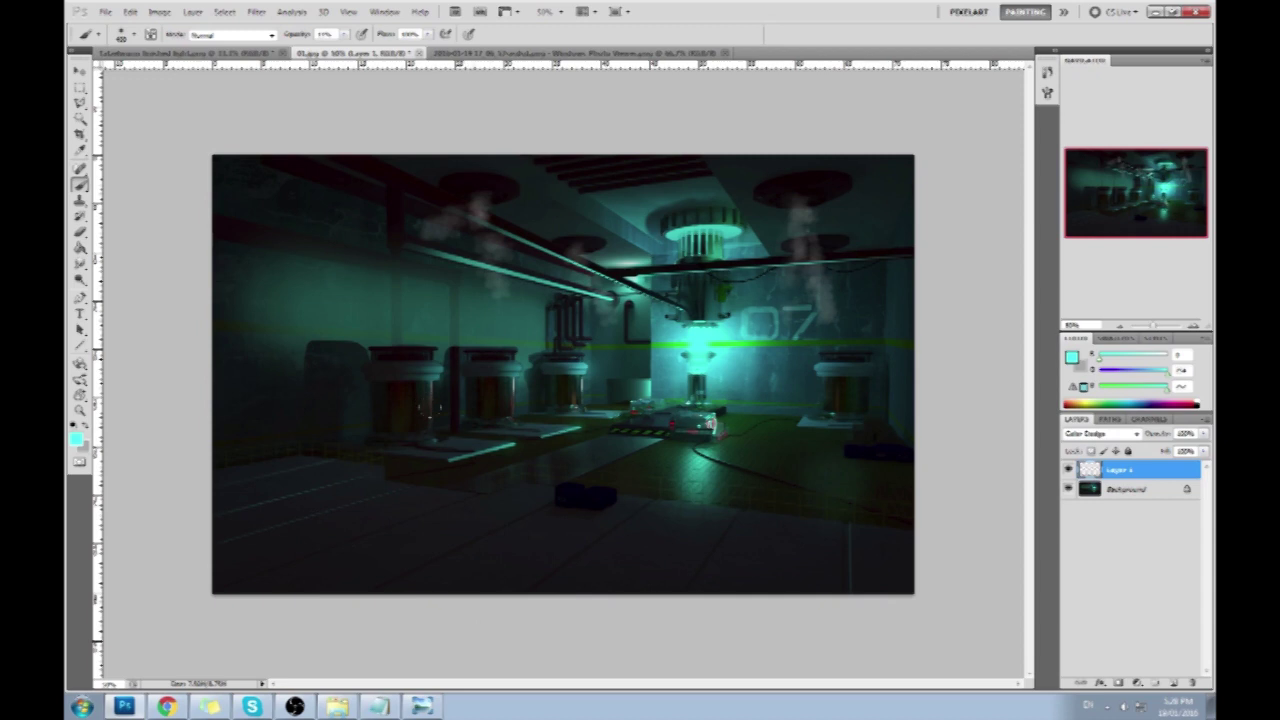
left_click(1173, 682)
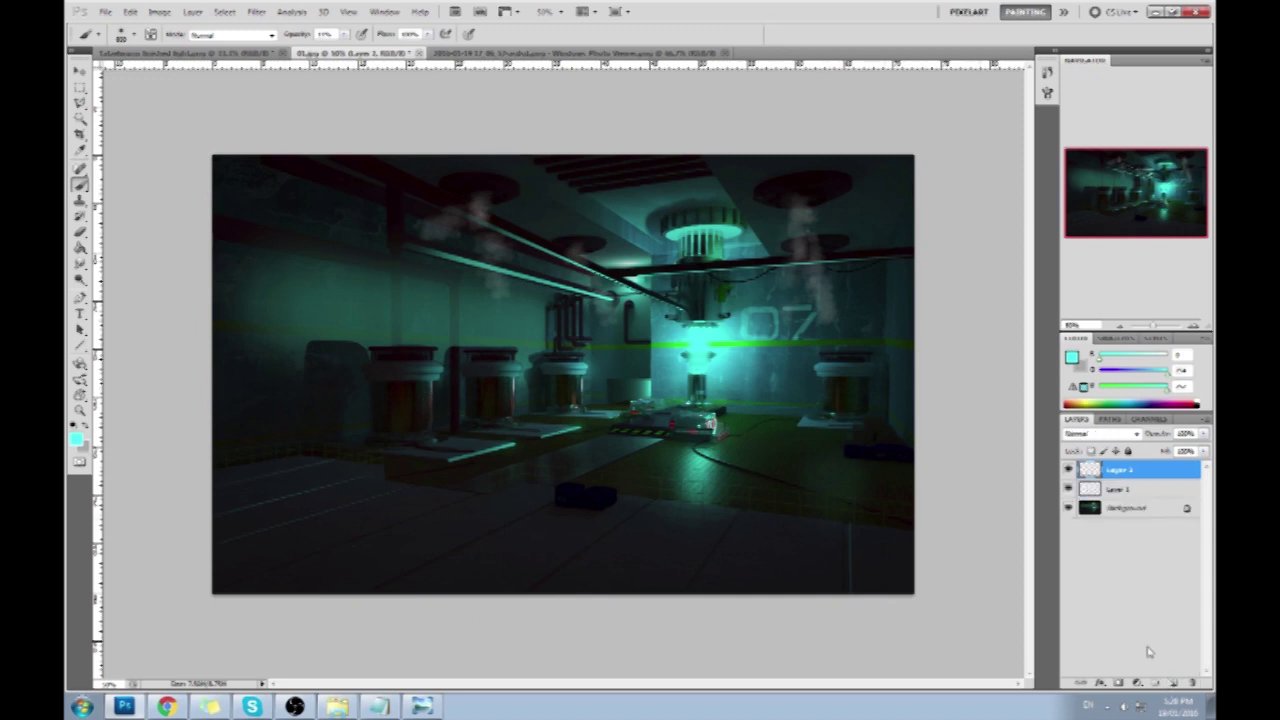
- Enlarge the brush and pick a bright saturated cyan from the reactor core as the foreground colour
key("ctrl+minus")
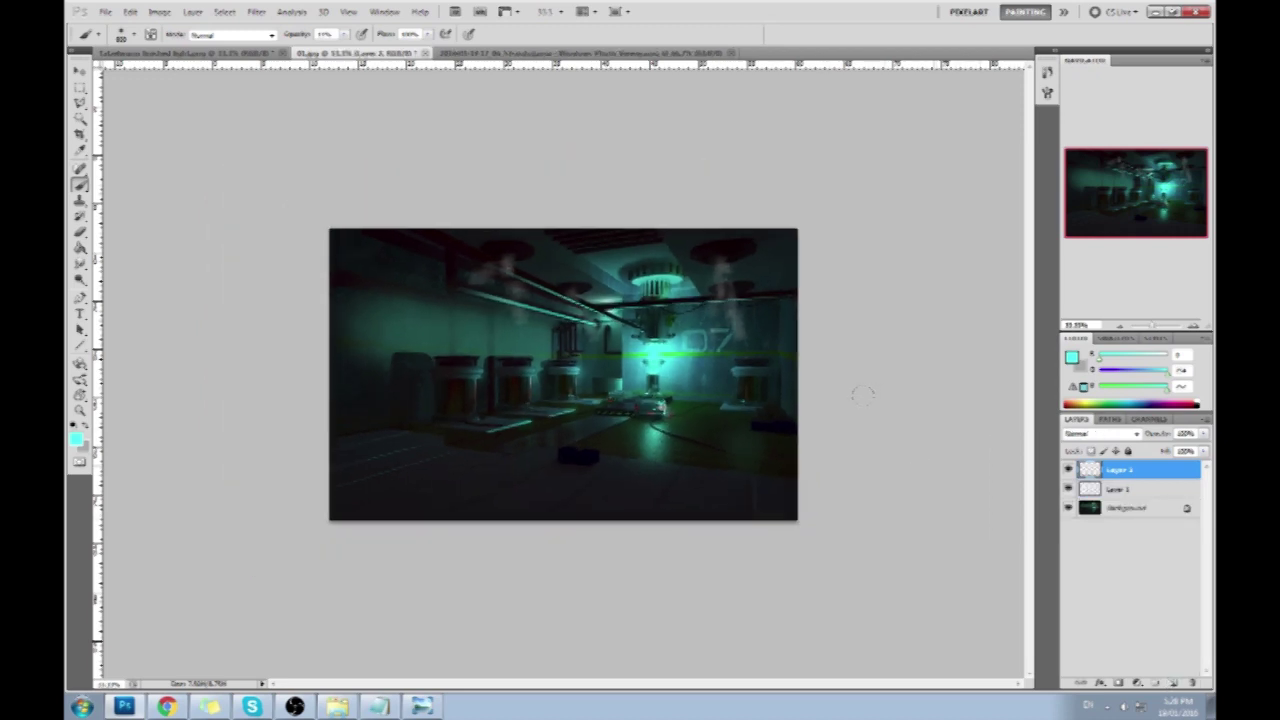
key("bracketright")
key("bracketright")
left_click(656, 350, "alt")
left_click(654, 349, "alt")
left_click(655, 349, "alt")
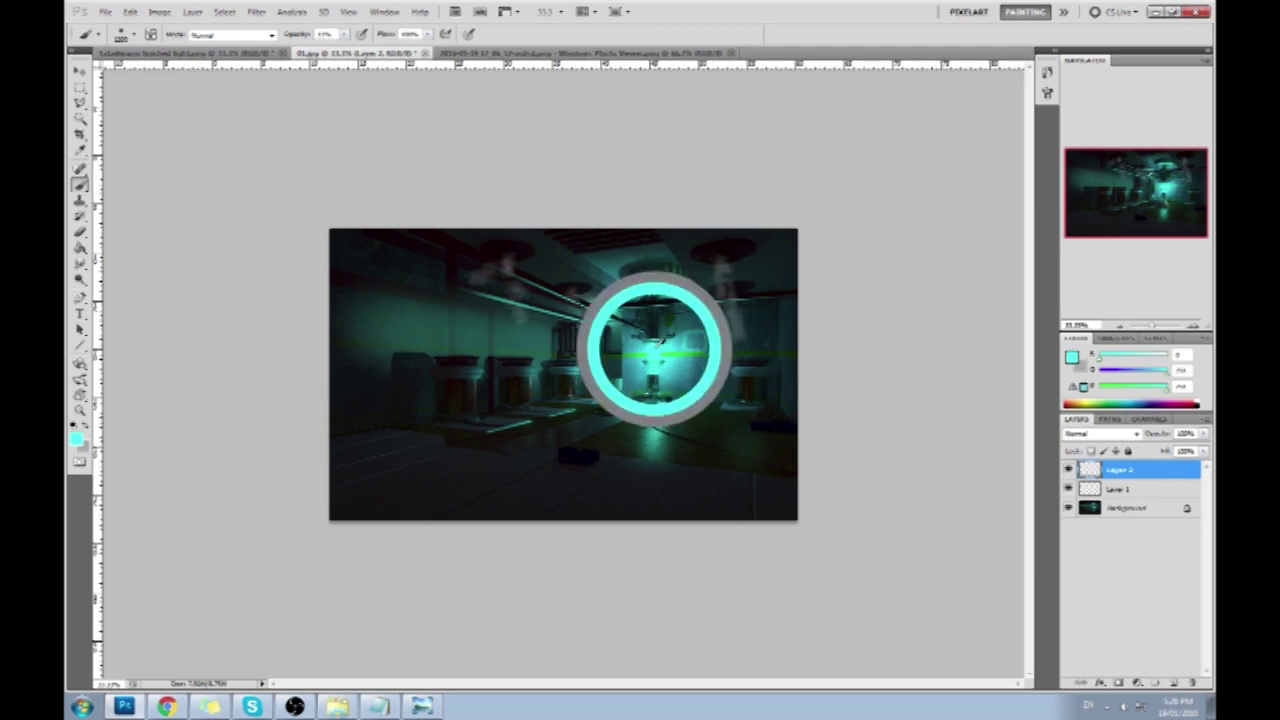
left_click(1071, 359)
left_click(902, 341)
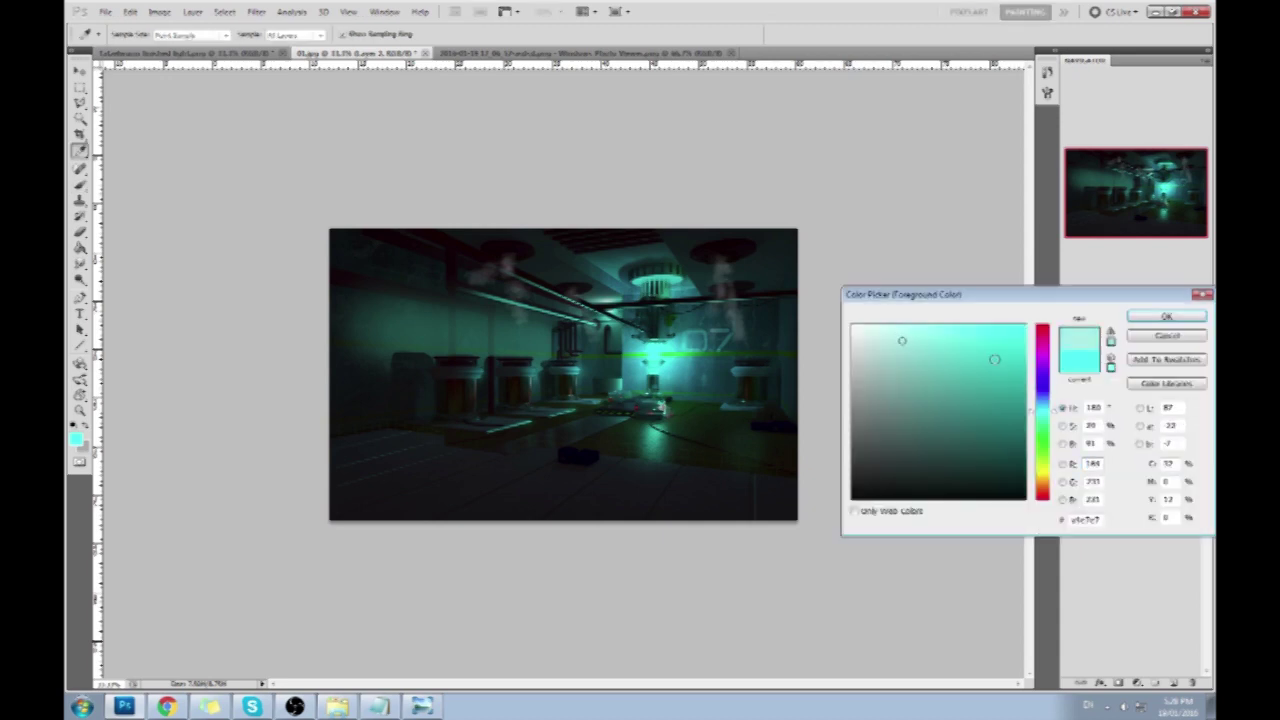
left_click(658, 341)
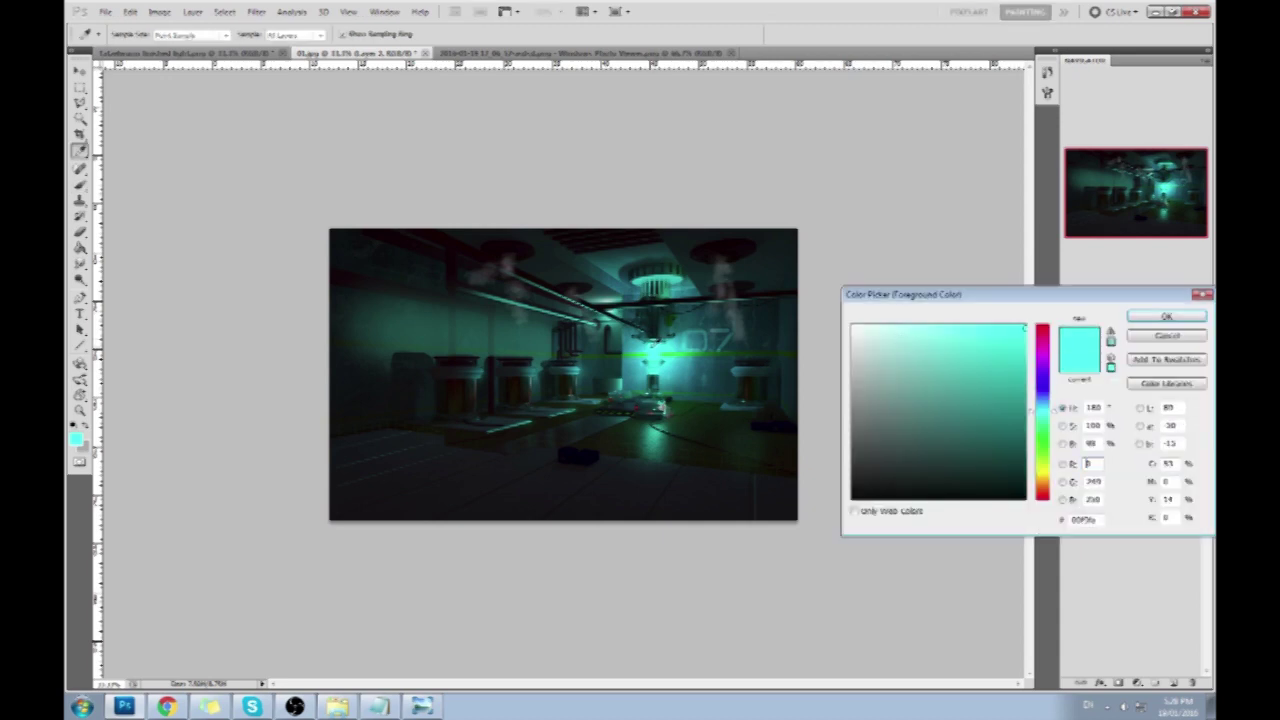
left_click(1140, 316)
key("b")
- Paint a faint cyan glow across the selected foreground floor planks with the Brush at 7% opacity
left_click_drag(346, 55, 340, 55)
left_click_drag(750, 495, 440, 490)
key("ctrl+z")
mouse_move(730, 490)
left_mouse_down()
mouse_move(600, 486)
mouse_move(440, 455)
left_mouse_up()
key("ctrl+z")
key("ctrl+shift+z")
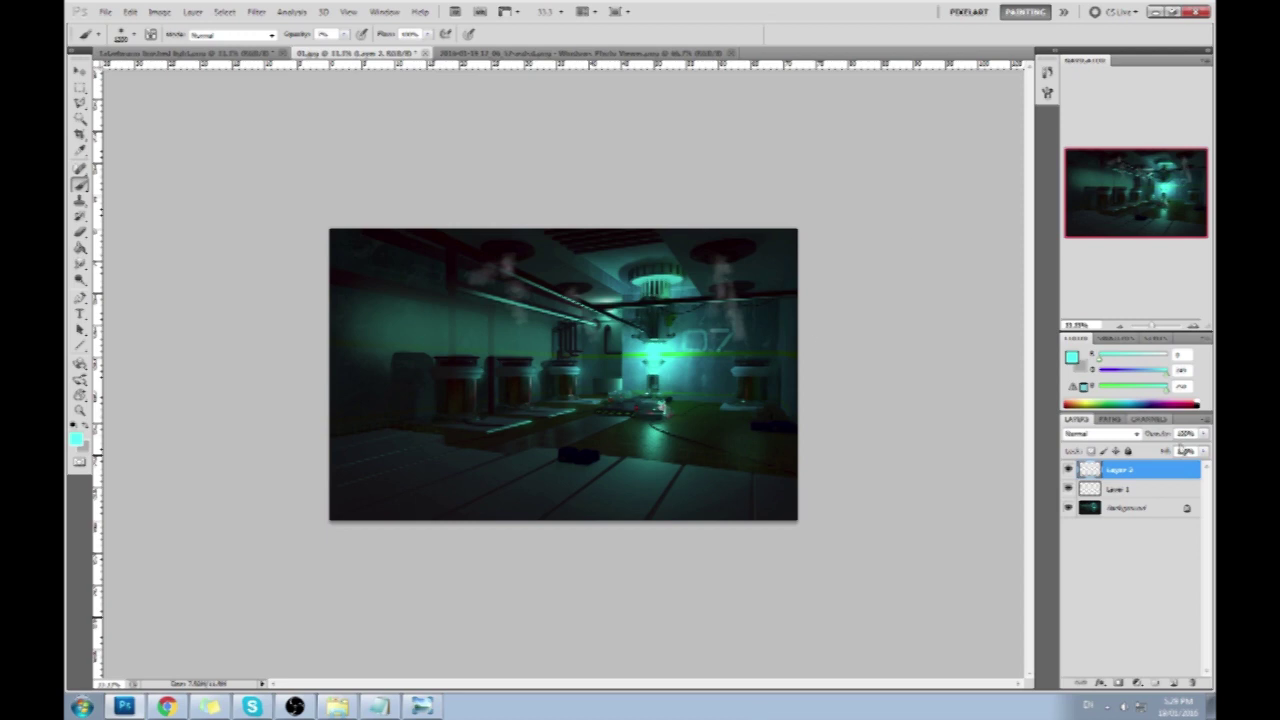
- Lower the fill of the floor glow layer and compare the floor with and without it
left_click_drag(1203, 451, 1181, 470)
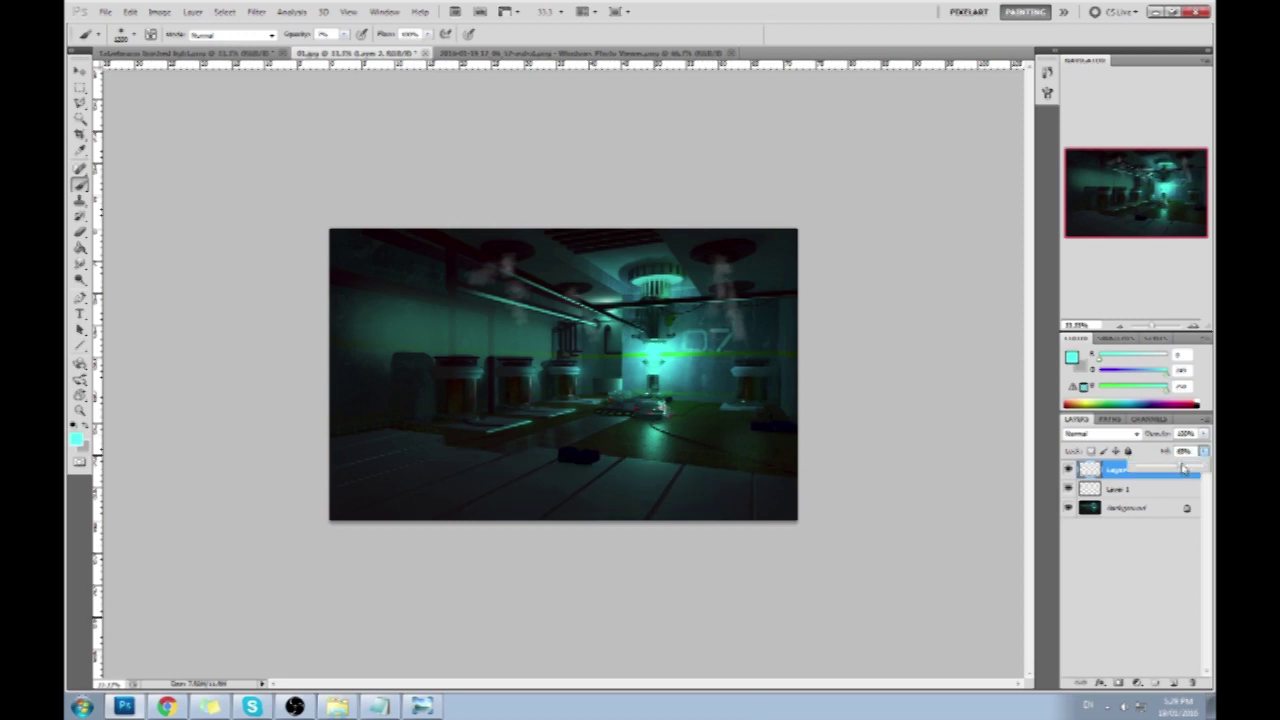
left_click(1068, 469)
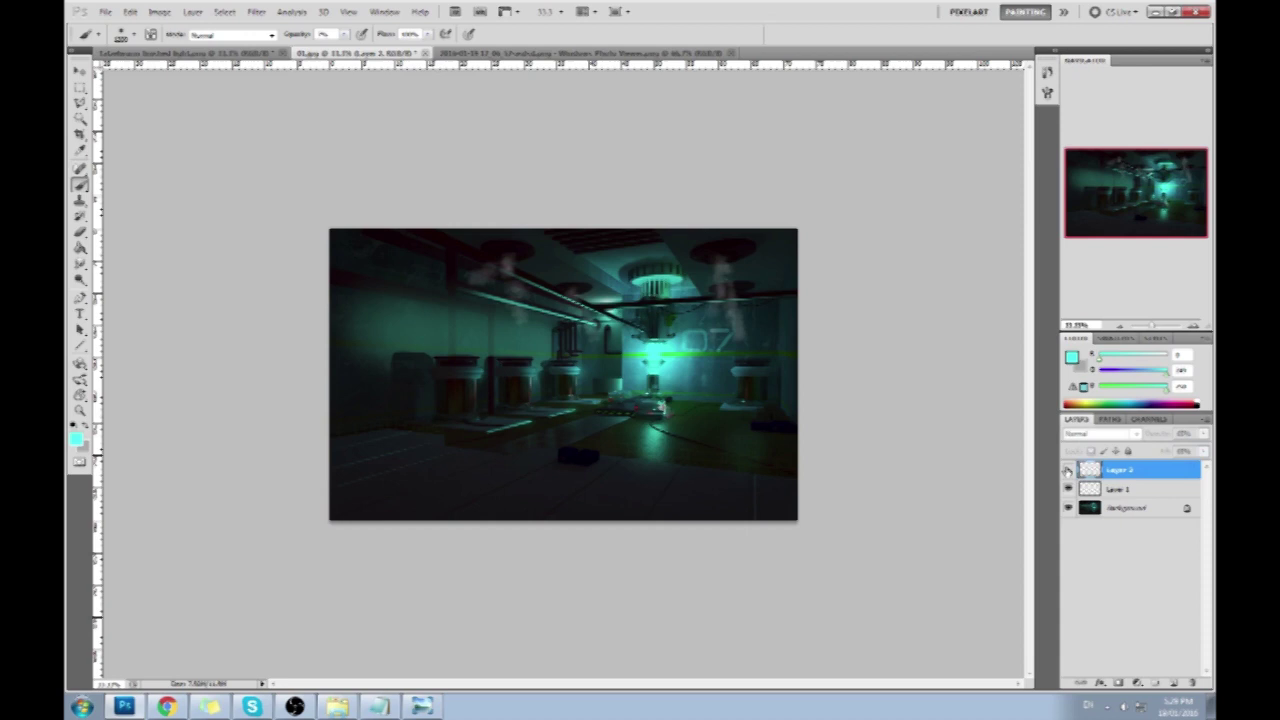
left_click(1068, 469)
left_click(1068, 470)
left_click(1068, 470)
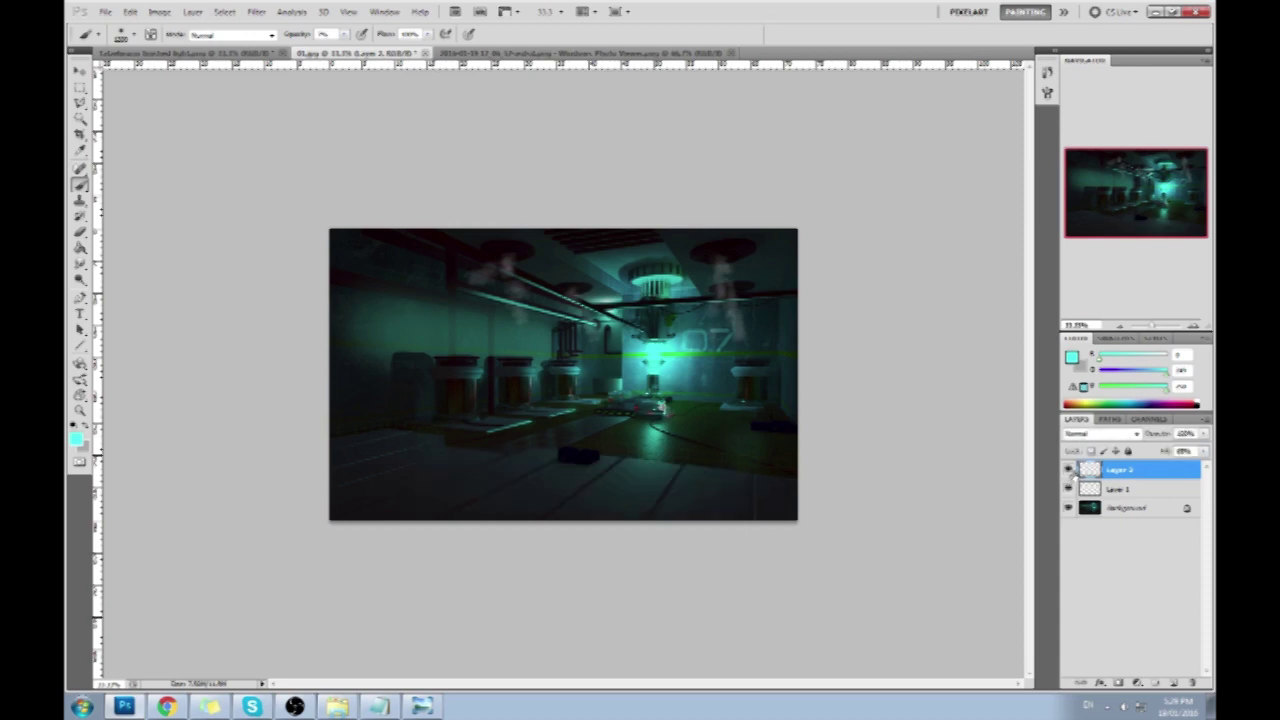
left_click(1068, 470)
- Flatten the floor glow layers into the background
right_click(1140, 495)
left_click(1100, 464)
right_click(1118, 471)
left_click(1123, 448)
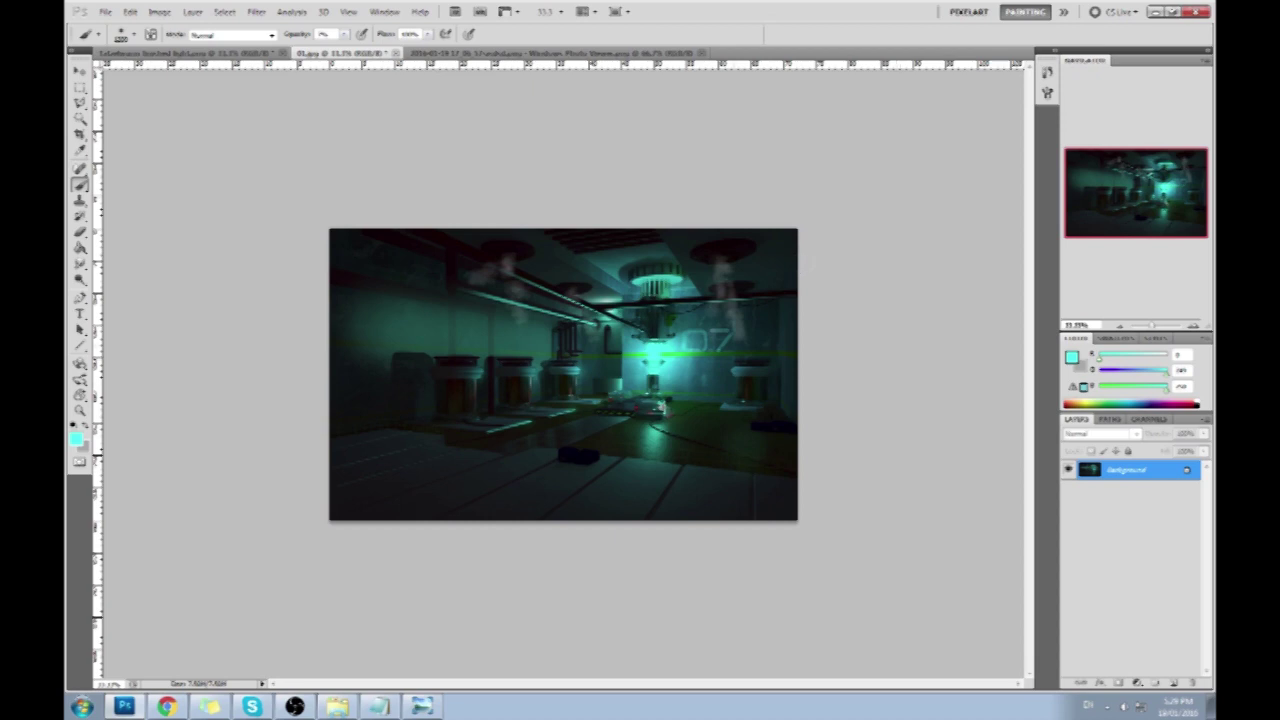
- Outline the recessed wall panel between the wall pipes and the reactor with the Polygonal Lasso tool
key("ctrl+plus")
key("ctrl+plus")
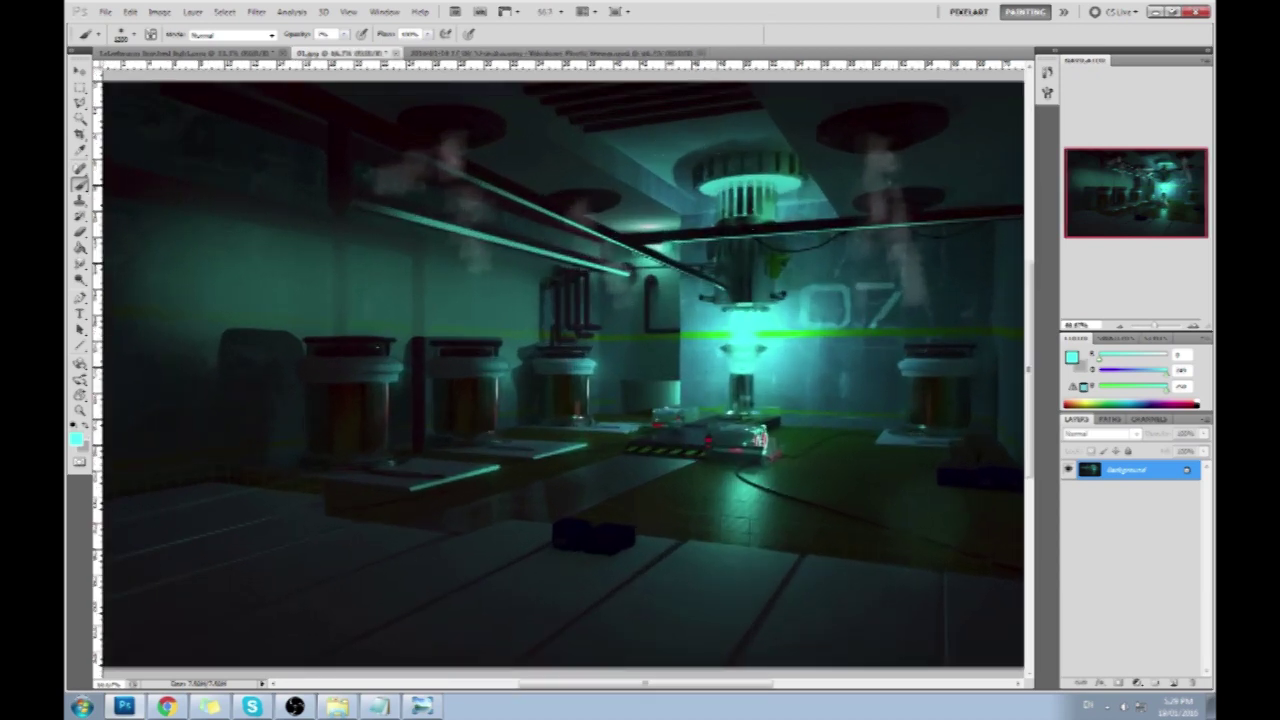
left_click(80, 102)
left_click(125, 118)
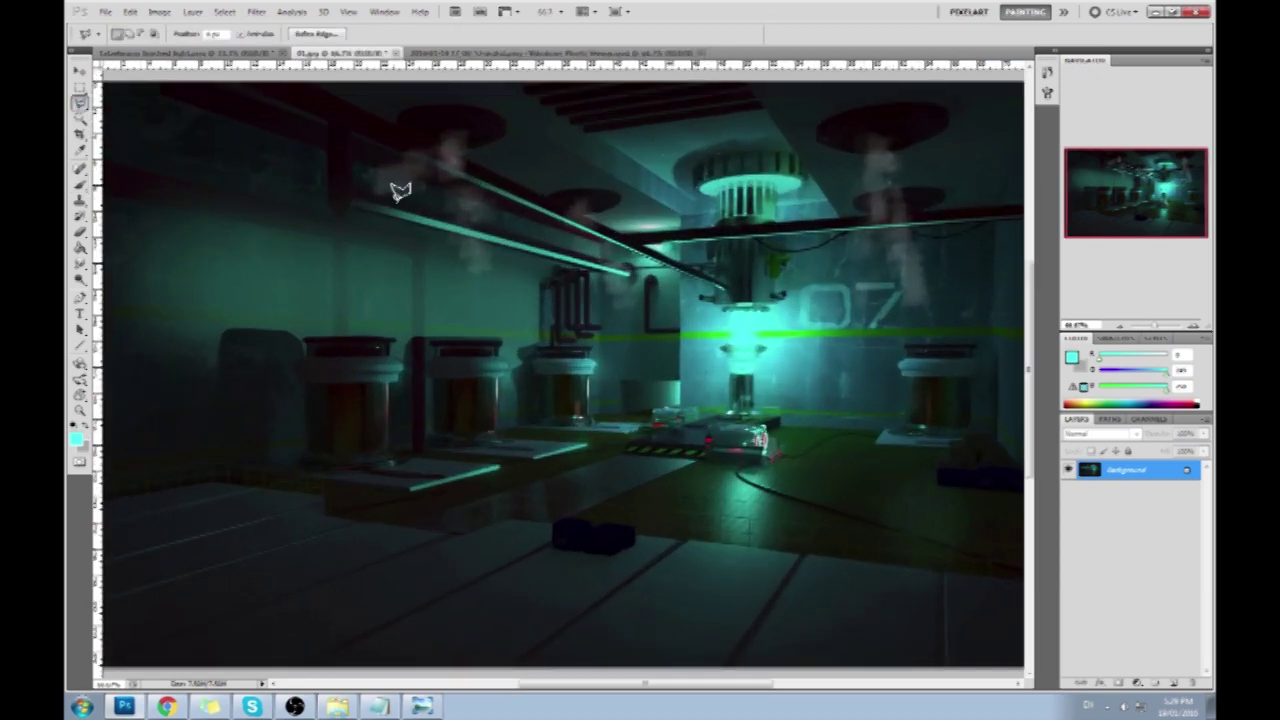
left_click(627, 273)
left_click(632, 377)
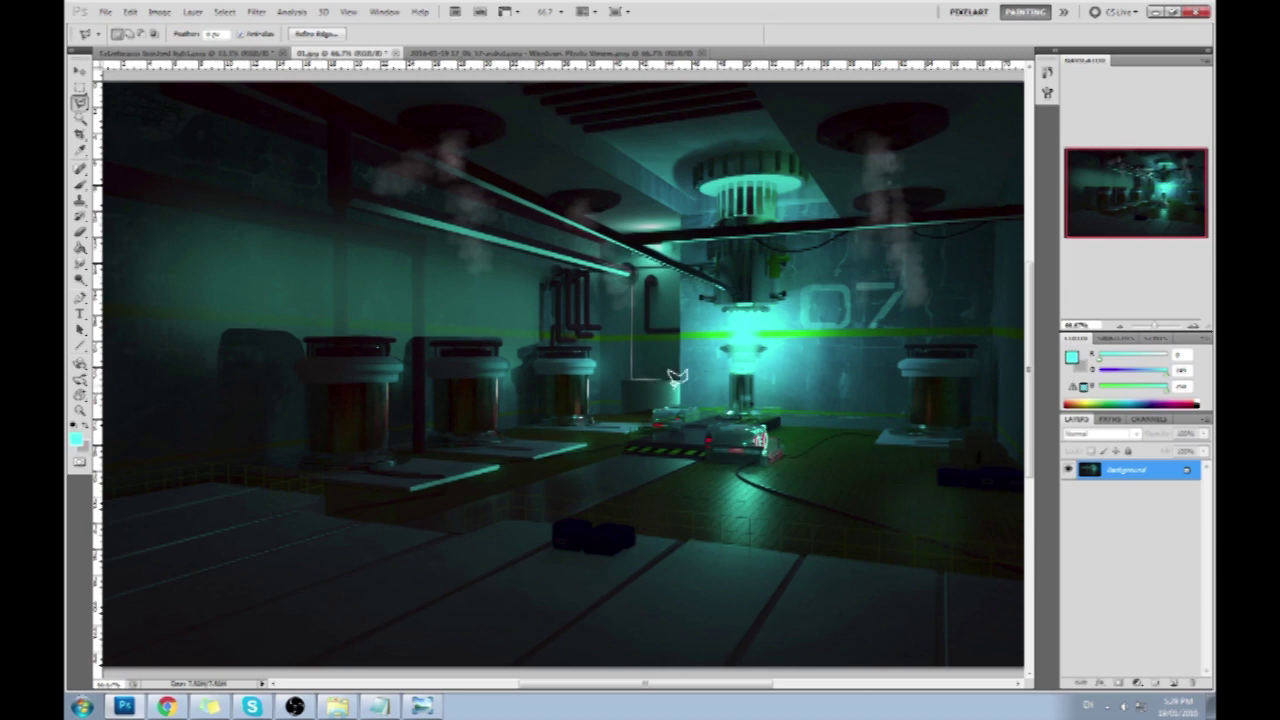
left_click(679, 377)
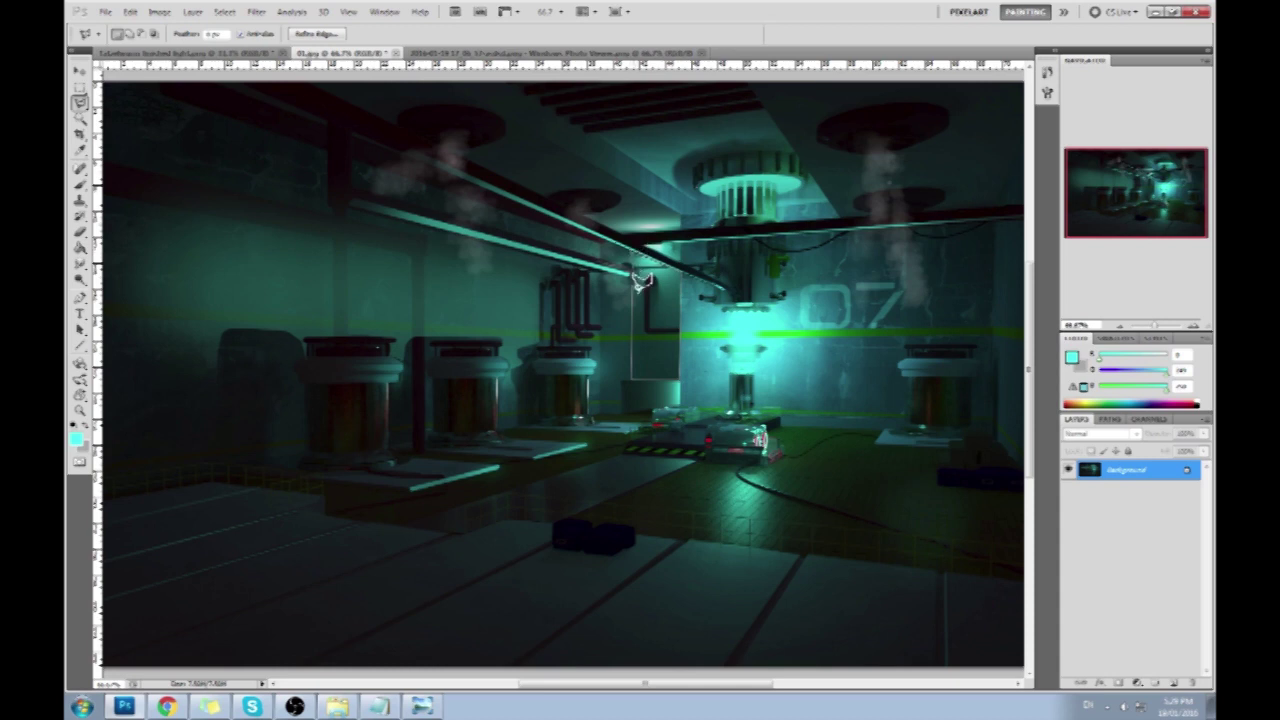
left_click(684, 249)
- Hide the selection outline and shade the wall panel using dark tones sampled from its pipe and surroundings
key("ctrl+h")
key("b")
left_click(655, 320, "alt")
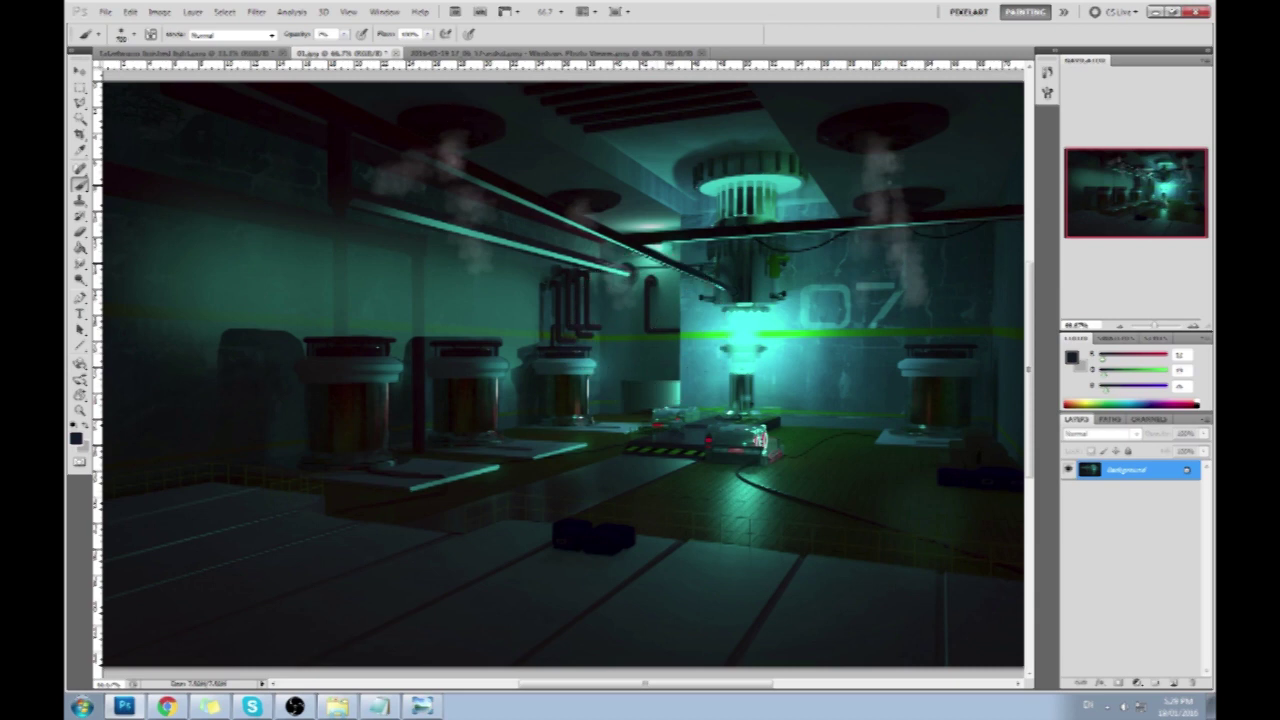
left_click(655, 318, "alt")
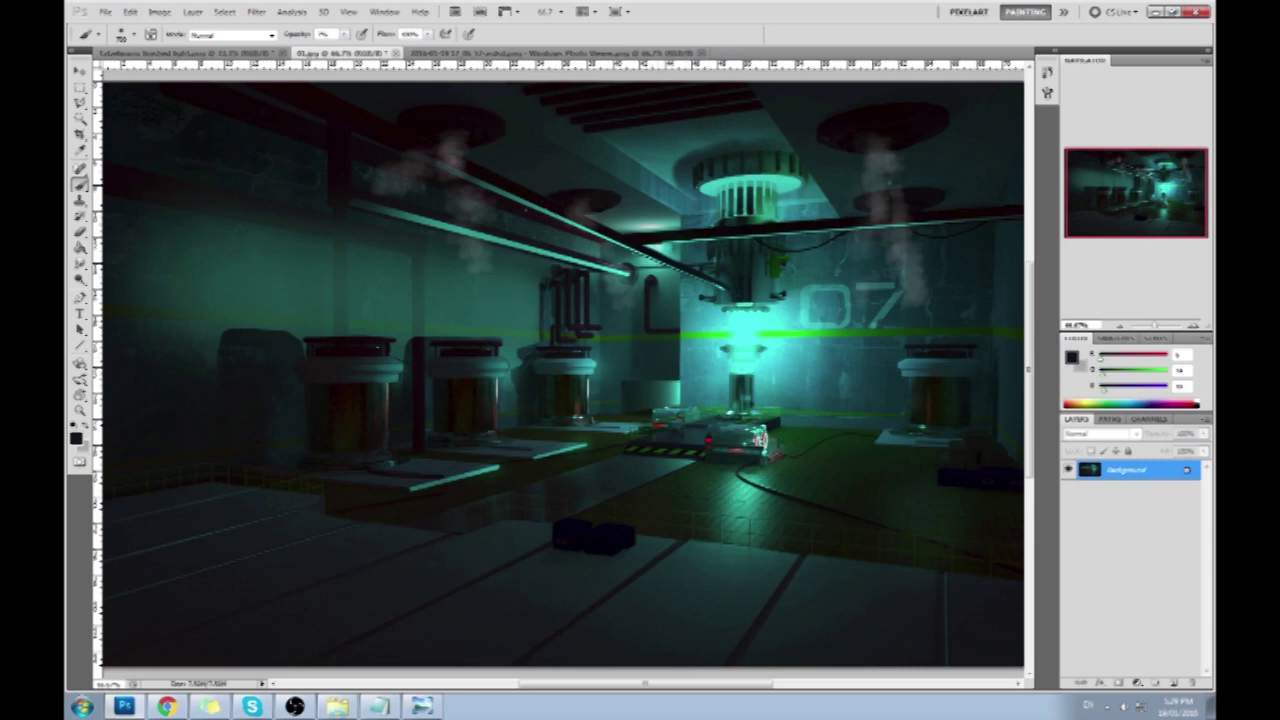
left_click(678, 325, "alt")
left_click(627, 359, "alt")
left_click(772, 315, "alt")
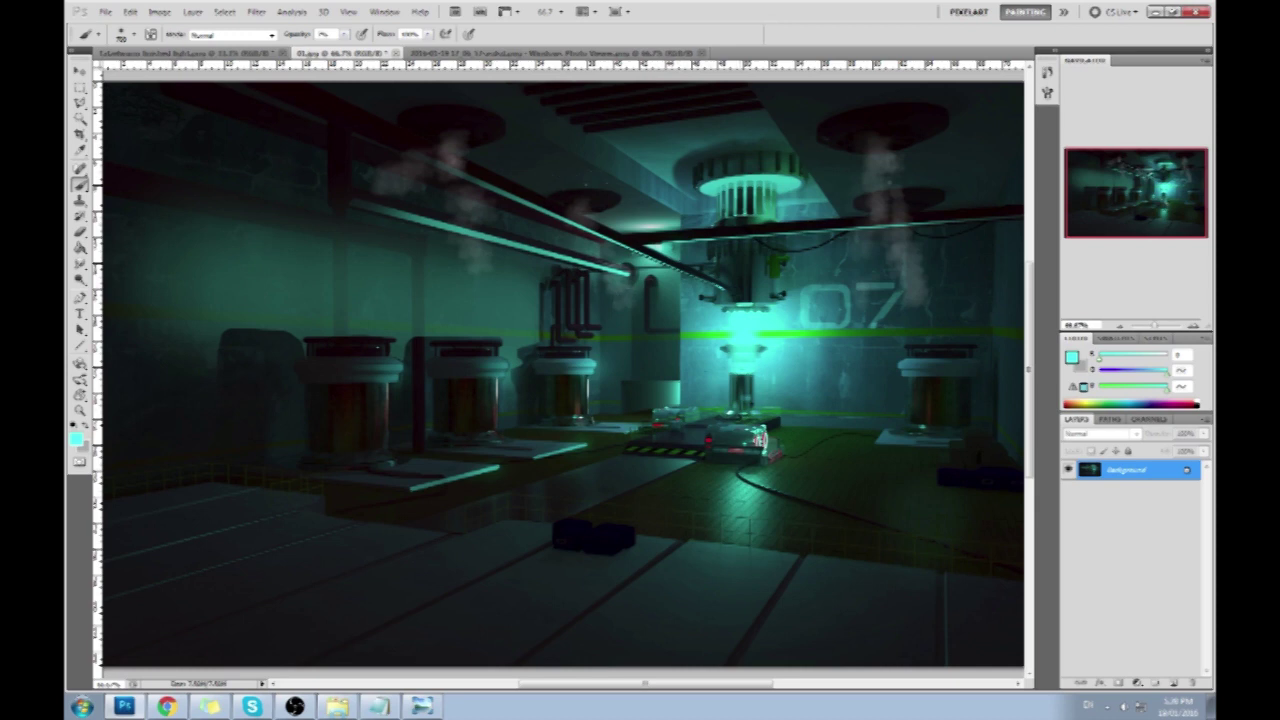
- Invert the panel selection, paint light on the surrounding wall on a new layer, and deselect
key("m")
right_click(661, 319)
left_click(709, 343)
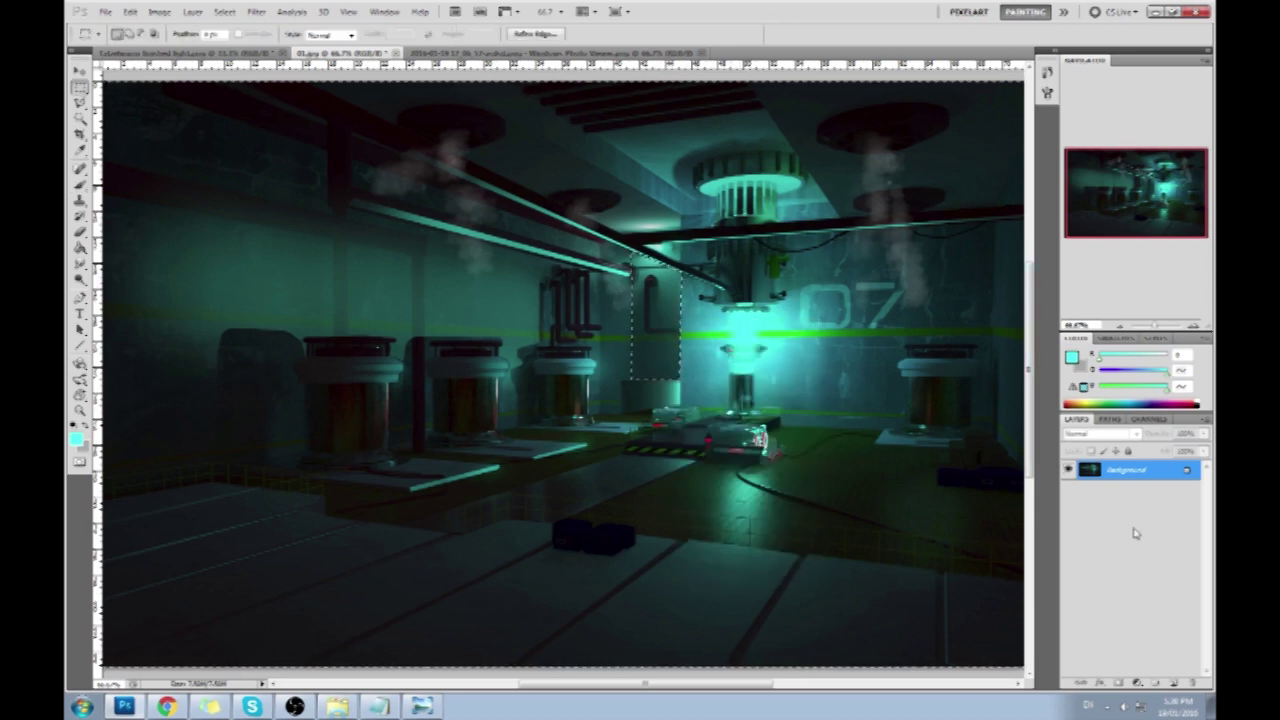
left_click(1173, 682)
key("b")
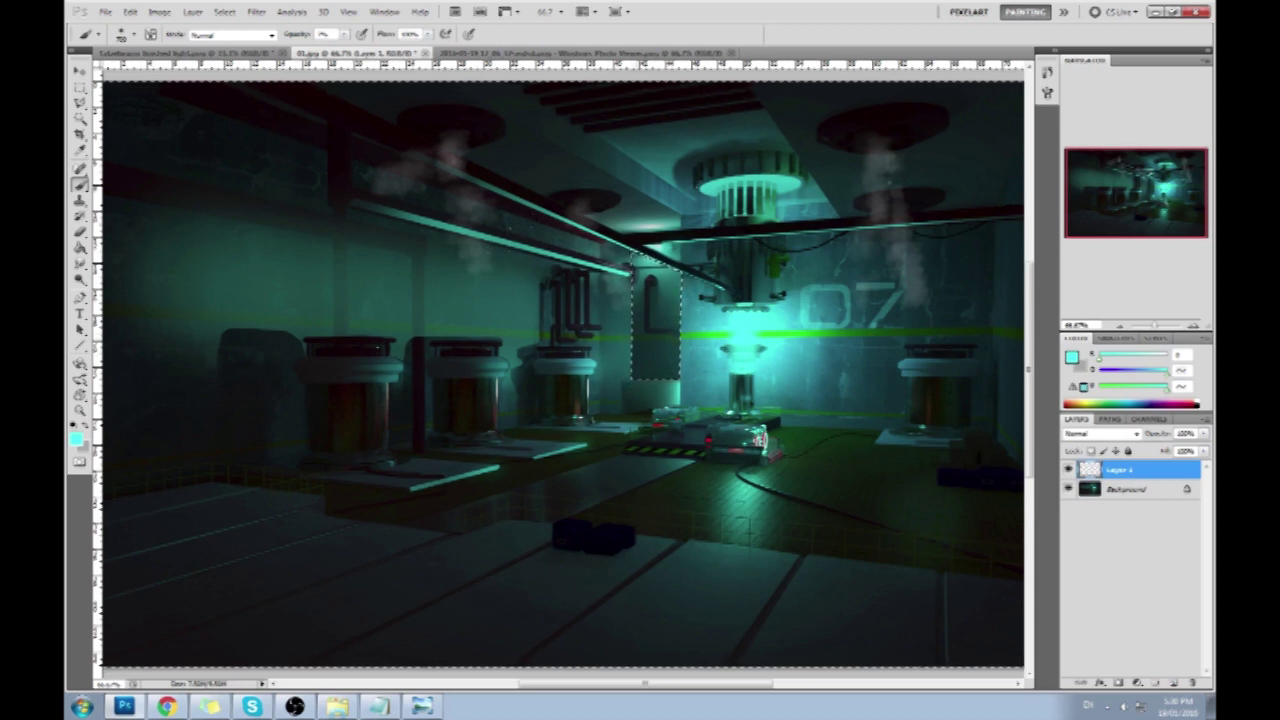
key("e")
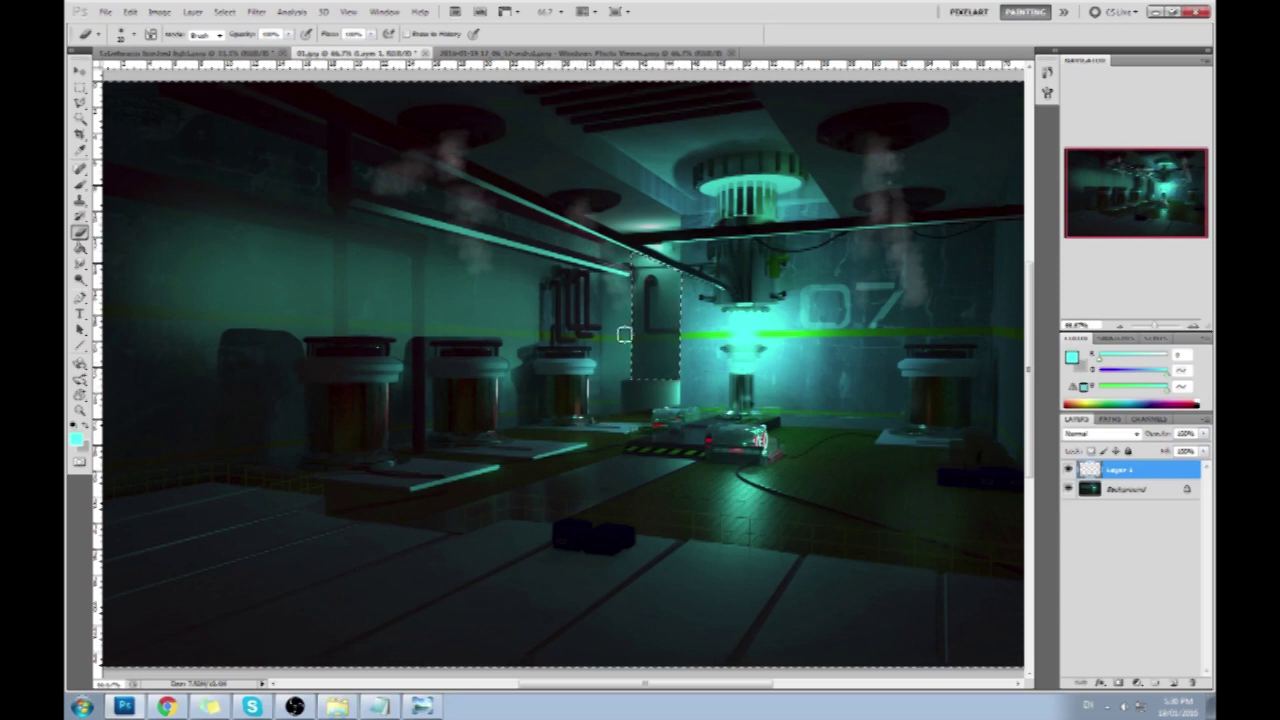
key("m")
left_click(640, 303)
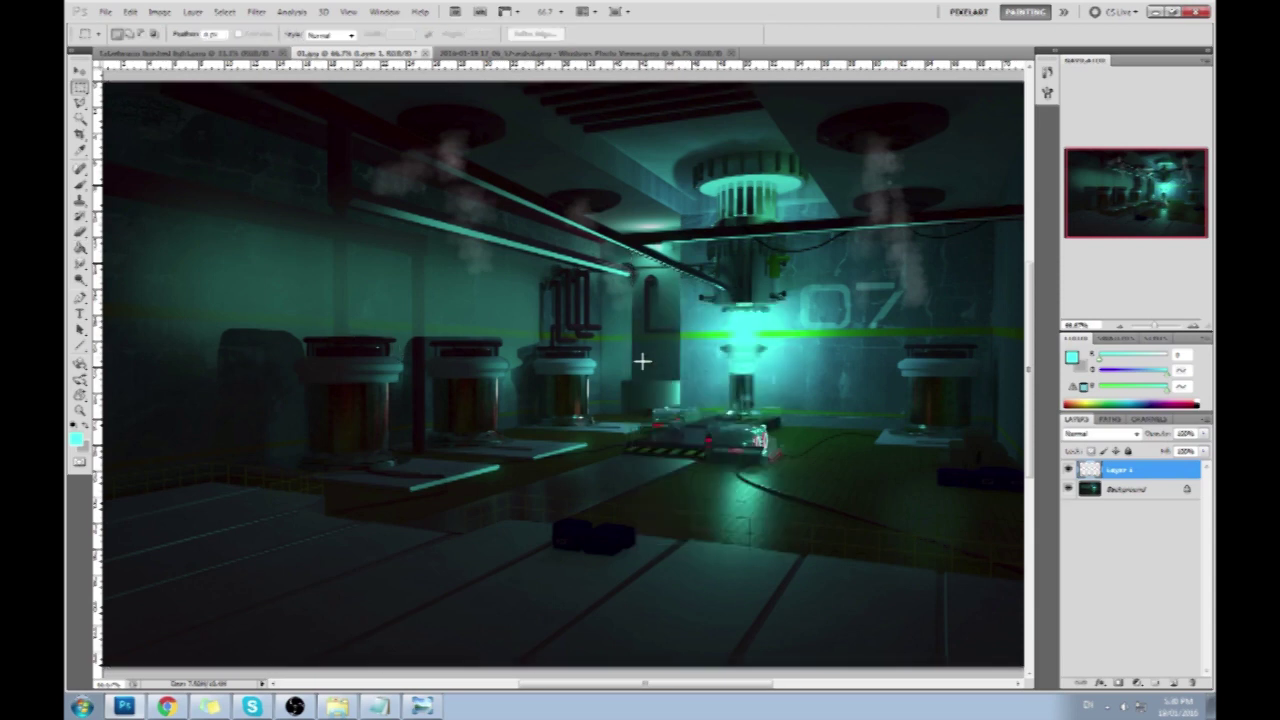
- Soften the painted wall light beside the panel with the Blur tool
left_click_drag(80, 263, 120, 263)
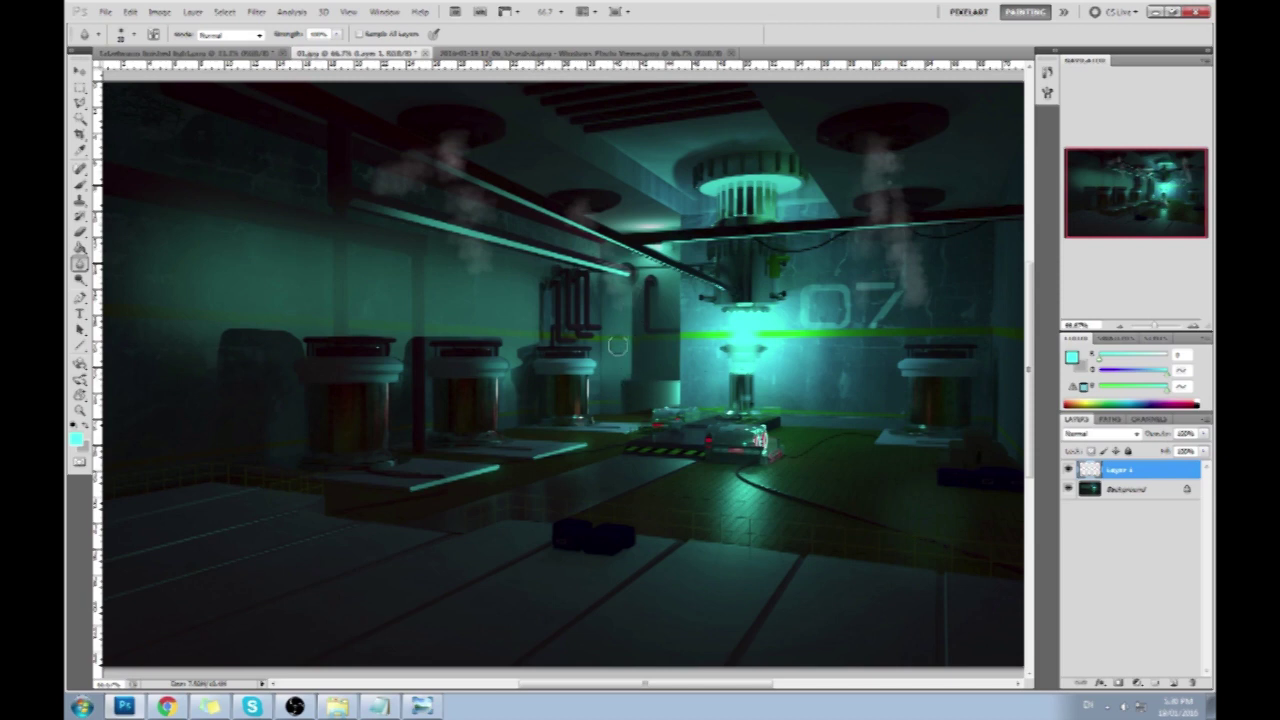
key("ctrl+minus")
key("ctrl+minus")
key("ctrl+plus")
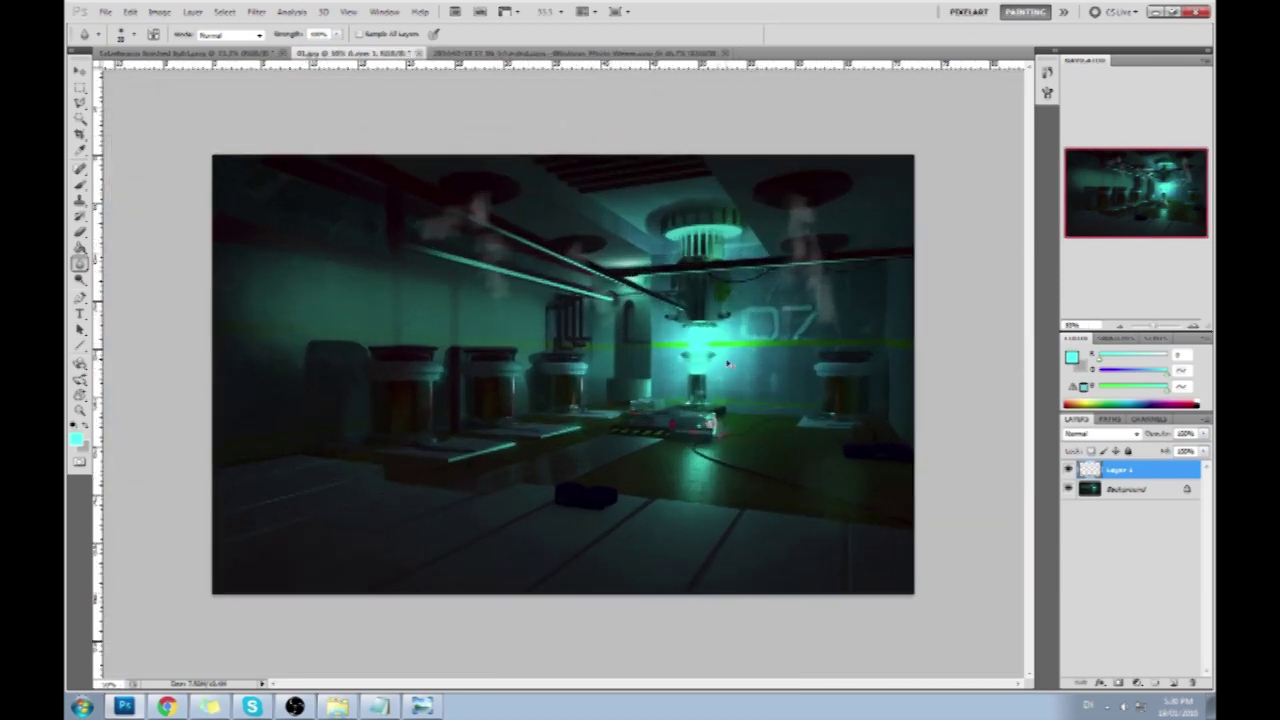
key("b")
left_click(79, 263)
left_click(617, 383)
- Touch up the wall beside the panel with sampled teal, blend it with the Blur tool and flatten the image
left_click(80, 184)
left_click(611, 355, "alt")
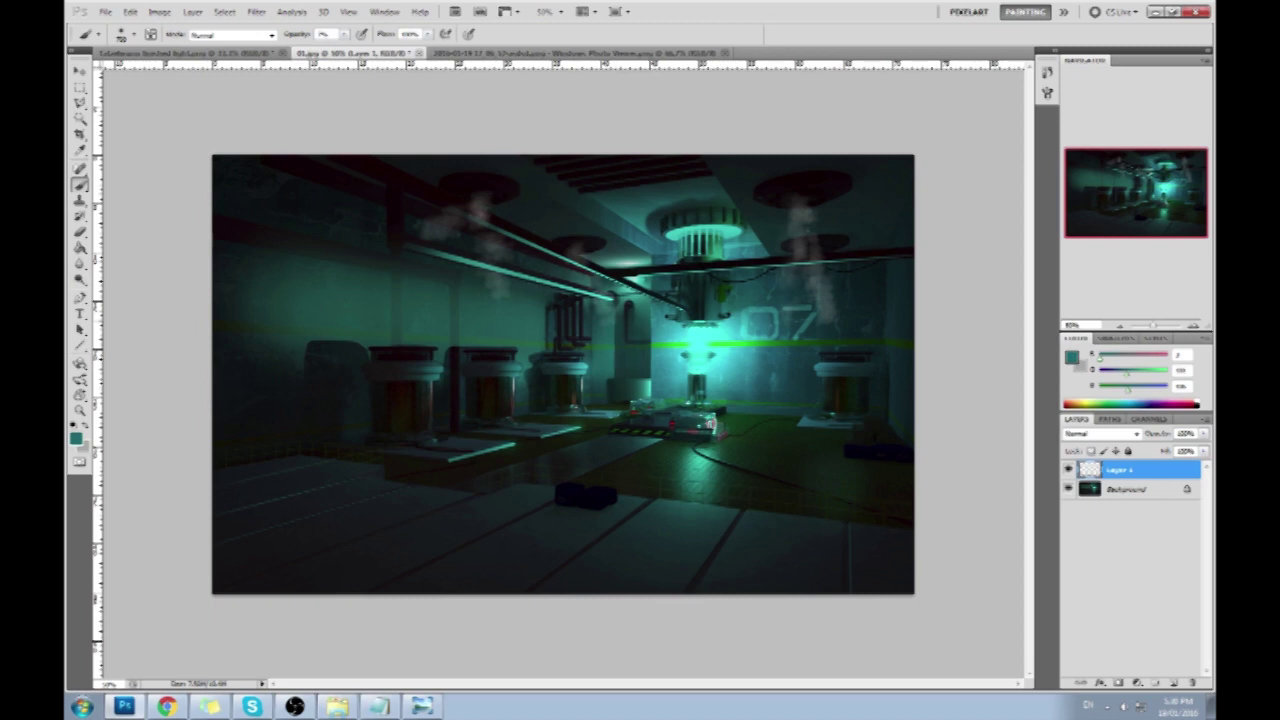
left_click(80, 262)
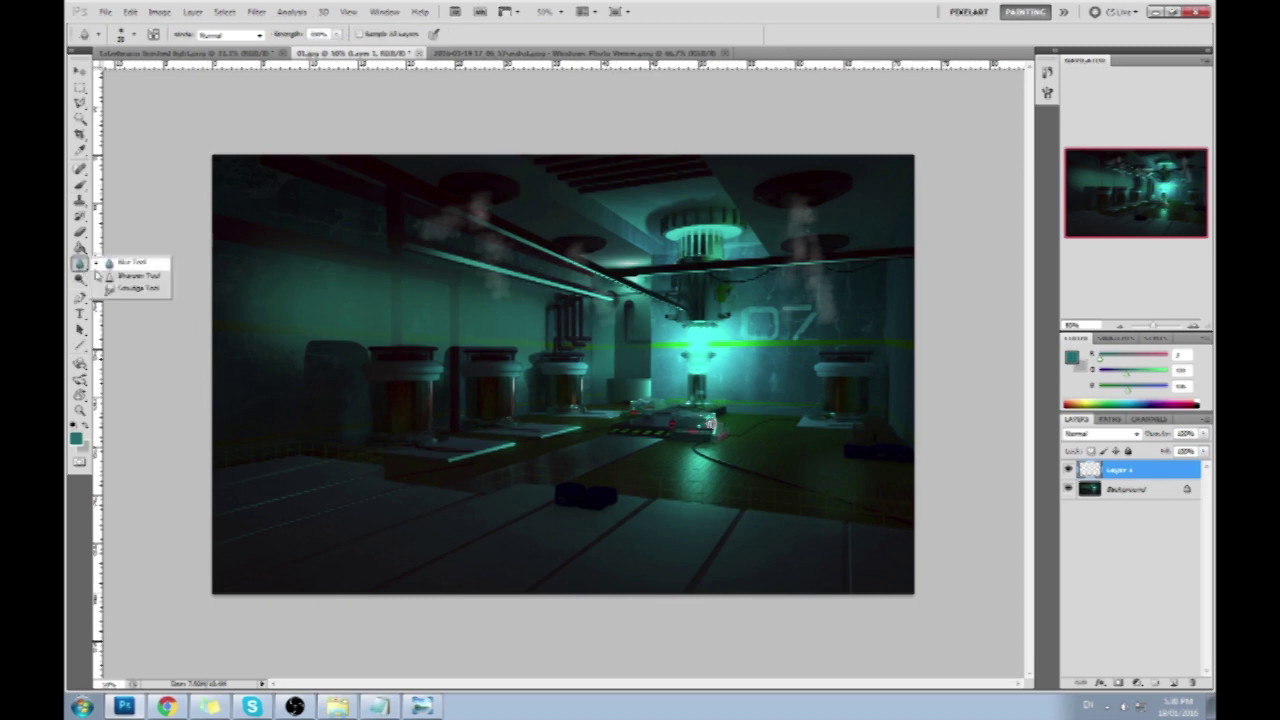
left_click(115, 260)
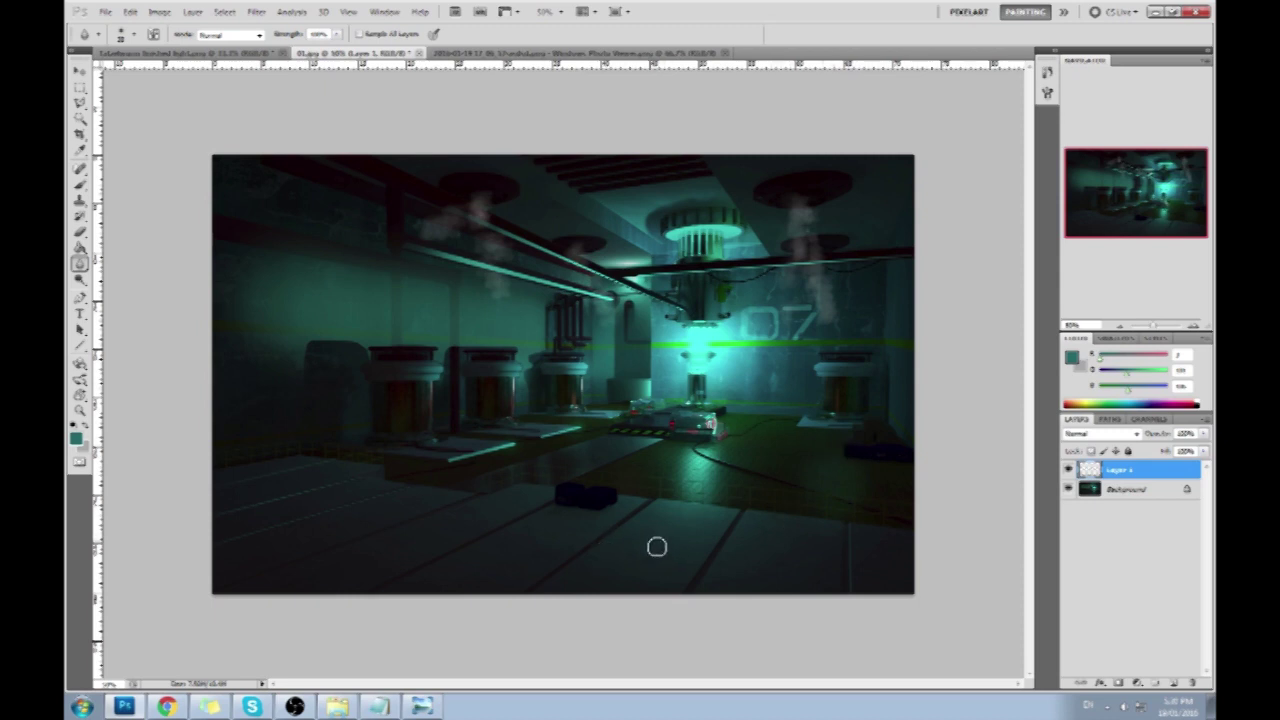
key("b")
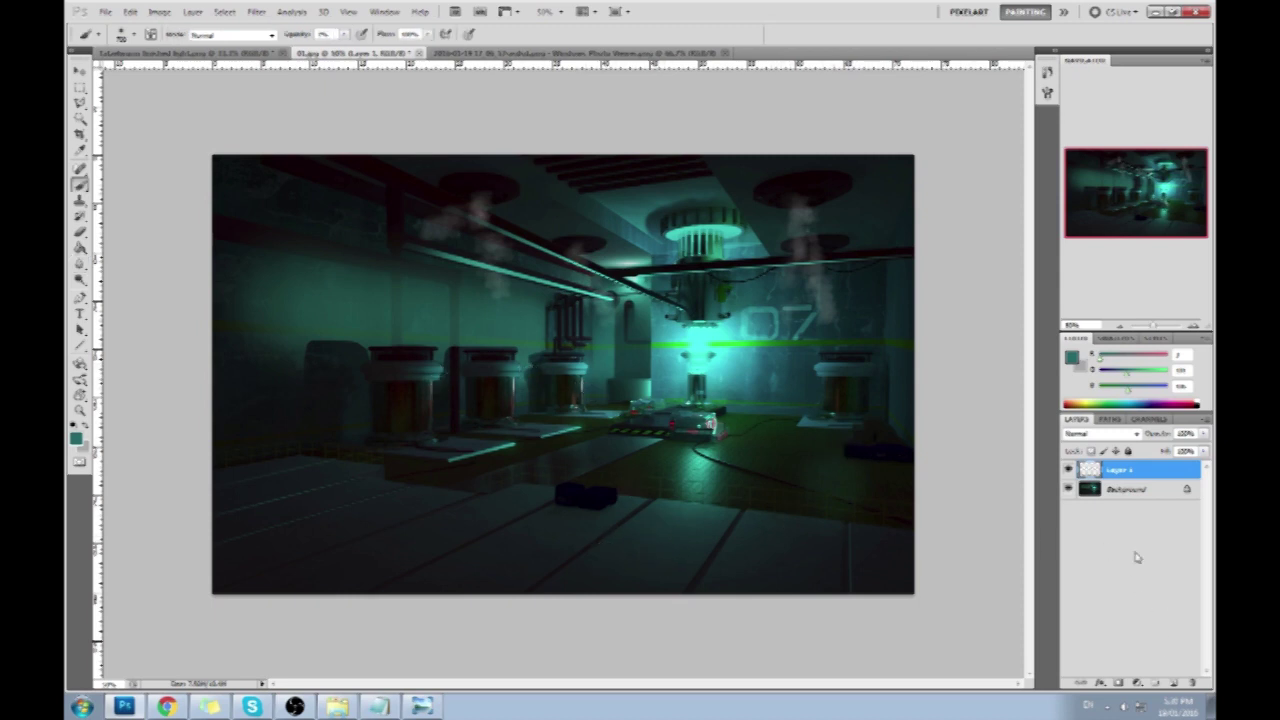
right_click(1130, 470)
left_click(1110, 460)
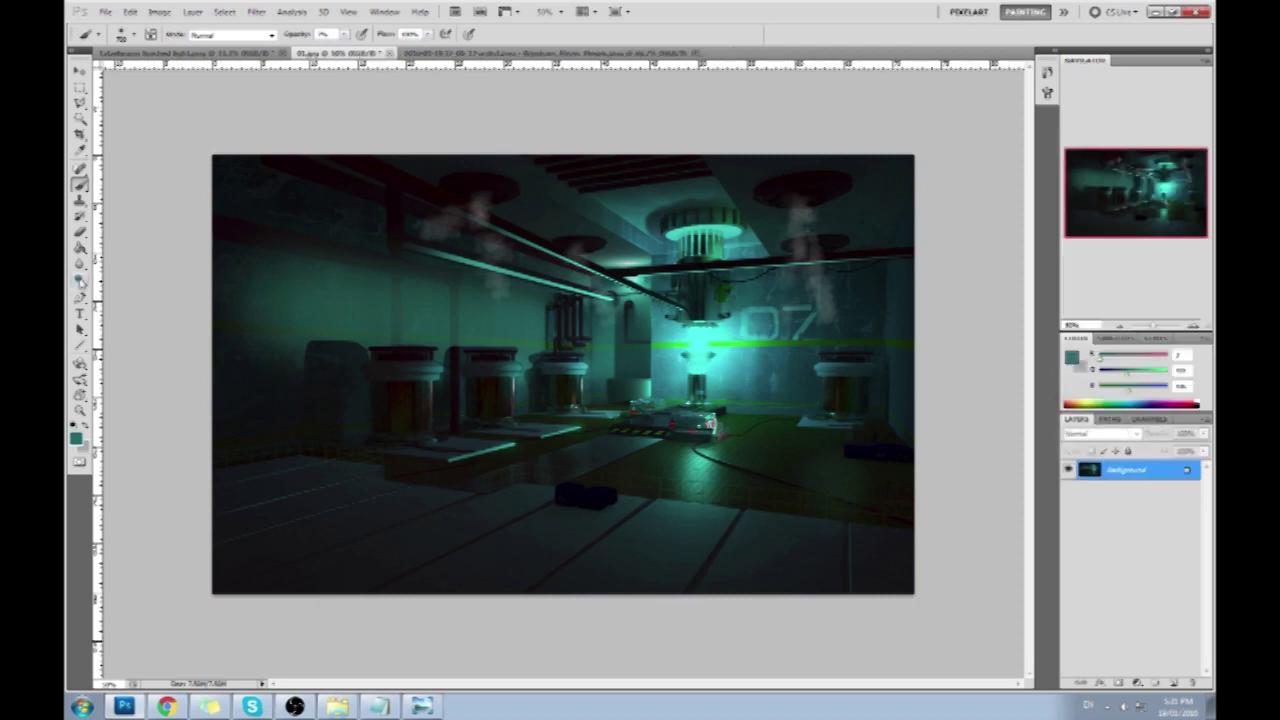
- Brighten the glass reflections on the three left tanks with the Dodge tool set to Highlights
left_click(80, 279)
key("bracketleft")
mouse_move(570, 382)
left_mouse_down()
mouse_move(584, 385)
mouse_move(497, 381)
left_mouse_up()
left_click_drag(417, 385, 431, 395)
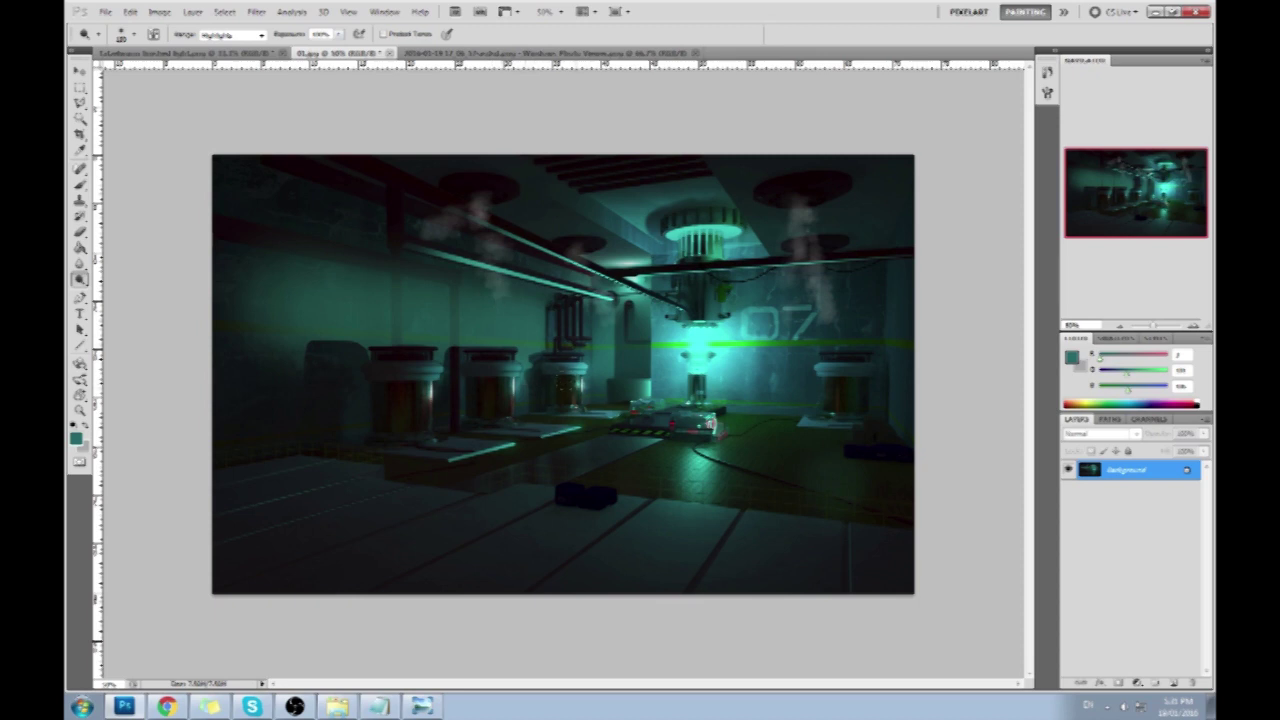
left_click(504, 387)
- Sample bright cyan from the reactor core for the Brush and reduce the brush size
key("b")
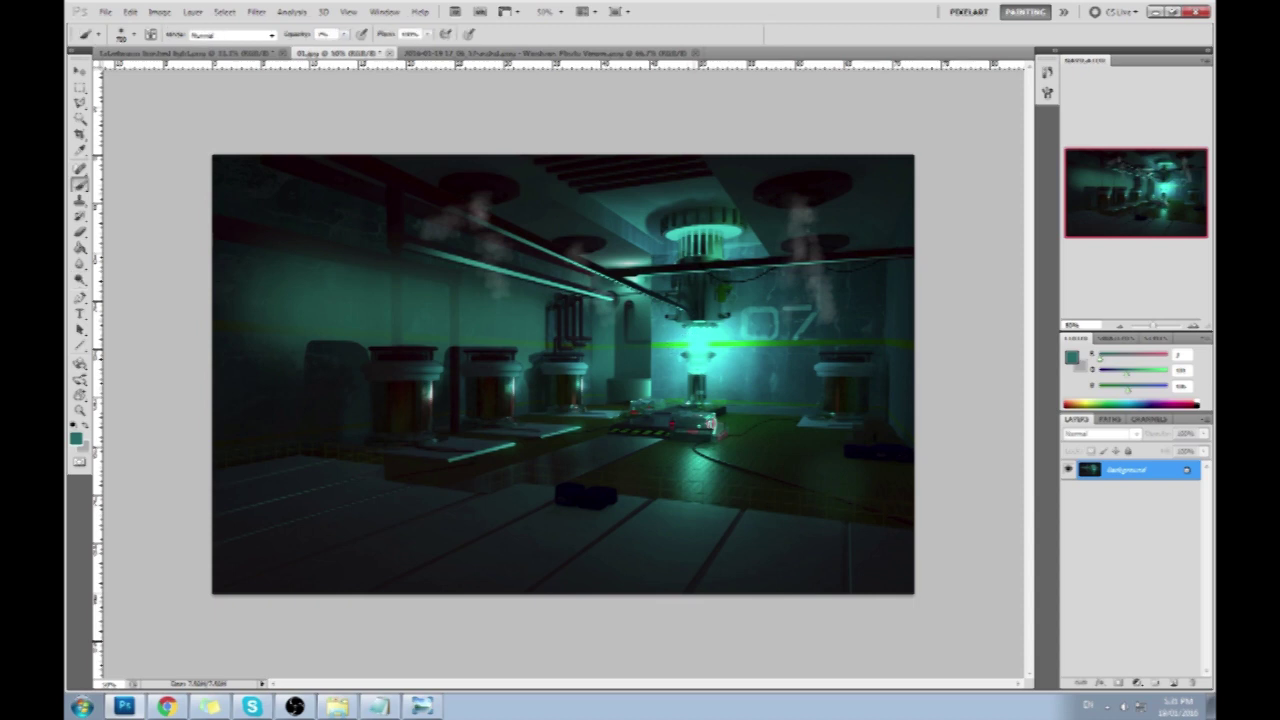
left_click(703, 338, "alt")
key("[")
key("[")
key("[")
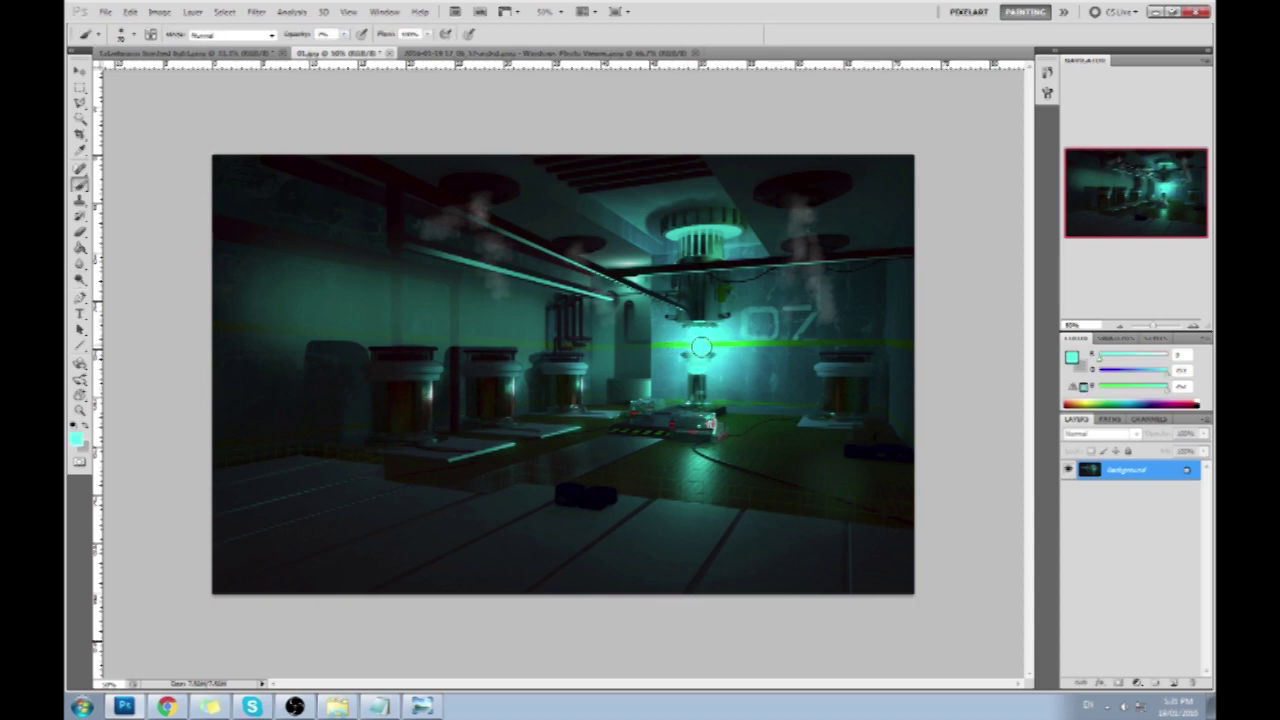
- Try painting cyan light rays from the reactor core across the left tanks and undo the strokes
left_click_drag(444, 396, 496, 393)
mouse_move(708, 346)
left_mouse_down()
mouse_move(536, 402)
mouse_move(414, 408)
left_mouse_up()
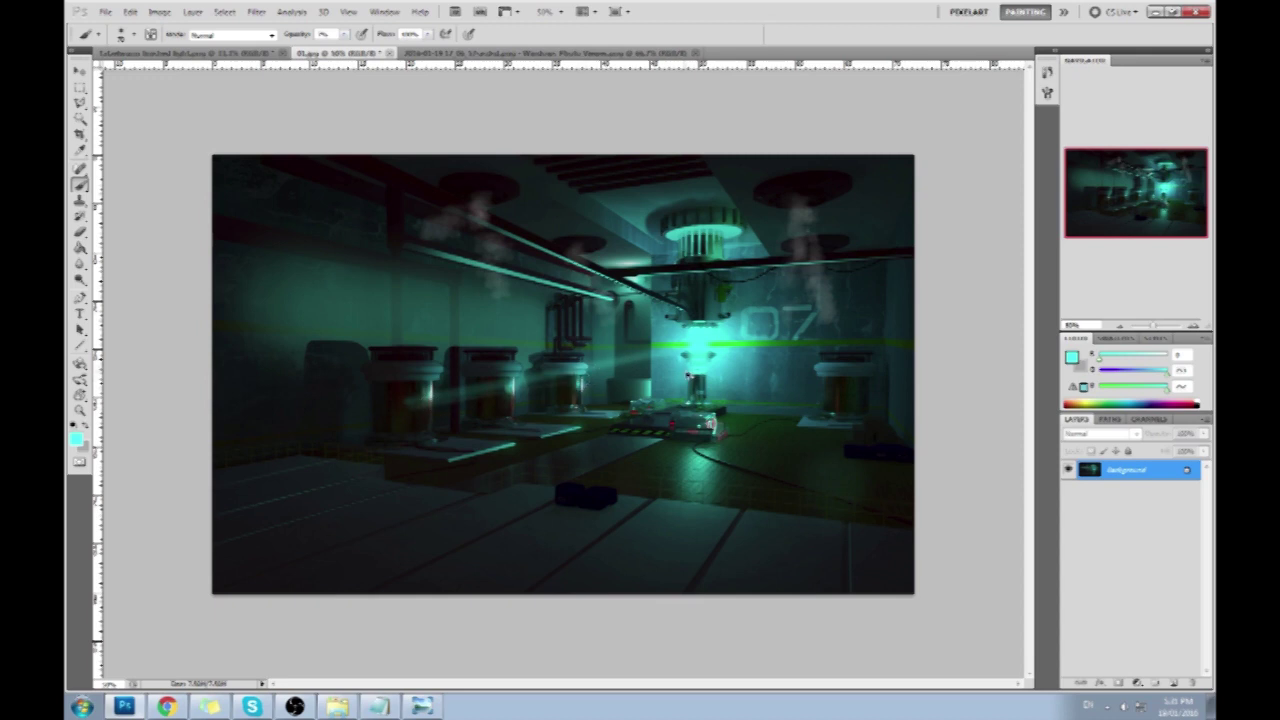
key("ctrl+alt+z")
key("ctrl+alt+z")
key("ctrl+alt+z")
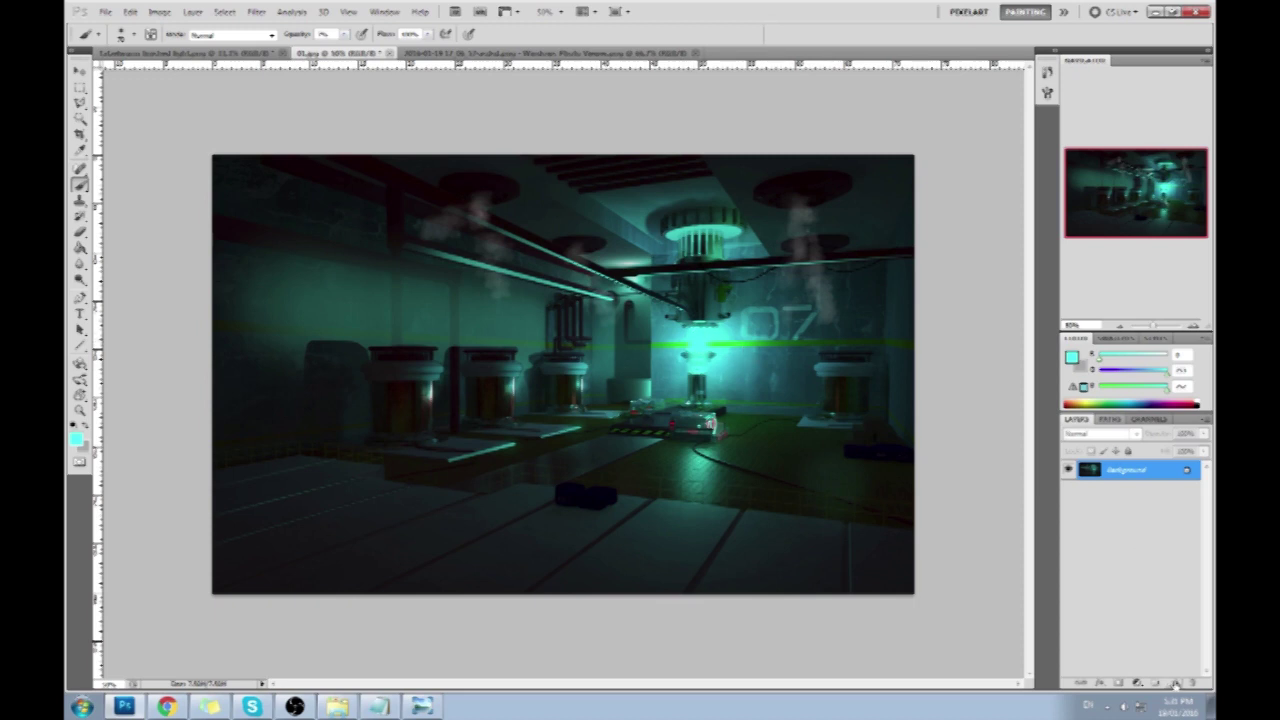
- Tint the left tanks' reflections cyan at 60% brush opacity on a new Color-mode layer and flatten the image
left_click(1177, 683)
left_click(1100, 433)
left_click(1100, 412)
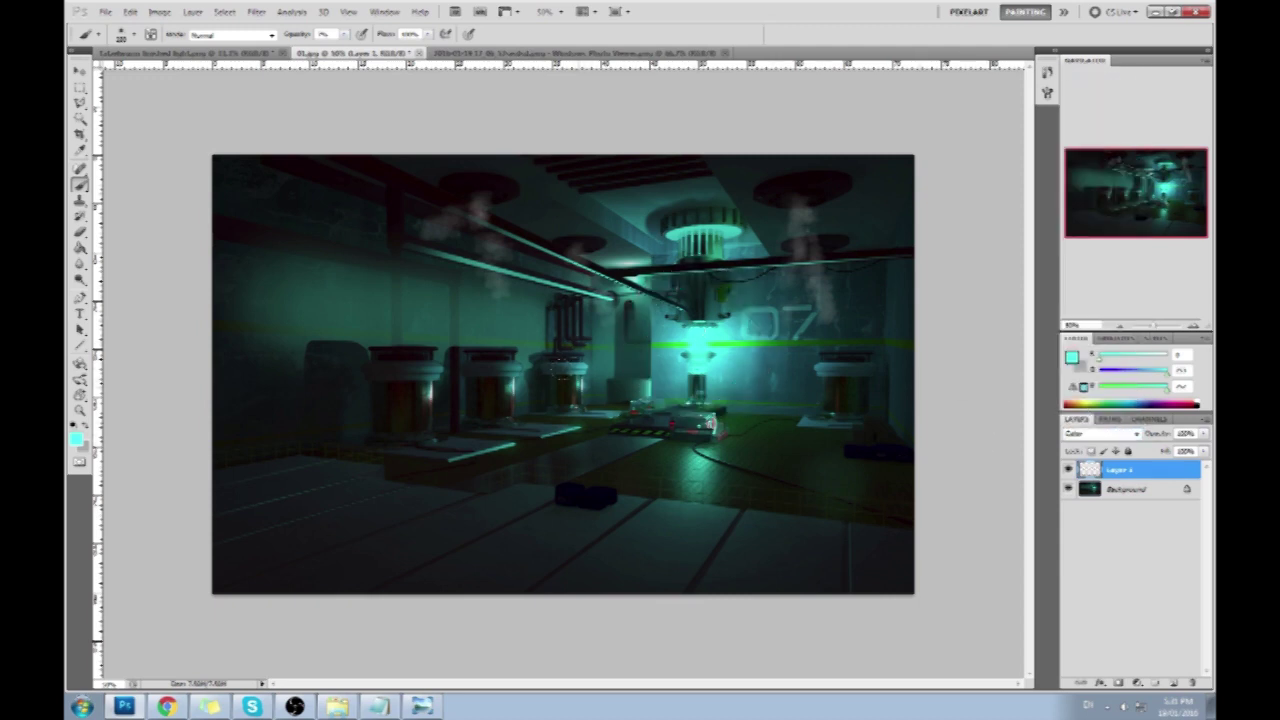
key("6")
left_click(426, 396)
key("e")
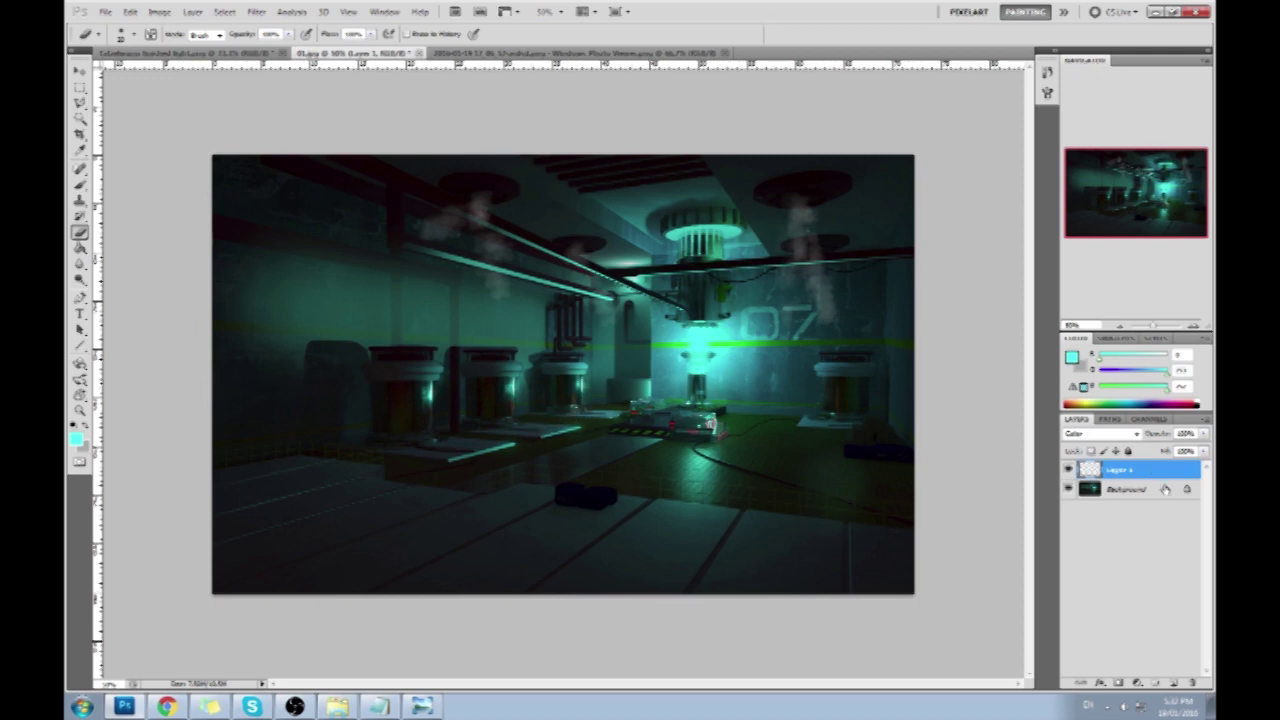
right_click(1137, 468)
left_click(1126, 436)
- Sample teal from the third left tank, lower the brush opacity and add a new layer for a fainter glow on the tanks
key("n")
key("b")
left_click(578, 381, "alt")
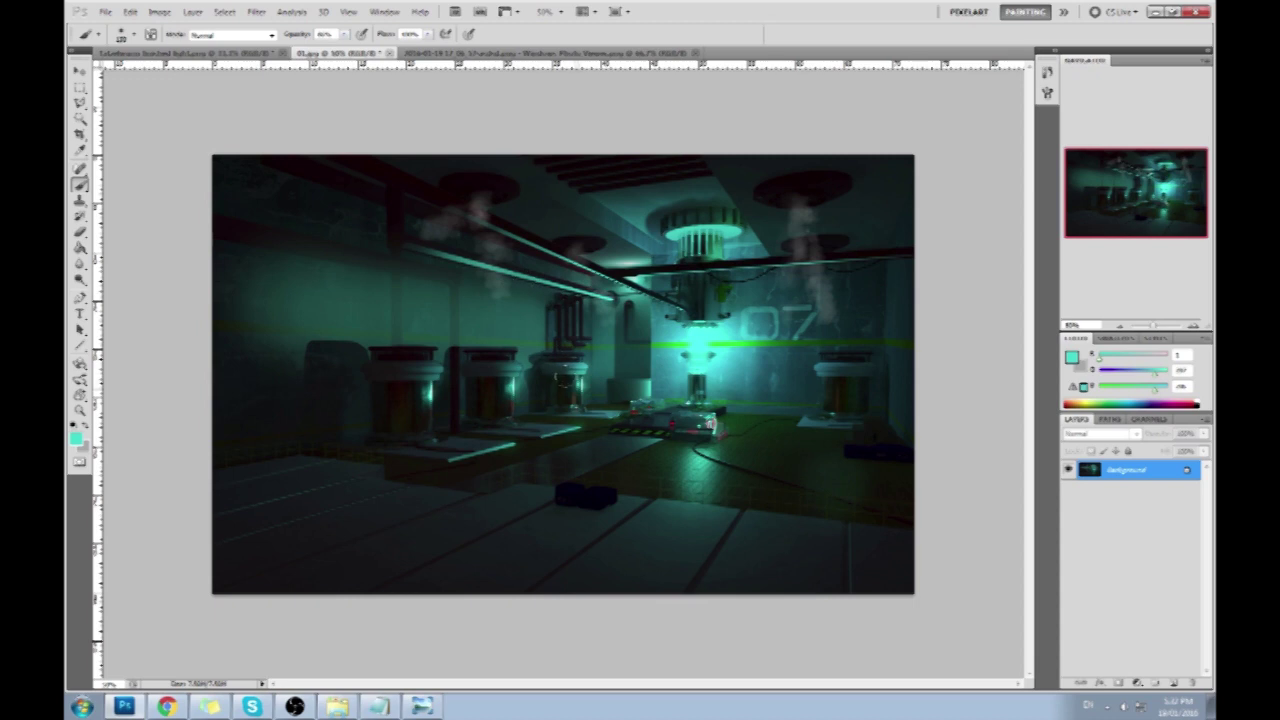
left_click(343, 34)
left_click(312, 49)
left_click(283, 91)
left_click(1176, 682)
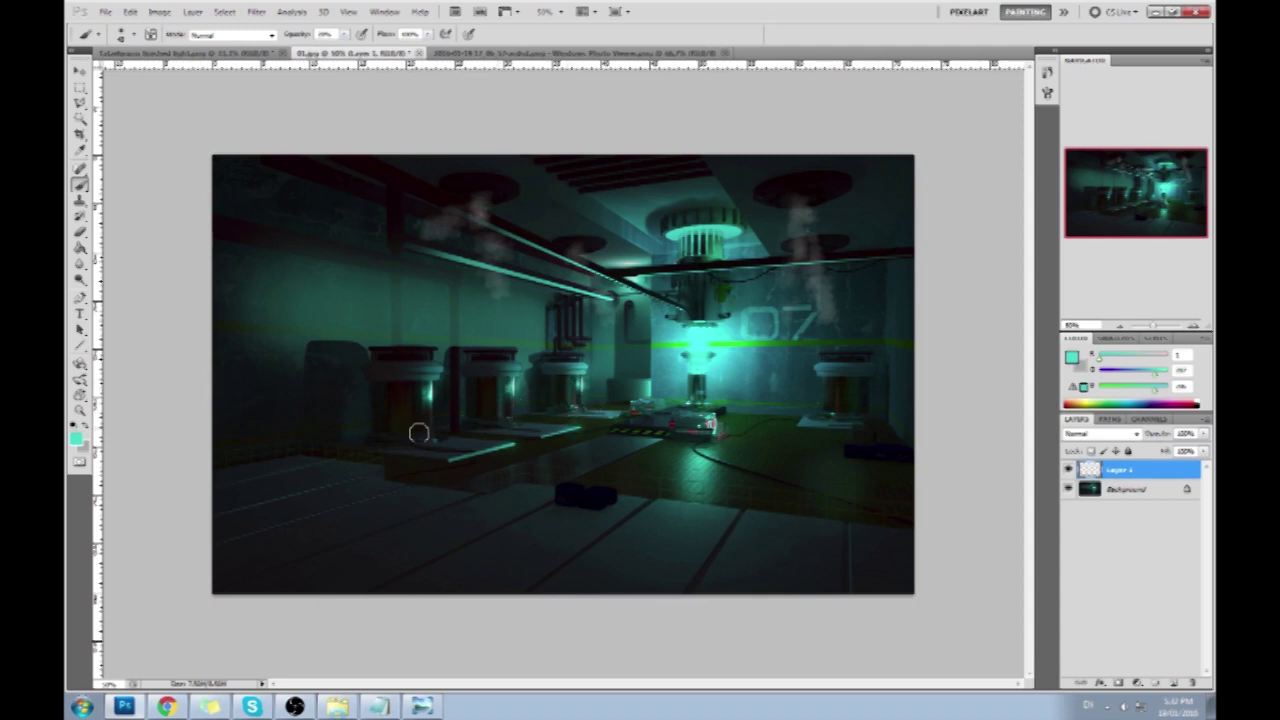
- Soften the new glow around the left tanks with the Eraser at 50% opacity and merge the layer down
key("e")
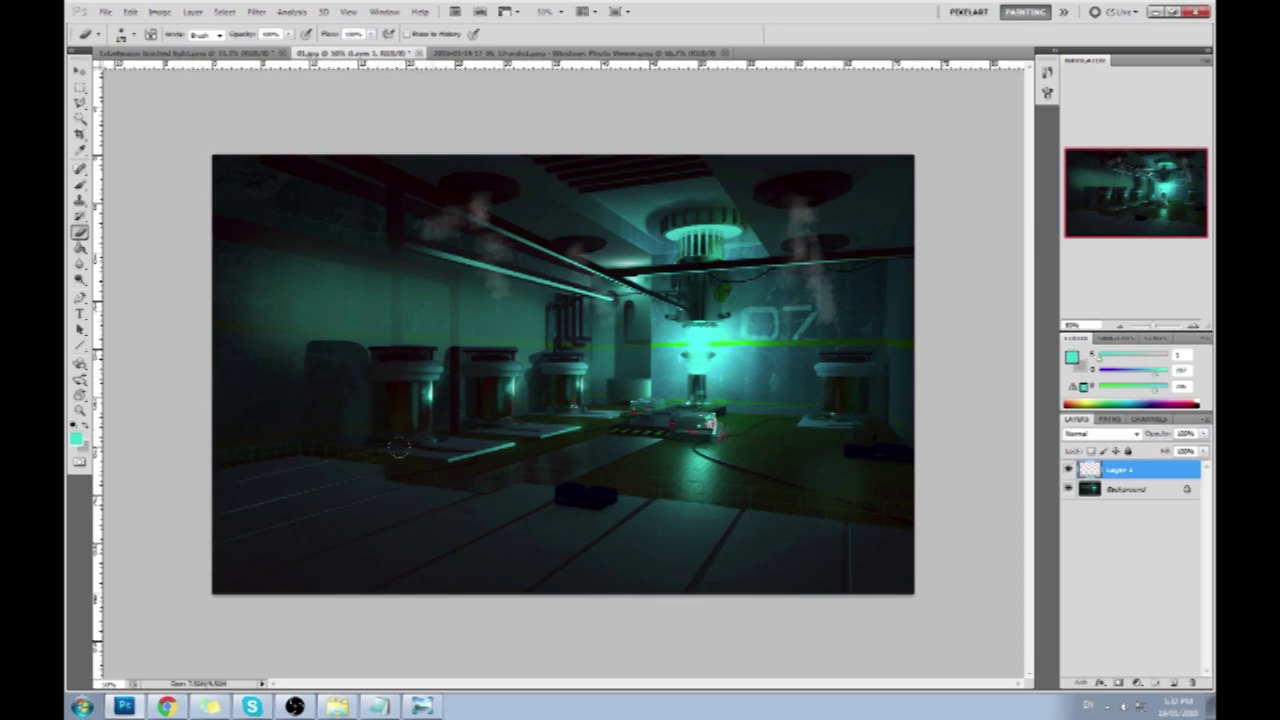
key("5")
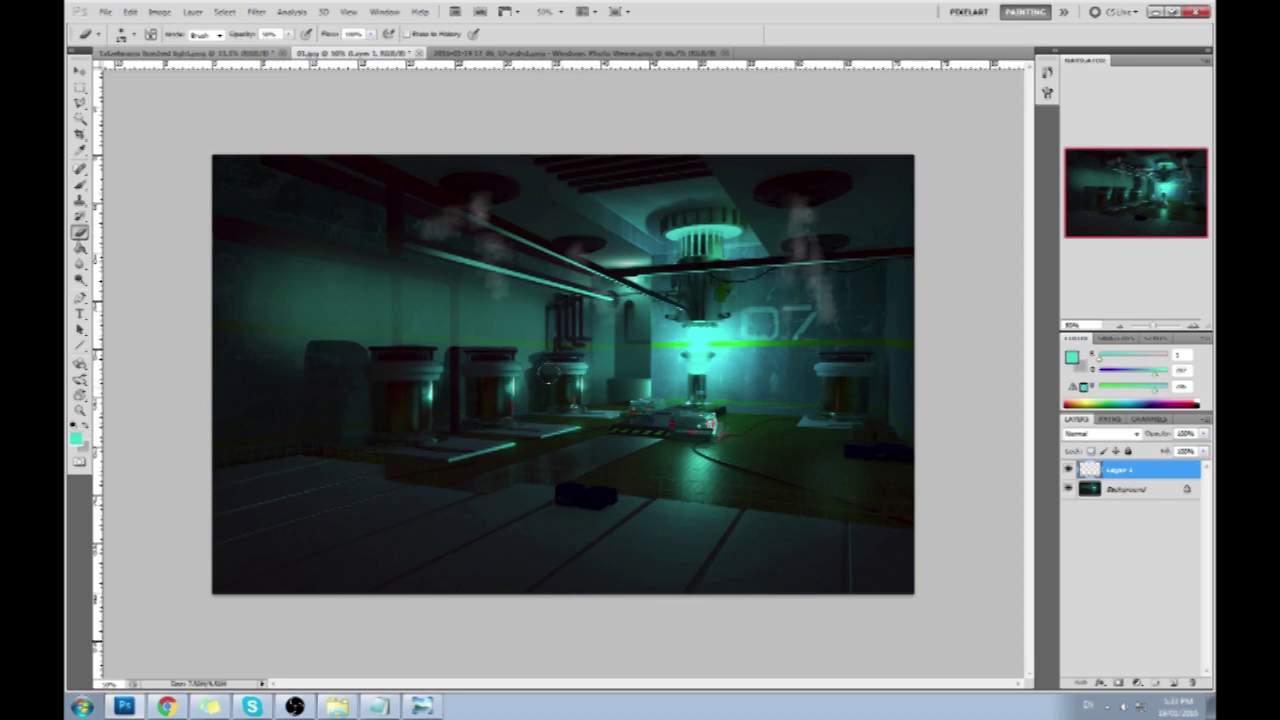
right_click(1118, 476)
left_click(1140, 460)
- Copy the whole painted image, revert to the opening history snapshot and paste the painted version as a new layer above the original
key("ctrl+a")
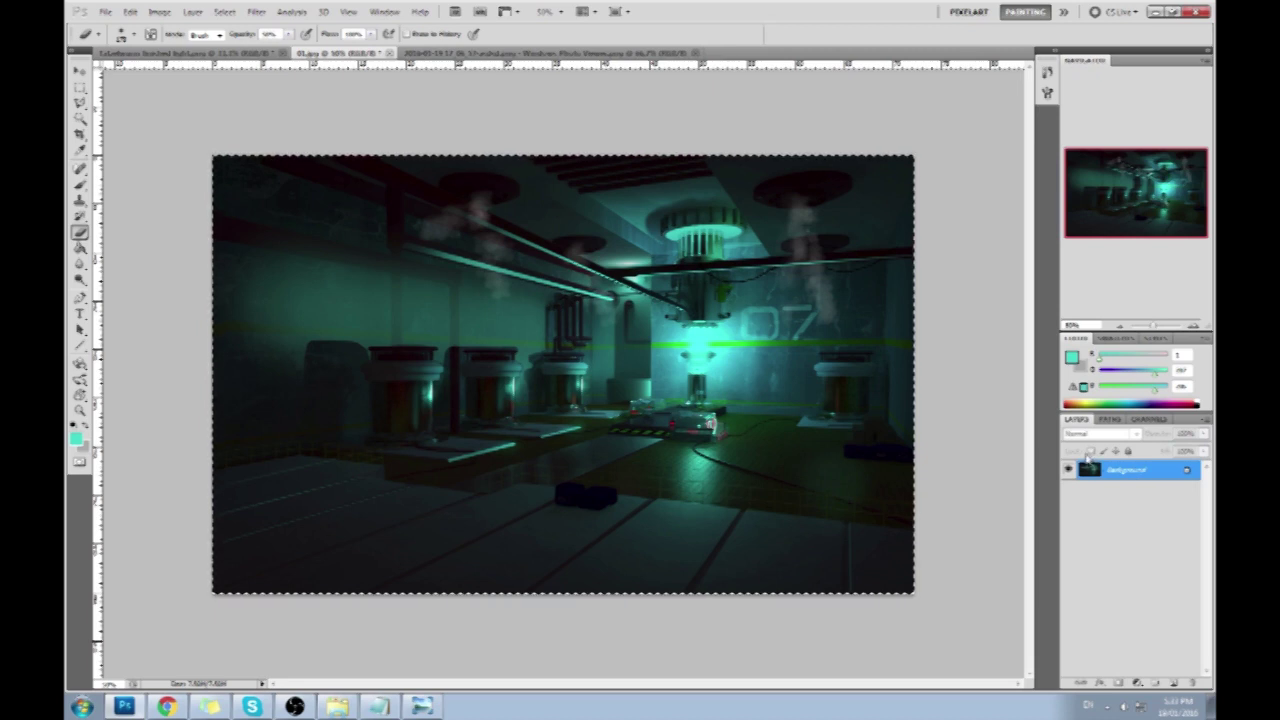
left_click(1046, 72)
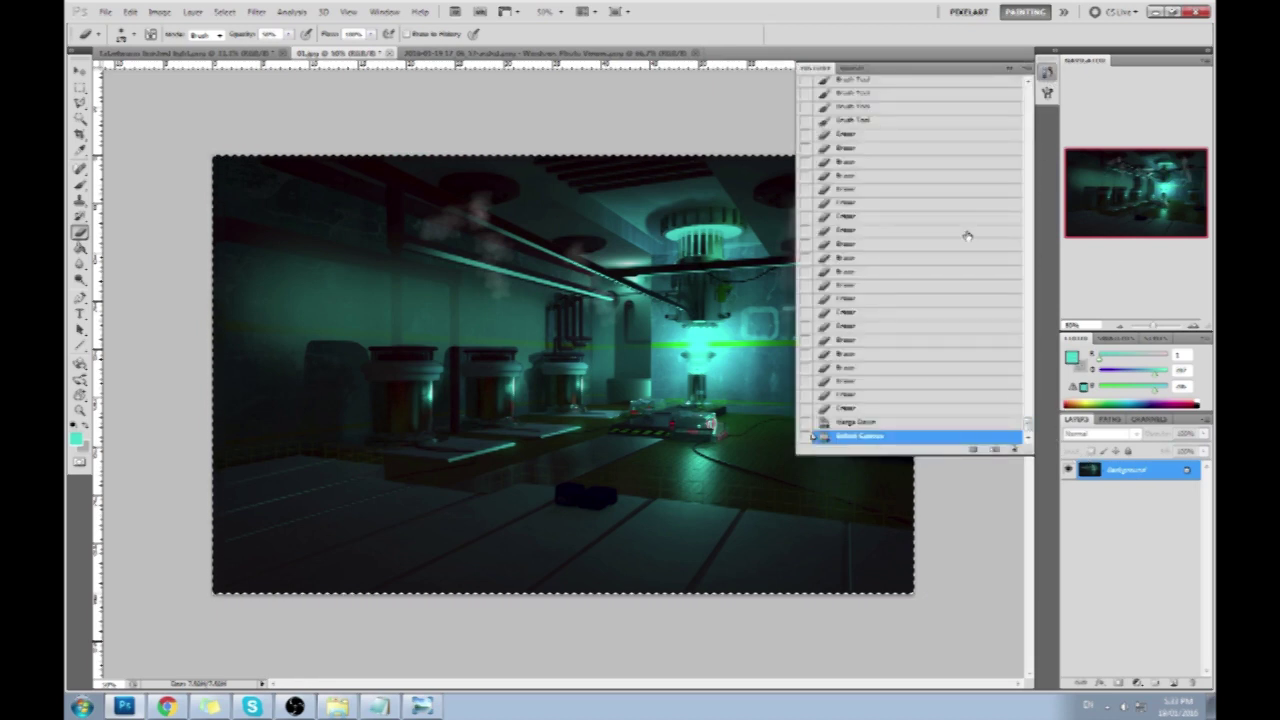
mouse_move(1026, 424)
left_mouse_down()
mouse_move(1013, 170)
mouse_move(1024, 82)
left_mouse_up()
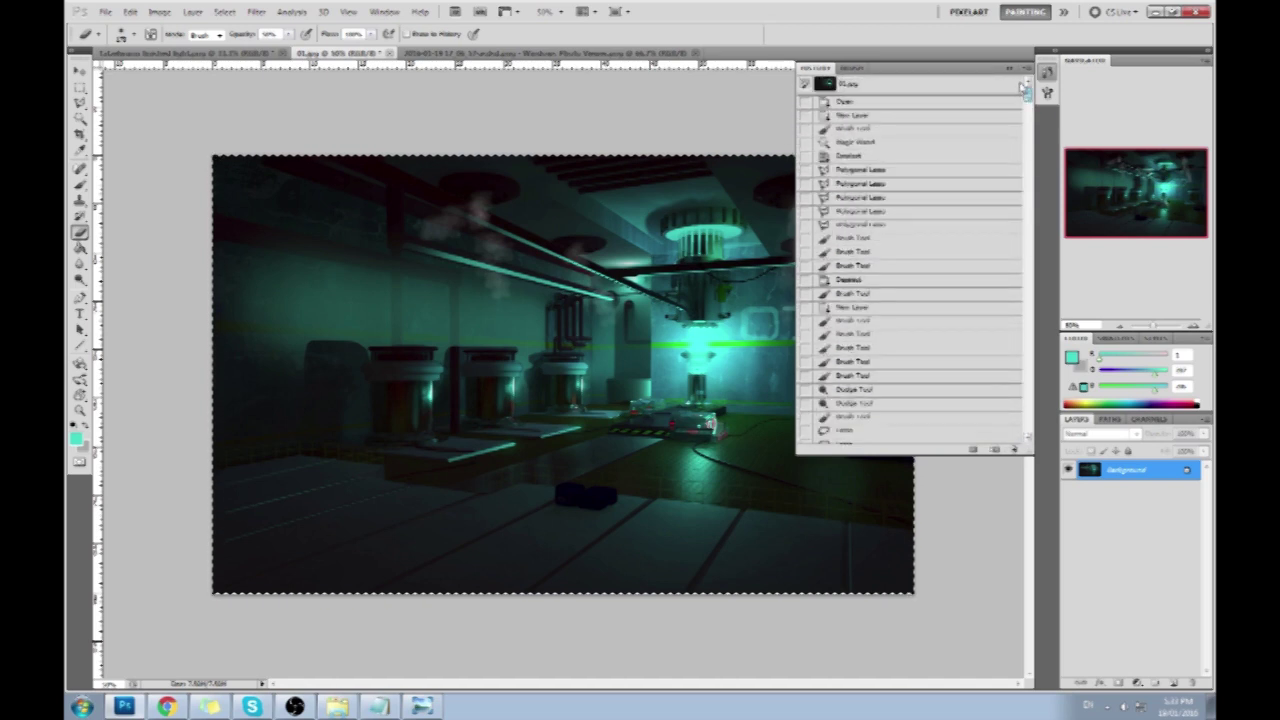
left_click(1000, 84)
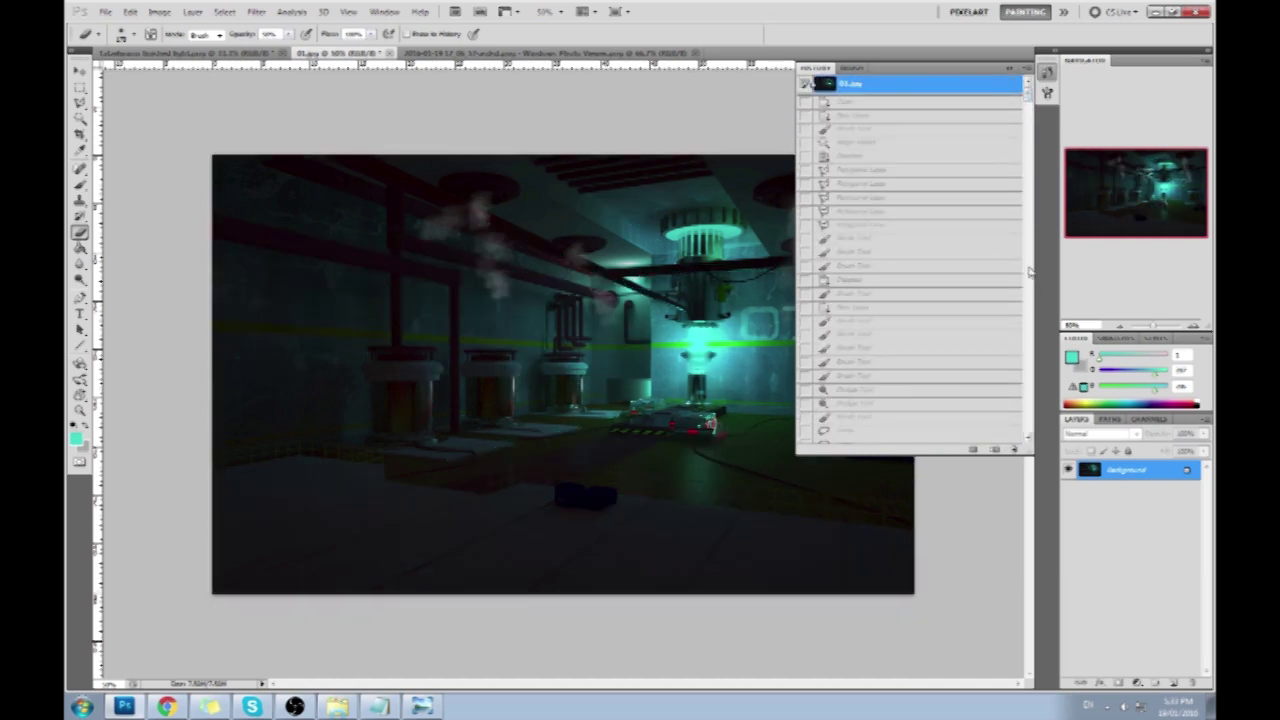
key("ctrl+shift+v")
left_click(1011, 69)
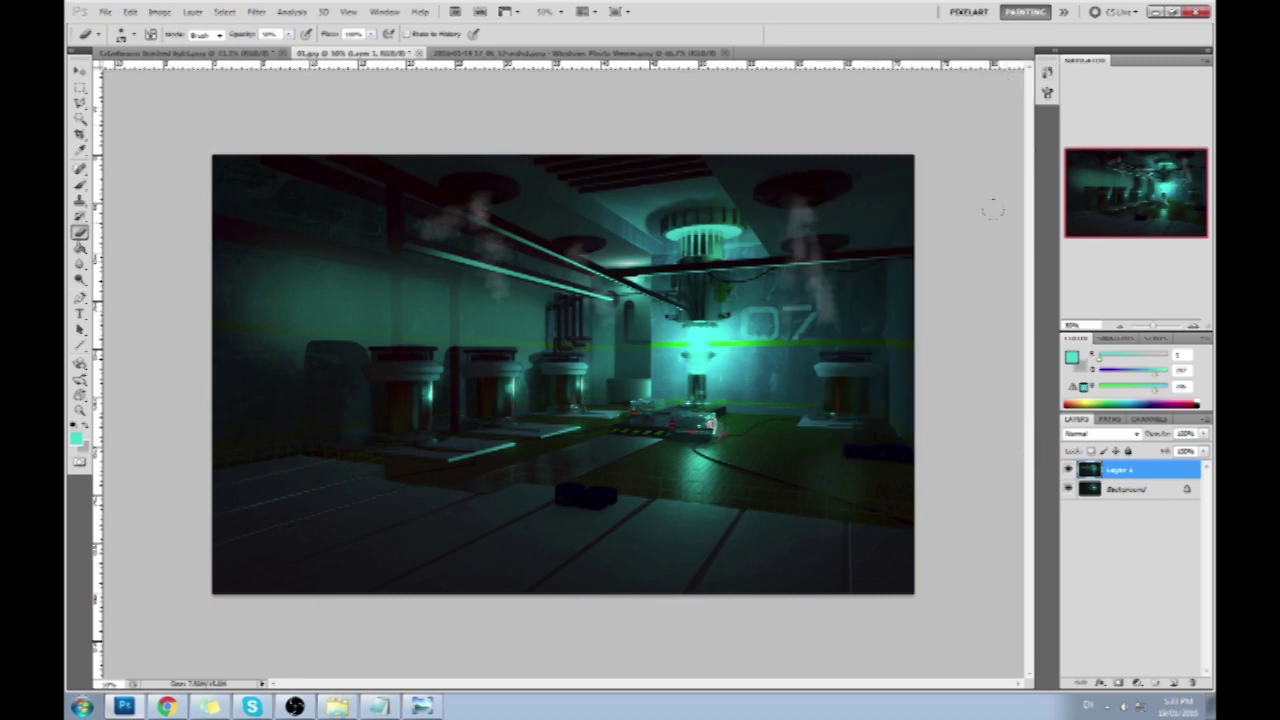
- Partly erase the painted layer over the wall pipes behind the left tanks at 50% Eraser opacity, comparing it with the original
left_click(1068, 469)
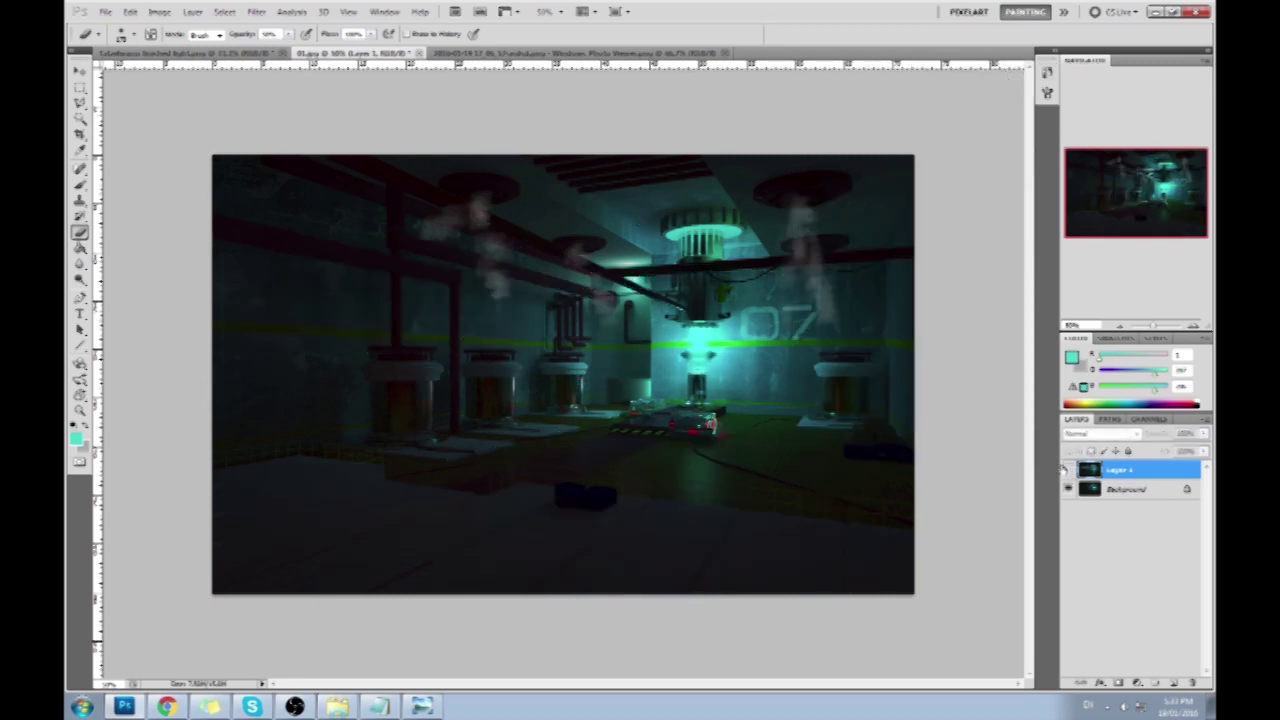
left_click(1068, 469)
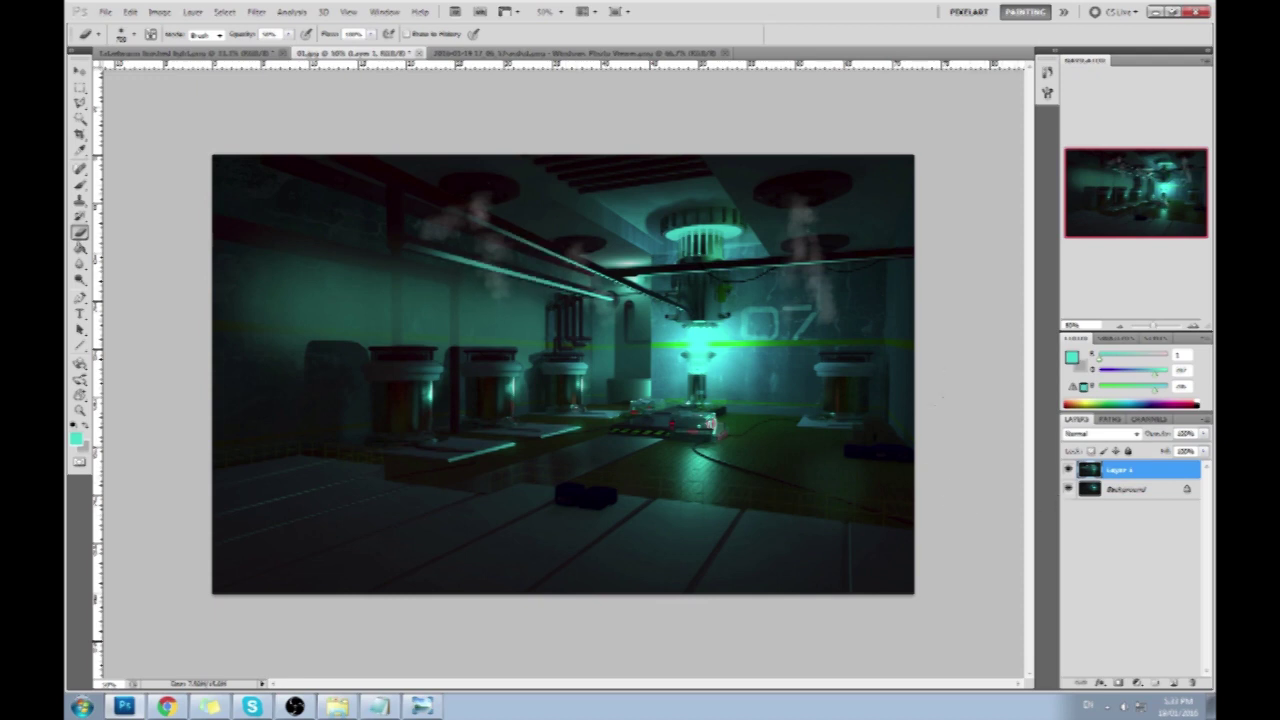
key("[")
key("[")
mouse_move(541, 298)
left_mouse_down()
mouse_move(339, 260)
mouse_move(533, 300)
left_mouse_up()
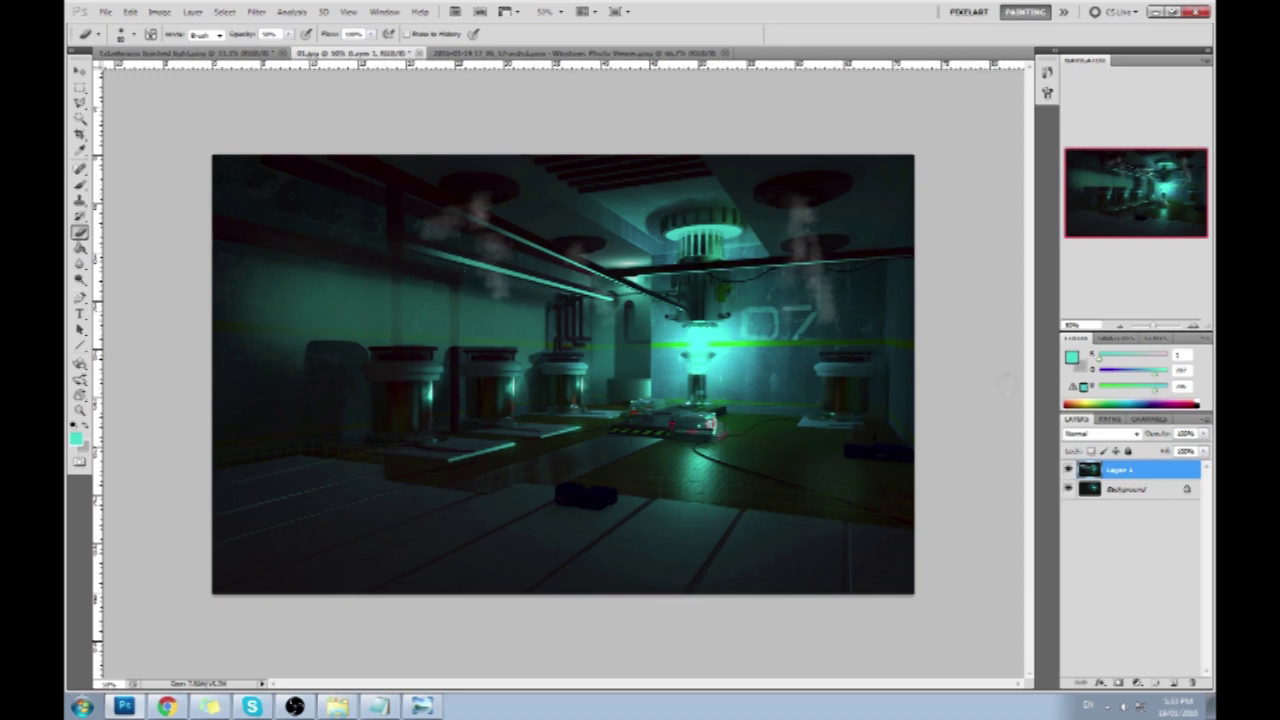
left_click(1068, 470)
left_click(1068, 470)
left_click_drag(463, 335, 456, 298)
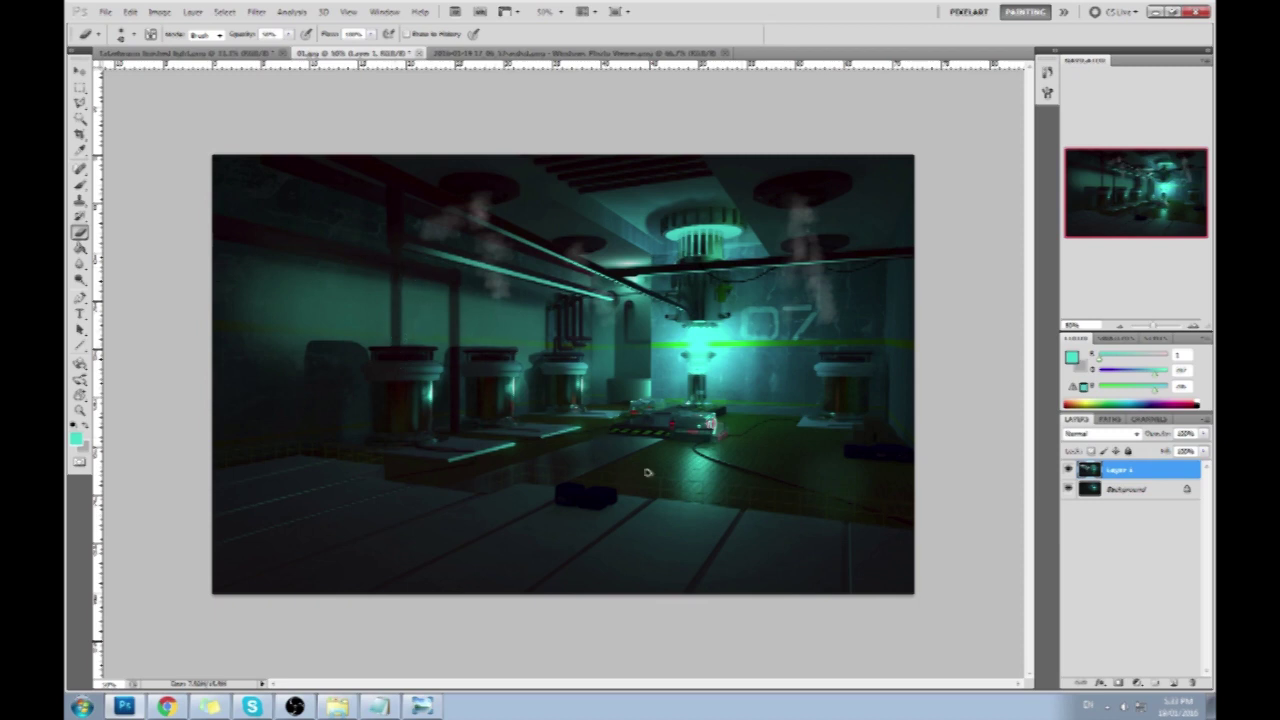
left_click(1067, 471)
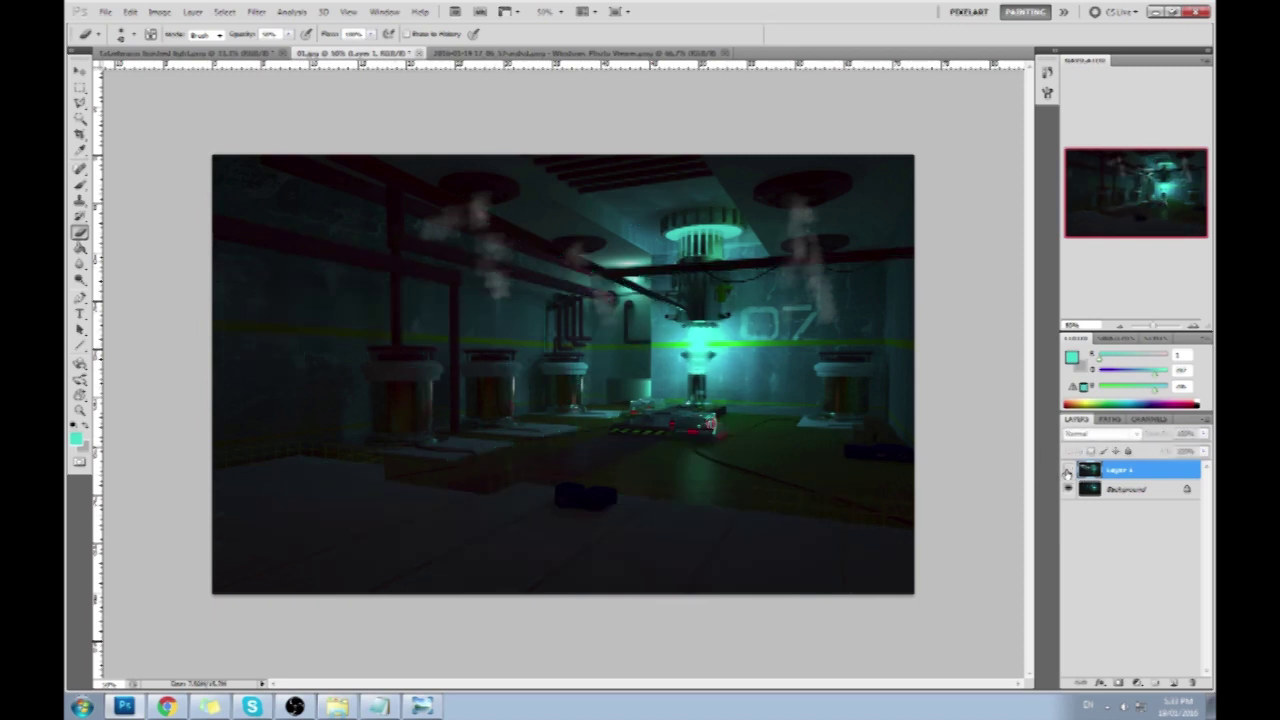
left_click(1068, 471)
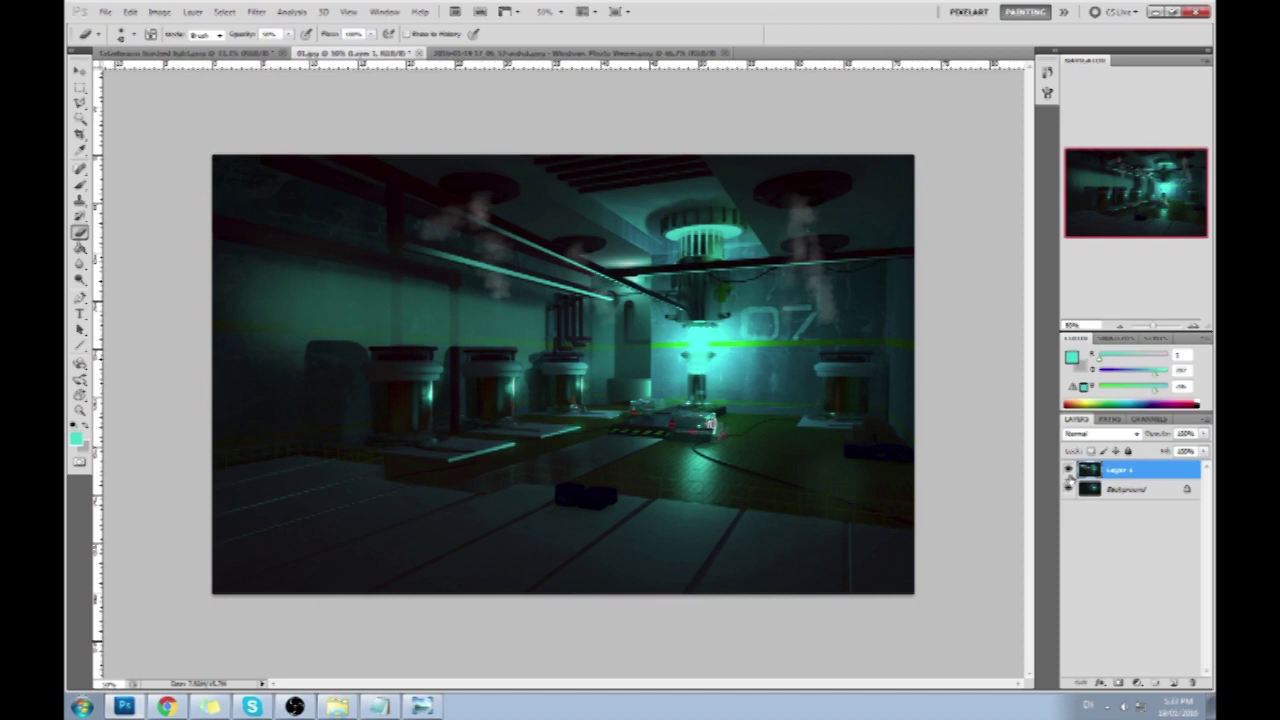
left_click(1068, 471)
left_click(1068, 471)
- Fade the painted layer over the left wall with a larger Eraser at a lower opacity
key("bracketright")
key("bracketright")
left_click(289, 34)
left_click(265, 48)
left_click(176, 81)
mouse_move(223, 228)
left_mouse_down()
mouse_move(426, 246)
mouse_move(330, 285)
left_mouse_up()
key("ctrl+z")
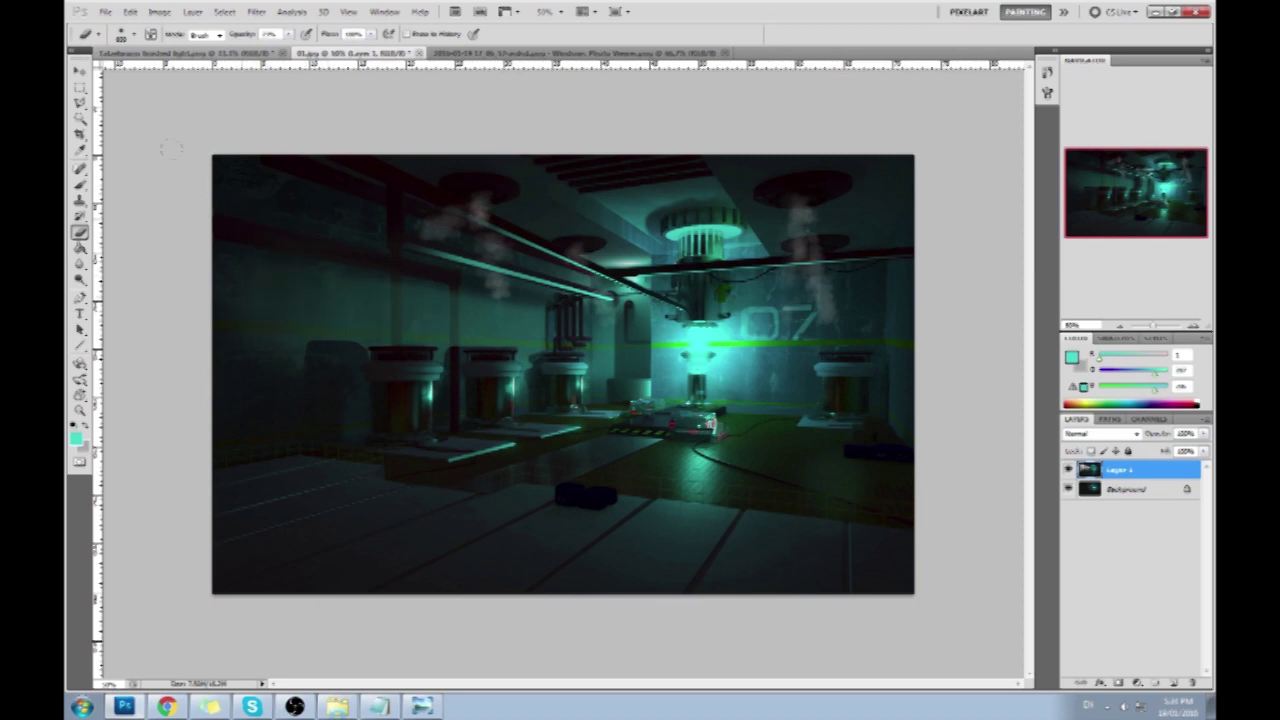
- Compare the painted layer with the original image underneath by repeatedly hiding and showing it
left_click(1068, 470)
left_click(1068, 470)
left_click(1068, 470)
left_click(1068, 470)
left_click(1068, 470)
left_click(1068, 470)
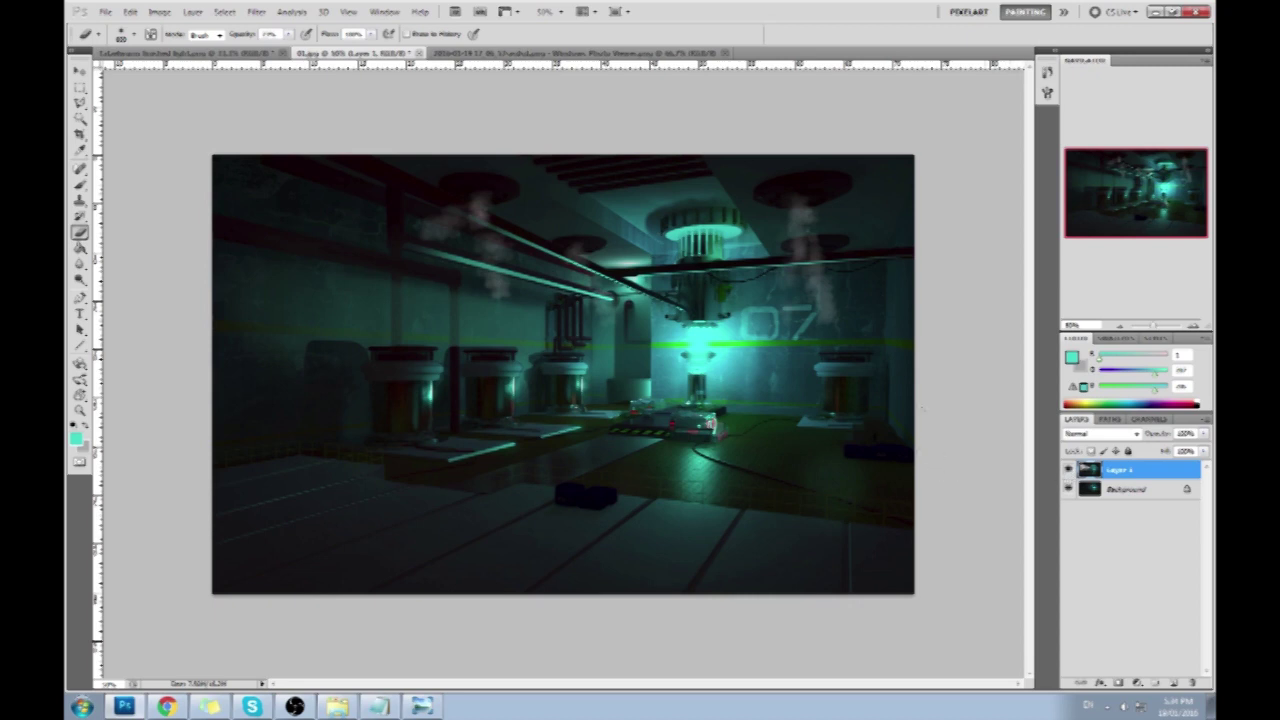
left_click(1068, 470)
left_click(1068, 470)
left_click(1068, 470)
left_click(1068, 470)
left_click(1068, 470)
left_click(1068, 470)
left_click(1068, 470)
left_click(1068, 470)
left_click(1068, 470)
left_click(1068, 470)
left_click(1068, 470)
left_click(1068, 470)
- Sample a dark tone from the ceiling beam for the Brush and check the painted layer against the original
key("b")
left_click(604, 272, "alt")
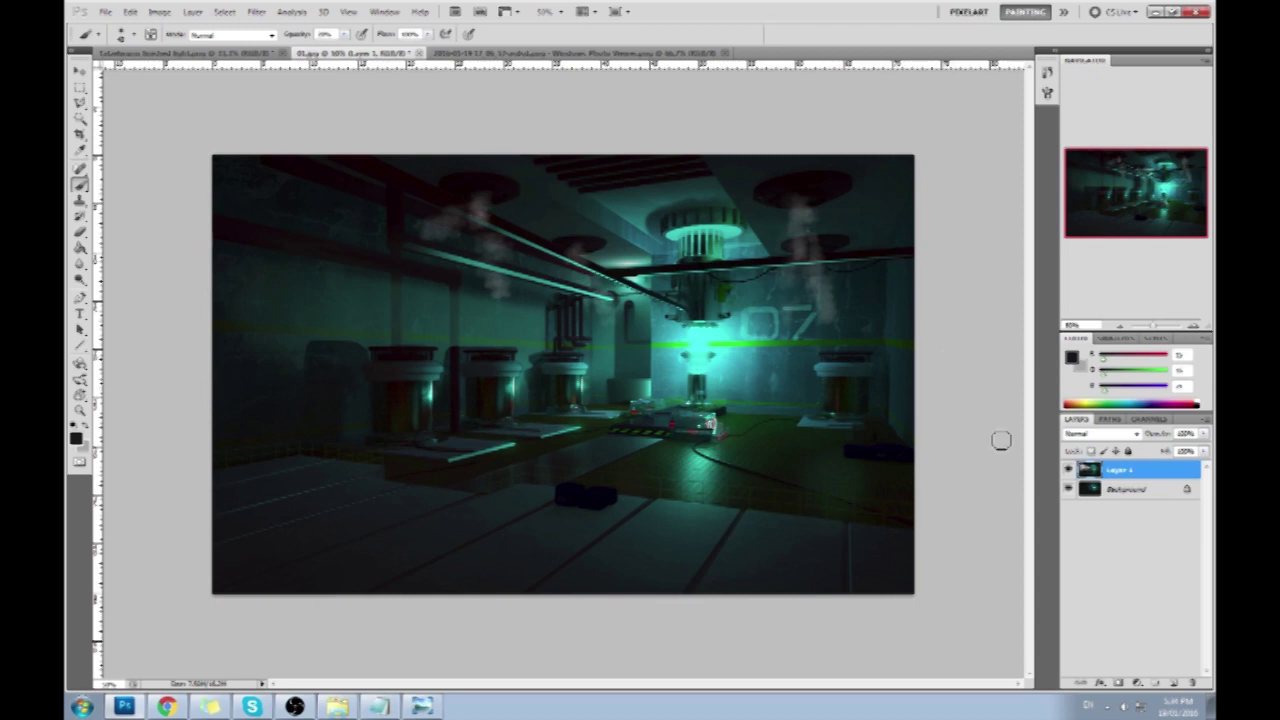
left_click(1067, 469)
left_click(1067, 469)
left_click(1067, 469)
left_click(1067, 469)
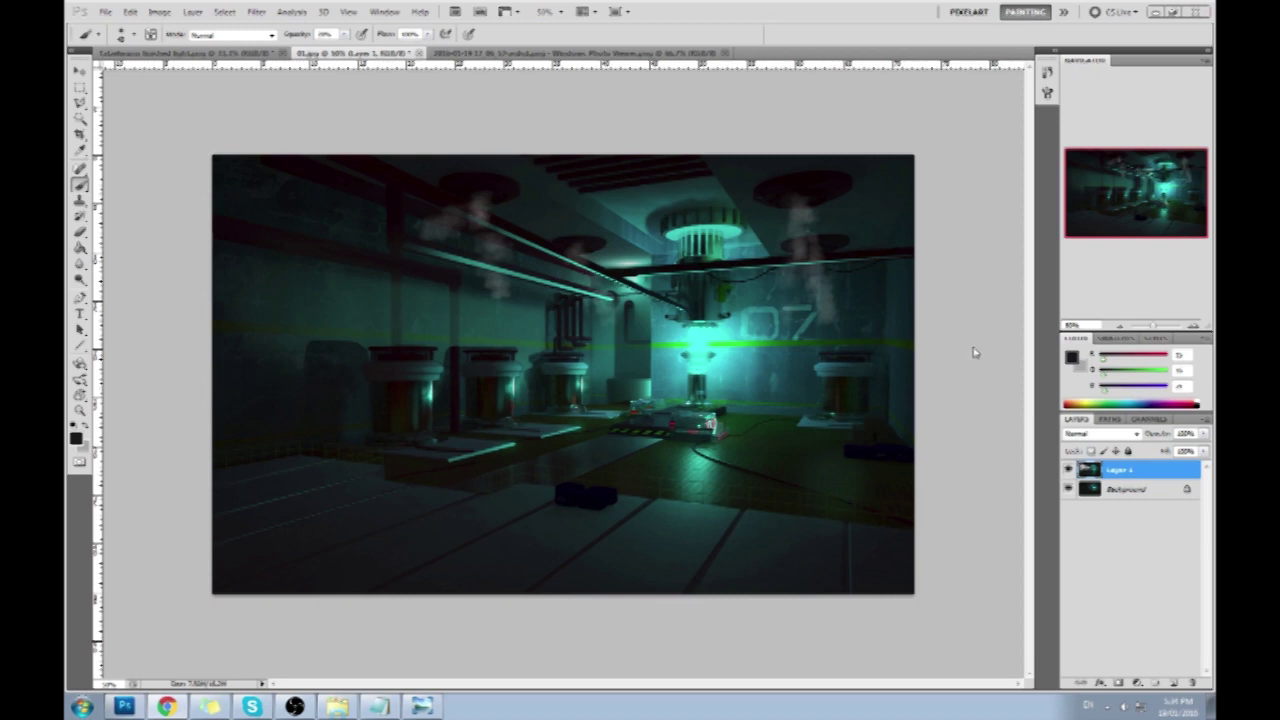
- Restore the two vertical pipes above the left tanks by erasing the painted layer there, using rectangular selections for crisp edges
key("e")
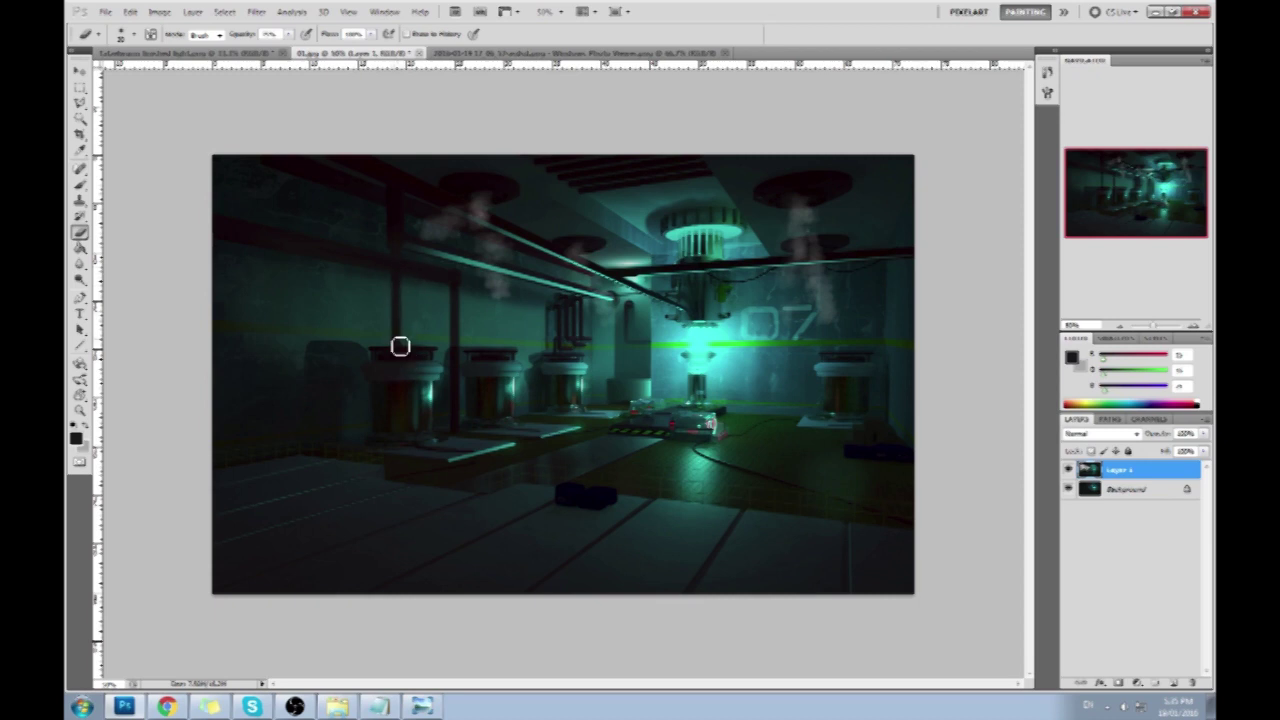
left_click(81, 90)
left_click(130, 85)
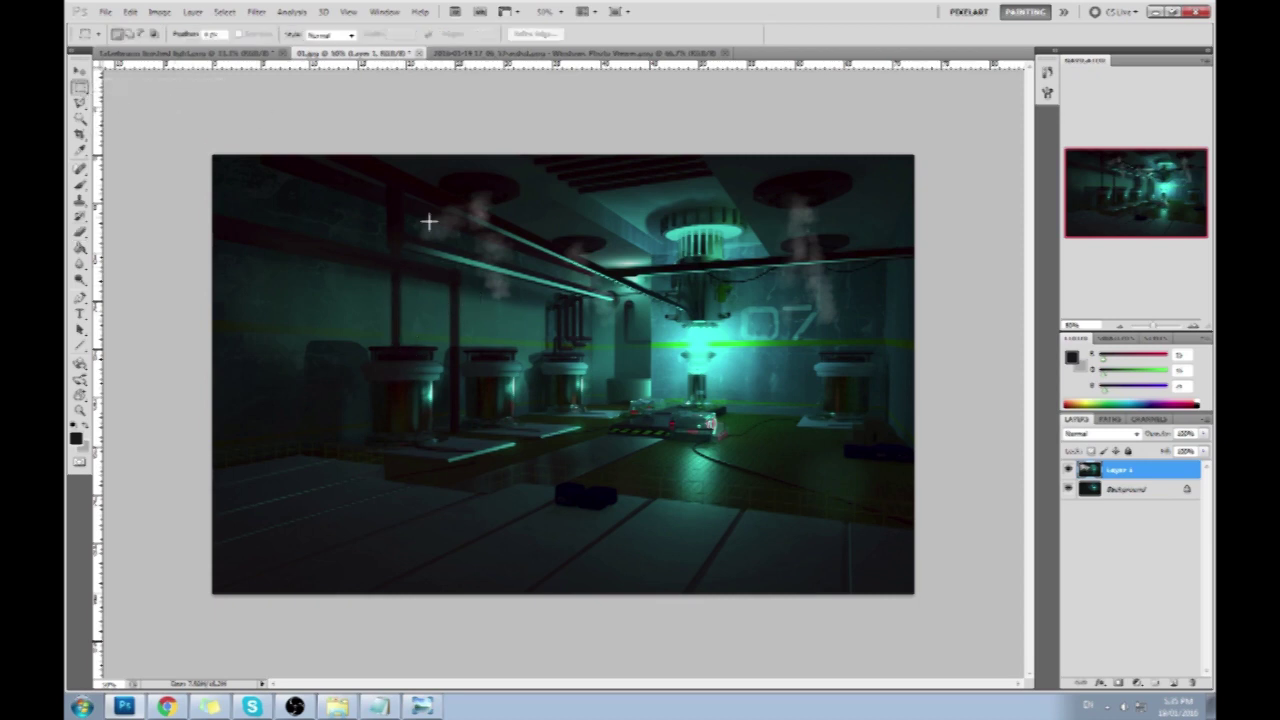
left_click_drag(457, 286, 462, 433)
left_click_drag(399, 274, 399, 351)
key("ctrl+d")
- Paint cyan edge light along the two vertical pipes on a new layer with cyan sampled from the reactor core, then deselect
left_click(1172, 684)
key("b")
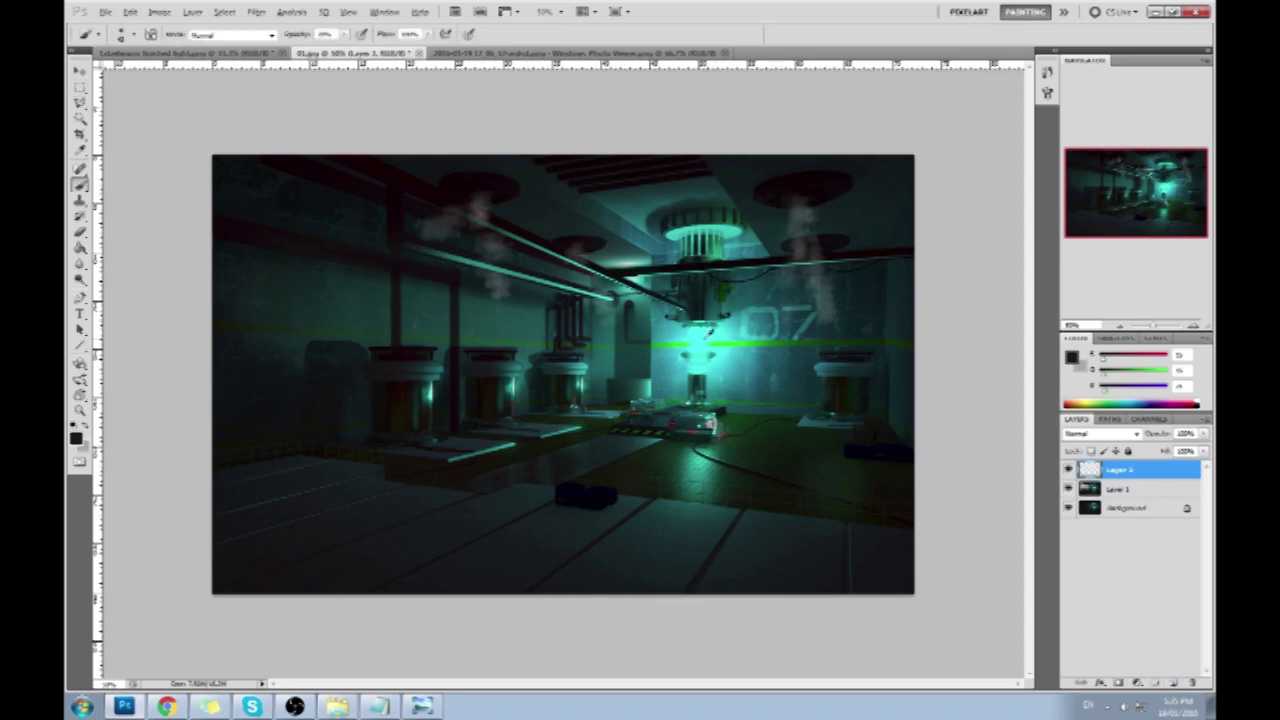
left_click(712, 318, "alt")
key("]")
left_click_drag(344, 34, 365, 51)
left_click_drag(457, 286, 457, 430)
left_click_drag(400, 346, 400, 274)
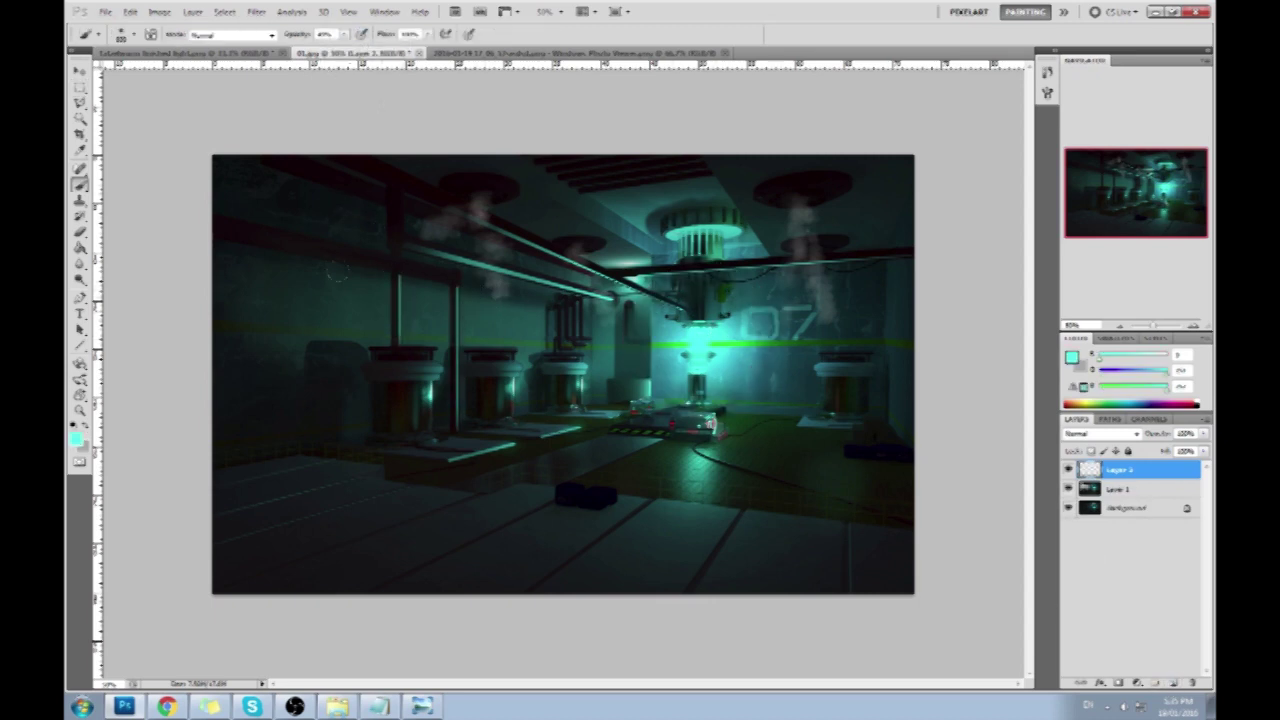
key("l")
right_click(590, 310)
left_click(606, 322)
- Soften the pipes' cyan edge light with a larger, low-opacity Eraser and merge it down into the painted layer
key("e")
mouse_move(288, 34)
left_mouse_down()
mouse_move(288, 50)
mouse_move(245, 55)
left_mouse_up()
key("]")
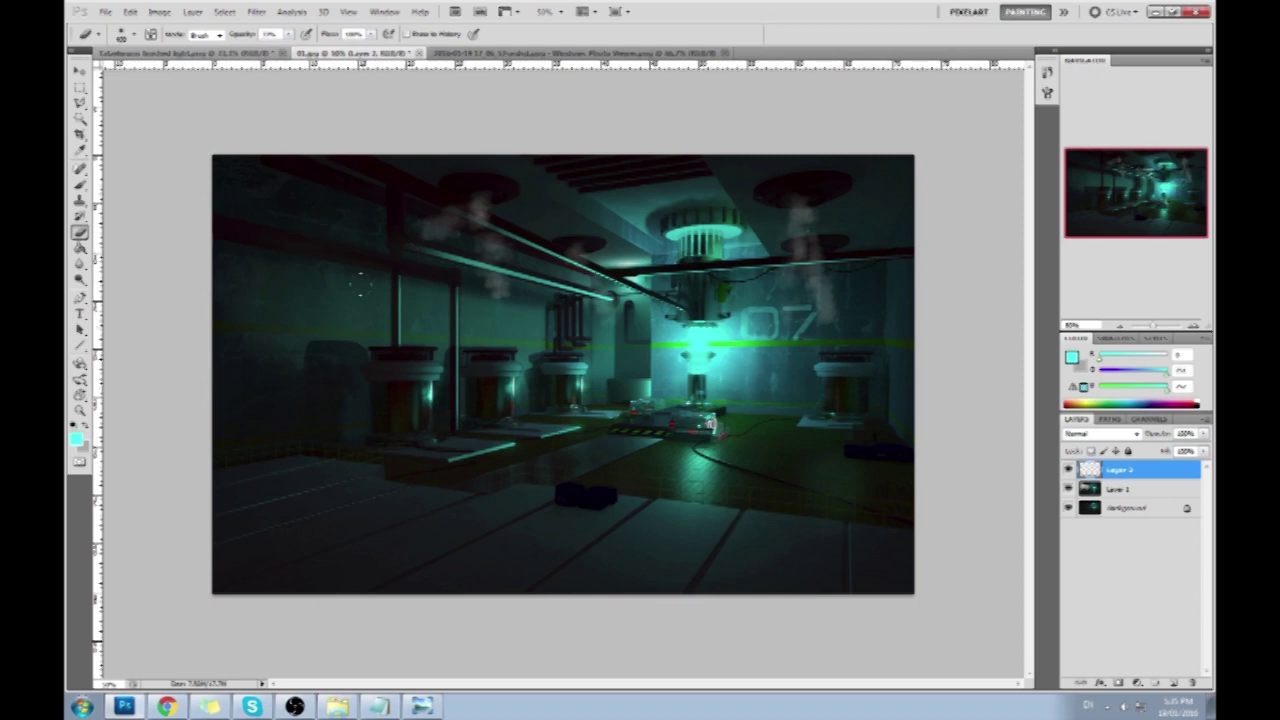
right_click(1129, 470)
left_click(1105, 503)
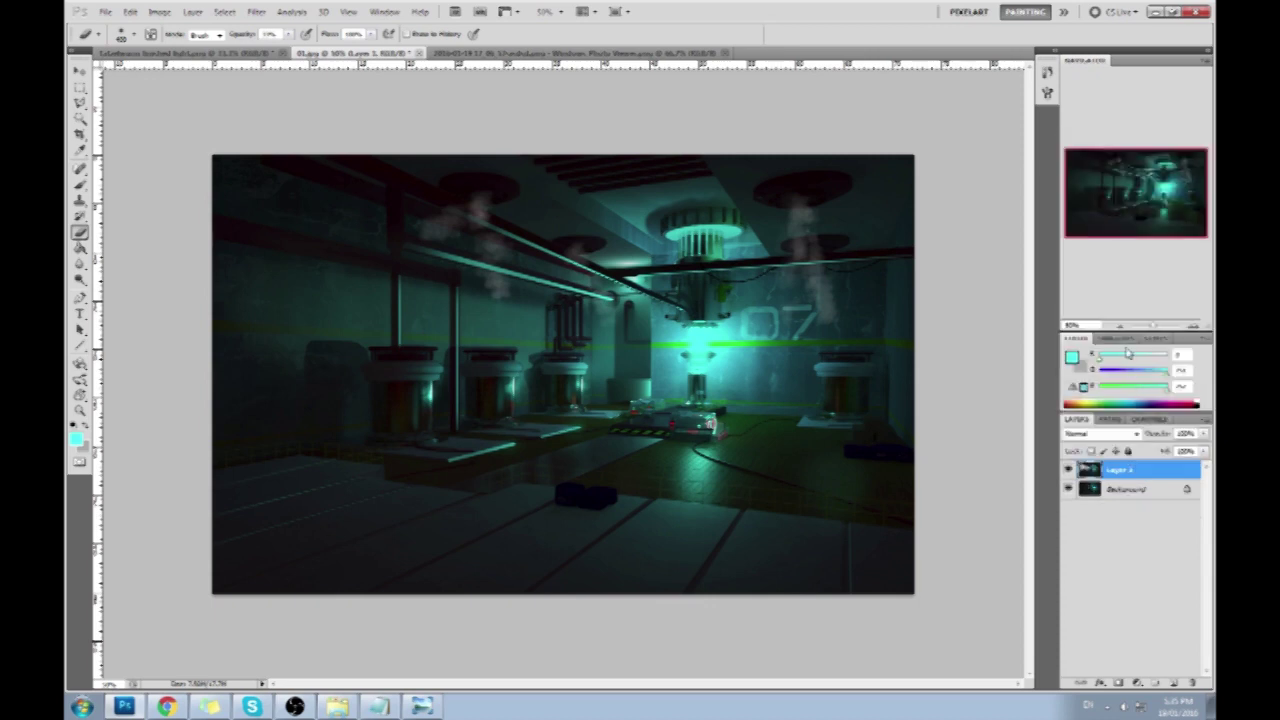
- Compare the painted layer with the original and lightly erase it over the left wall and floor with a large Eraser
left_click_drag(1060, 338, 1052, 338)
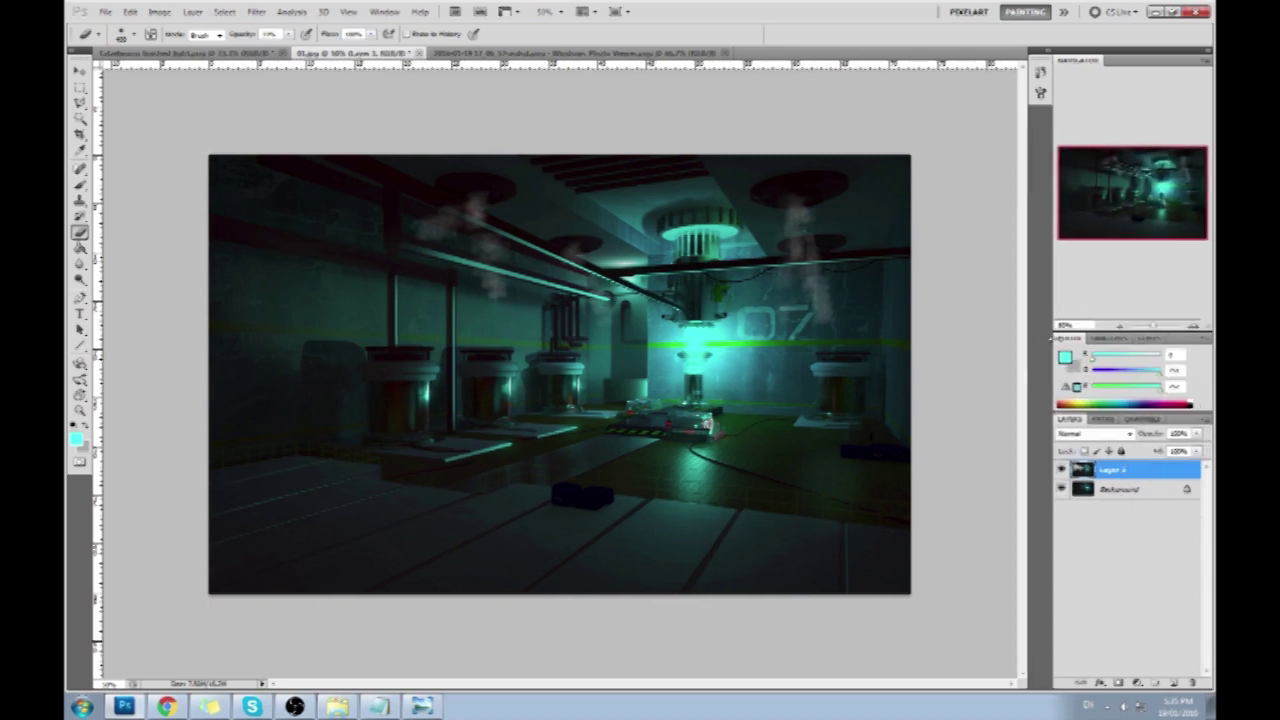
left_click(1062, 470)
left_click(1062, 470)
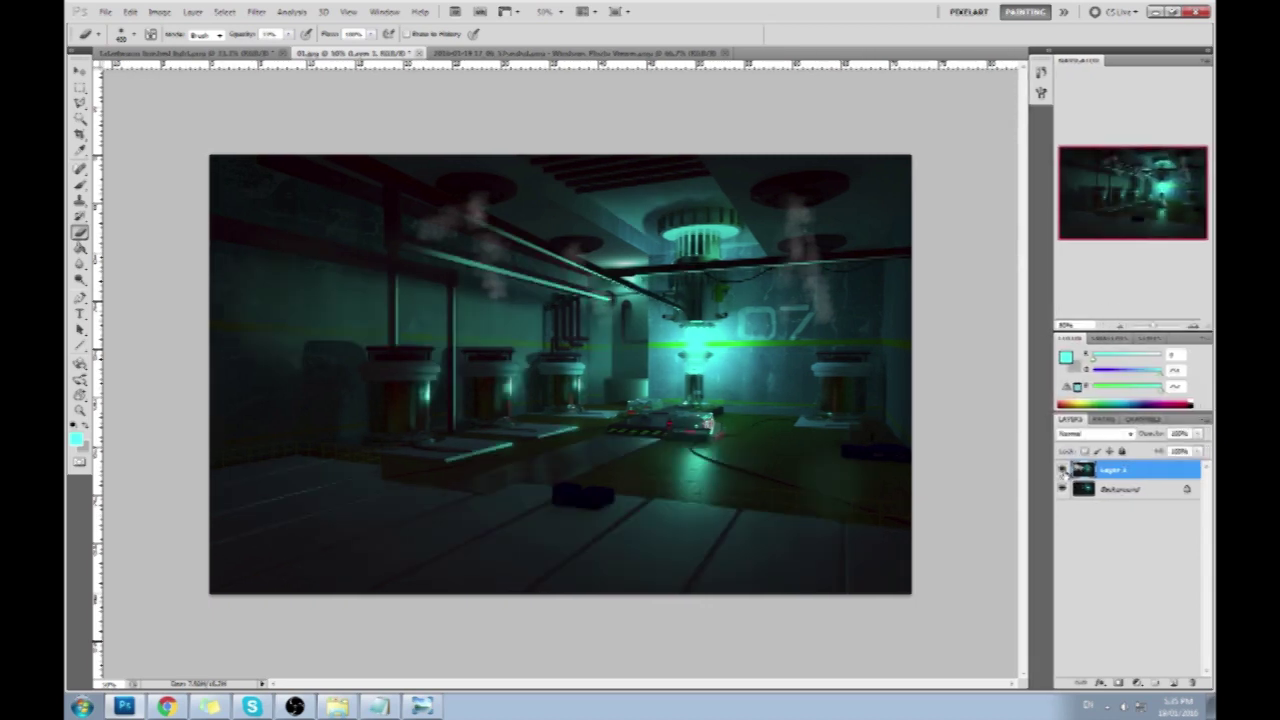
left_click(1063, 471)
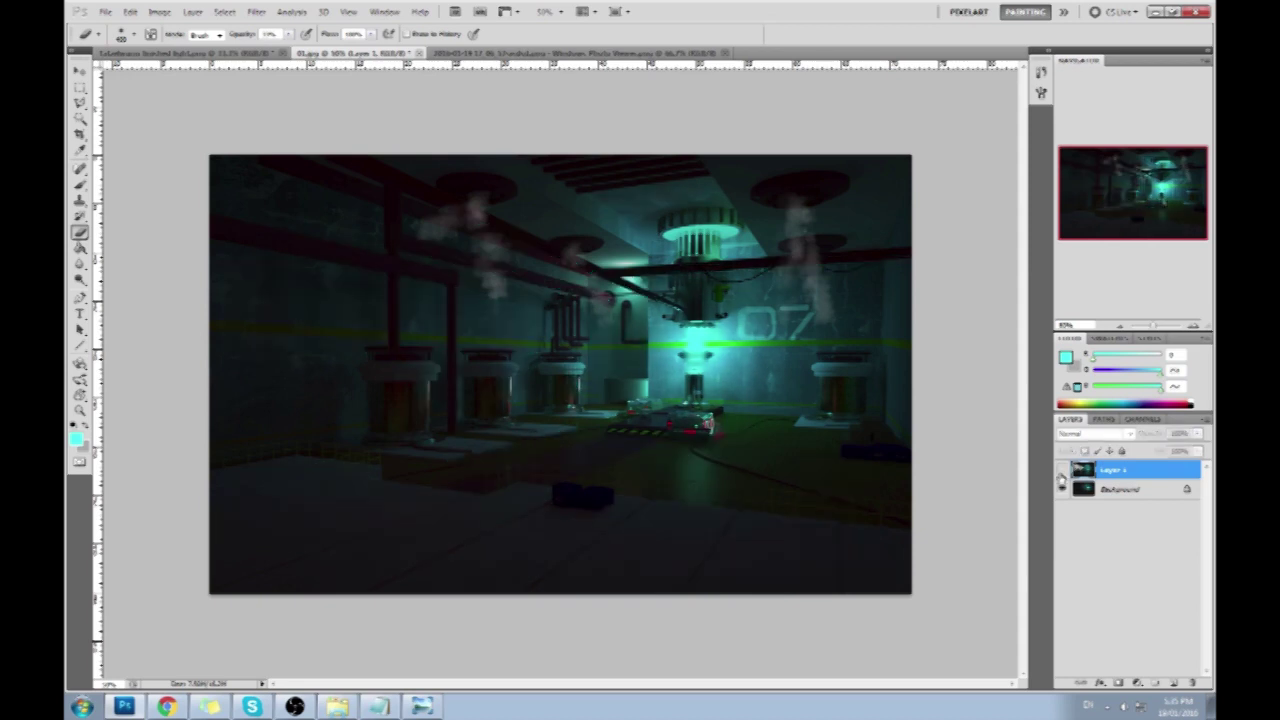
left_click(1063, 472)
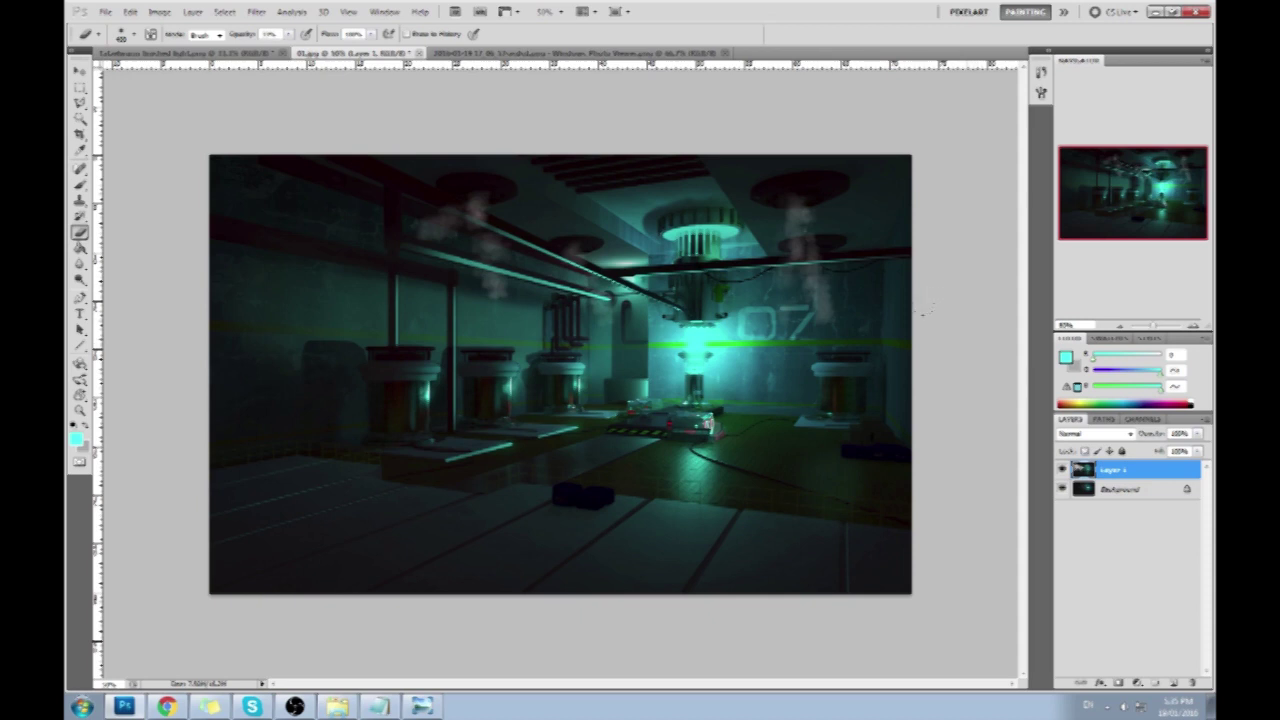
left_click(279, 34)
key("Return")
left_click(420, 323)
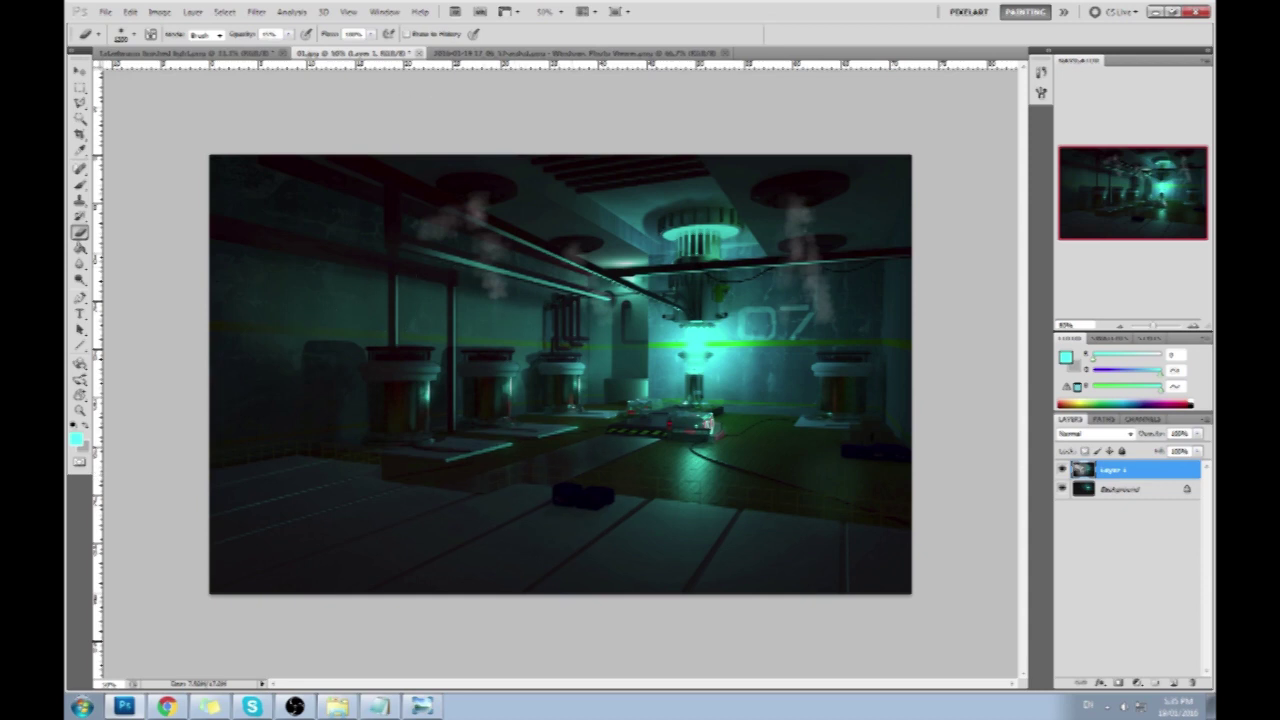
left_click(696, 464)
- Check the painted layer against the original once more and merge it down into the background
left_click(1063, 474)
left_click(1063, 474)
left_click(1063, 474)
left_click(1063, 474)
left_click(1063, 474)
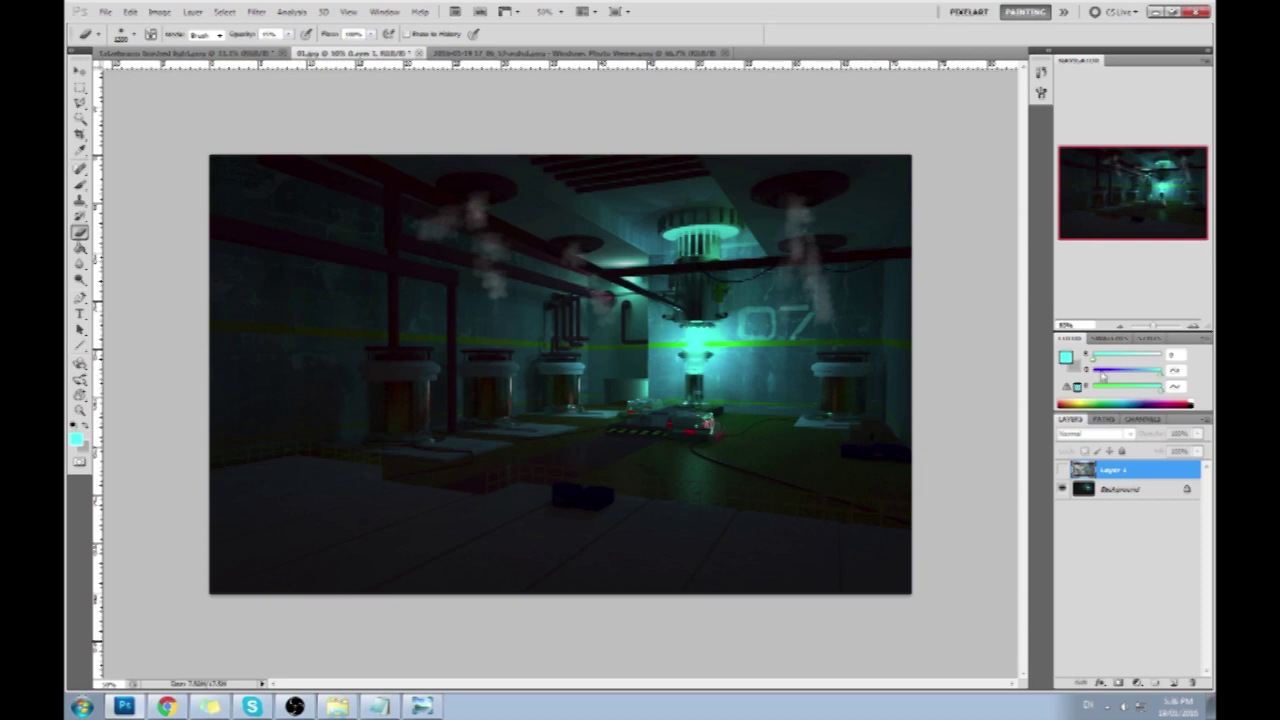
left_click(1062, 469)
left_click(1062, 469)
left_click(1062, 469)
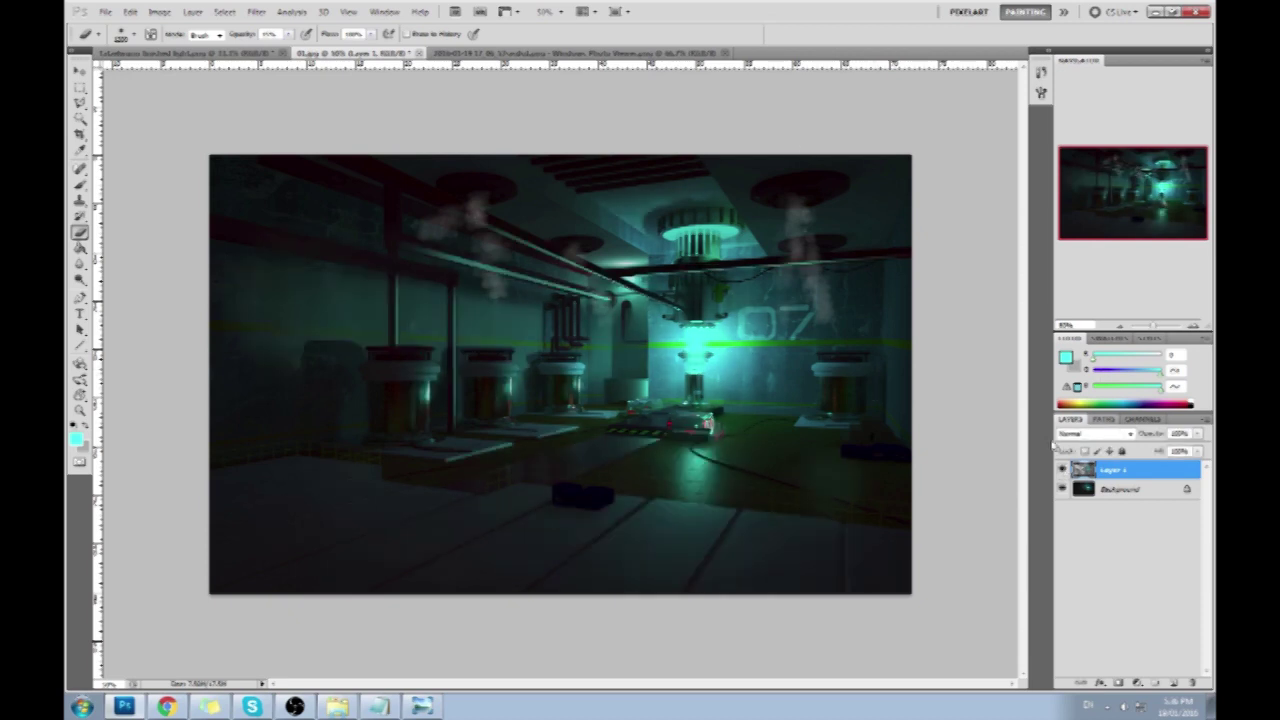
right_click(1110, 470)
left_click(1105, 459)
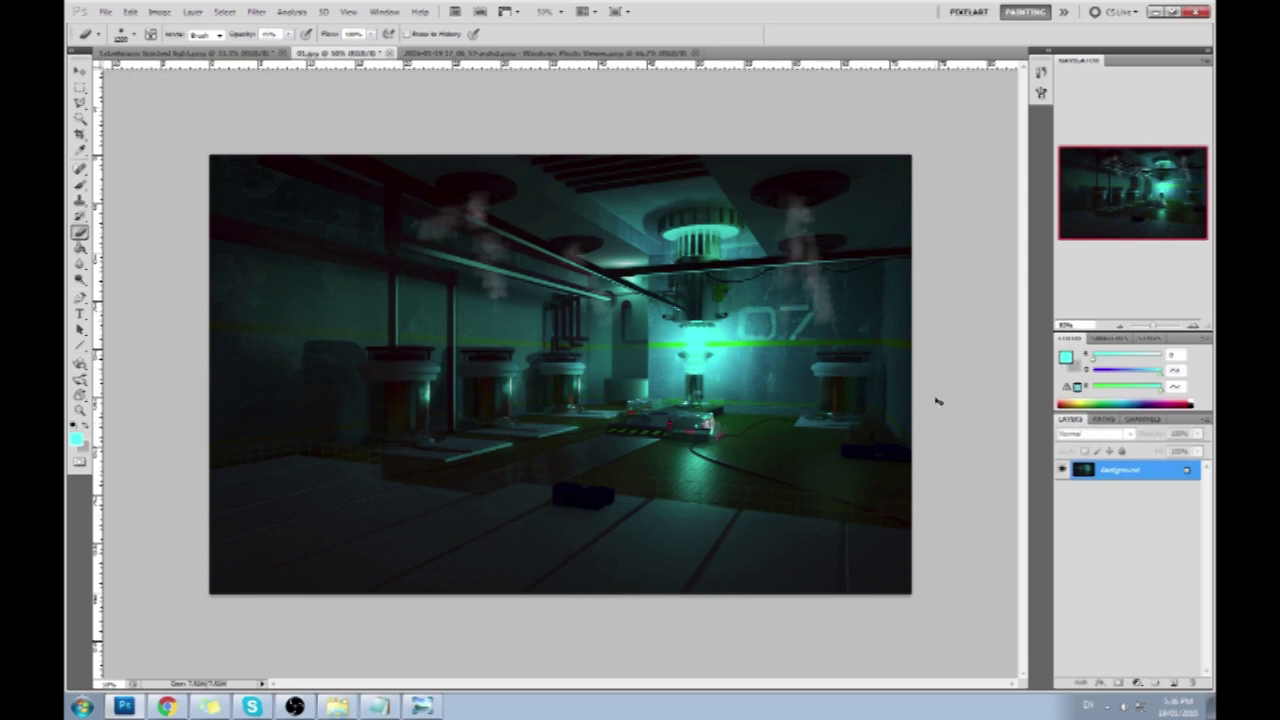
- Paint a soft, bright cyan oval glow on the left wall with the Brush at 100% opacity, redoing the first stroke
key("ctrl+minus")
key("b")
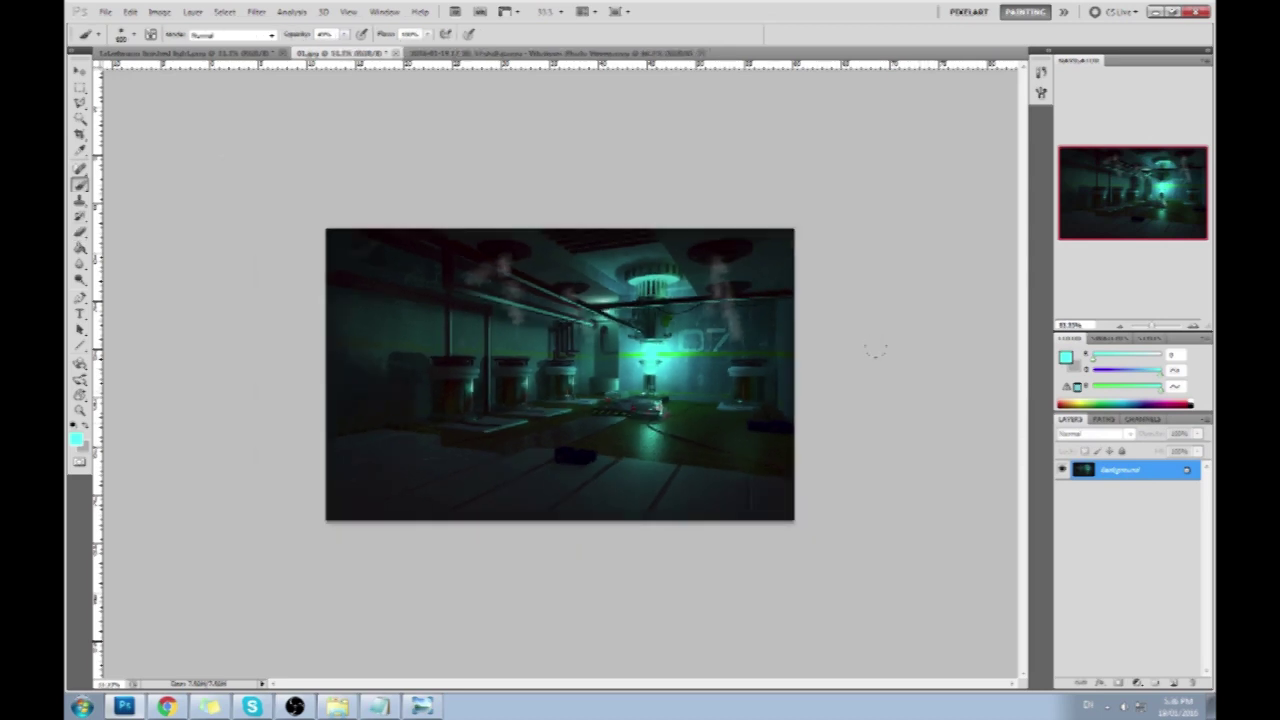
key("0")
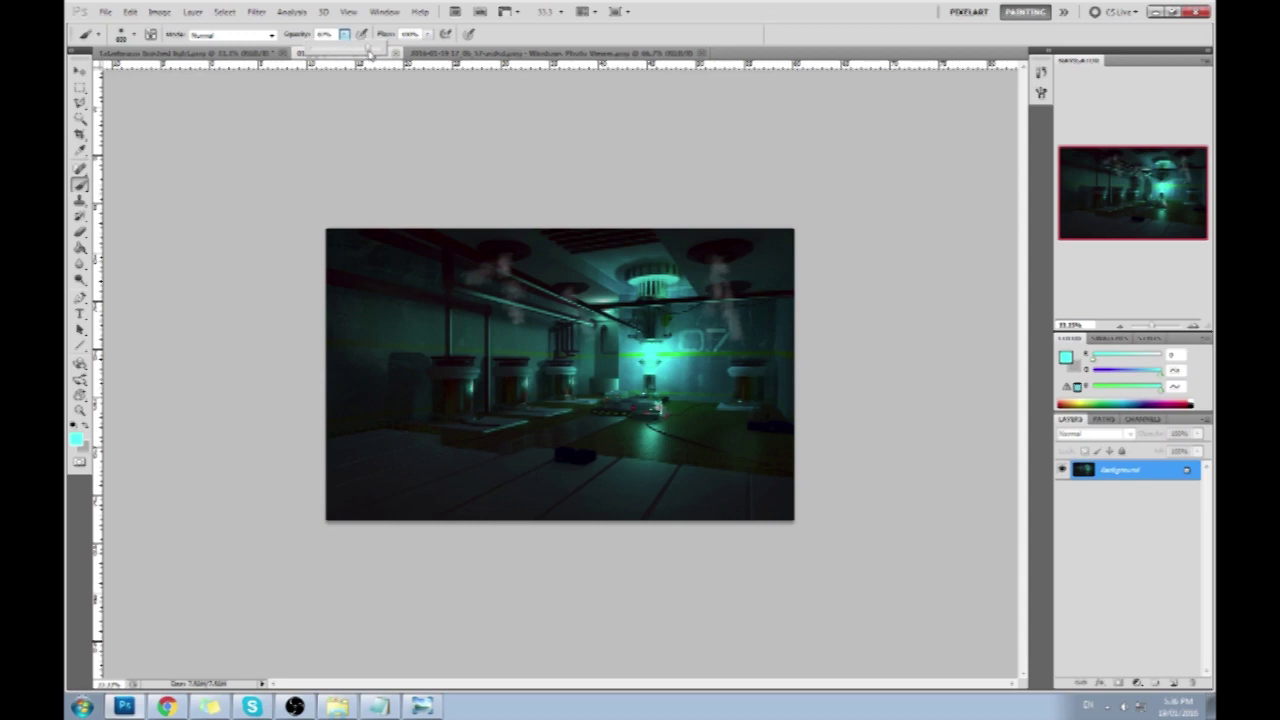
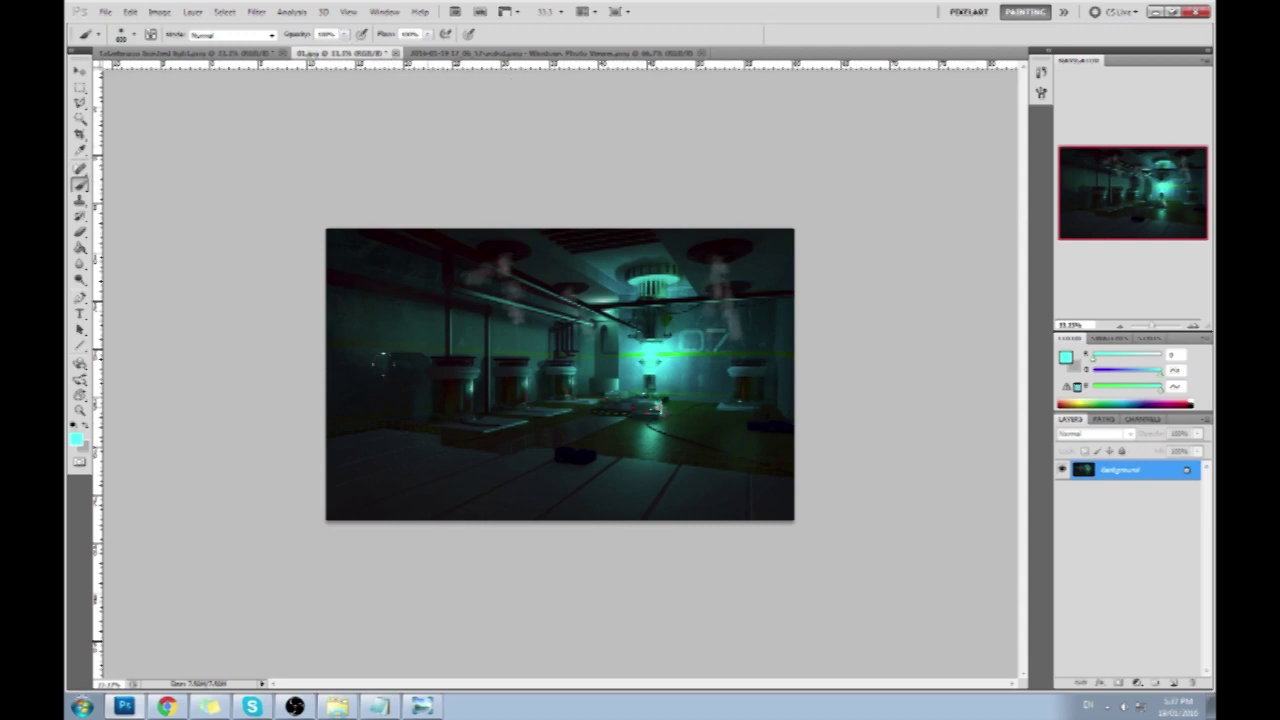
left_click_drag(374, 310, 371, 391)
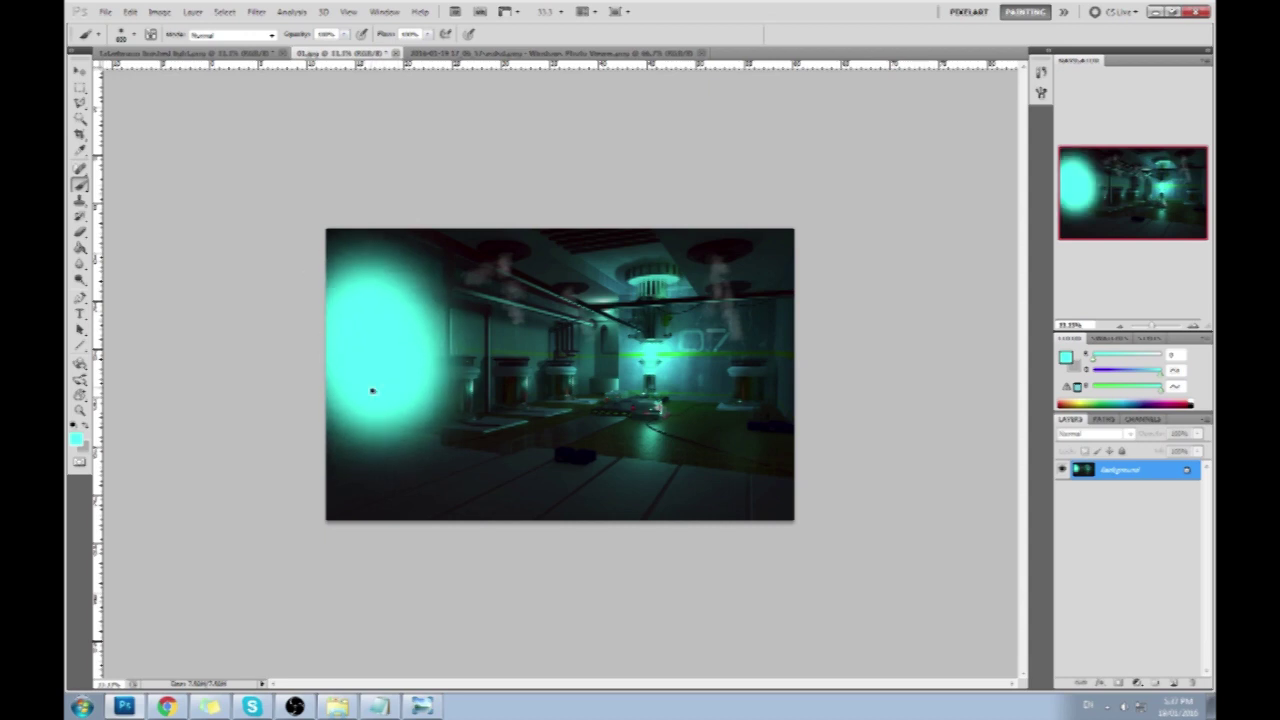
key("ctrl+z")
left_click_drag(374, 325, 372, 385)
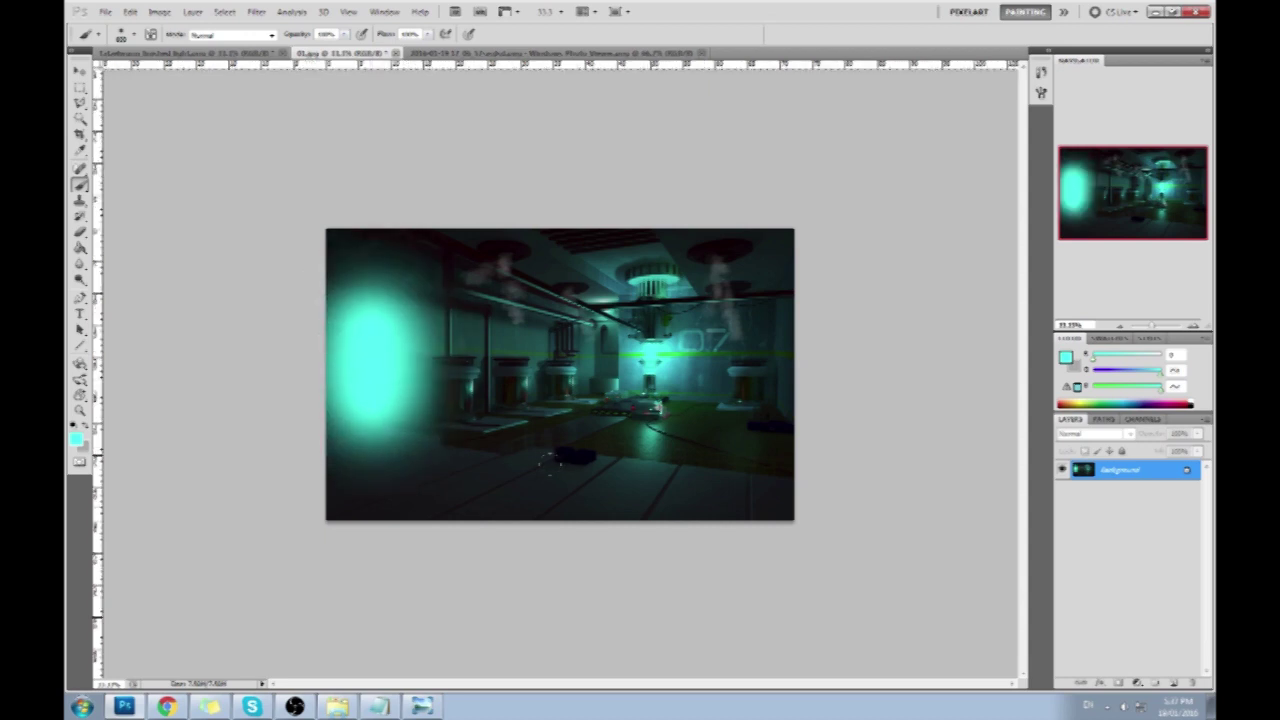
- Undo the cyan brush glow painted over the left side of the dark laboratory image
key("ctrl+z")
left_click_drag(423, 491, 520, 420)
key("ctrl+z")
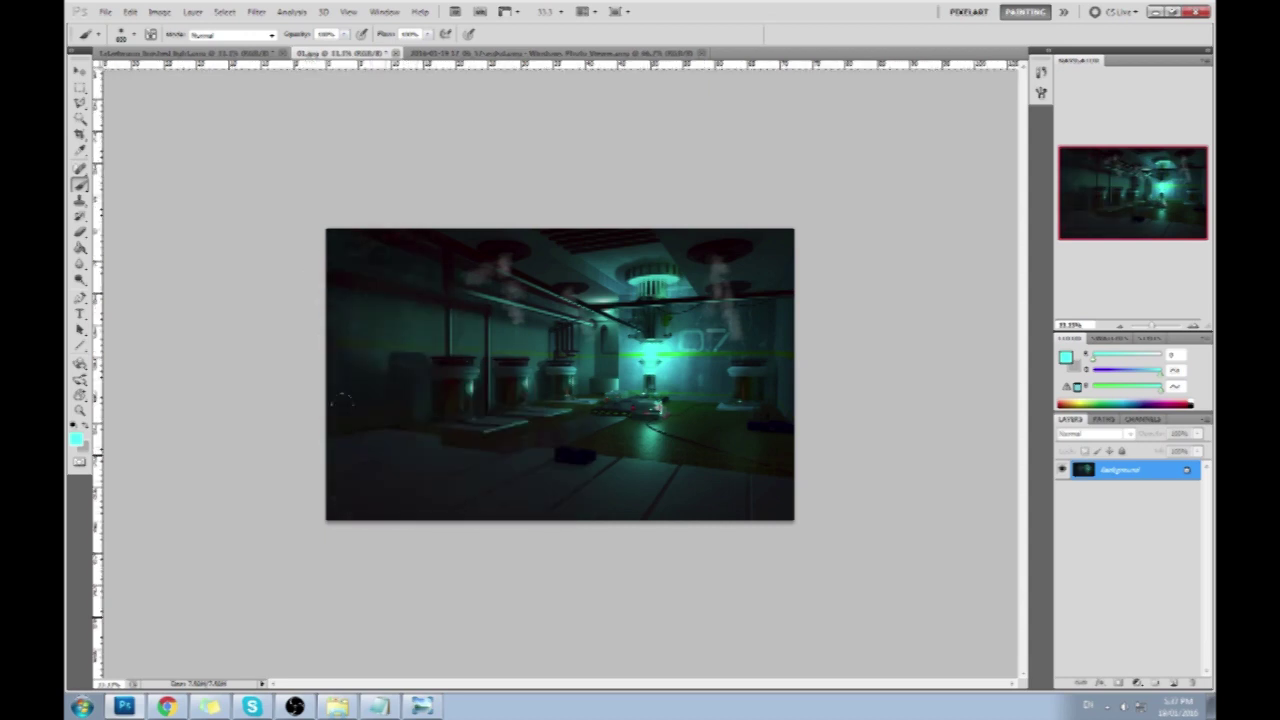
- Crop the laboratory image slightly tighter around the glowing centre and close it, saving the changes
key("c")
left_click_drag(354, 230, 799, 506)
key("Return")
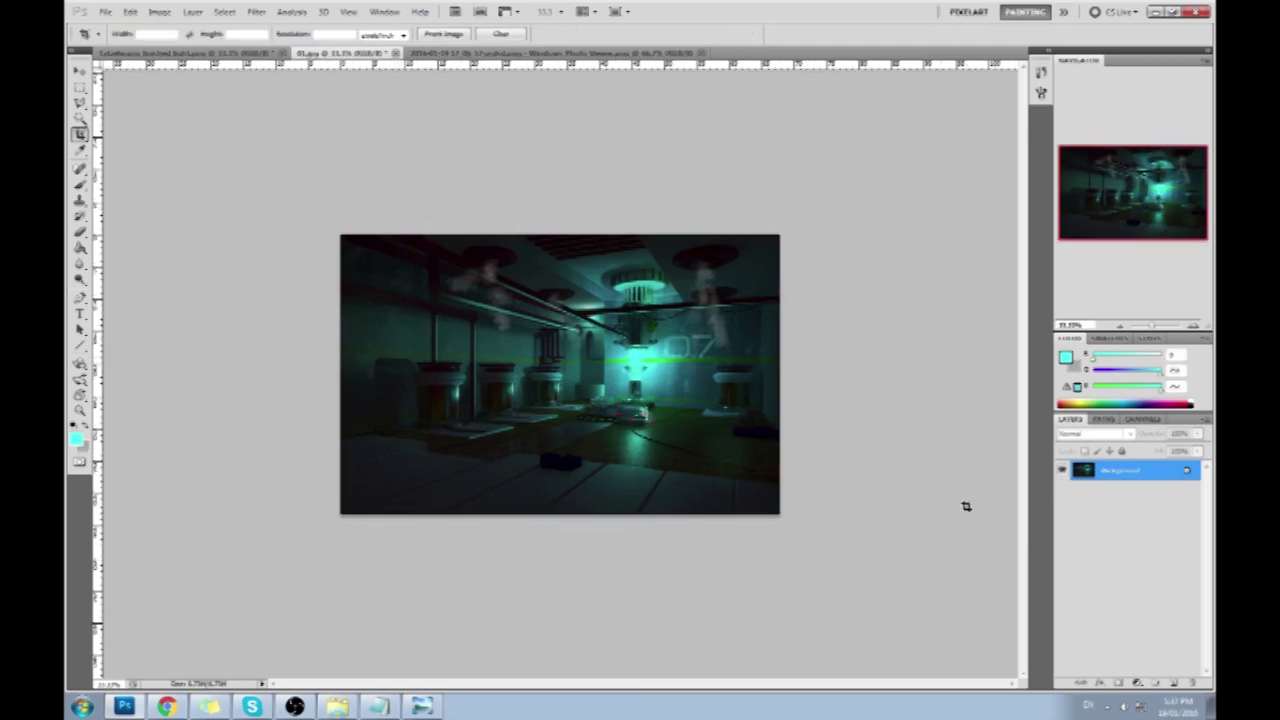
left_click(397, 52)
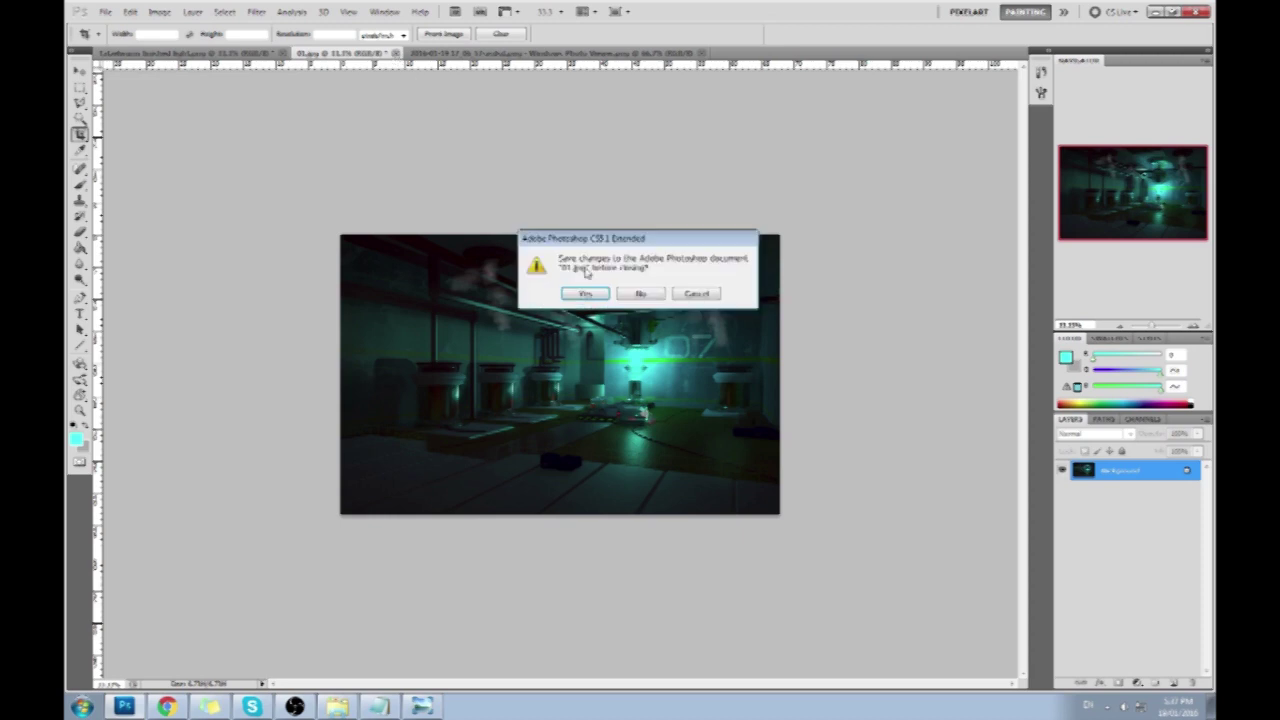
left_click(590, 294)
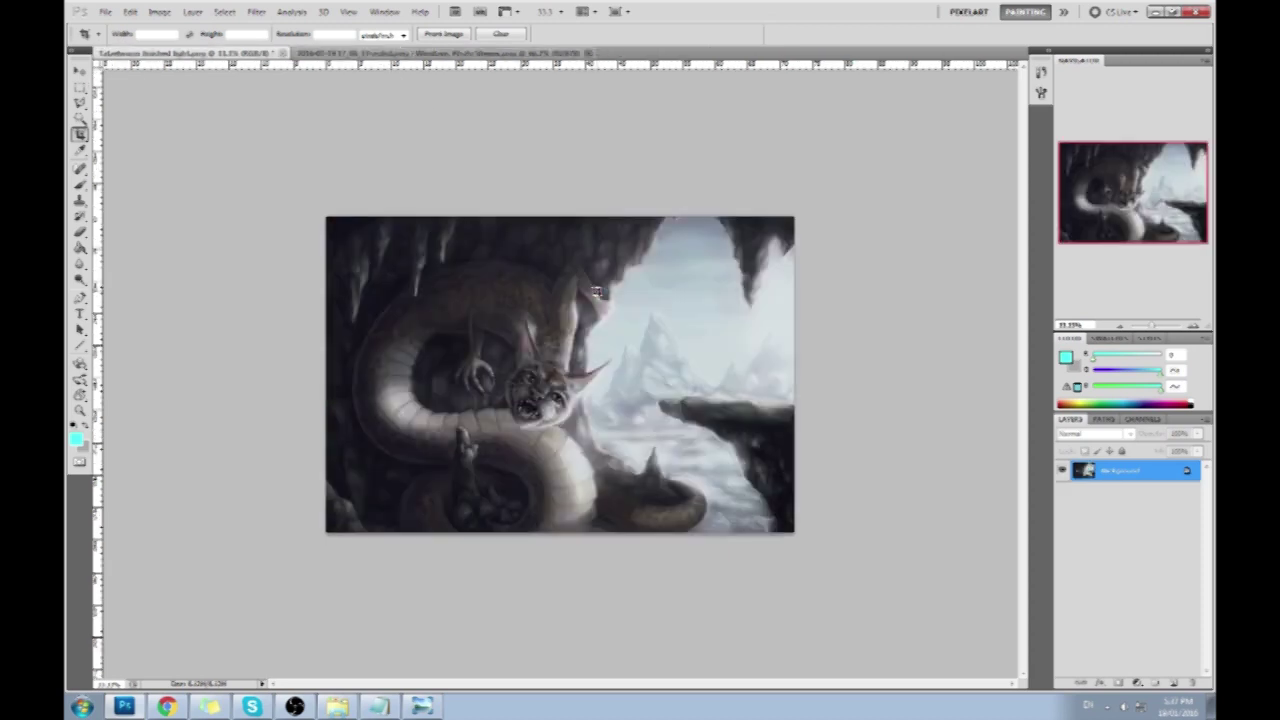
- Return to the serpent creature painting after viewing the grey landscape, and add a new empty layer above the background
left_click(367, 55)
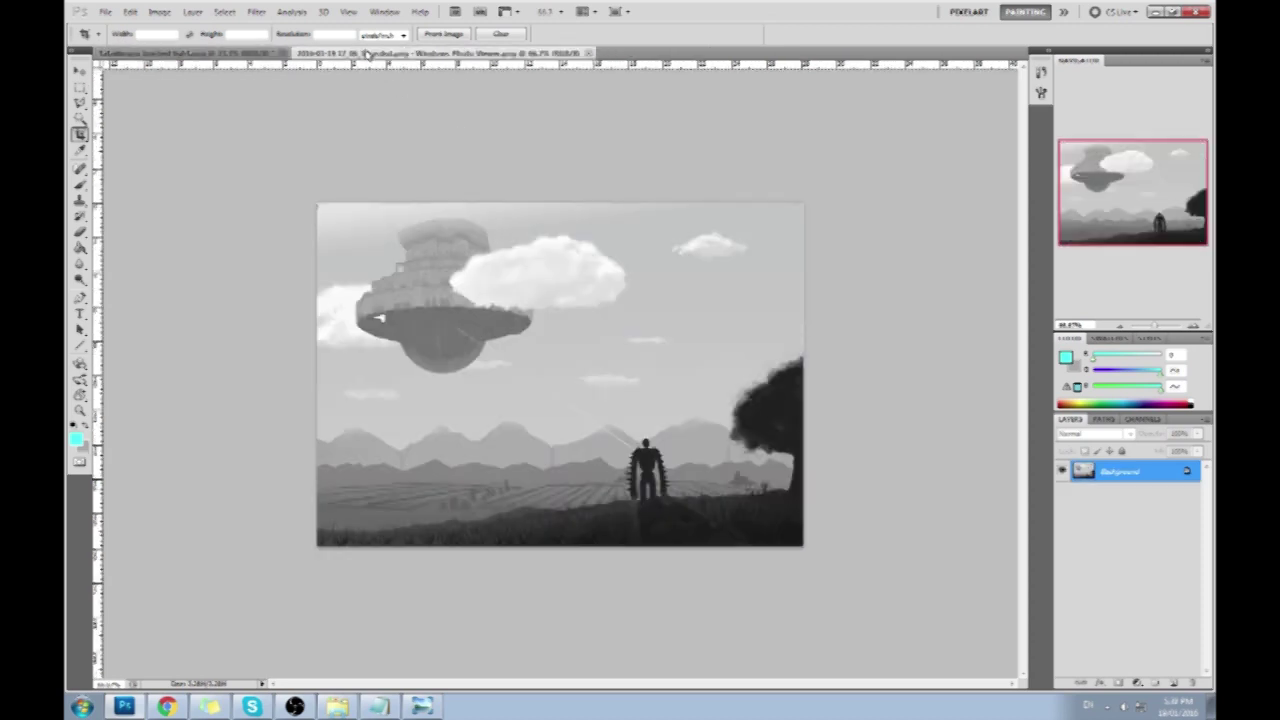
left_click(230, 55)
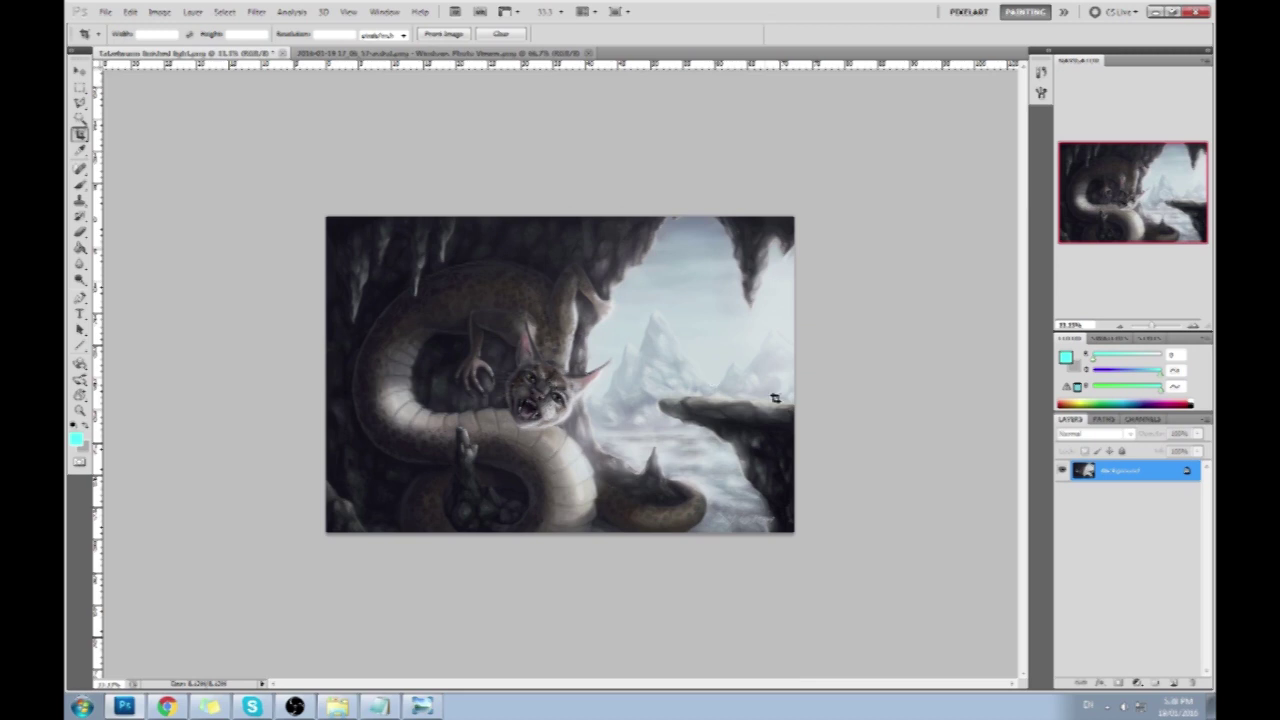
left_click(1170, 682)
key("ctrl+plus")
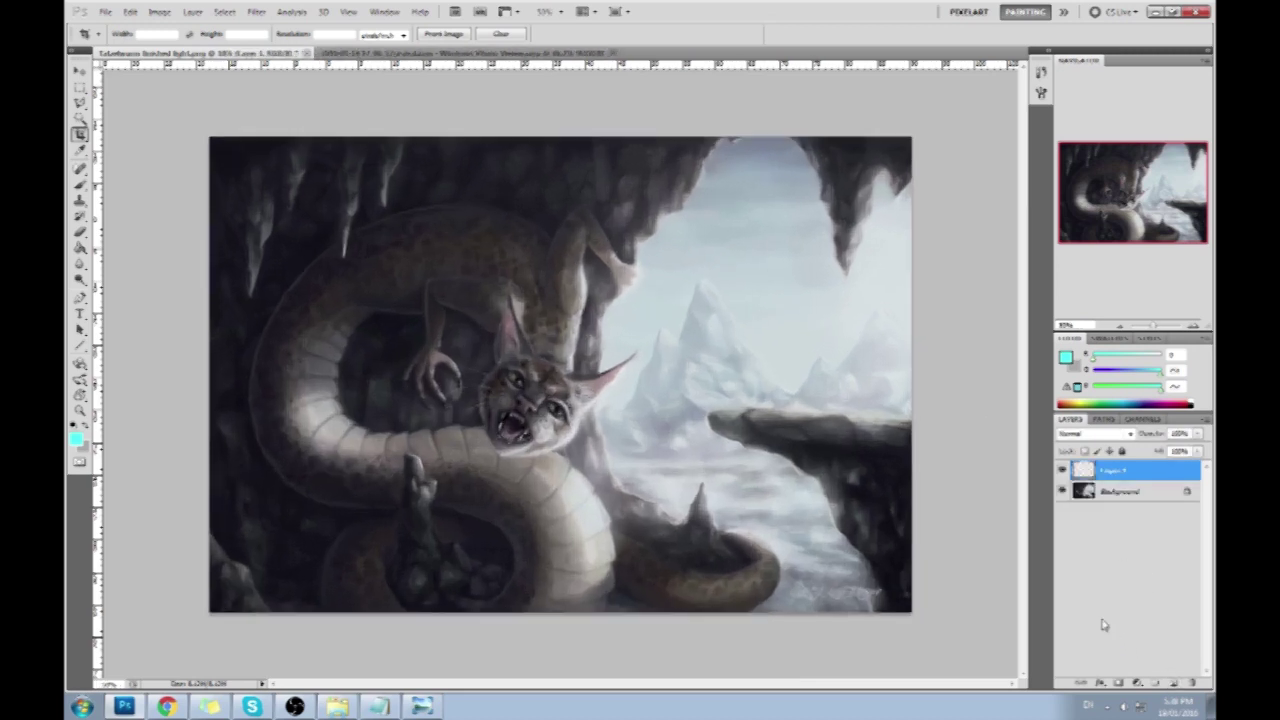
- Circle the creature's head with a cyan brush and add arrows aimed at it from above and below
key("b")
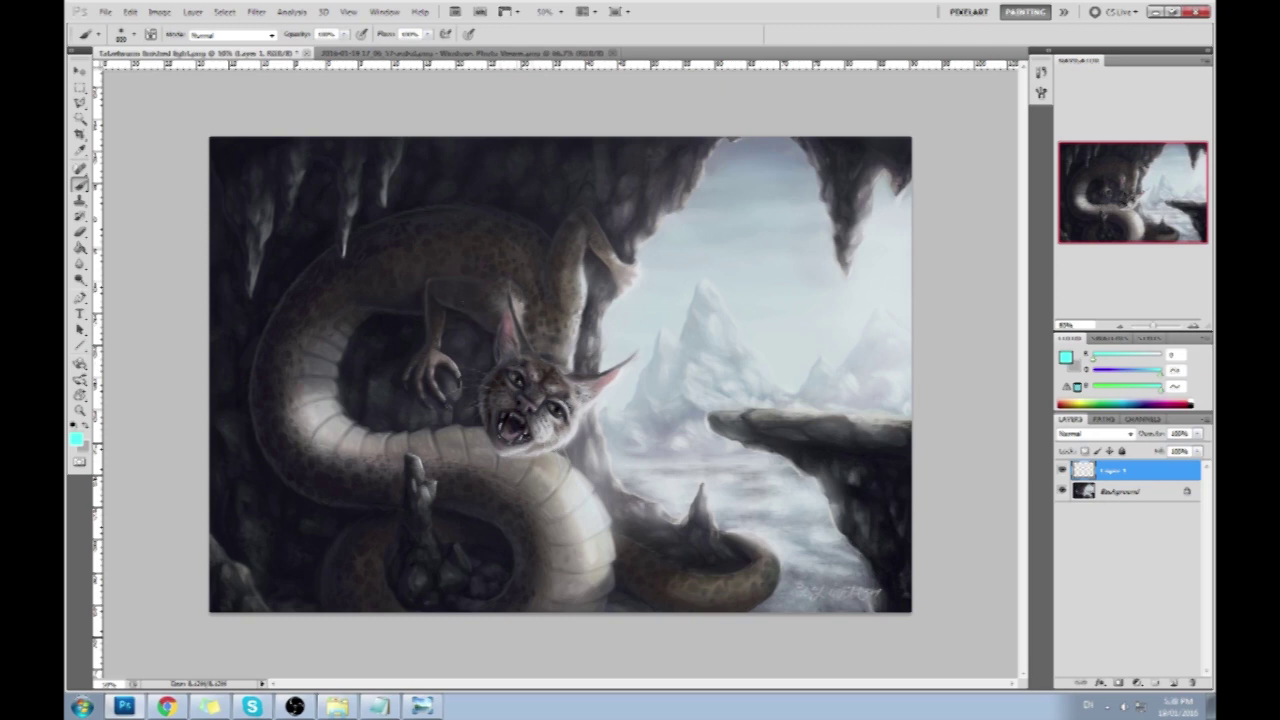
mouse_move(583, 365)
left_mouse_down()
mouse_move(468, 390)
mouse_move(575, 352)
left_mouse_up()
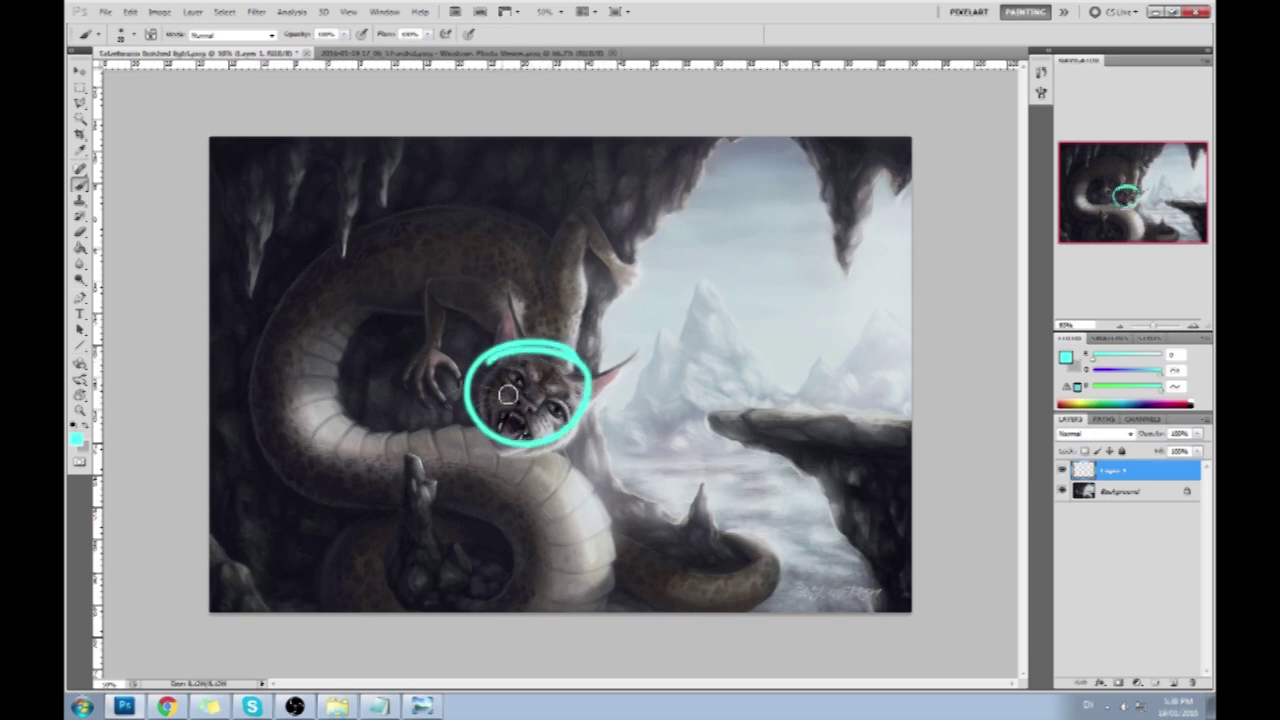
mouse_move(571, 466)
left_mouse_down()
mouse_move(560, 469)
mouse_move(595, 458)
left_mouse_up()
mouse_move(457, 306)
left_mouse_down()
mouse_move(464, 338)
mouse_move(490, 323)
left_mouse_up()
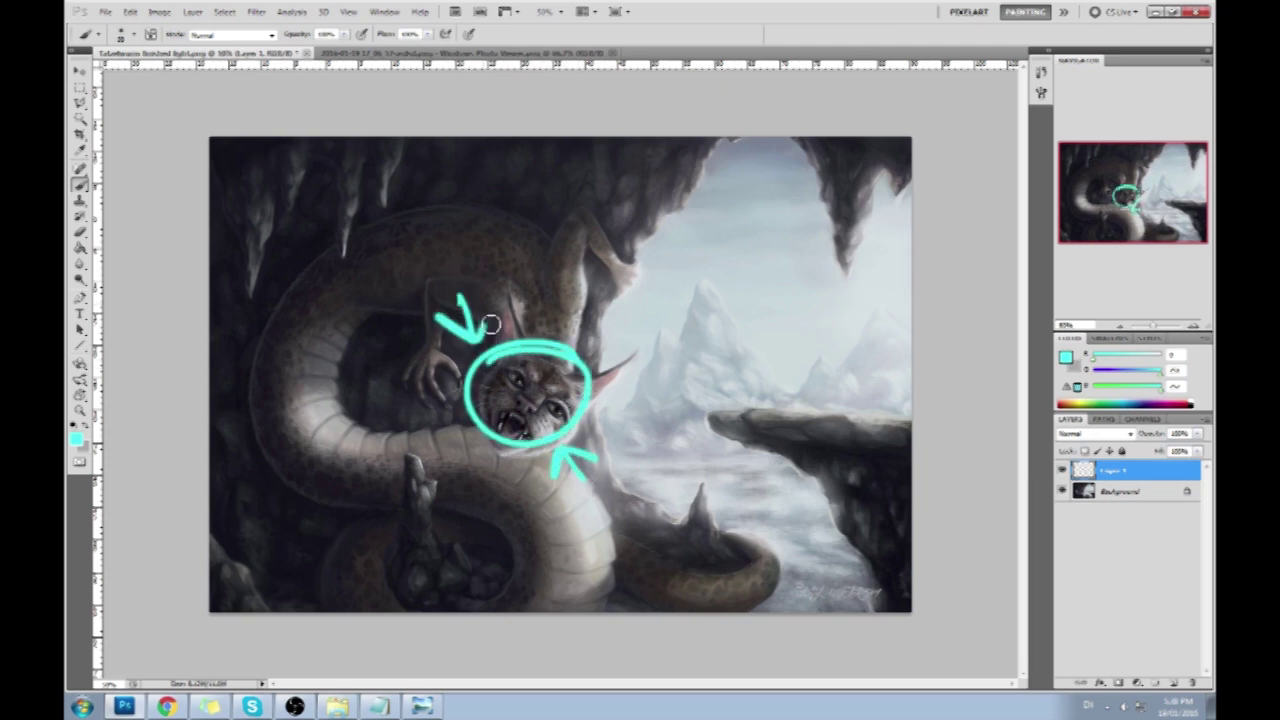
- Undo the cyan circle and arrows around the creature's head
key("ctrl+alt+z")
key("ctrl+alt+z")
key("ctrl+alt+z")
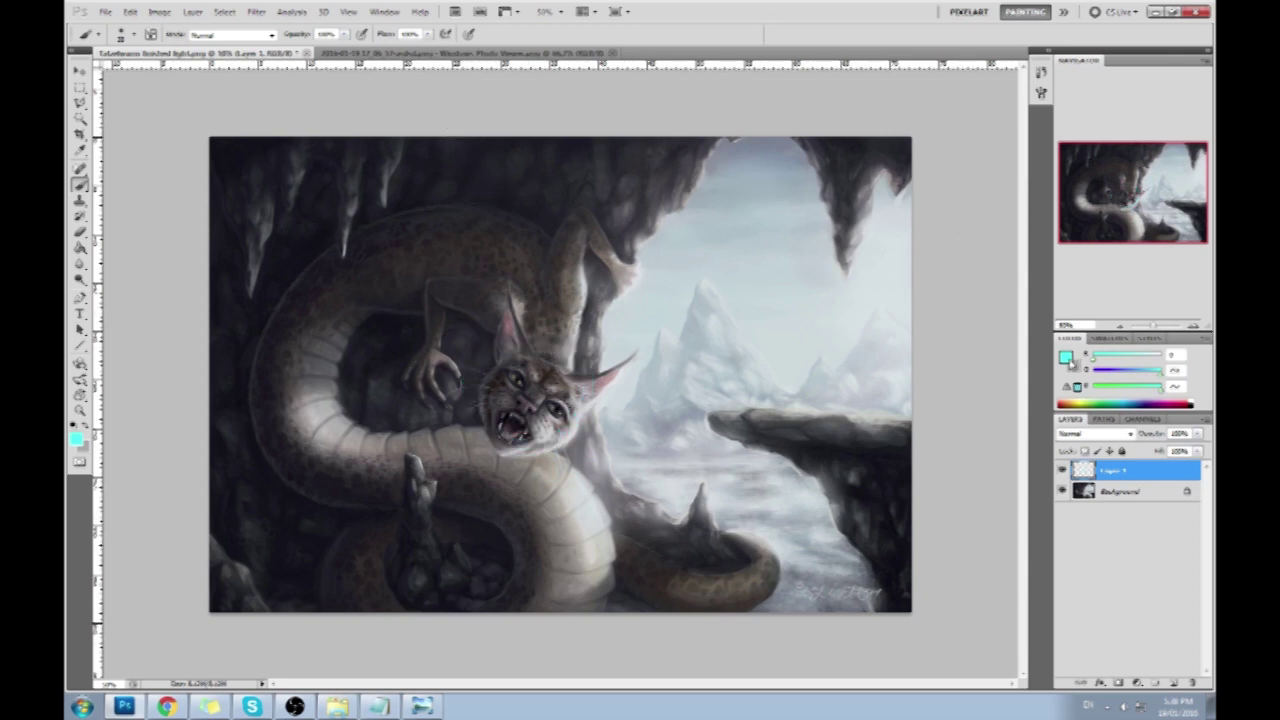
- Change the foreground colour to a bright saturated red
left_click(1066, 358)
left_click(1054, 336)
left_click(1160, 318)
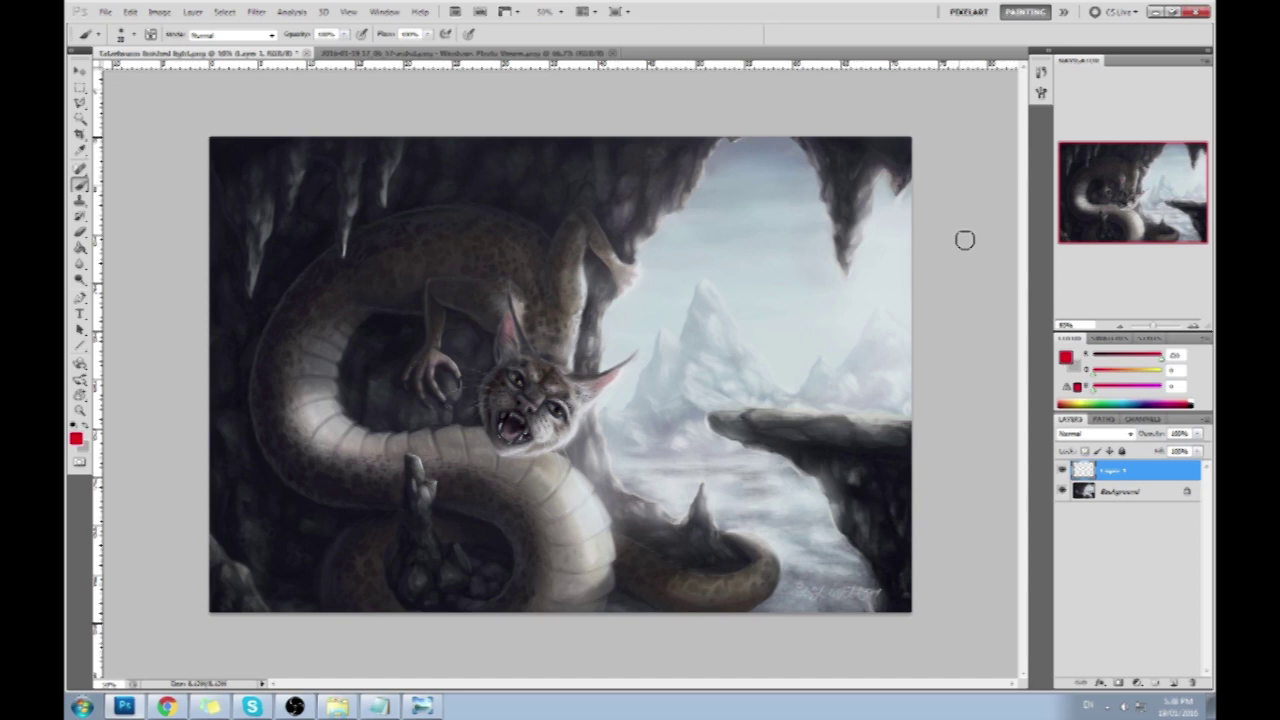
left_click_drag(543, 459, 570, 487)
mouse_move(538, 455)
left_mouse_down()
mouse_move(559, 479)
mouse_move(544, 490)
mouse_move(560, 456)
left_mouse_up()
left_click_drag(516, 500, 514, 430)
left_click_drag(514, 430, 499, 462)
left_click_drag(515, 430, 534, 437)
key("ctrl+alt+z")
key("ctrl+alt+z")
key("ctrl+alt+z")
key("ctrl+alt+z")
key("ctrl+alt+z")
key("ctrl+alt+z")
left_click(643, 290)
left_click(668, 358, "shift")
key("ctrl+alt+z")
key("ctrl+alt+z")
- Sketch a tilted three-dimensional red box around the creature's face
mouse_move(520, 354)
left_mouse_down()
mouse_move(486, 426)
mouse_move(545, 452)
mouse_move(582, 385)
mouse_move(523, 364)
mouse_move(544, 357)
mouse_move(599, 380)
left_mouse_up()
key("ctrl+z")
mouse_move(518, 345)
left_mouse_down()
mouse_move(495, 382)
mouse_move(525, 349)
mouse_move(593, 373)
mouse_move(572, 454)
mouse_move(548, 454)
mouse_move(571, 460)
mouse_move(491, 414)
left_mouse_up()
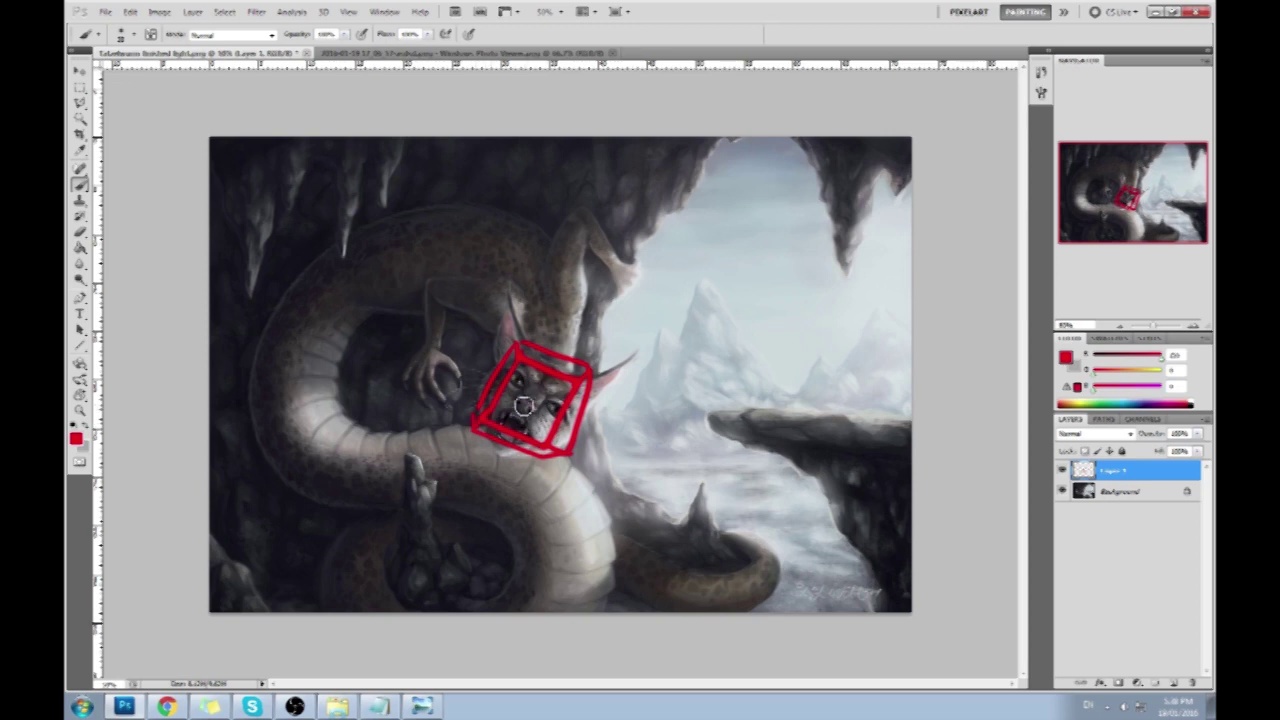
- Sketch a second red box, seen from above with its top face showing, over the distant mountains
mouse_move(660, 425)
left_mouse_down()
mouse_move(714, 337)
mouse_move(749, 423)
mouse_move(666, 426)
left_mouse_up()
key("ctrl+alt+z")
key("ctrl+alt+z")
key("ctrl+alt+z")
key("ctrl+alt+z")
left_click_drag(656, 376, 668, 433)
mouse_move(659, 370)
left_mouse_down()
mouse_move(752, 379)
mouse_move(752, 420)
left_mouse_up()
left_click_drag(752, 420, 668, 431)
left_click_drag(657, 370, 689, 339)
left_click_drag(750, 370, 728, 341)
left_click_drag(688, 338, 714, 338)
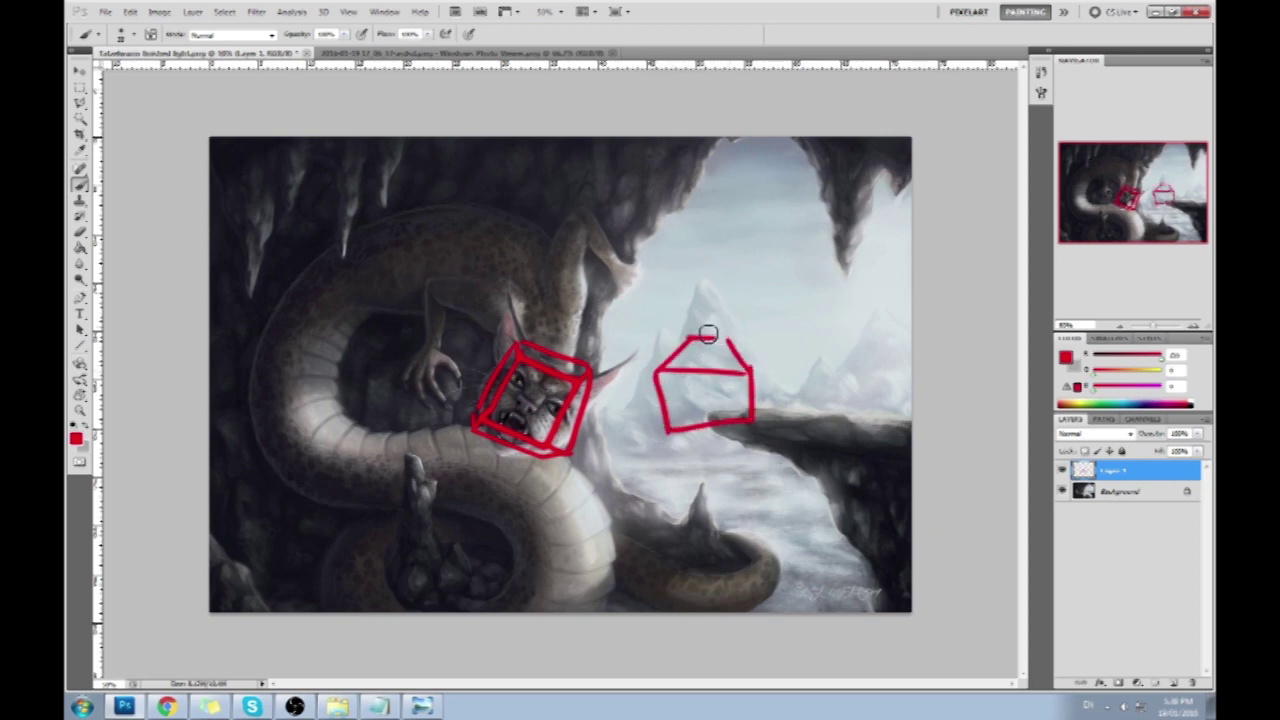
- Add eyes to the front of the mountain box, fill its top face, and draw arrows pointing down at it
mouse_move(696, 394)
left_mouse_down()
mouse_move(697, 407)
mouse_move(737, 405)
mouse_move(723, 408)
left_mouse_up()
left_click_drag(712, 298, 700, 360)
mouse_move(740, 320)
left_mouse_down()
mouse_move(695, 347)
mouse_move(701, 373)
mouse_move(736, 359)
mouse_move(720, 347)
mouse_move(688, 369)
mouse_move(754, 376)
left_mouse_up()
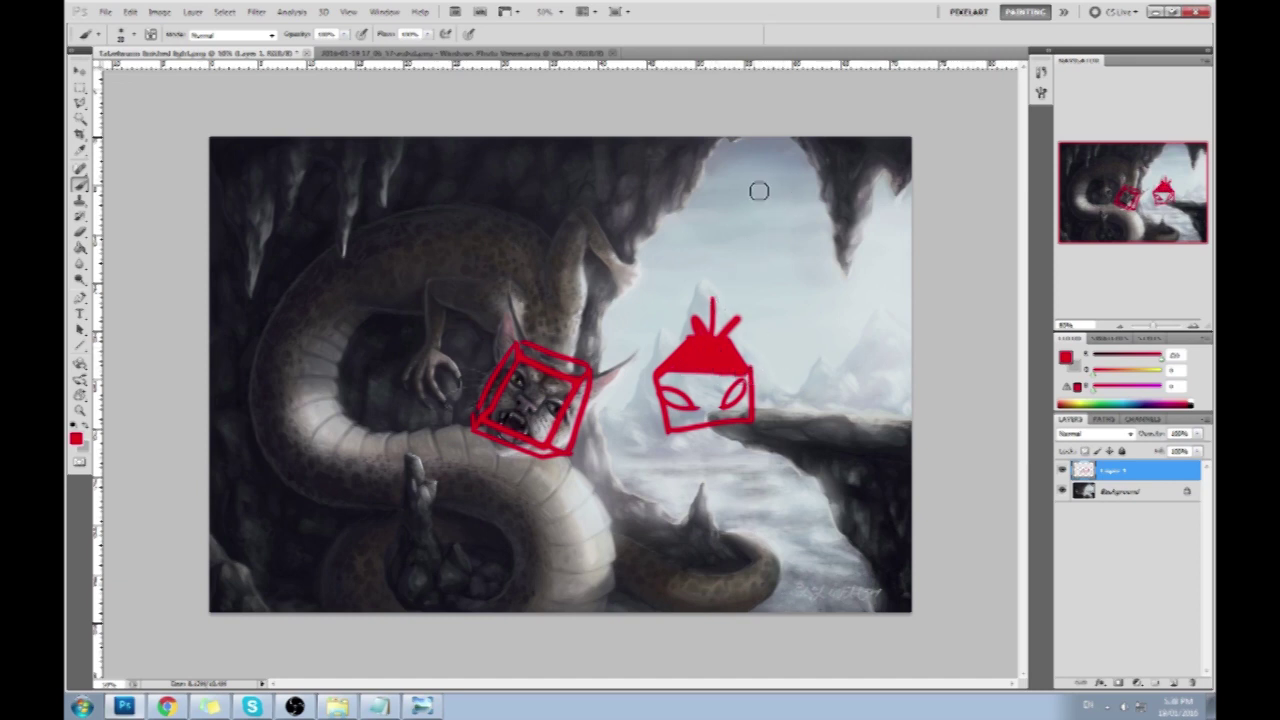
left_click_drag(676, 340, 645, 326)
mouse_move(678, 338)
left_mouse_down()
mouse_move(658, 302)
mouse_move(692, 316)
left_mouse_up()
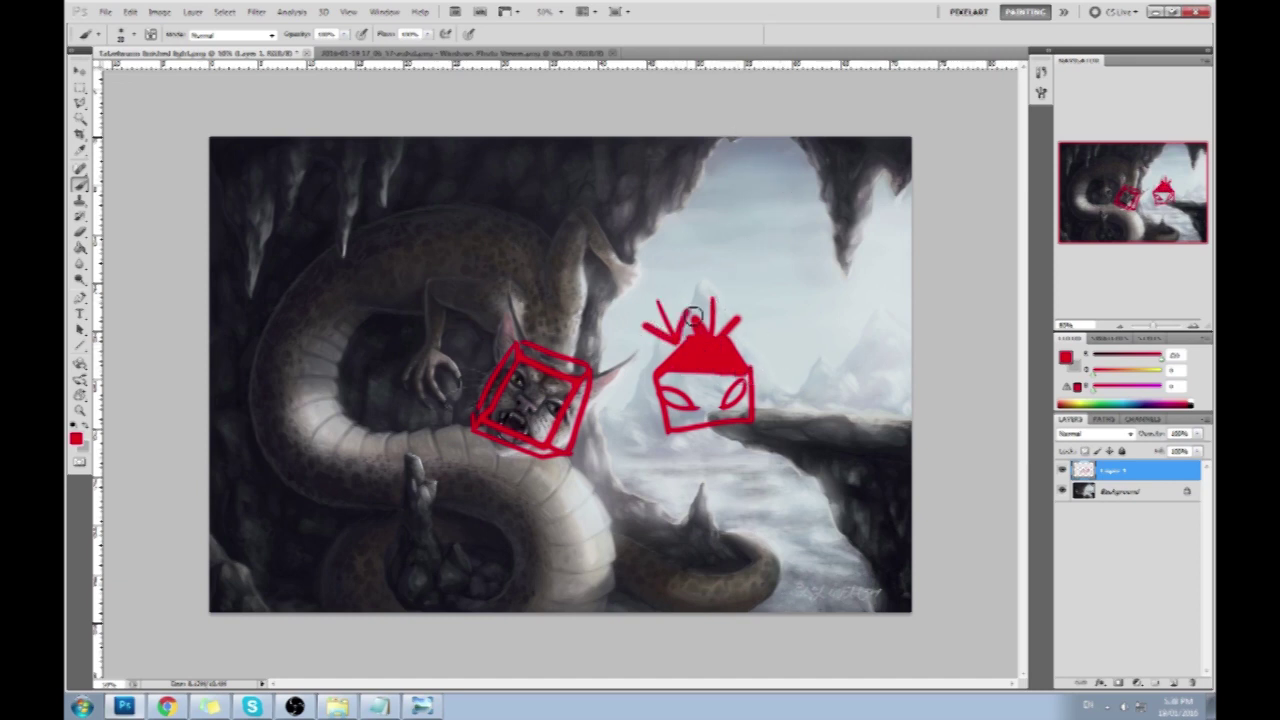
- Undo the arrows, the filled top and most of the eye strokes on the mountain box
key("ctrl+alt+z")
key("ctrl+alt+z")
key("ctrl+alt+z")
key("ctrl+alt+z")
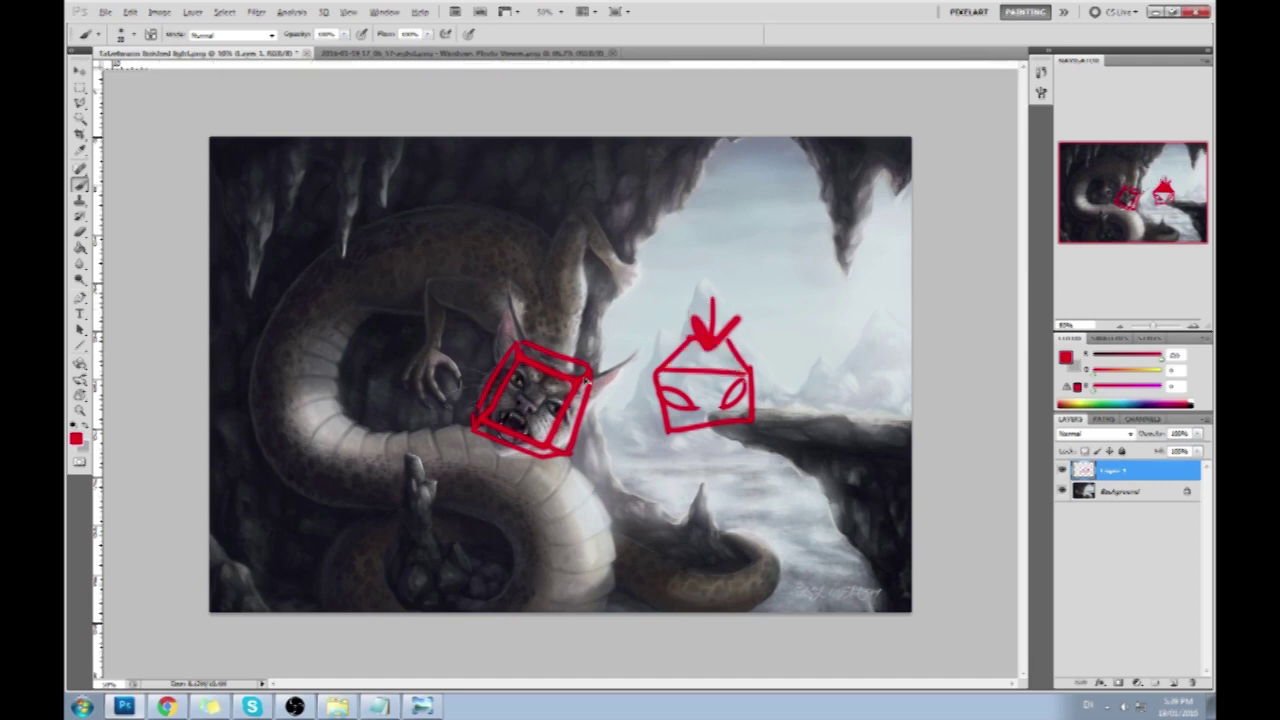
key("ctrl+alt+z")
key("ctrl+alt+z")
key("ctrl+alt+z")
key("ctrl+alt+z")
key("ctrl+alt+z")
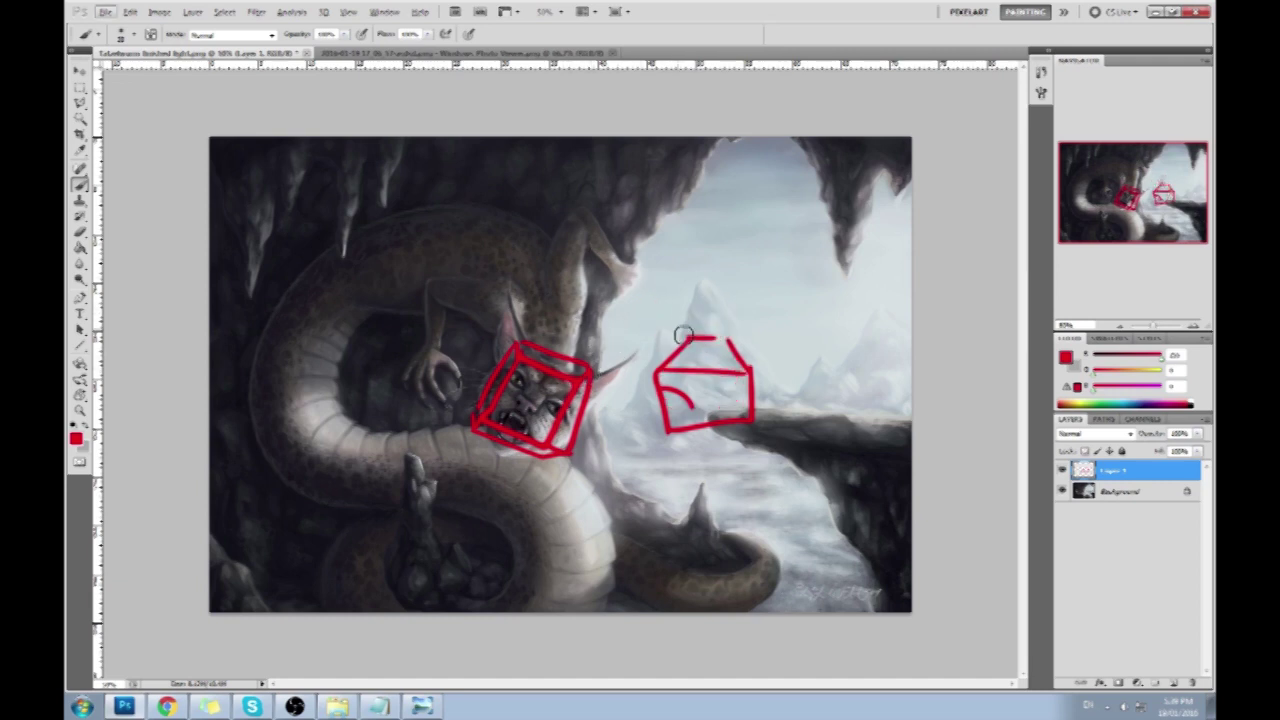
- Try extra strokes between the cave opening and the head, and undo them along with both red boxes
left_click_drag(682, 200, 676, 198)
left_click_drag(632, 252, 446, 372)
left_click_drag(466, 300, 508, 367)
key("ctrl+alt+z")
key("ctrl+alt+z")
key("ctrl+alt+z")
key("ctrl+alt+z")
key("ctrl+alt+z")
key("ctrl+alt+z")
key("ctrl+alt+z")
key("ctrl+alt+z")
key("ctrl+alt+z")
key("ctrl+alt+z")
key("ctrl+alt+z")
key("ctrl+alt+z")
key("ctrl+alt+z")
key("ctrl+alt+z")
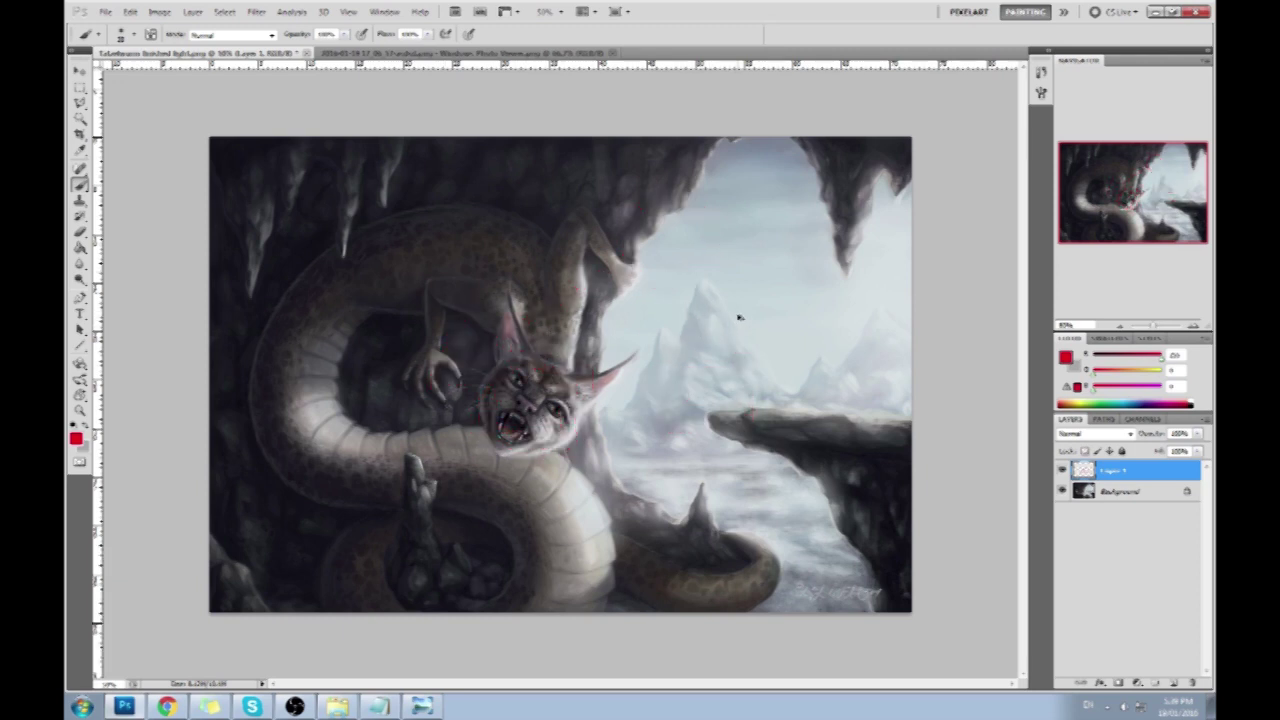
- Sketch a tilted red camera in the cave opening with a thick line along its lower-left side
mouse_move(812, 180)
left_mouse_down()
mouse_move(754, 222)
mouse_move(815, 298)
mouse_move(849, 235)
mouse_move(831, 188)
mouse_move(851, 193)
mouse_move(844, 231)
left_mouse_up()
mouse_move(731, 224)
left_mouse_down()
mouse_move(765, 281)
mouse_move(753, 282)
mouse_move(729, 214)
left_mouse_up()
left_click_drag(634, 145, 649, 140)
left_click_drag(778, 283, 763, 292)
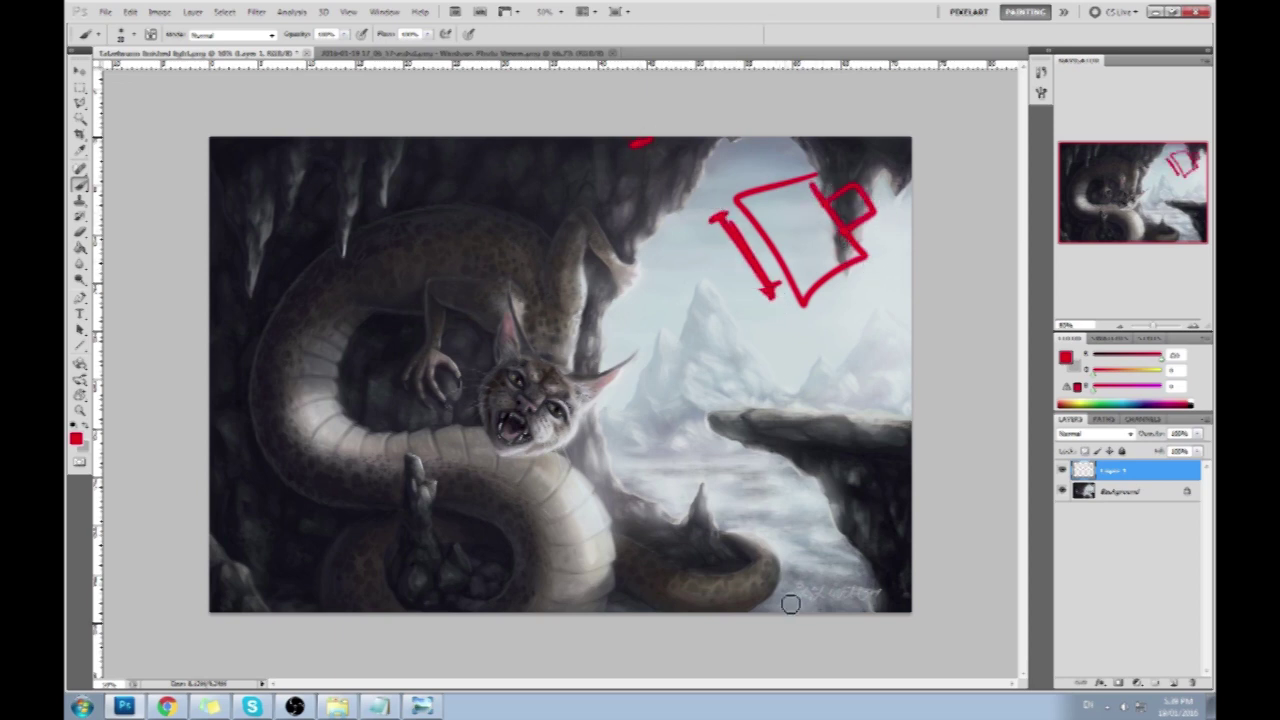
- Draw two straight red sight lines from the camera, one across to the stalactites and one down to the serpent's tail
key("ctrl+alt+z")
key("ctrl+alt+z")
left_click_drag(709, 217, 700, 217)
left_click(376, 211, "shift")
left_click(771, 318)
left_click(657, 607, "shift")
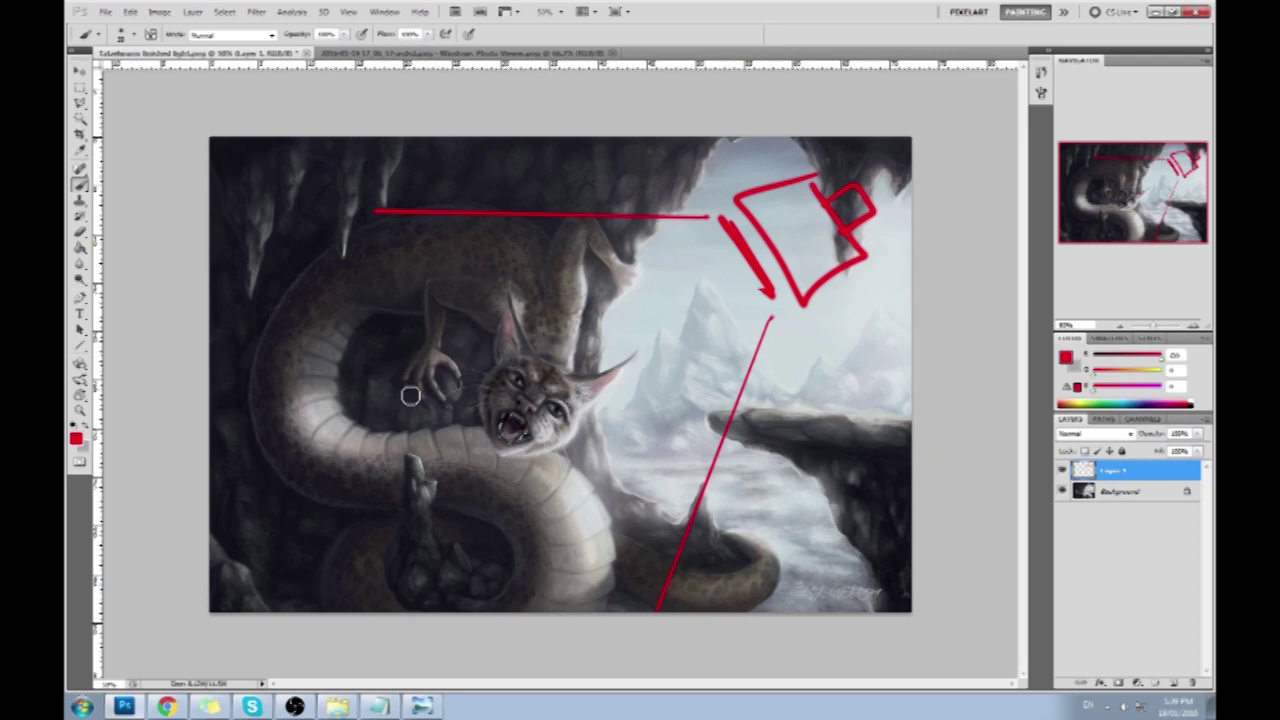
- Draw a red curve arching over the serpent's left coil and descending to below the head, redoing unsatisfactory attempts
mouse_move(216, 450)
left_mouse_down()
mouse_move(266, 372)
mouse_move(368, 344)
left_mouse_up()
key("ctrl+z")
left_click_drag(217, 434, 485, 472)
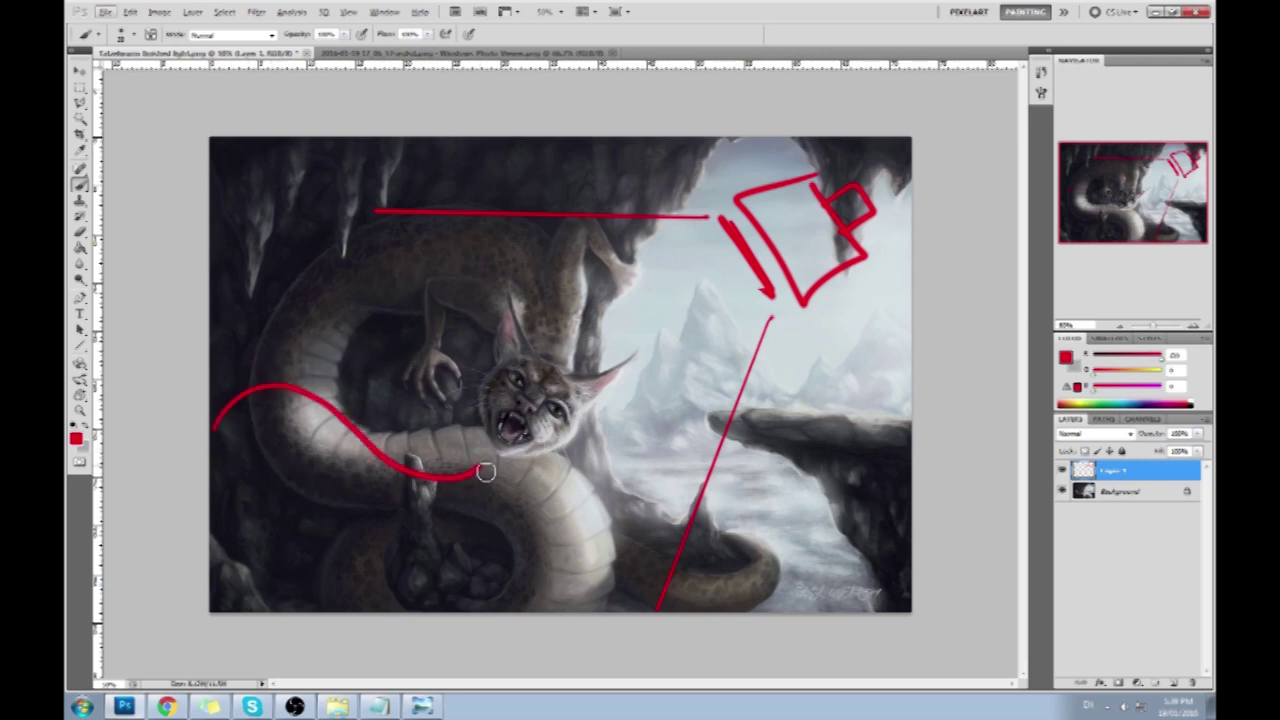
key("ctrl+z")
mouse_move(228, 372)
left_mouse_down()
mouse_move(353, 378)
mouse_move(458, 467)
left_mouse_up()
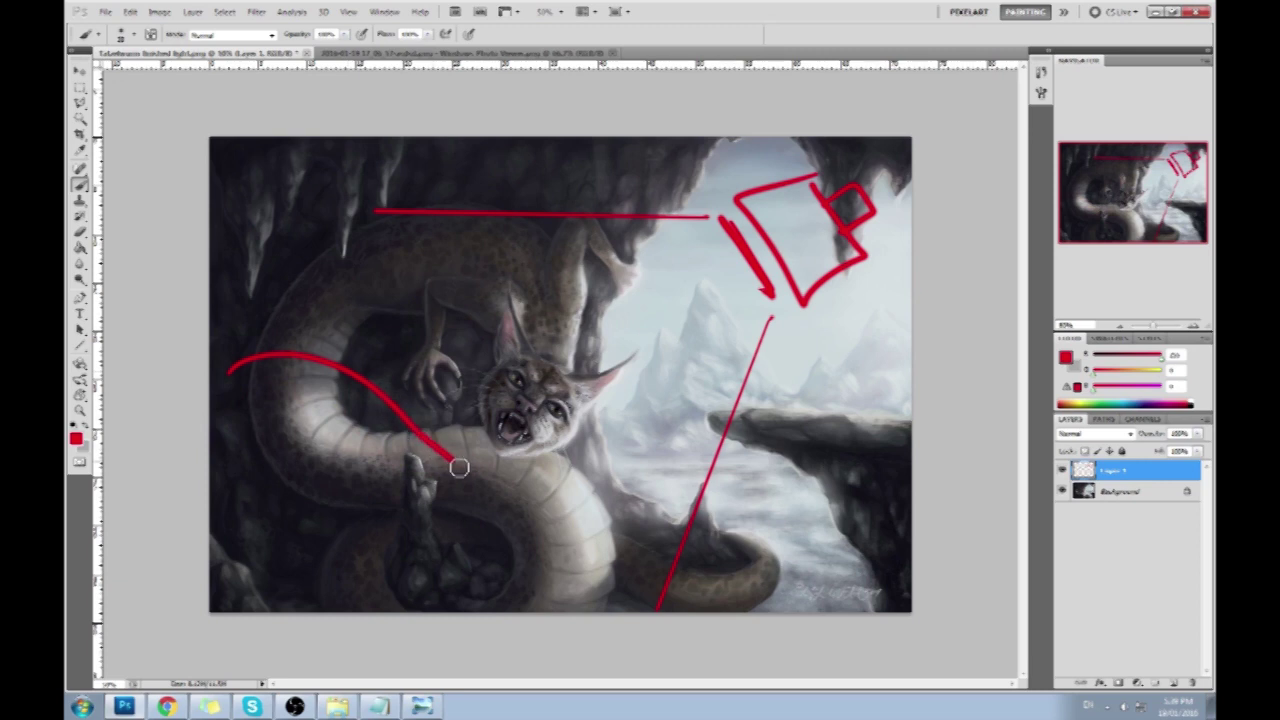
key("ctrl+z")
mouse_move(231, 430)
left_mouse_down()
mouse_move(478, 445)
mouse_move(520, 491)
mouse_move(527, 467)
left_mouse_up()
- Sketch a red box beside the face with an arrow aimed toward the mountains, and try filling in the face
mouse_move(530, 403)
left_mouse_down()
mouse_move(587, 385)
mouse_move(572, 450)
left_mouse_up()
mouse_move(595, 391)
left_mouse_down()
mouse_move(654, 346)
mouse_move(650, 373)
left_mouse_up()
mouse_move(515, 380)
left_mouse_down()
mouse_move(504, 426)
mouse_move(520, 439)
mouse_move(538, 405)
mouse_move(534, 430)
mouse_move(560, 408)
left_mouse_up()
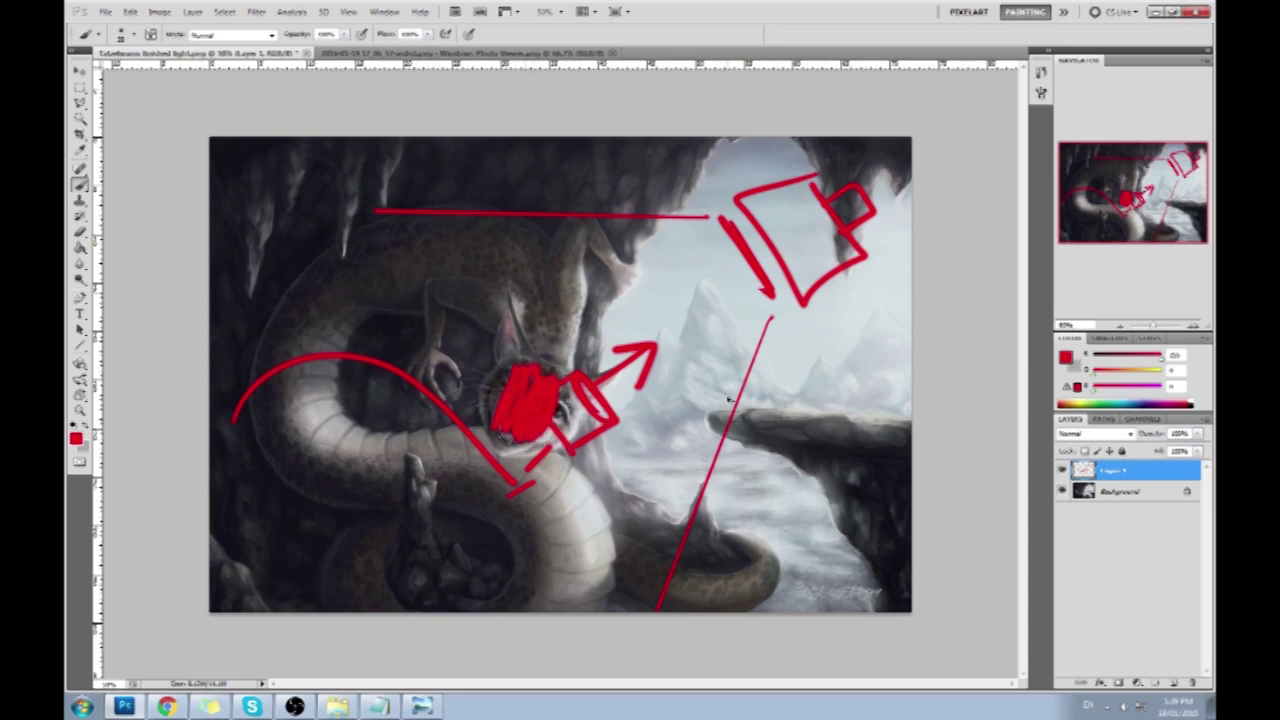
key("ctrl+z")
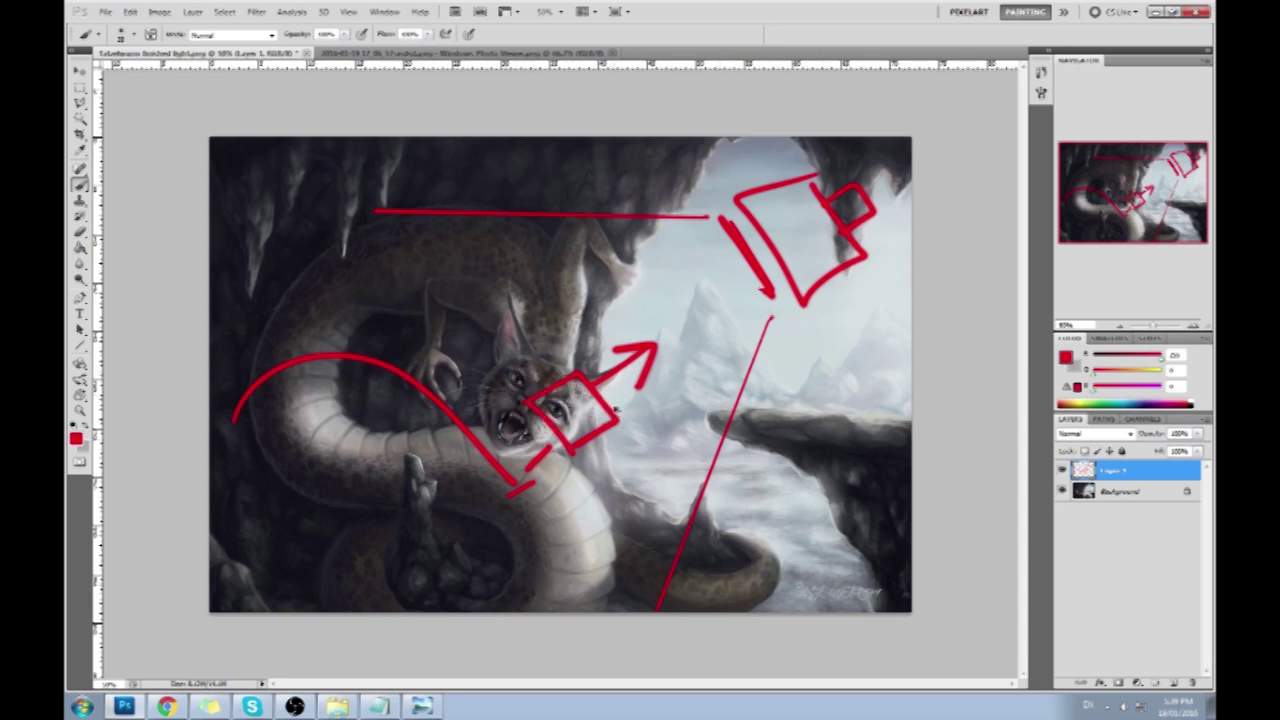
- Undo the red box and arrow beside the creature's face
key("ctrl+alt+z")
key("ctrl+alt+z")
key("ctrl+alt+z")
key("ctrl+alt+z")
key("ctrl+alt+z")
key("ctrl+alt+z")
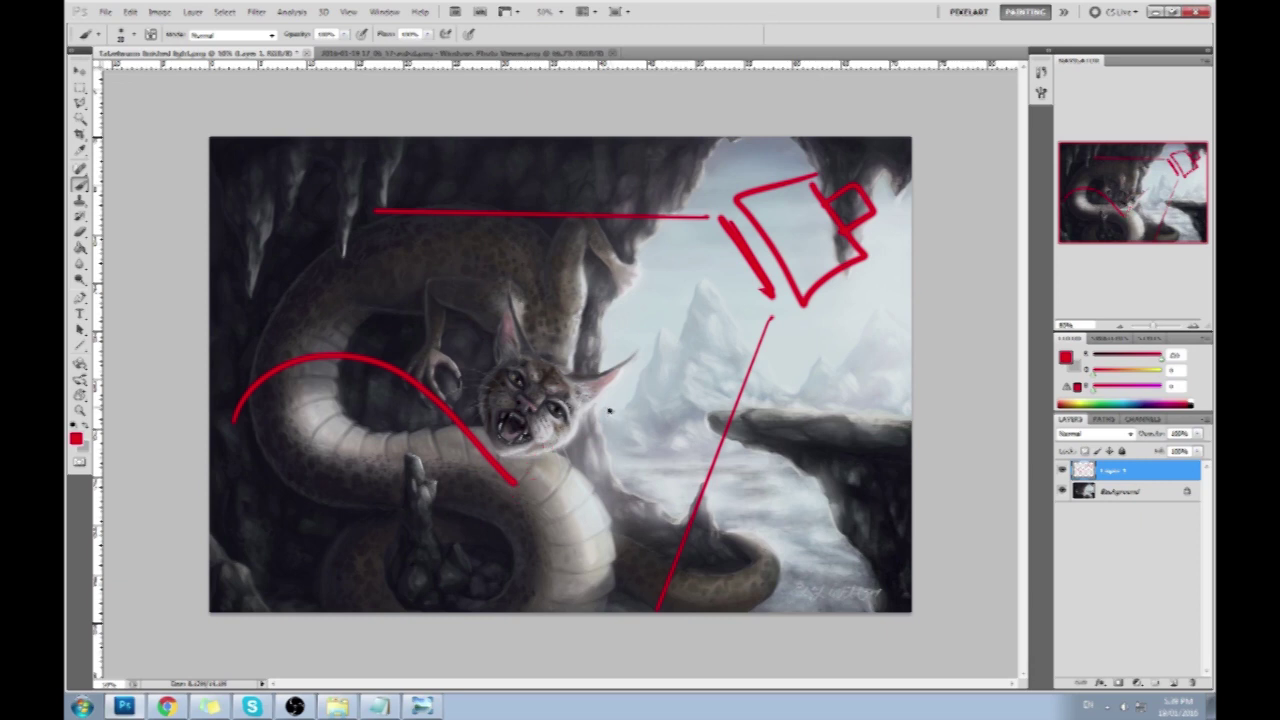
- Redraw the red body curve so it ends by the creature's mouth, and add a diamond-shaped head there
key("ctrl+alt+z")
mouse_move(233, 408)
left_mouse_down()
mouse_move(311, 350)
mouse_move(423, 372)
mouse_move(555, 451)
left_mouse_up()
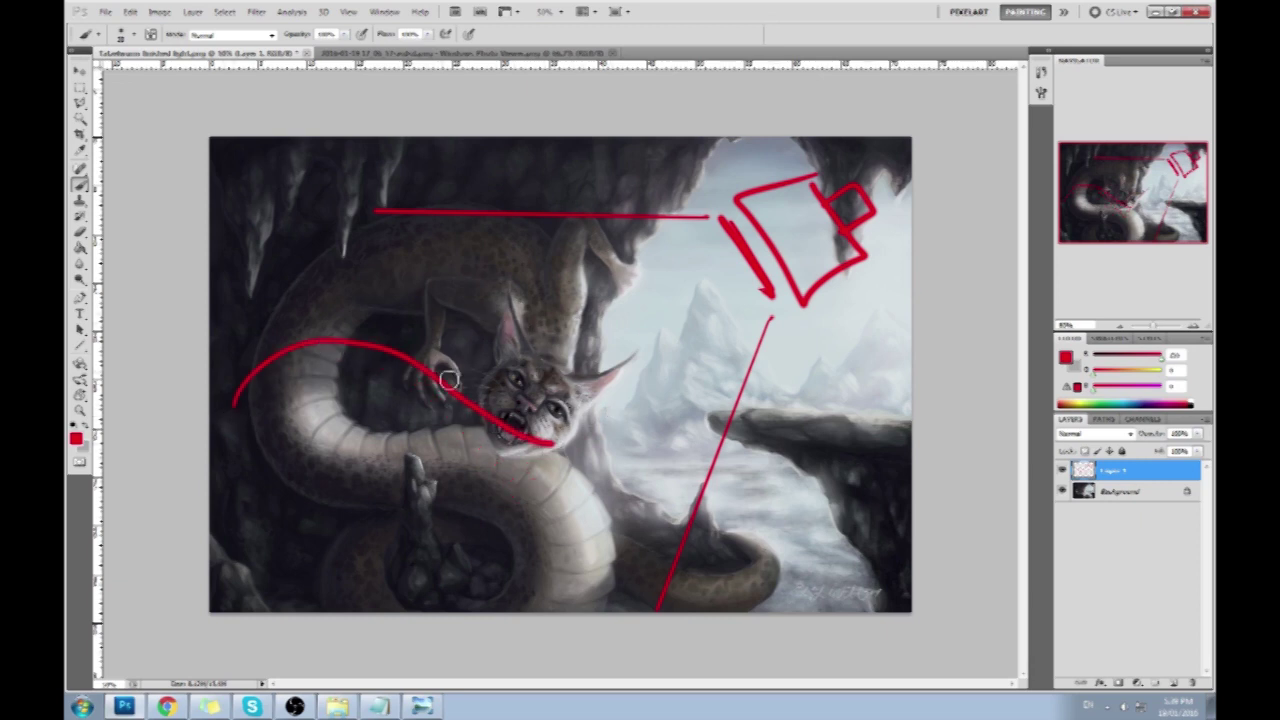
mouse_move(555, 451)
left_mouse_down()
mouse_move(590, 420)
mouse_move(625, 430)
mouse_move(648, 464)
mouse_move(595, 498)
mouse_move(572, 445)
left_mouse_up()
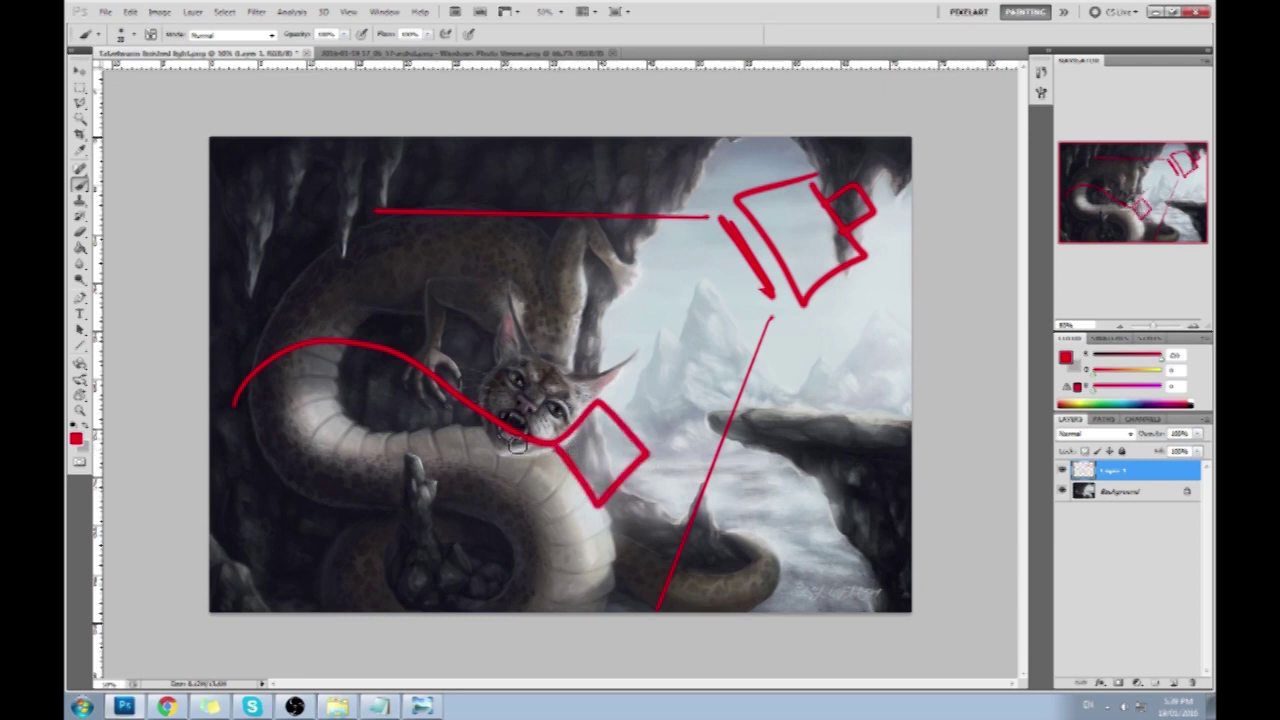
- Sketch larger red box shapes with necks, one over the creature's head and one near the cave ceiling
left_click_drag(428, 283, 545, 385)
mouse_move(390, 310)
left_mouse_down()
mouse_move(520, 350)
mouse_move(625, 278)
mouse_move(517, 372)
left_mouse_up()
left_click_drag(562, 214, 688, 342)
mouse_move(537, 213)
left_mouse_down()
mouse_move(611, 166)
mouse_move(666, 330)
left_mouse_up()
mouse_move(669, 240)
left_mouse_down()
mouse_move(679, 178)
mouse_move(730, 214)
left_mouse_up()
key("ctrl+z")
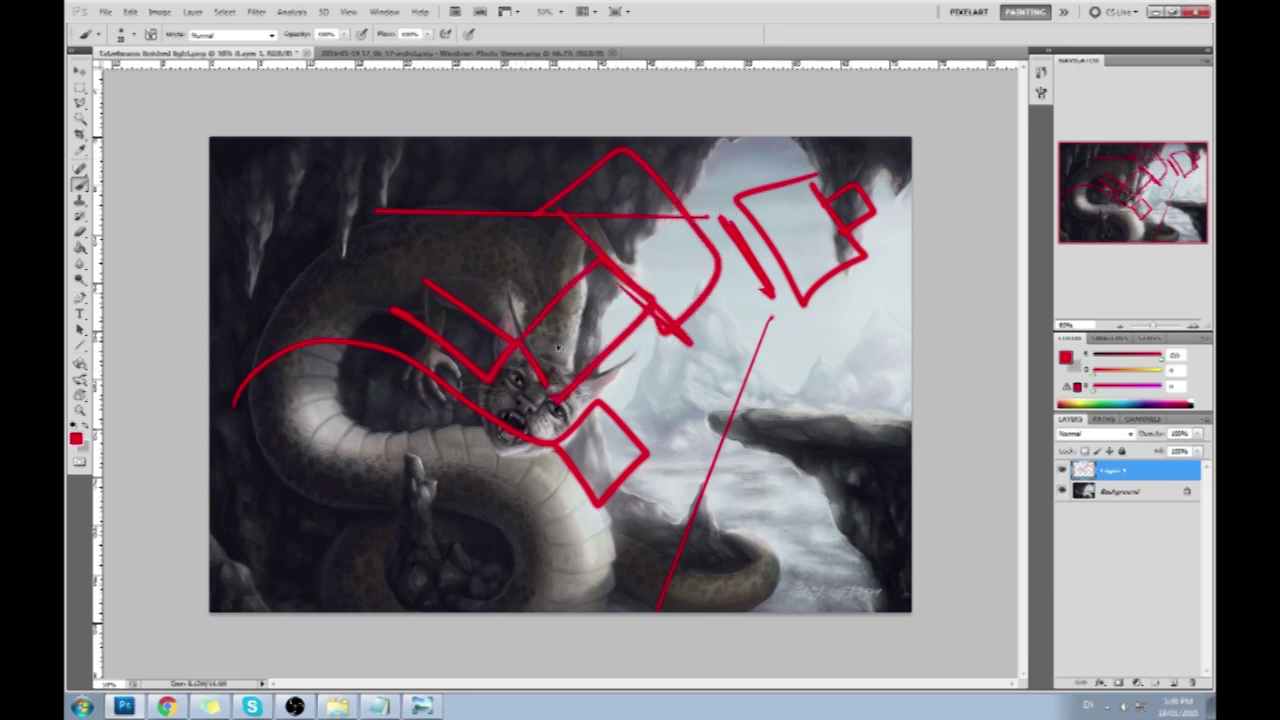
- Undo the larger box shapes and the diamond-shaped head
key("ctrl+alt+z")
key("ctrl+alt+z")
key("ctrl+alt+z")
key("ctrl+alt+z")
key("ctrl+alt+z")
key("ctrl+alt+z")
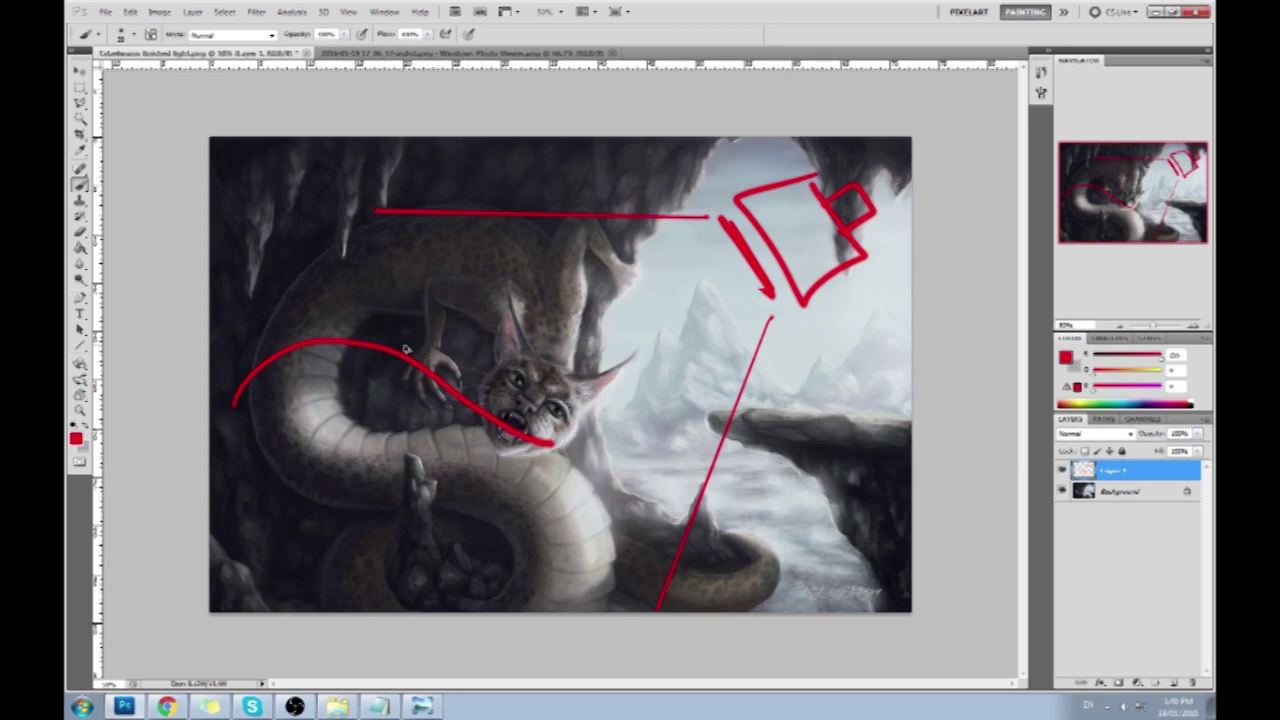
- Extend the red body curve past the mouth toward the tail, and add an arrow pointing up from its bend
mouse_move(530, 446)
left_mouse_down()
mouse_move(585, 463)
mouse_move(634, 496)
left_mouse_up()
left_click_drag(565, 455, 598, 450)
mouse_move(630, 513)
left_mouse_down()
mouse_move(620, 516)
mouse_move(651, 530)
mouse_move(622, 498)
mouse_move(640, 492)
mouse_move(662, 410)
mouse_move(680, 455)
left_mouse_up()
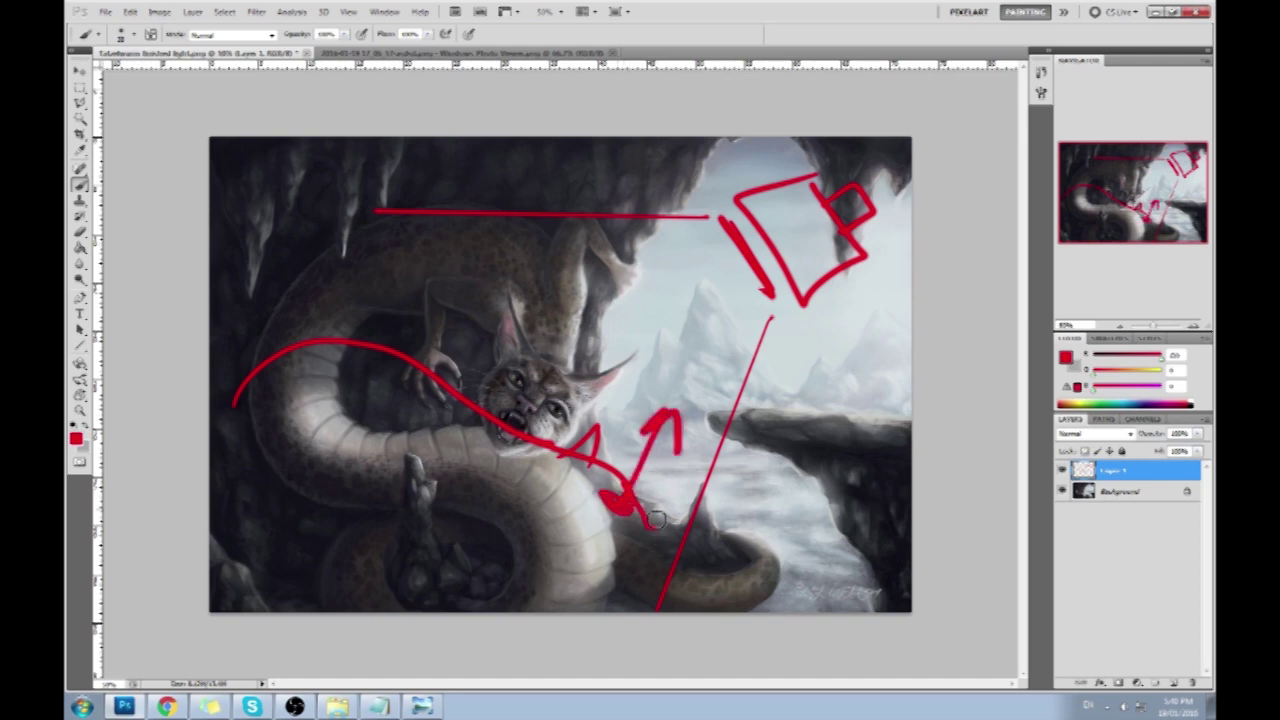
- Circle the camera's viewfinder and sketch a turned head with an arrow at the end of the body curve
mouse_move(623, 503)
left_mouse_down()
mouse_move(650, 531)
mouse_move(603, 537)
mouse_move(616, 527)
mouse_move(603, 519)
mouse_move(624, 546)
mouse_move(640, 540)
mouse_move(569, 508)
mouse_move(566, 478)
mouse_move(627, 418)
mouse_move(649, 416)
mouse_move(625, 466)
mouse_move(783, 238)
mouse_move(759, 262)
left_mouse_up()
key("ctrl+z")
mouse_move(835, 190)
left_mouse_down()
mouse_move(812, 212)
mouse_move(800, 200)
left_mouse_up()
mouse_move(463, 606)
left_mouse_down()
mouse_move(580, 604)
mouse_move(880, 229)
mouse_move(568, 500)
left_mouse_up()
key("ctrl+z")
left_click_drag(840, 208, 848, 226)
mouse_move(545, 355)
left_mouse_down()
mouse_move(536, 407)
mouse_move(545, 356)
left_mouse_up()
key("ctrl+z")
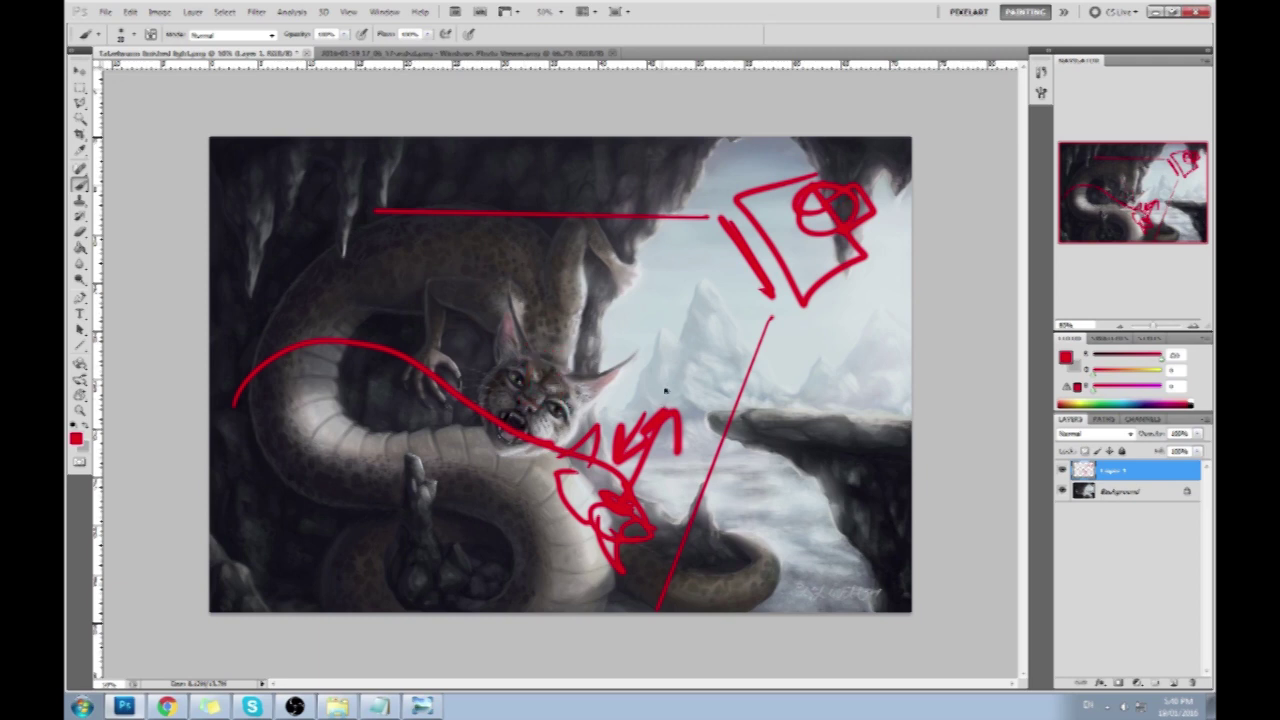
- Undo the latest red strokes around the camera and the end of the body curve
key("ctrl+alt+z")
key("ctrl+alt+z")
key("ctrl+alt+z")
key("ctrl+alt+z")
key("ctrl+alt+z")
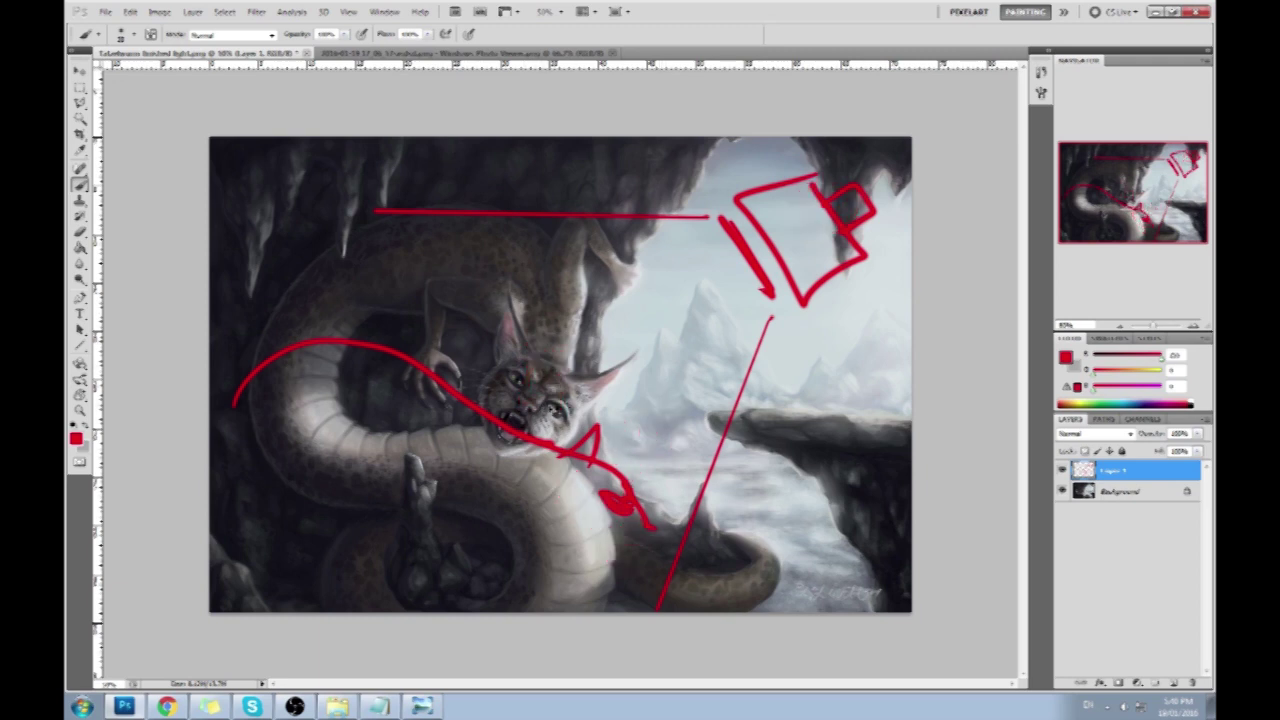
key("ctrl+alt+z")
key("ctrl+alt+z")
key("ctrl+alt+z")
- Delete the layer holding the red sketches and add a fresh empty layer above the background
left_click(1192, 683)
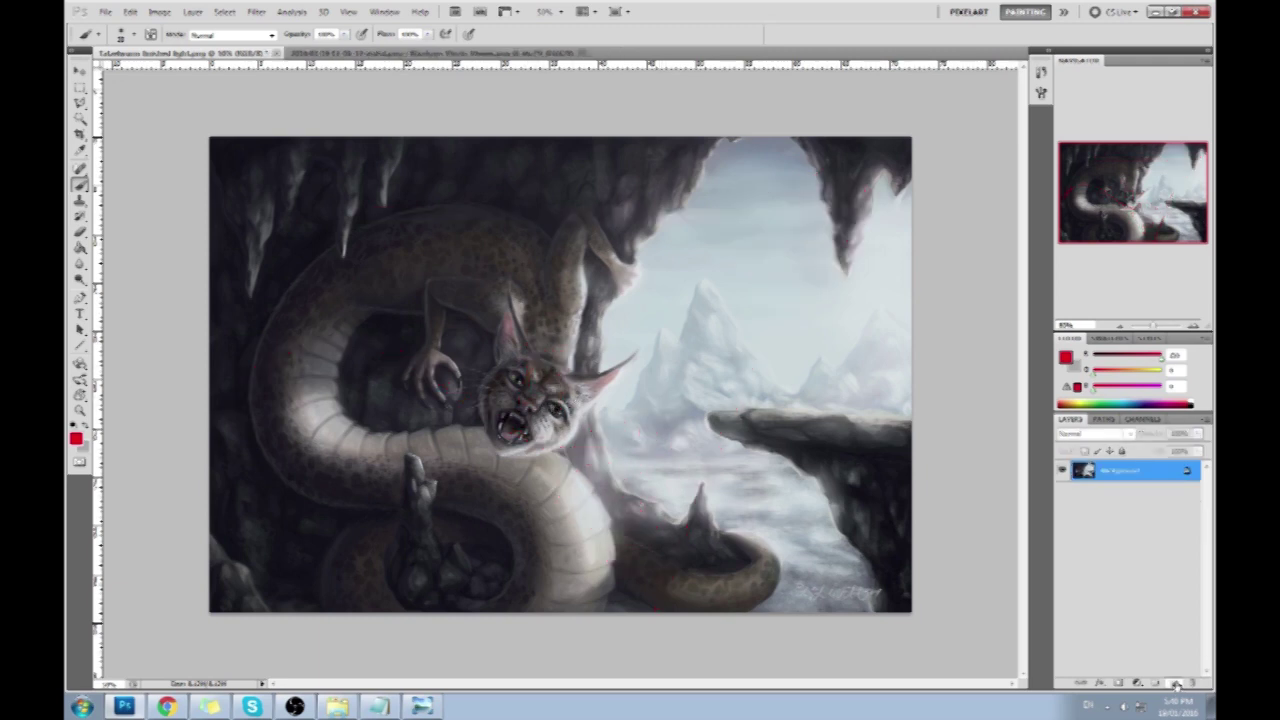
left_click(1176, 684)
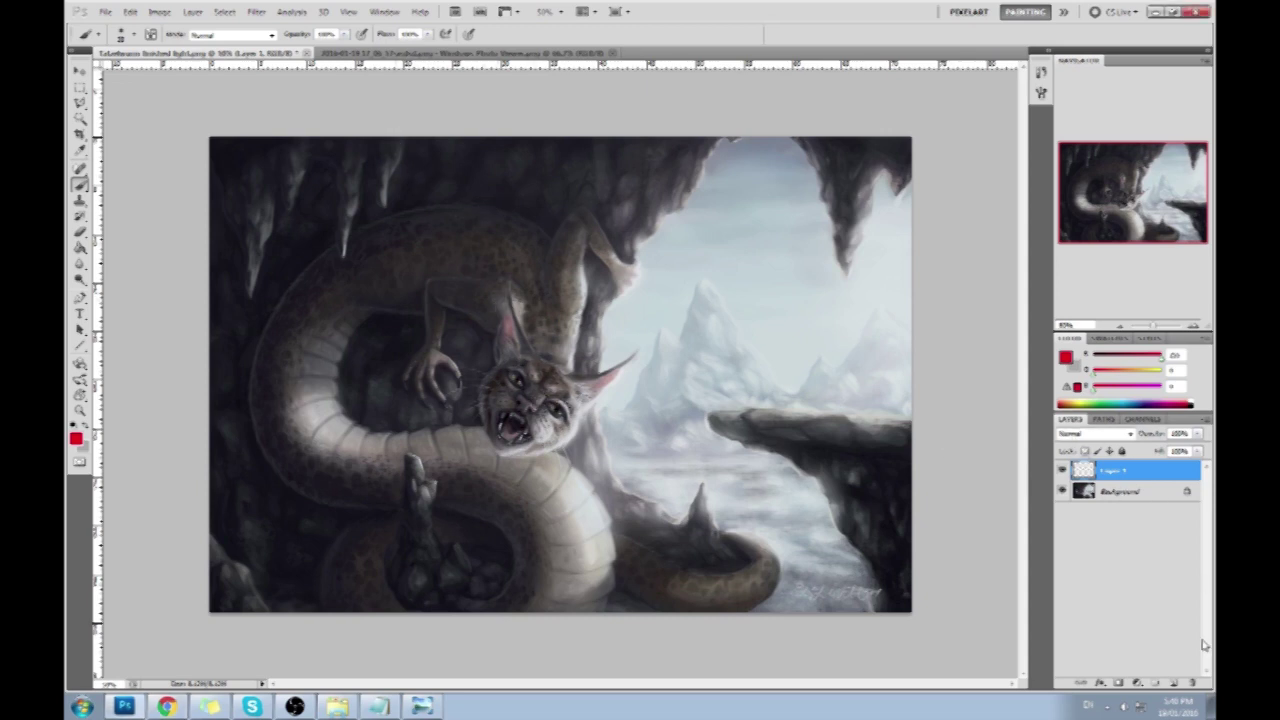
- Merge the empty layer down, and use Liquify with an enlarged warp brush to push the creature's face around toward the coiled body
key("ctrl+e")
left_click(256, 11)
left_click(300, 91)
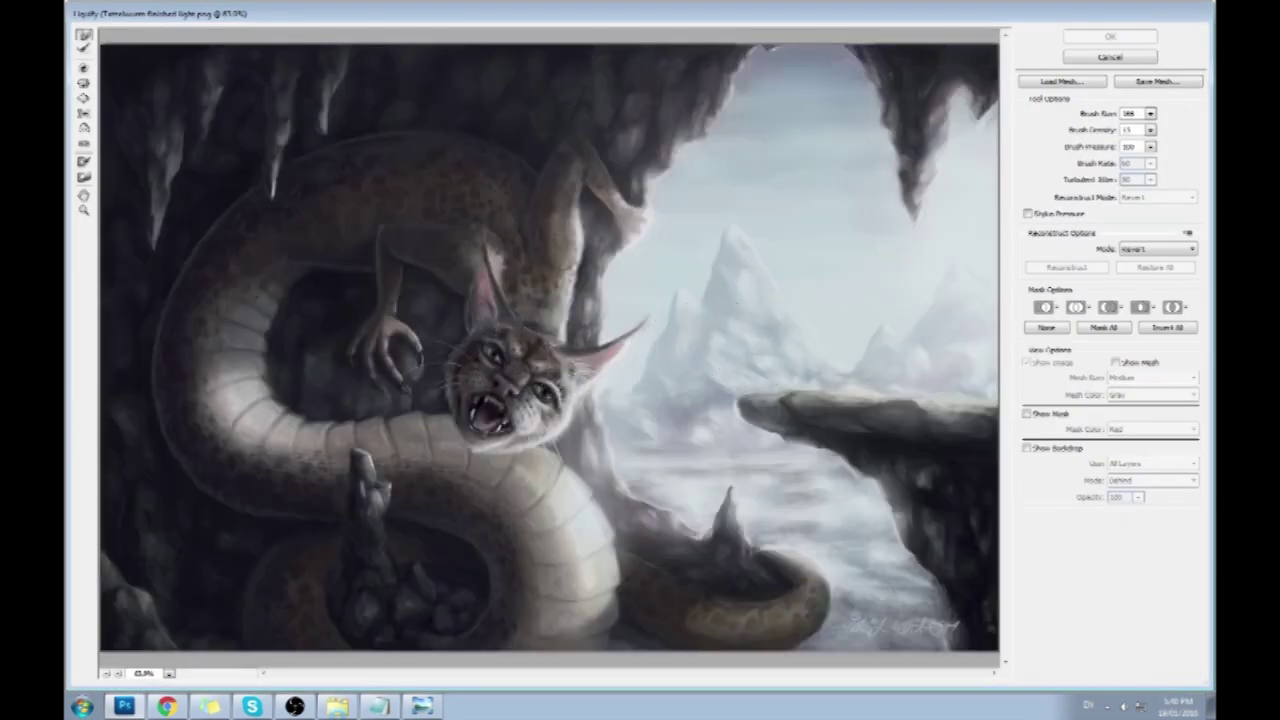
left_click_drag(1151, 114, 1192, 135)
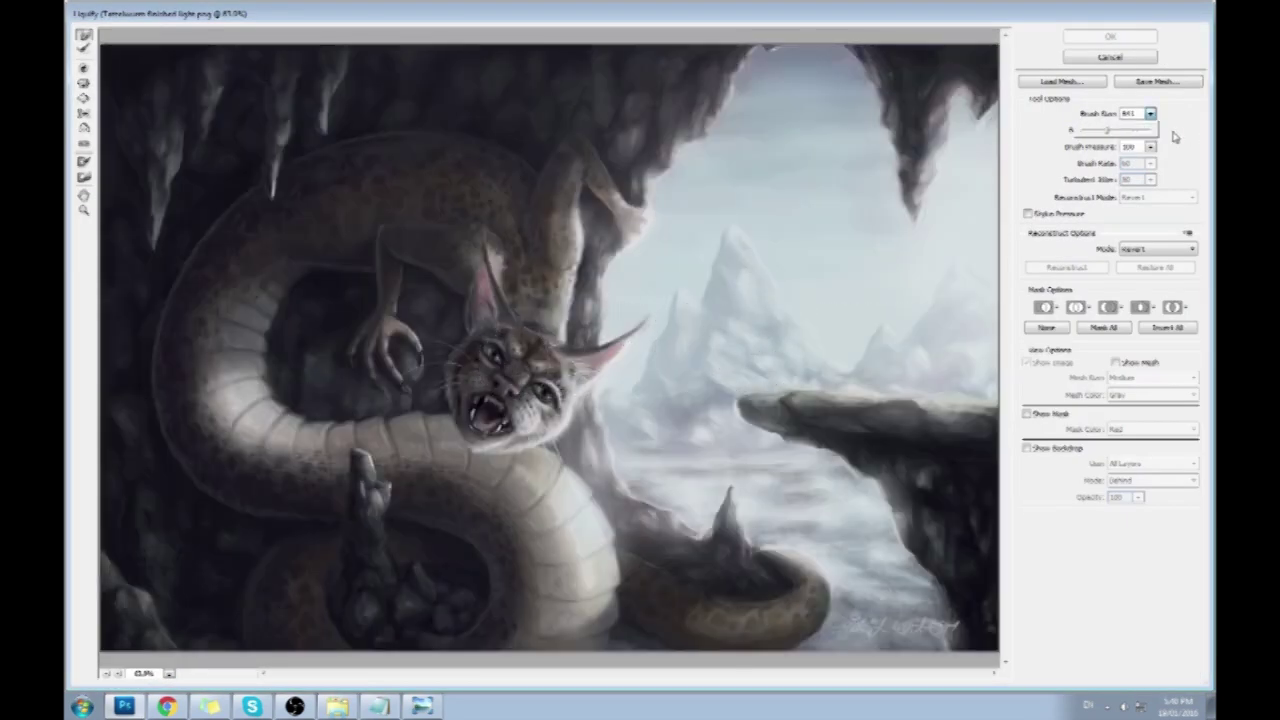
mouse_move(525, 383)
left_mouse_down()
mouse_move(486, 350)
mouse_move(495, 340)
mouse_move(502, 398)
mouse_move(531, 368)
mouse_move(556, 370)
mouse_move(551, 410)
mouse_move(461, 375)
mouse_move(506, 345)
mouse_move(462, 384)
mouse_move(502, 383)
mouse_move(541, 325)
mouse_move(541, 303)
mouse_move(528, 317)
mouse_move(542, 280)
mouse_move(559, 288)
mouse_move(568, 333)
mouse_move(466, 374)
left_mouse_up()
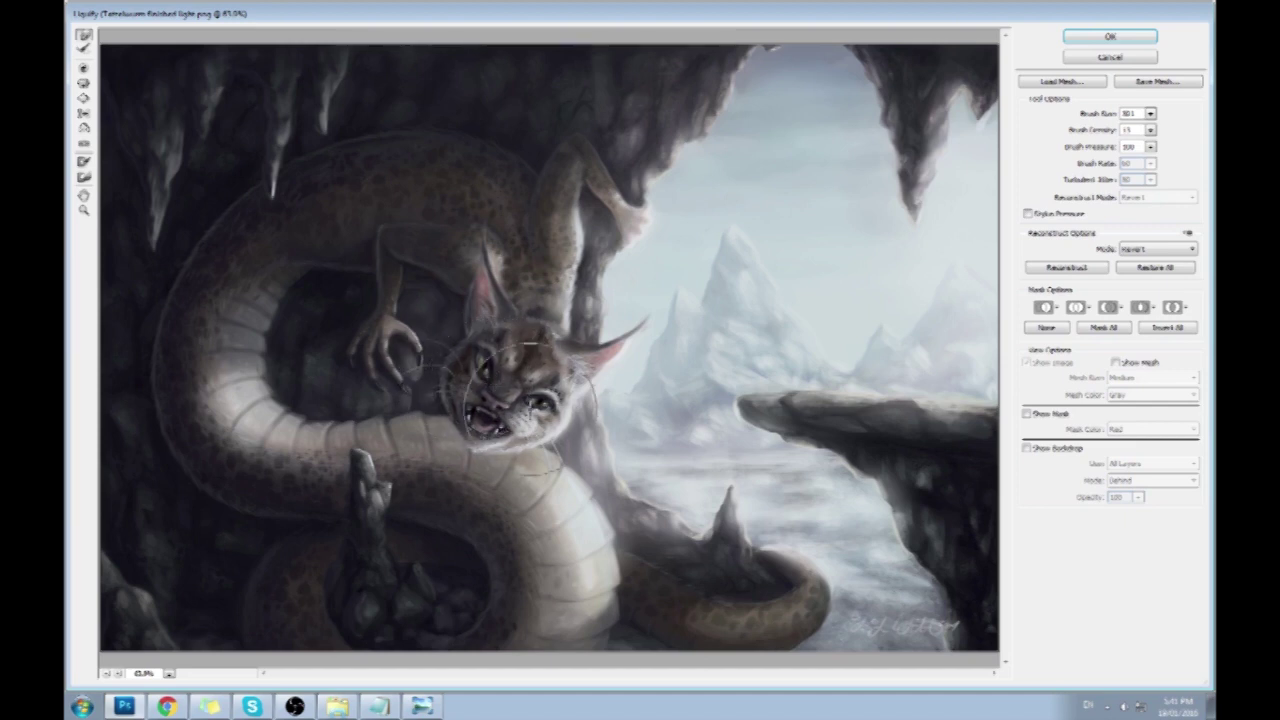
mouse_move(484, 417)
left_mouse_down()
mouse_move(478, 404)
mouse_move(449, 449)
mouse_move(455, 429)
mouse_move(456, 457)
mouse_move(492, 415)
mouse_move(480, 415)
left_mouse_up()
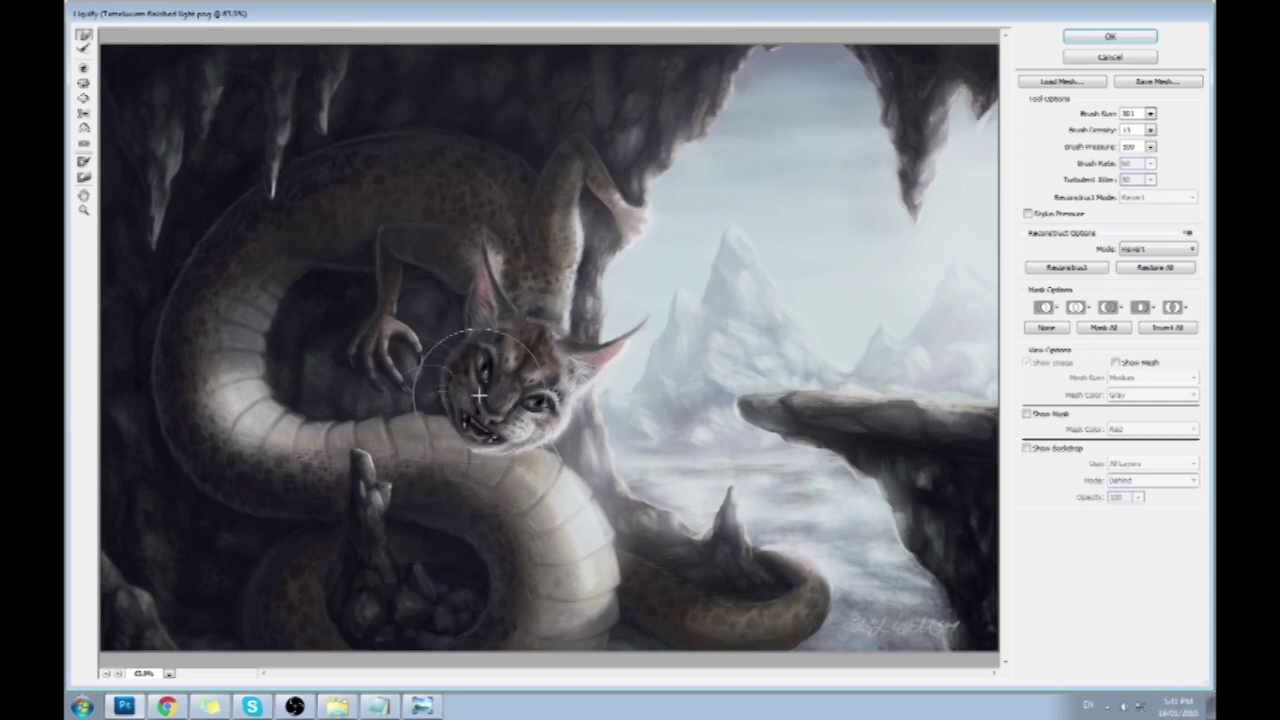
- Refine the creature's muzzle and mouth with a smaller Liquify brush and apply the distortion
left_click(1150, 114)
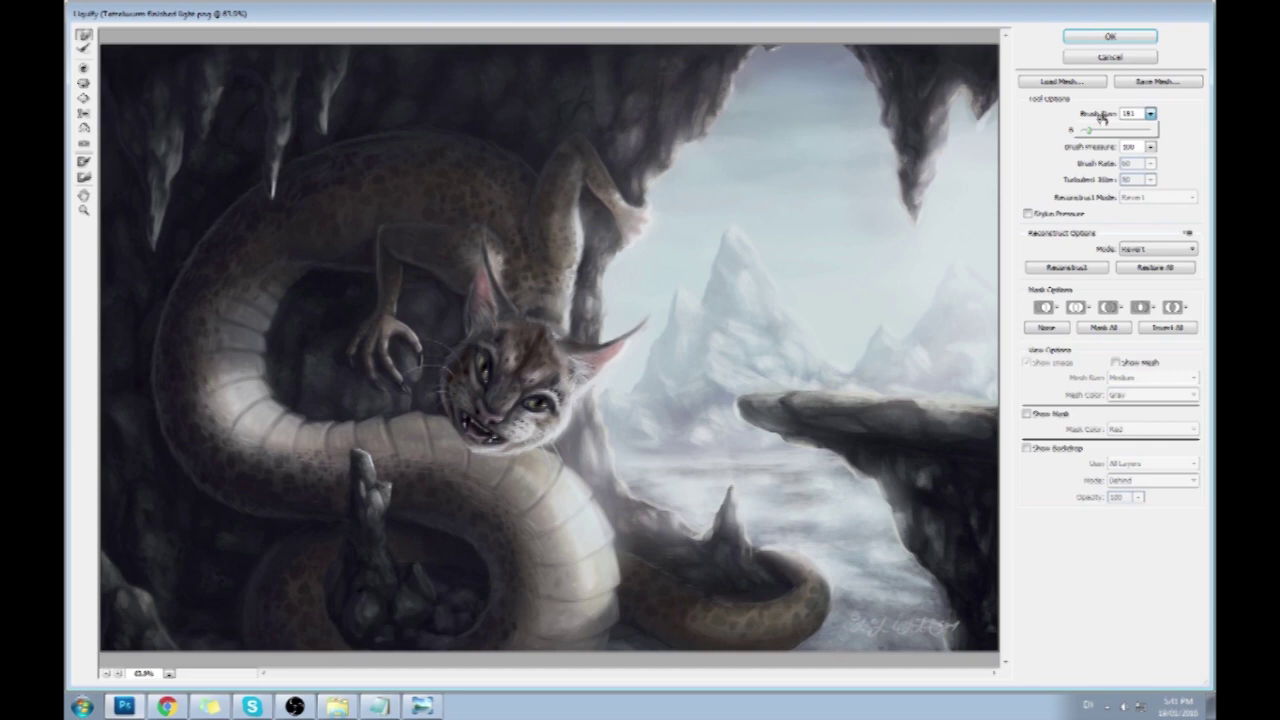
left_click(461, 371)
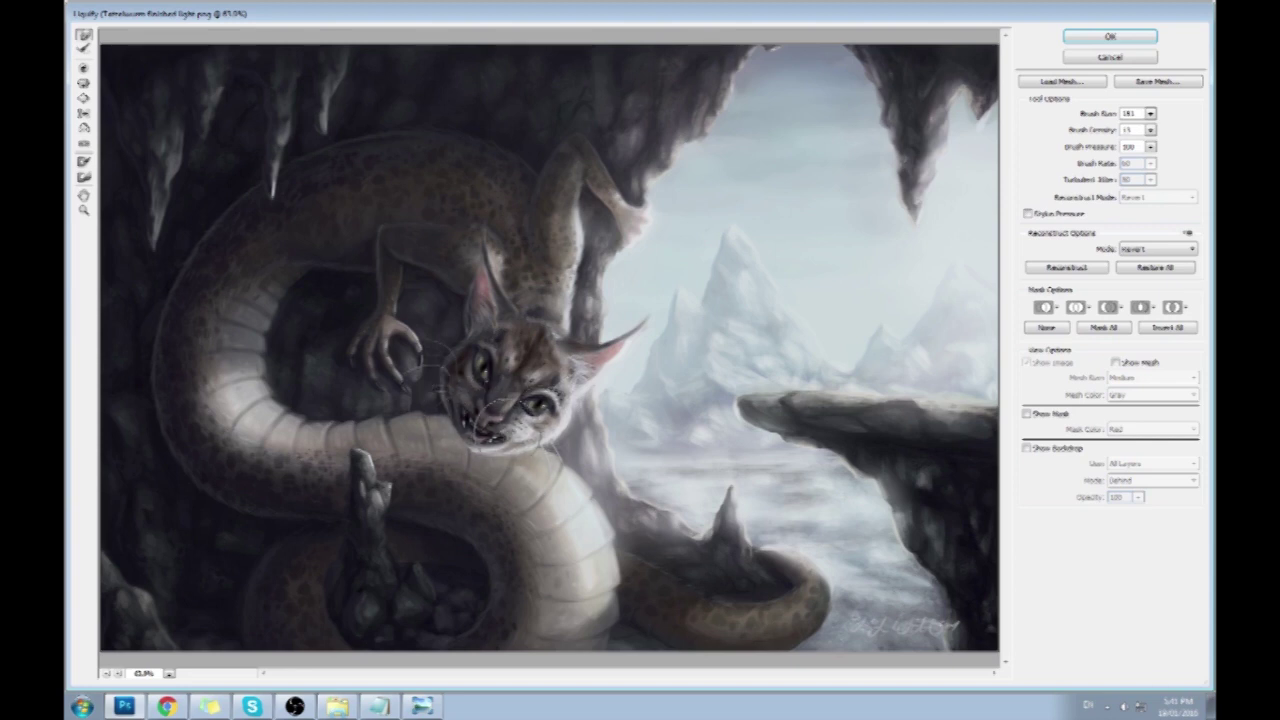
mouse_move(494, 435)
left_mouse_down()
mouse_move(445, 400)
mouse_move(460, 405)
mouse_move(456, 420)
mouse_move(525, 455)
mouse_move(481, 421)
left_mouse_up()
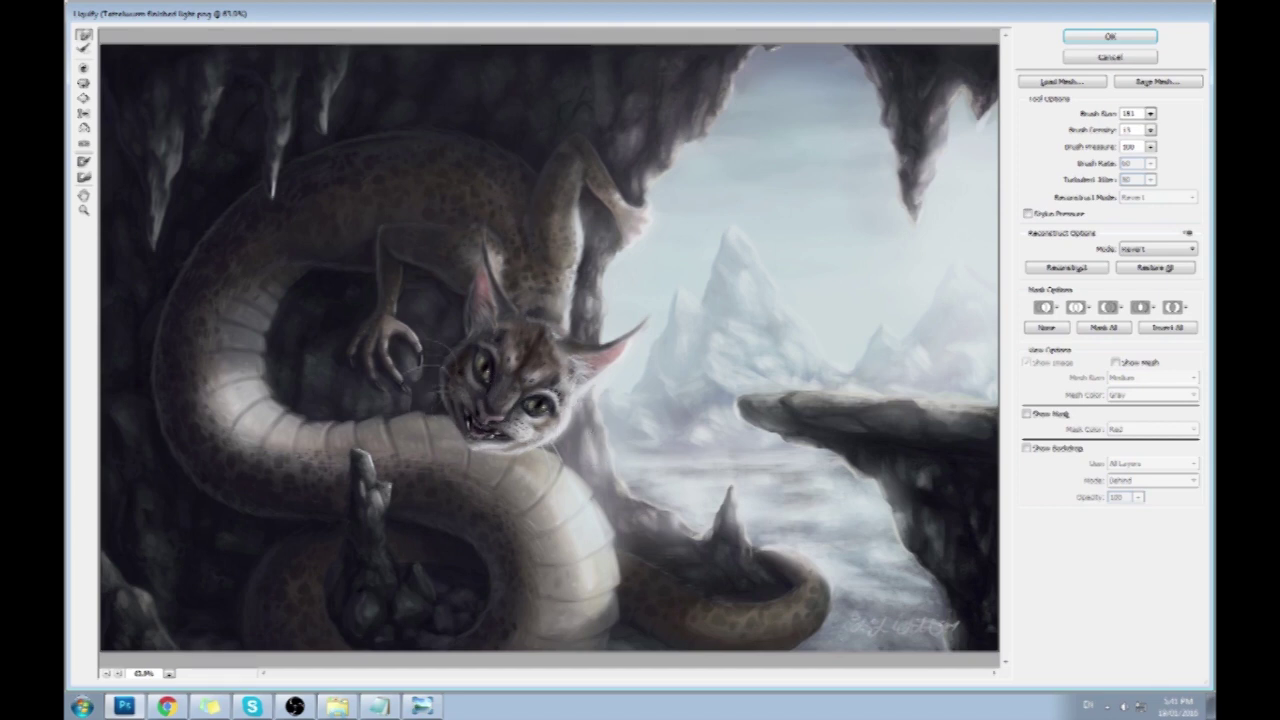
key("Return")
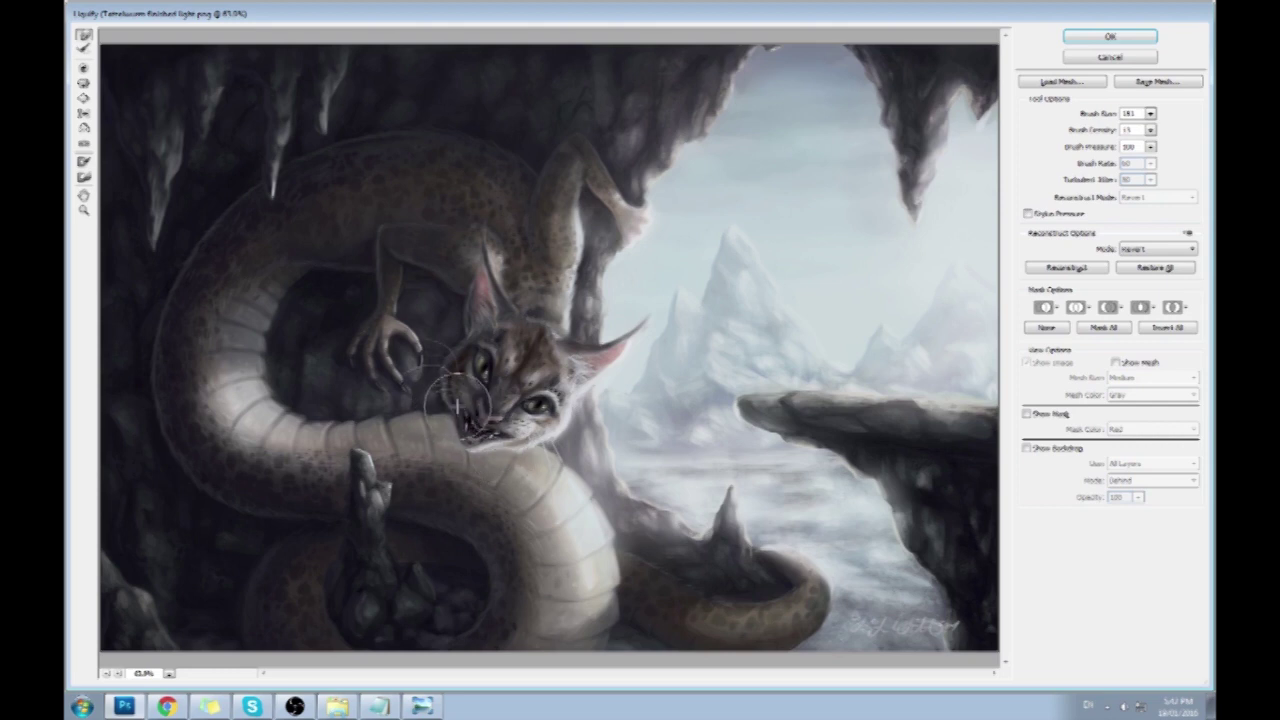
key("Return")
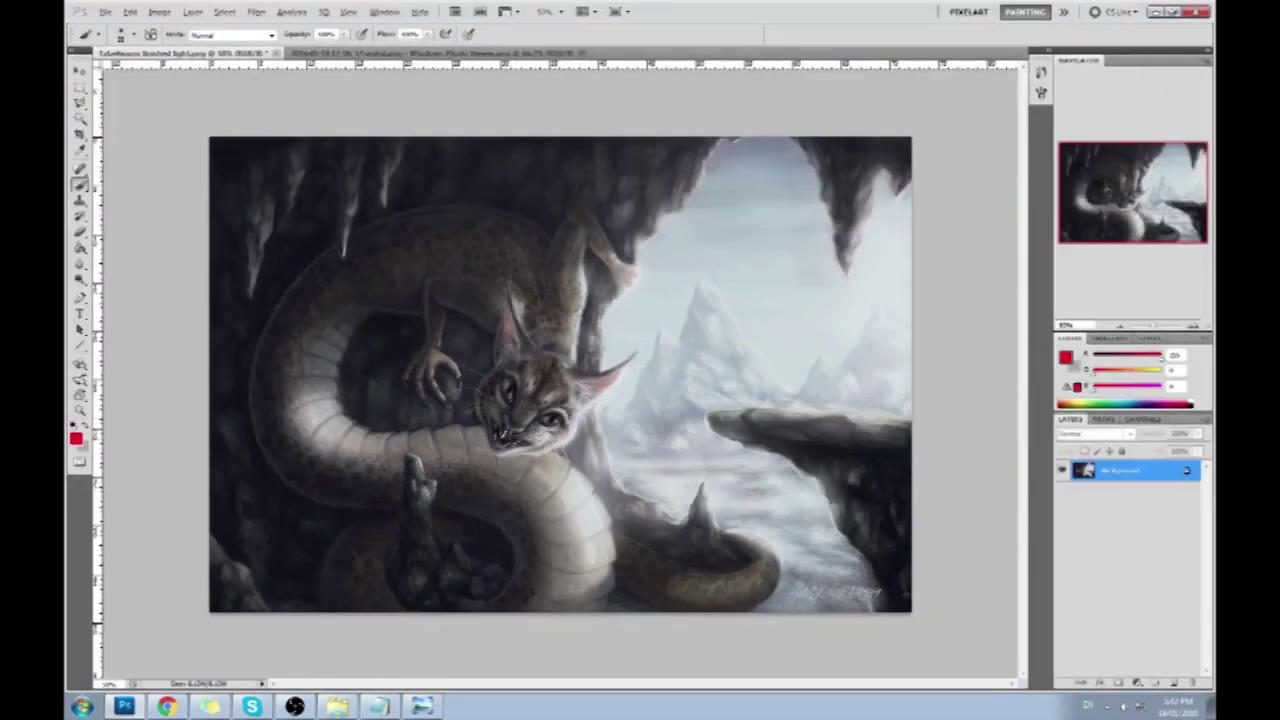
- Sample dark and grey tones around the creature's head and repaint the mouth and chin with them
left_click(473, 326, "alt")
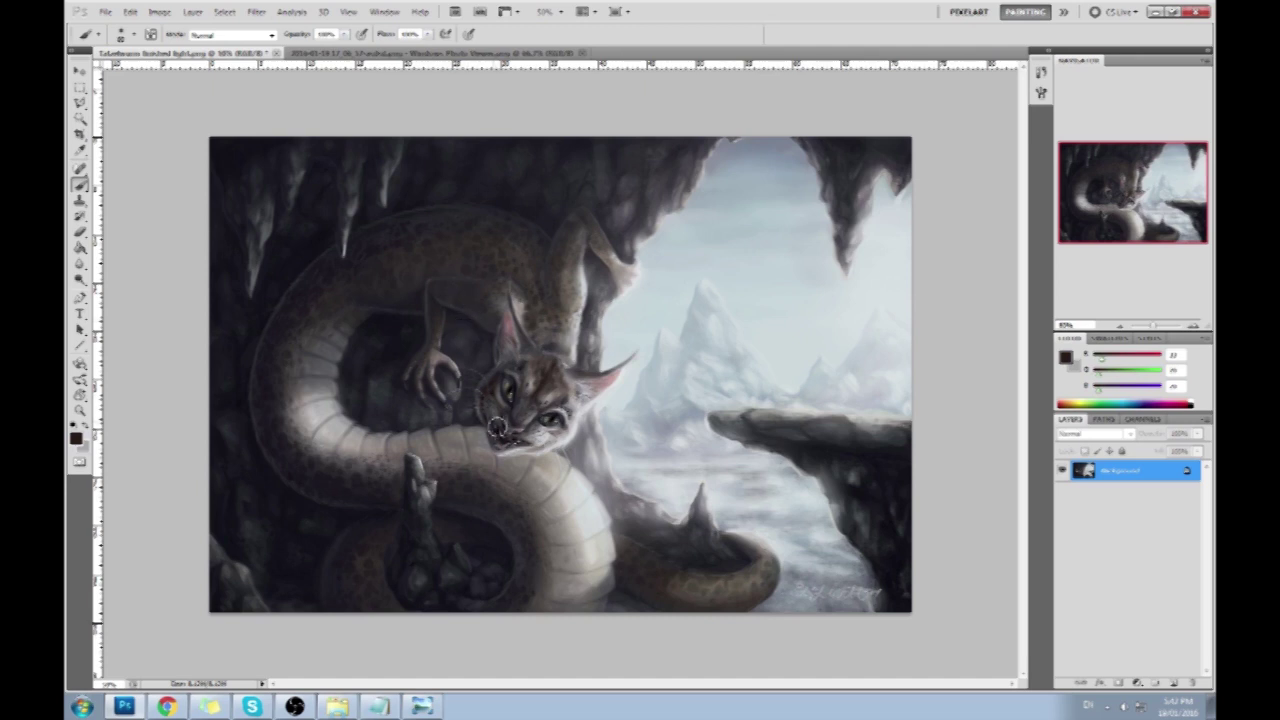
left_click(500, 440, "alt")
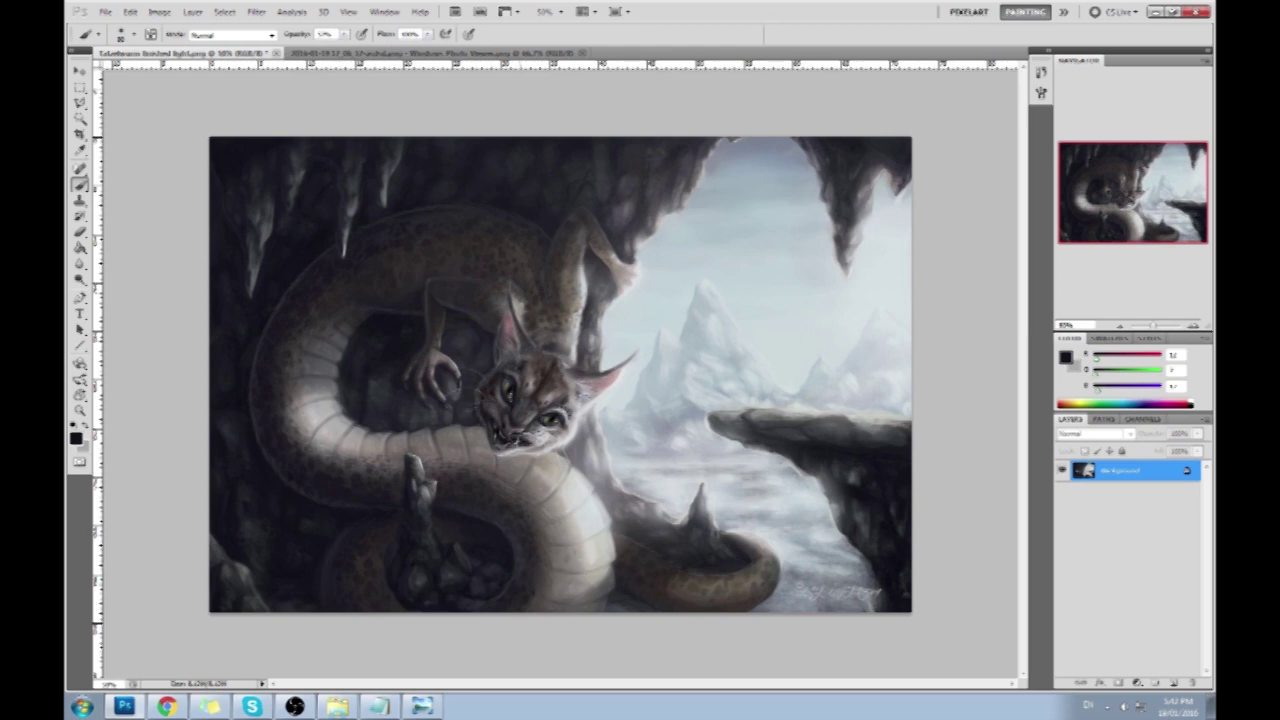
left_click(497, 432, "alt")
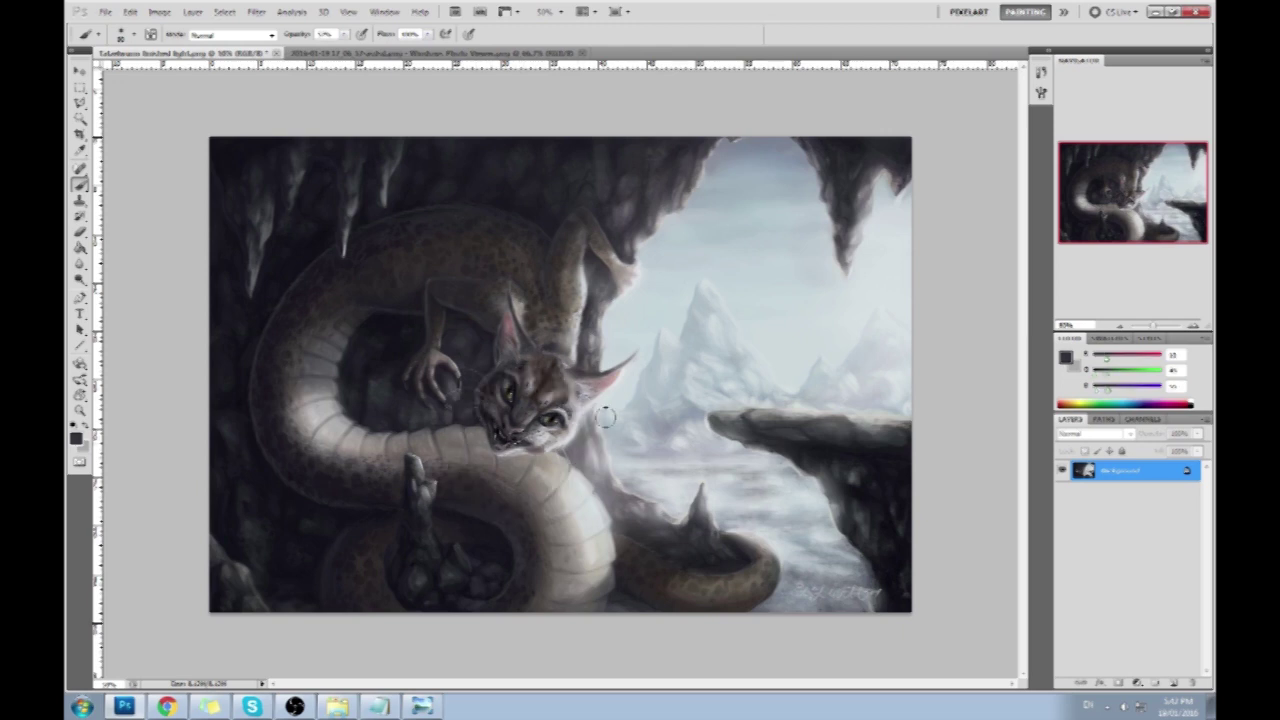
left_click(538, 441, "alt")
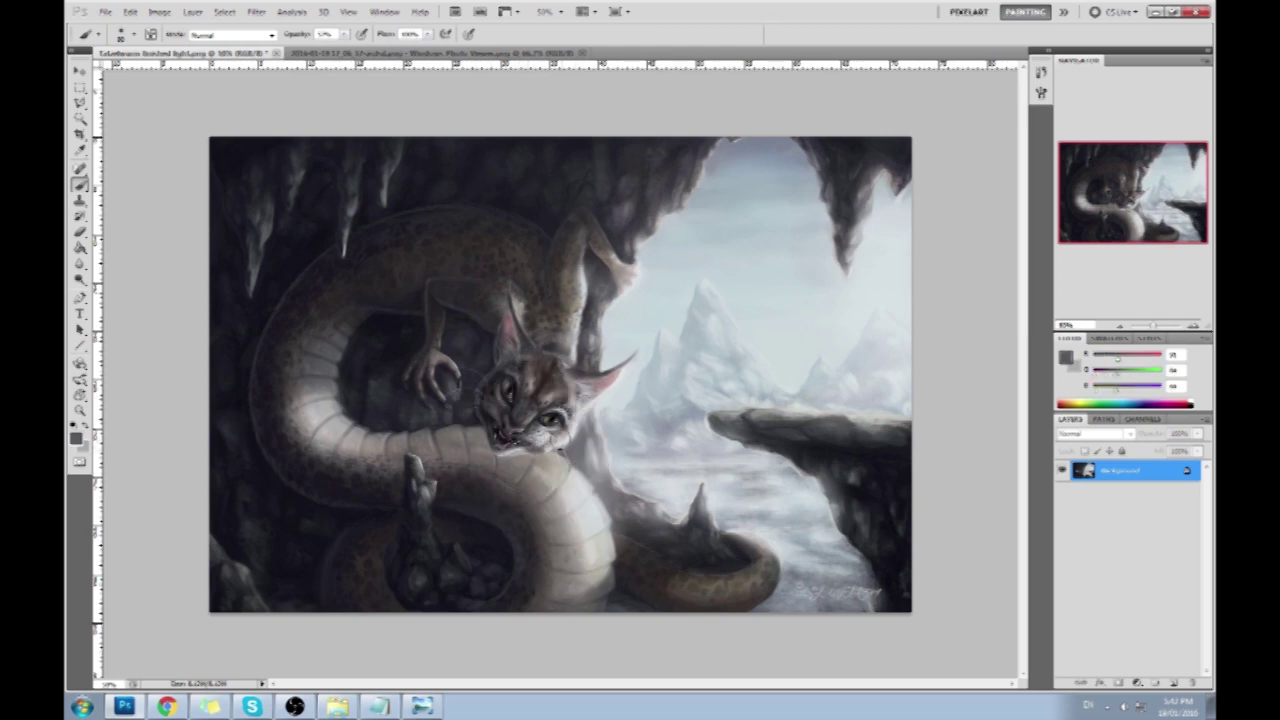
- Lasso the creature's mouth and chin, copy them to a new layer and adjust the copy's placement on the face
key("l")
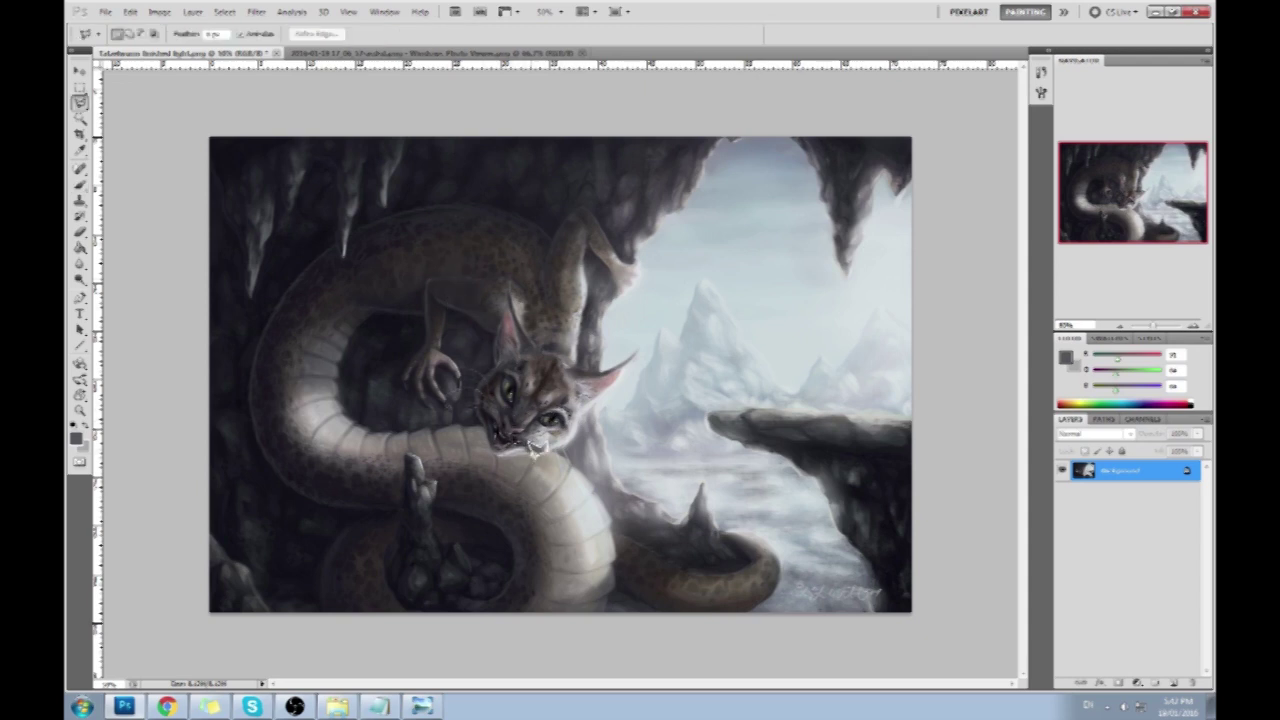
left_click(80, 104)
left_click(130, 102)
left_click_drag(540, 444, 536, 452)
key("ctrl+j")
key("v")
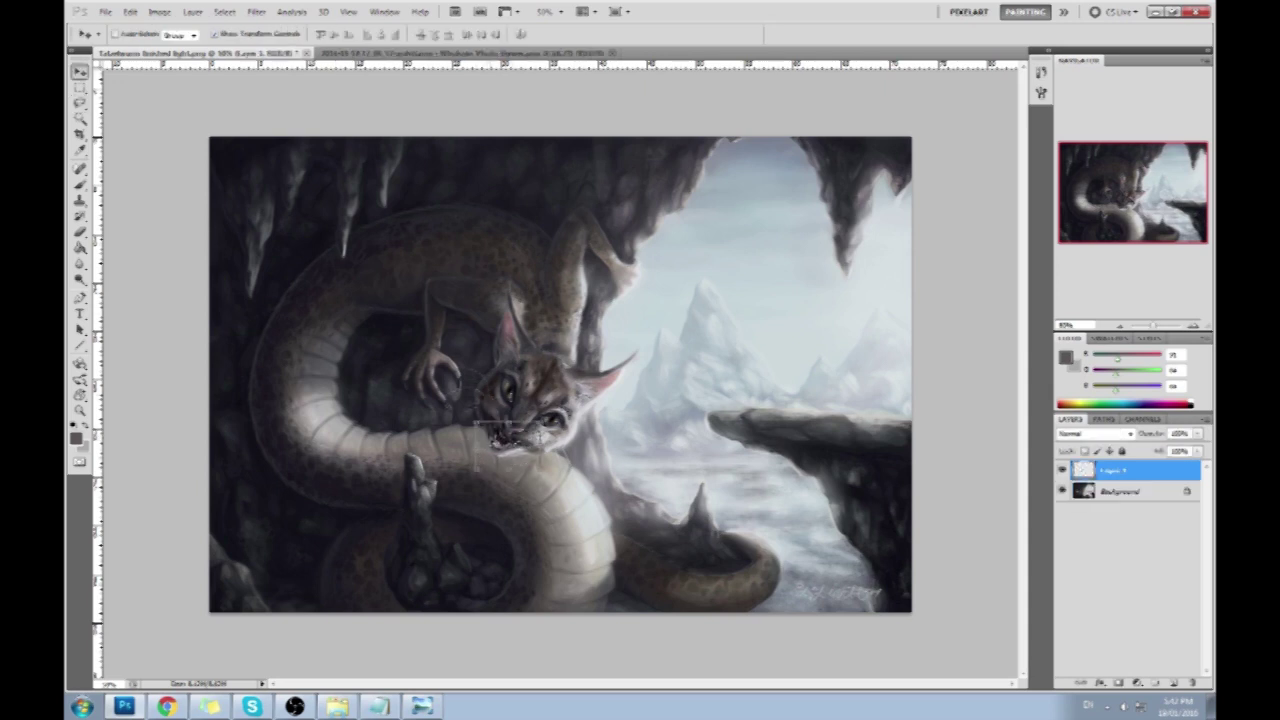
left_click_drag(502, 462, 506, 457)
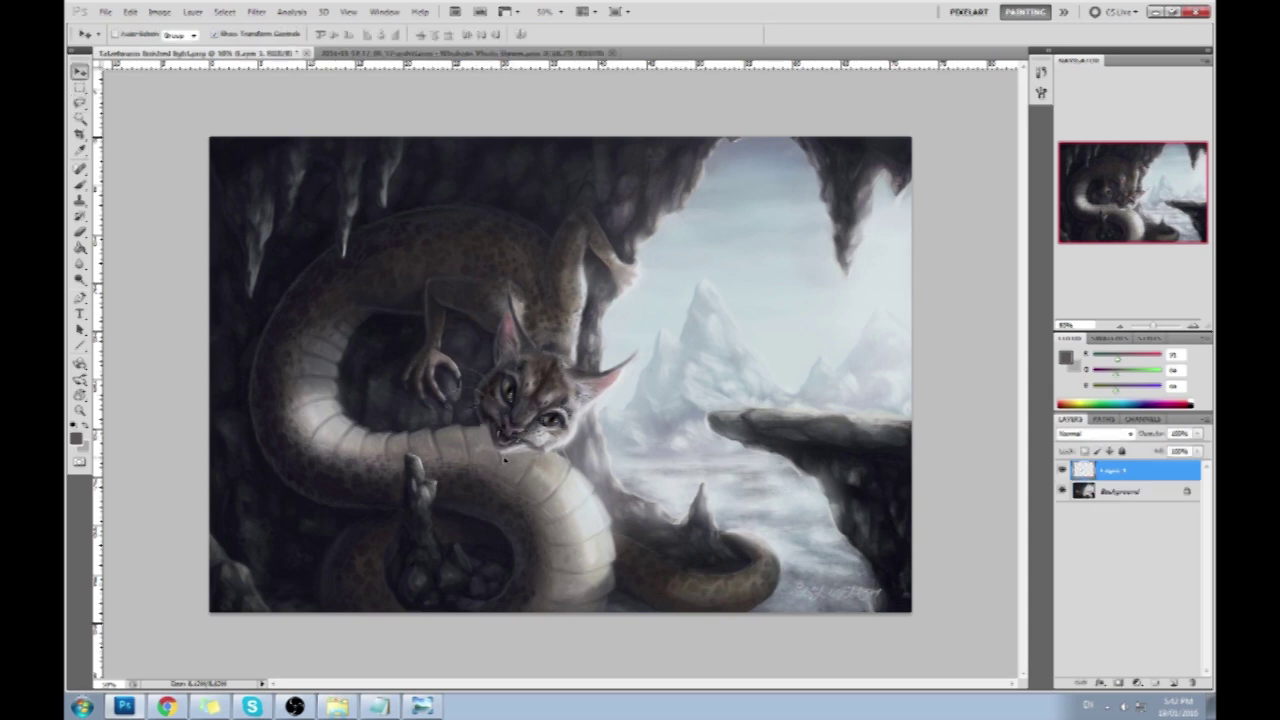
- Adjust the eraser's opacity and blend the edges of the copied mouth into the face
key("b")
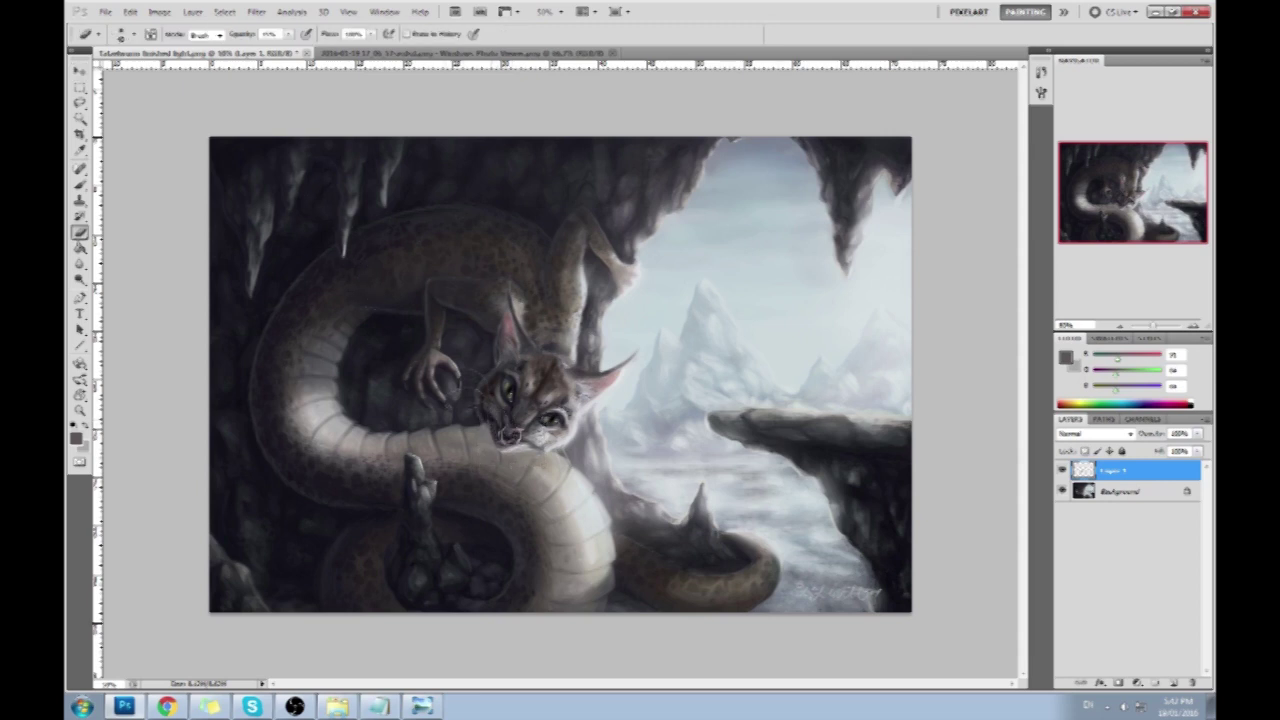
mouse_move(289, 34)
left_mouse_down()
mouse_move(389, 84)
mouse_move(369, 118)
left_mouse_up()
key("v")
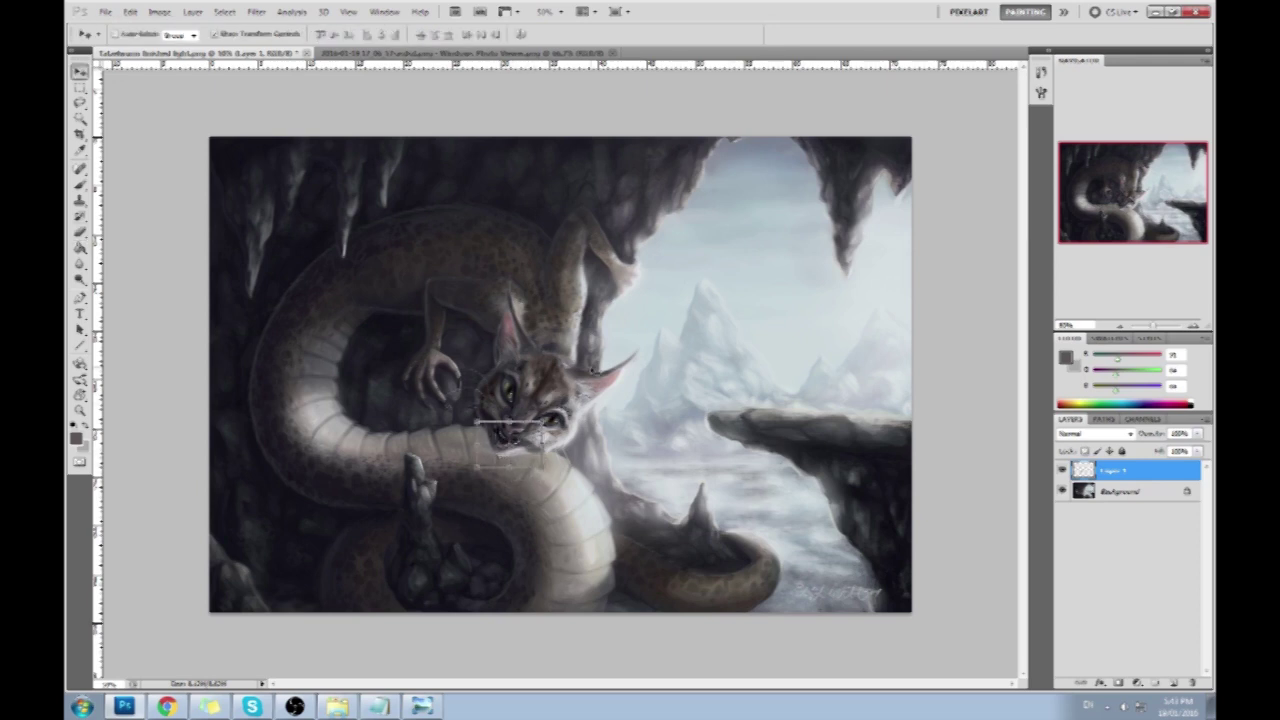
- Flatten the image into a single background layer and clear the selection
key("m")
right_click(610, 360)
left_click(1163, 476)
right_click(1140, 472)
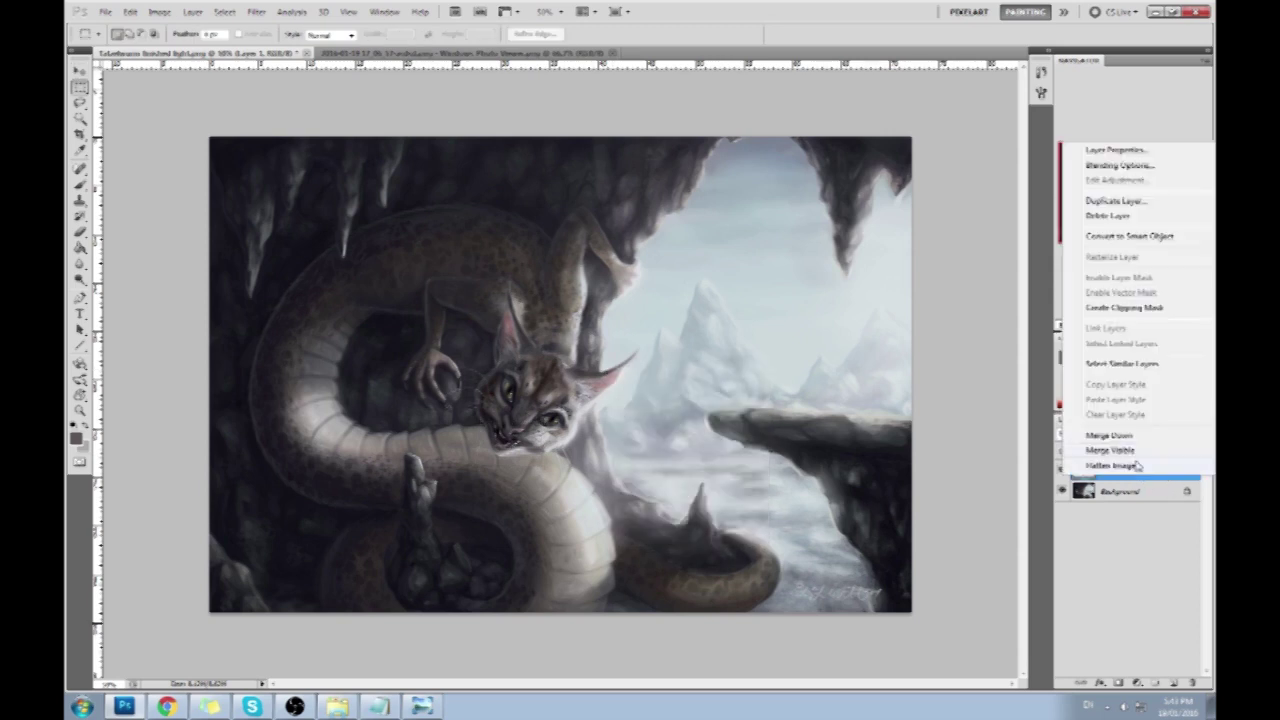
left_click(1137, 467)
key("ctrl+a")
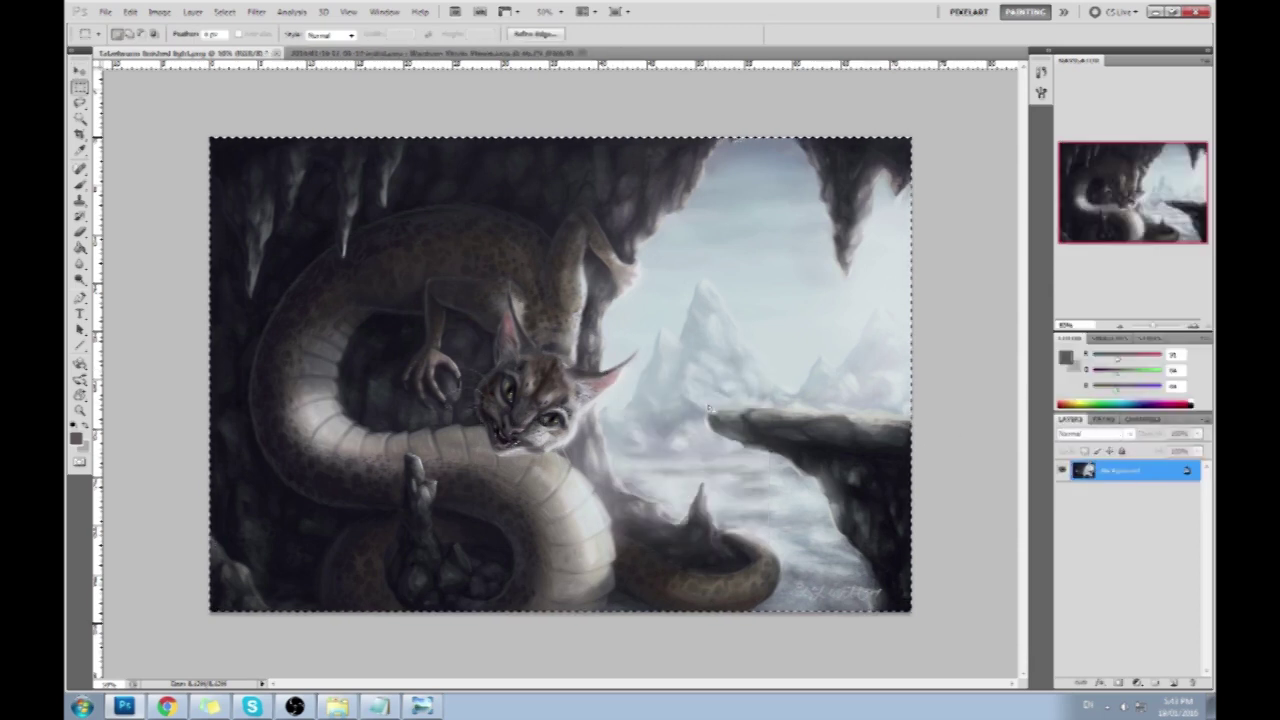
key("ctrl+d")
- Sample dark brown tones near the creature's forehead and paint over the area between its ears and the body behind
key("b")
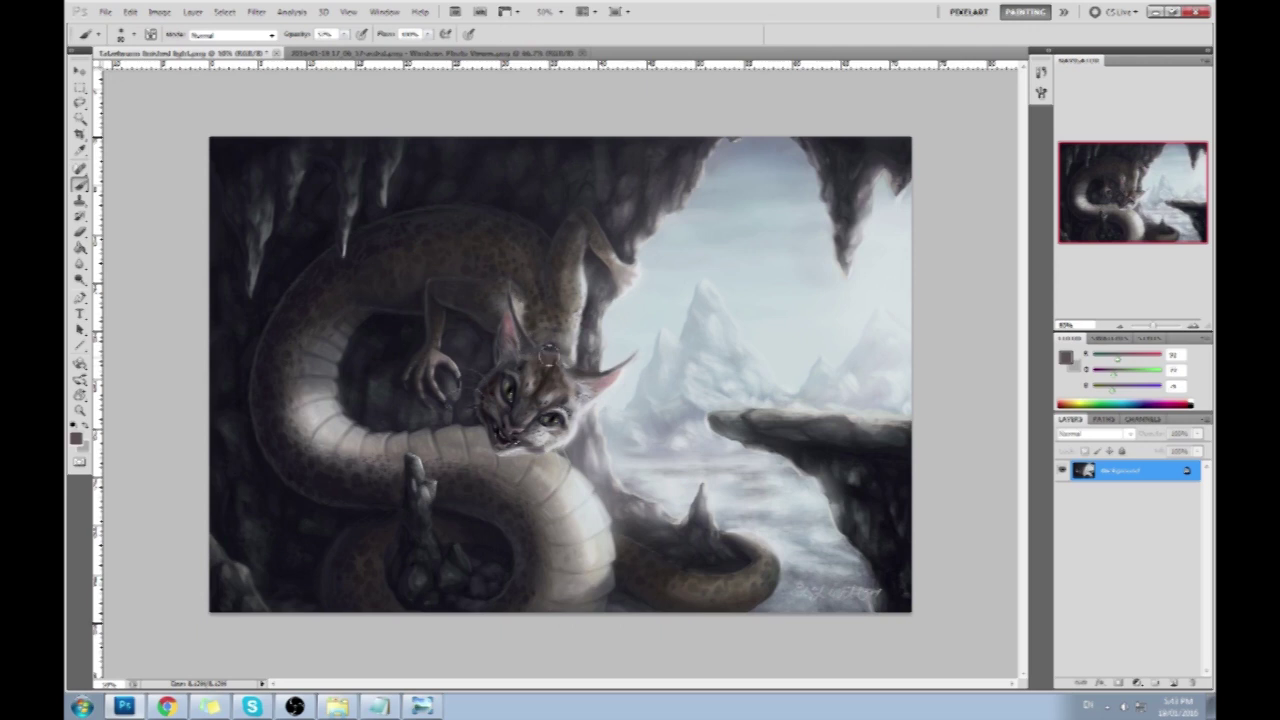
left_click(550, 369, "alt")
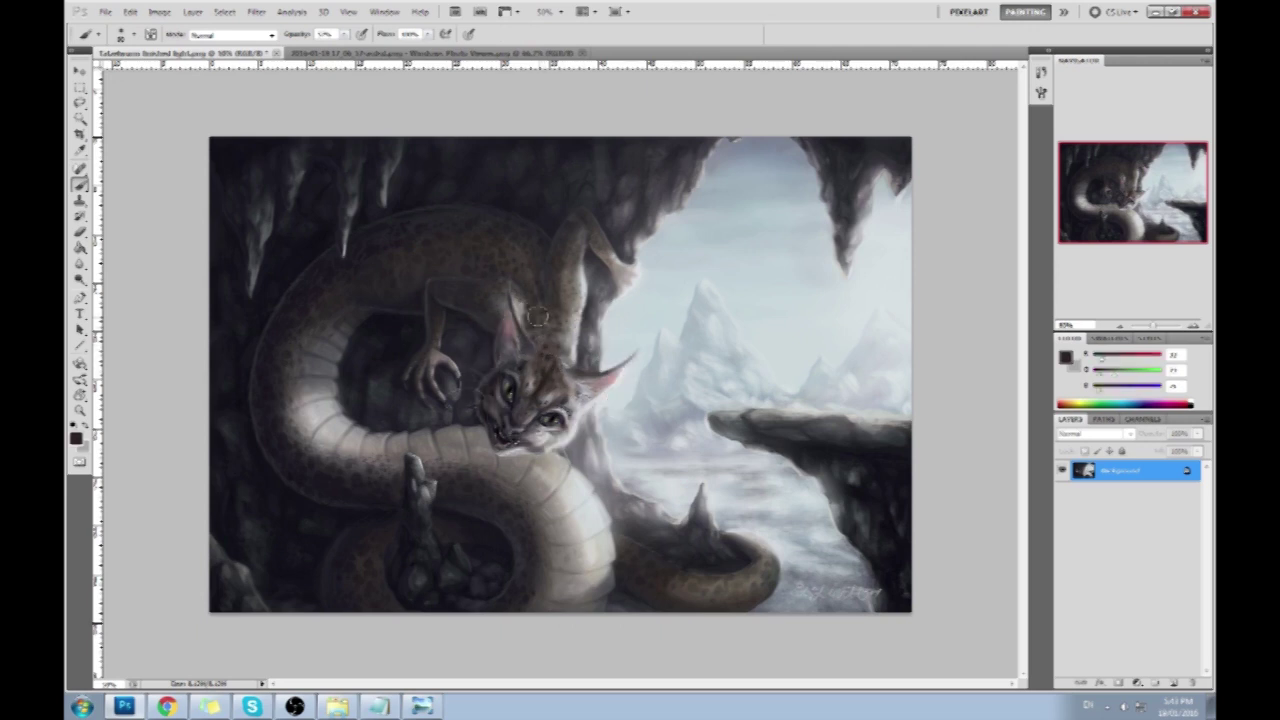
left_click(557, 355, "alt")
left_click_drag(536, 351, 532, 349)
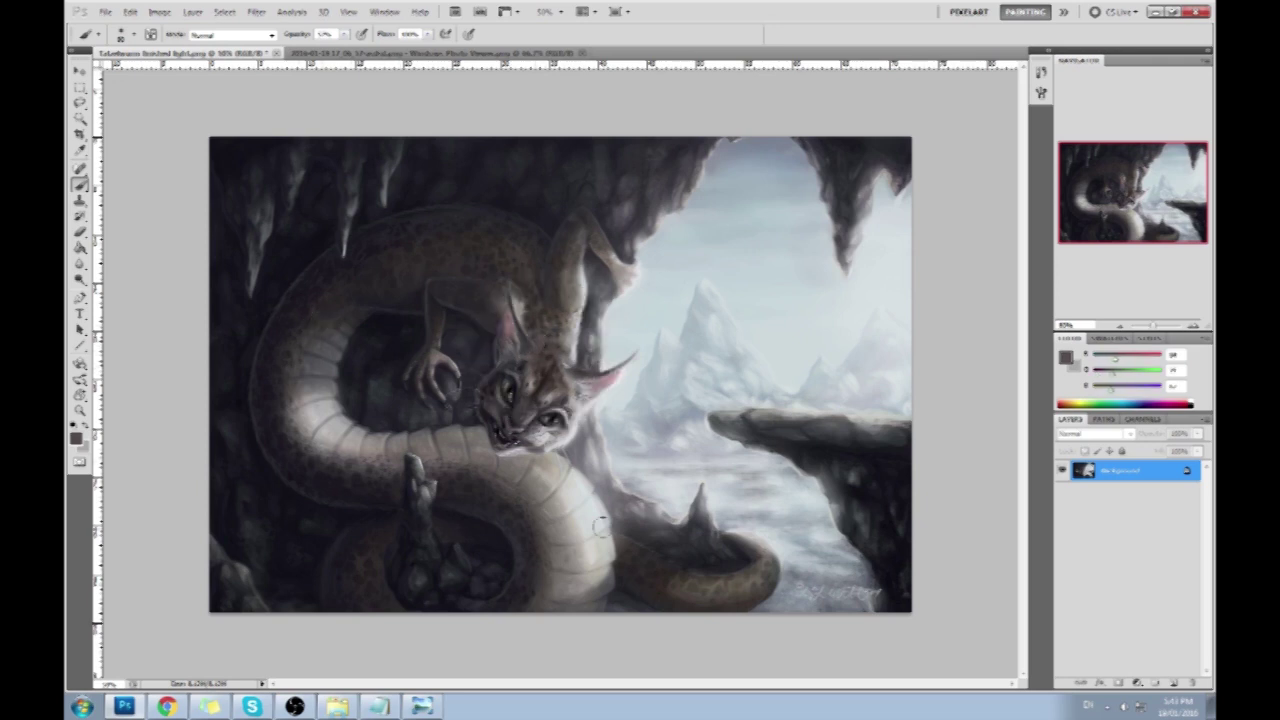
- Darken the cave ceiling, lower rocks and ledge with broad Burn strokes in the Shadows range
left_click_drag(80, 278, 120, 291)
mouse_move(520, 208)
left_mouse_down()
mouse_move(440, 290)
mouse_move(520, 230)
left_mouse_up()
left_click_drag(464, 170, 345, 143)
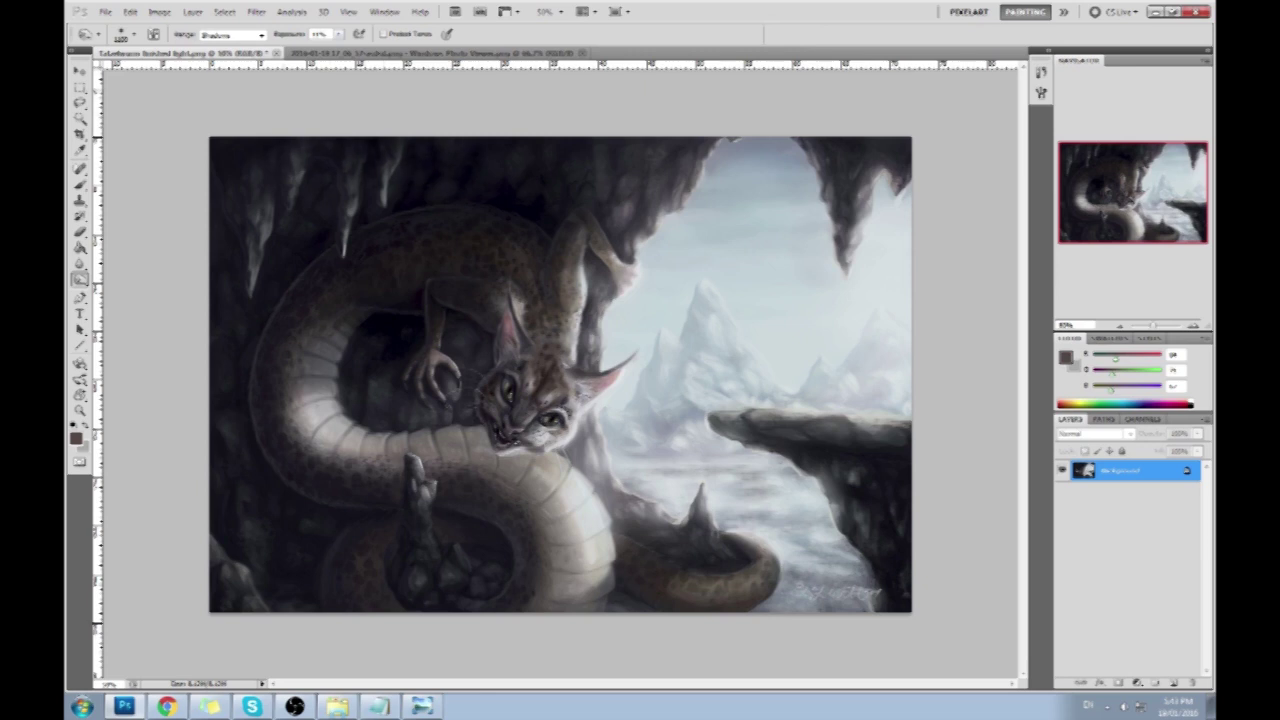
left_click_drag(430, 600, 296, 564)
left_click_drag(885, 520, 893, 593)
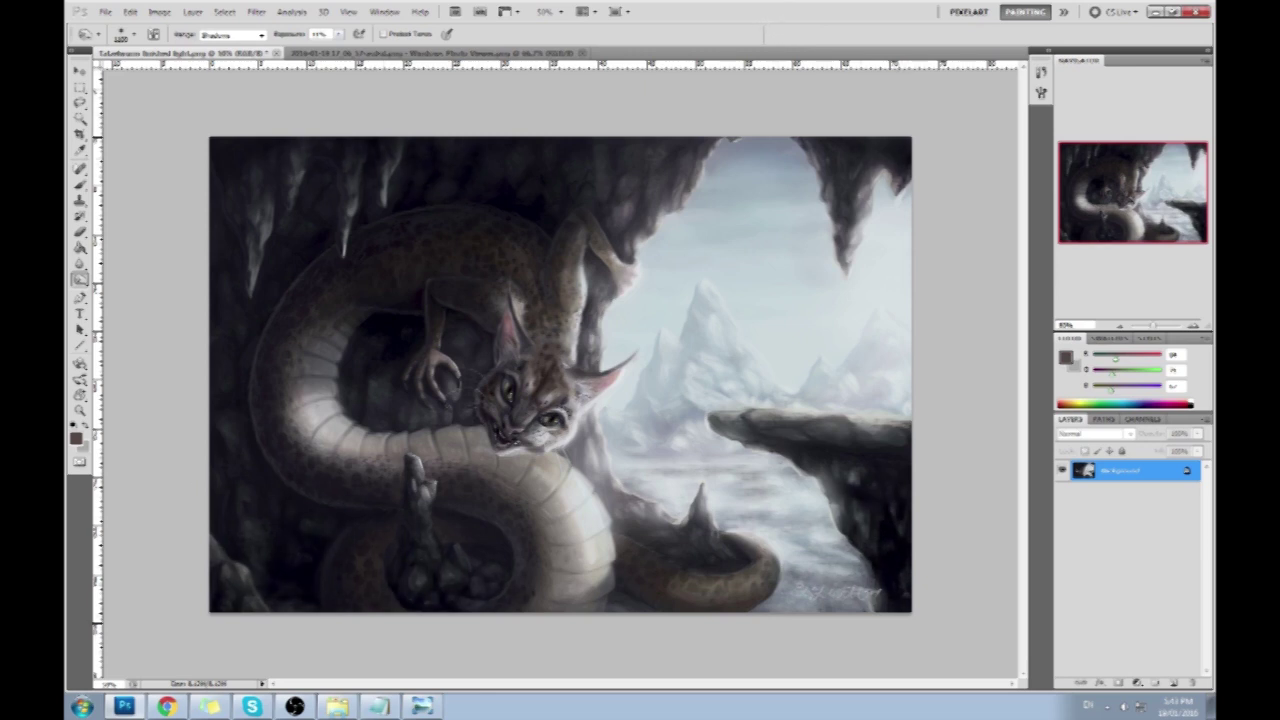
- Add a new layer in Color blending mode and tint the serpent's belly with pale sky blue, using an enlarged Color-mode brush
key("b")
left_click(892, 253, "alt")
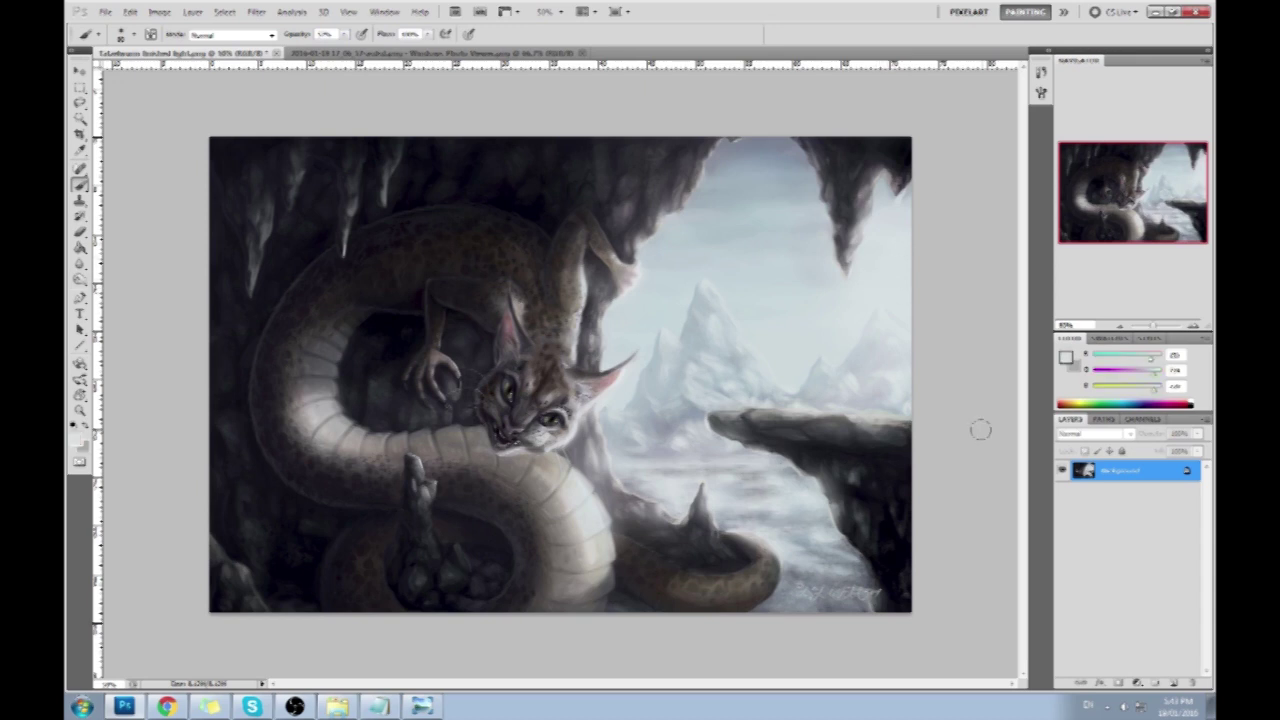
left_click(1173, 682)
left_click(1087, 434)
left_click(1072, 408)
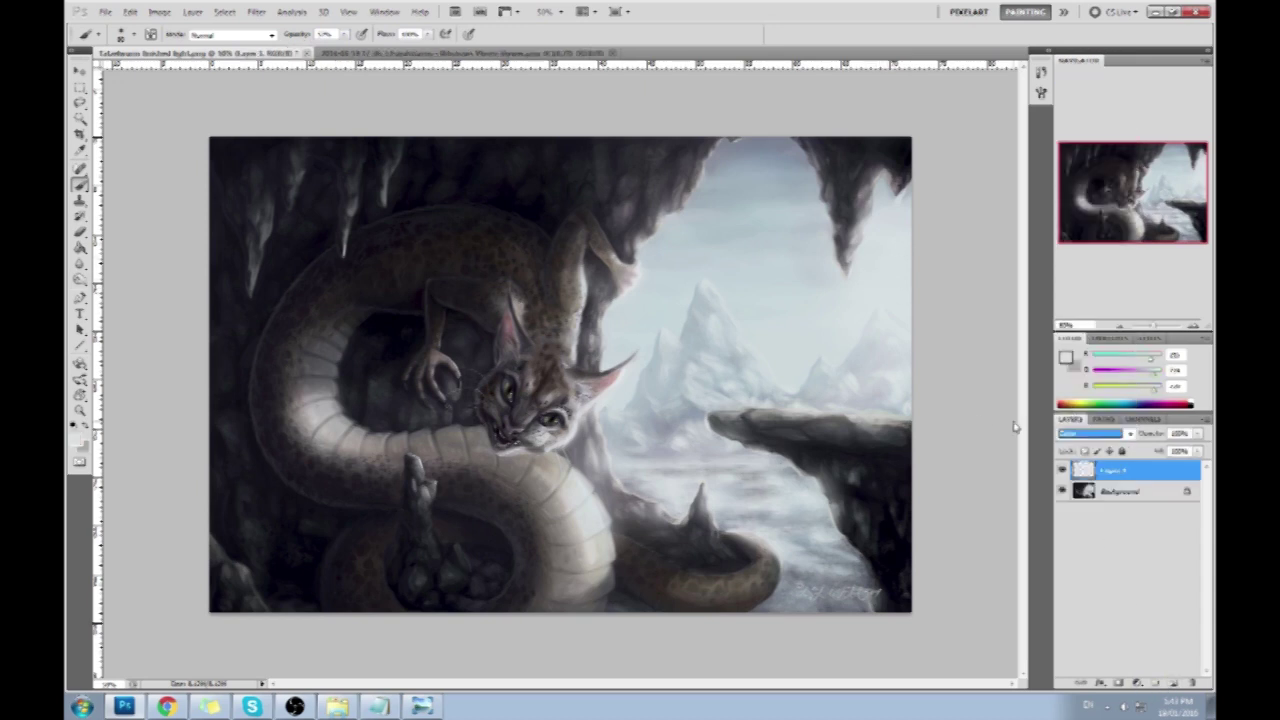
key("bracketright")
key("bracketright")
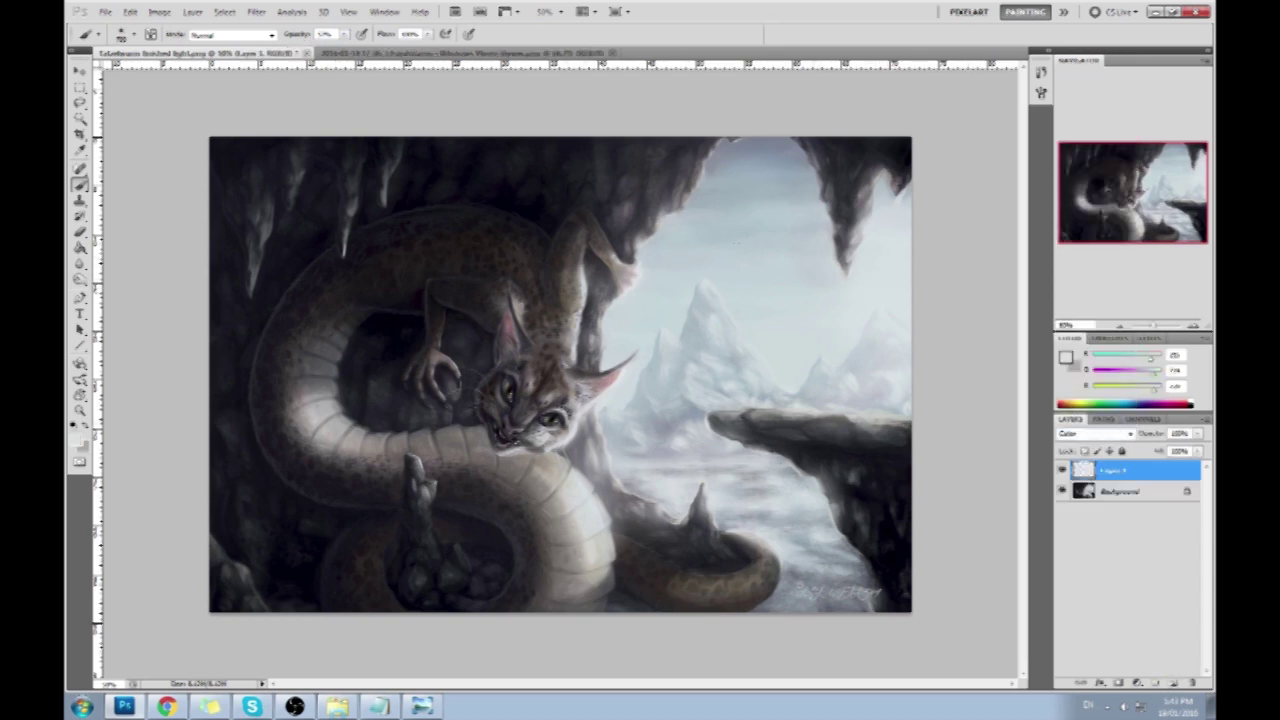
left_click(262, 36)
left_click(212, 398)
- Add another layer, fill it with the sky's pale blue-grey and set its blending mode to Color
left_click(1174, 684)
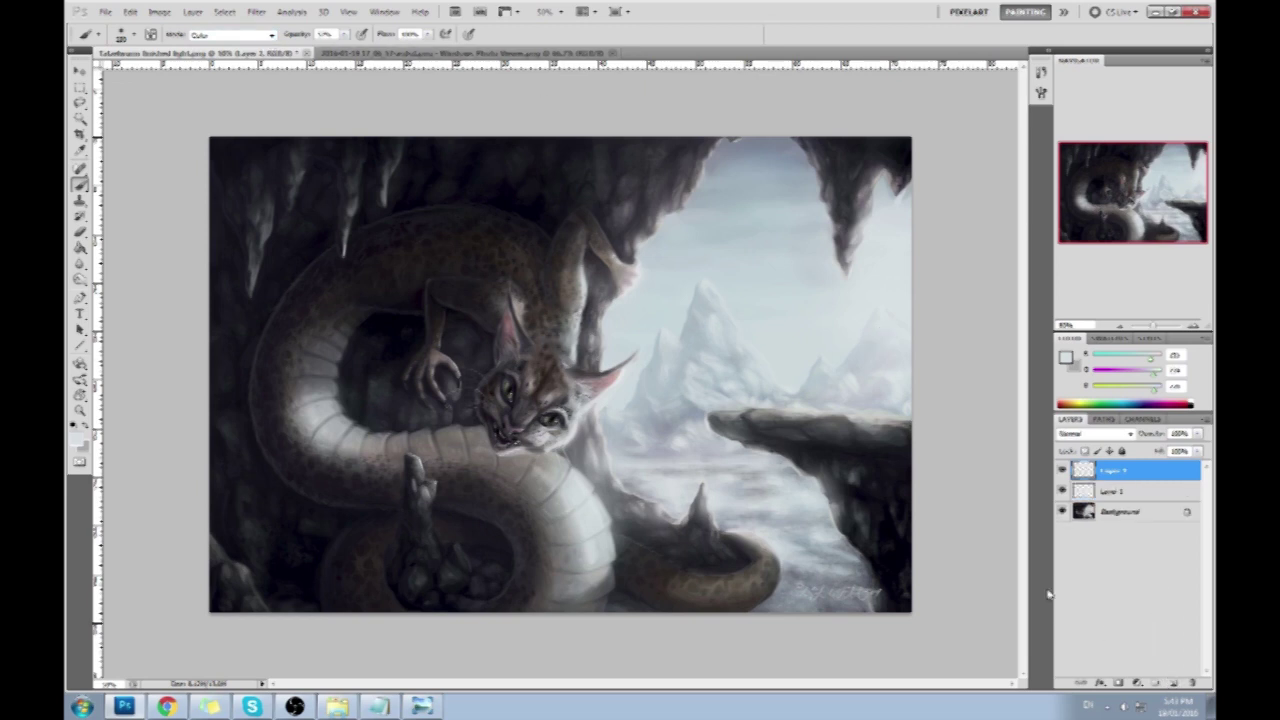
key("g")
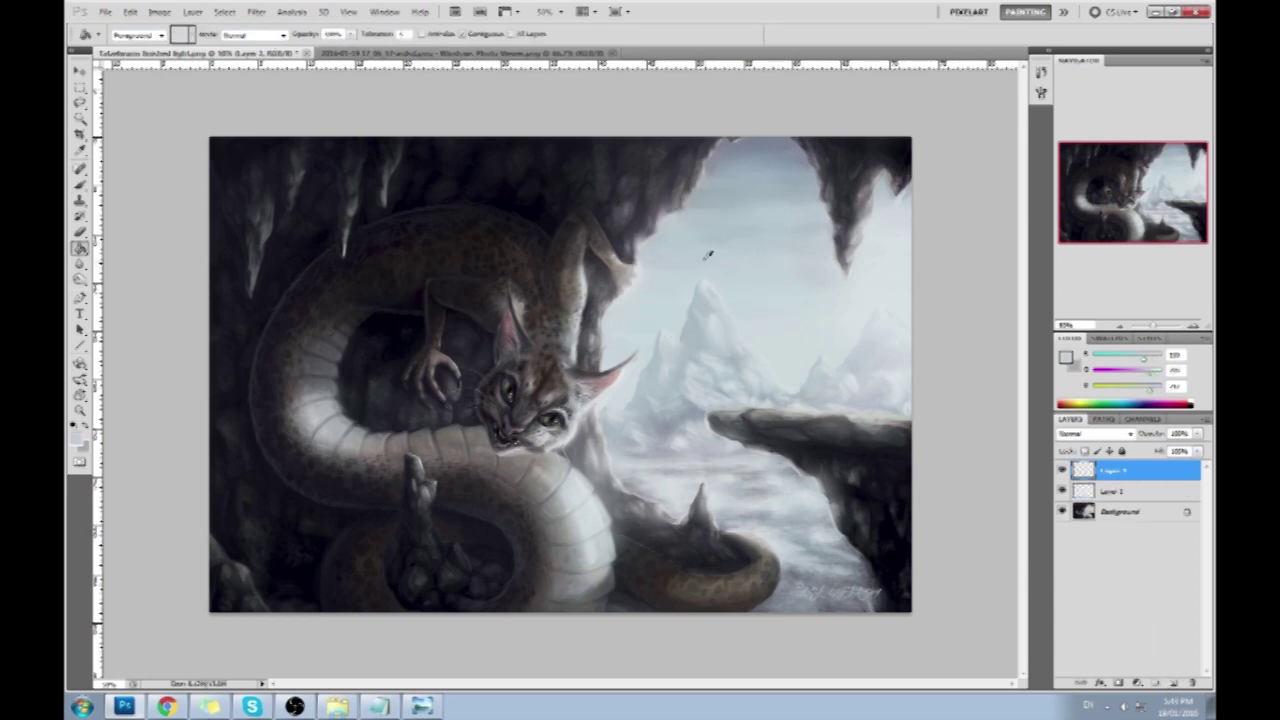
left_click(697, 226)
left_click(1095, 433)
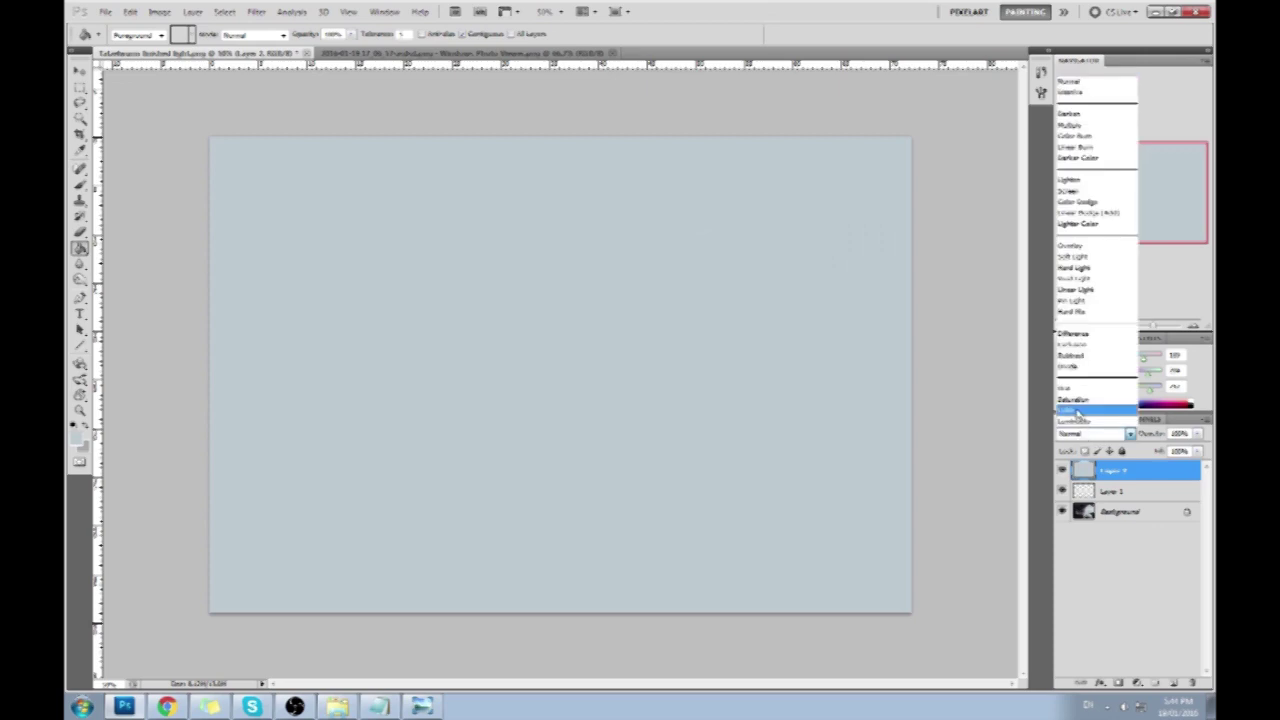
left_click(1090, 410)
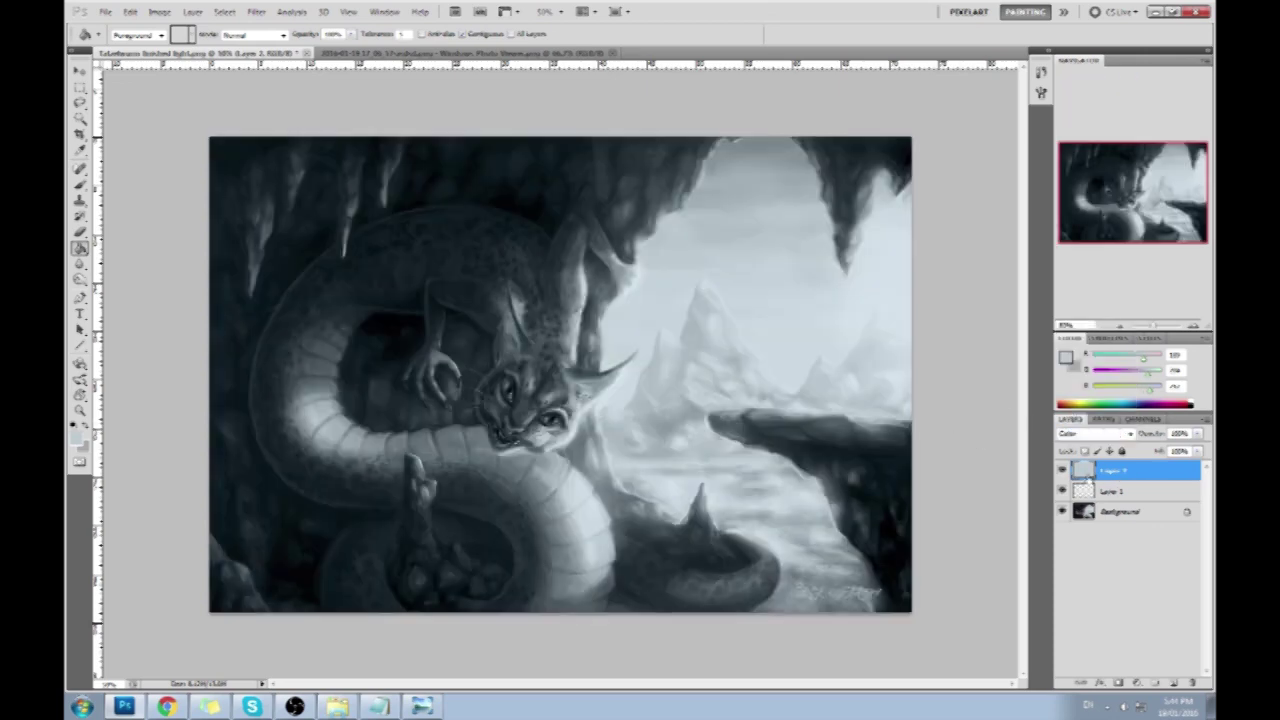
- Enlarge the brush and lower the eraser's opacity to partly erase the blue-grey tint over the creature's head and body
key("b")
key("bracketright")
key("bracketright")
key("bracketright")
key("bracketright")
key("bracketright")
key("bracketright")
key("bracketright")
key("bracketright")
key("bracketright")
key("bracketright")
key("bracketright")
key("bracketright")
key("bracketright")
key("bracketright")
key("bracketright")
key("bracketright")
key("bracketright")
key("bracketright")
key("bracketright")
key("bracketright")
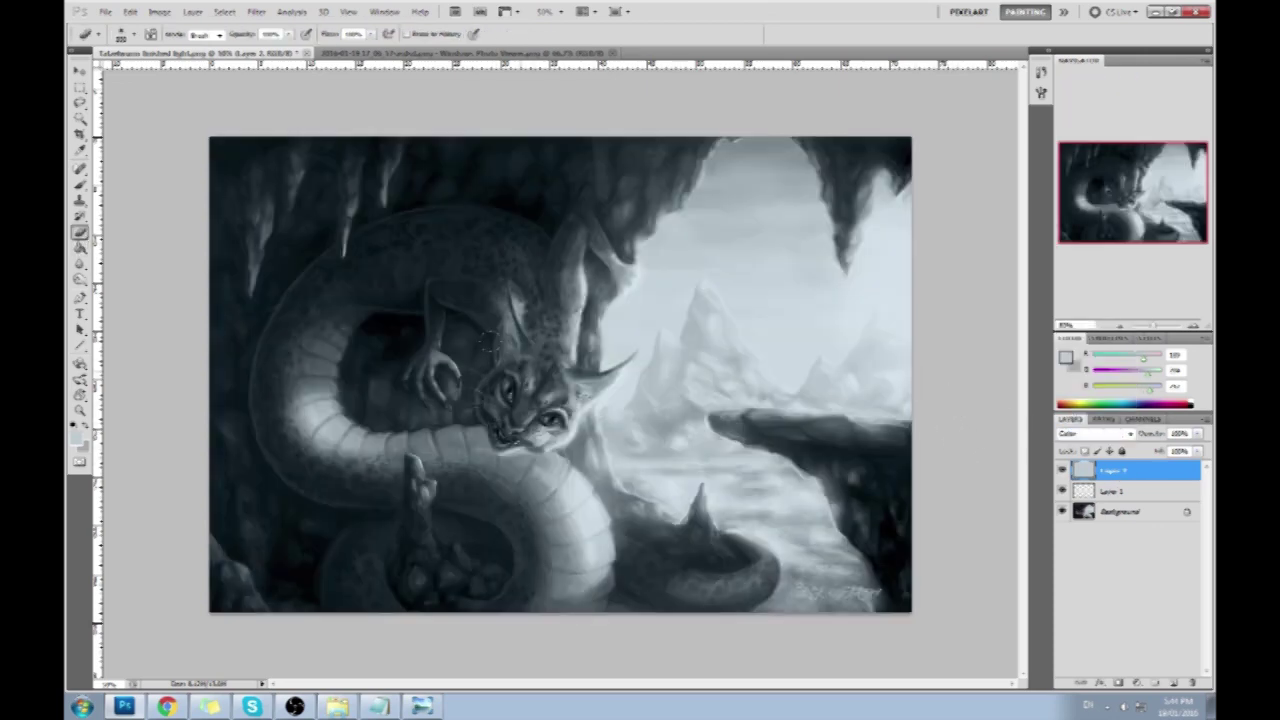
left_click(288, 35)
mouse_move(287, 49)
left_mouse_down()
mouse_move(256, 50)
mouse_move(268, 50)
left_mouse_up()
- Lower the brush opacity, brush some blue-grey tint back over the serpent's coils and switch to the Eraser for blending
key("b")
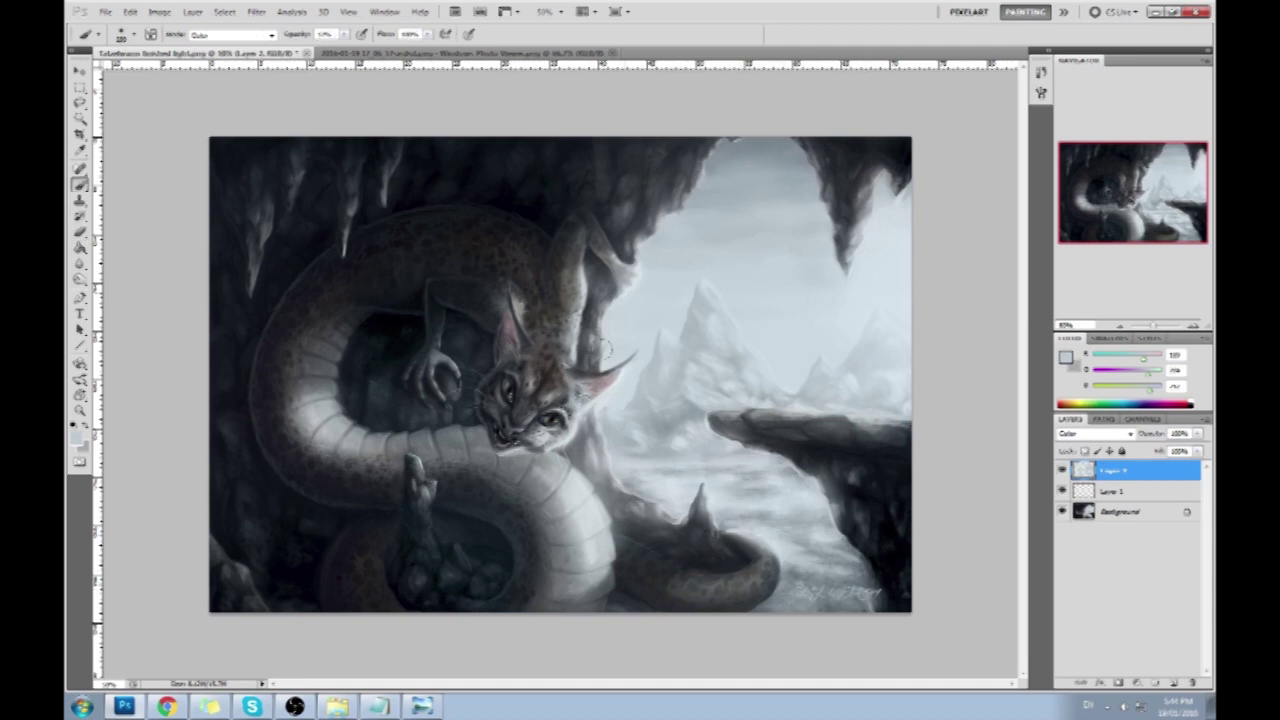
left_click_drag(344, 34, 322, 52)
key("e")
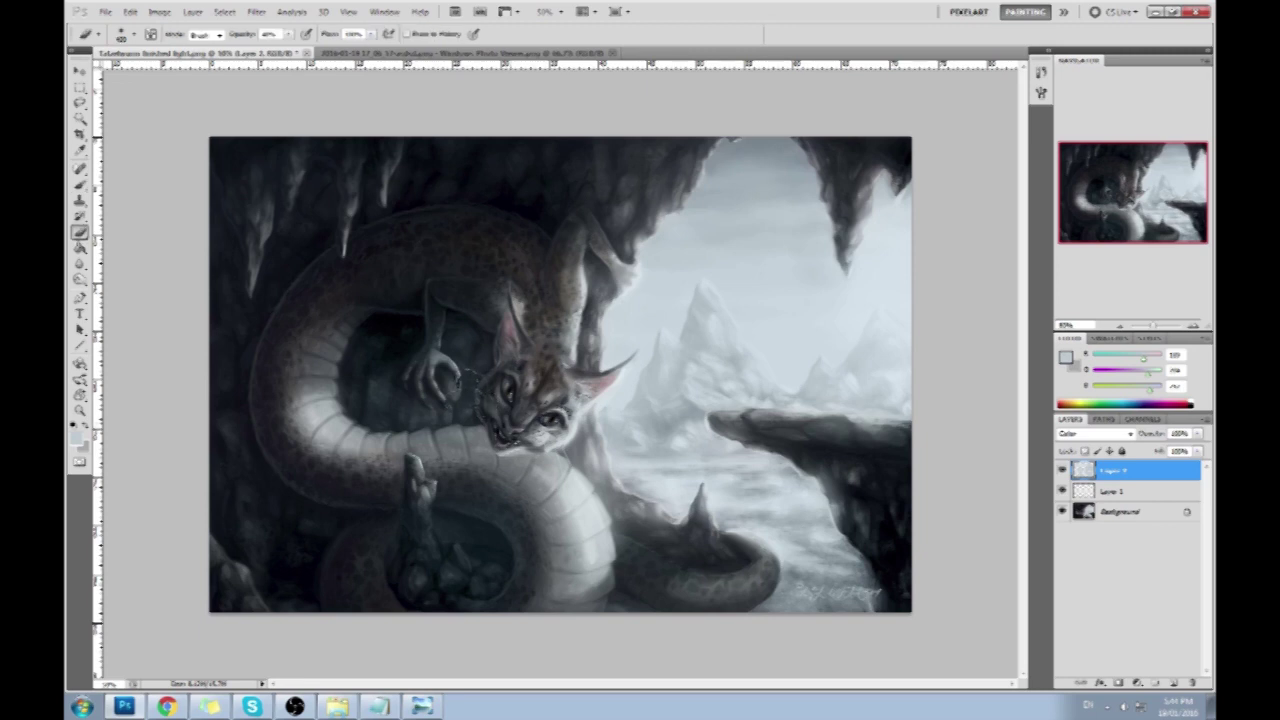
- Flatten all the paintover layers into a single image and copy the entire canvas
key("b")
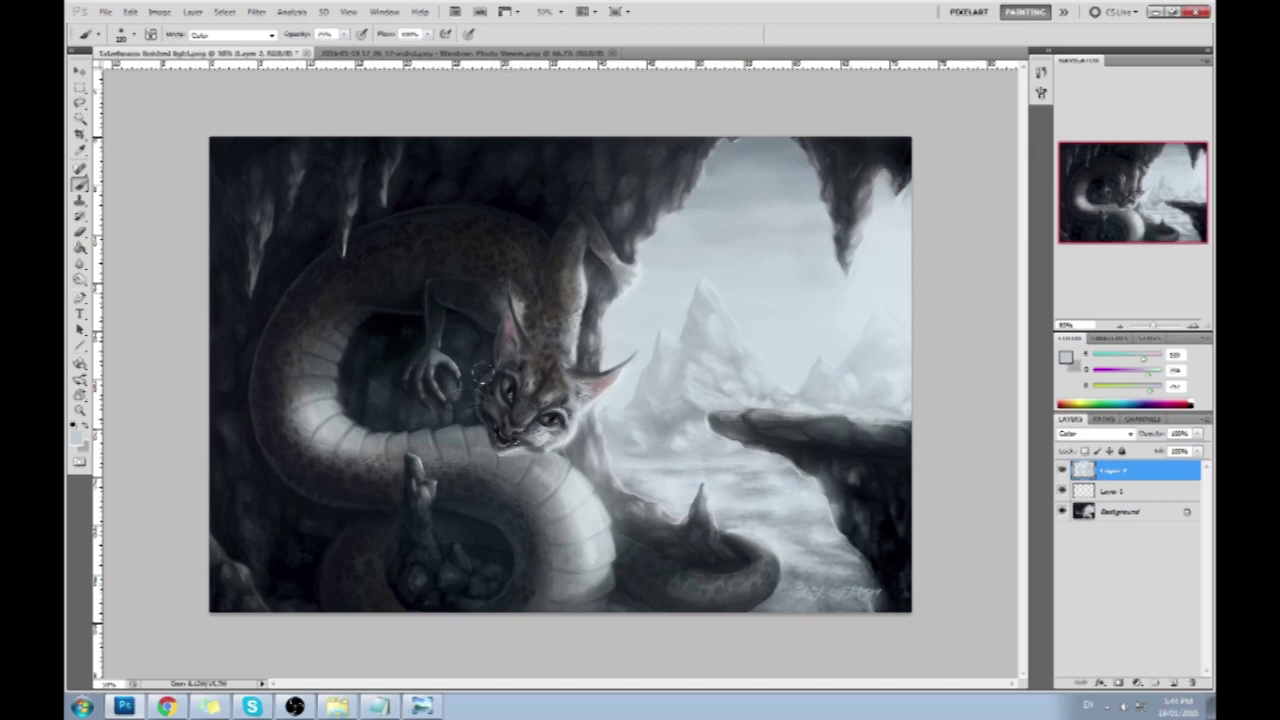
right_click(1141, 497)
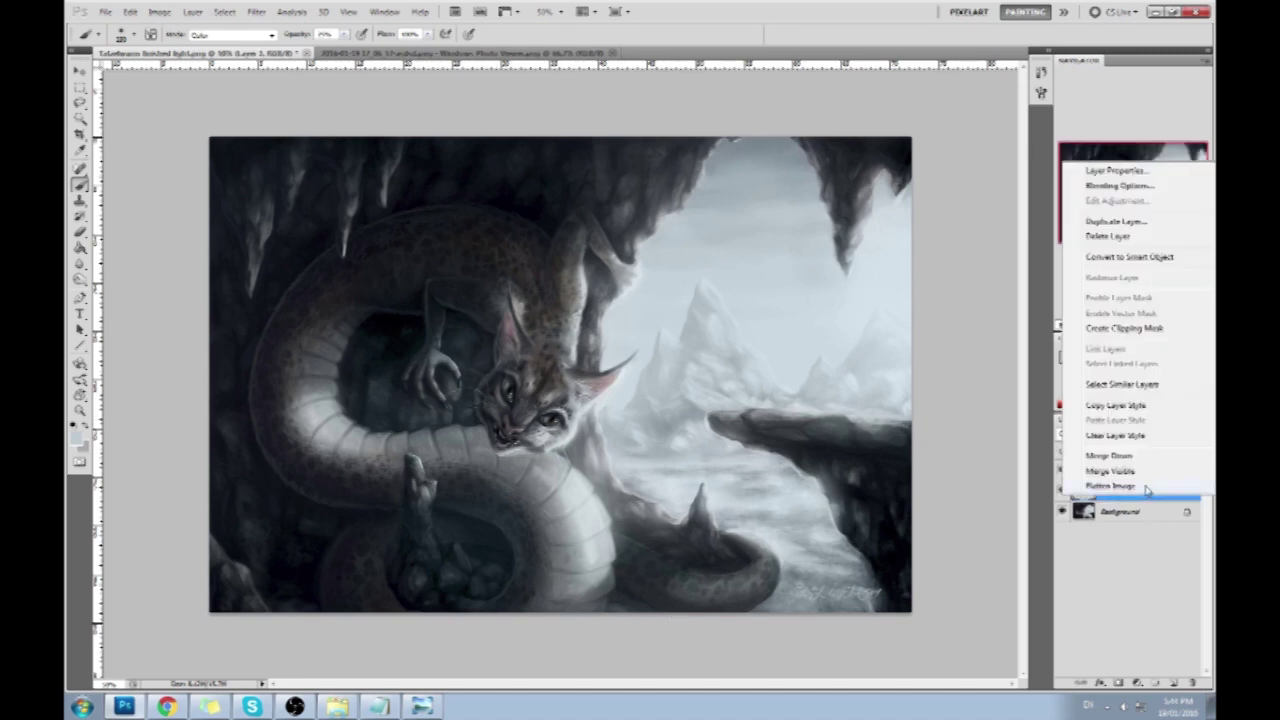
left_click(1115, 487)
key("ctrl+a")
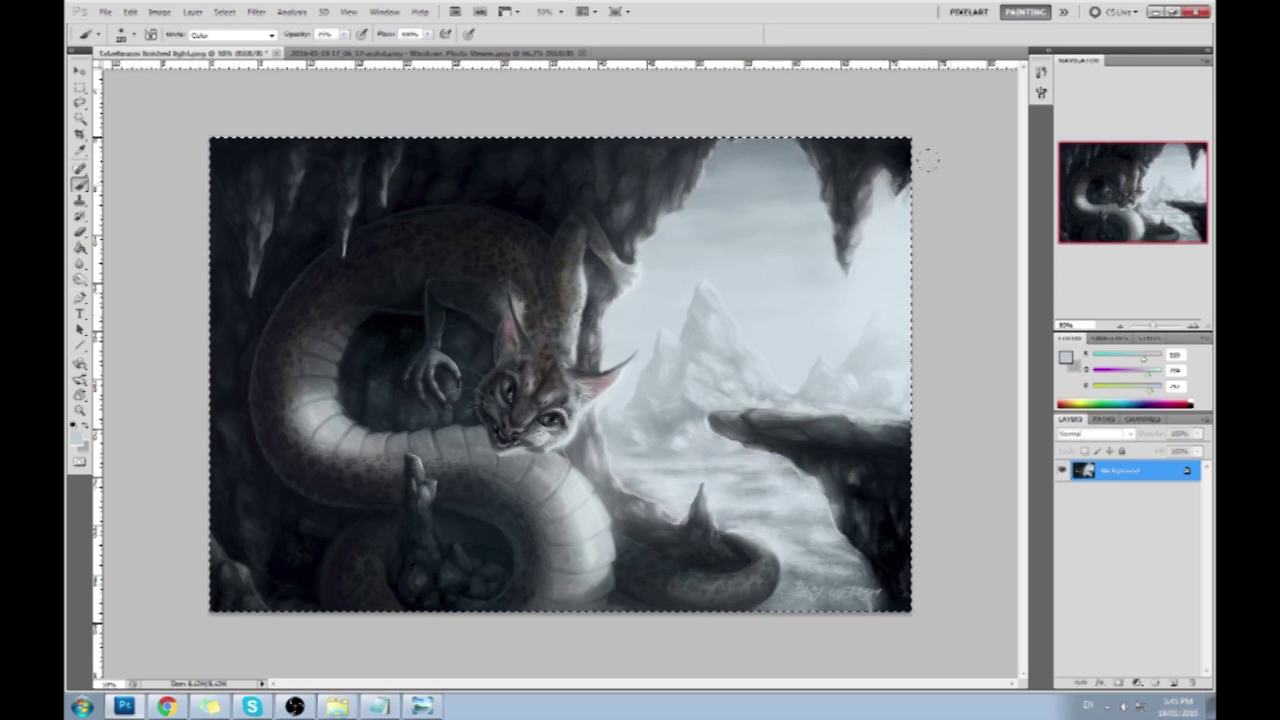
- Revert the document to its original opened state in the history and paste the copied paintover above it as a new layer
left_click(1040, 72)
left_click_drag(1022, 410, 1021, 105)
left_click(976, 90)
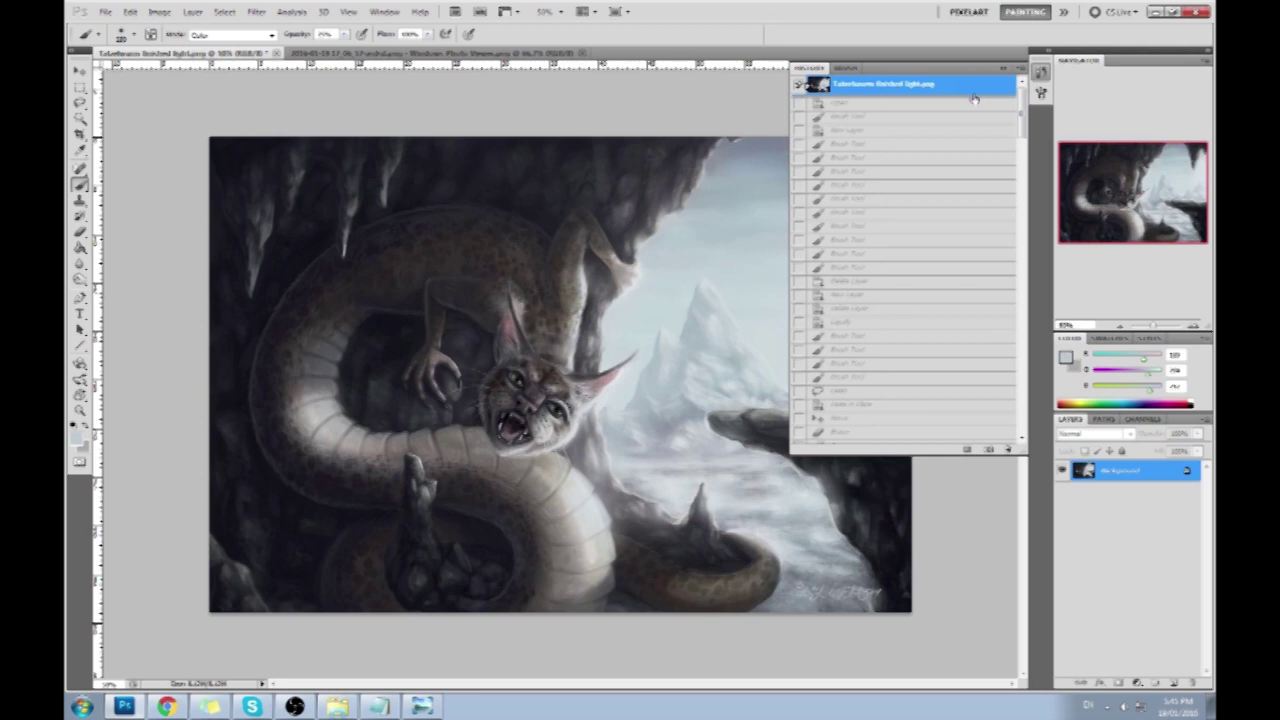
key("ctrl+shift+v")
left_click(1003, 68)
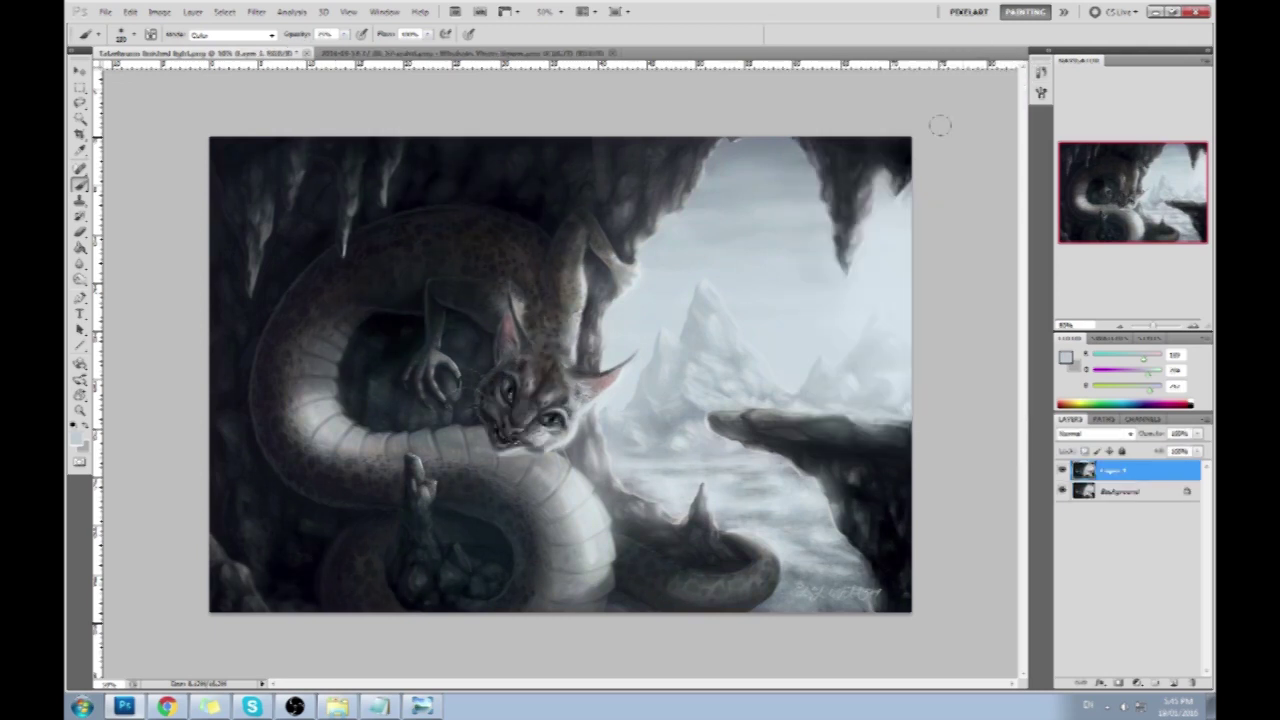
- Hide the pasted paintover layer, add a new empty layer and set the painting colour to bright red
left_click(1063, 470)
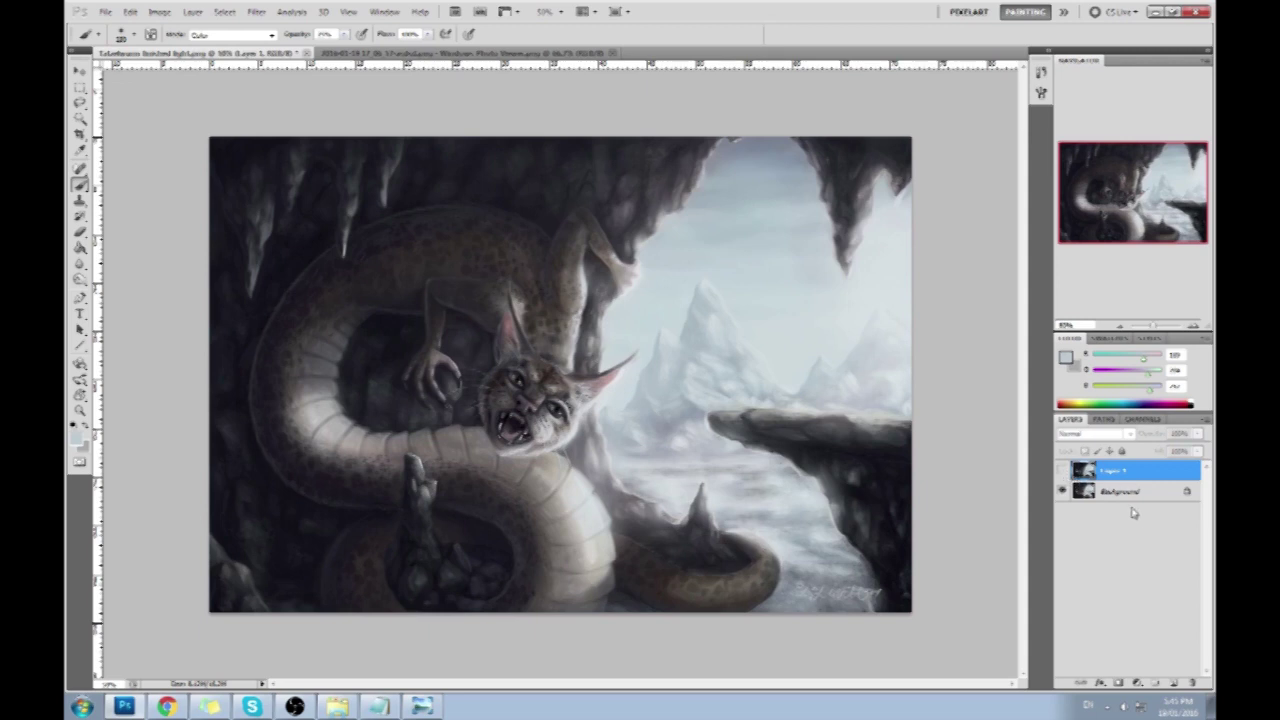
left_click(1172, 682)
left_click(1066, 357)
left_click(1042, 324)
left_click(1158, 316)
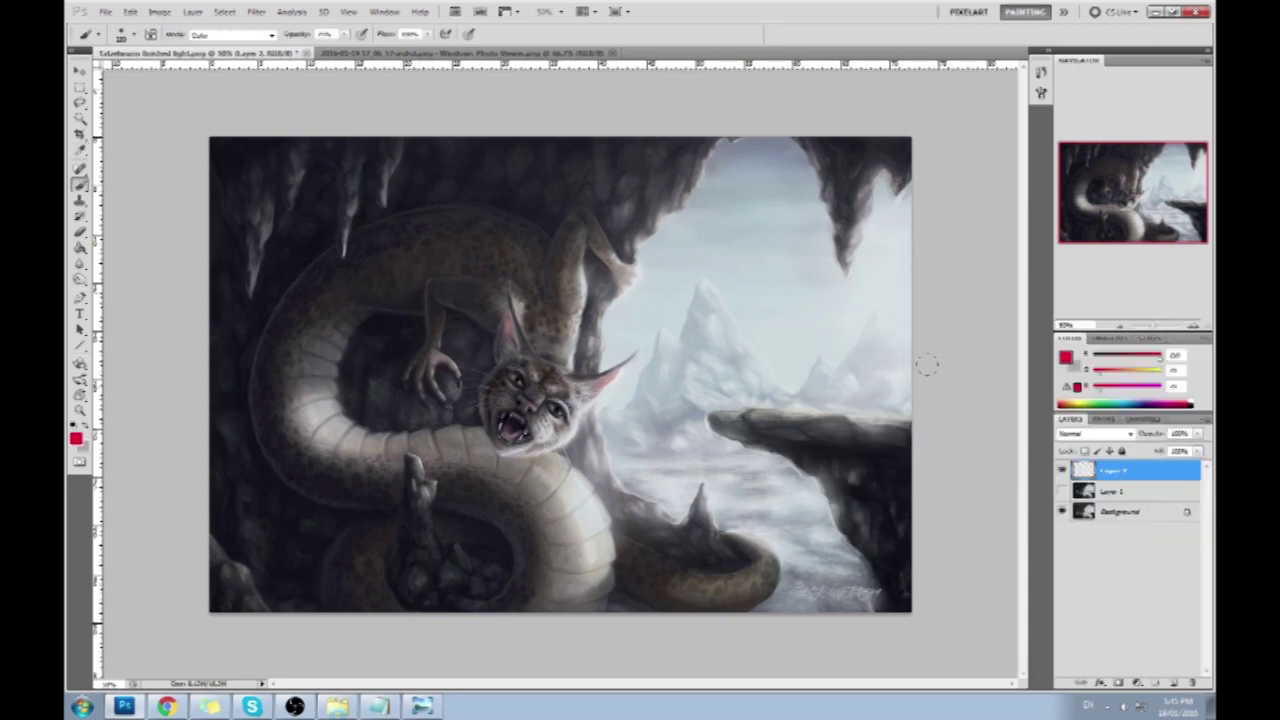
left_click_drag(488, 425, 508, 605)
left_click_drag(560, 432, 665, 511)
key("ctrl+alt+z")
key("ctrl+alt+z")
- Set the brush to Normal blending mode at 100% opacity
left_click(256, 35)
left_click(256, 46)
left_click_drag(343, 35, 436, 62)
- Try sketching red guide lines from the creature's head down over the lower coils, undoing the strokes
left_click_drag(490, 420, 491, 610)
left_click_drag(570, 410, 663, 535)
key("ctrl+alt+z")
key("ctrl+alt+z")
mouse_move(570, 416)
left_mouse_down()
mouse_move(594, 480)
mouse_move(690, 608)
left_mouse_up()
left_click_drag(570, 517, 525, 605)
mouse_move(490, 440)
left_mouse_down()
mouse_move(515, 593)
mouse_move(542, 505)
left_mouse_up()
left_click_drag(645, 537, 588, 610)
mouse_move(690, 538)
left_mouse_down()
mouse_move(765, 515)
mouse_move(870, 364)
mouse_move(720, 588)
left_mouse_up()
mouse_move(537, 440)
left_mouse_down()
mouse_move(608, 525)
mouse_move(633, 537)
mouse_move(600, 516)
mouse_move(646, 537)
mouse_move(545, 459)
left_mouse_up()
key("ctrl+alt+z")
key("ctrl+alt+z")
key("ctrl+alt+z")
key("ctrl+alt+z")
- Try red strokes linking the creature's upper body to its head, undoing them again
mouse_move(488, 222)
left_mouse_down()
mouse_move(542, 341)
mouse_move(526, 406)
left_mouse_up()
key("ctrl+alt+z")
key("ctrl+alt+z")
key("ctrl+alt+z")
key("ctrl+alt+z")
key("ctrl+alt+z")
key("ctrl+alt+z")
key("ctrl+alt+z")
mouse_move(504, 431)
left_mouse_down()
mouse_move(533, 447)
mouse_move(558, 346)
left_mouse_up()
key("ctrl+alt+z")
key("ctrl+alt+z")
- Hide the sketch layer and toggle the paintover layer to compare it with the original painting
left_click(1062, 470)
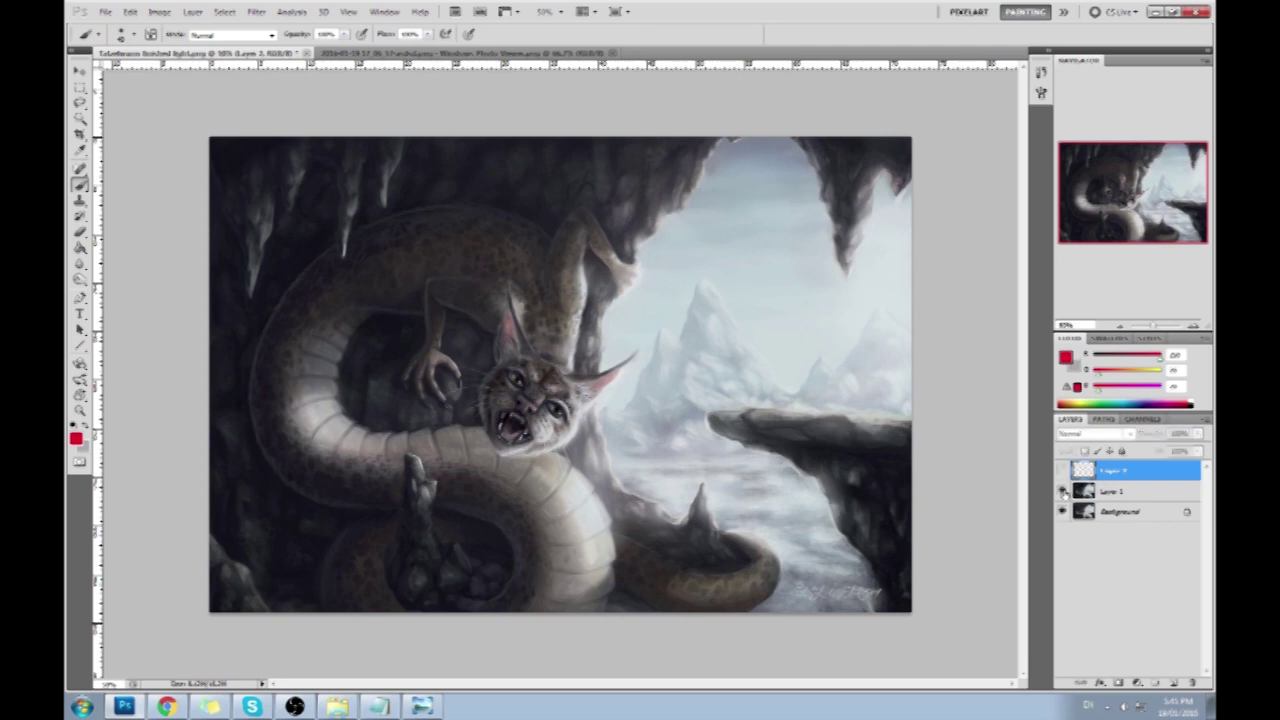
left_click(1062, 491)
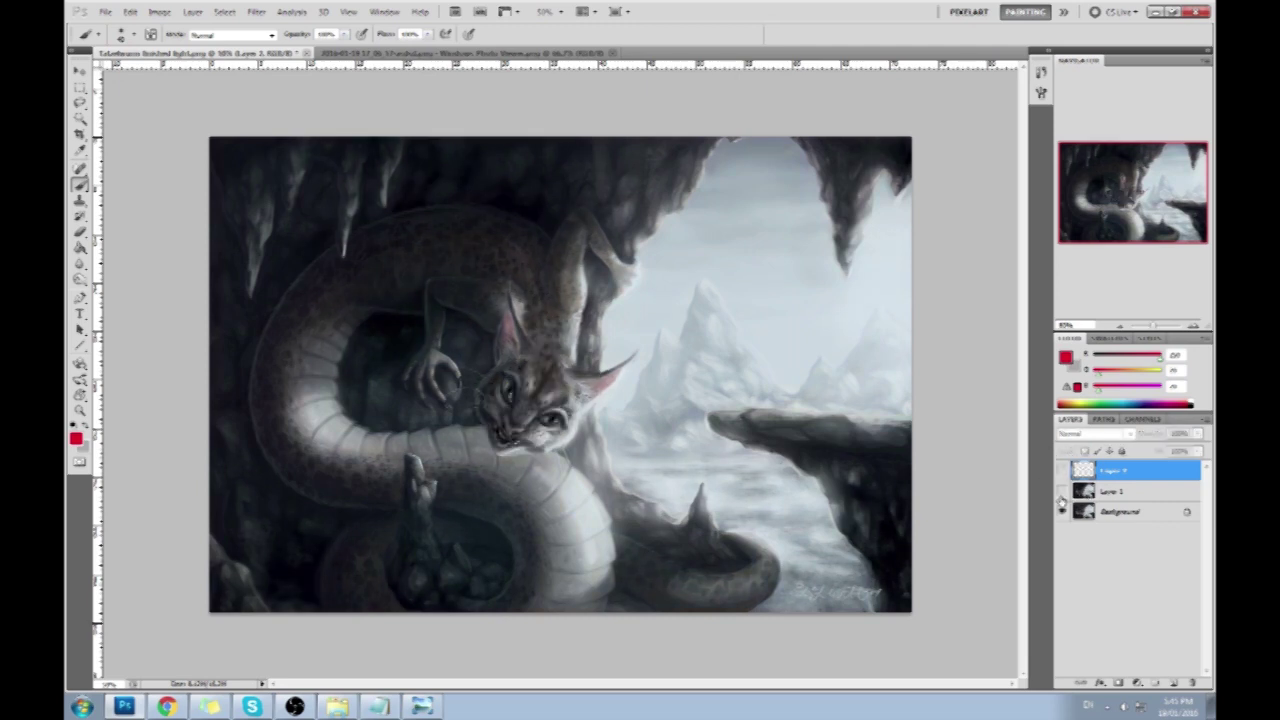
left_click(1062, 491)
left_click(1062, 491)
left_click(1062, 490)
left_click(1062, 490)
- Add a new empty layer above the paintover for red sketch marks
left_click(465, 232)
left_click(640, 294)
key("ctrl+shift+alt+n")
- Try red strokes over the paintover along the neck towards the head and beside the creature, undoing each one
mouse_move(441, 218)
left_mouse_down()
mouse_move(553, 332)
mouse_move(535, 386)
mouse_move(523, 377)
mouse_move(570, 368)
mouse_move(540, 398)
left_mouse_up()
key("ctrl+z")
key("ctrl+z")
left_click_drag(499, 254, 525, 366)
mouse_move(497, 277)
left_mouse_down()
mouse_move(565, 335)
mouse_move(514, 316)
left_mouse_up()
key("ctrl+alt+z")
key("ctrl+alt+z")
left_click_drag(698, 378, 730, 350)
key("ctrl+z")
left_click(548, 350)
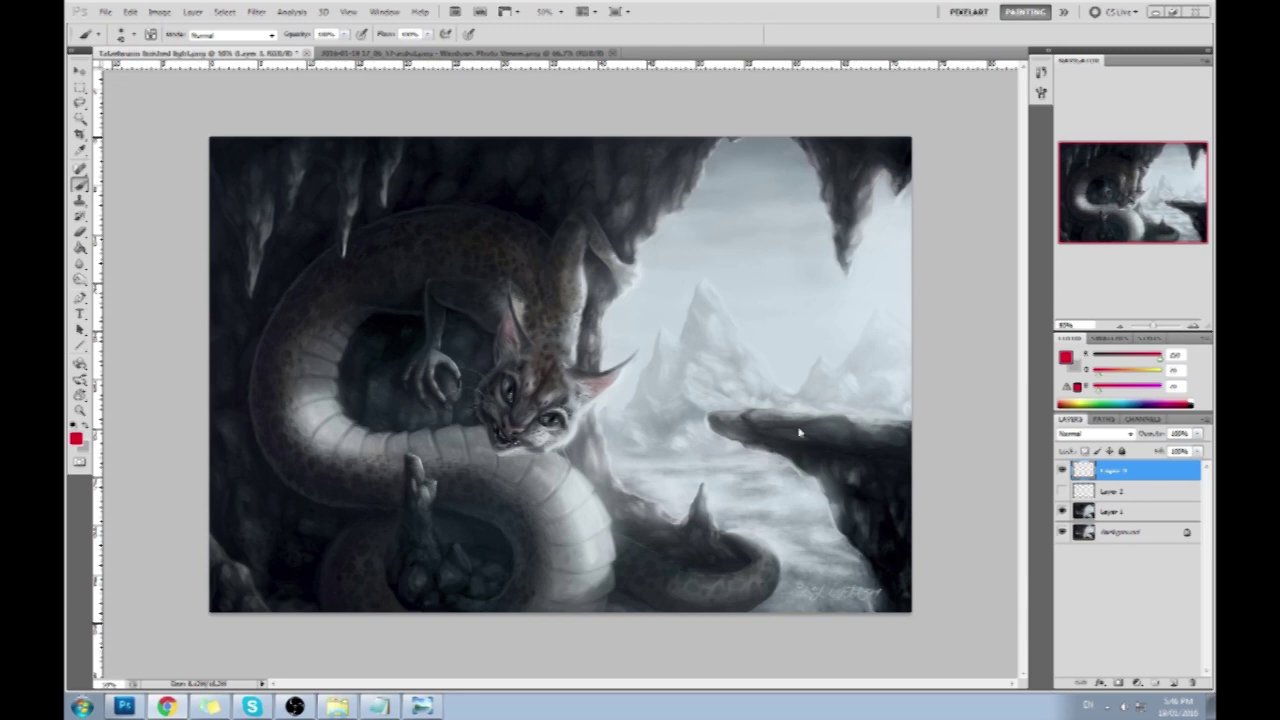
- Hide the paintover and sketch layers to reveal the original, and add another new layer
left_click(1062, 511)
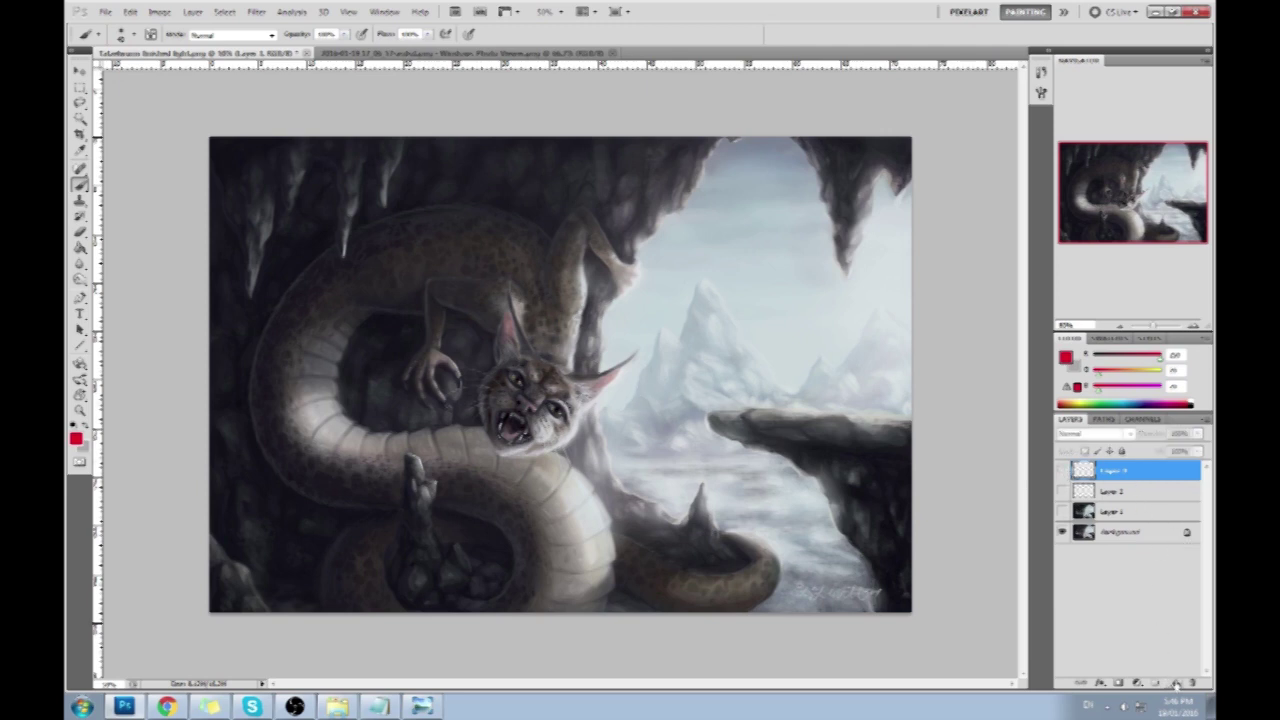
left_click(1175, 683)
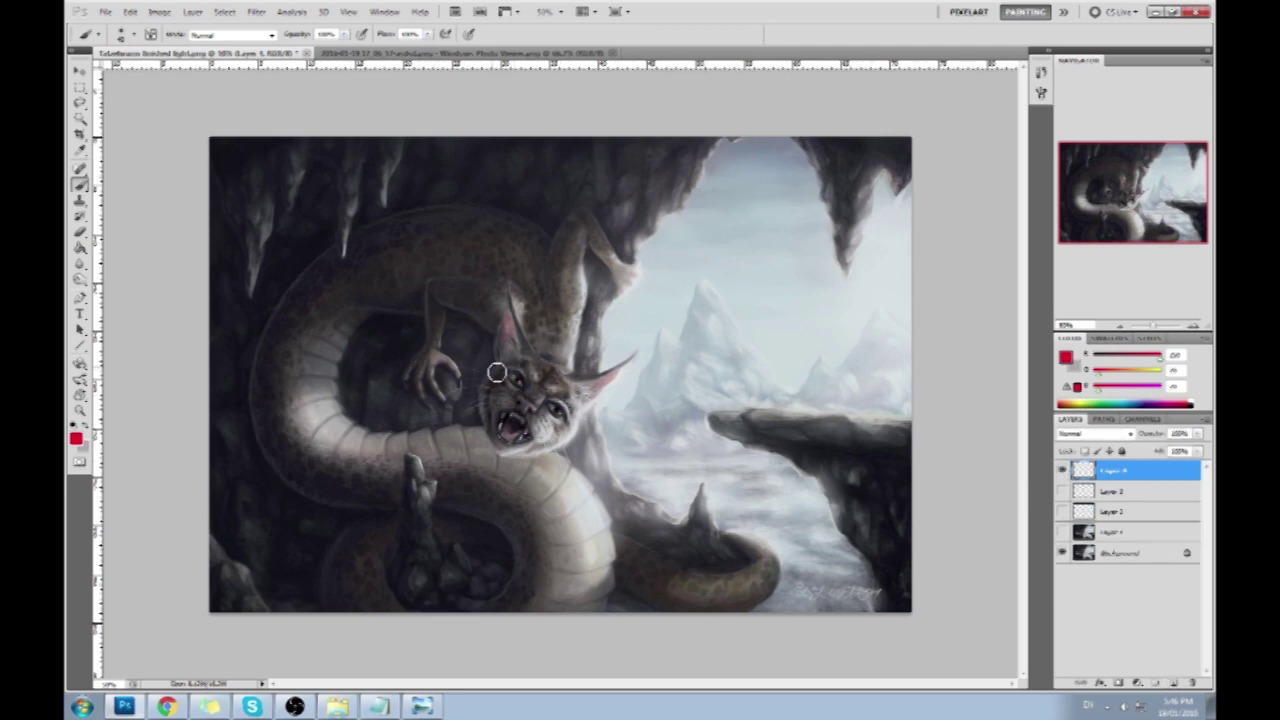
- Sketch a red alternative body over the original, sweeping thick curves from the head across the coils and adding limb shapes below
mouse_move(548, 369)
left_mouse_down()
mouse_move(433, 481)
mouse_move(440, 208)
left_mouse_up()
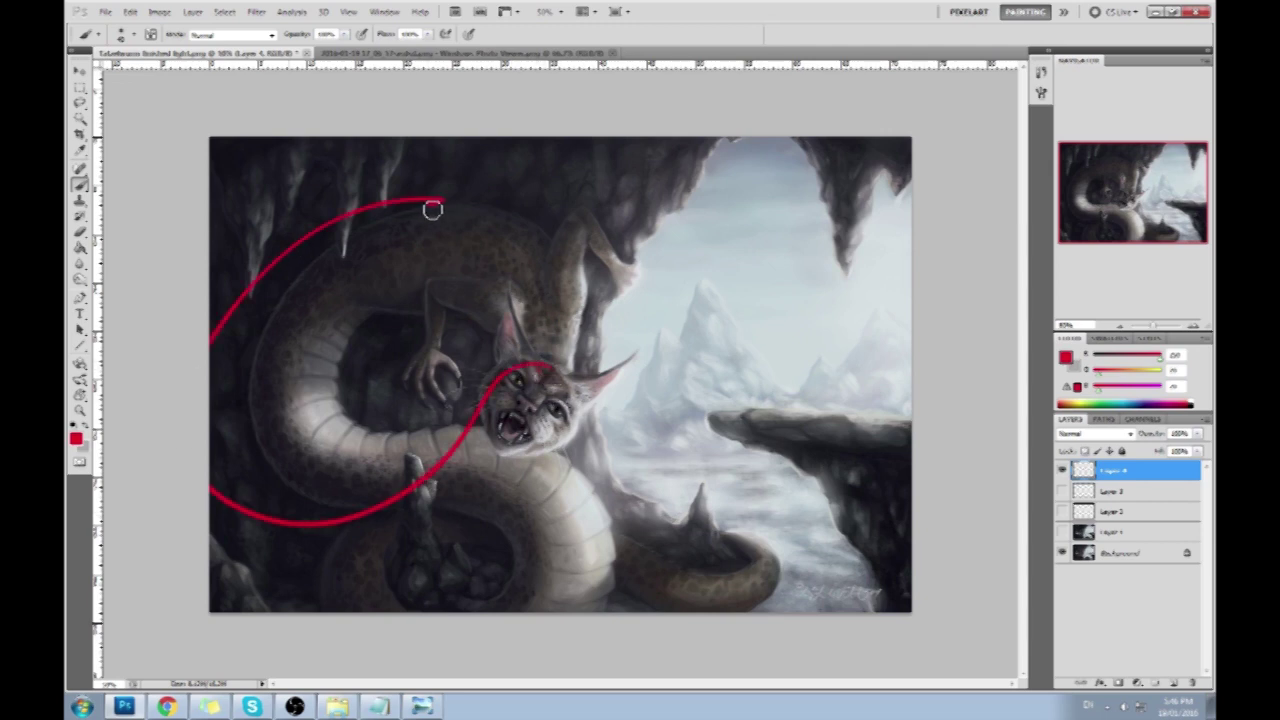
left_click_drag(494, 371, 345, 512)
mouse_move(578, 420)
left_mouse_down()
mouse_move(276, 596)
mouse_move(215, 556)
left_mouse_up()
mouse_move(450, 474)
left_mouse_down()
mouse_move(380, 457)
mouse_move(417, 491)
mouse_move(384, 484)
left_mouse_up()
mouse_move(530, 473)
left_mouse_down()
mouse_move(499, 547)
mouse_move(616, 546)
left_mouse_up()
mouse_move(452, 554)
left_mouse_down()
mouse_move(551, 540)
mouse_move(620, 550)
mouse_move(631, 564)
left_mouse_up()
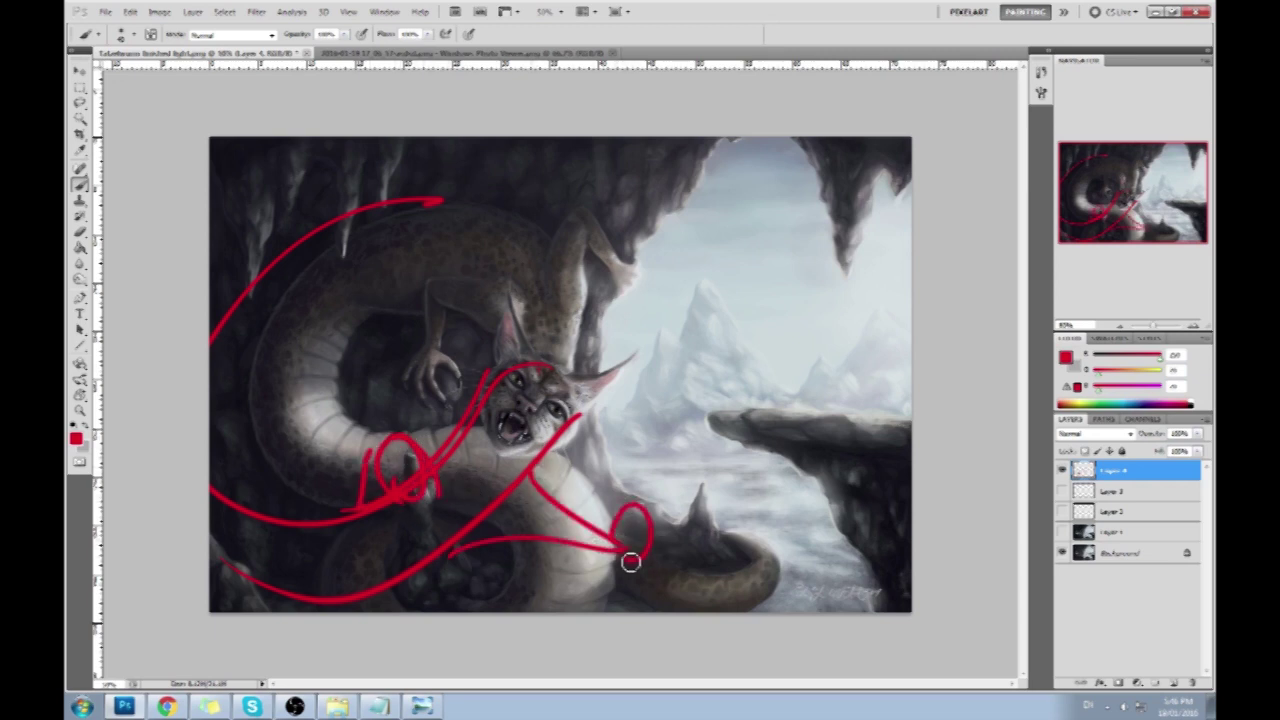
mouse_move(536, 467)
left_mouse_down()
mouse_move(563, 577)
mouse_move(543, 563)
mouse_move(549, 520)
left_mouse_up()
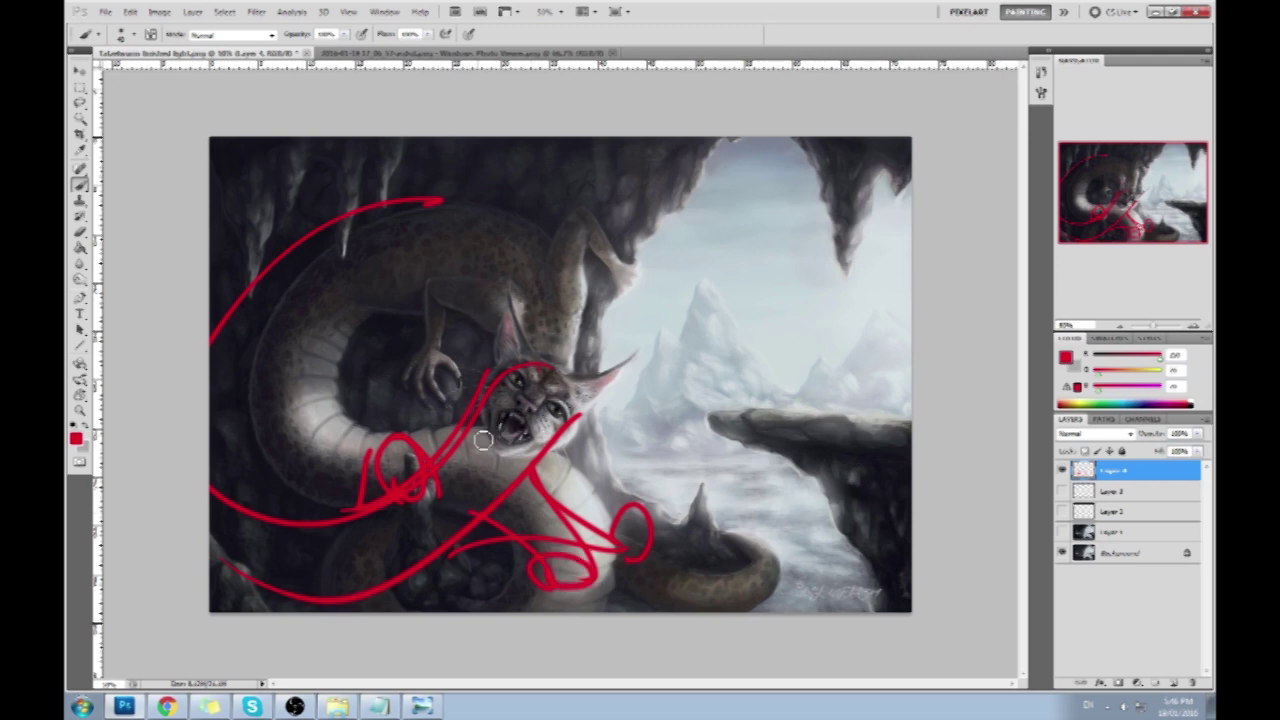
left_click_drag(385, 455, 335, 295)
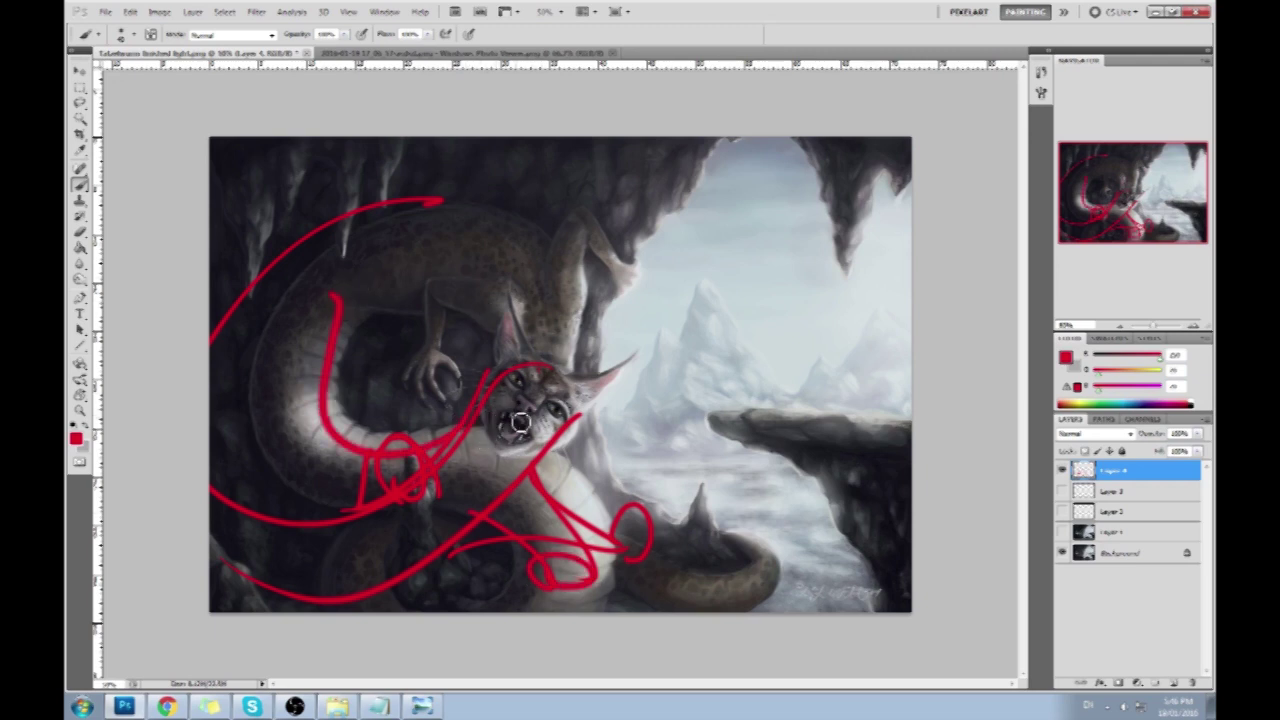
left_click_drag(518, 236, 561, 365)
- Undo all the red alternative-pose strokes on the new layer
key("ctrl+alt+z")
key("ctrl+alt+z")
key("ctrl+alt+z")
key("ctrl+alt+z")
key("ctrl+alt+z")
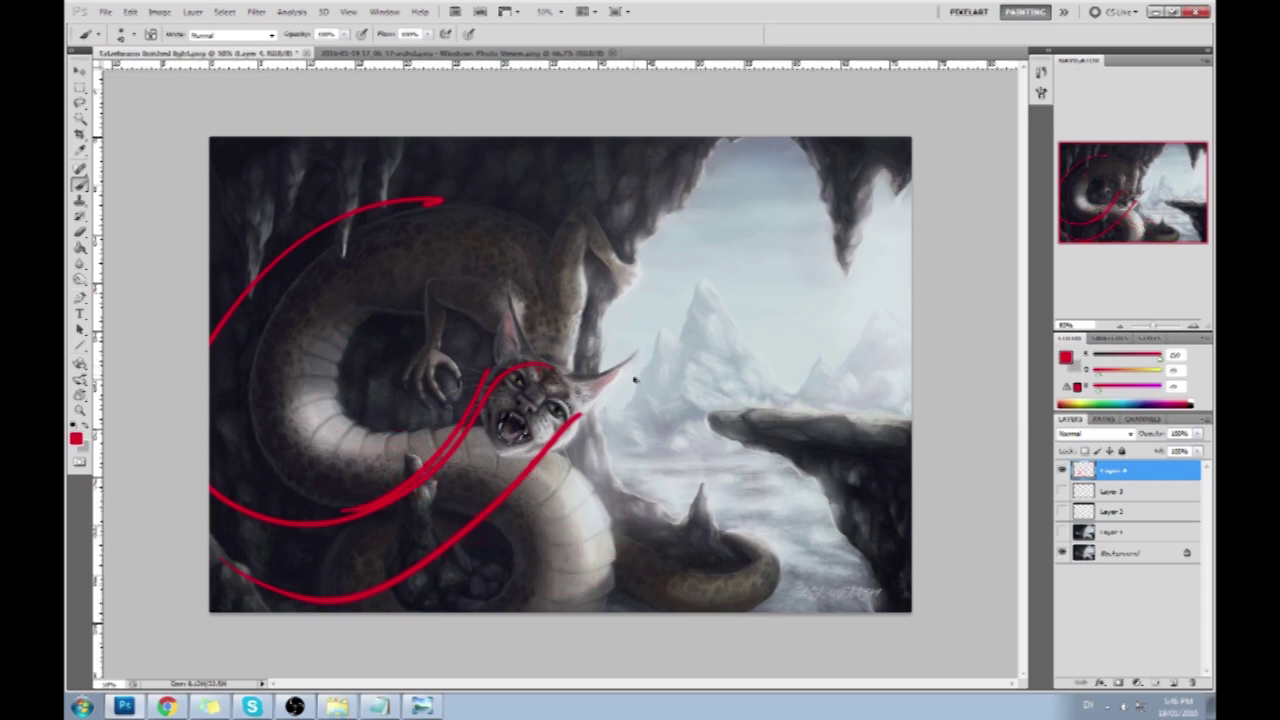
key("ctrl+alt+z")
key("ctrl+alt+z")
key("ctrl+alt+z")
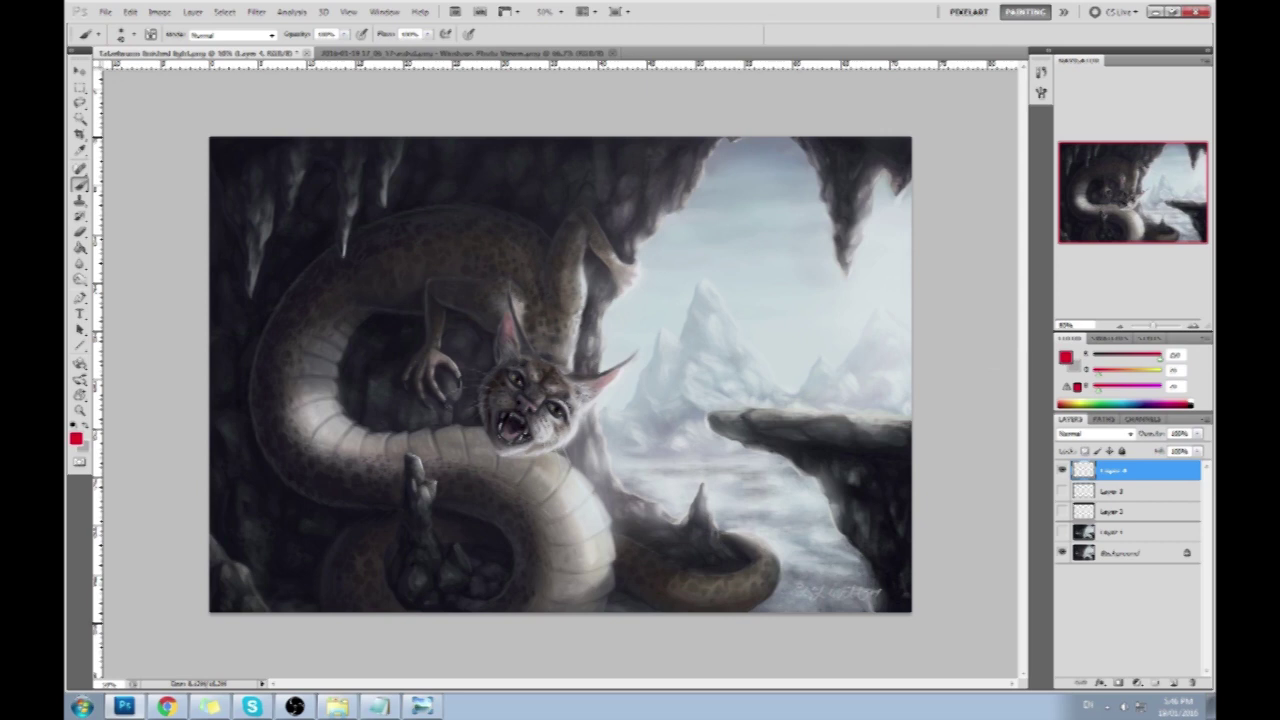
- Switch to Chrome and search Google Images for "cat birds eye view"
left_click(166, 707)
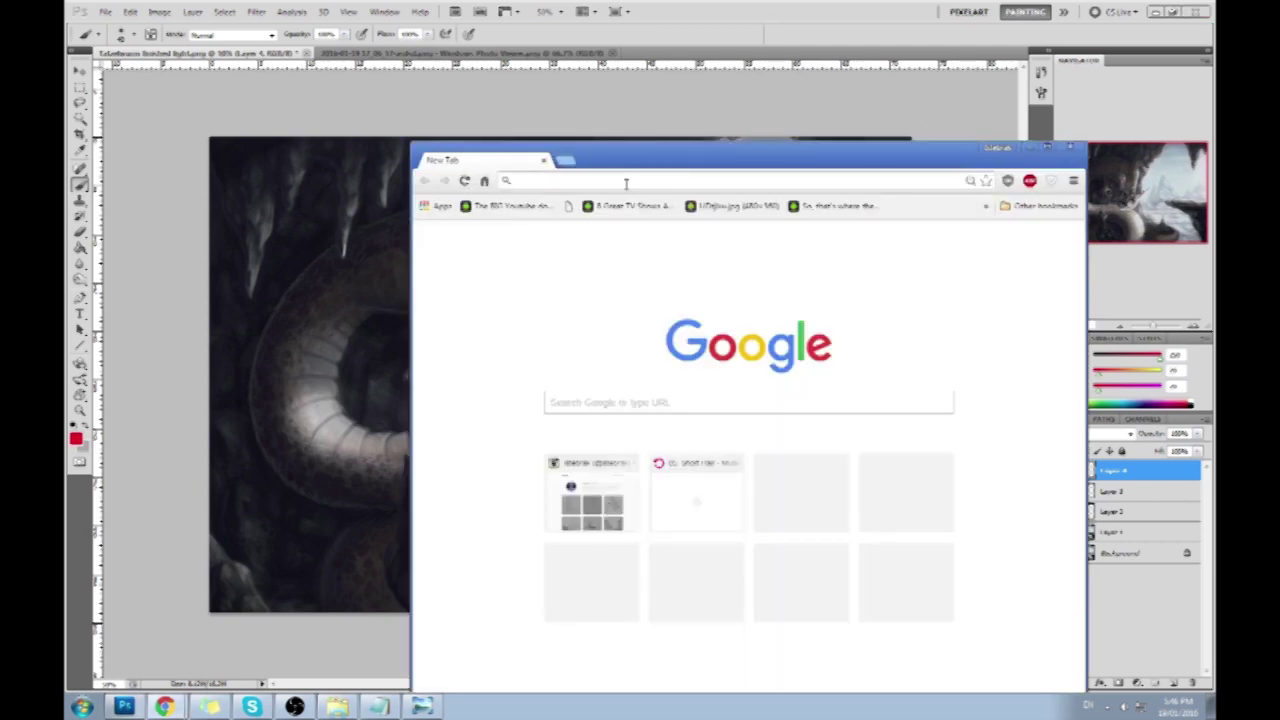
type("cat bird")
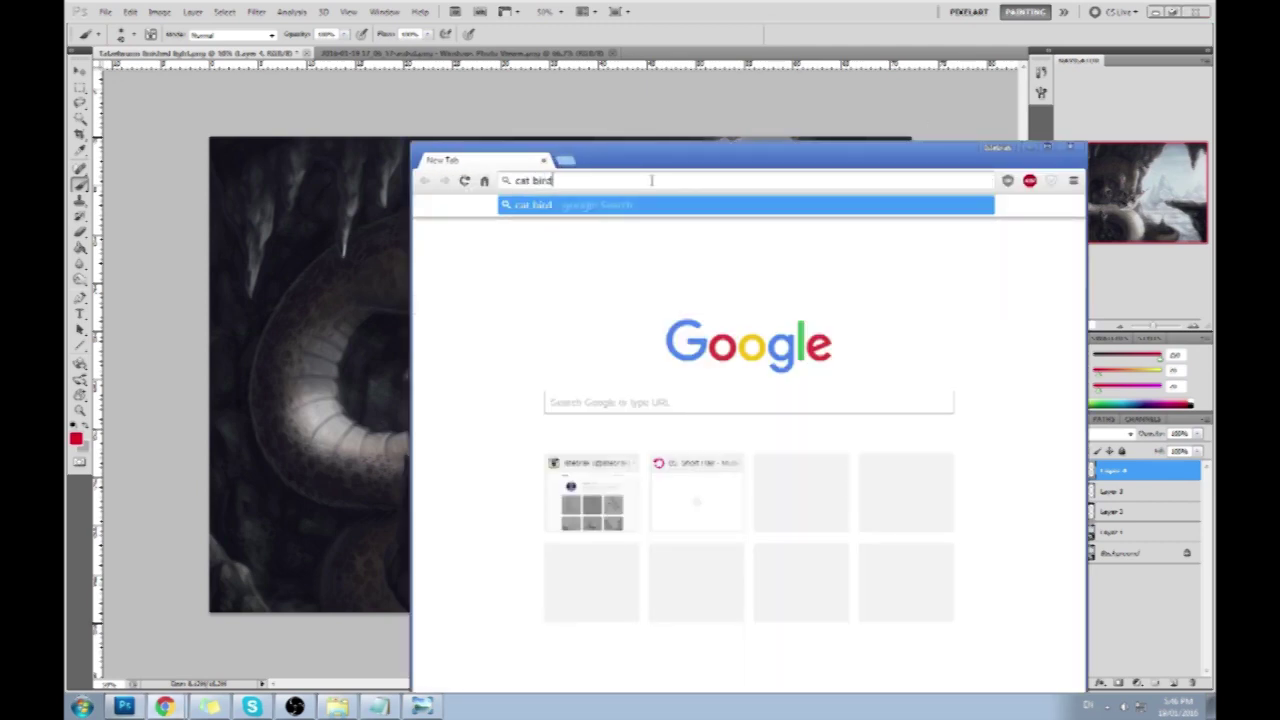
type("s eye view")
key("Return")
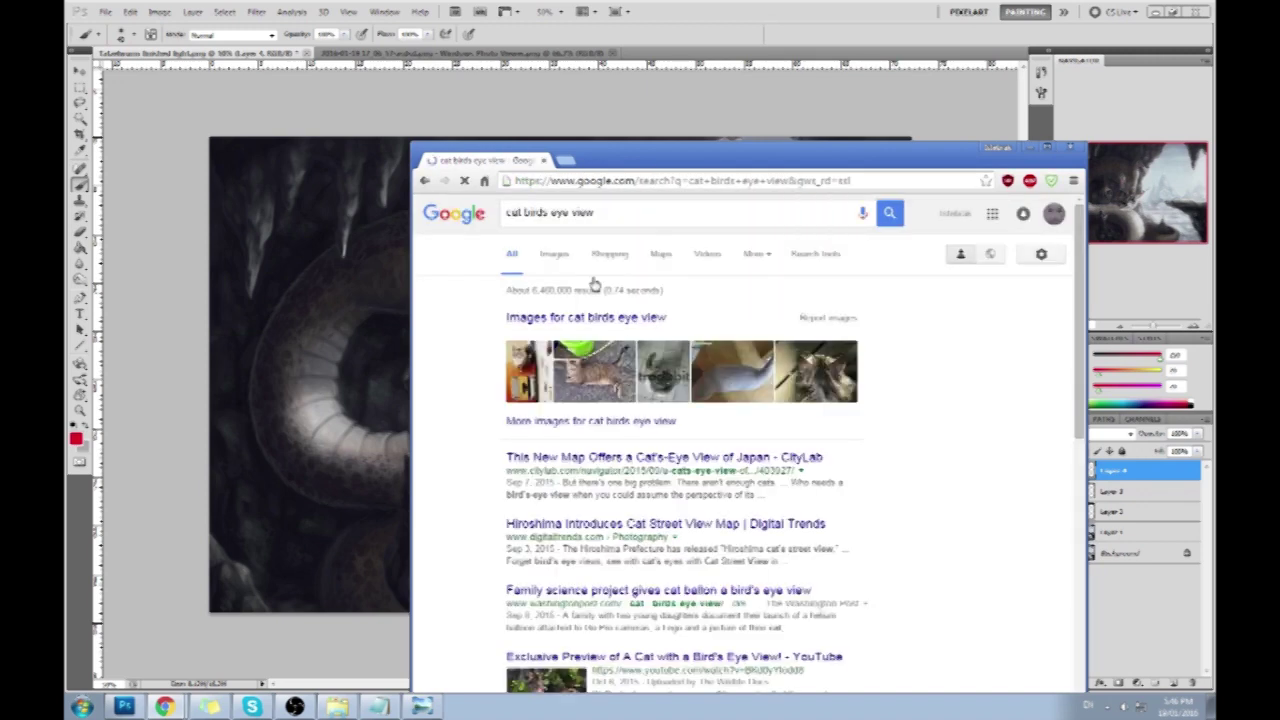
left_click(565, 256)
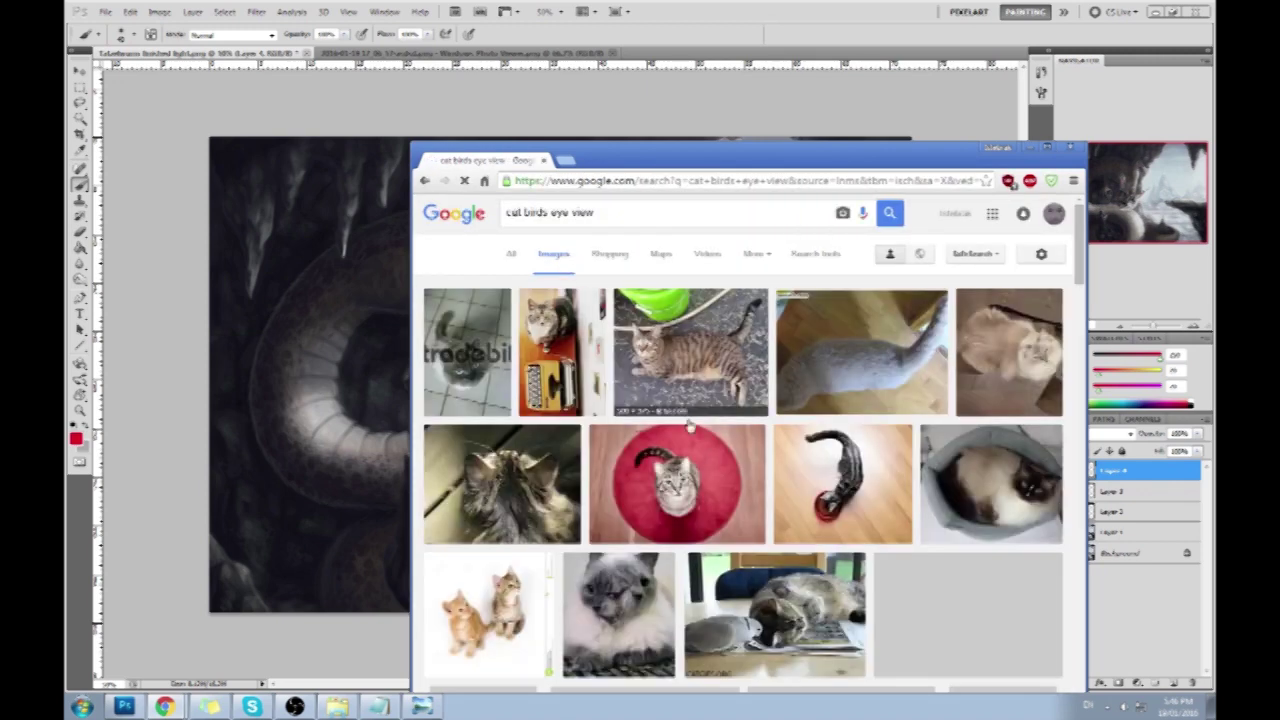
- Preview the cat on the round red rug, maximise the browser window and preview the fluffy cream cat seen from above
left_click(686, 488)
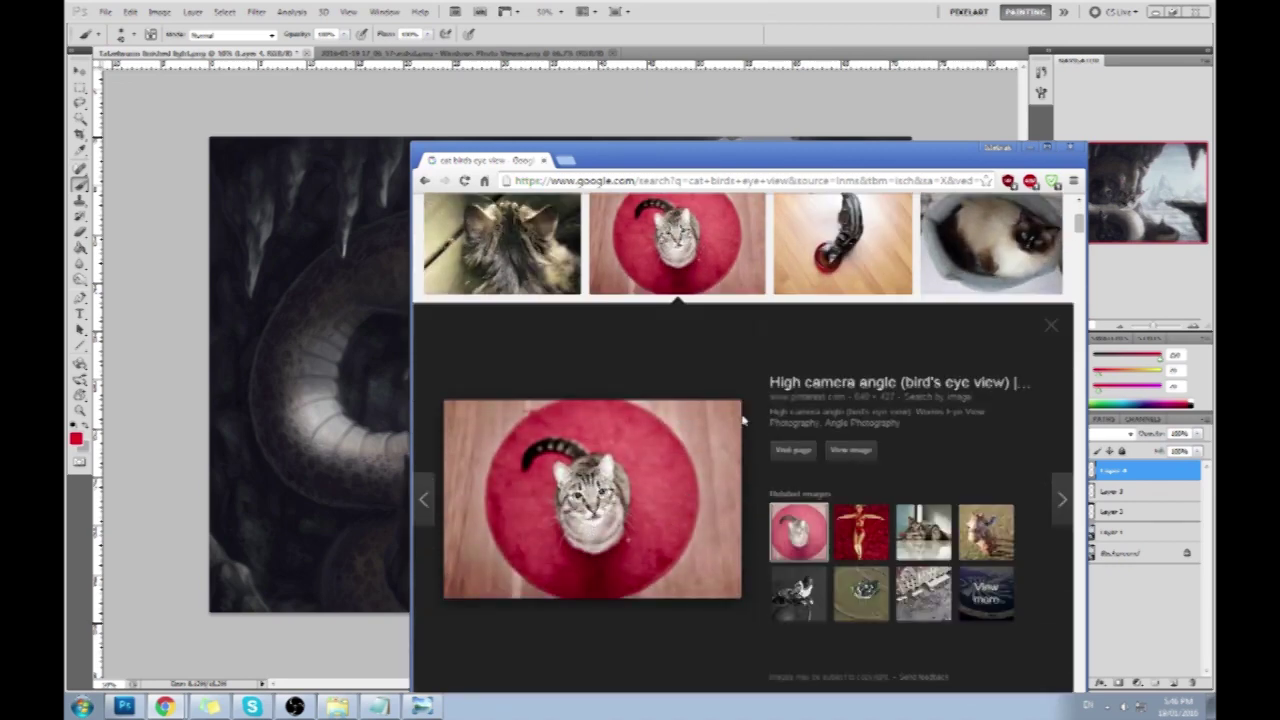
scroll(745, 421, "up", 3)
double_click(846, 155)
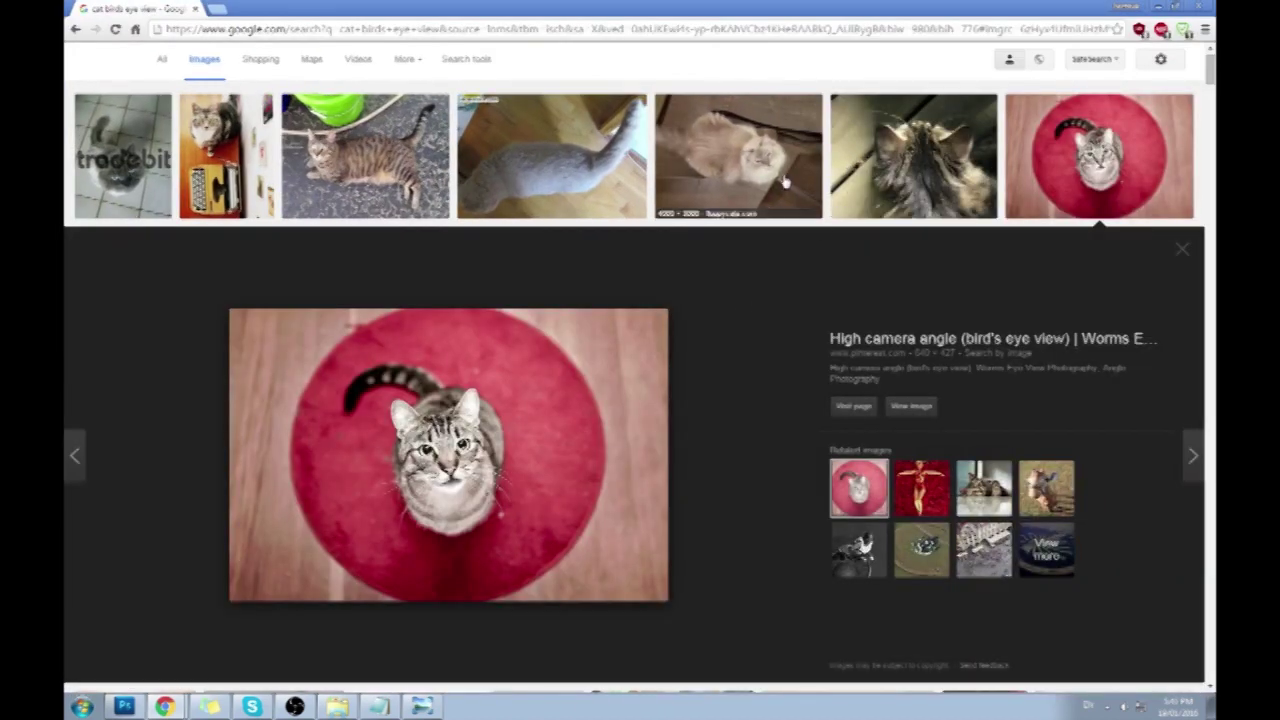
left_click(778, 165)
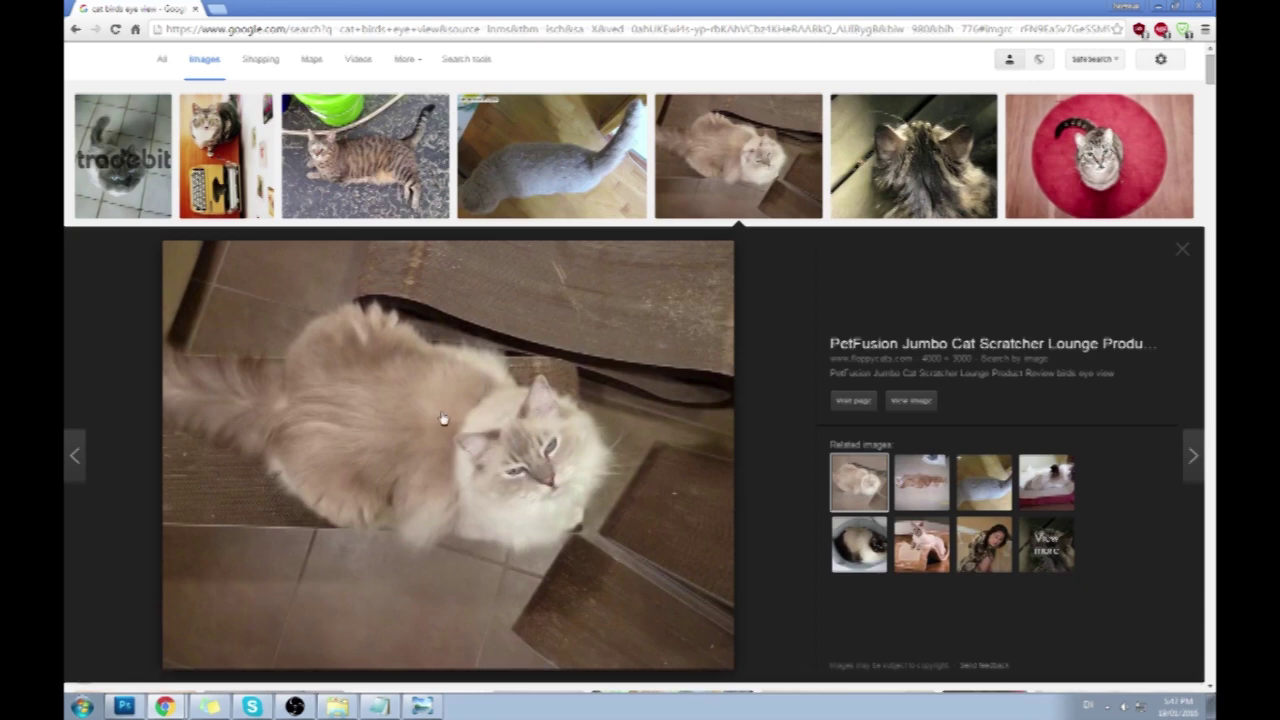
- Browse more of the cat results, preview the black cat on a yellow background and return to the fluffy cream cat
scroll(828, 316, "down", 5)
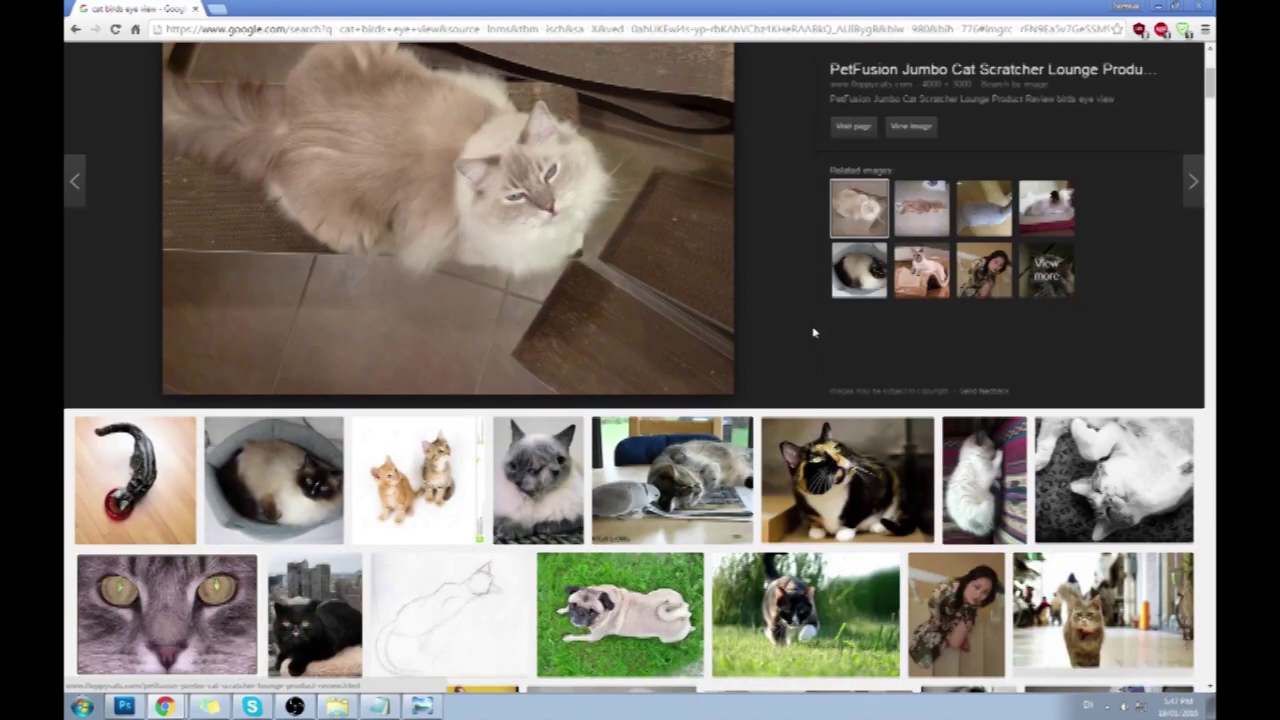
scroll(814, 300, "down", 3)
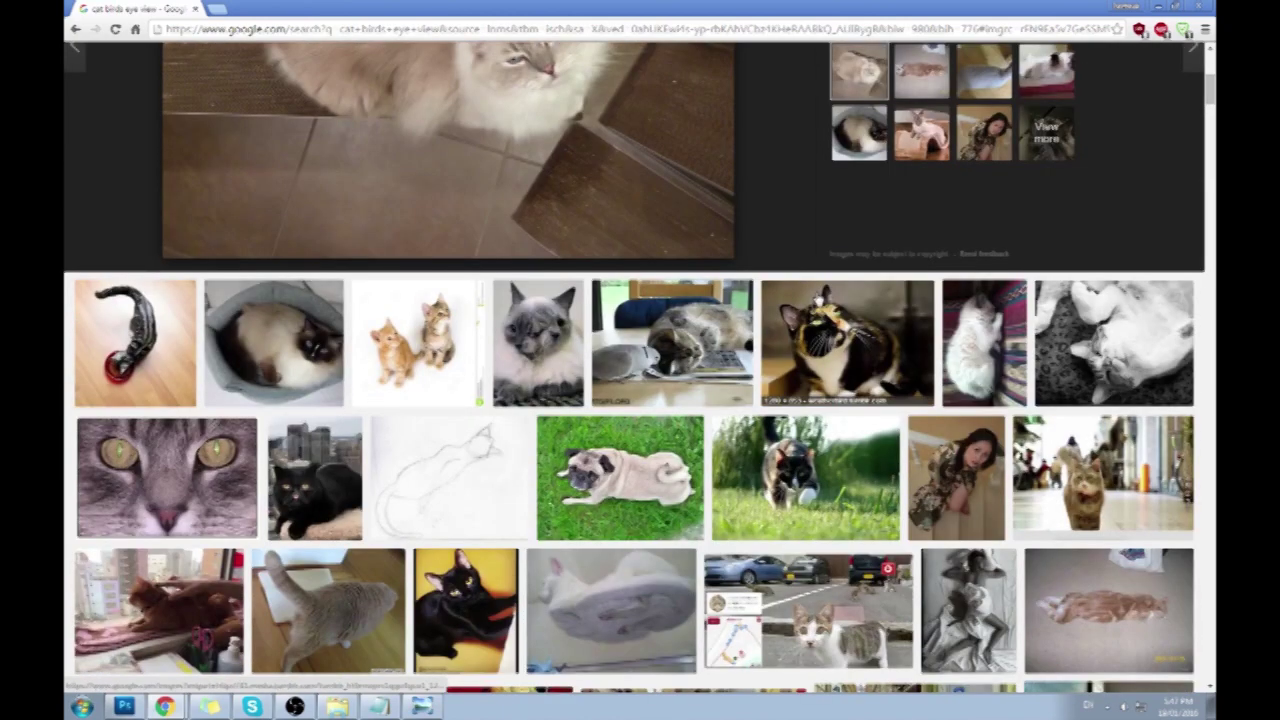
scroll(634, 367, "down", 5)
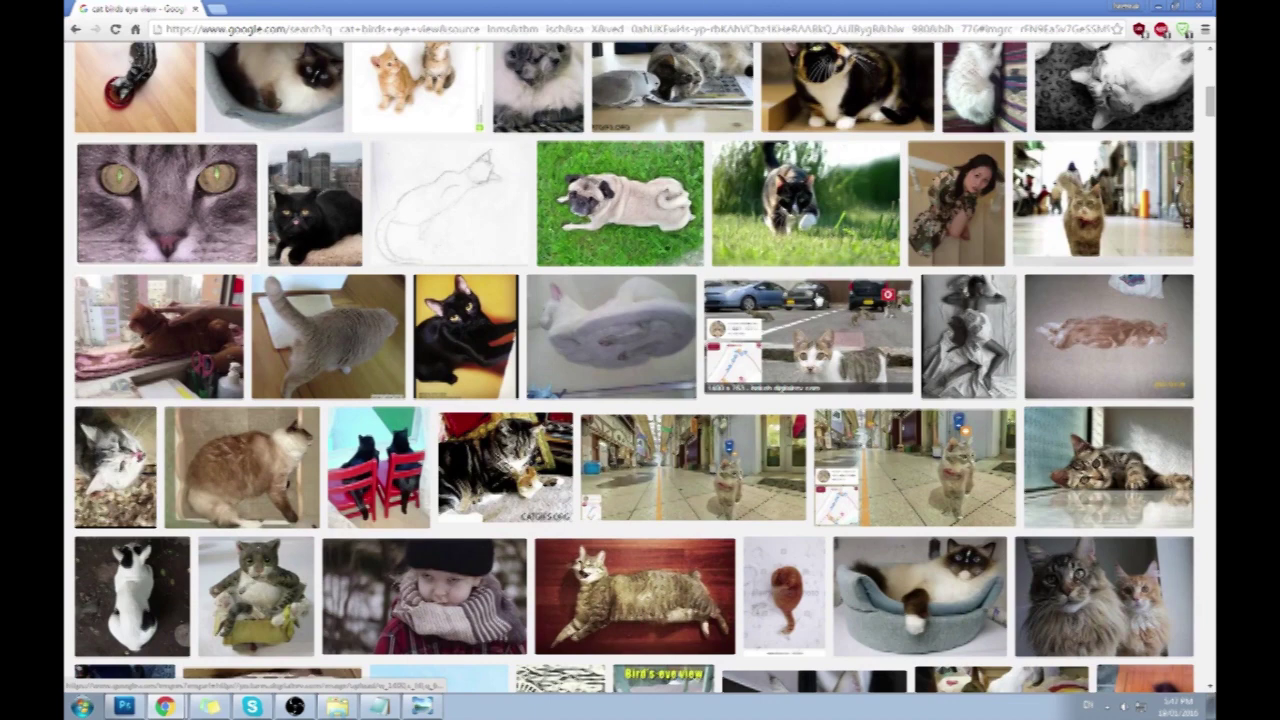
scroll(635, 367, "down", 1)
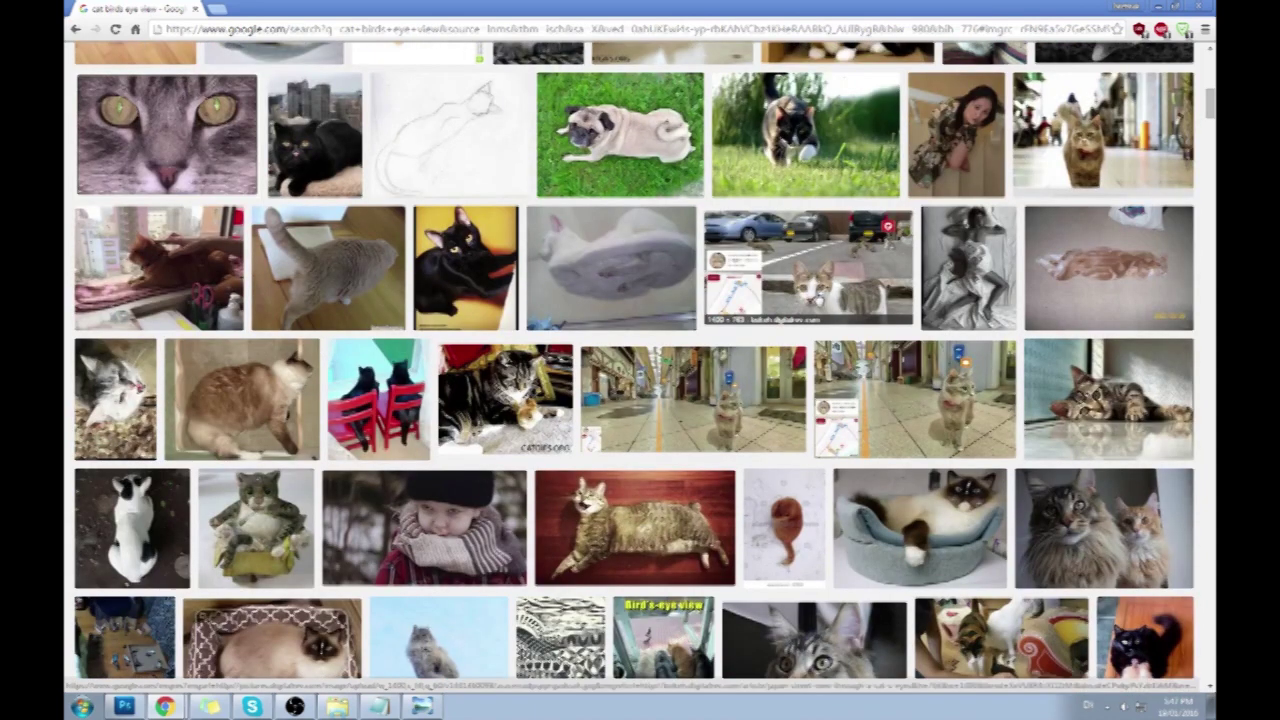
left_click(463, 263)
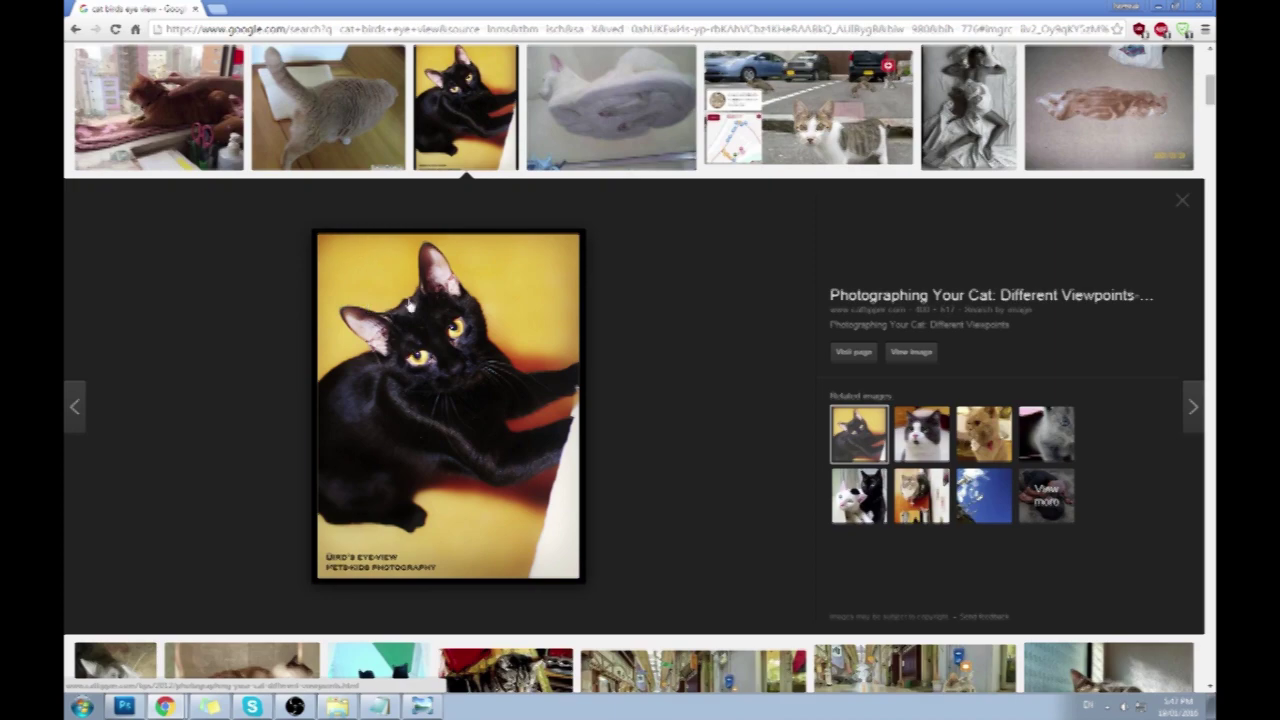
scroll(751, 318, "up", 5)
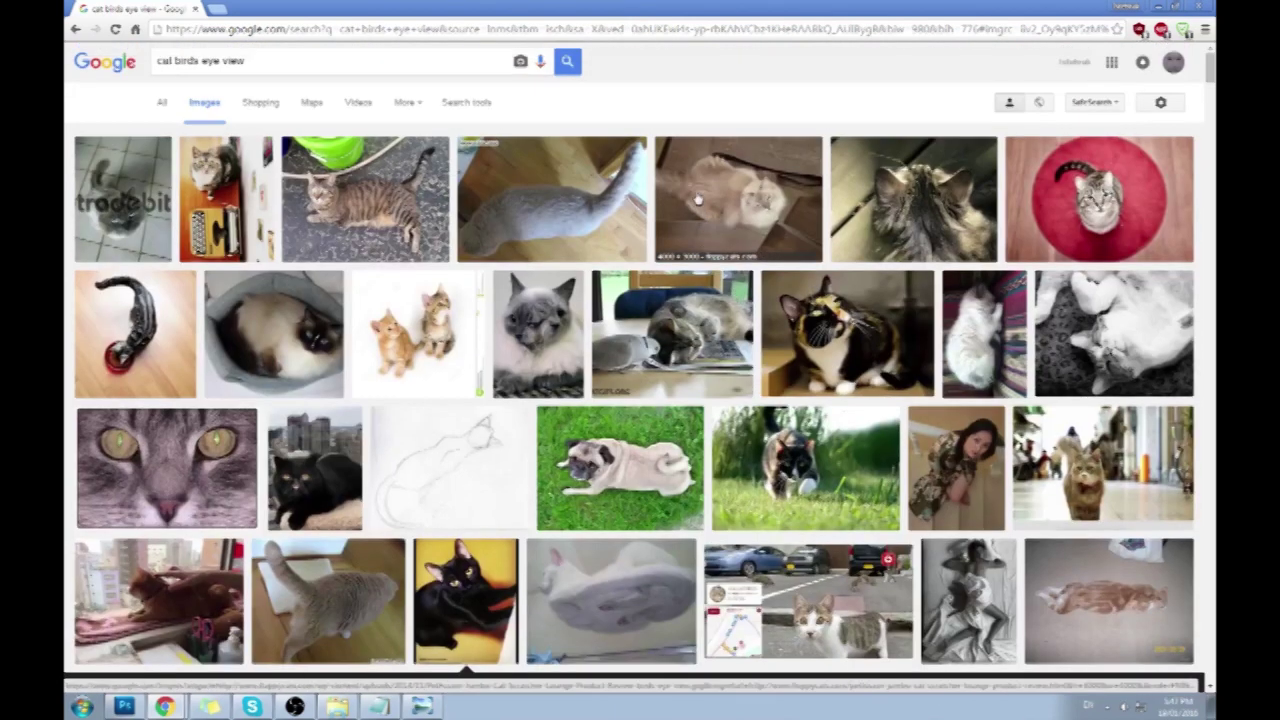
left_click(690, 221)
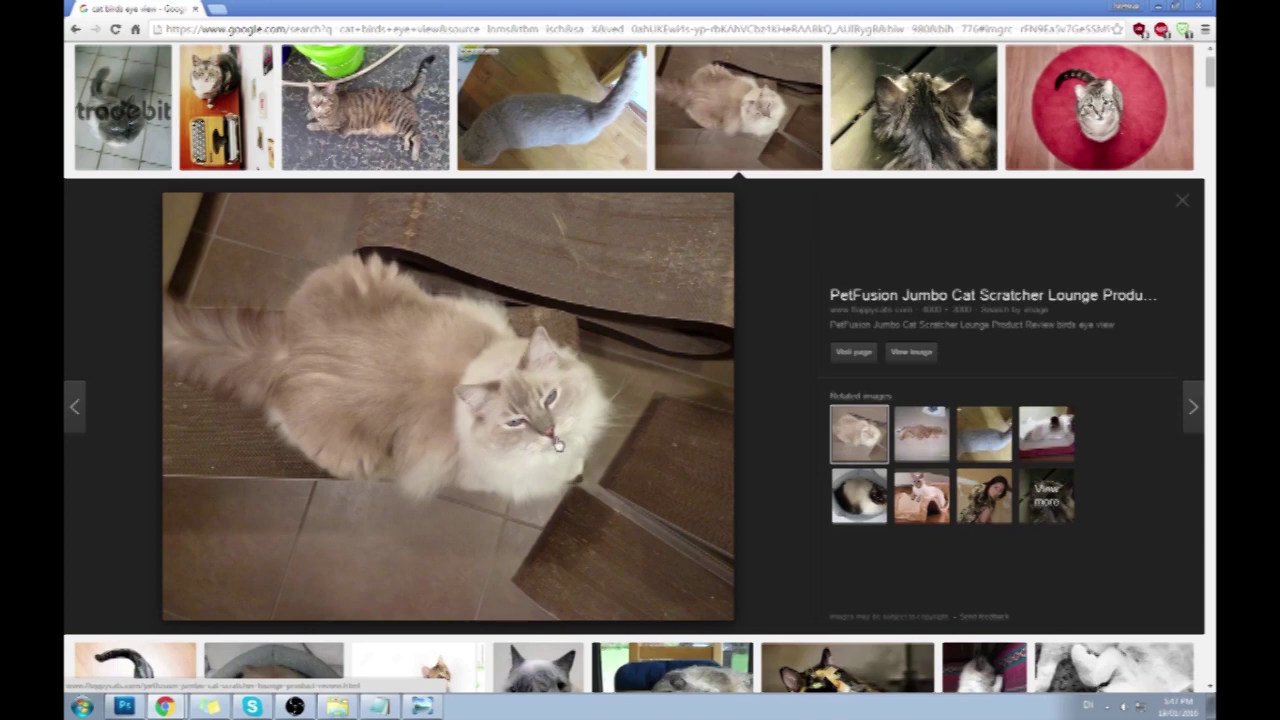
- Search Google Images for "cat hissing looking up" and preview the grey British Shorthair hissing in profile
scroll(737, 337, "up", 1)
left_click_drag(245, 62, 70, 70)
type("cat hiss")
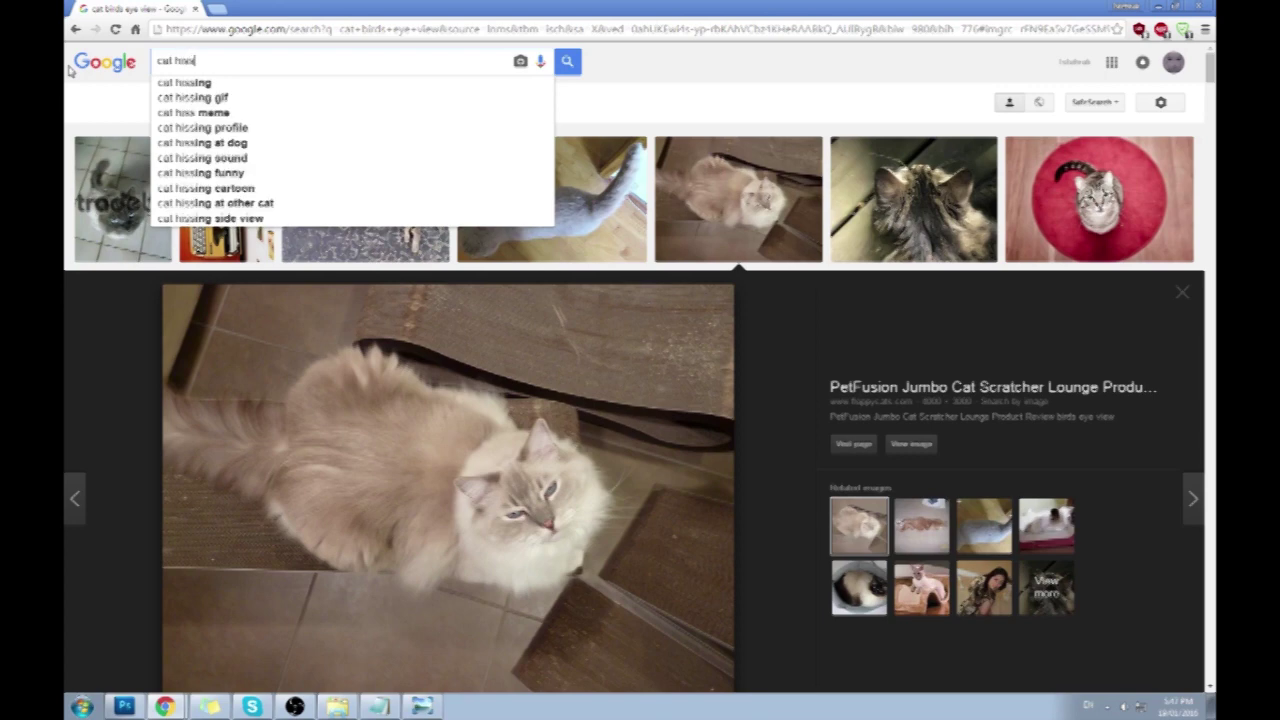
type("ing looking up")
key("Return")
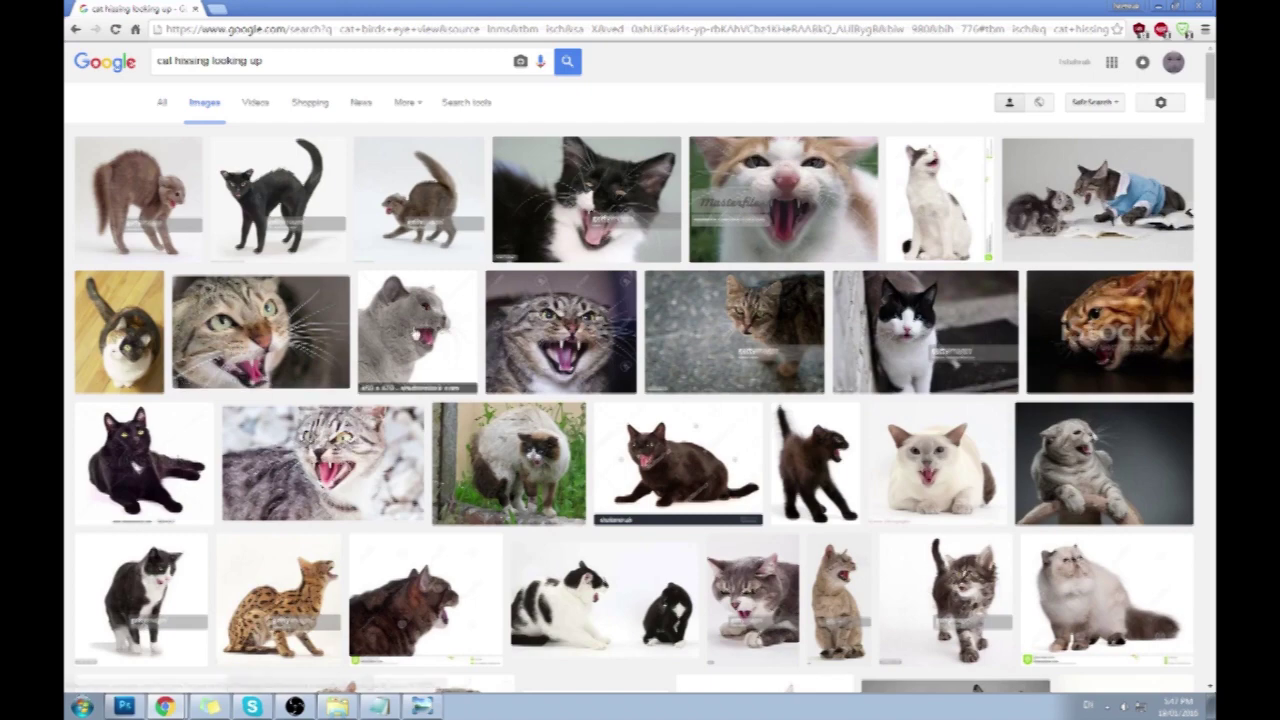
left_click(465, 378)
scroll(700, 340, "up", 2)
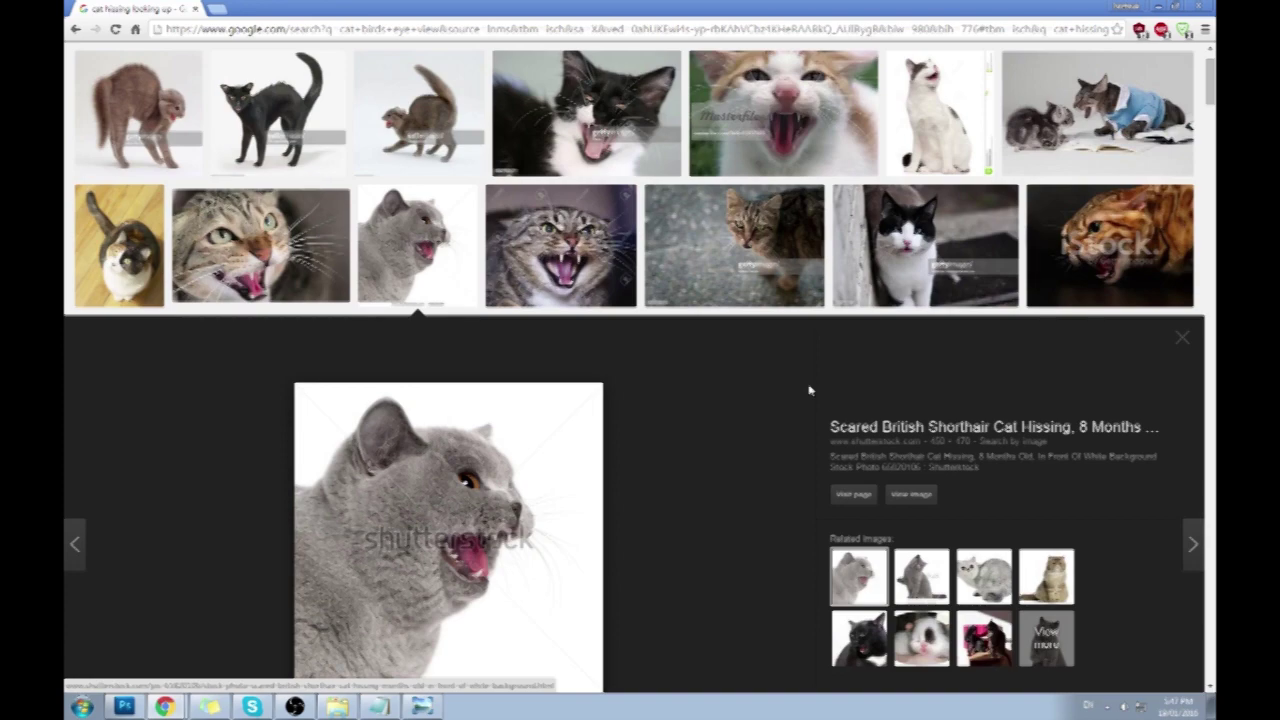
- Browse further down the hissing cat results and preview the Siamese-cross cat and the arched fluffy cat in the grass
scroll(810, 390, "down", 4)
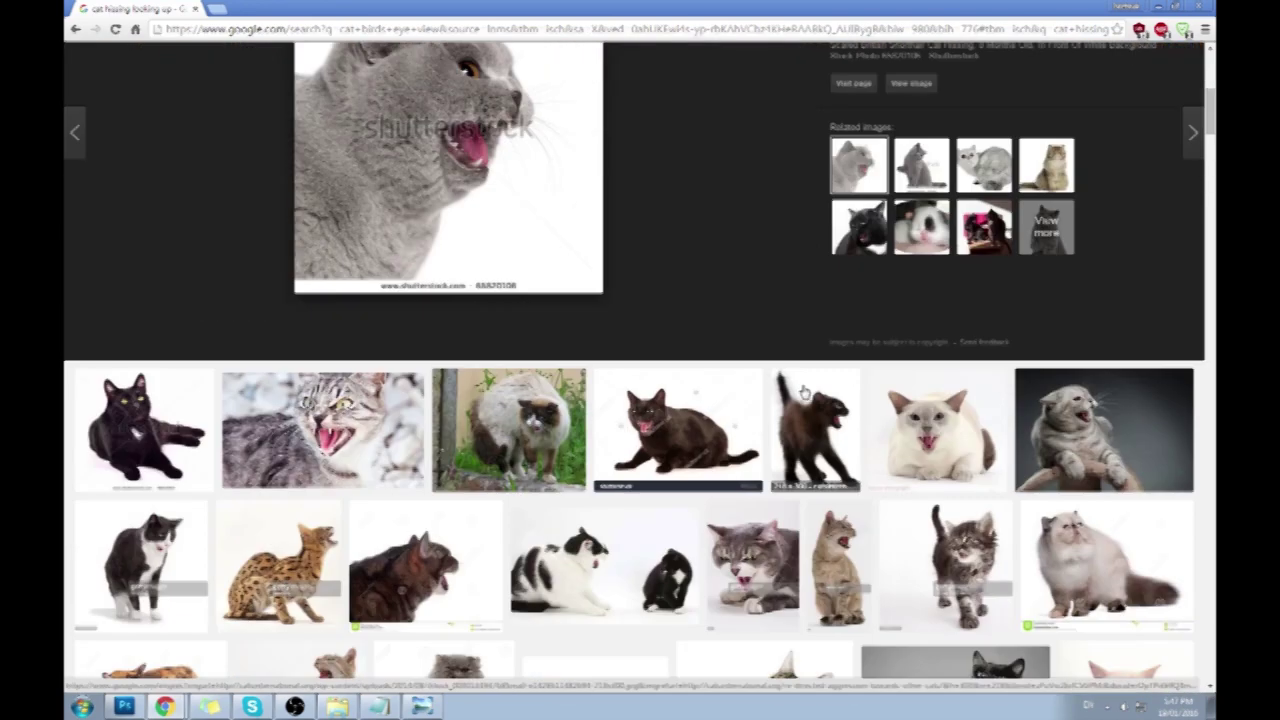
scroll(790, 338, "down", 2)
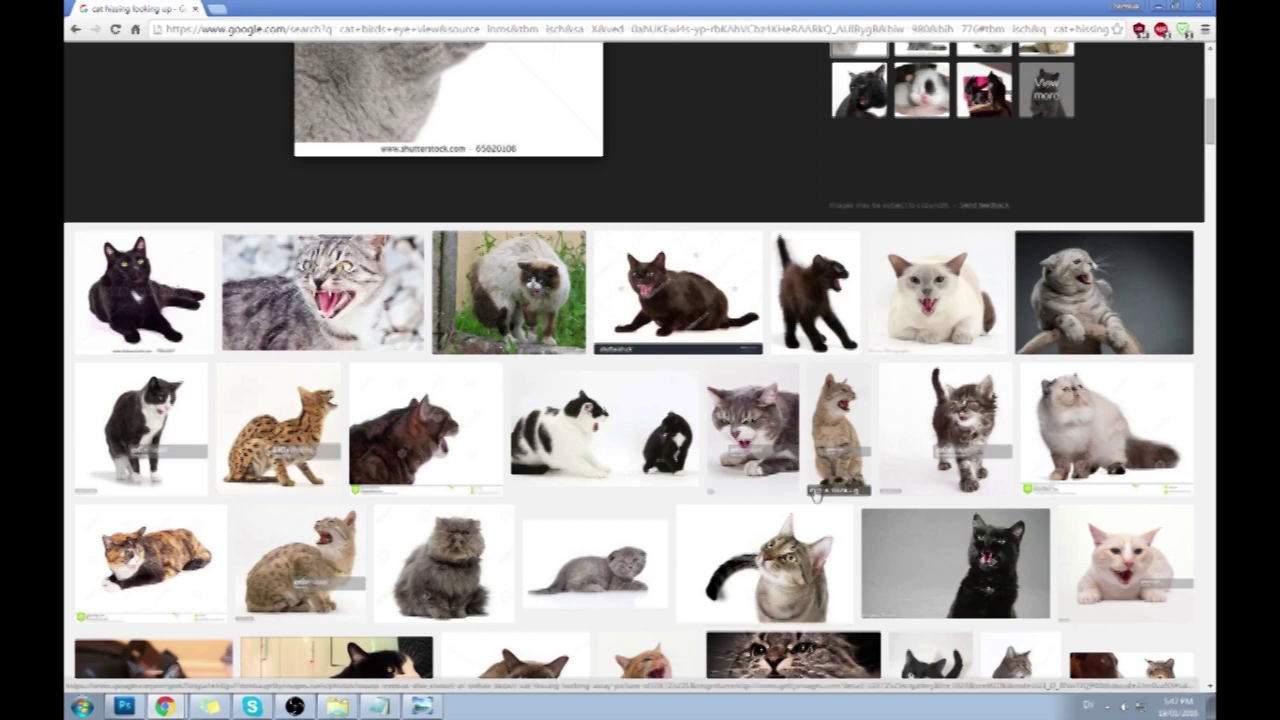
left_click(938, 300)
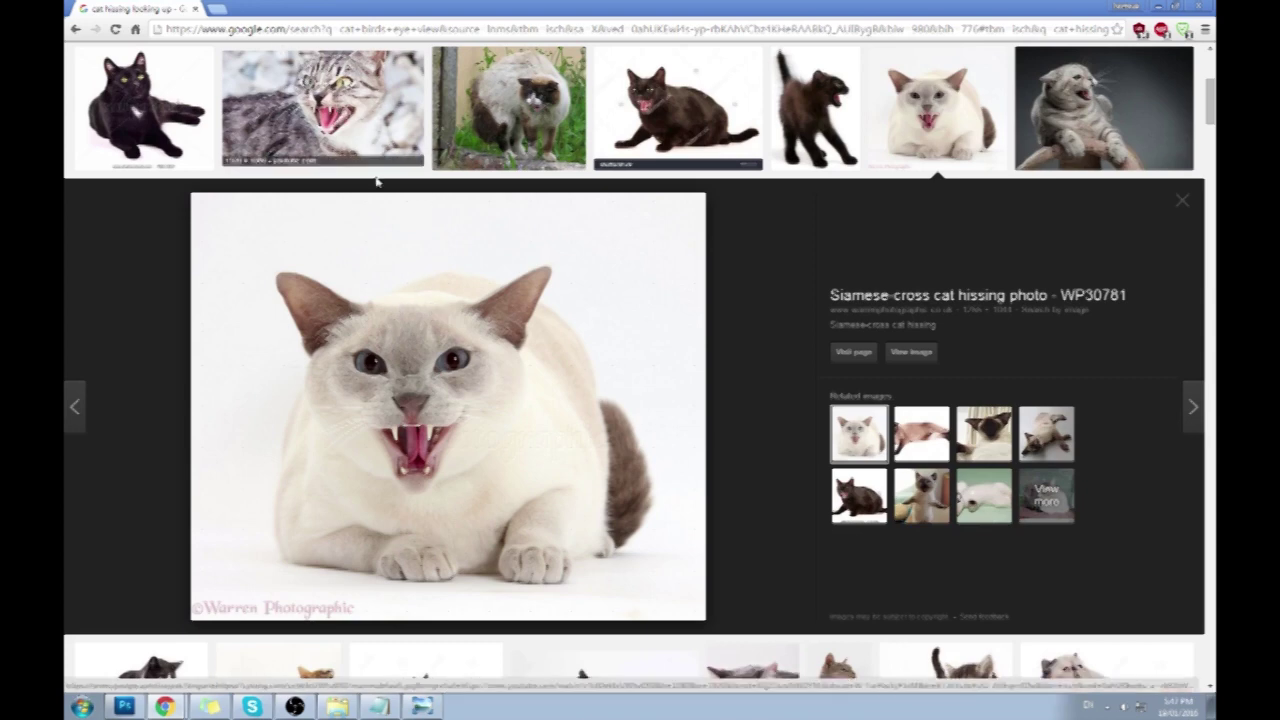
left_click(509, 110)
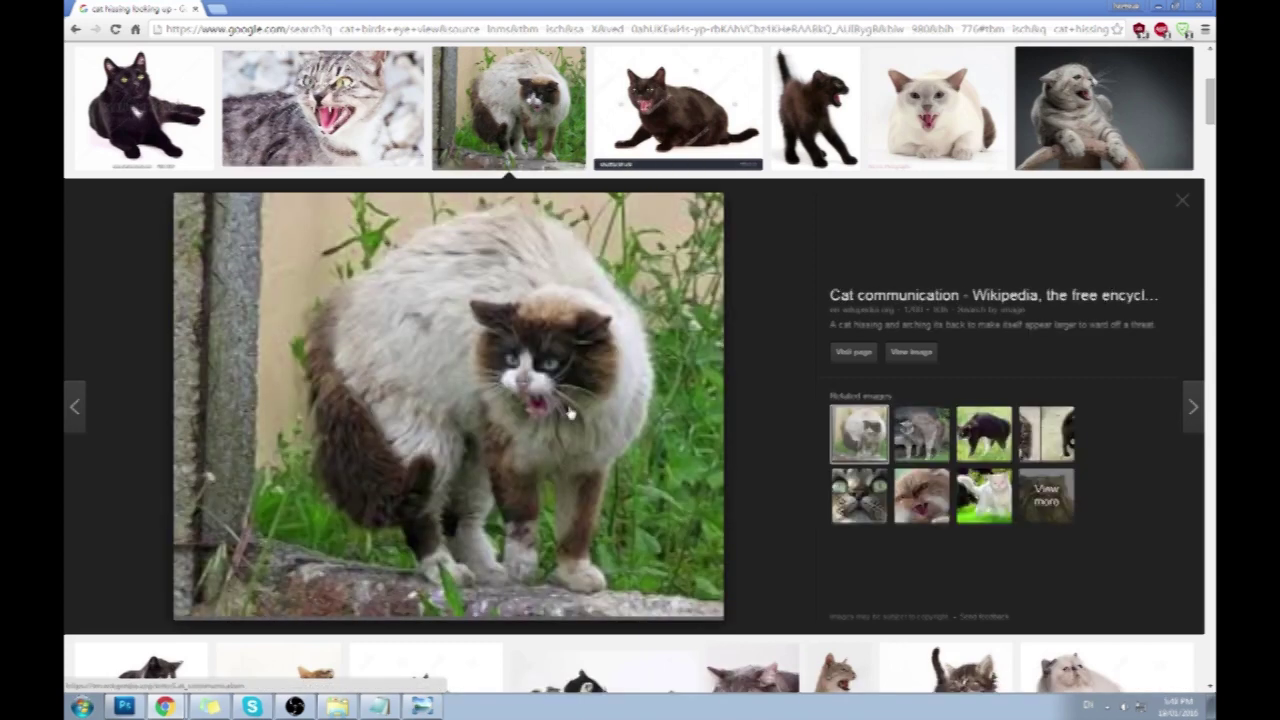
- Look through more hissing cat results for a suitable head angle and preview the "Crazy Angry Cat Locked Up" image
scroll(776, 335, "down", 4)
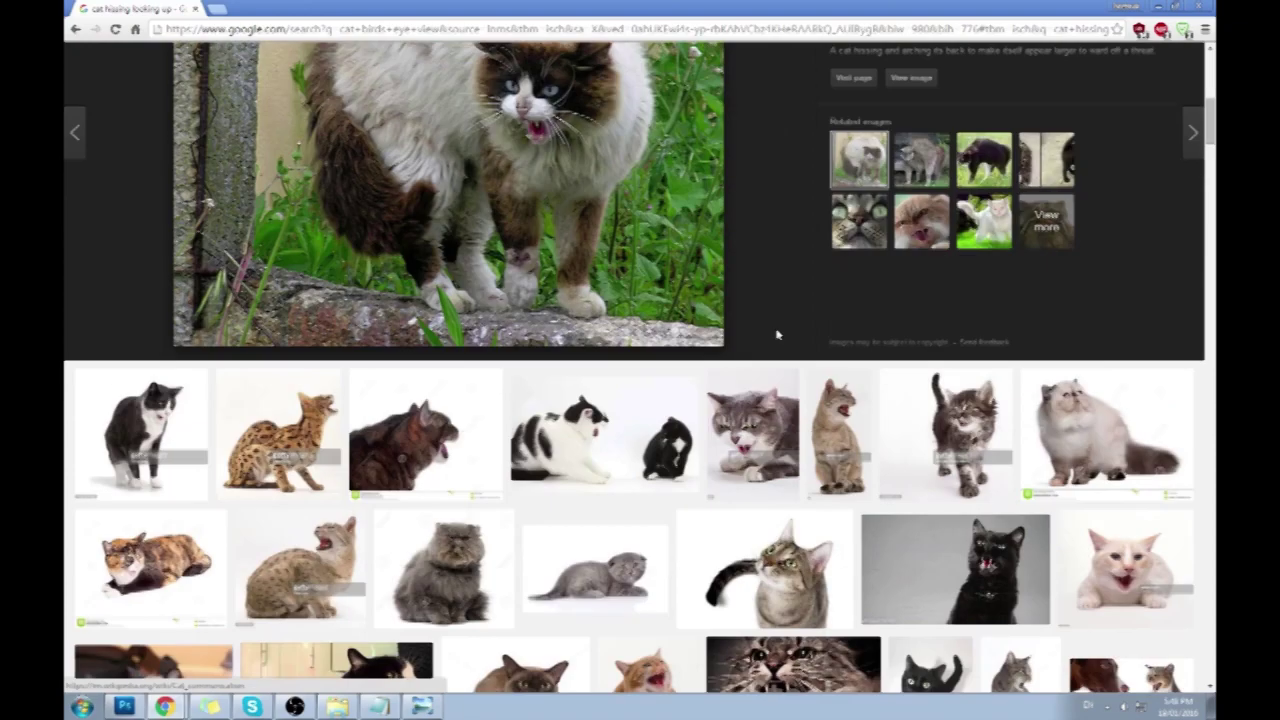
scroll(778, 336, "down", 3)
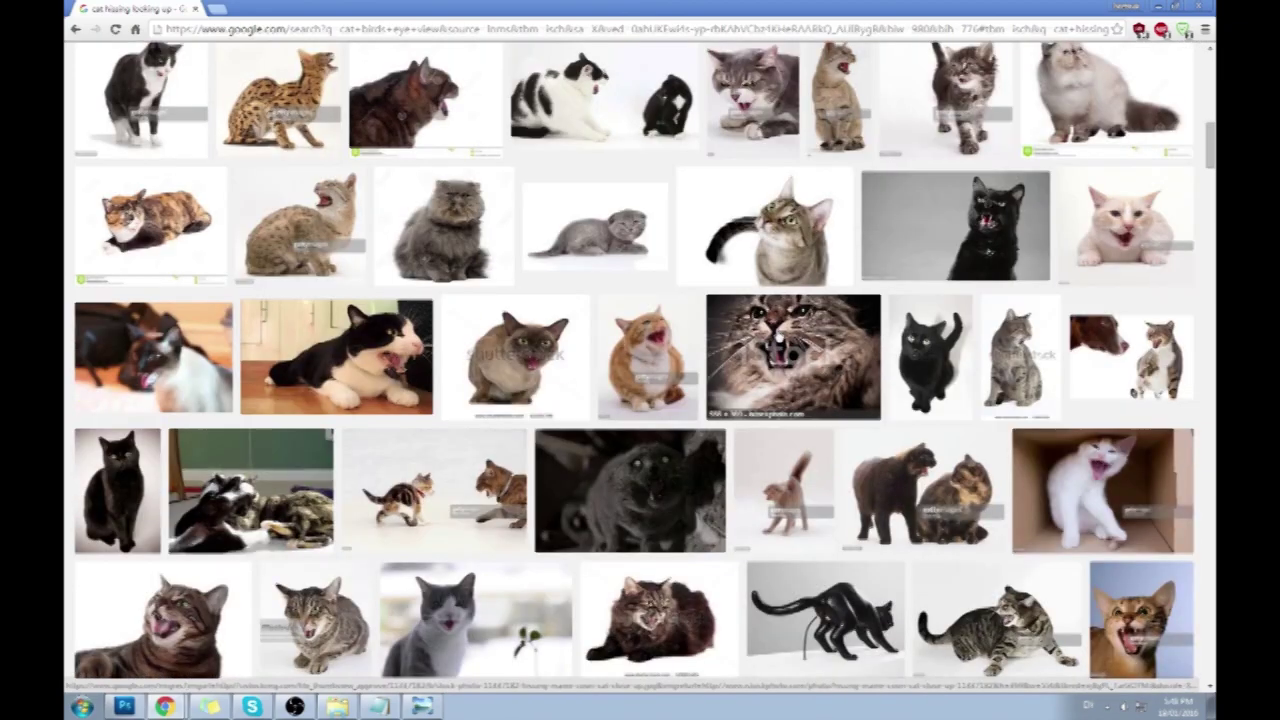
scroll(776, 336, "down", 2)
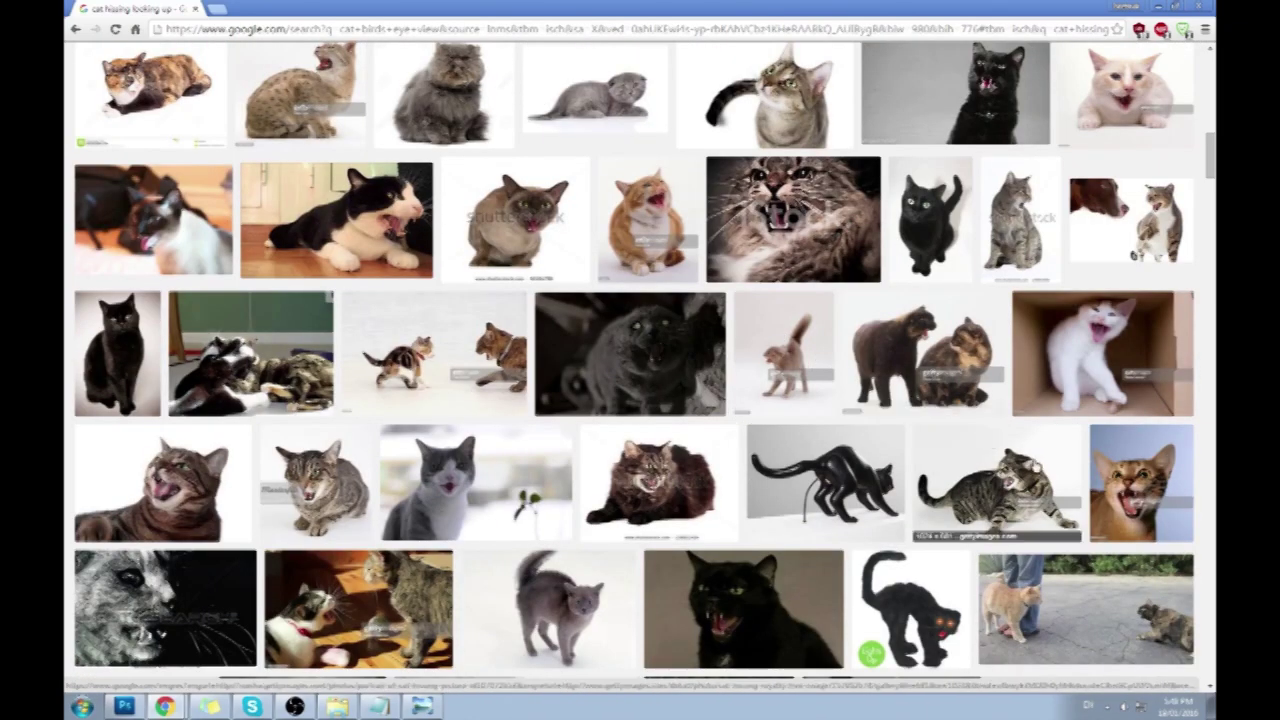
scroll(1050, 475, "down", 3)
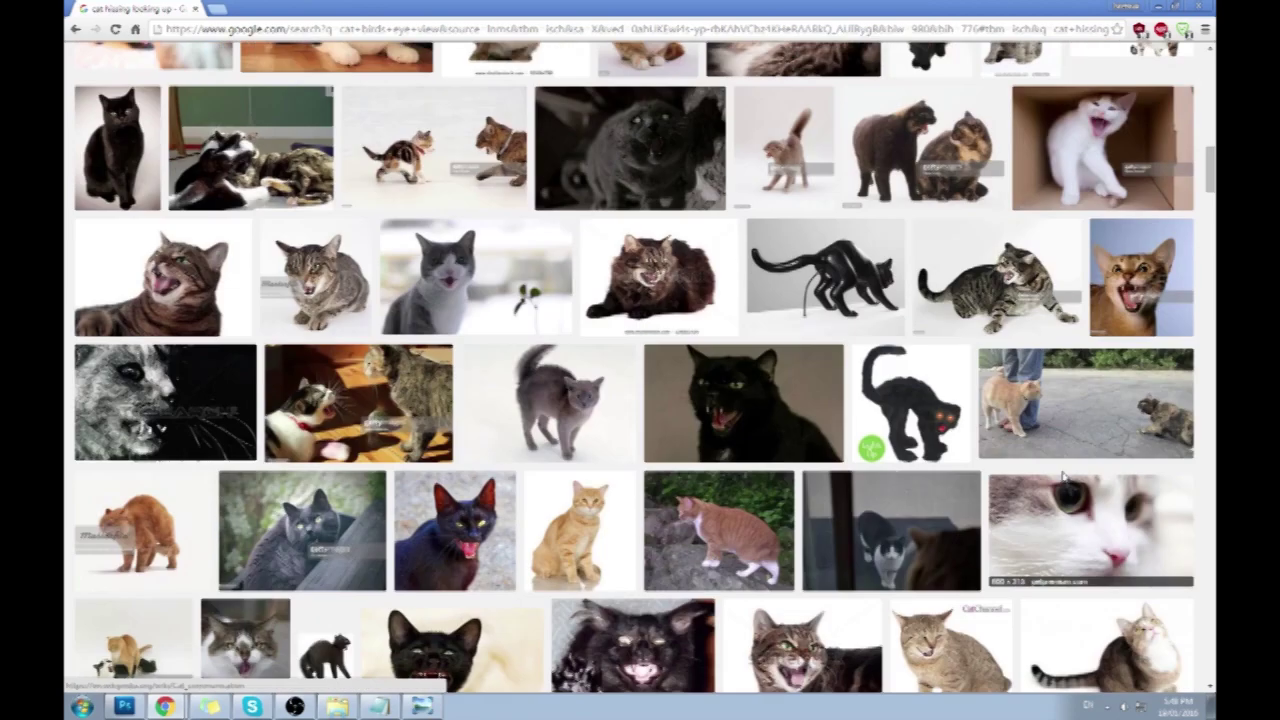
scroll(1065, 480, "down", 5)
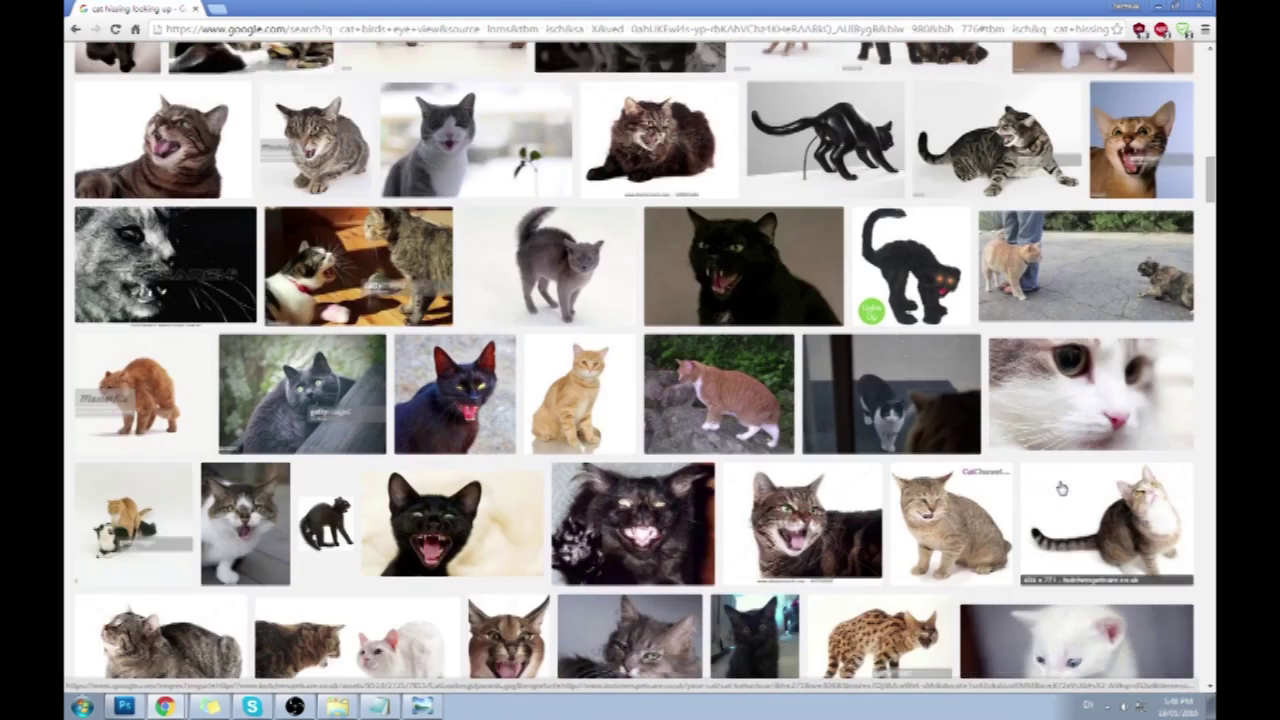
scroll(1058, 488, "down", 2)
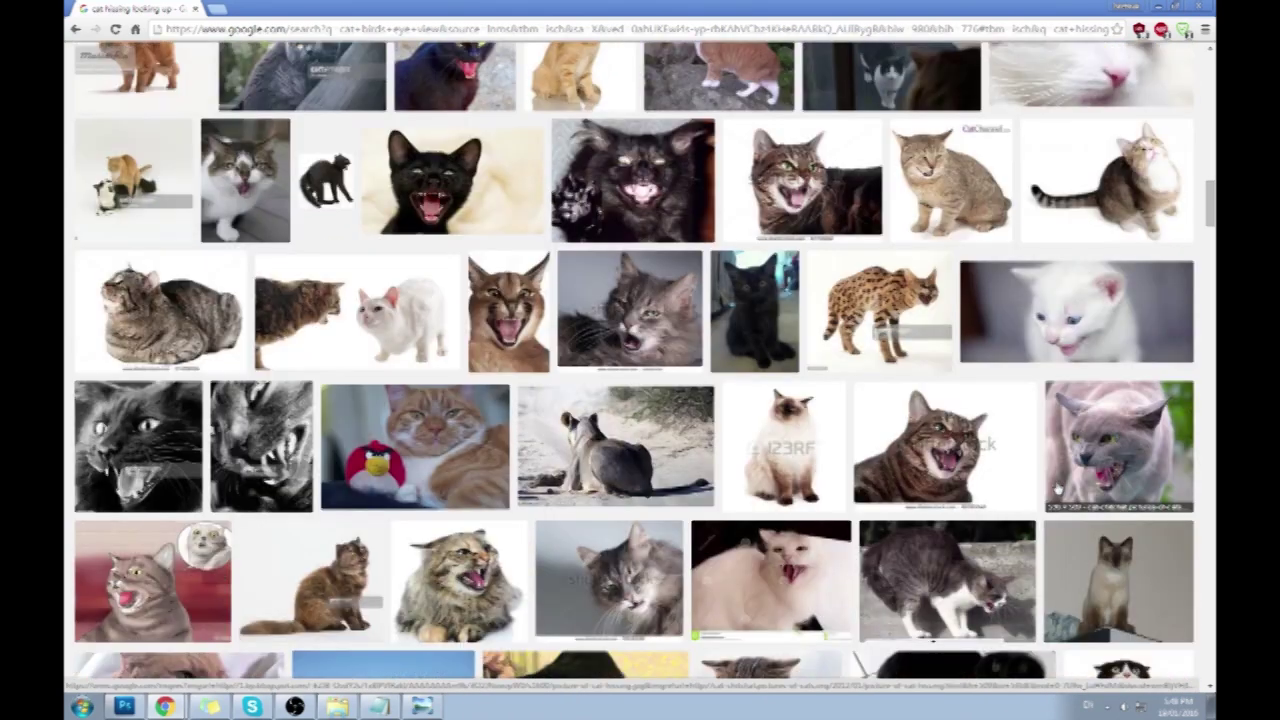
scroll(1057, 488, "down", 5)
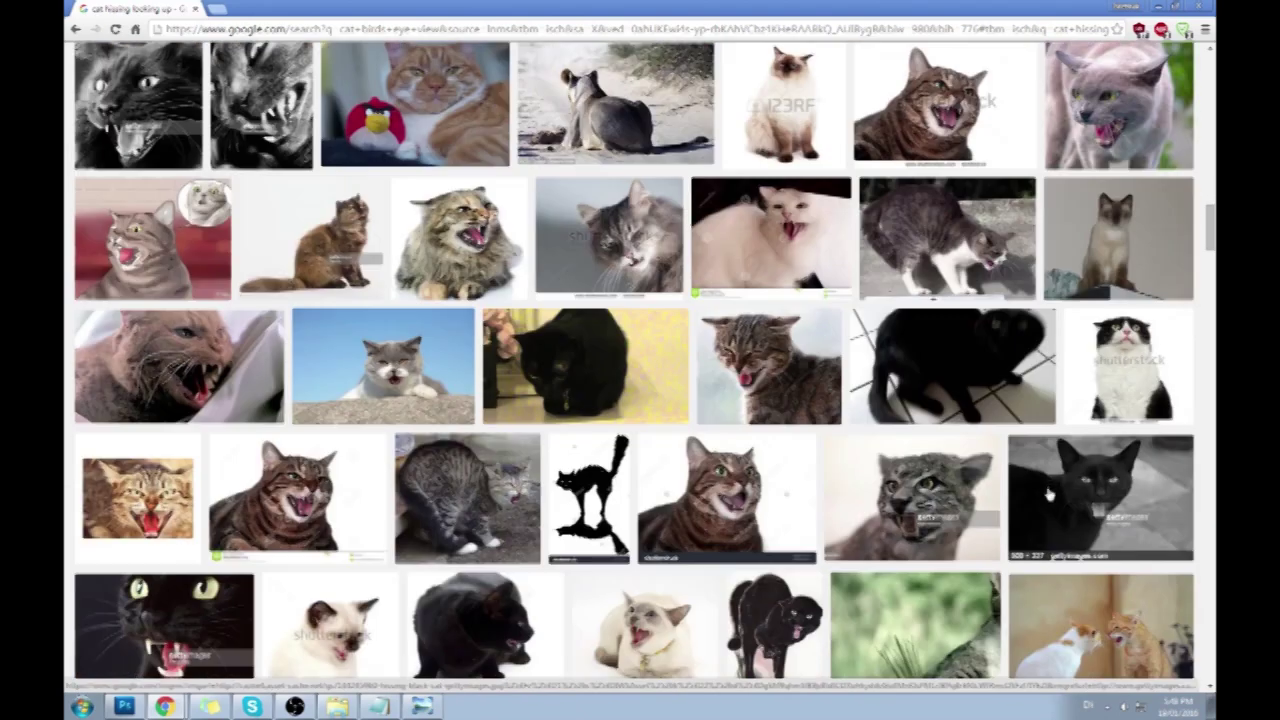
scroll(1023, 493, "down", 7)
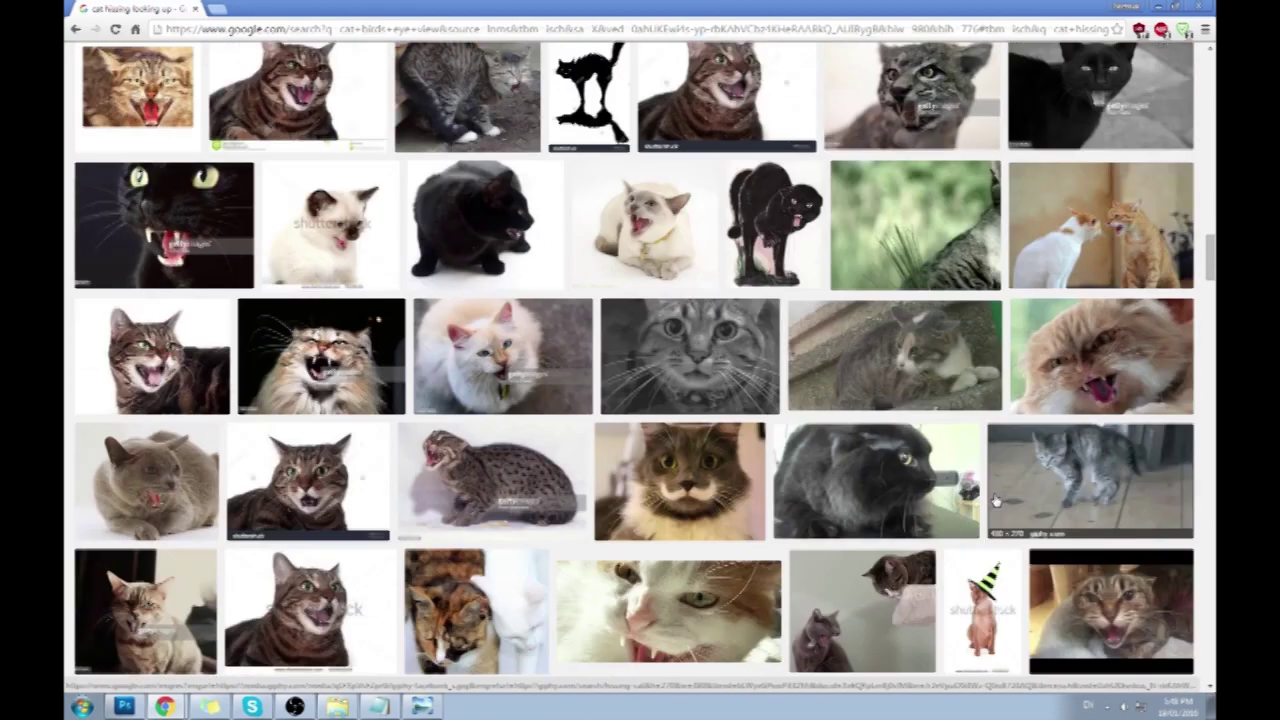
scroll(995, 507, "down", 2)
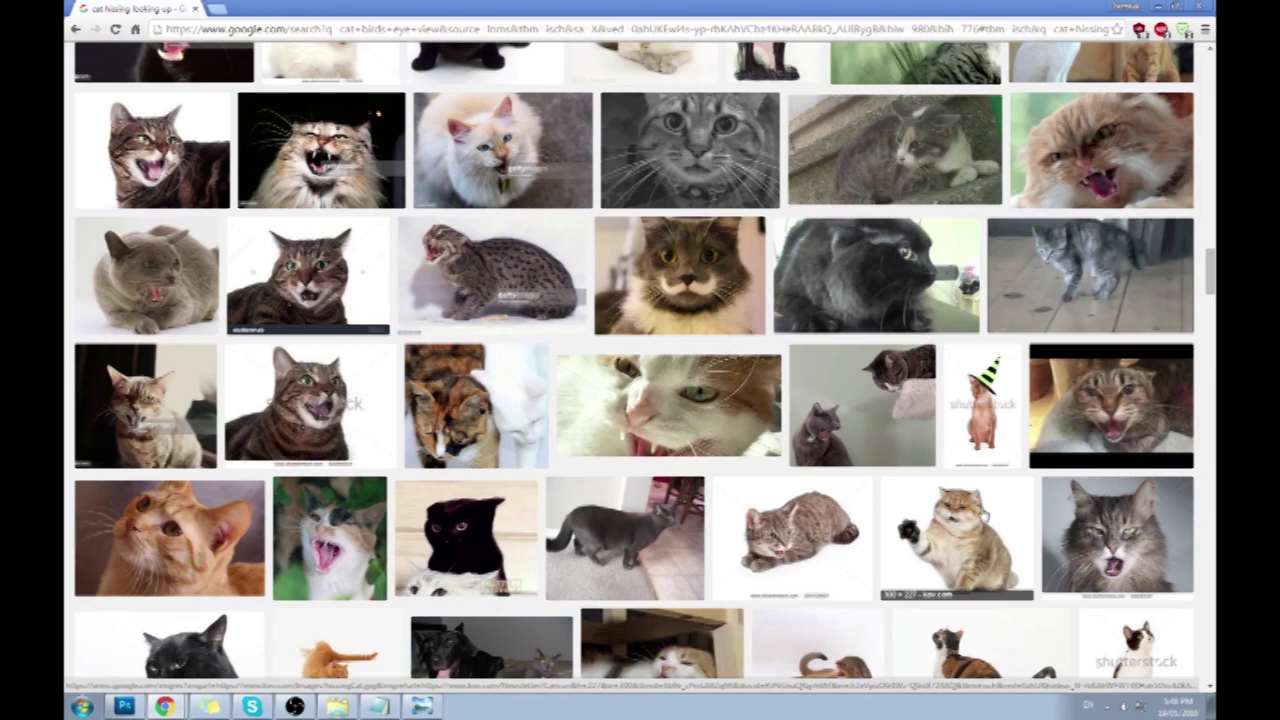
left_click(1050, 440)
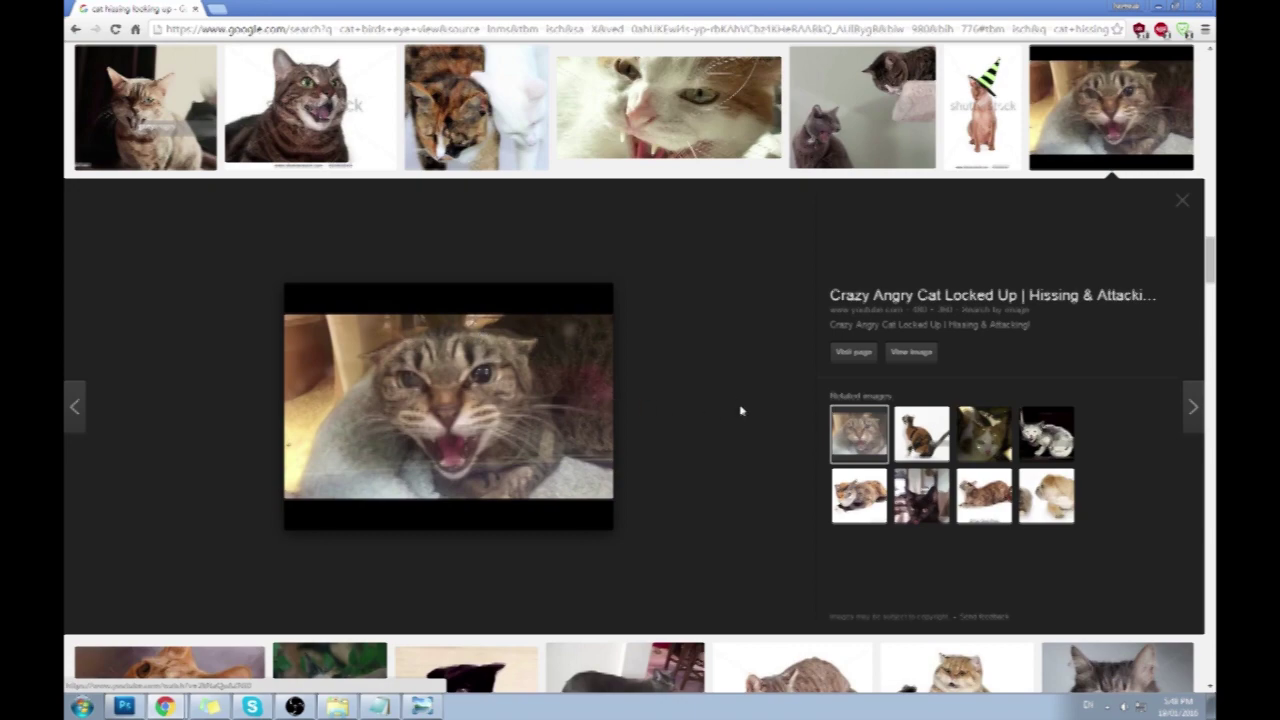
- Scan the remaining hissing cat results and preview the Wikipedia photo of the orange-and-white cat in the shade
scroll(741, 410, "down", 6)
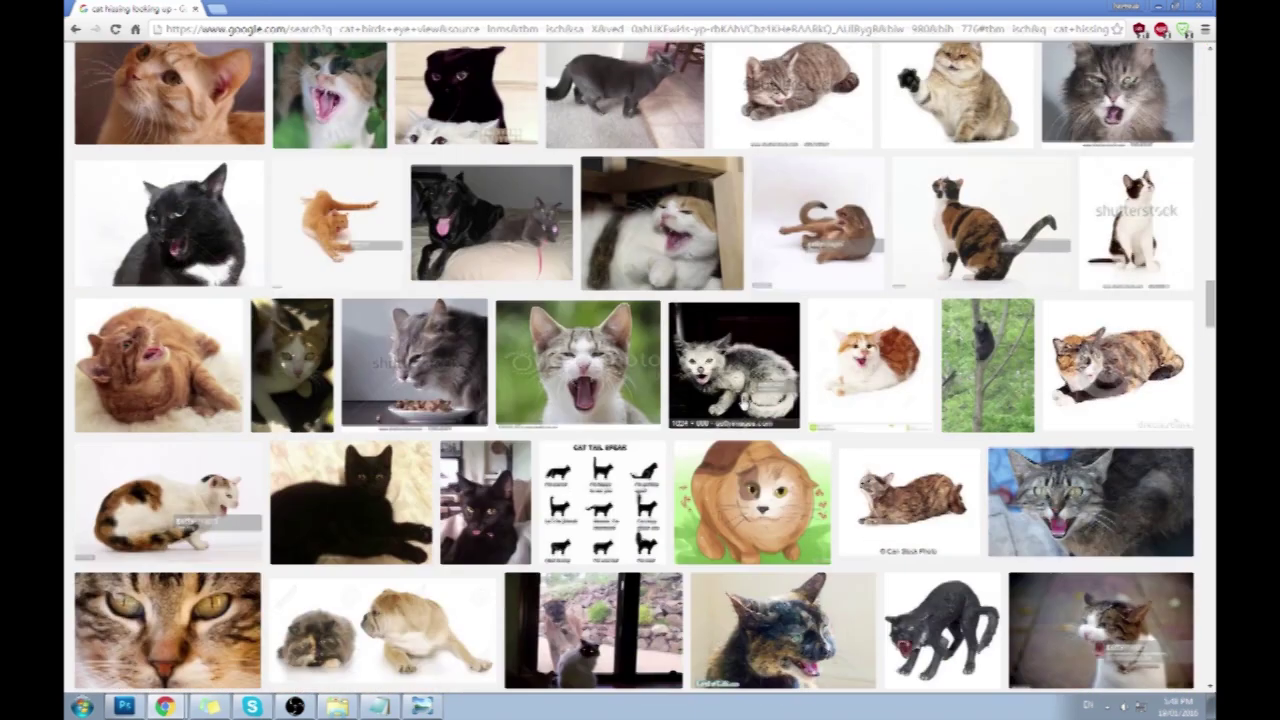
scroll(640, 367, "down", 1)
scroll(640, 367, "down", 2)
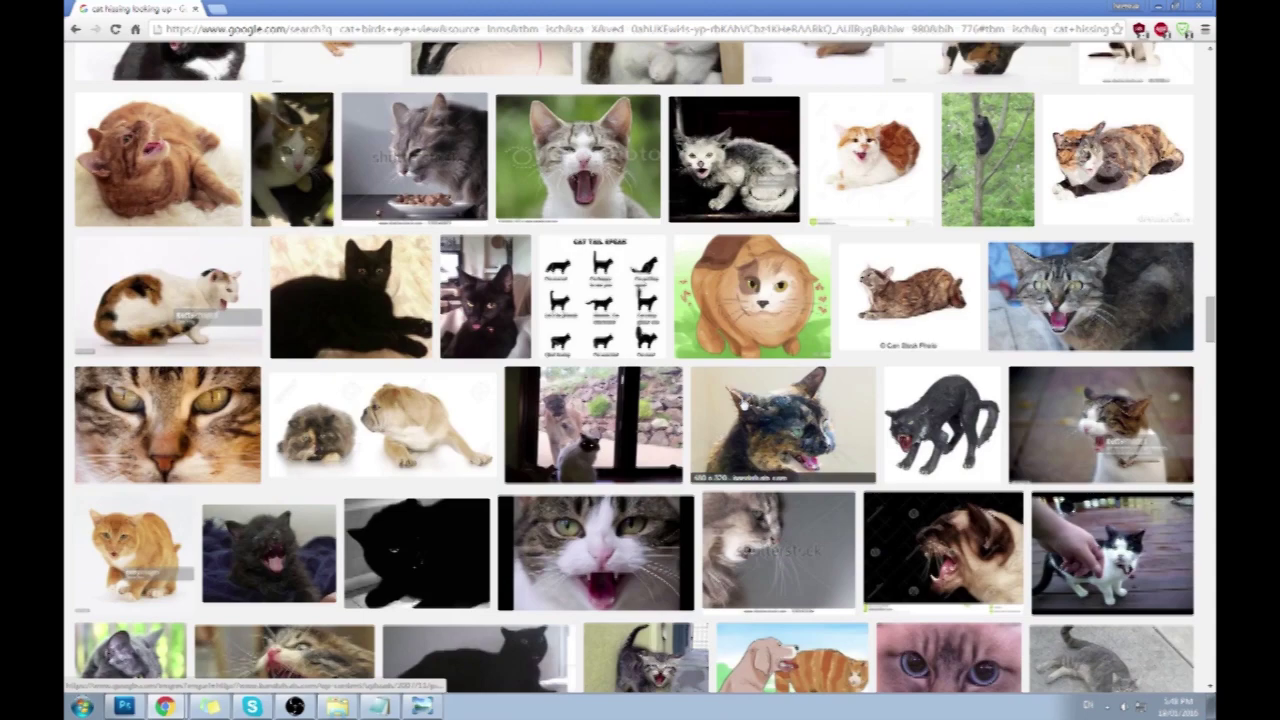
left_click(315, 150)
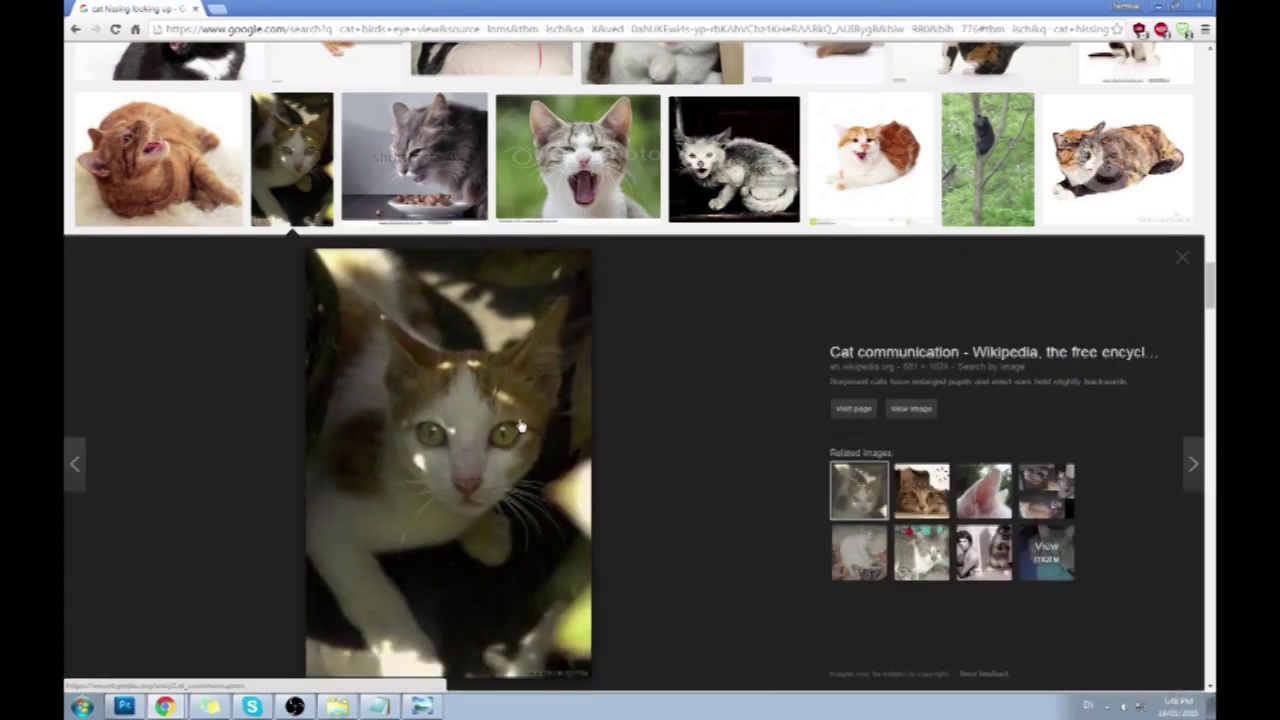
scroll(726, 347, "down", 12)
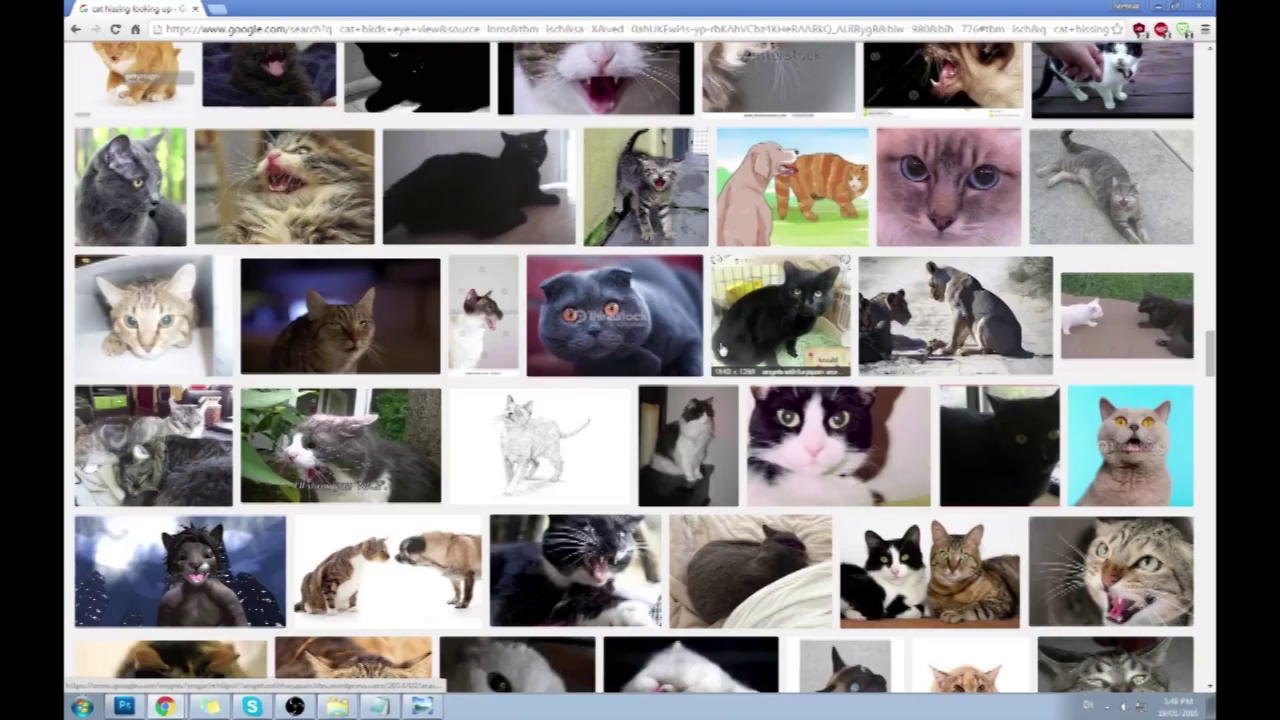
- Return to Photoshop, show the hidden Layer 1 and flatten the serpent painting, discarding the hidden layers
key("super+Down")
key("super+Down")
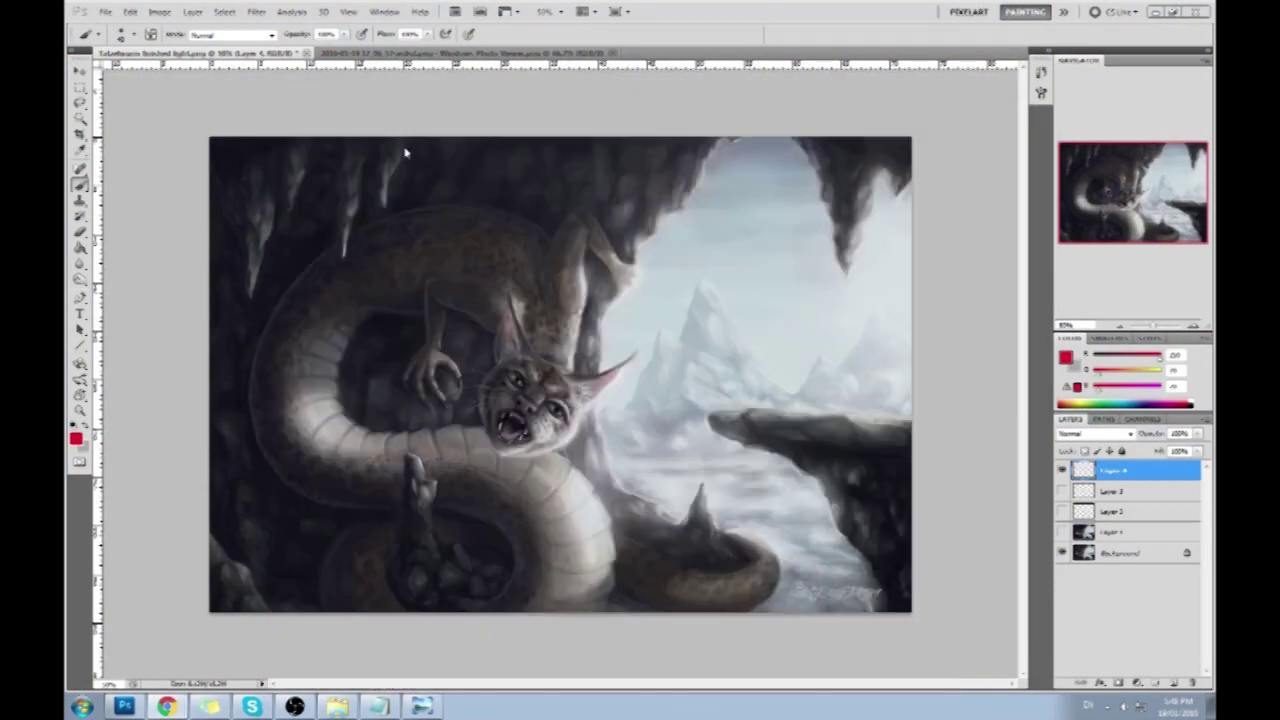
left_click(1062, 533)
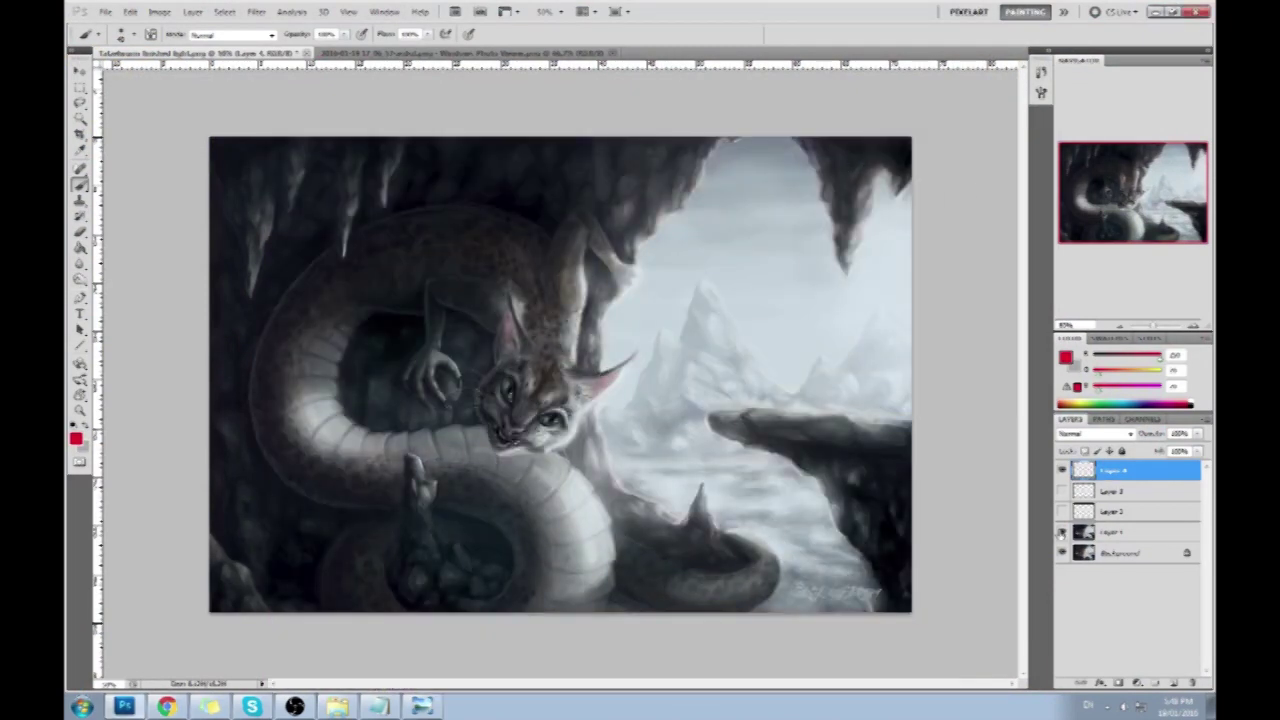
right_click(1106, 530)
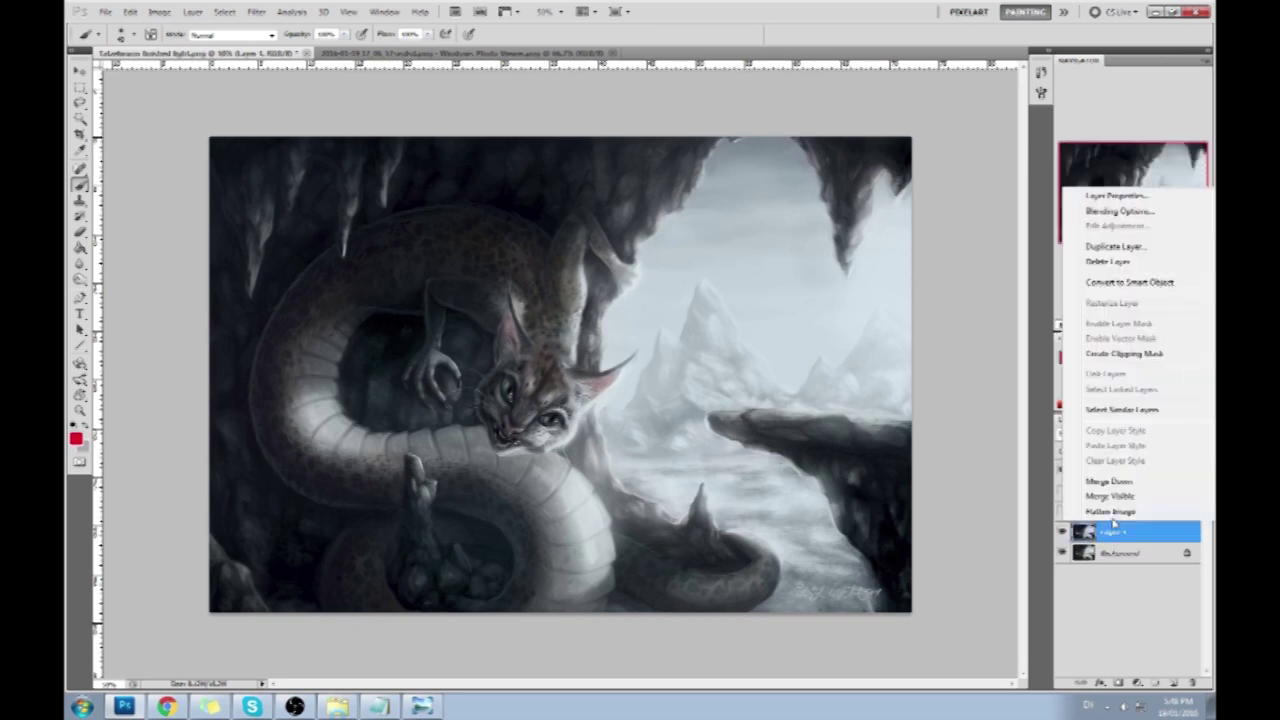
left_click(1116, 520)
left_click(580, 293)
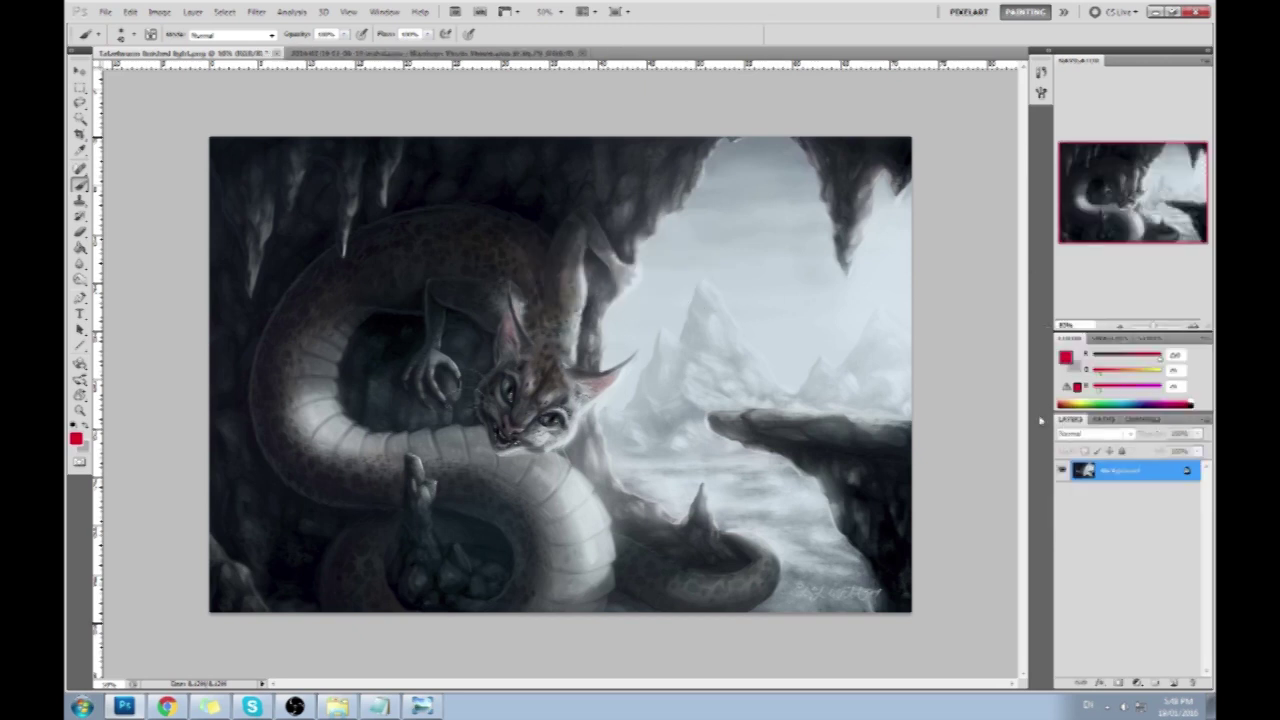
- Close the serpent painting and save its changes, bringing up the grey landscape with the floating city
left_click(273, 54)
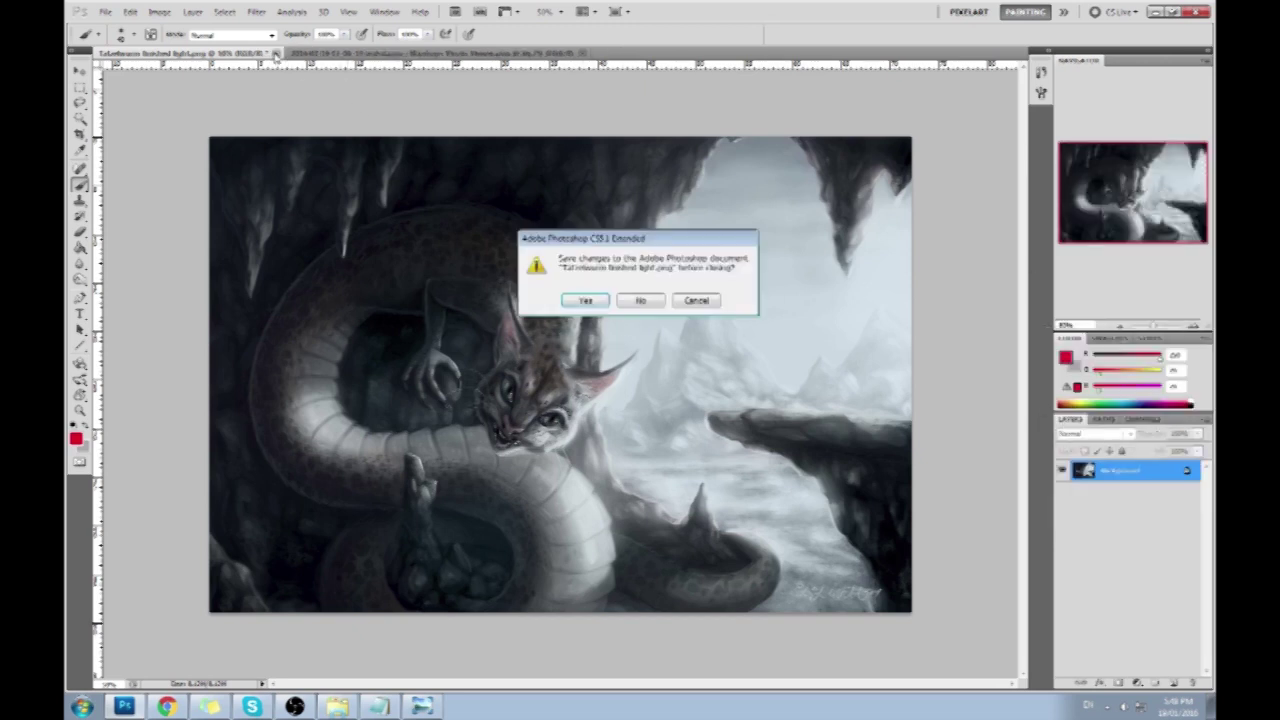
left_click(603, 303)
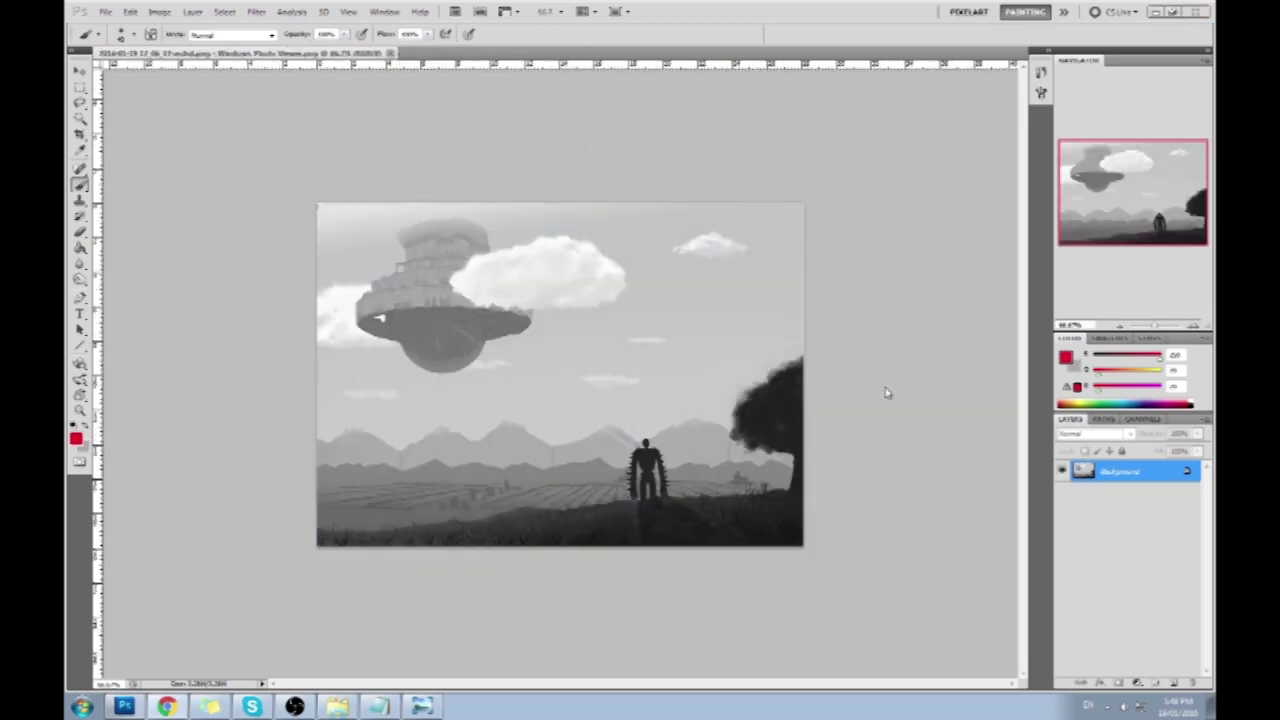
left_click(875, 360)
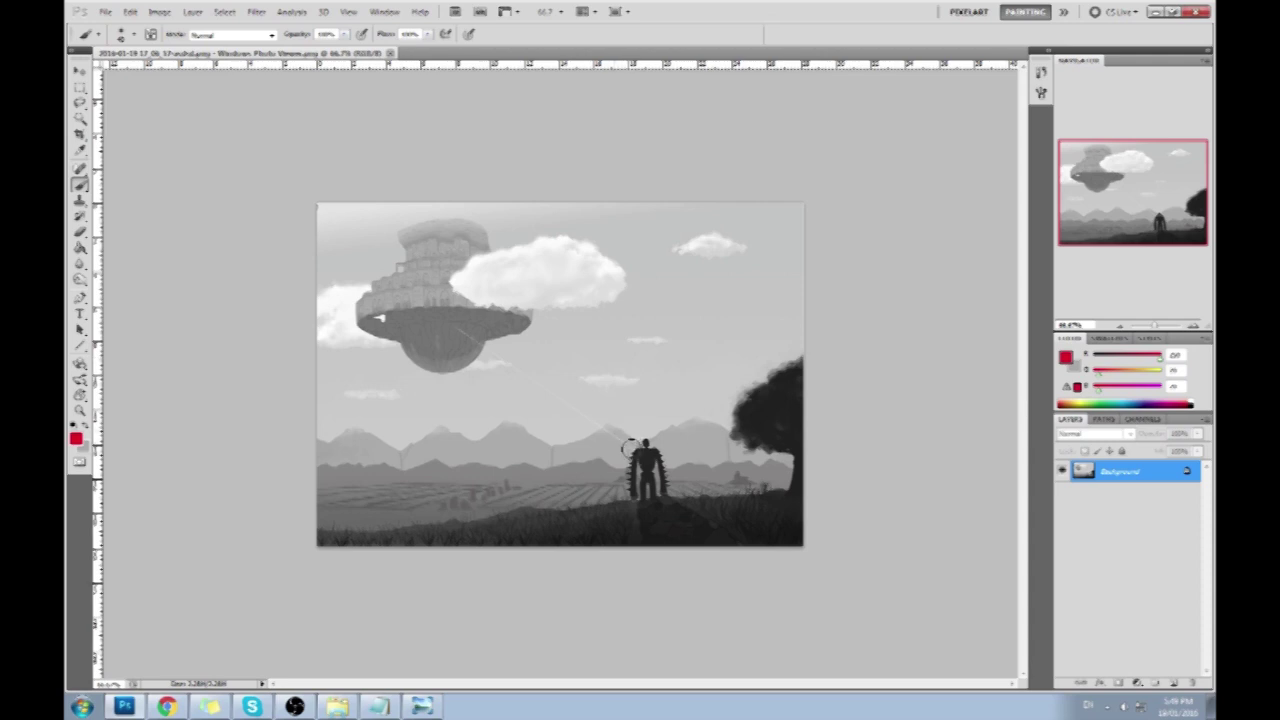
- Add a new layer over the grey landscape, choose the slanted 175 brush tip and swap to the light grey colour
left_click(1176, 680)
right_click(656, 284)
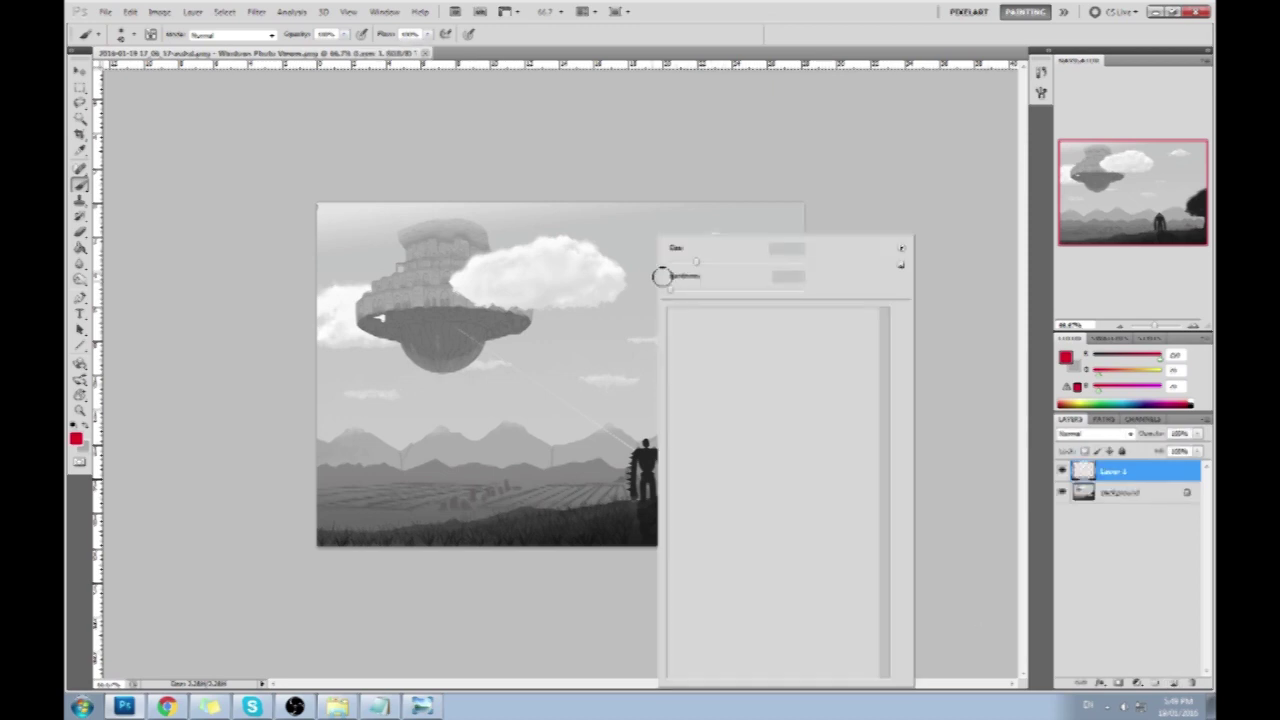
left_click(765, 556)
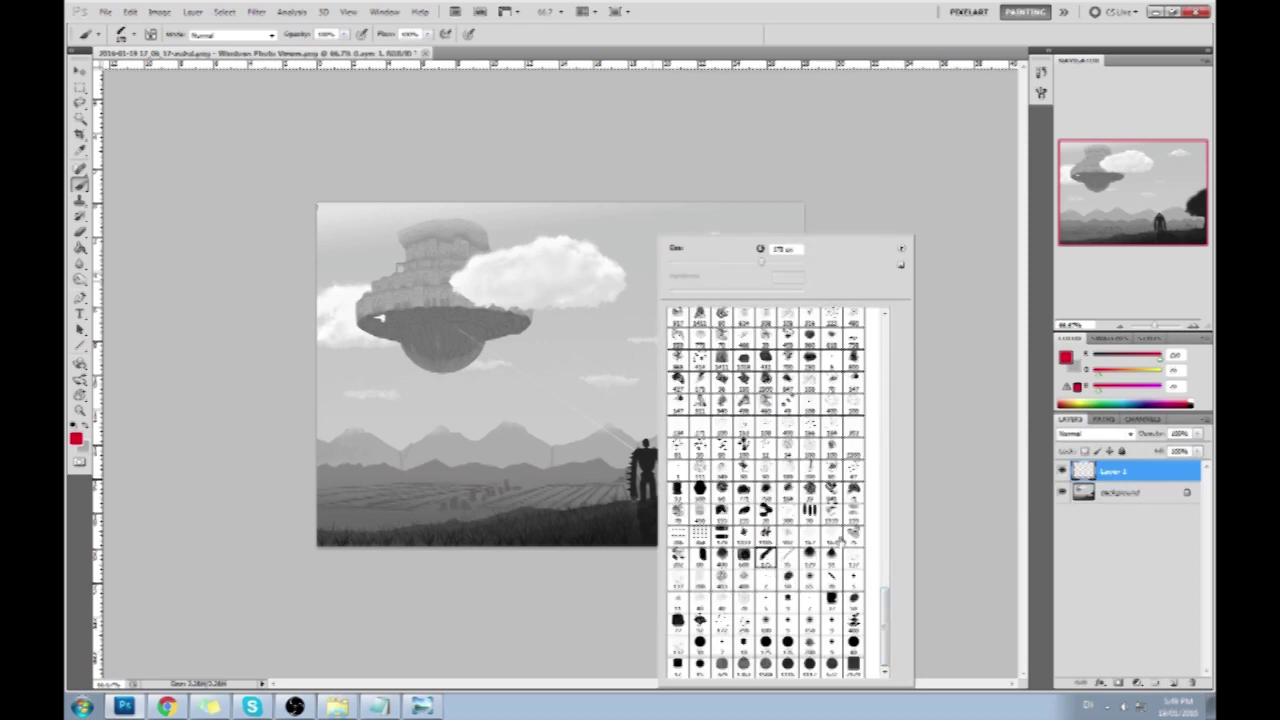
left_click(971, 457)
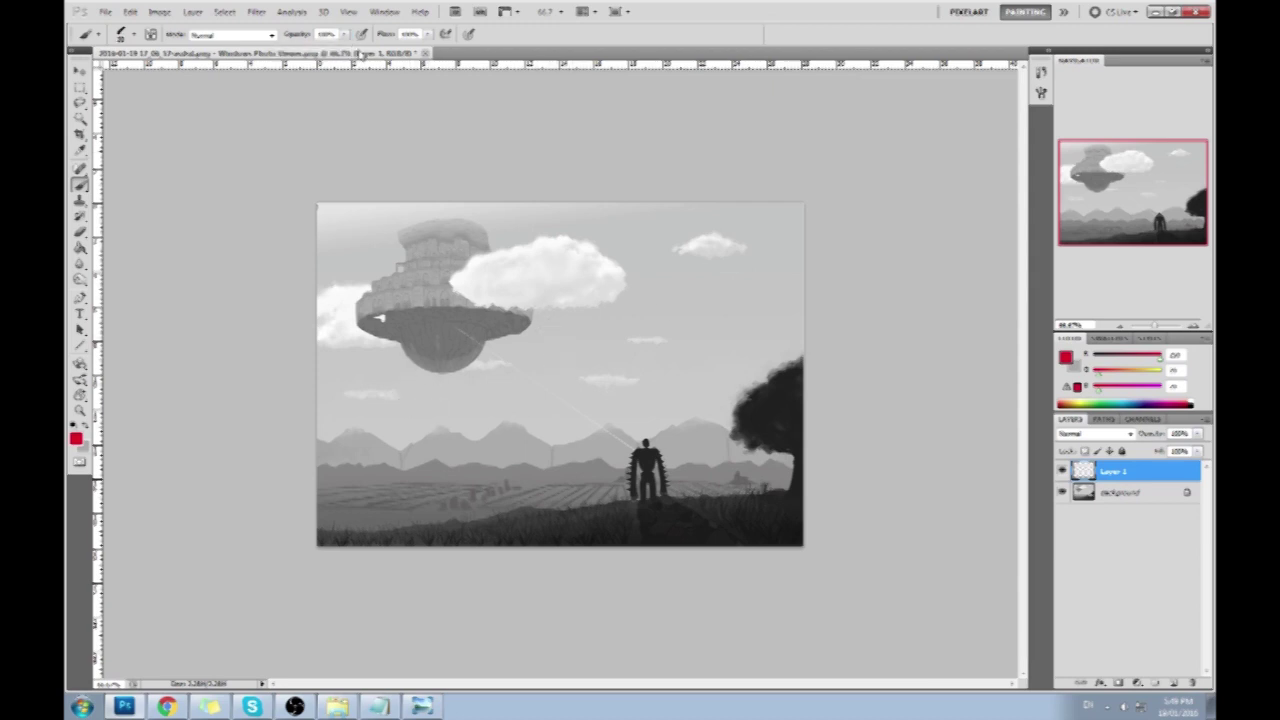
left_click_drag(349, 52, 326, 52)
left_click_drag(192, 158, 199, 151)
left_click(539, 49)
key("x")
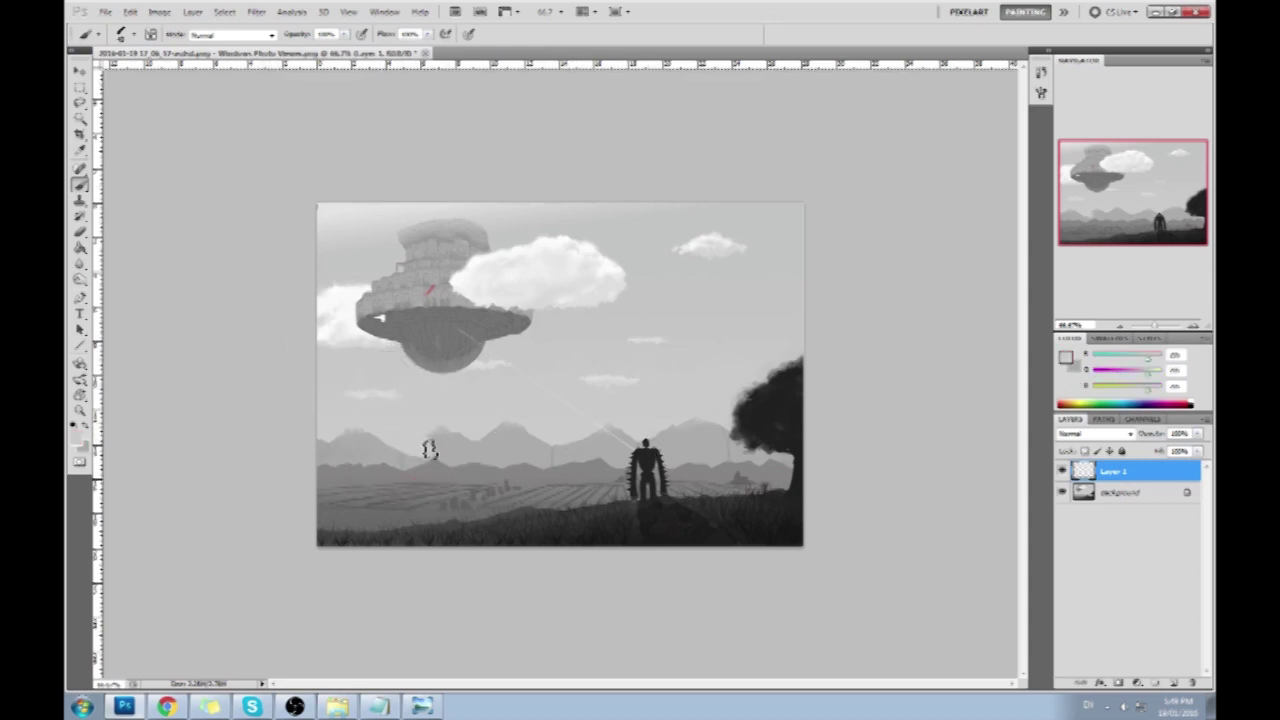
- Paint over the repetitive mountain peaks with sampled sky and mountain greys, reshaping them into fewer, wider peaks of uneven height
mouse_move(441, 448)
left_mouse_down()
mouse_move(430, 429)
mouse_move(460, 440)
mouse_move(422, 436)
left_mouse_up()
left_click(504, 436, "alt")
left_click(392, 434, "alt")
mouse_move(517, 420)
left_mouse_down()
mouse_move(482, 412)
mouse_move(572, 438)
left_mouse_up()
left_click(579, 429, "alt")
left_click(609, 415, "alt")
left_click(606, 450, "alt")
mouse_move(593, 450)
left_mouse_down()
mouse_move(654, 423)
mouse_move(689, 433)
mouse_move(650, 434)
left_mouse_up()
left_click(686, 398, "alt")
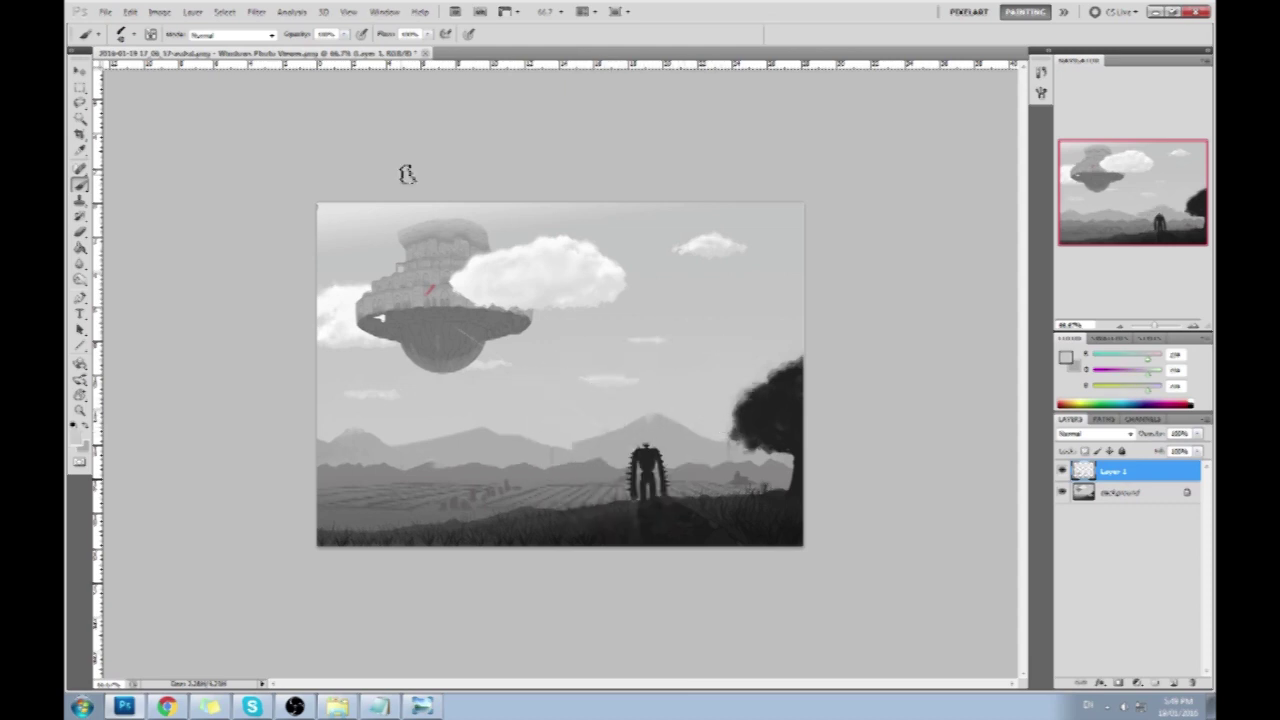
left_click(348, 446, "alt")
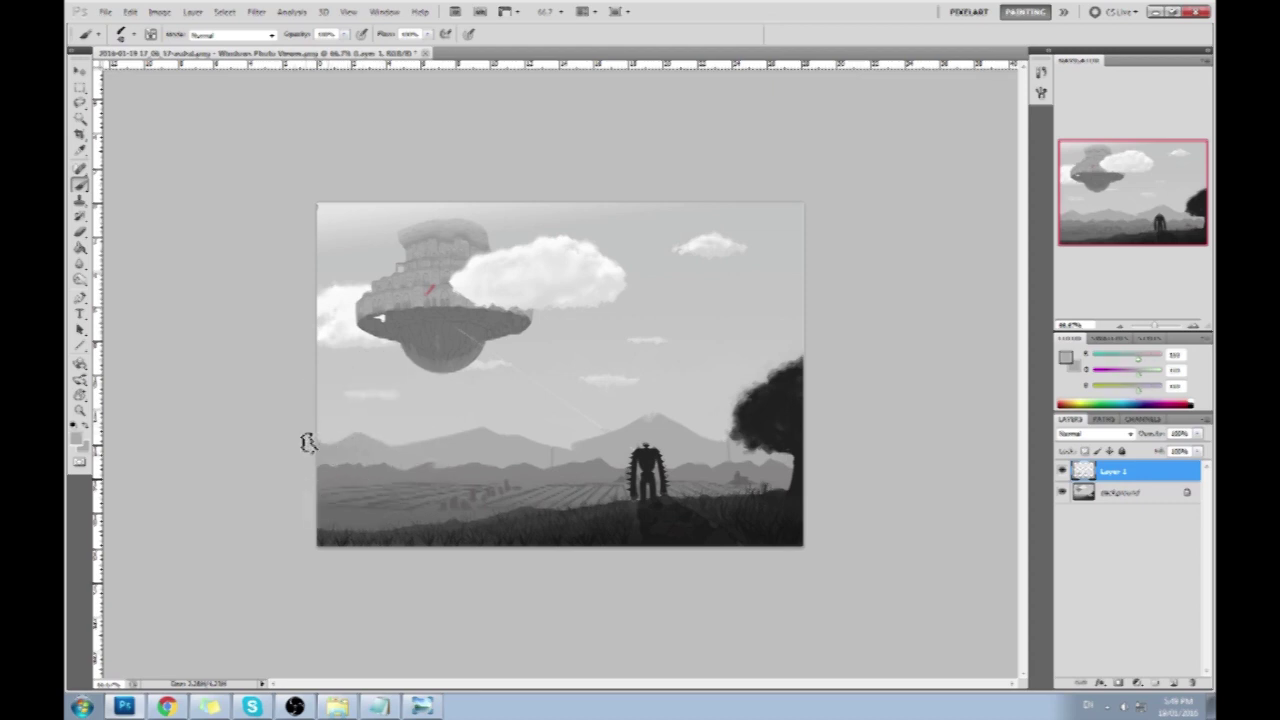
- Demonstrate an evenly repeating wave pattern across the mountain range with long strokes and undo each one
mouse_move(375, 464)
left_mouse_down()
mouse_move(481, 460)
mouse_move(552, 429)
mouse_move(629, 423)
mouse_move(693, 466)
mouse_move(750, 455)
left_mouse_up()
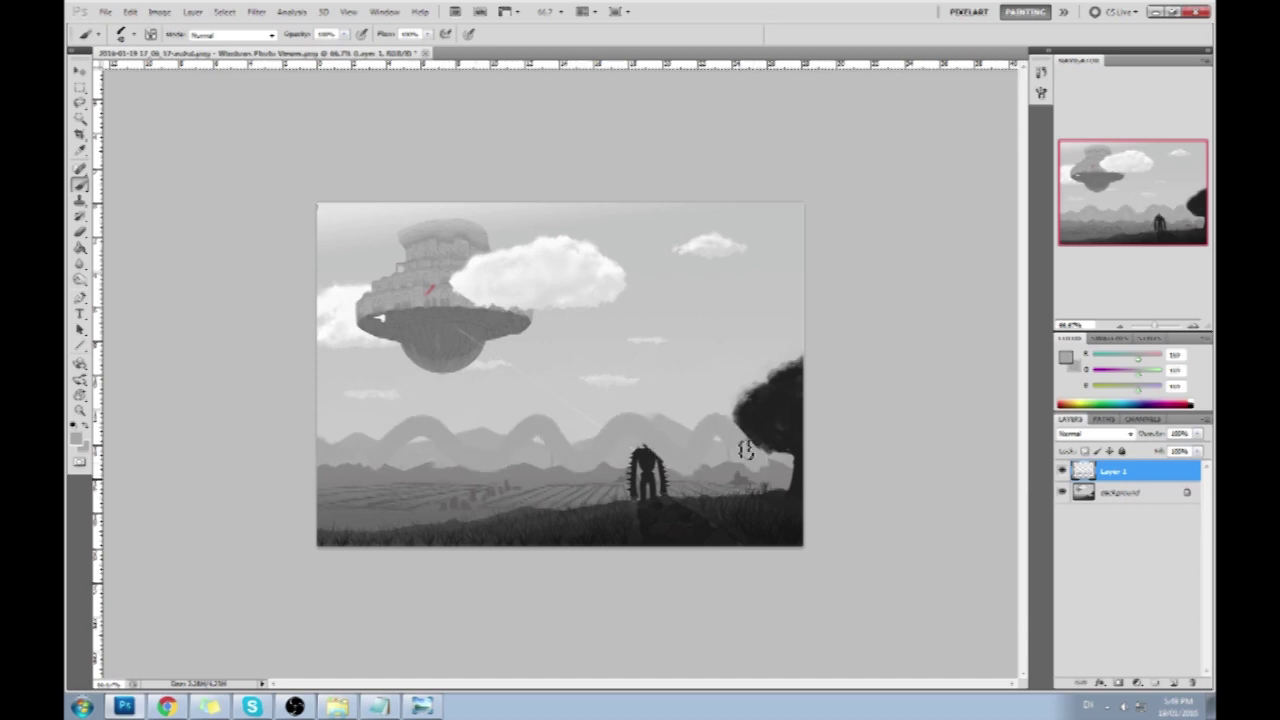
key("ctrl+z")
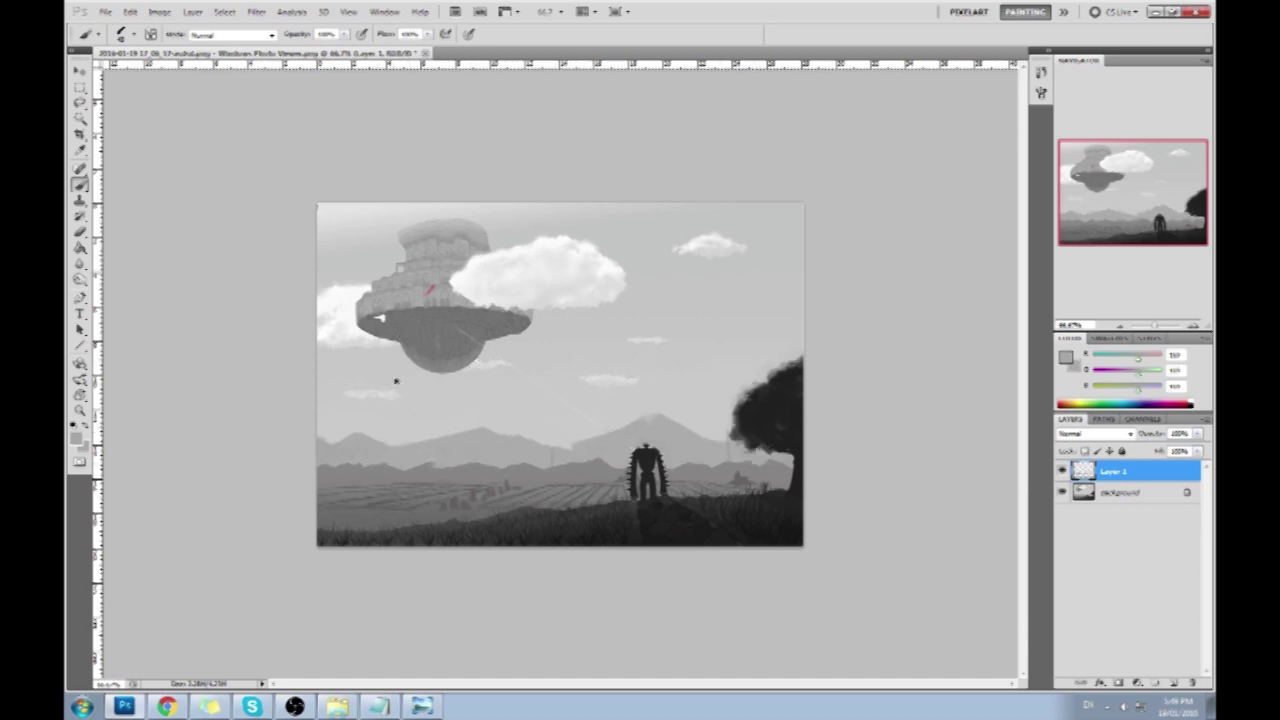
mouse_move(343, 443)
left_mouse_down()
mouse_move(461, 429)
mouse_move(521, 457)
mouse_move(563, 420)
mouse_move(639, 420)
mouse_move(697, 451)
mouse_move(785, 425)
left_mouse_up()
key("ctrl+z")
- Sample the mountain and hill greys and touch up the ridge line of the nearer hills, undoing the stray stroke
left_click(438, 455, "alt")
left_click_drag(431, 456, 463, 467)
key("ctrl+z")
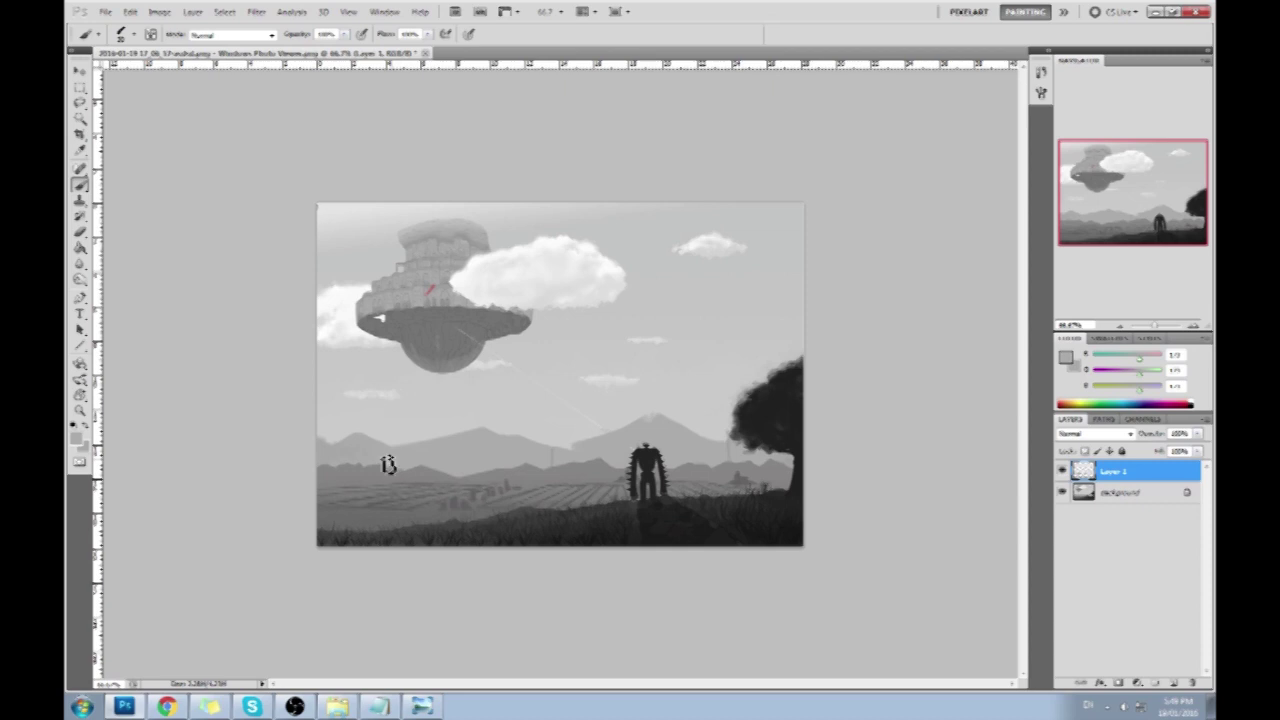
left_click(502, 472, "alt")
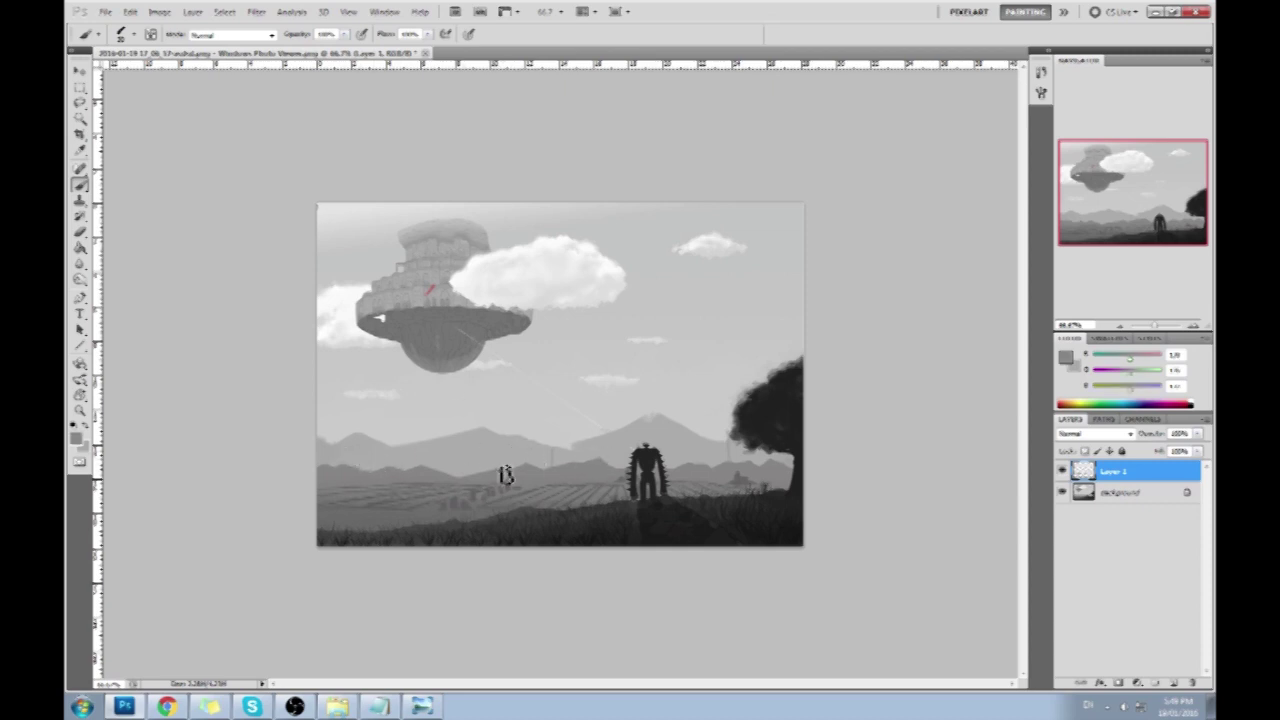
left_click(503, 463, "alt")
left_click(492, 474, "alt")
left_click(506, 469, "alt")
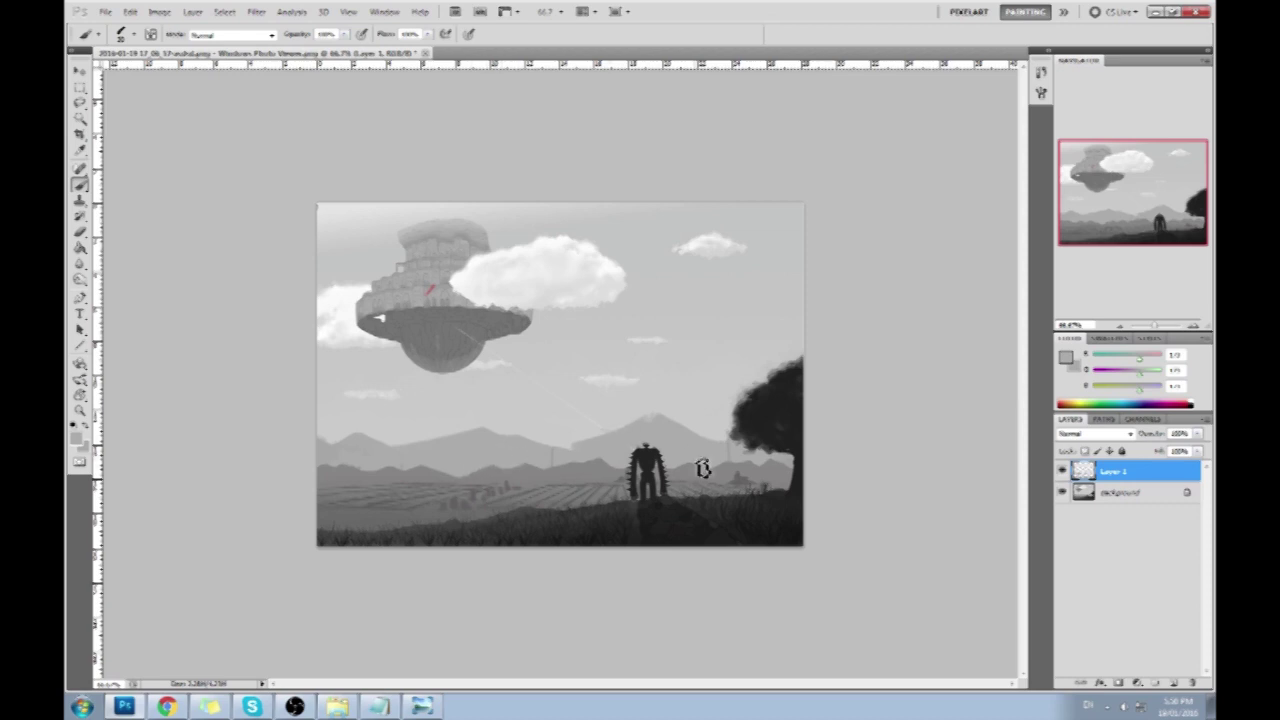
- Sample the standing figure's near-black with a smaller brush and paint a rounder head above its shoulders
left_click(657, 457, "alt")
key("bracketleft")
key("bracketleft")
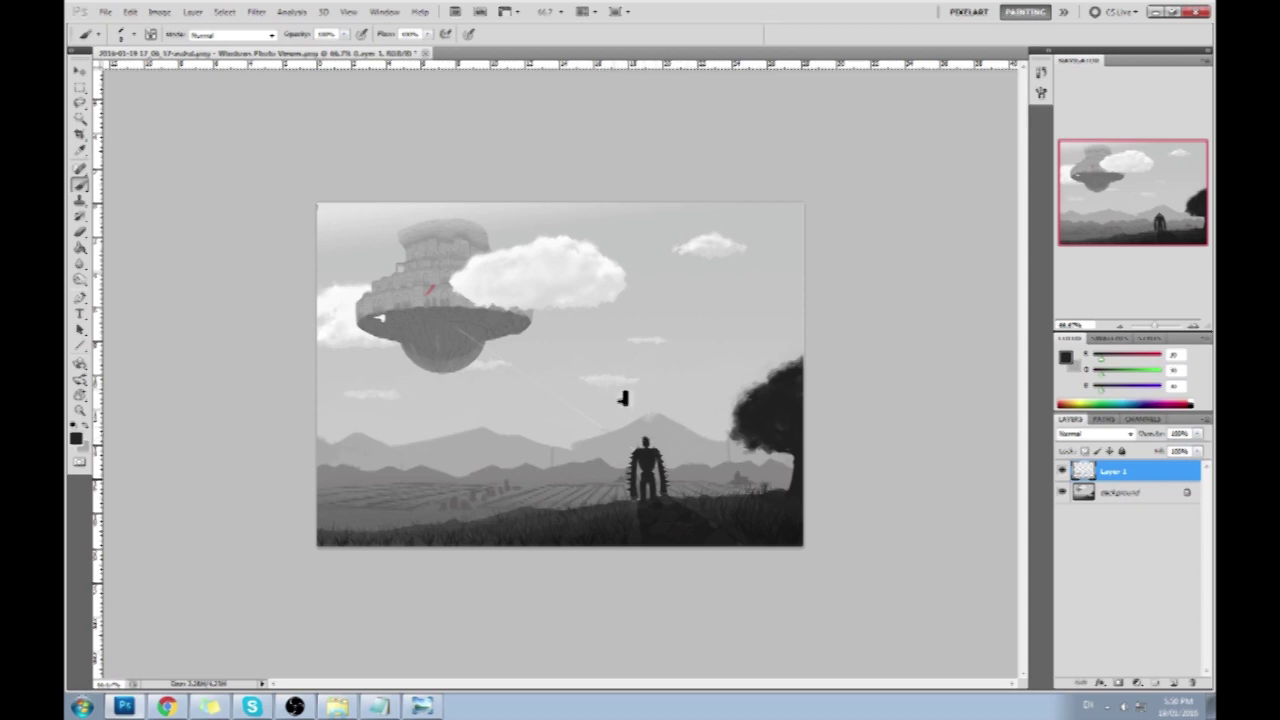
- Flatten the paint-over layer into the background and clear the Magic Wand selection
left_click(80, 118)
left_click(800, 452)
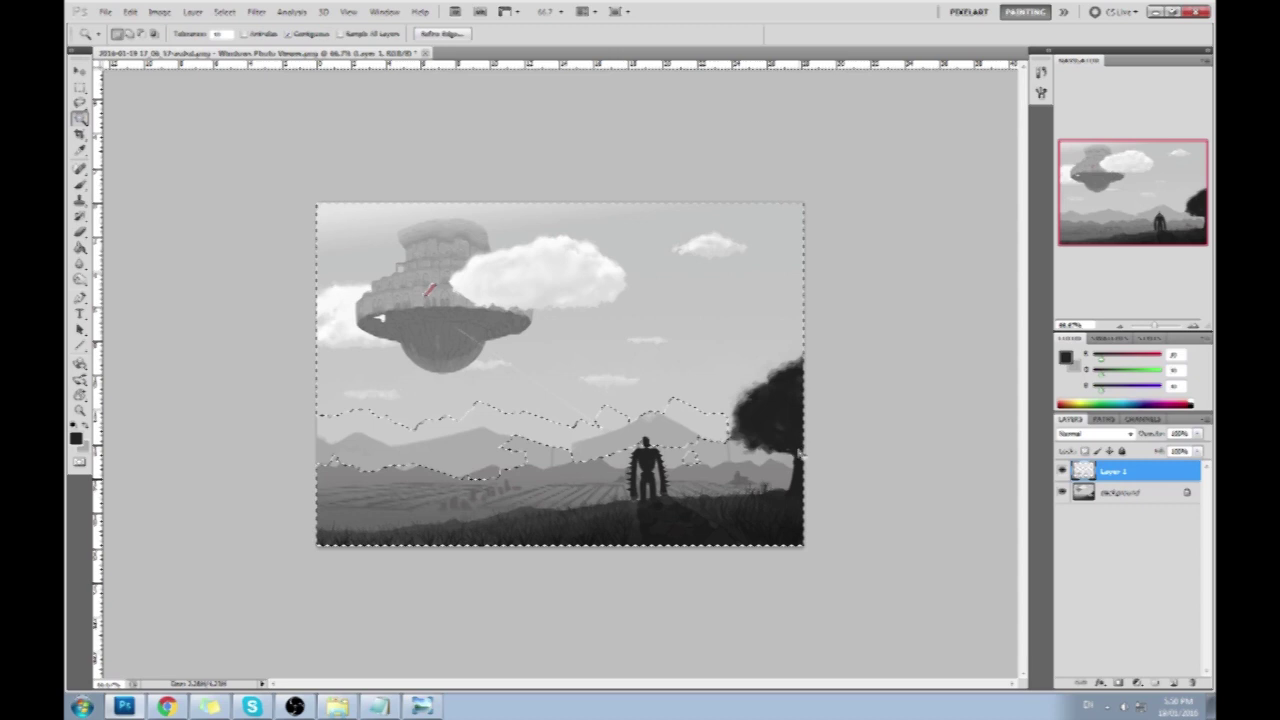
right_click(1120, 470)
left_click(1100, 452)
key("ctrl+d")
- Select the dark foreground grass, the tree and the standing figure with the Magic Wand
left_click(746, 442)
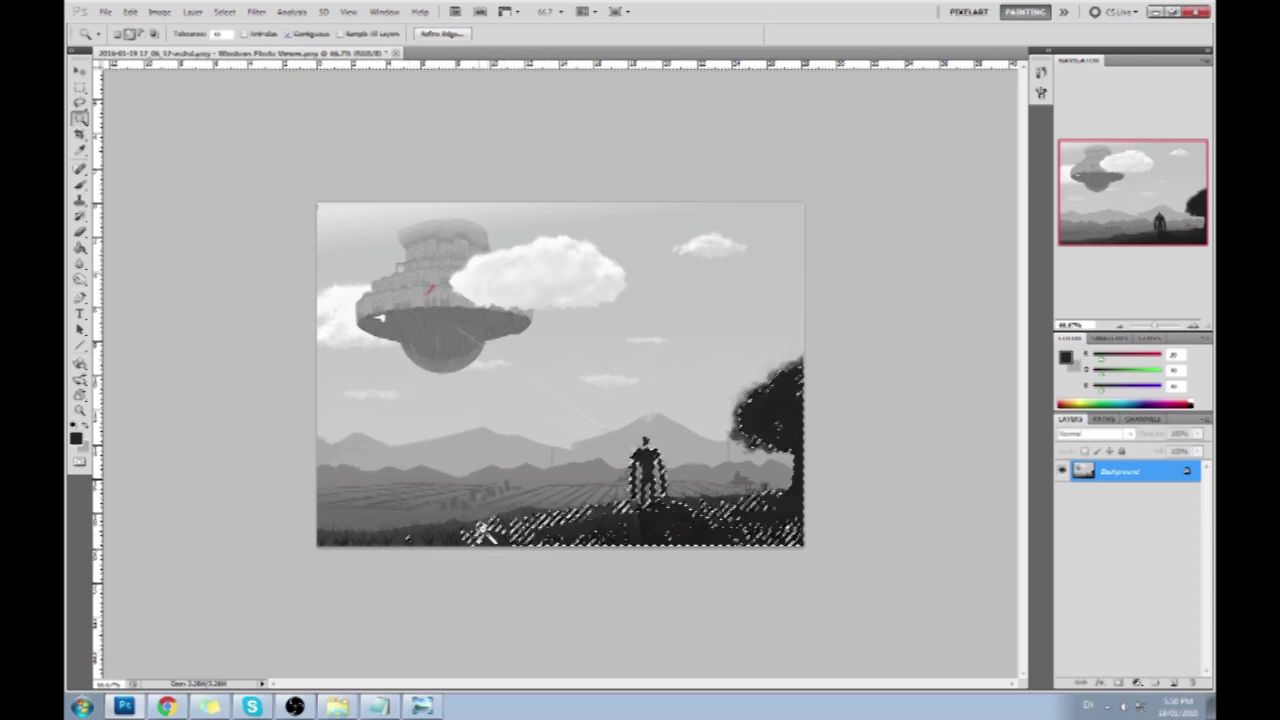
key("ctrl+d")
left_click(573, 511)
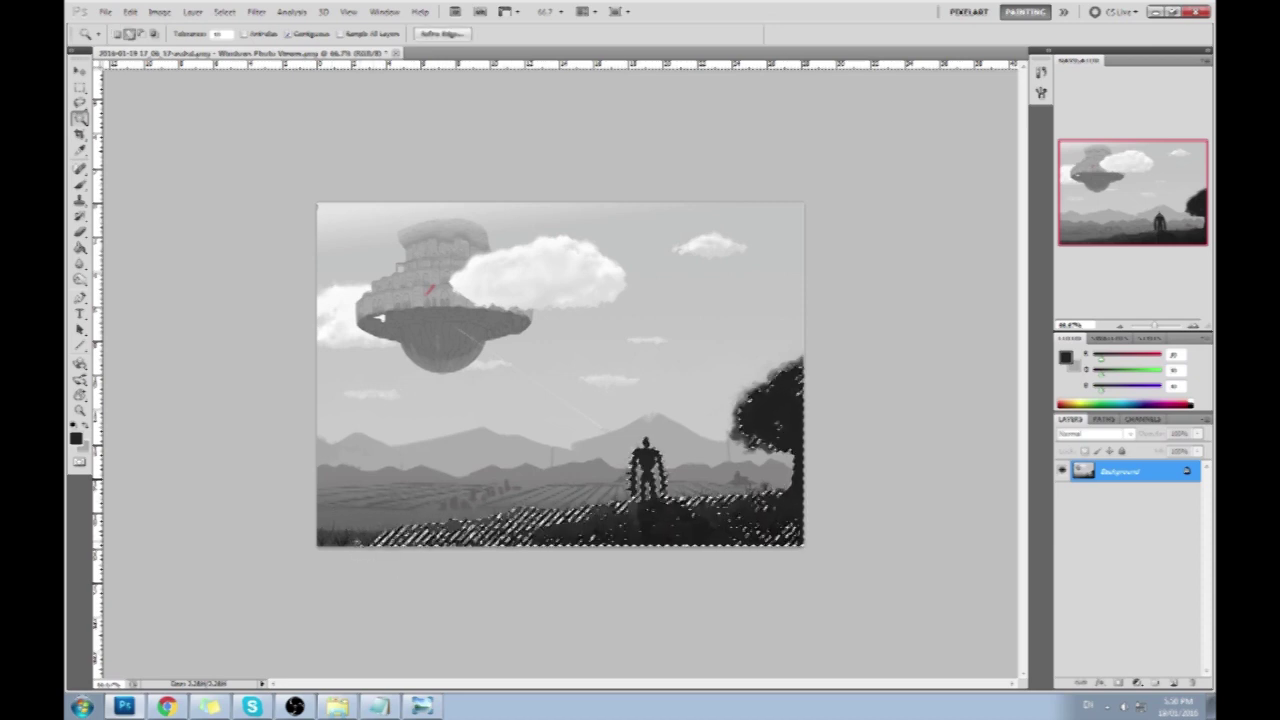
left_click(340, 539, "shift")
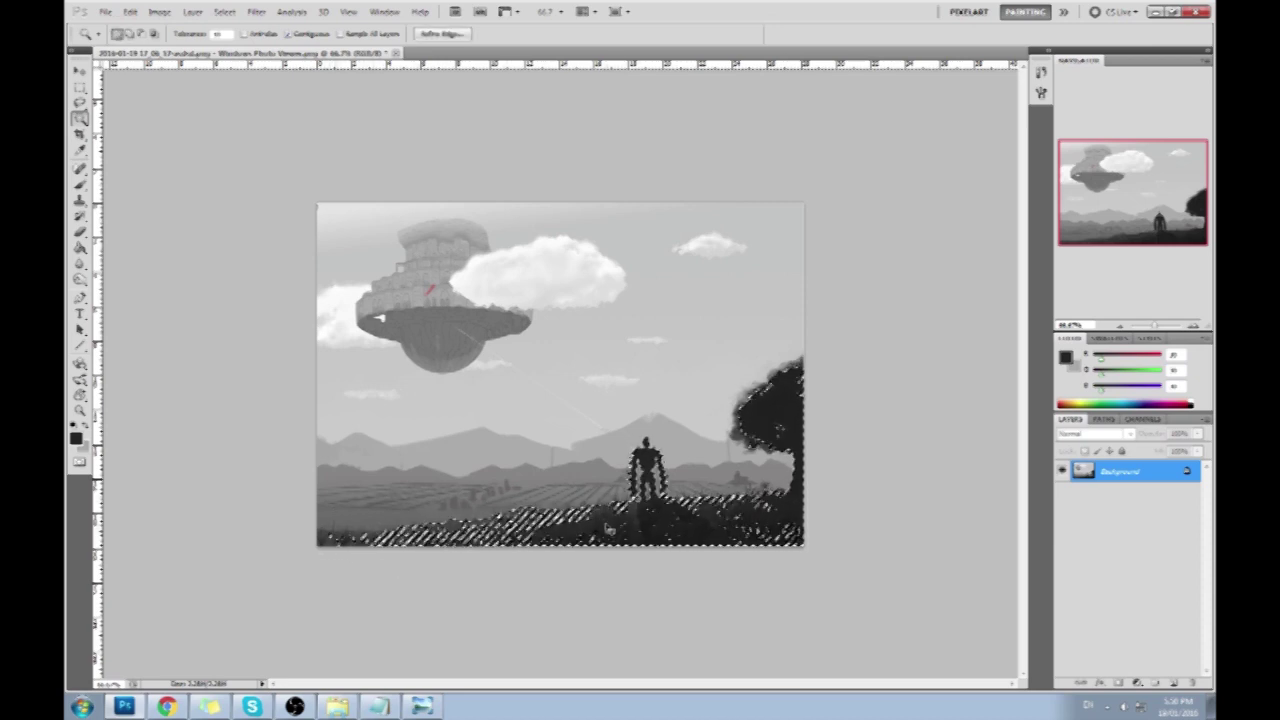
- Darken the selected foreground with Levels by raising the black input level to 26, and drop the selection
key("ctrl+l")
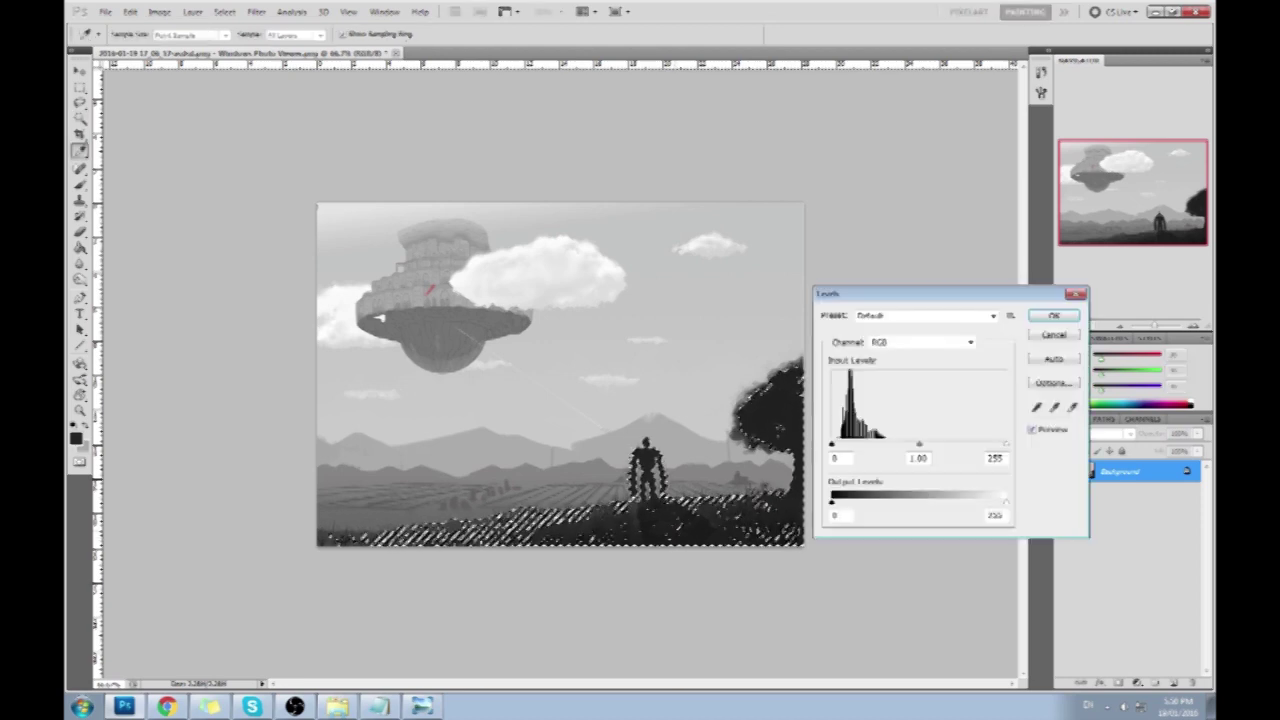
left_click_drag(838, 451, 849, 453)
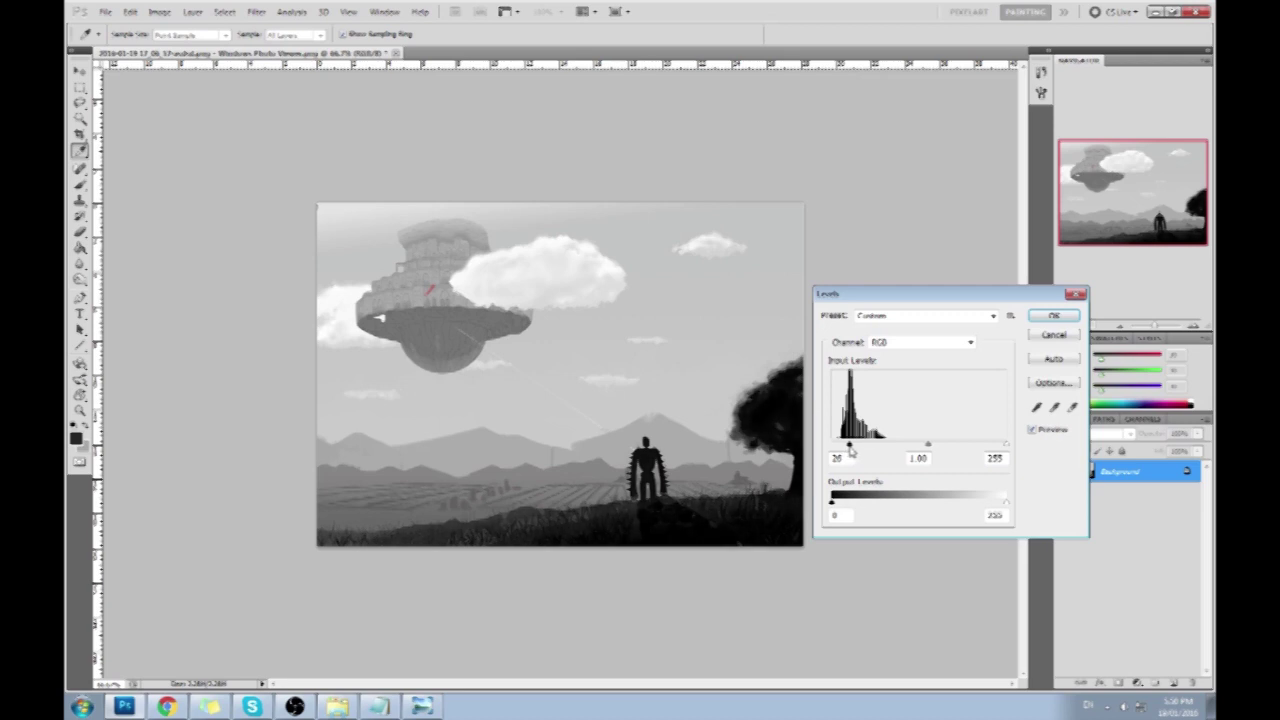
left_click(1068, 316)
key("w")
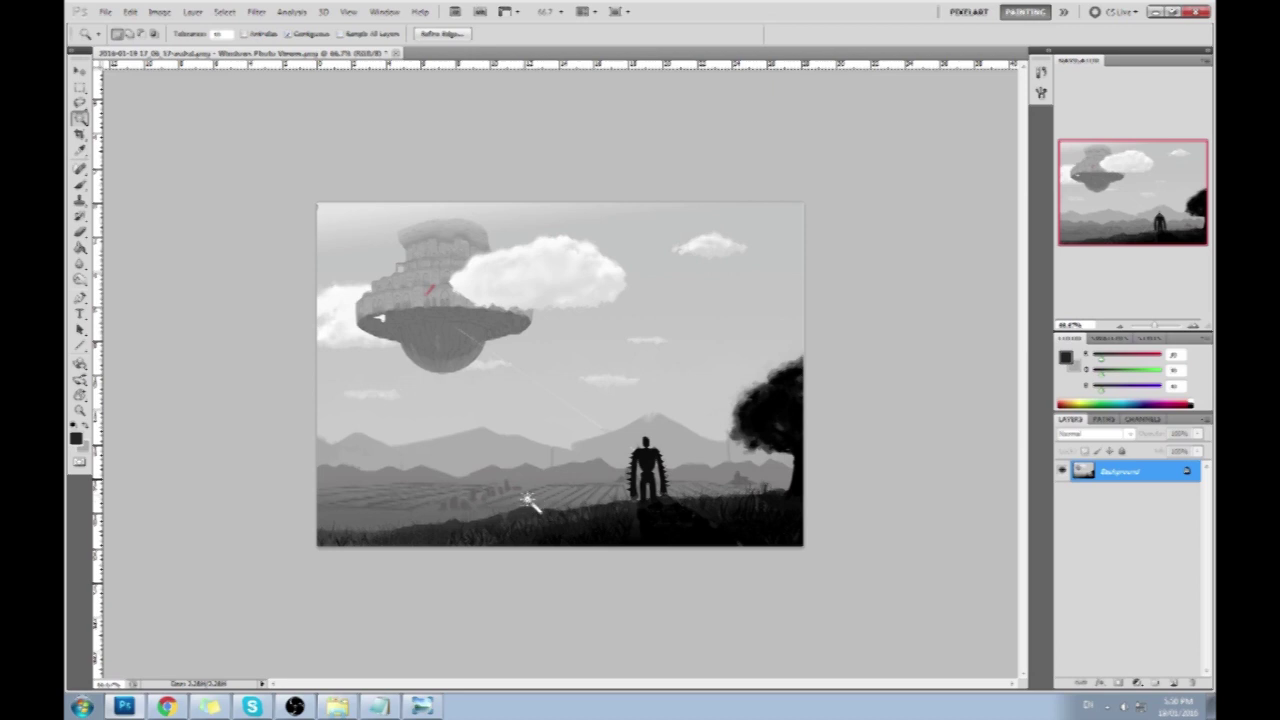
- Select the midground fields and nearer hills on both sides of the figure with the Magic Wand
key("b")
left_click(80, 134)
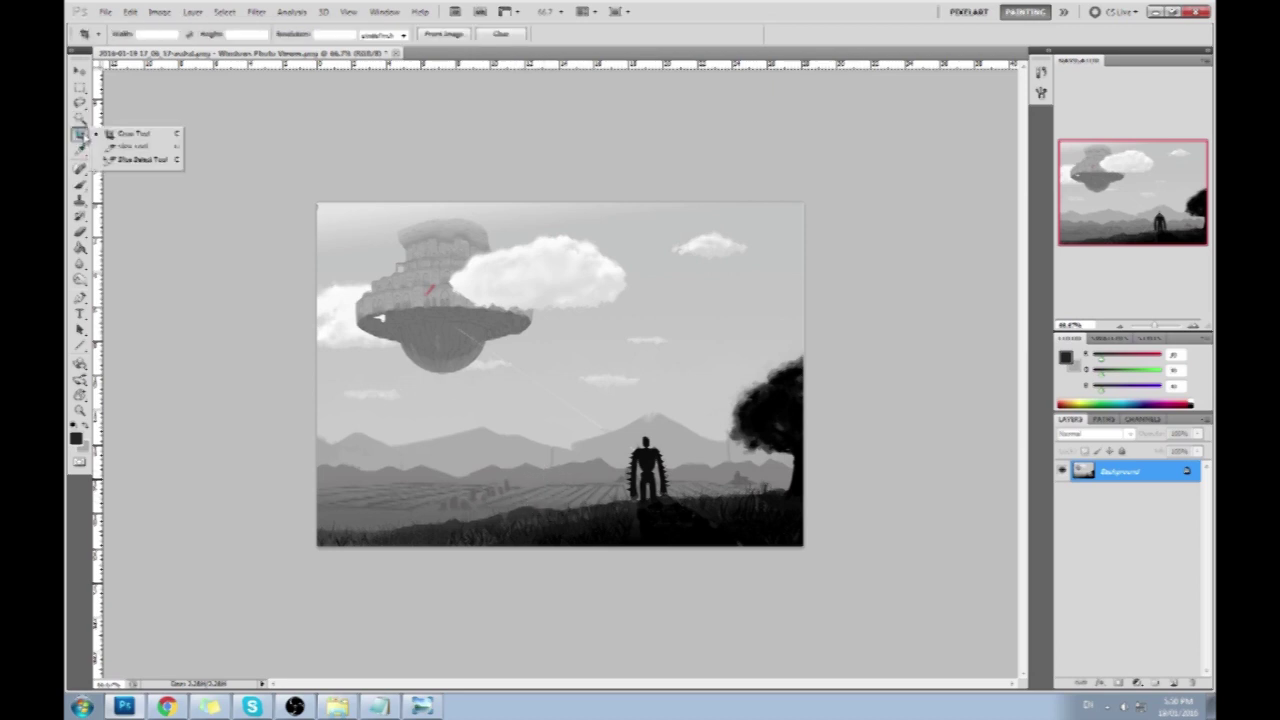
left_click(80, 119)
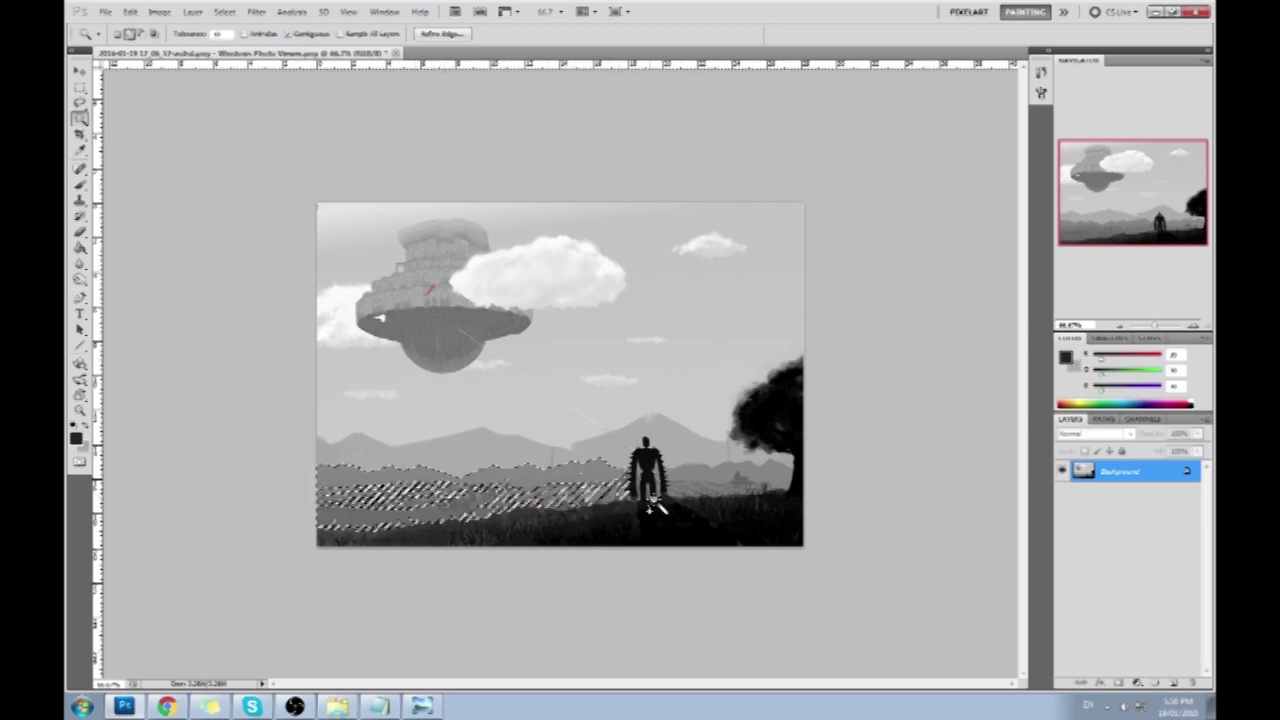
left_click(712, 484, "shift")
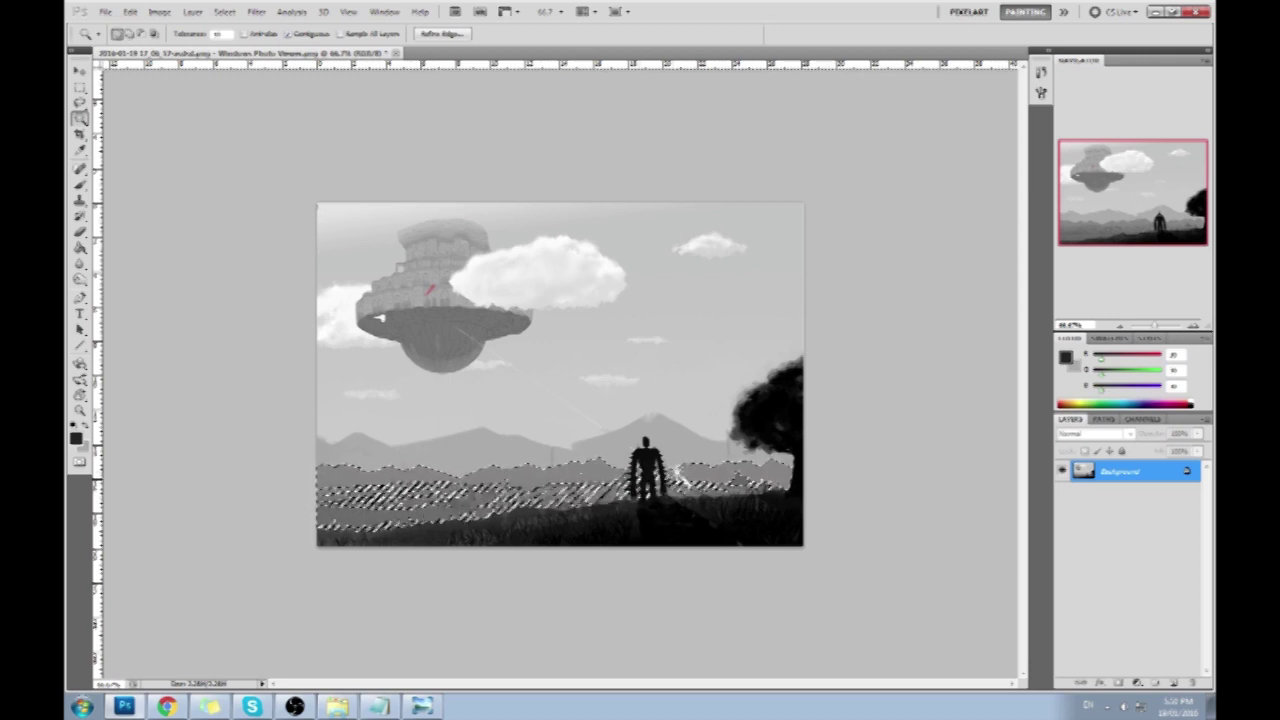
- Darken the selected fields and hills slightly by lowering Lightness in Hue/Saturation, and deselect them
key("ctrl+u")
left_click_drag(1033, 482, 1020, 488)
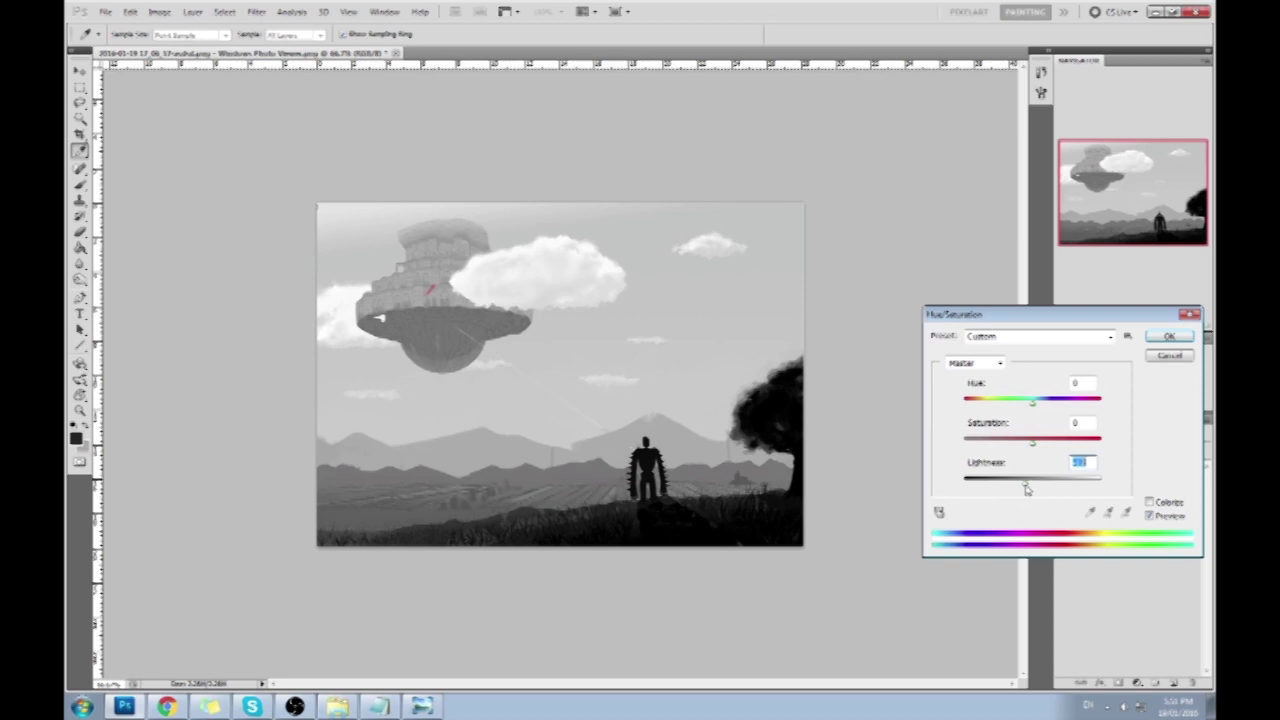
left_click(1169, 340)
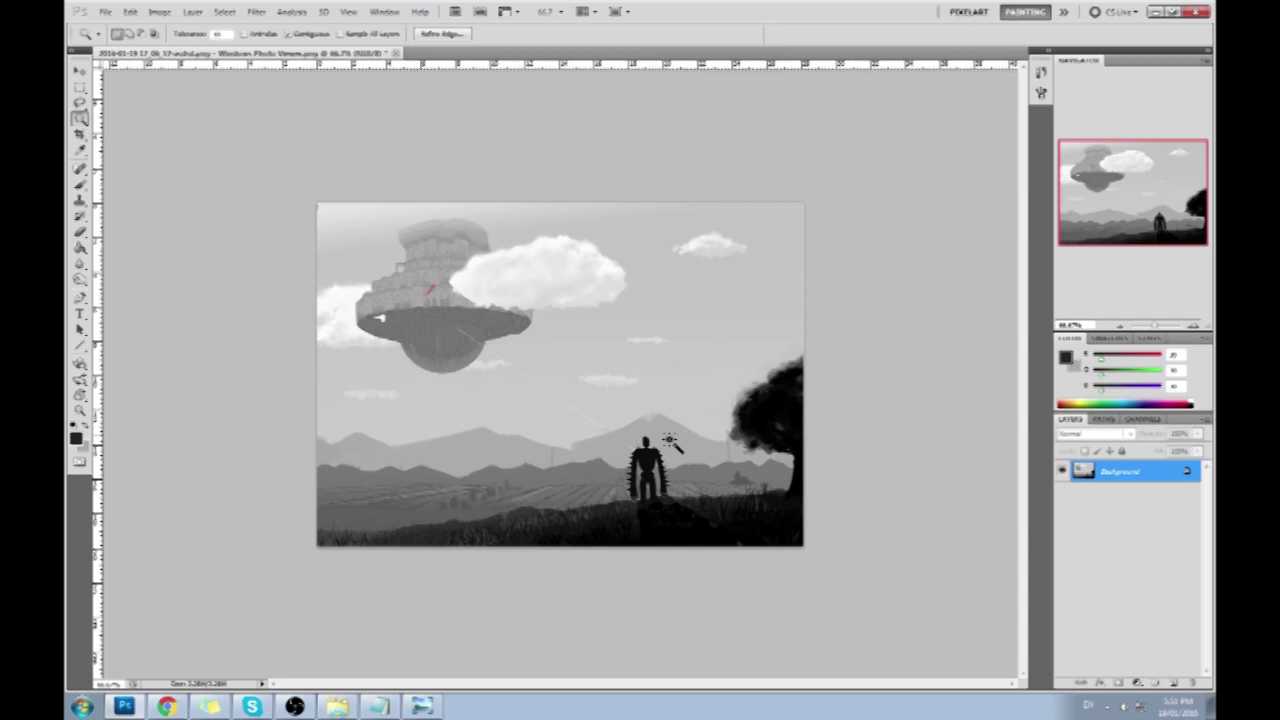
key("m")
right_click(668, 400)
left_click(716, 409)
- Compare an early history state of the landscape with the current version and return to the latest state
left_click(1040, 92)
scroll(960, 200, "up", 10)
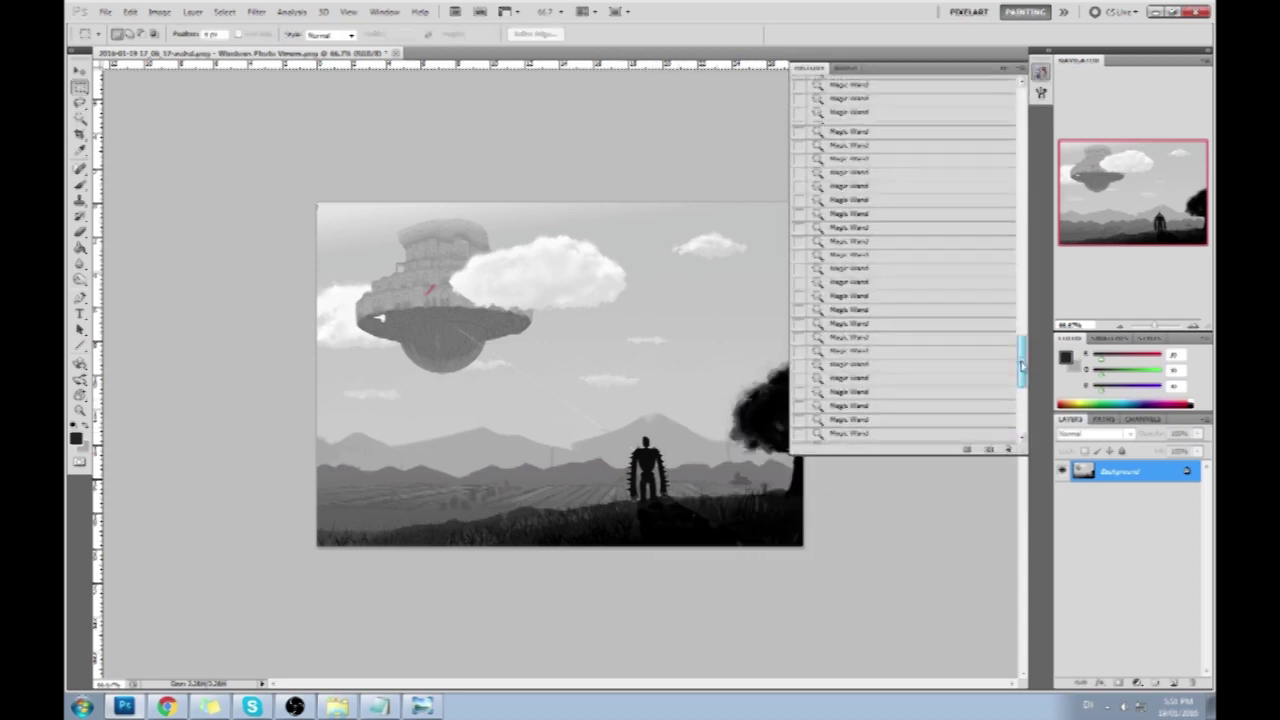
left_click(981, 90)
left_click_drag(1015, 121, 1018, 428)
left_click(881, 438)
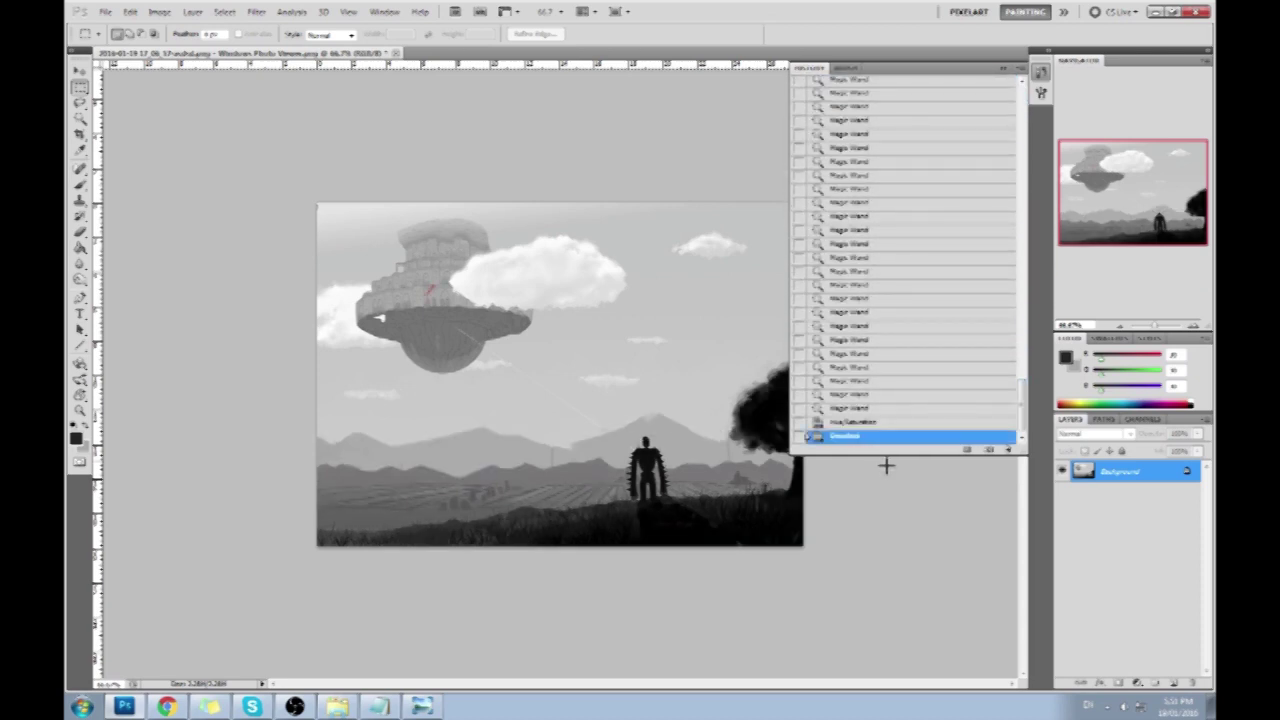
left_click(1005, 68)
- Add a new layer and extend the large cloud beside the floating city toward the tree with sampled cloud tones
key("b")
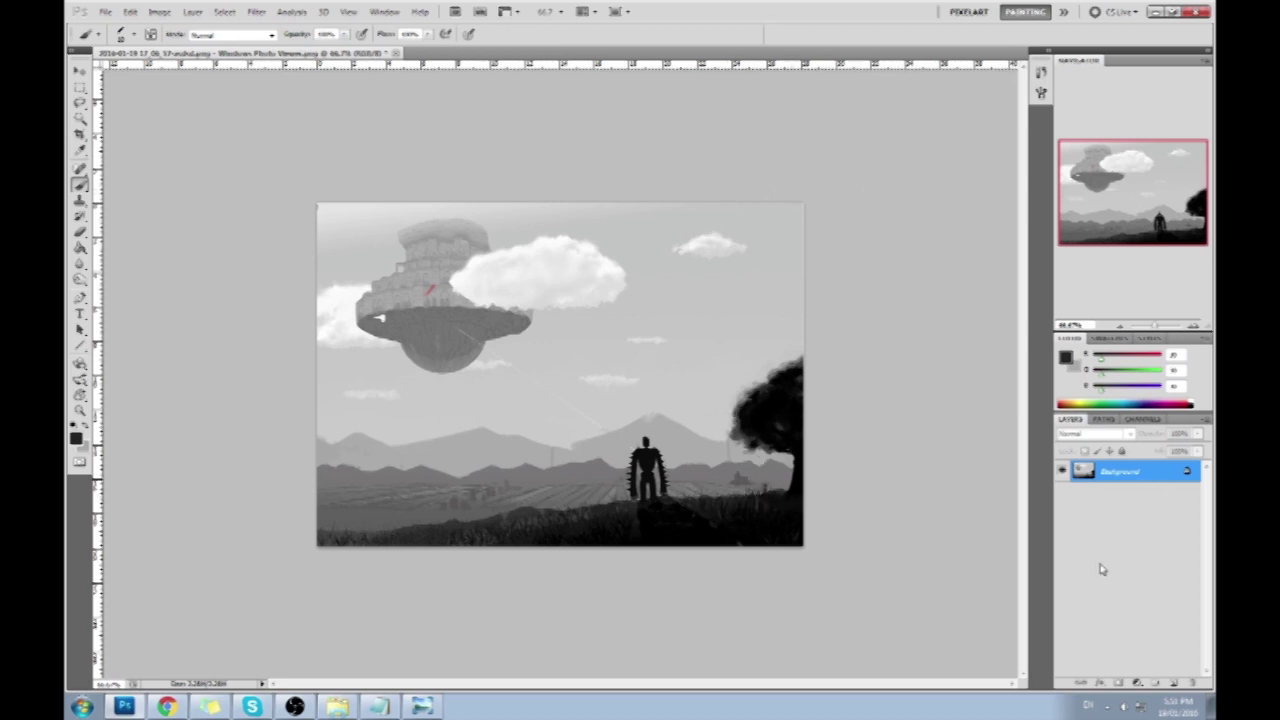
left_click(1175, 685)
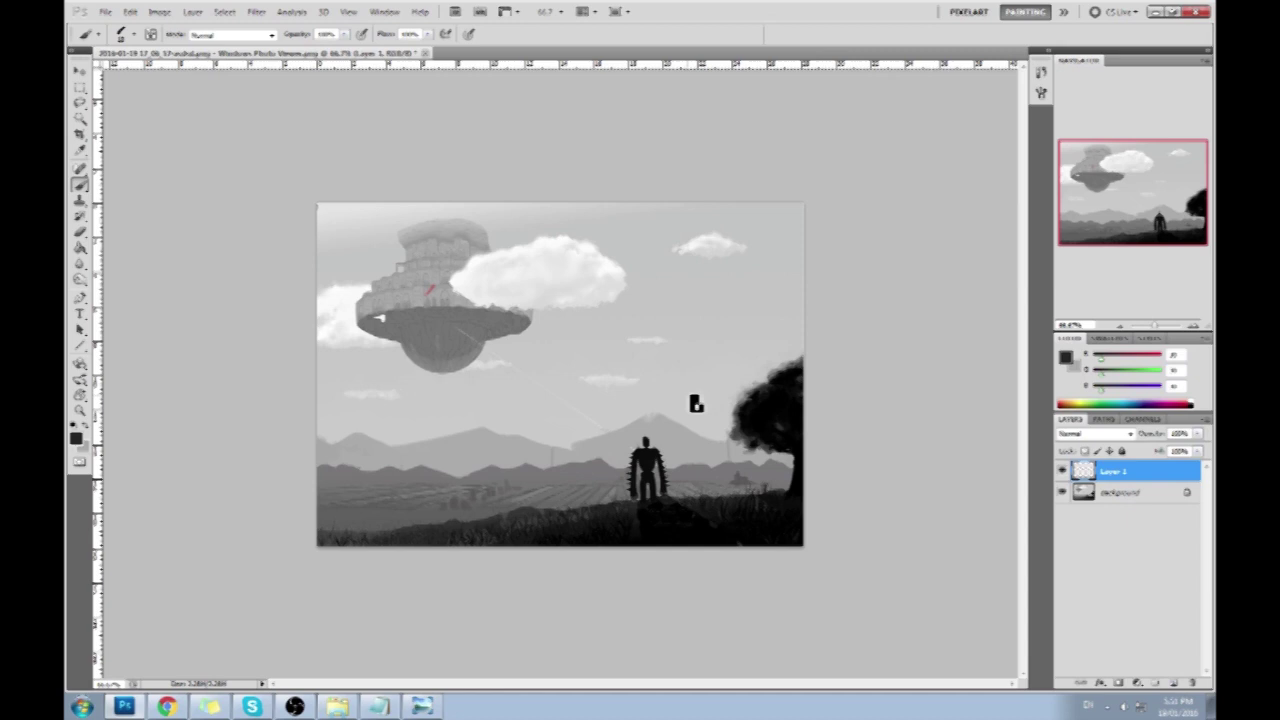
left_click(596, 269, "alt")
mouse_move(596, 269)
left_mouse_down()
mouse_move(657, 273)
mouse_move(596, 259)
mouse_move(648, 266)
mouse_move(582, 286)
mouse_move(613, 293)
mouse_move(661, 276)
mouse_move(696, 295)
mouse_move(680, 272)
mouse_move(715, 284)
left_mouse_up()
left_click(538, 248, "alt")
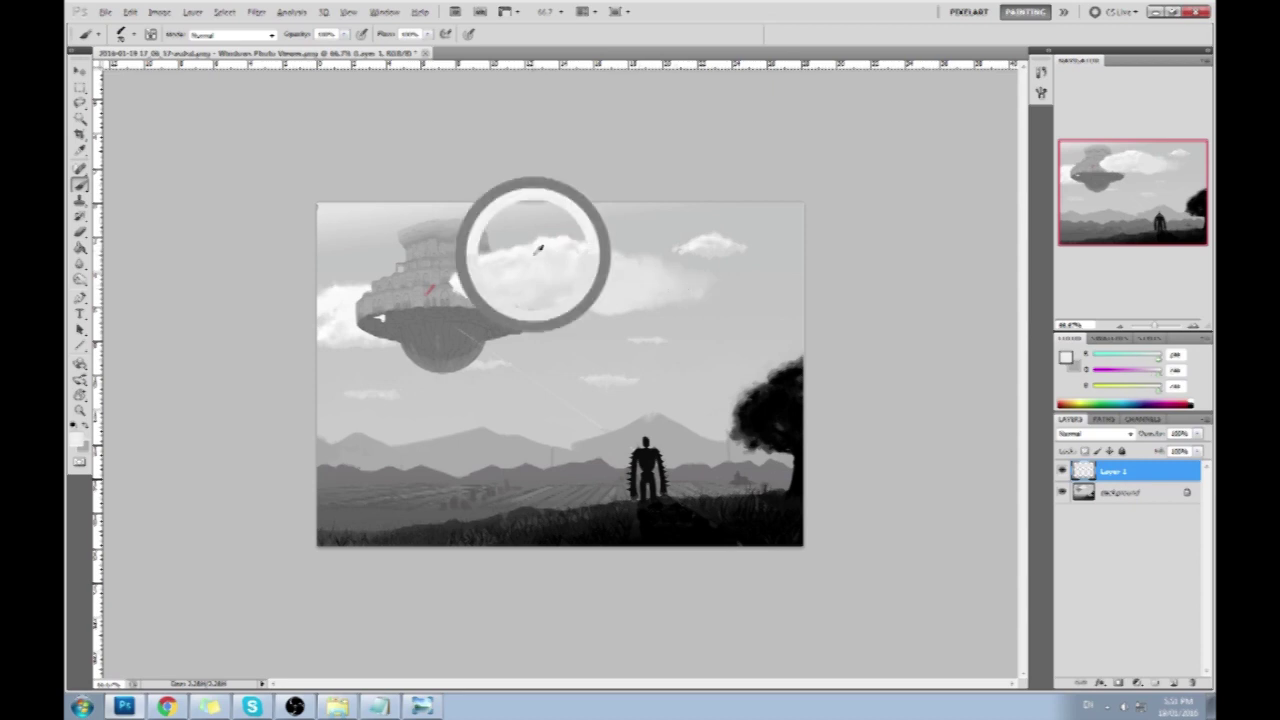
- Brush soft, low-opacity haze in sampled light sky grey across the upper sky and over the floating city
right_click(430, 260)
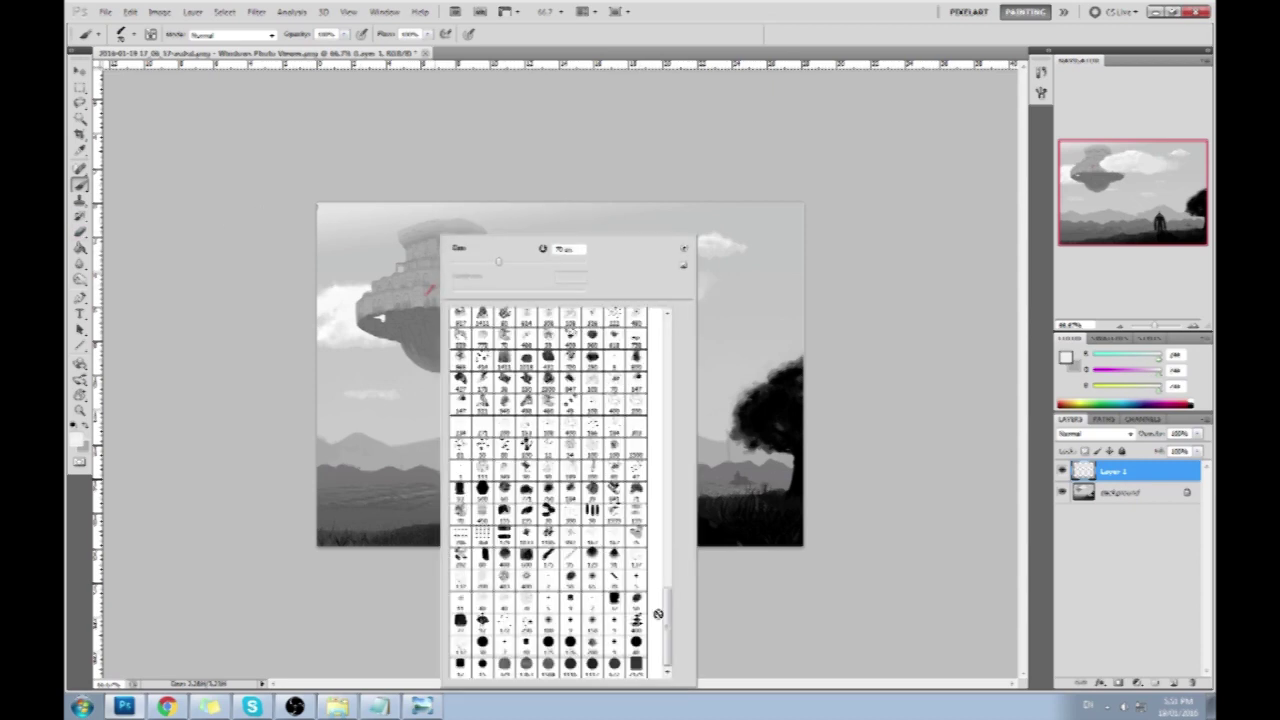
double_click(592, 582)
left_click(370, 243, "alt")
mouse_move(372, 228)
left_mouse_down()
mouse_move(287, 216)
mouse_move(412, 188)
mouse_move(419, 199)
mouse_move(382, 225)
mouse_move(440, 204)
mouse_move(512, 227)
mouse_move(604, 203)
left_mouse_up()
left_click(344, 35)
left_click_drag(340, 48, 290, 50)
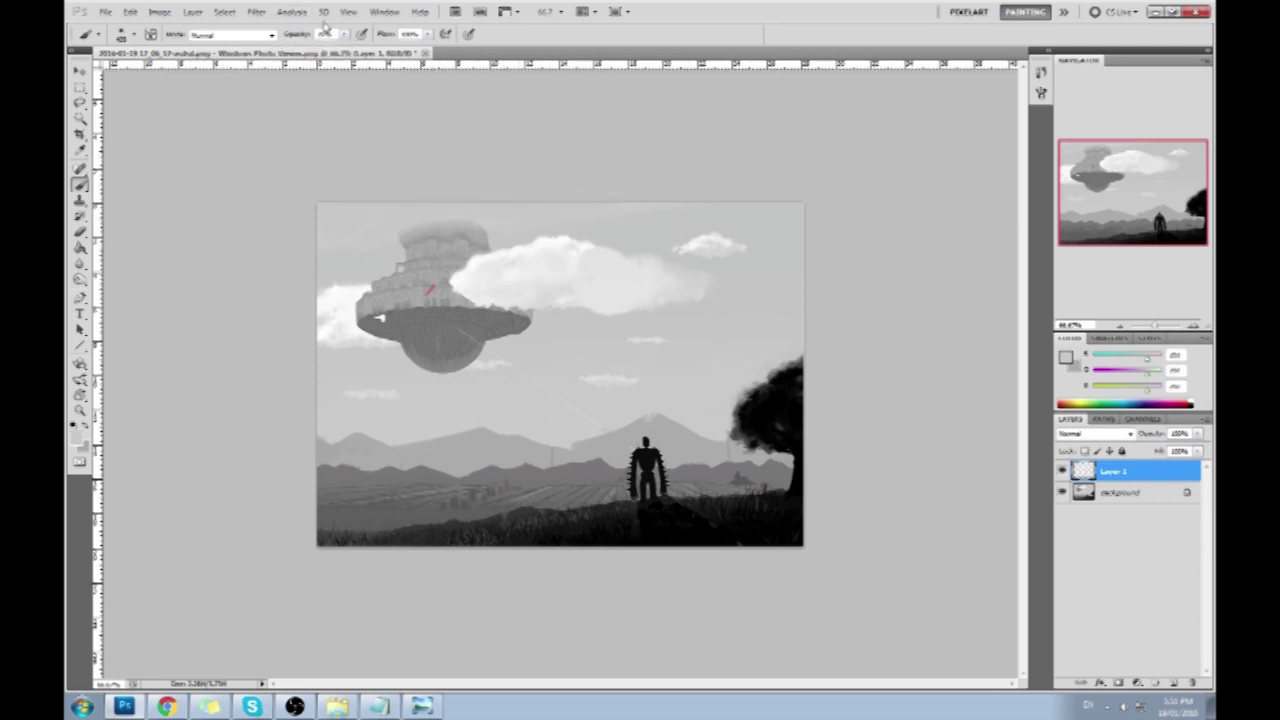
left_click(395, 158)
mouse_move(420, 312)
left_mouse_down()
mouse_move(398, 316)
mouse_move(440, 330)
left_mouse_up()
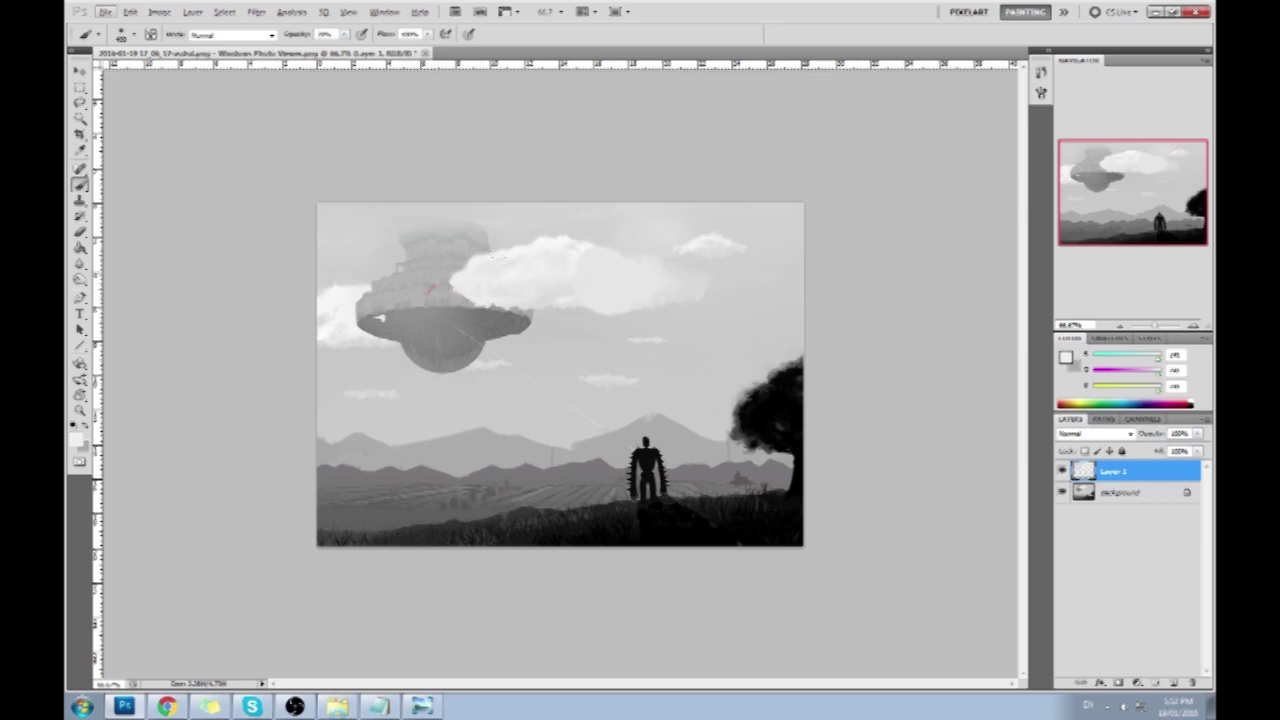
- Switch back to the slanted hard-edged brush tip and add another new layer above the haze
key("m")
right_click(564, 298)
left_click(724, 392)
key("b")
right_click(583, 236)
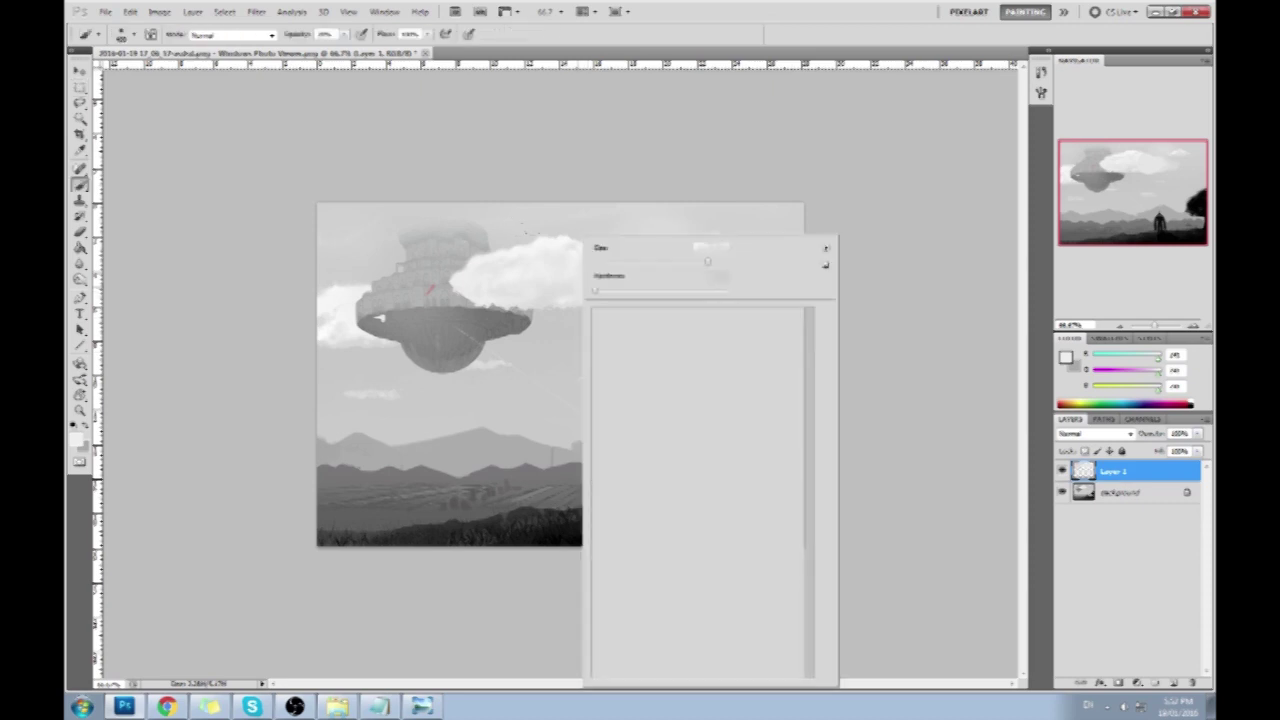
left_click(692, 557)
left_click(928, 405)
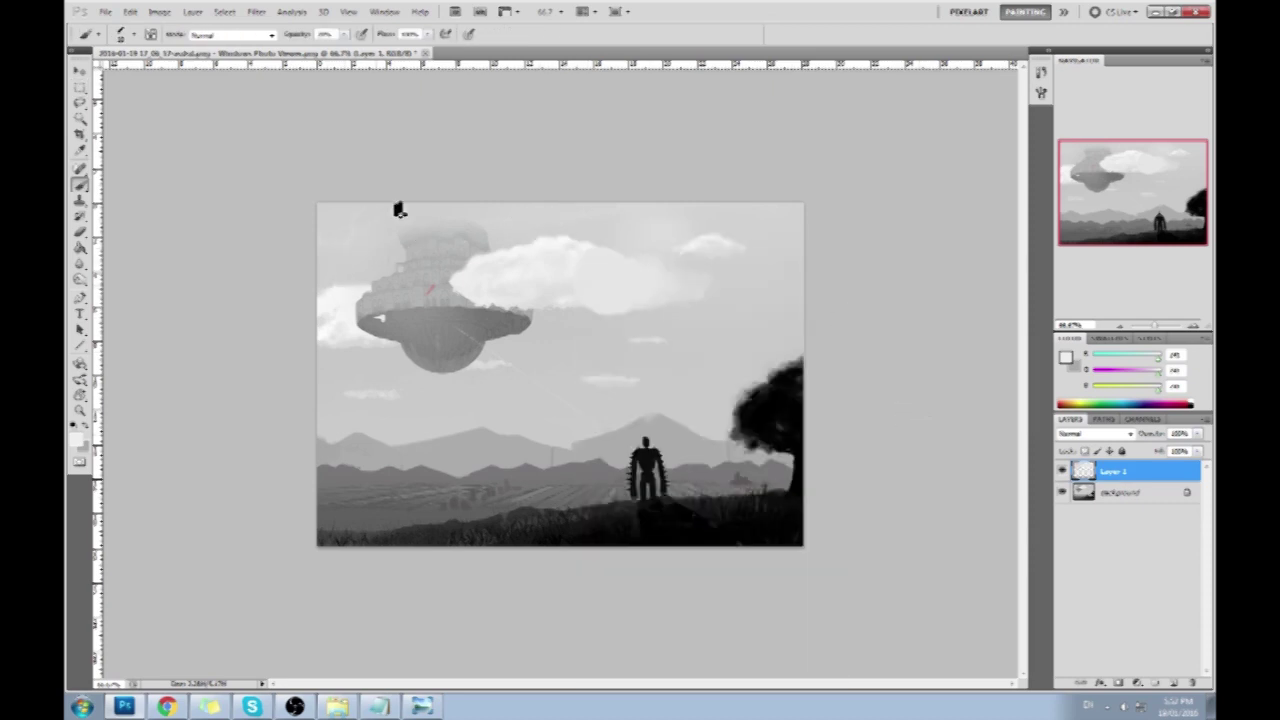
left_click(1174, 684)
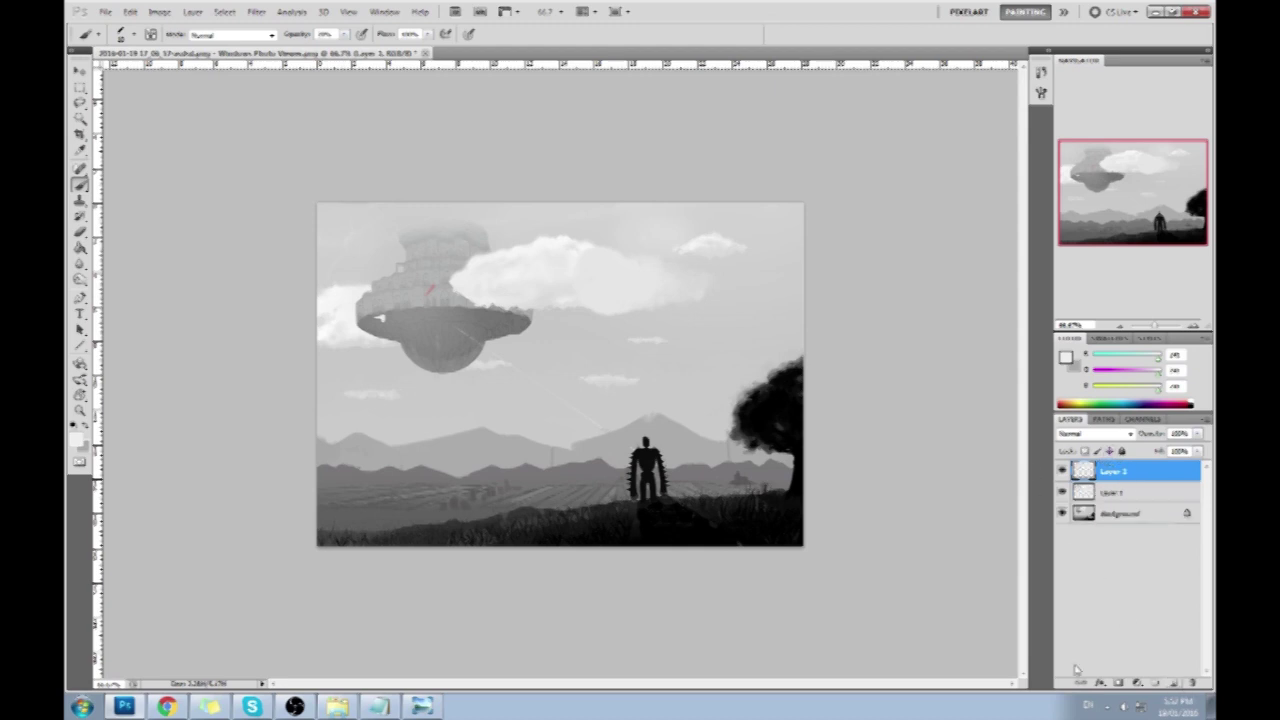
- Raise the brush opacity and sketch light, curving cloud outlines across the upper sky and over the city's top
left_click(343, 34)
left_click(357, 50)
left_click(226, 152)
mouse_move(341, 285)
left_mouse_down()
mouse_move(374, 261)
mouse_move(380, 206)
left_mouse_up()
left_click_drag(514, 204, 535, 226)
mouse_move(610, 250)
left_mouse_down()
mouse_move(672, 234)
mouse_move(694, 203)
left_mouse_up()
mouse_move(690, 286)
left_mouse_down()
mouse_move(778, 282)
mouse_move(836, 254)
left_mouse_up()
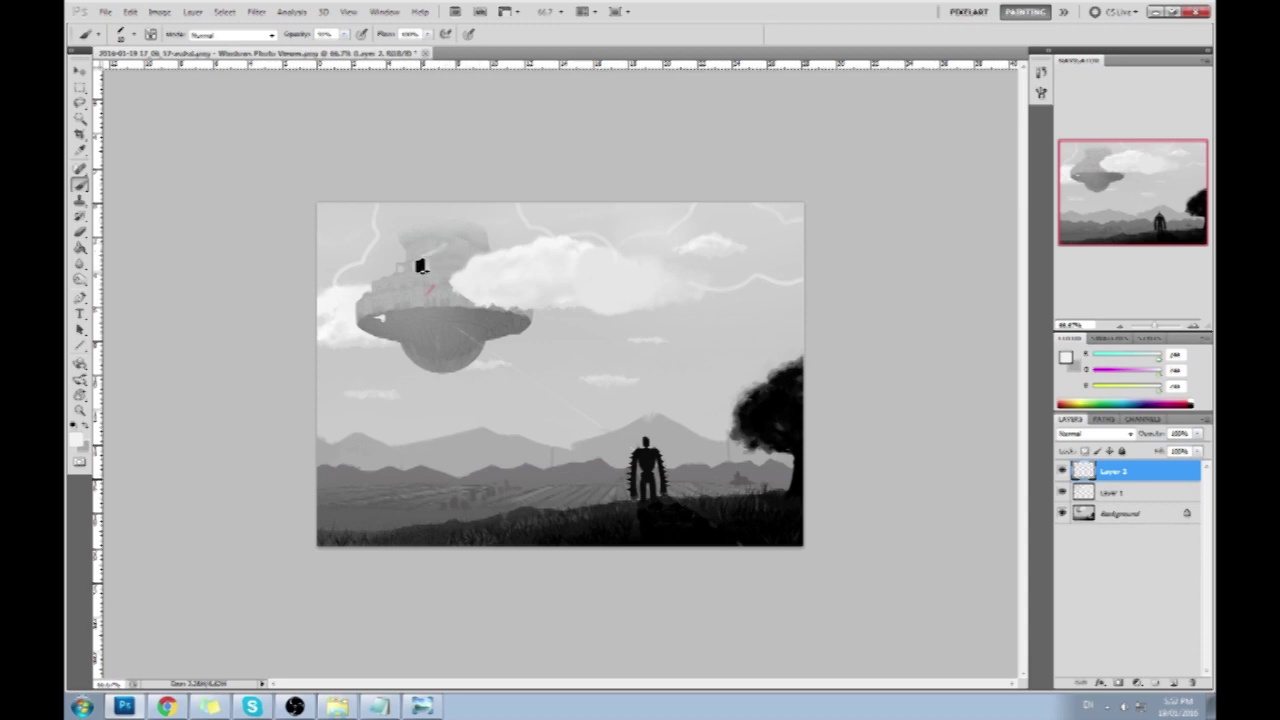
mouse_move(420, 265)
left_mouse_down()
mouse_move(383, 265)
mouse_move(316, 241)
mouse_move(462, 235)
mouse_move(457, 257)
mouse_move(331, 267)
left_mouse_up()
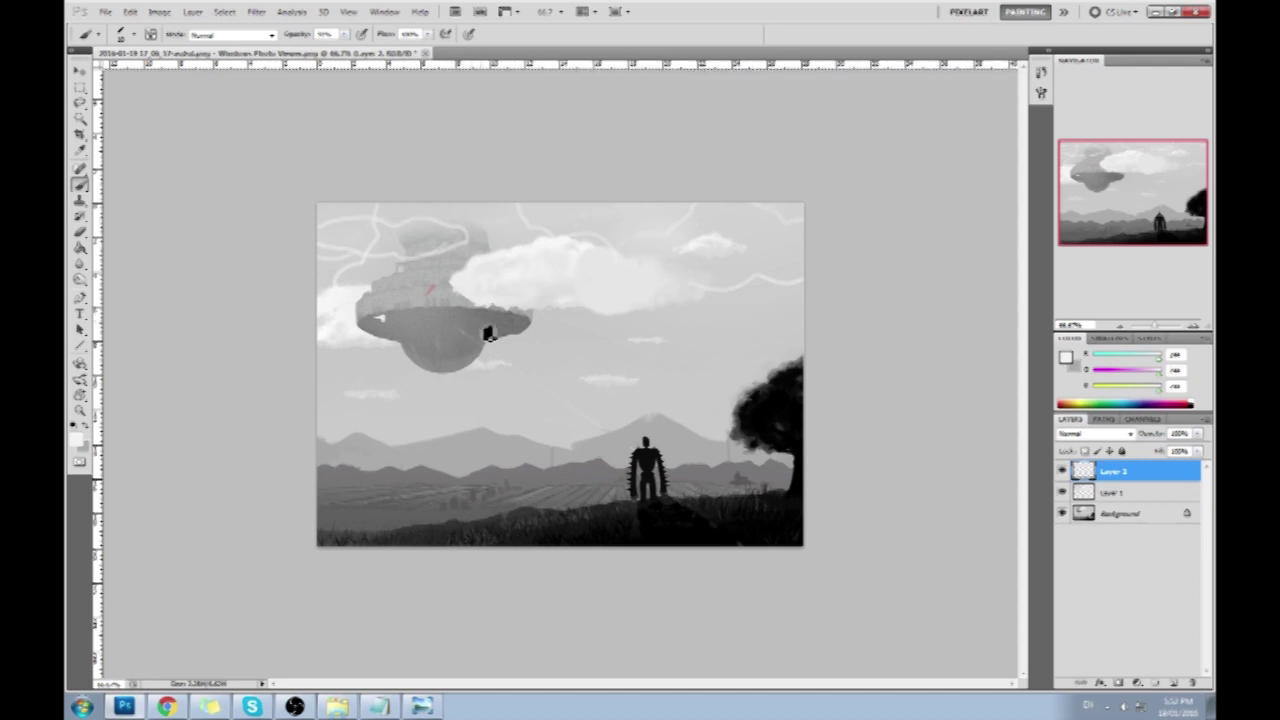
- Flatten the haze and cloud-outline layers into the background and clear the Magic Wand selection
left_click(81, 119)
left_click(471, 368)
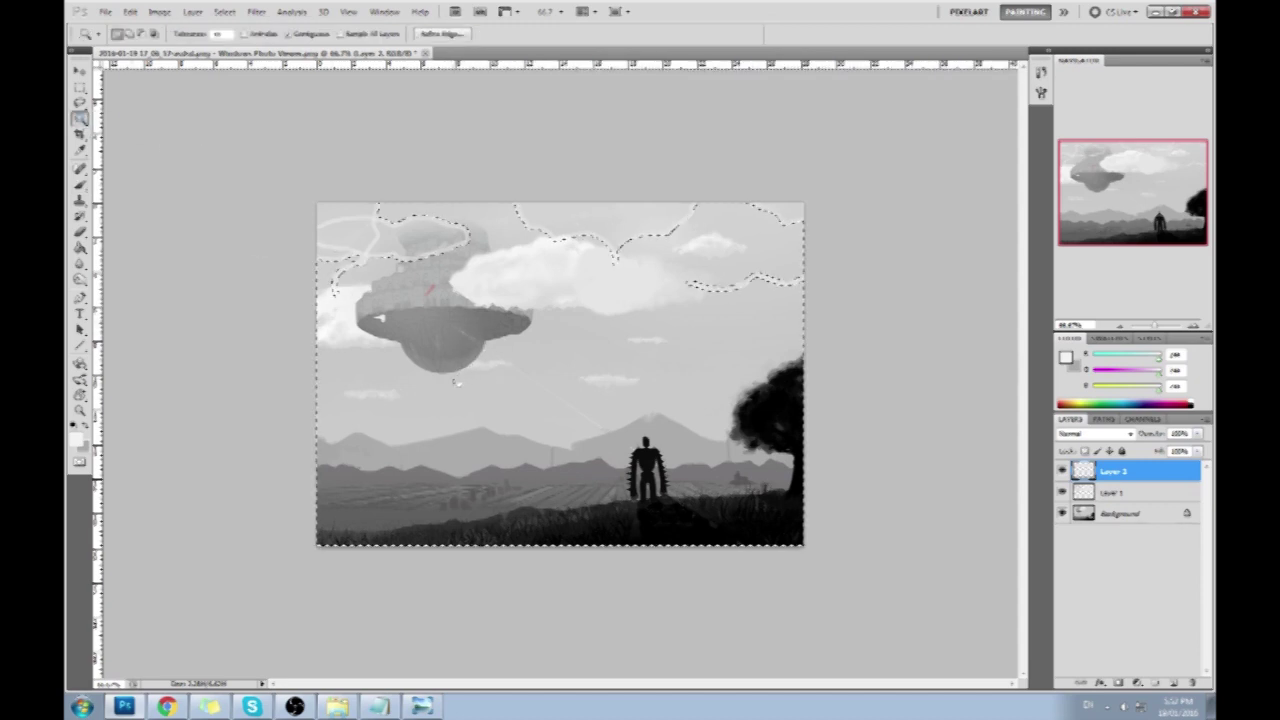
right_click(1118, 512)
left_click(1112, 611)
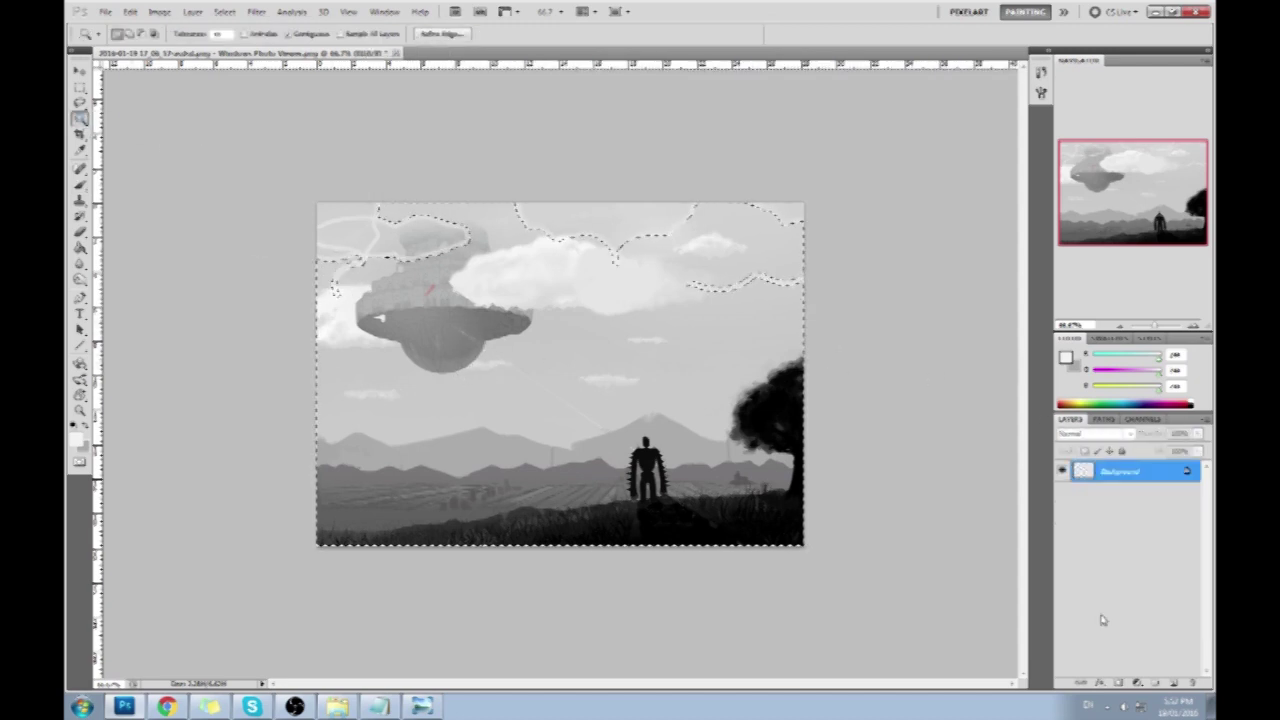
key("ctrl+d")
- Try selecting the floating city's underside and burning its shadows, and undo the burn stroke
mouse_move(484, 345)
left_mouse_down()
mouse_move(420, 340)
mouse_move(451, 366)
mouse_move(496, 347)
left_mouse_up()
left_click(500, 328)
key("ctrl+d")
left_click_drag(80, 279, 130, 297)
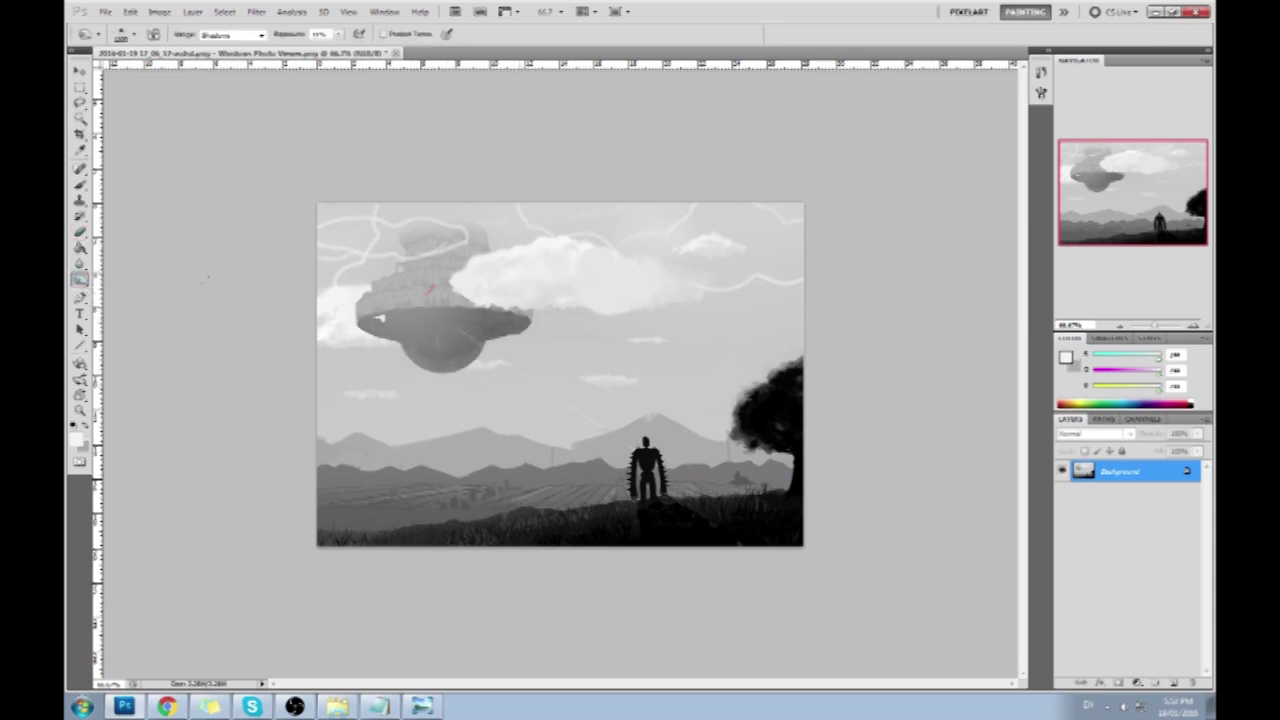
key("ctrl+z")
- Sample the greys of the floating city's underside and shade it with a soft, semi-transparent brush
key("b")
left_click(461, 330, "alt")
right_click(470, 333)
left_click(652, 582)
left_click(898, 442)
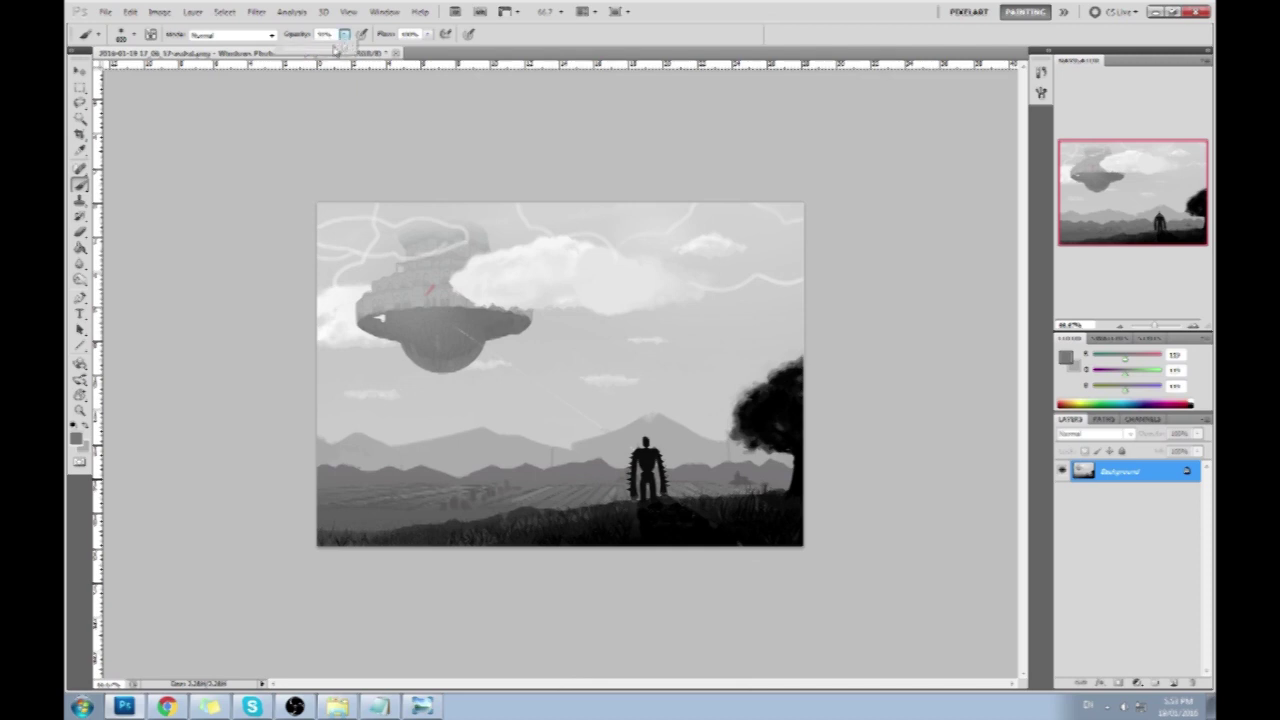
left_click(455, 356, "alt")
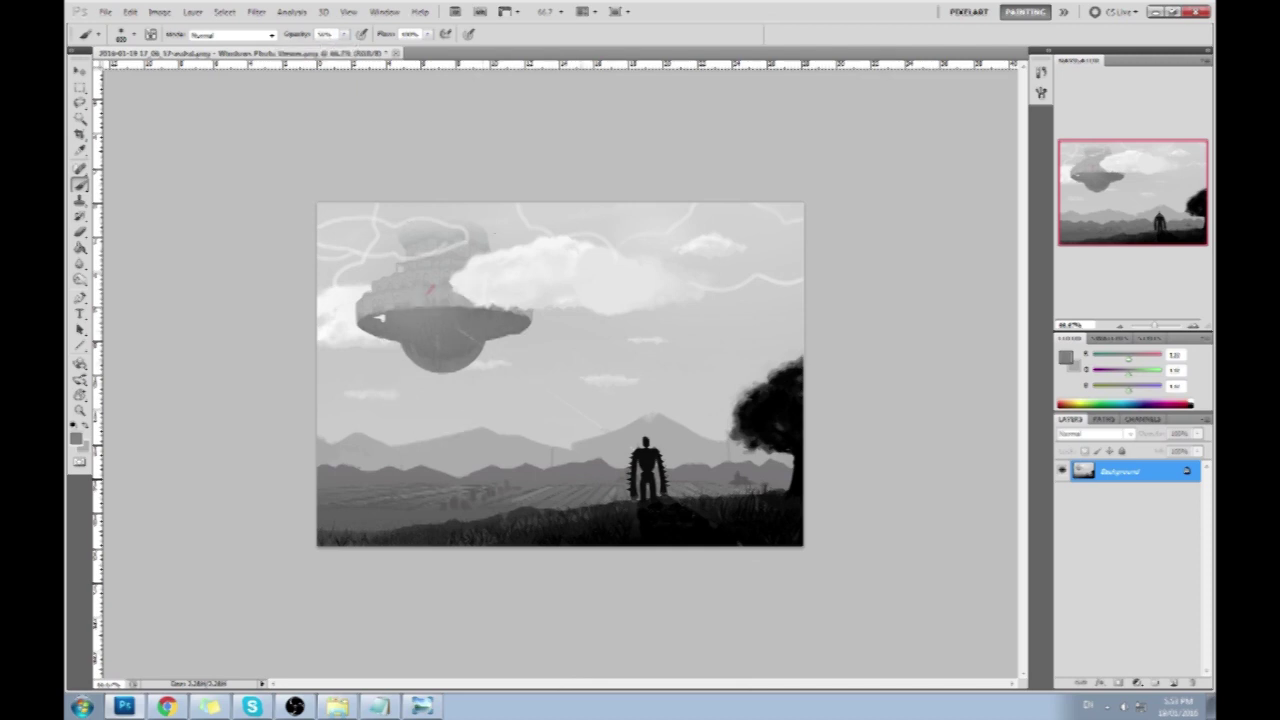
- Switch to the Lasso tool and convert the locked background into an editable layer
key("l")
right_click(657, 300)
left_click(871, 314)
double_click(1146, 480)
left_click(765, 228)
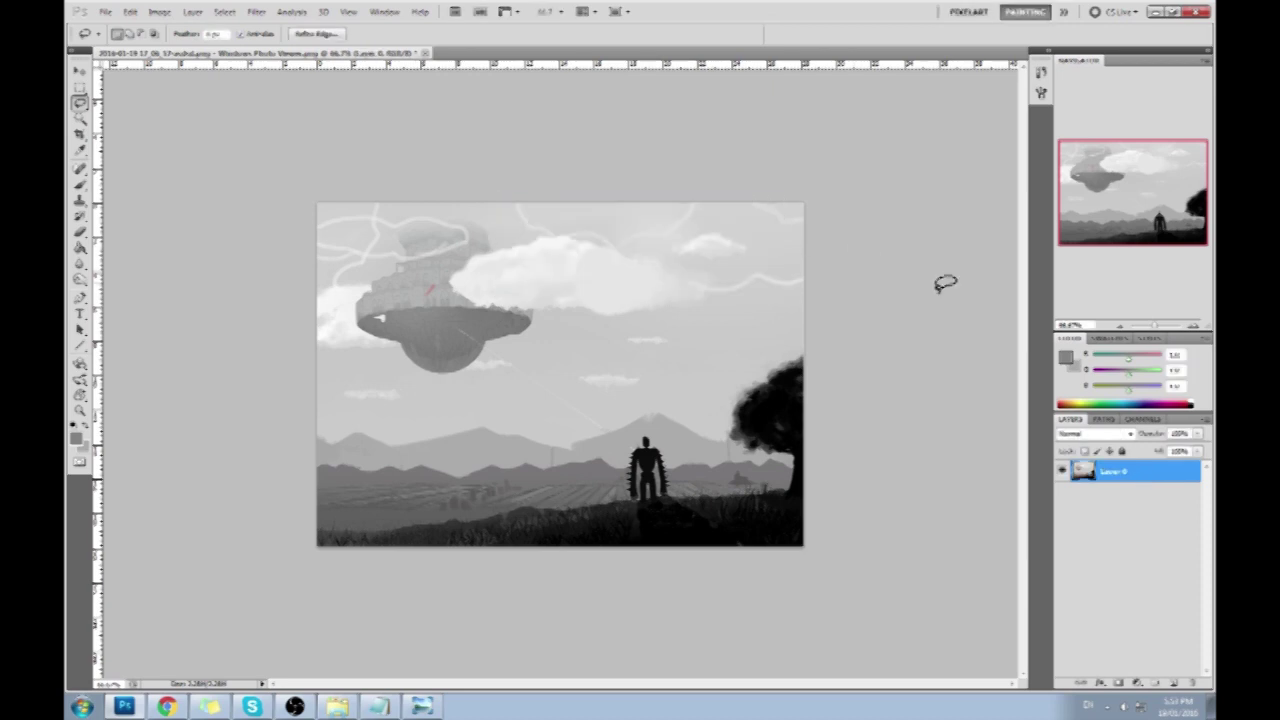
- Add a new layer beneath the landscape painting and fill it with the light background grey
left_click(1170, 683)
left_click_drag(1152, 474, 1148, 503)
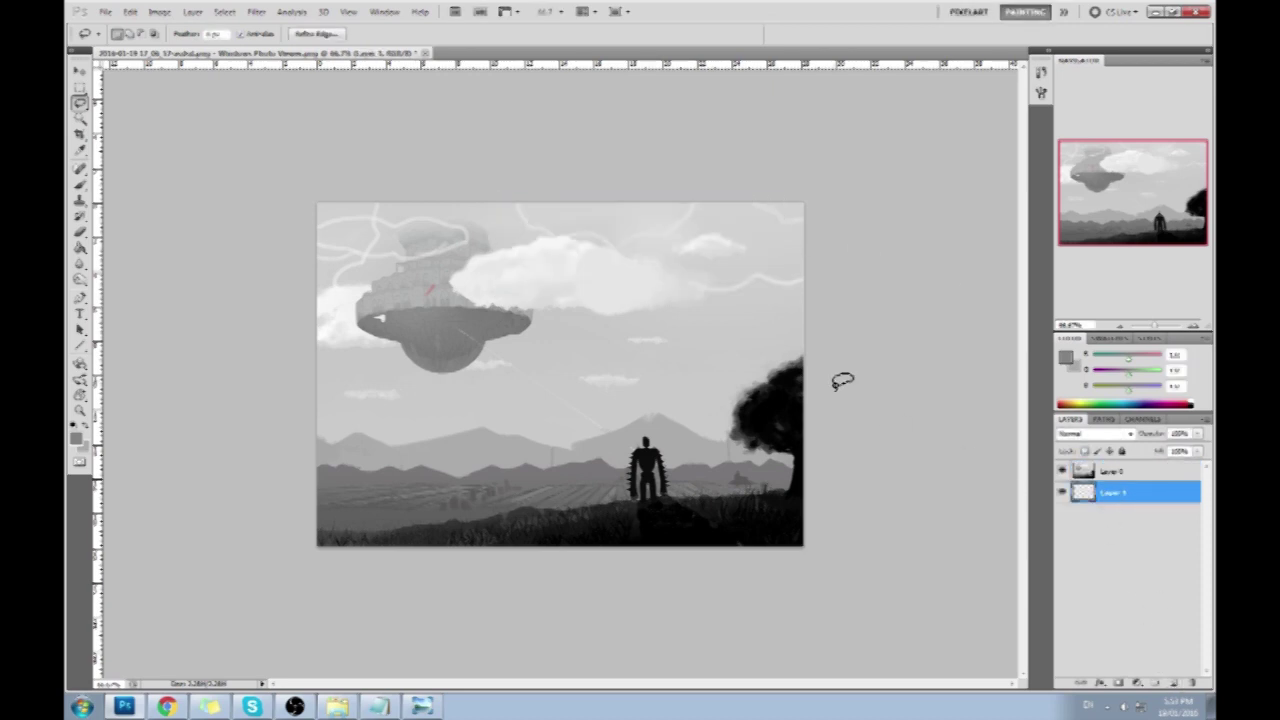
key("g")
key("x")
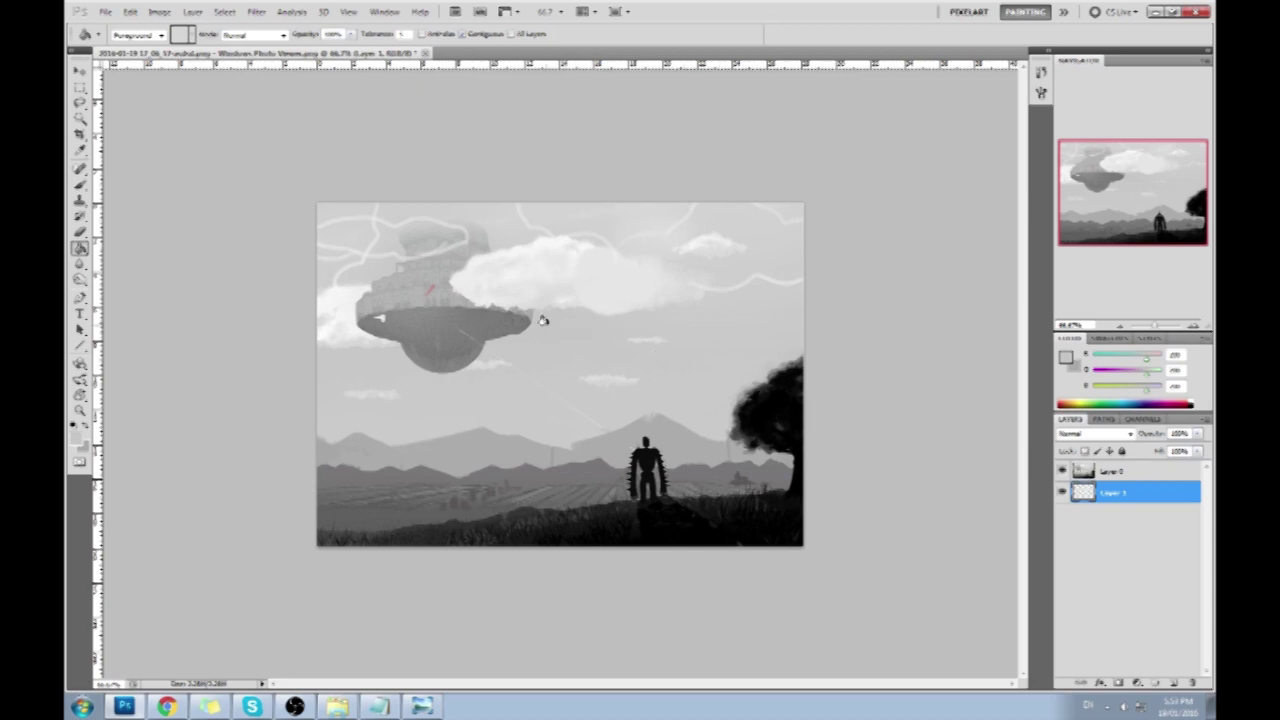
key("m")
right_click(591, 323)
left_click(618, 333)
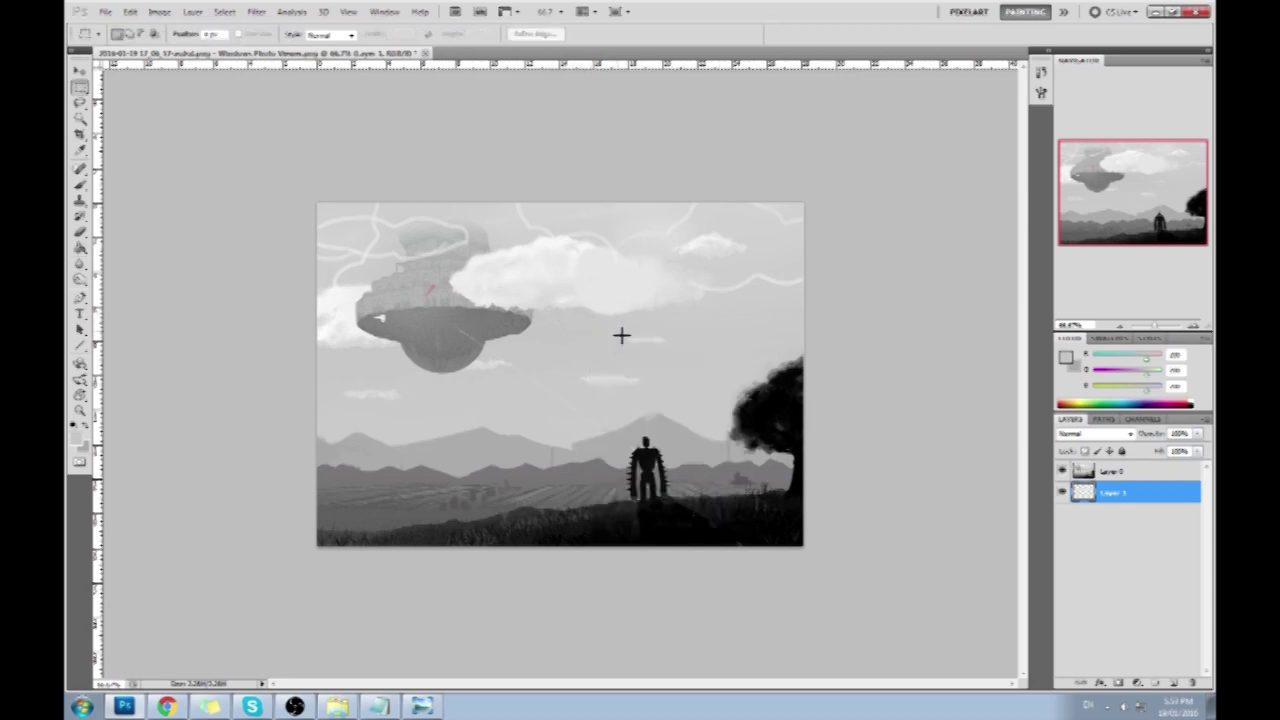
key("g")
left_click(601, 345)
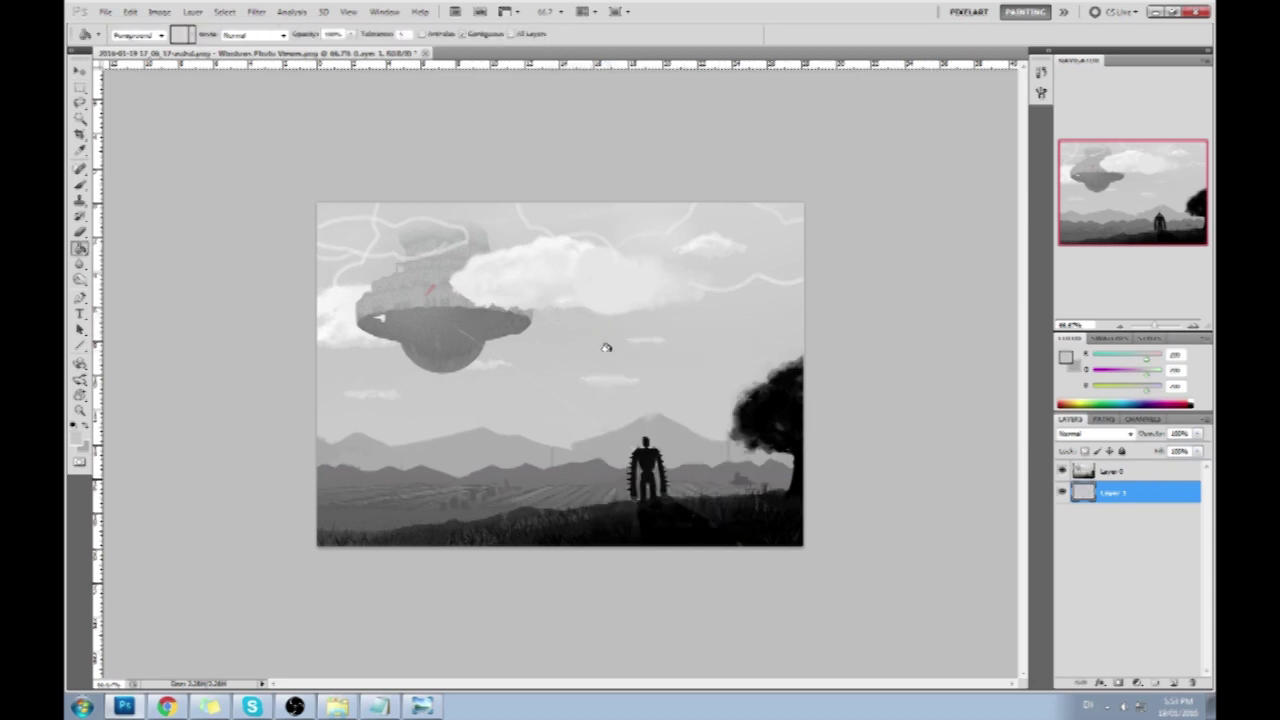
- Try a smaller floating city by lassoing it with its clouds, shrinking it higher in the sky and clearing the selection
left_click(1098, 478)
key("l")
mouse_move(820, 316)
left_mouse_down()
mouse_move(545, 368)
mouse_move(520, 91)
left_mouse_up()
key("v")
left_click_drag(804, 398, 563, 281)
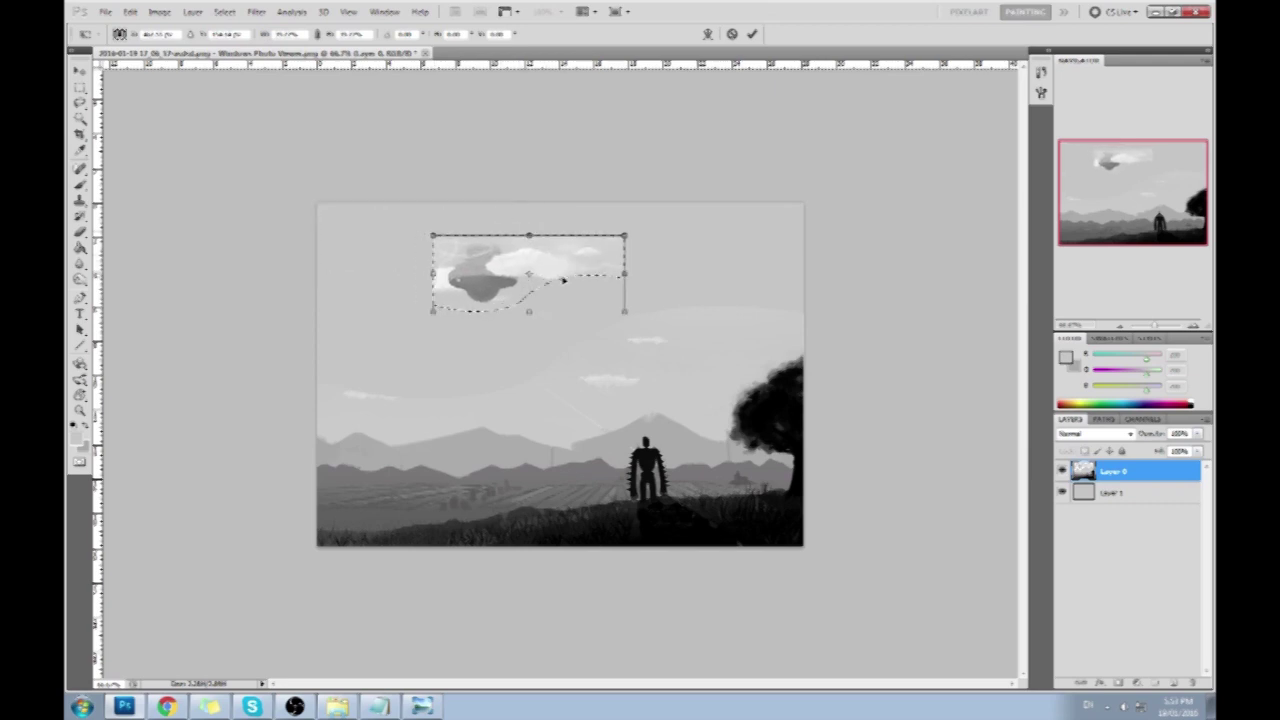
left_click(752, 34)
key("m")
right_click(545, 311)
left_click(571, 319)
key("b")
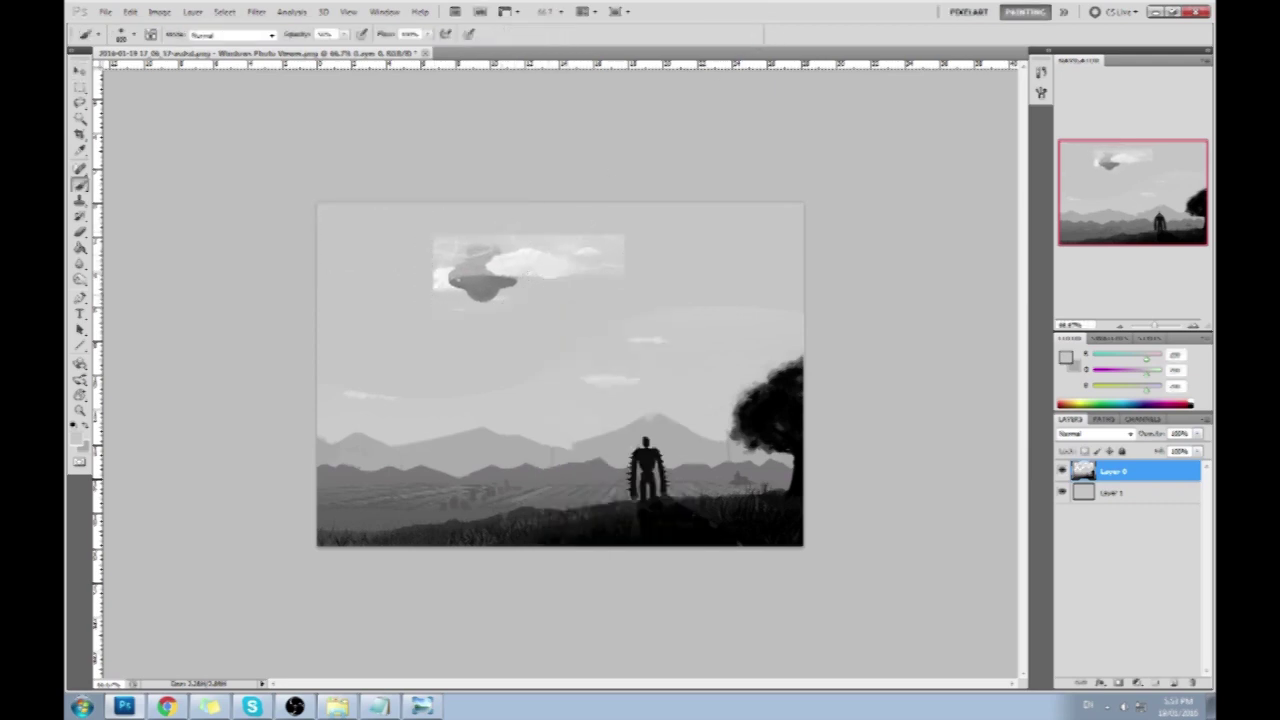
- Try hazing the shrunken floating city with light grey at different brush opacities, undoing each stroke
mouse_move(514, 290)
left_mouse_down()
mouse_move(470, 290)
mouse_move(440, 266)
left_mouse_up()
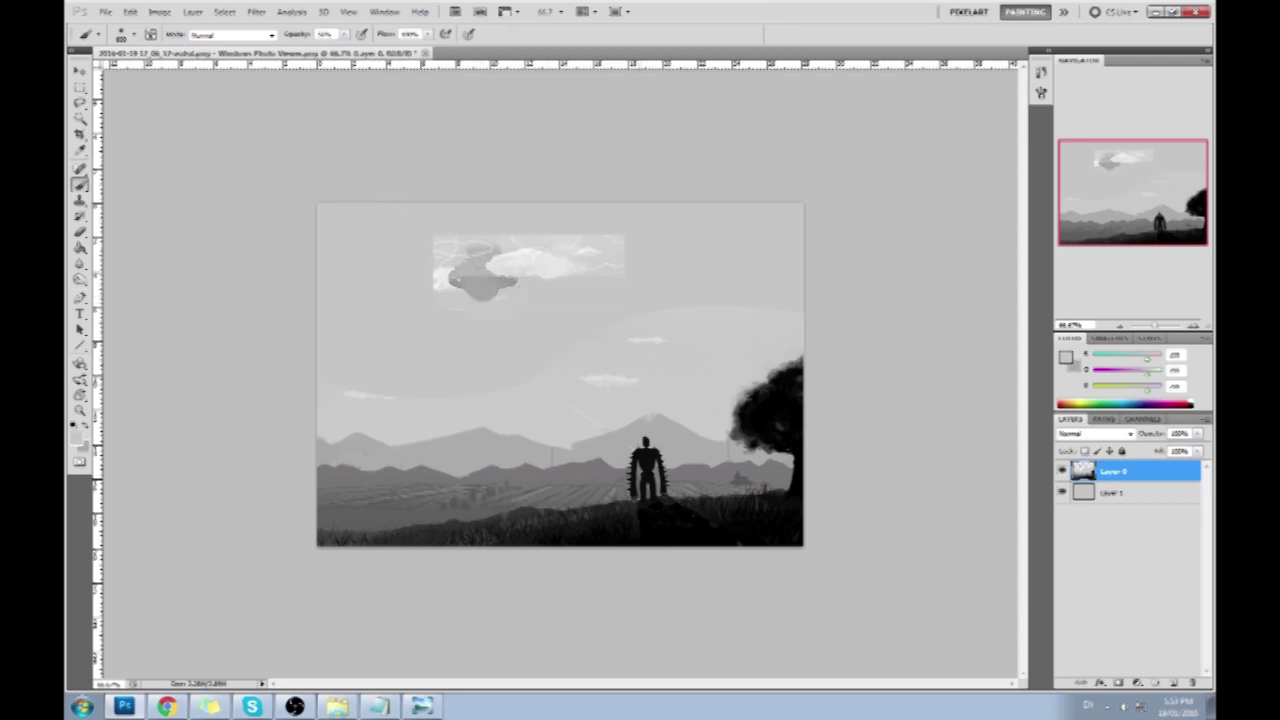
key("ctrl+z")
left_click(344, 34)
left_click_drag(343, 49, 355, 49)
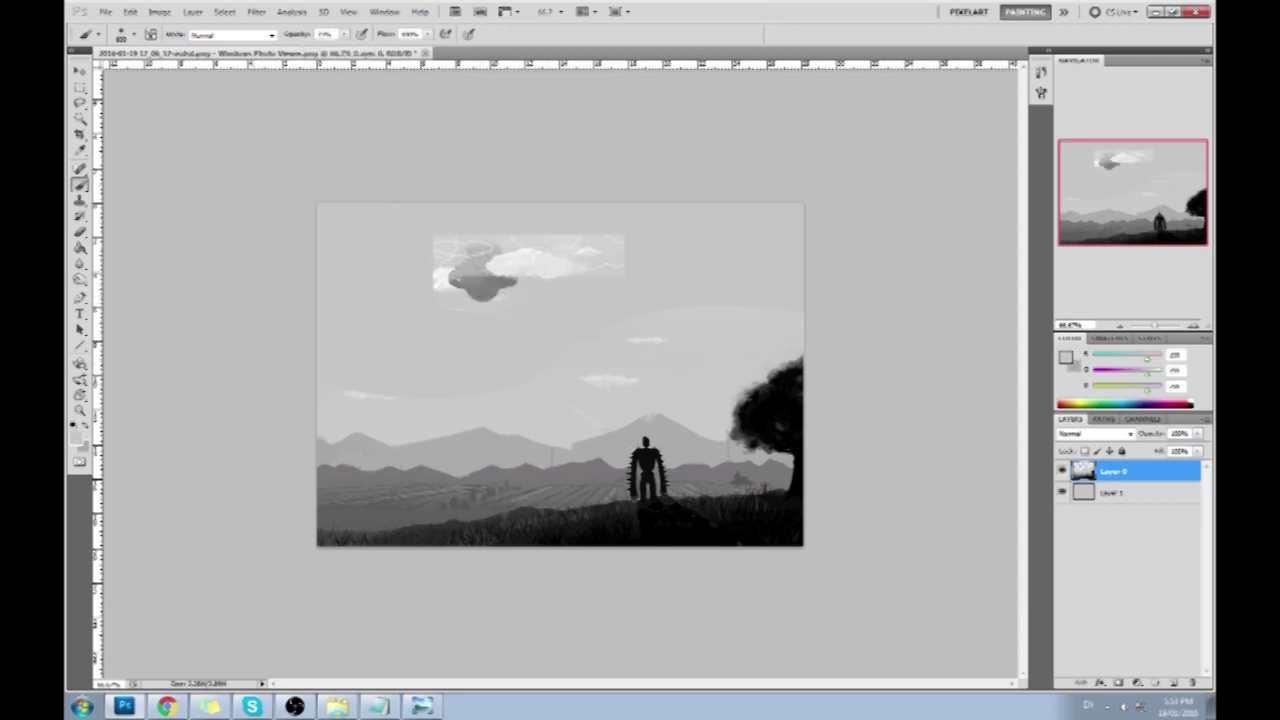
left_click_drag(509, 282, 455, 281)
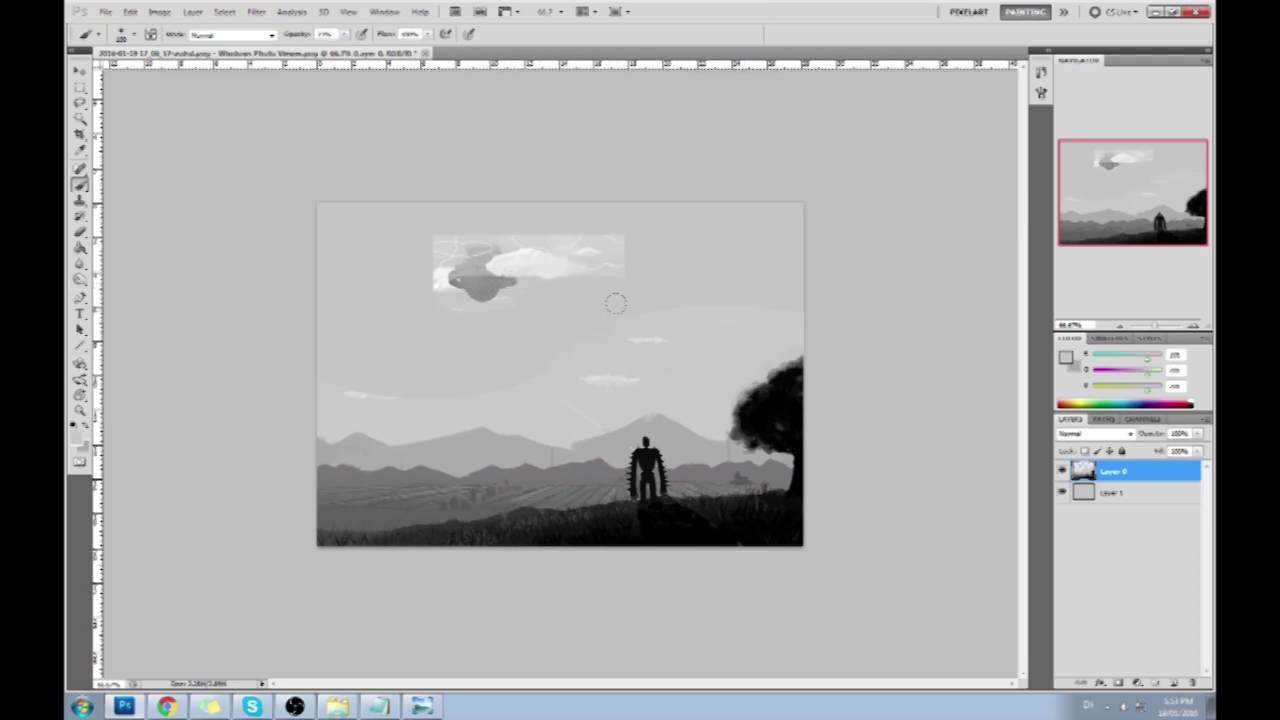
key("ctrl+z")
- Try fading the shrunken city and its hard edges into the sky with a semi-transparent eraser
key("e")
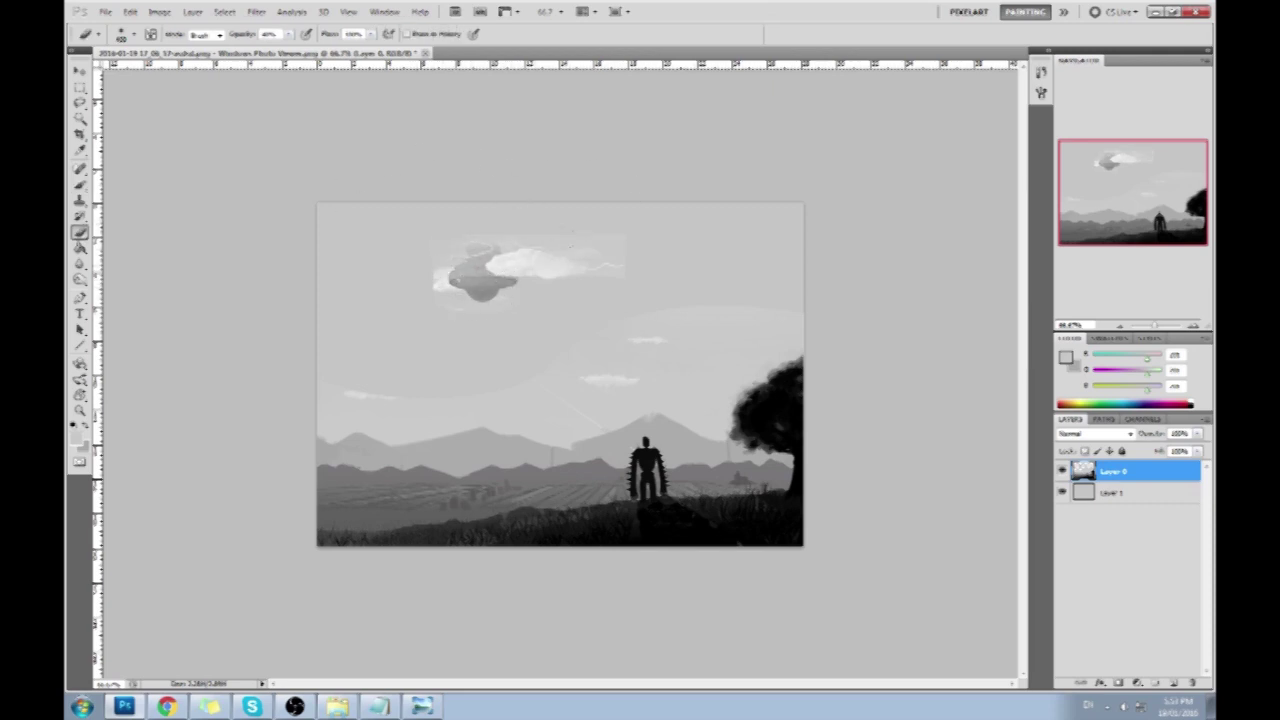
mouse_move(512, 290)
left_mouse_down()
mouse_move(456, 289)
mouse_move(506, 292)
left_mouse_up()
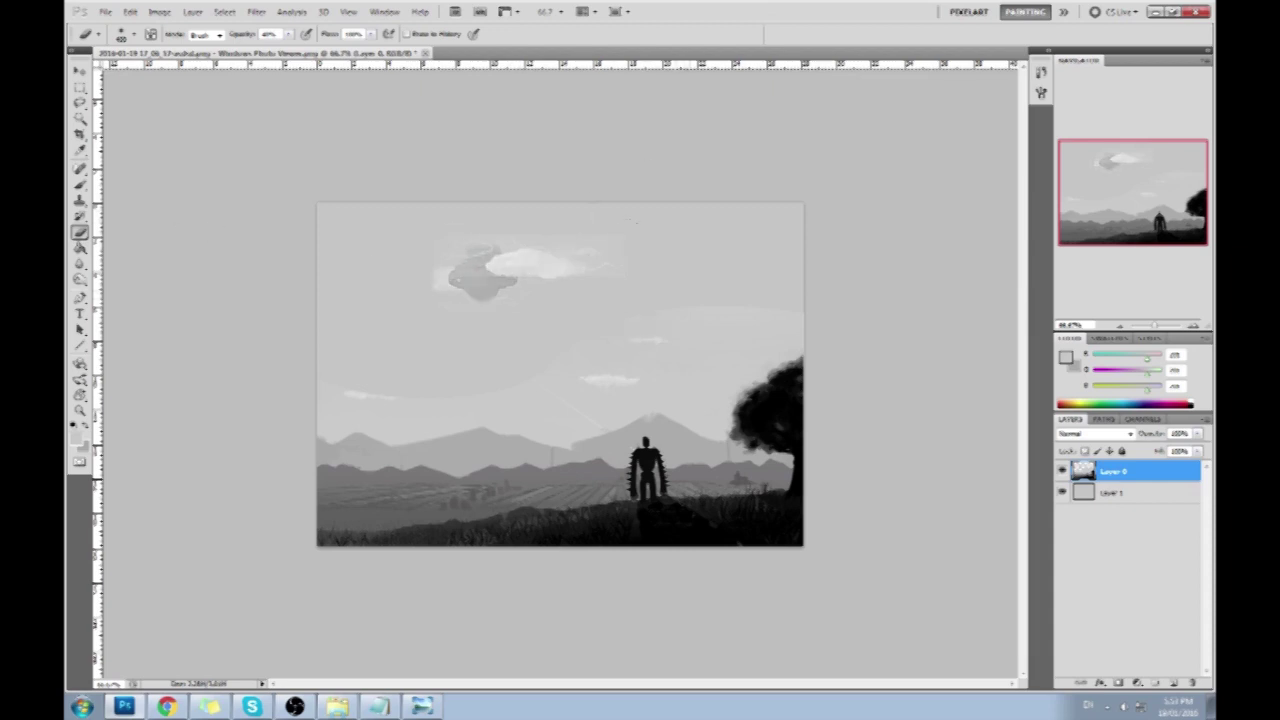
key("b")
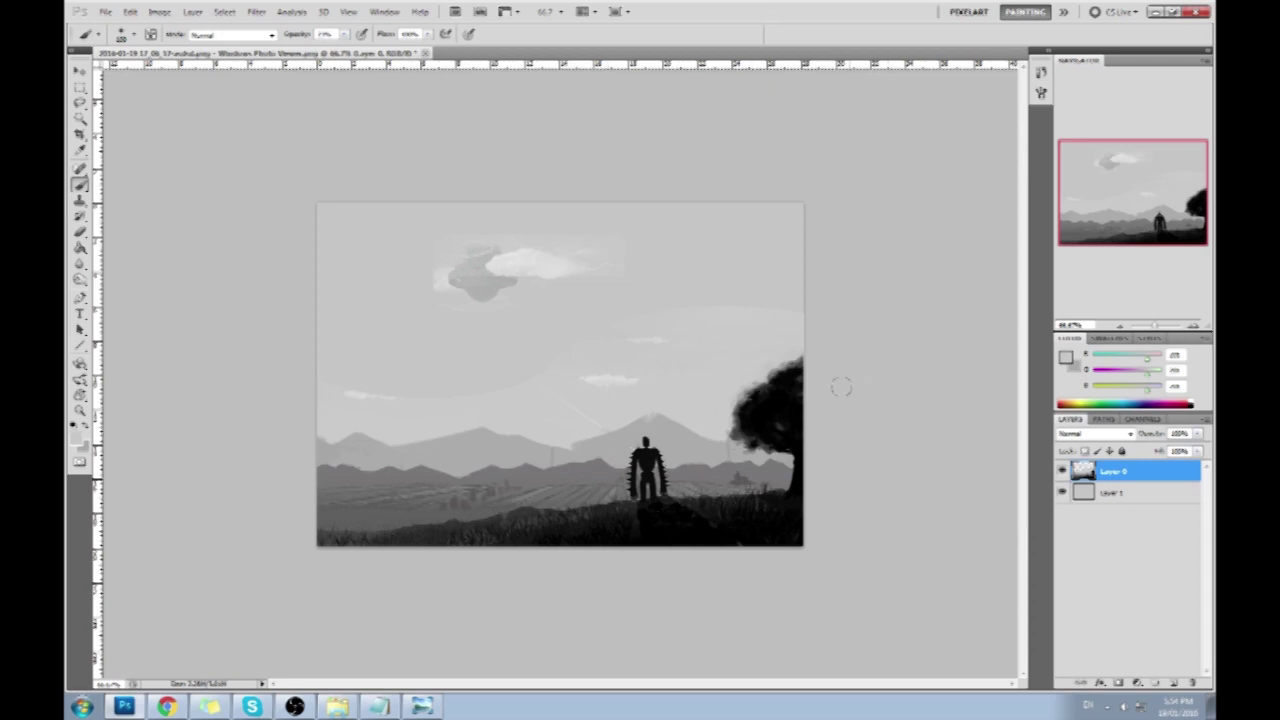
- Undo the erasing and the shrinking of the floating city to restore its original size
key("ctrl+alt+z")
key("ctrl+alt+z")
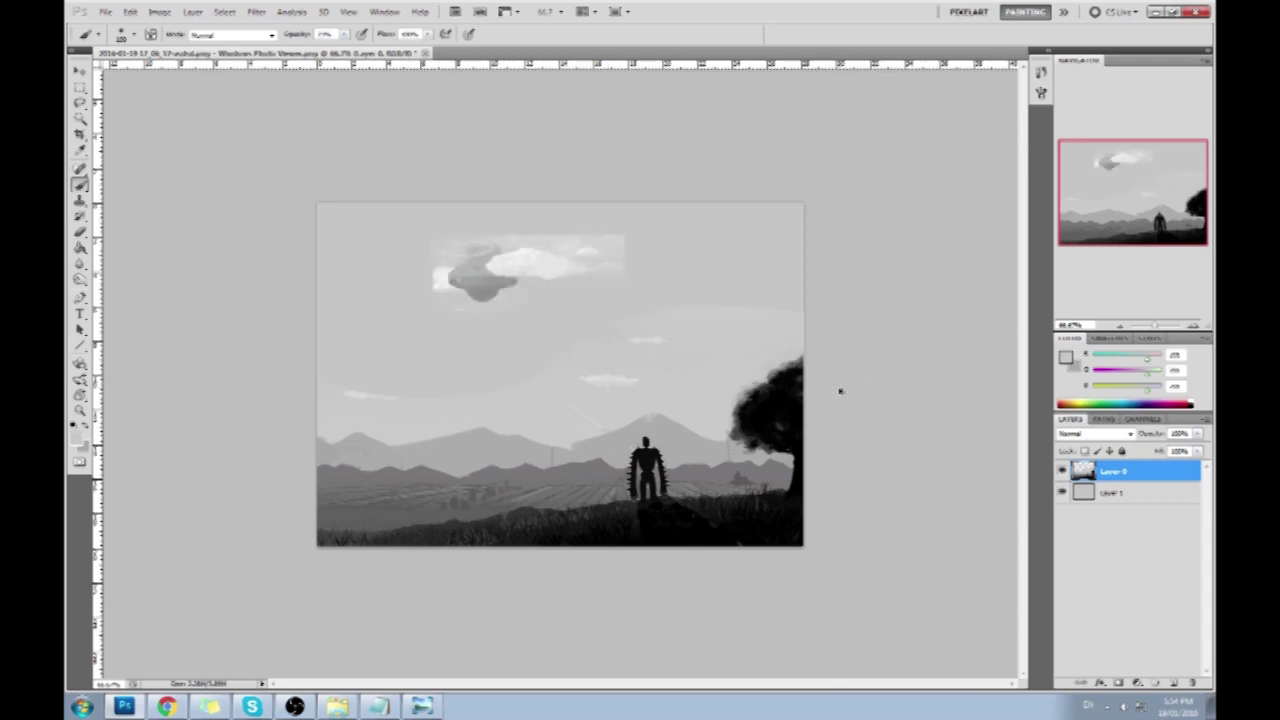
key("ctrl+alt+z")
key("ctrl+alt+z")
key("ctrl+alt+z")
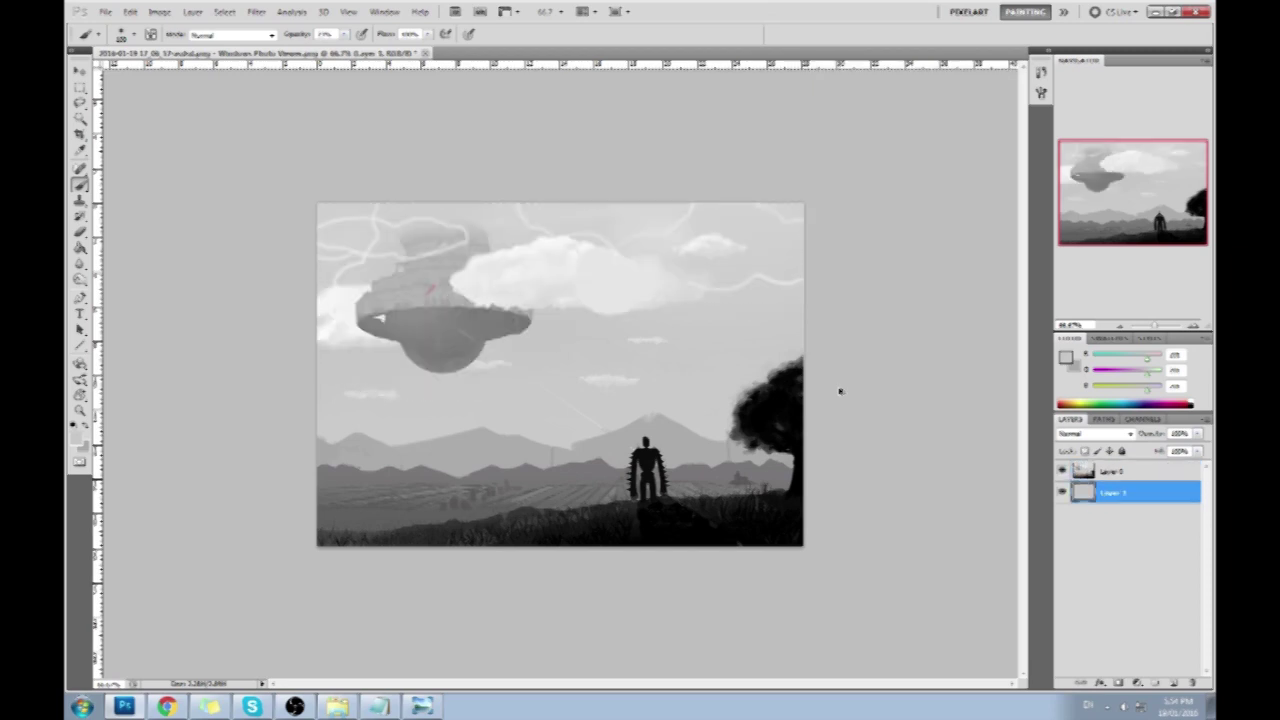
- Merge the landscape with the grey fill layer and sample greys from the floating city's buildings
right_click(1108, 477)
left_click(1121, 446)
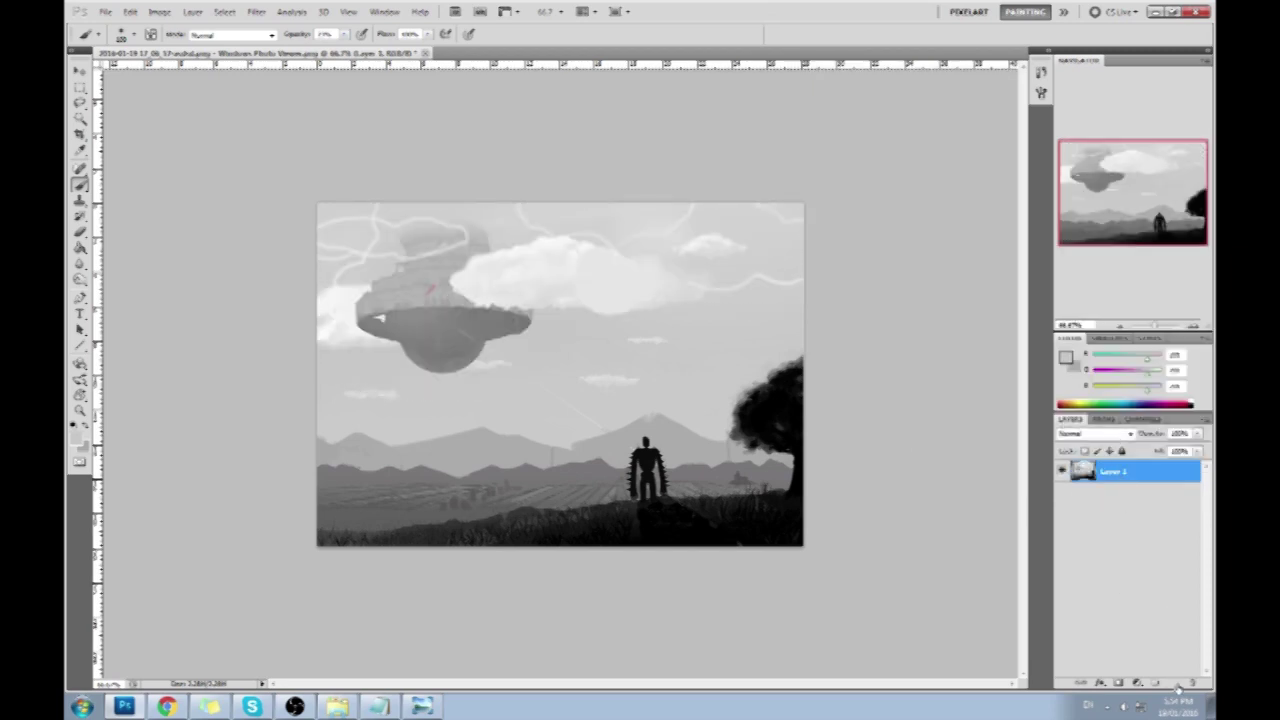
left_click(1065, 357)
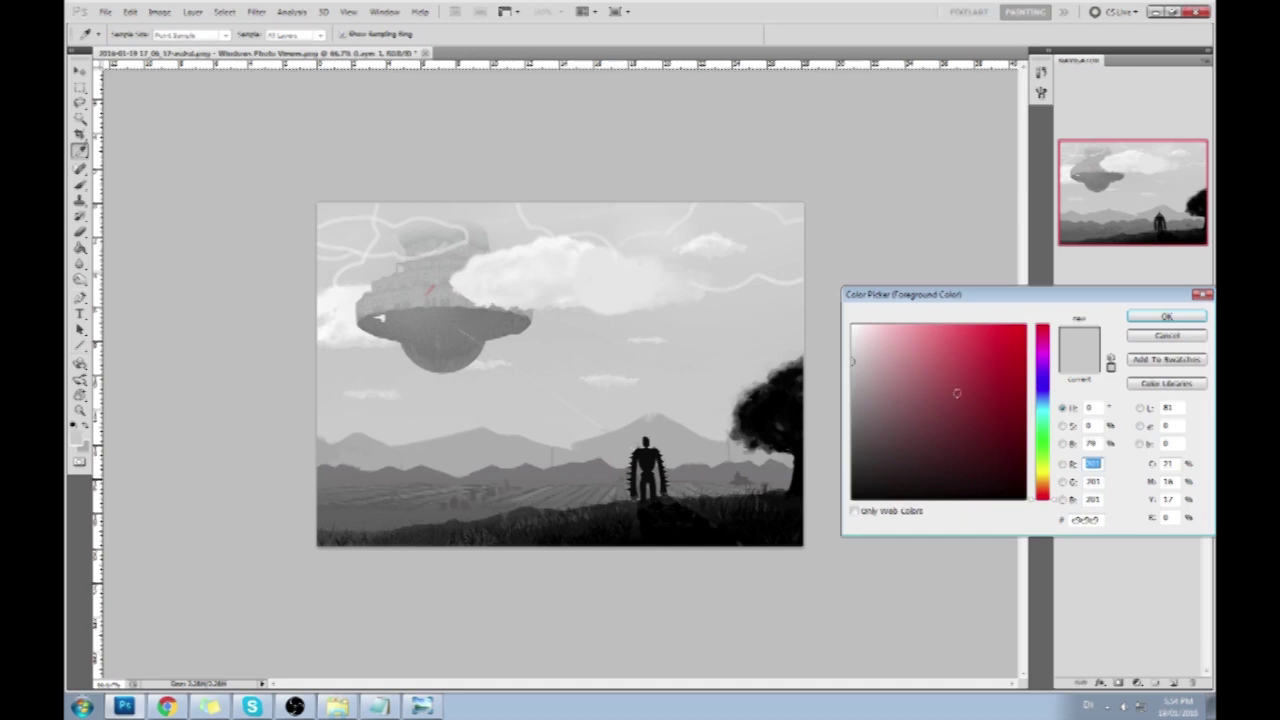
left_click(1169, 339)
left_click(428, 272, "alt")
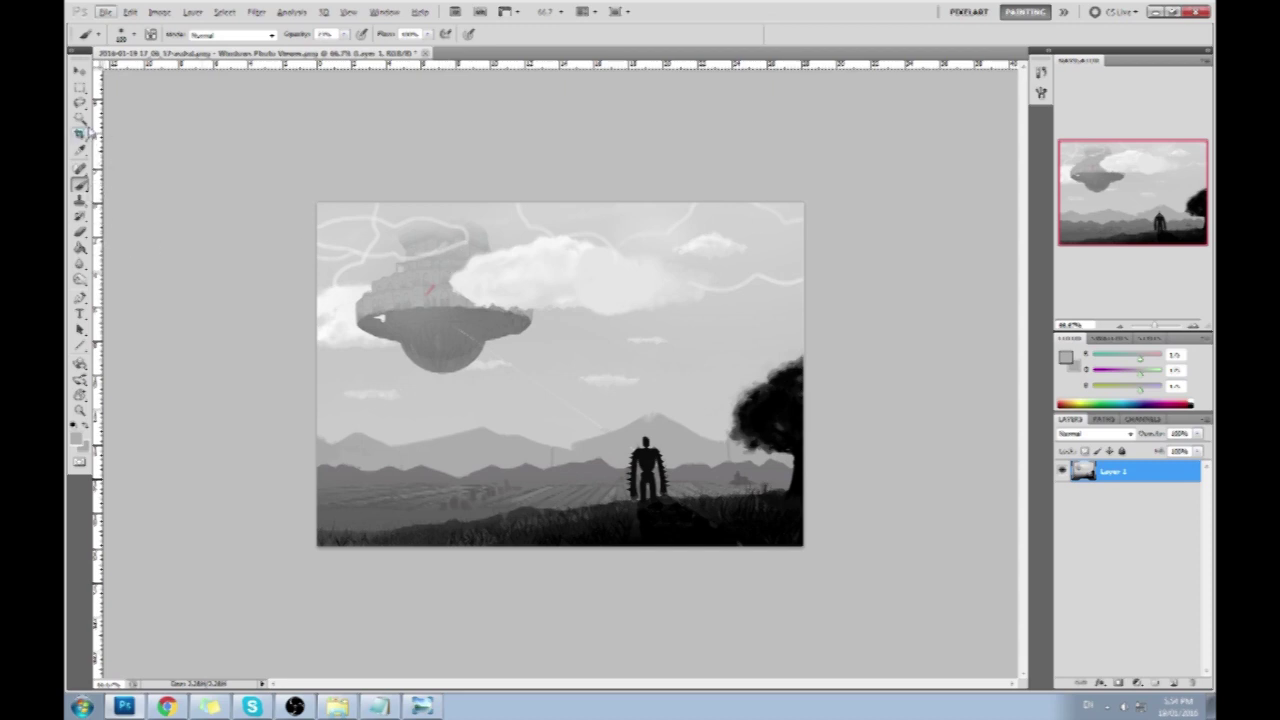
left_click(439, 286, "alt")
- Add an empty Color-mode layer, sample the floating city's greys with the brush at 100% opacity, and merge the layer down
left_click(1173, 682)
left_click(1093, 433)
left_click(1095, 420)
left_click(737, 375)
left_click(426, 270, "alt")
key("0")
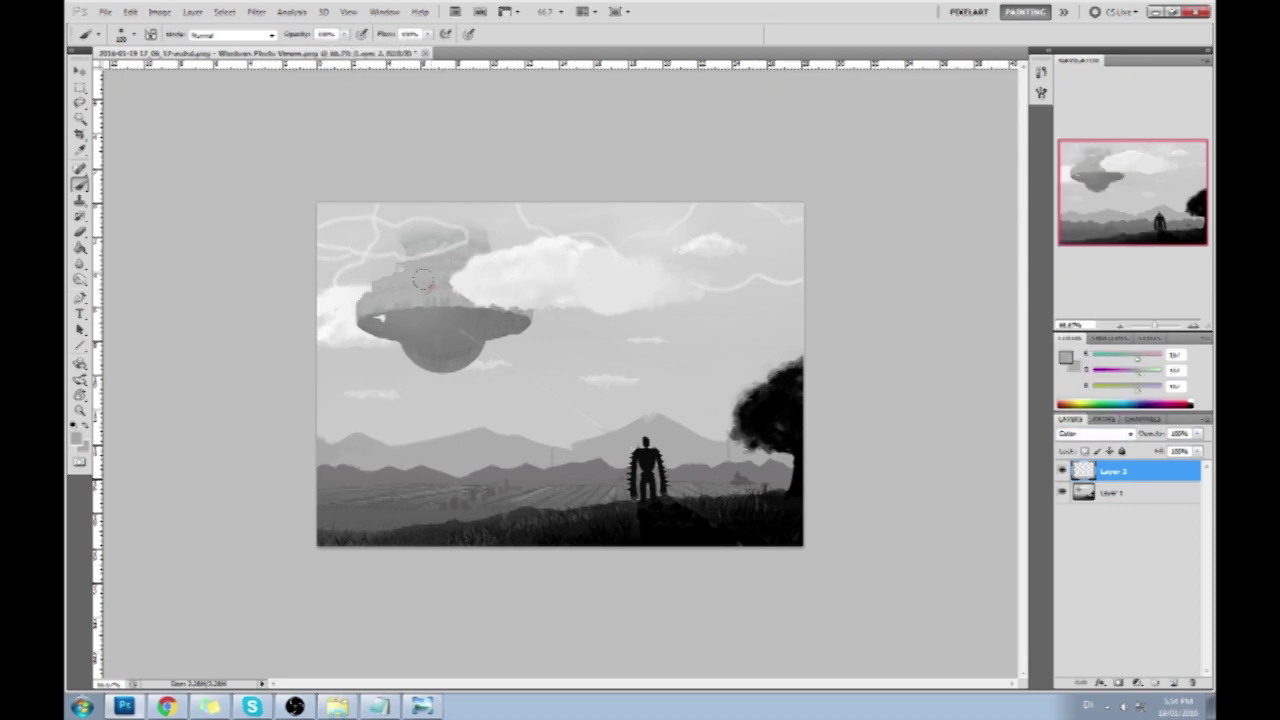
left_click(375, 311, "alt")
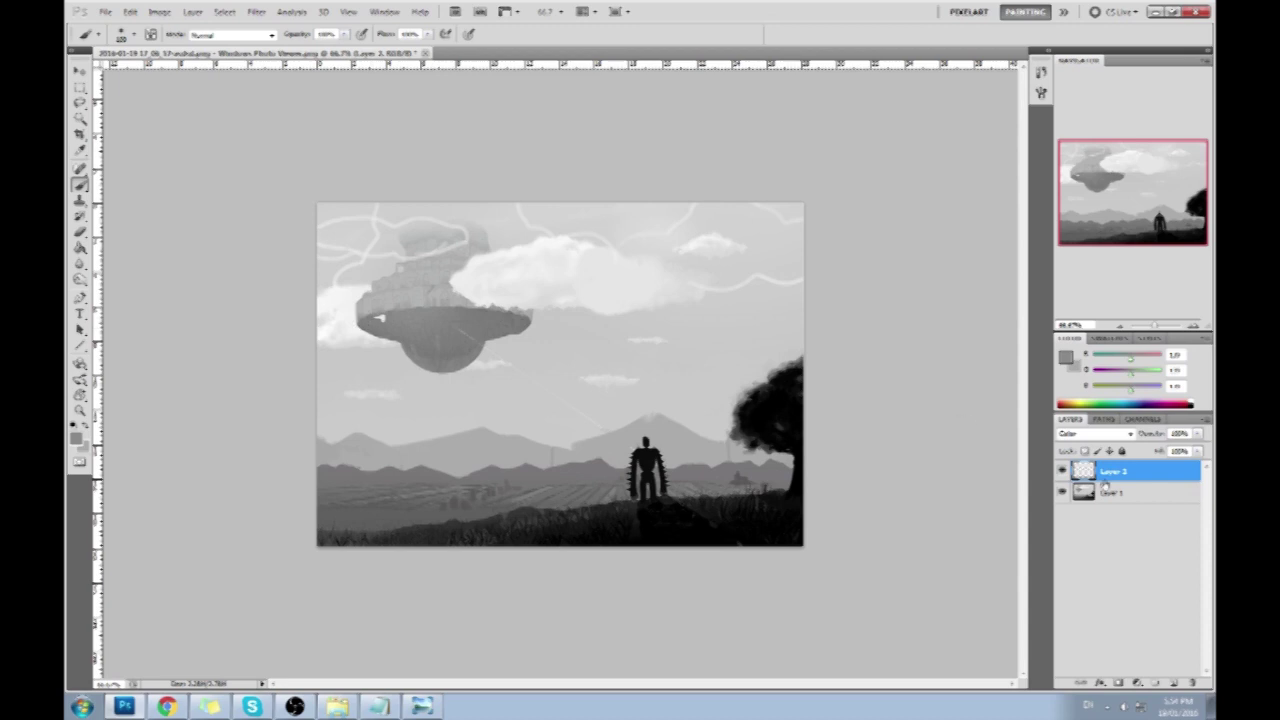
key("ctrl+e")
- Sample the floating city's grey and the robot figure's black to compare their values
left_click(420, 283, "alt")
left_click(652, 457, "alt")
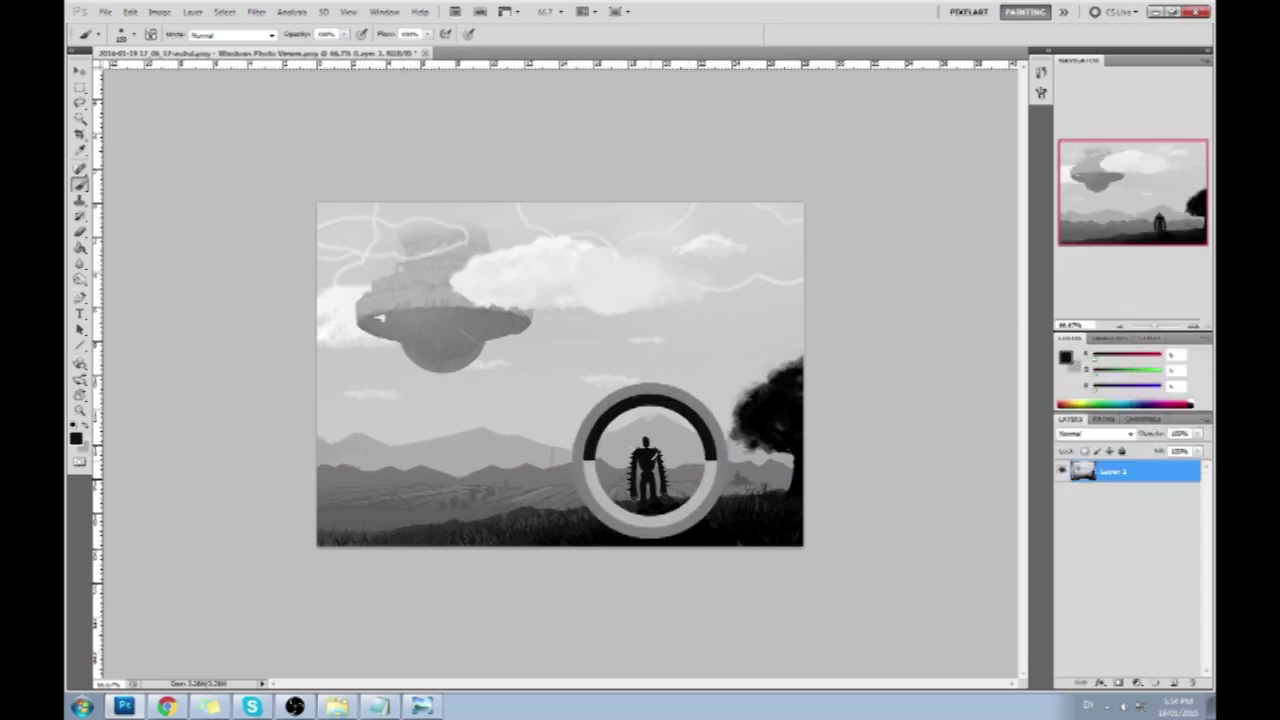
left_click(653, 458, "alt")
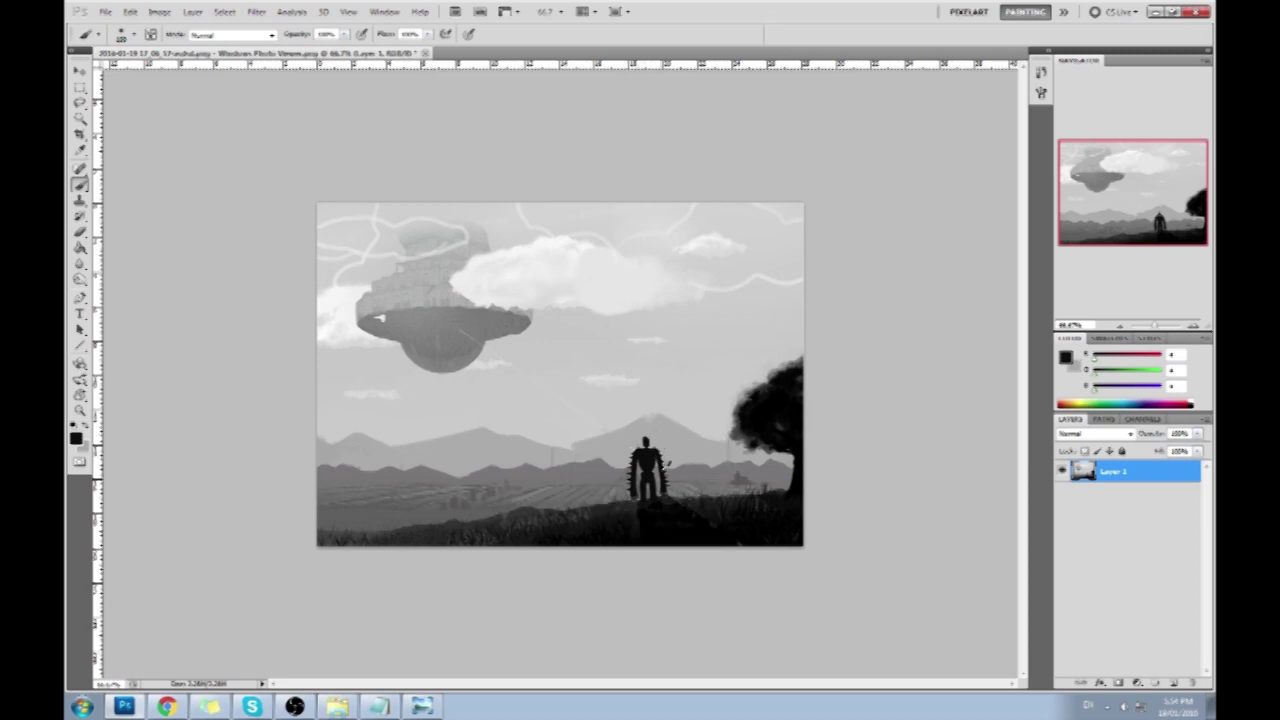
- Try to isolate the robot figure by lassoing around it and trimming the selection with the Quick Selection and Magic Wand tools
key("l")
mouse_move(670, 445)
left_mouse_down()
mouse_move(620, 458)
mouse_move(668, 445)
left_mouse_up()
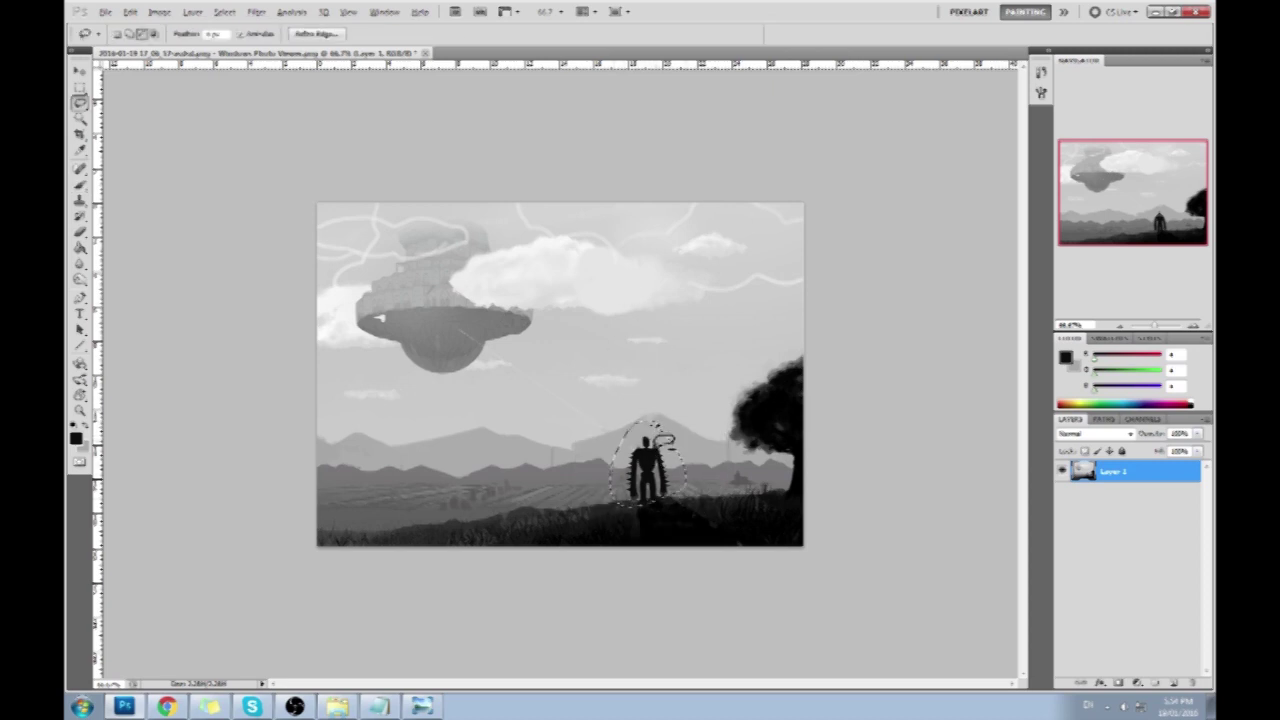
left_click(80, 119)
left_click(140, 118)
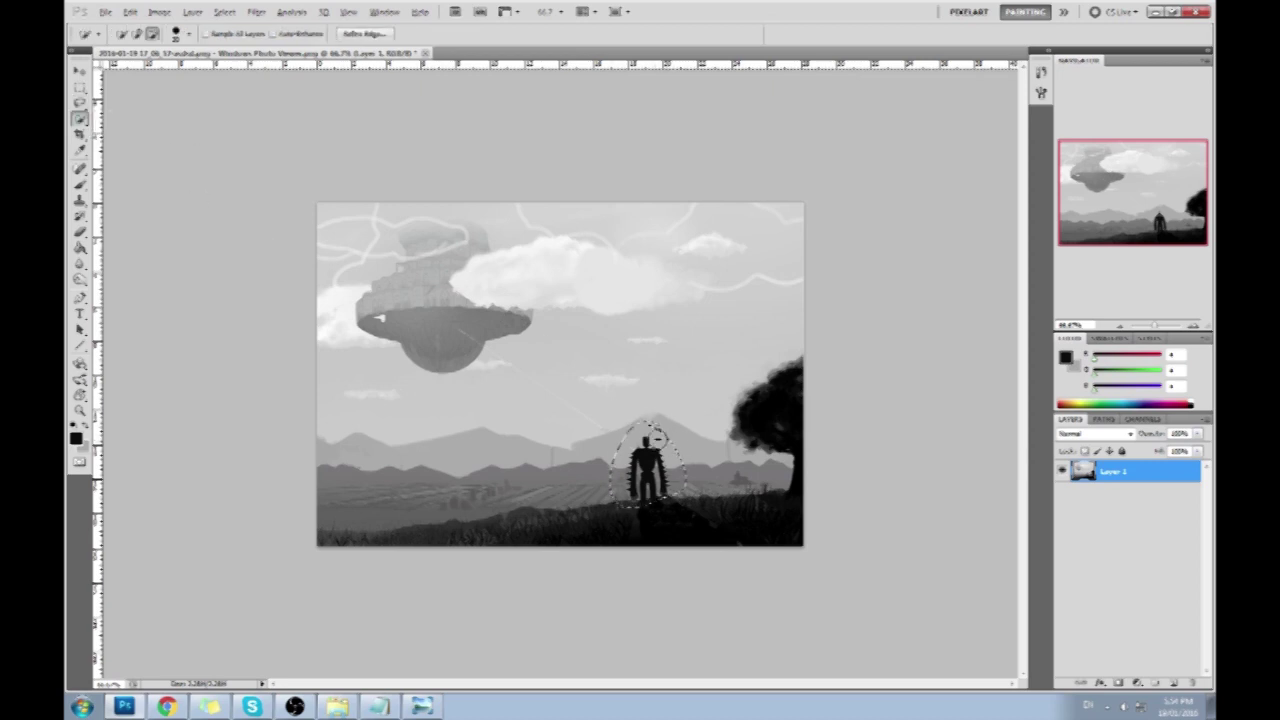
left_click(80, 119)
left_click(140, 130)
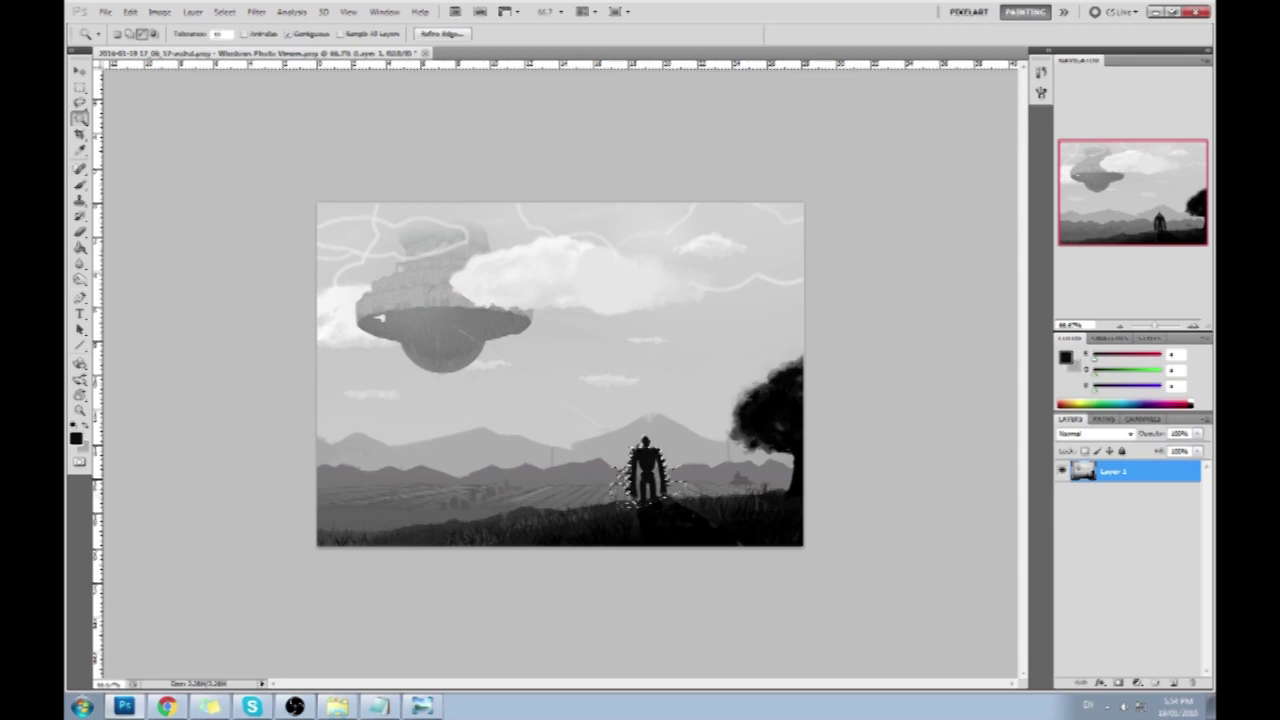
left_click(631, 507, "shift")
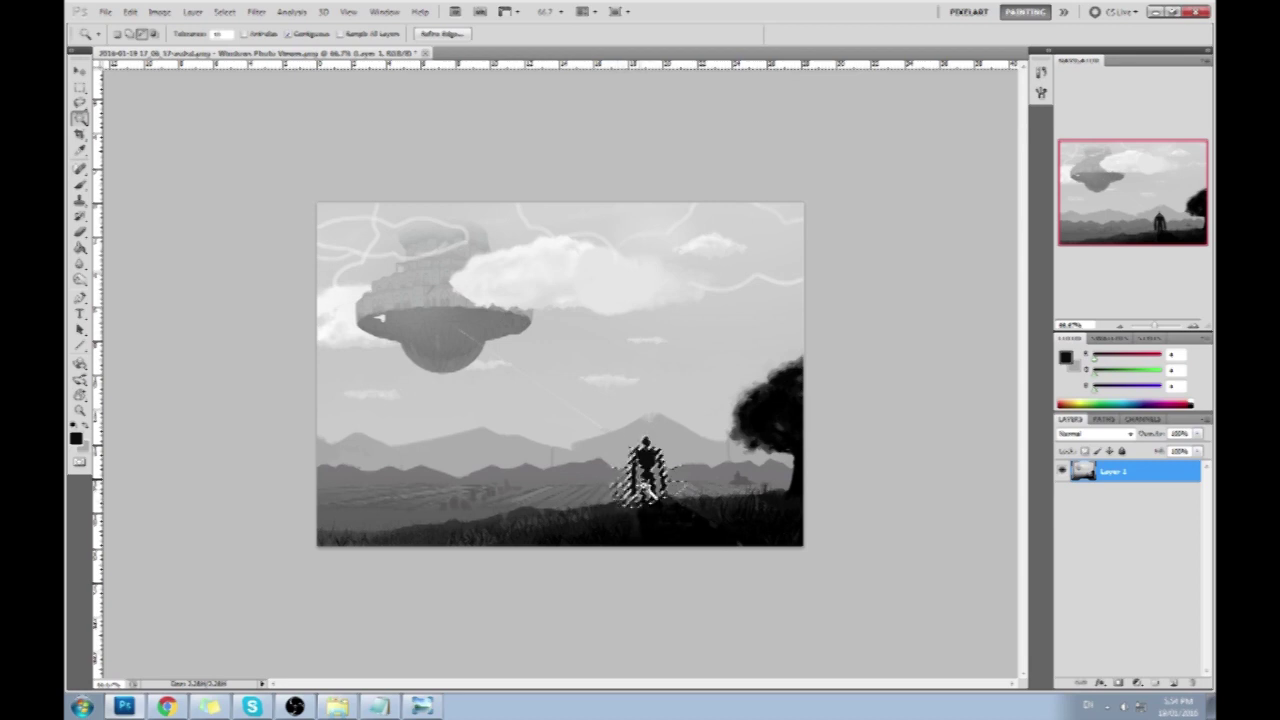
left_click(670, 474, "alt")
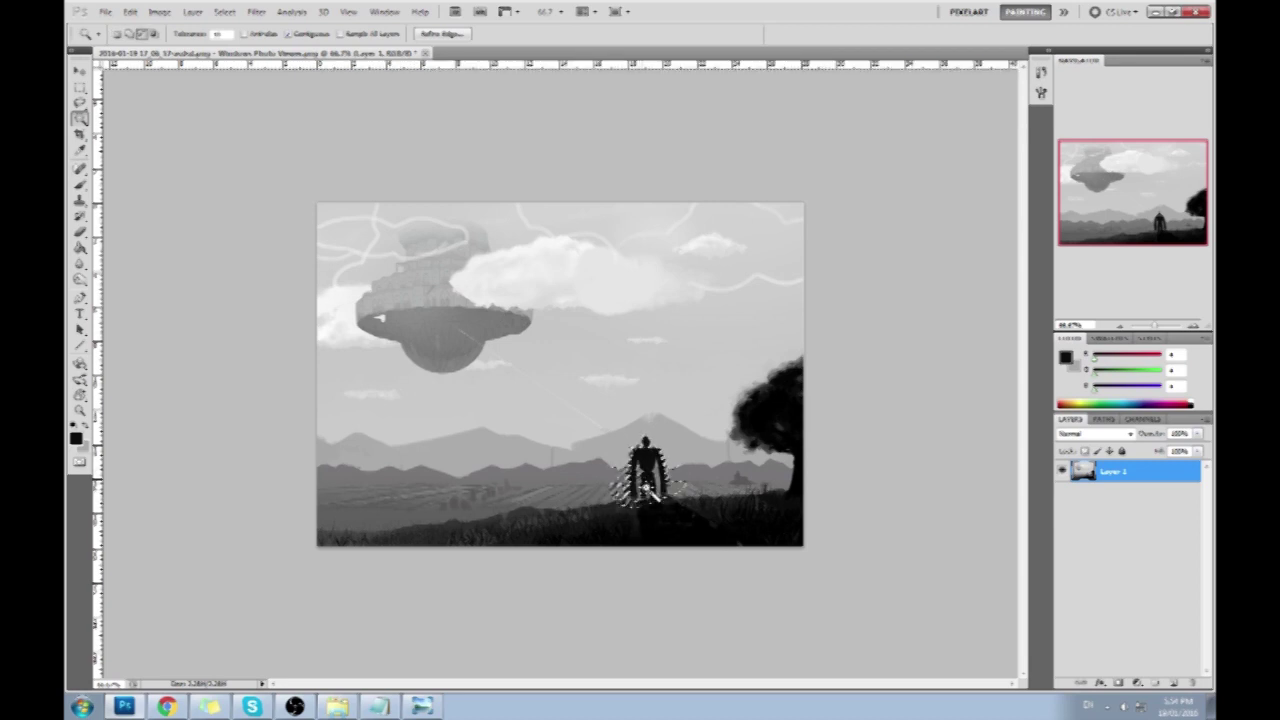
- Try enlarging the selected figure, cancel the transform, invert the selection and clear it
key("ctrl+t")
left_click_drag(686, 436, 752, 345)
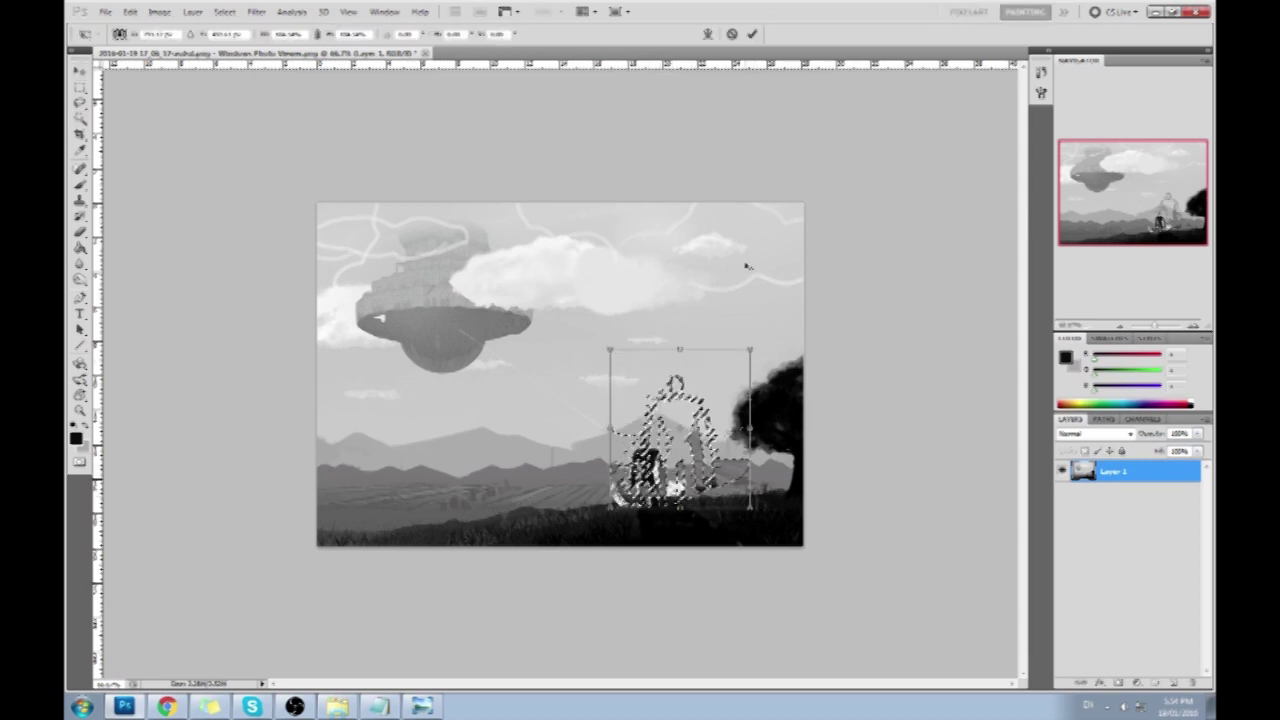
left_click(731, 34)
right_click(652, 187)
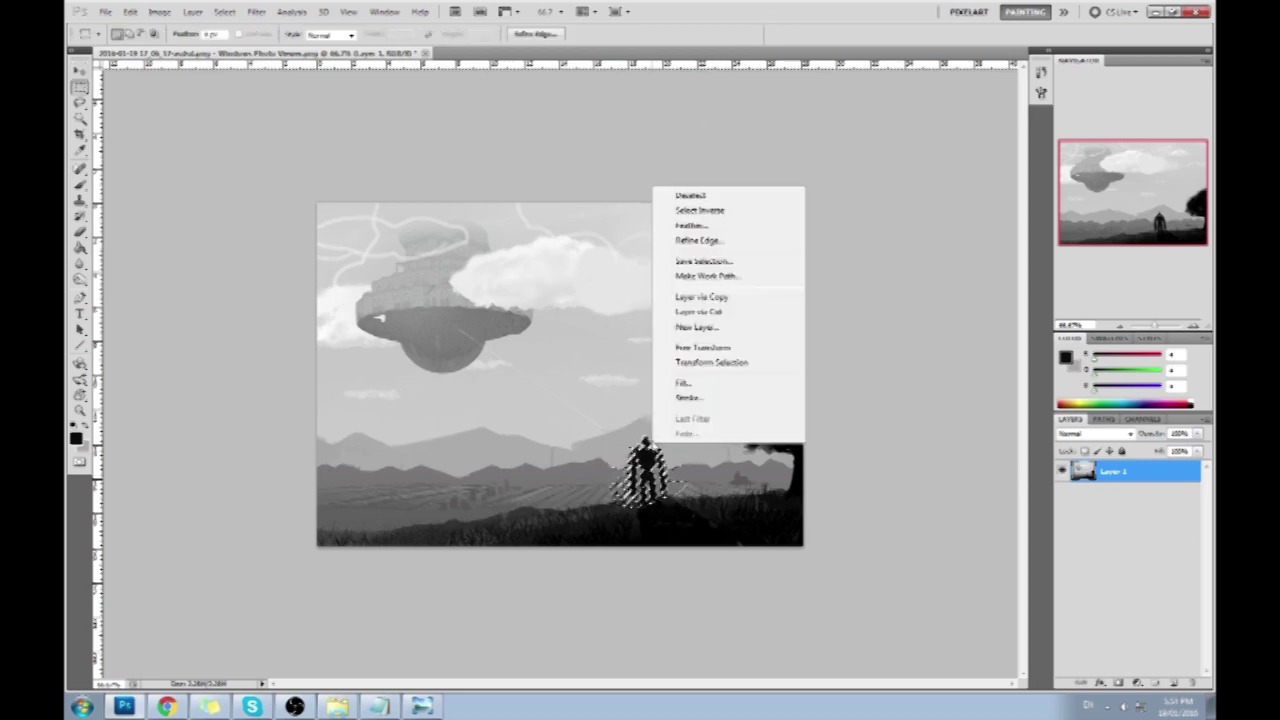
left_click(748, 214)
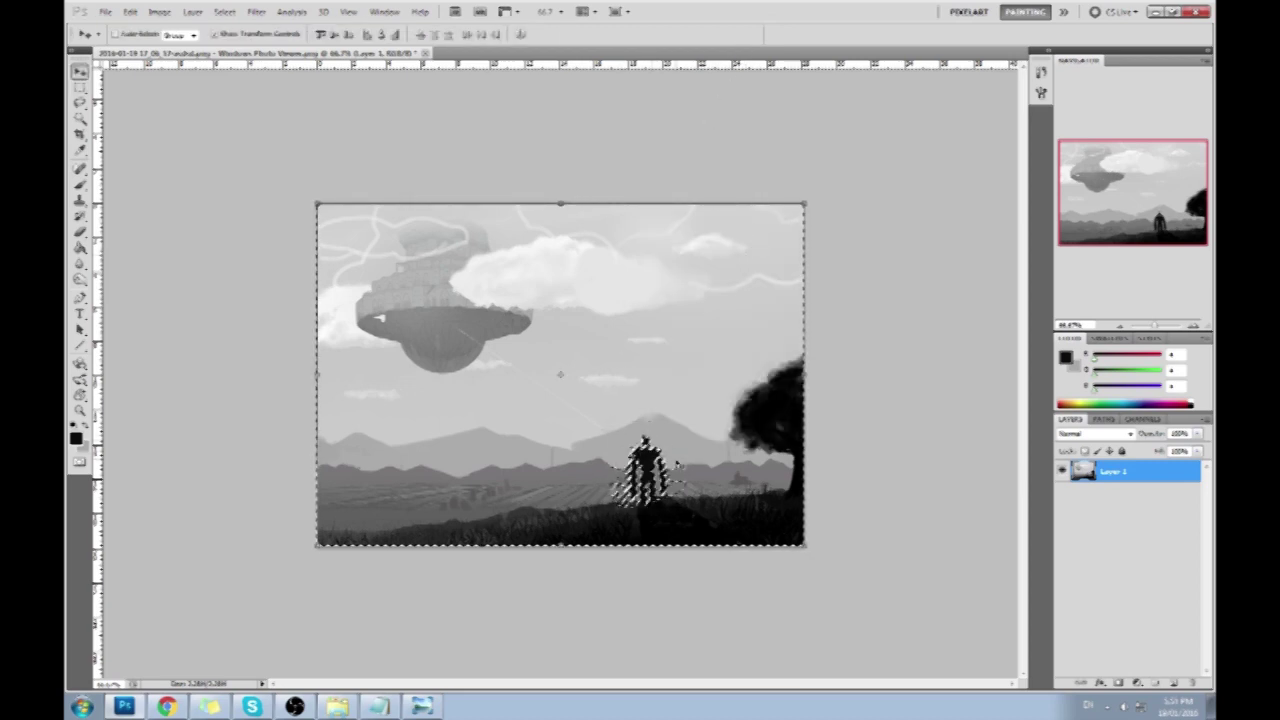
key("l")
key("ctrl+d")
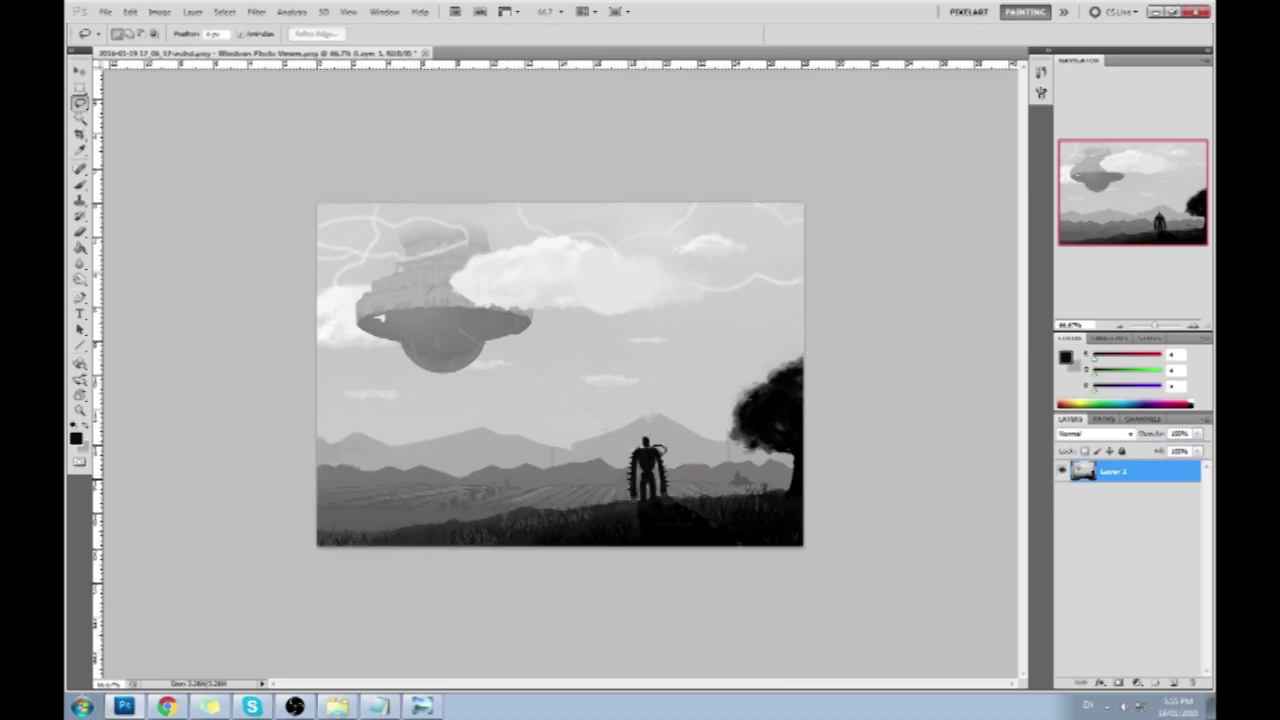
- Select the black robot figure with the Magic Wand, exclude the tree with the Lasso, and copy the figure to a new layer
left_click(80, 118)
left_click(647, 465)
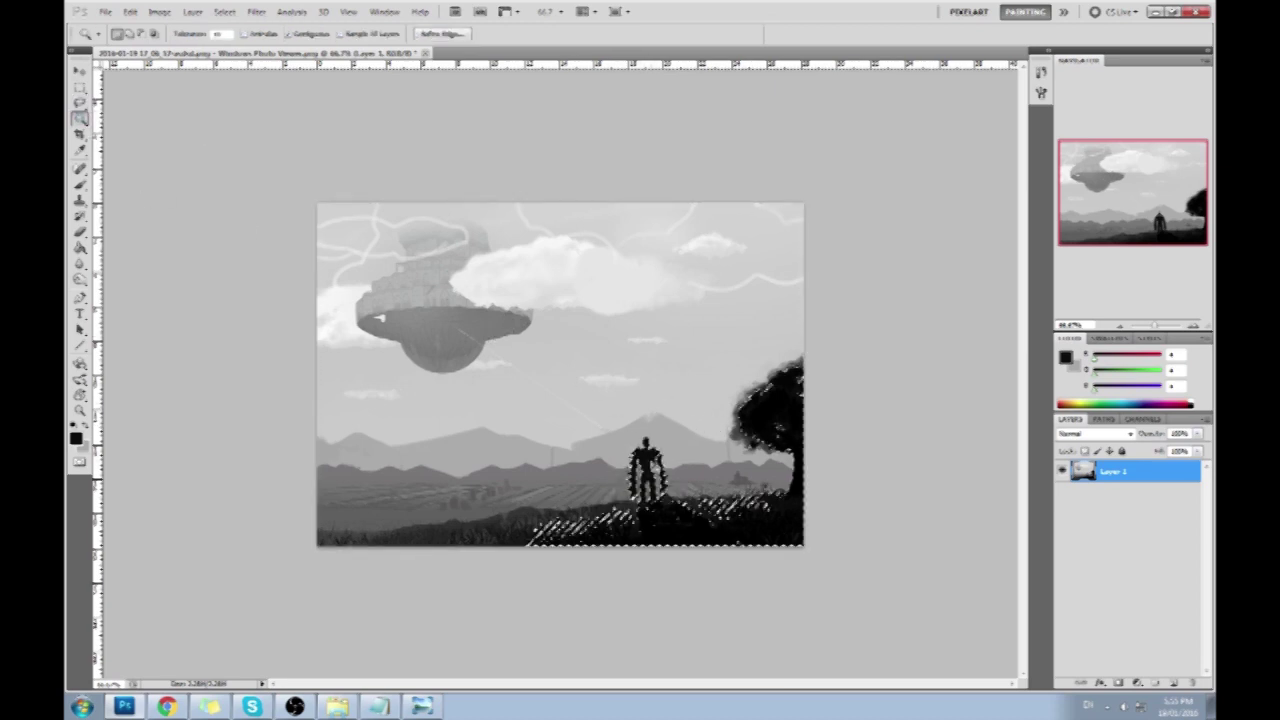
key("l")
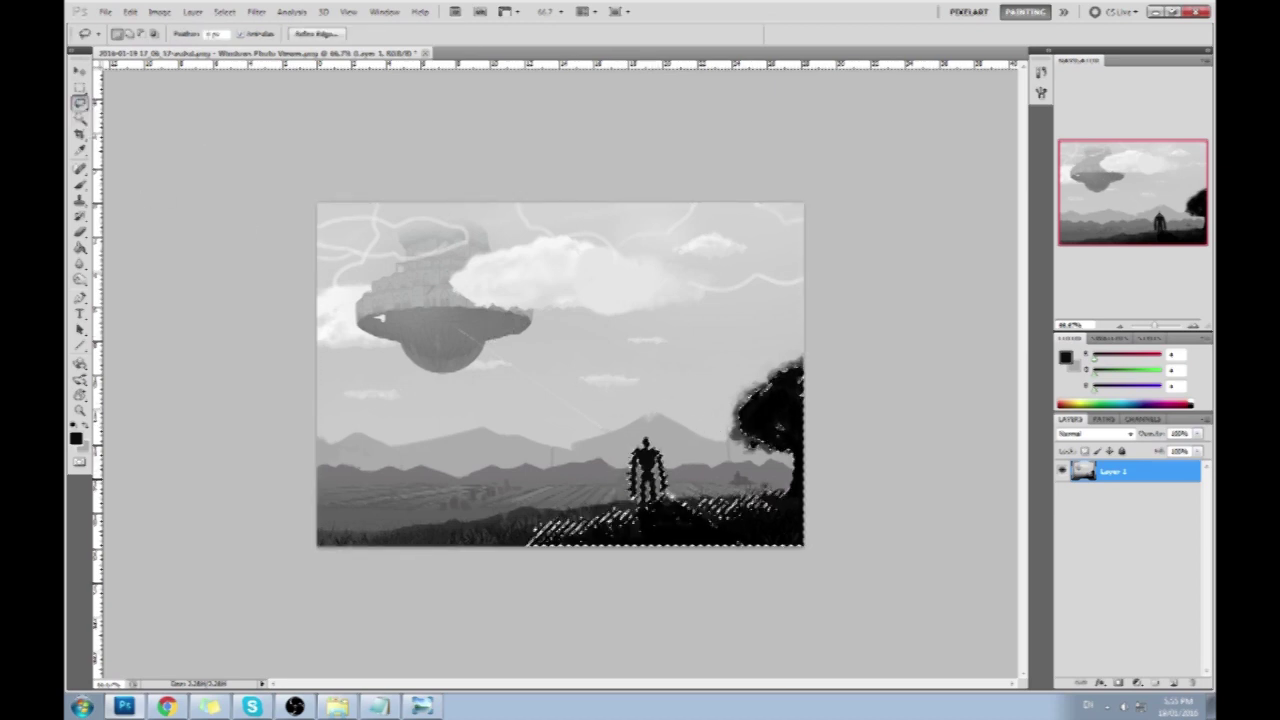
mouse_move(655, 490)
left_mouse_down()
mouse_move(818, 563)
mouse_move(728, 462)
mouse_move(735, 450)
mouse_move(697, 394)
mouse_move(769, 308)
mouse_move(853, 312)
left_mouse_up()
key("ctrl+j")
- Enlarge the copied robot figure to over twice its size and place it standing on the foreground hill
key("v")
left_click_drag(790, 383, 634, 409)
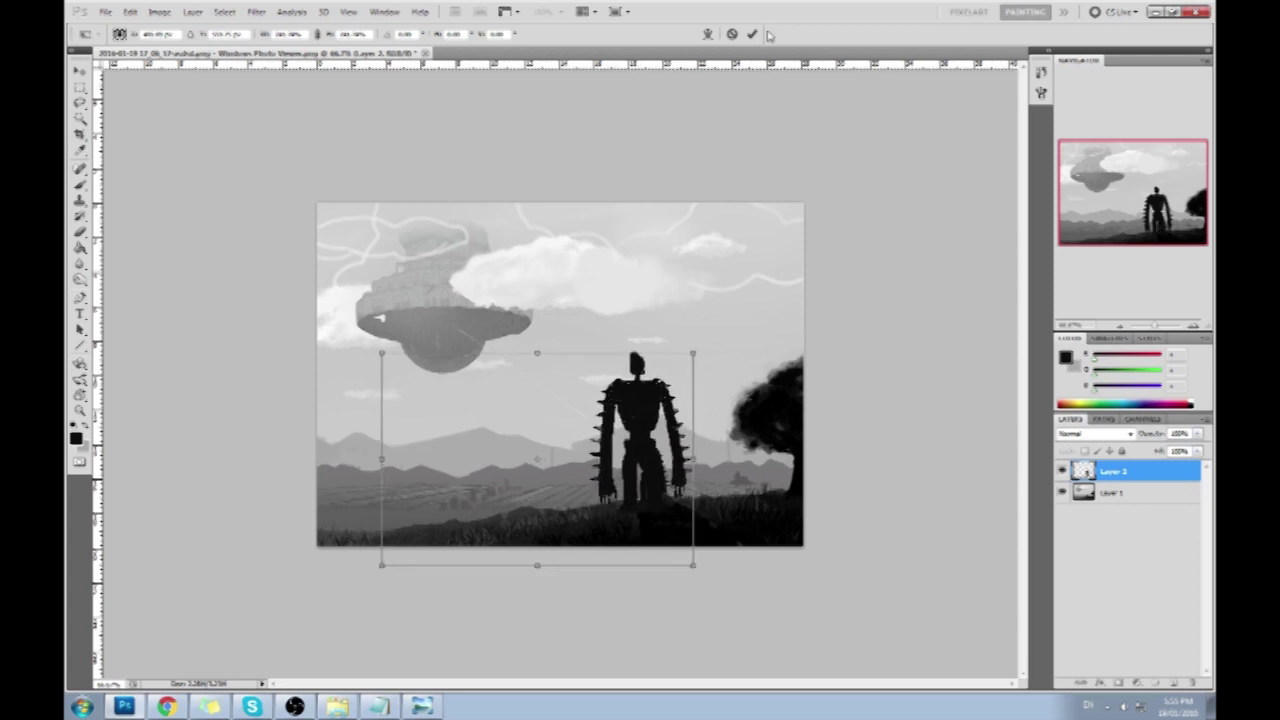
left_click(752, 33)
- Lasso the floating city with its surrounding sky and copy that area from Layer 1 to a new layer
key("l")
mouse_move(645, 295)
left_mouse_down()
mouse_move(572, 337)
mouse_move(757, 205)
mouse_move(655, 282)
left_mouse_up()
key("ctrl+j")
left_click(640, 290)
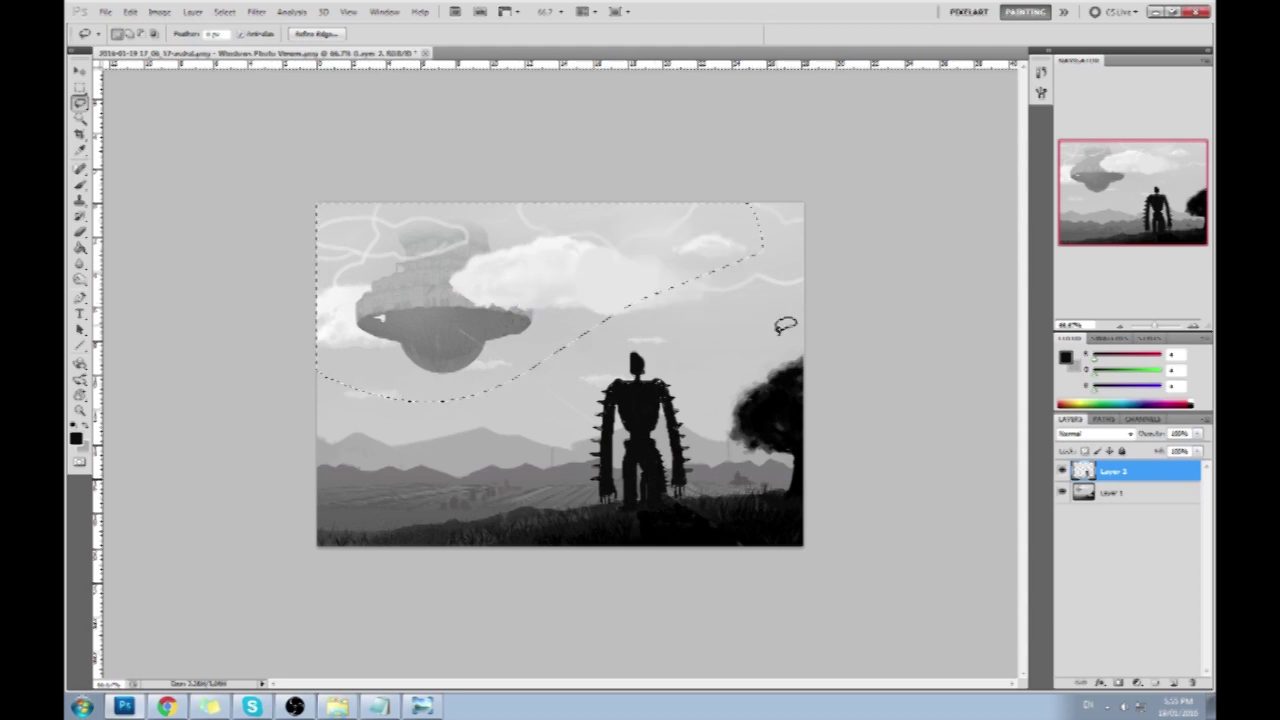
left_click(1140, 493)
key("ctrl+j")
- Scale the copied floating city down to about two-thirds of its size and position it over the original city
key("ctrl+t")
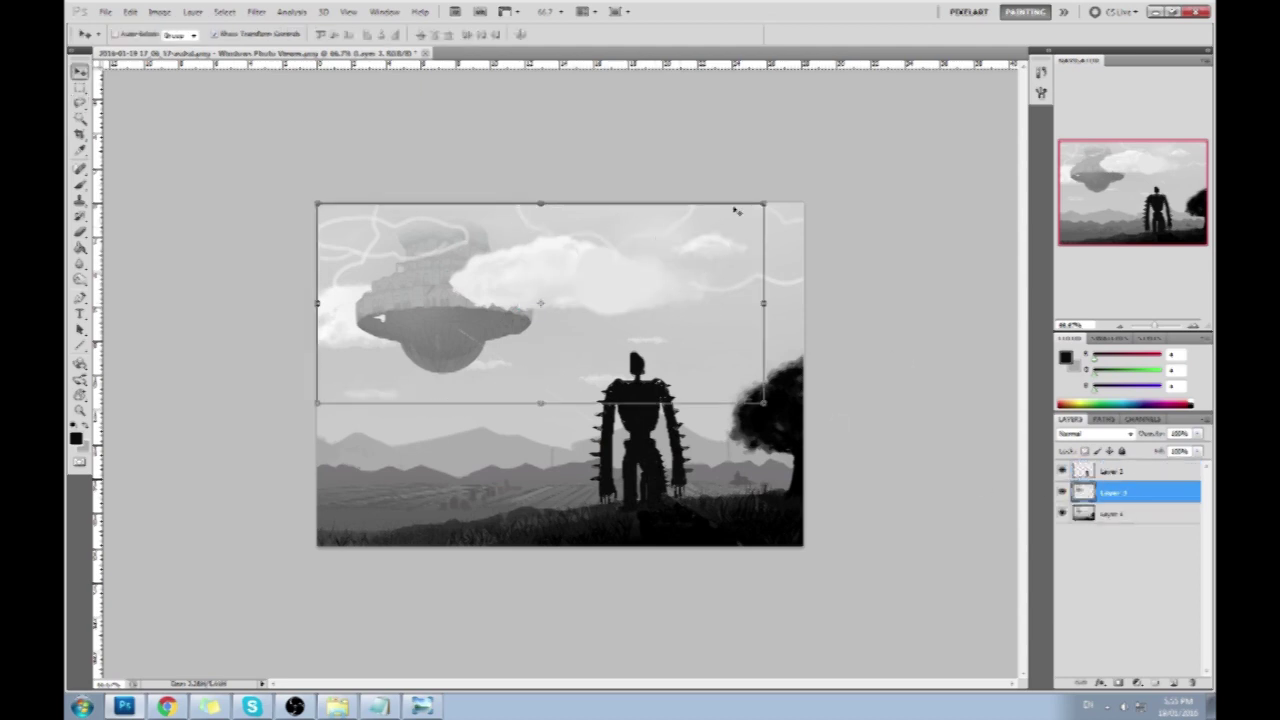
left_click_drag(762, 204, 669, 245)
left_click_drag(640, 202, 634, 207)
left_click_drag(431, 323, 456, 313)
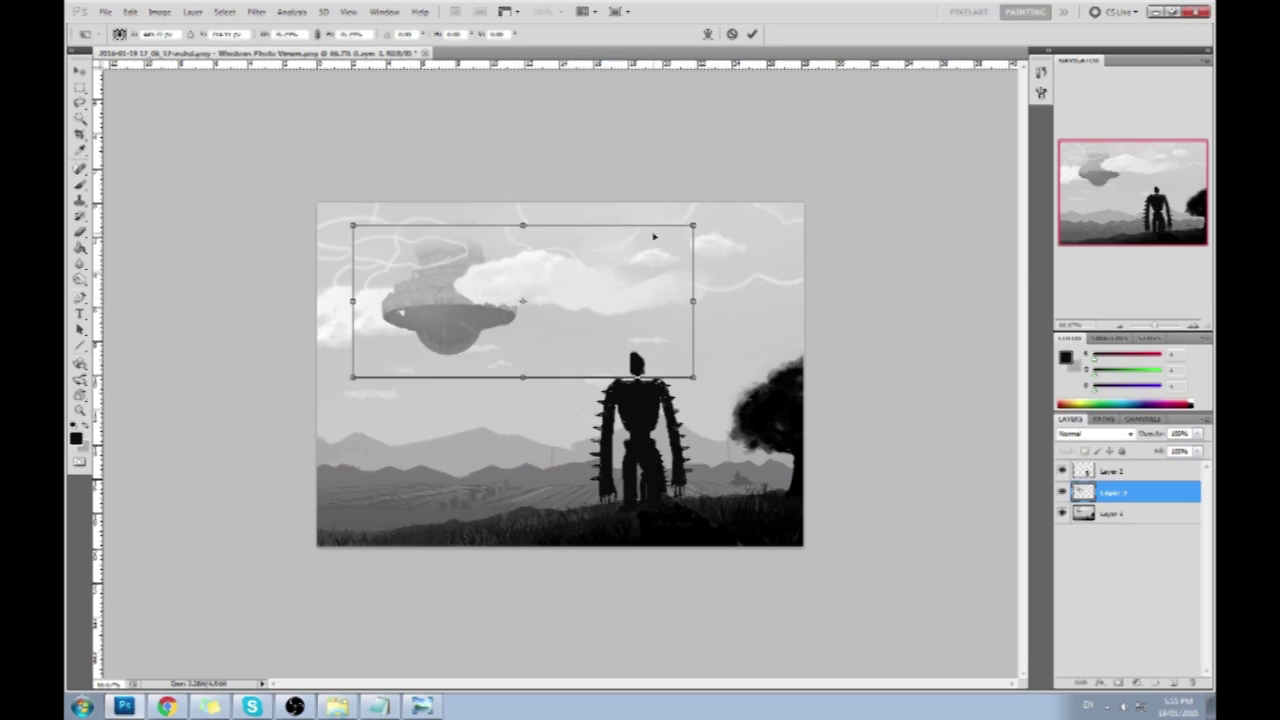
left_click_drag(695, 223, 652, 243)
mouse_move(430, 304)
left_mouse_down()
mouse_move(441, 279)
mouse_move(425, 316)
mouse_move(436, 285)
mouse_move(434, 309)
mouse_move(453, 309)
left_mouse_up()
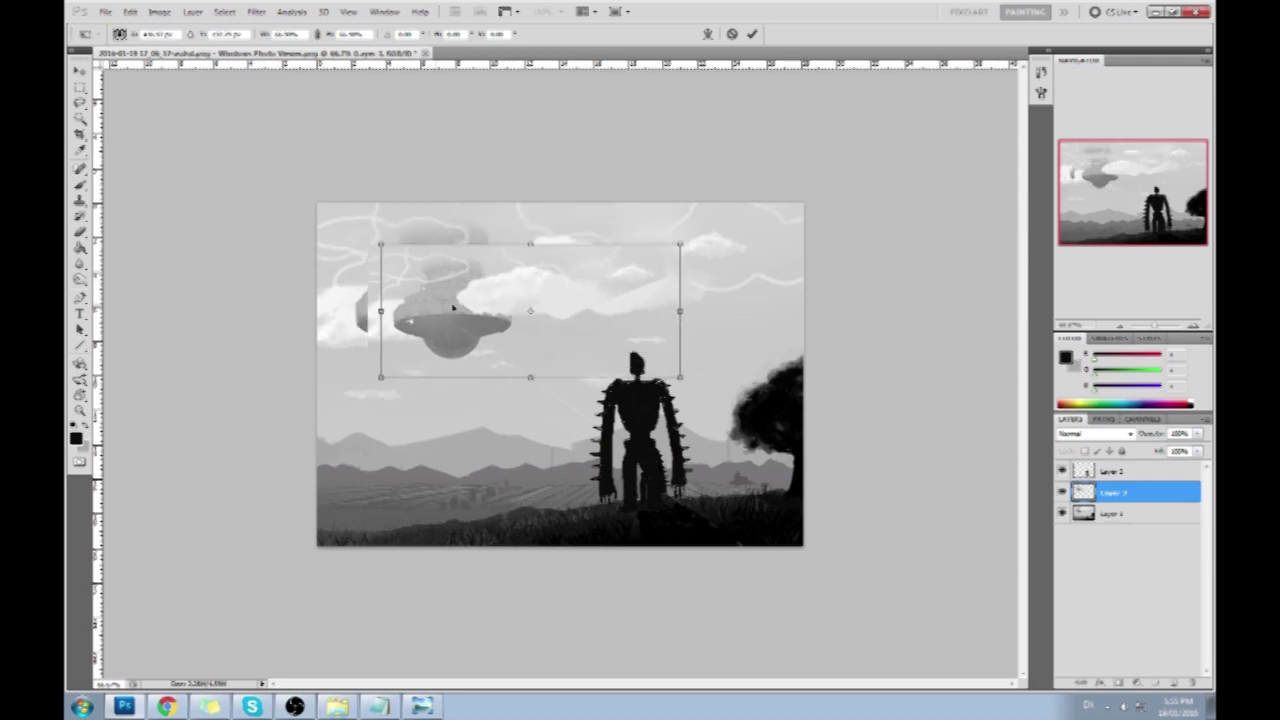
left_click(750, 33)
- Paint out the leftover parts of the original large city with sampled sky and cloud tones, reducing the brush opacity to blend
key("b")
left_click(389, 328, "alt")
left_click_drag(384, 326, 361, 273)
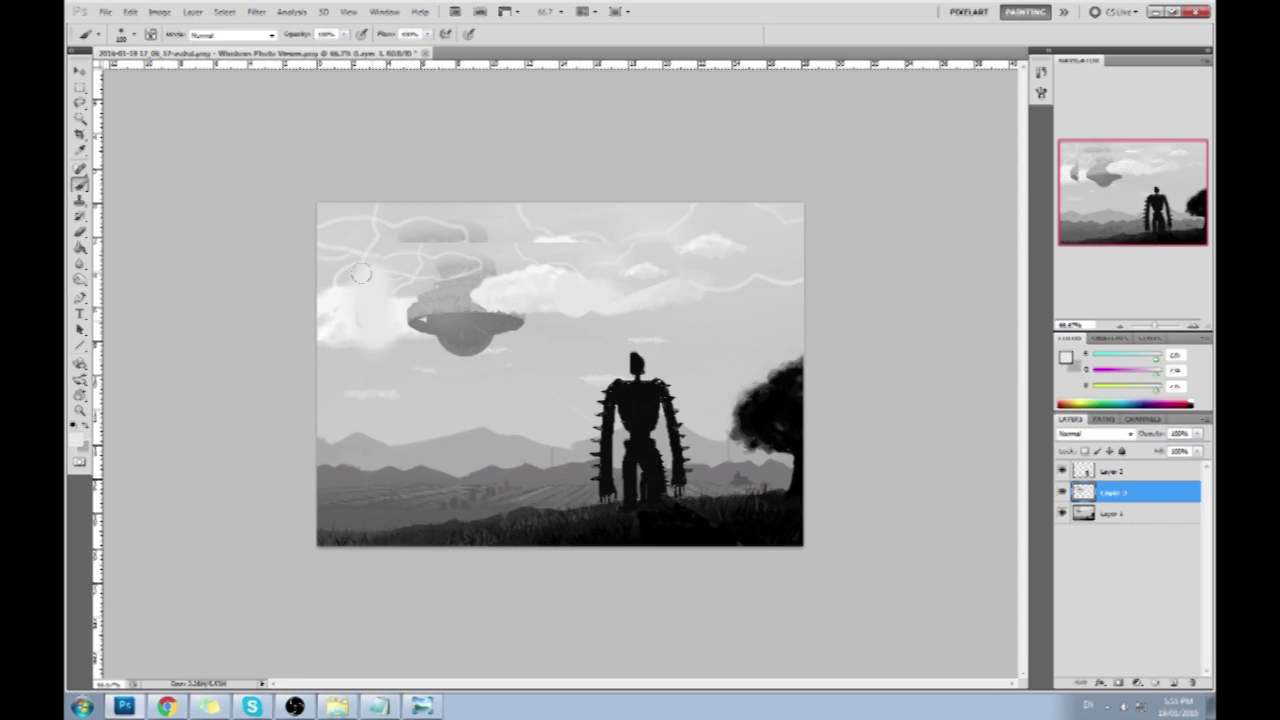
left_click_drag(343, 34, 303, 50)
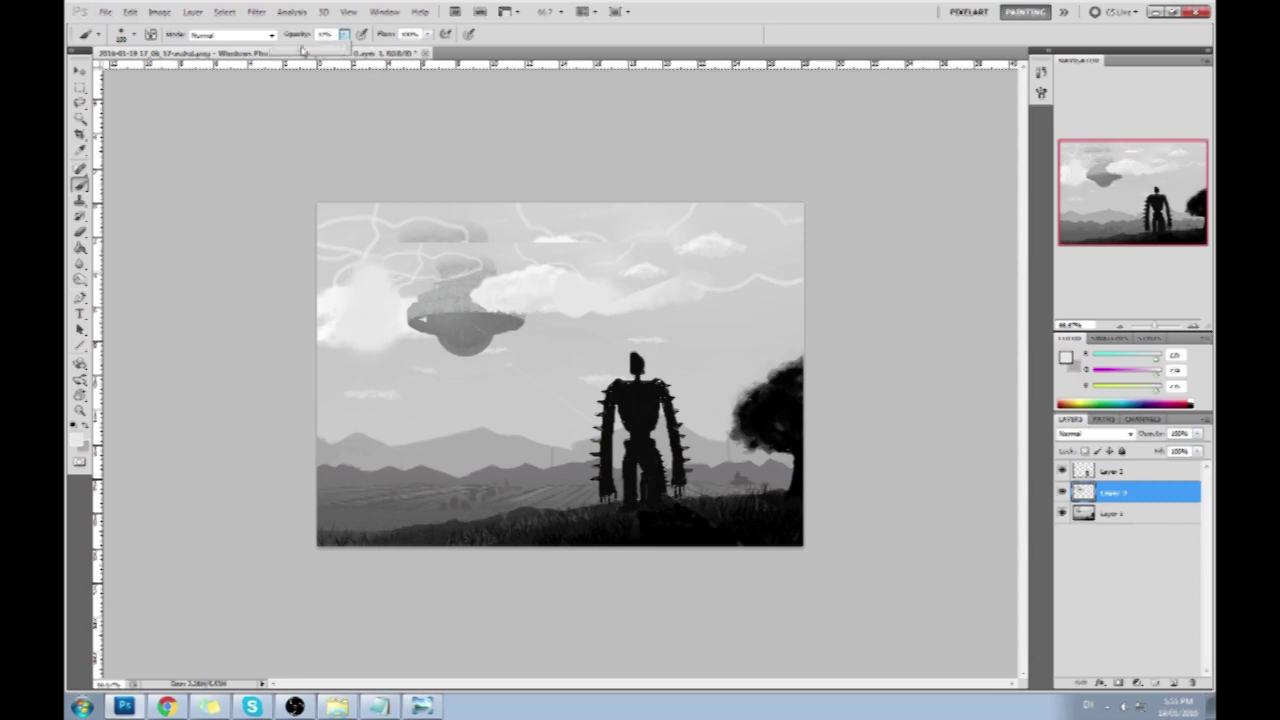
left_click(494, 350, "alt")
mouse_move(505, 340)
left_mouse_down()
mouse_move(382, 331)
mouse_move(522, 321)
left_mouse_up()
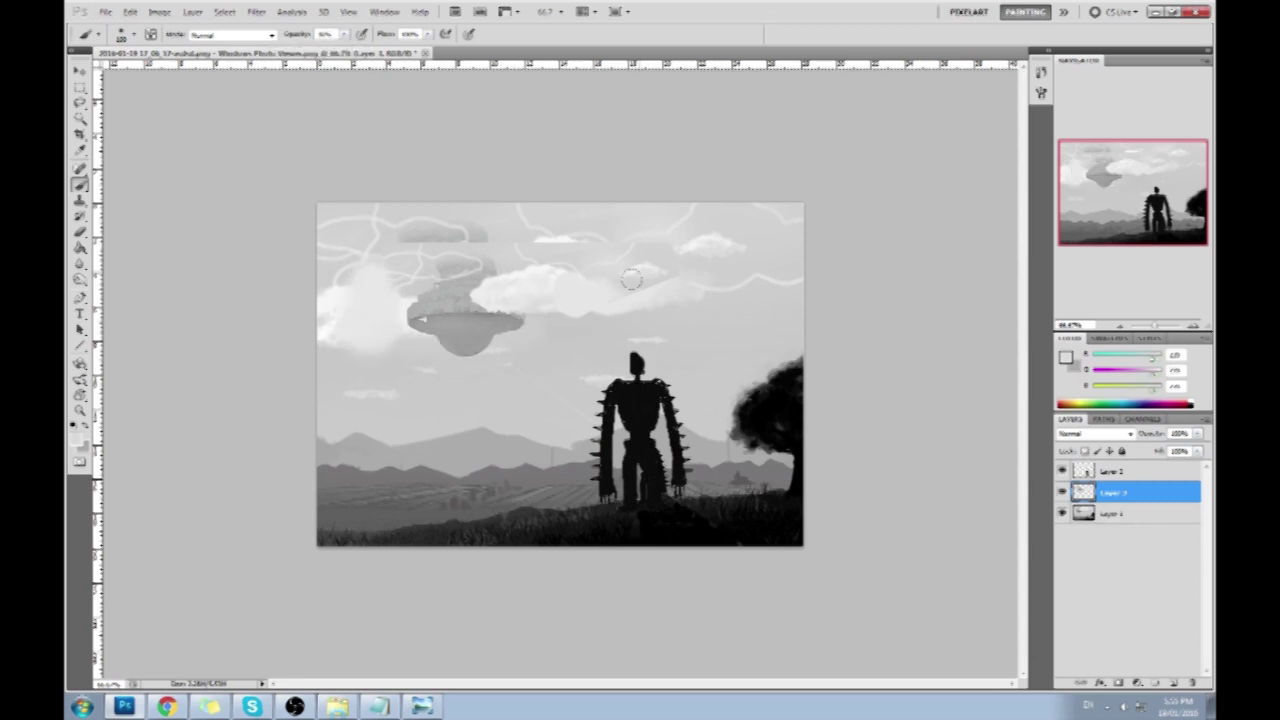
left_click(504, 240, "alt")
left_click_drag(460, 238, 390, 229)
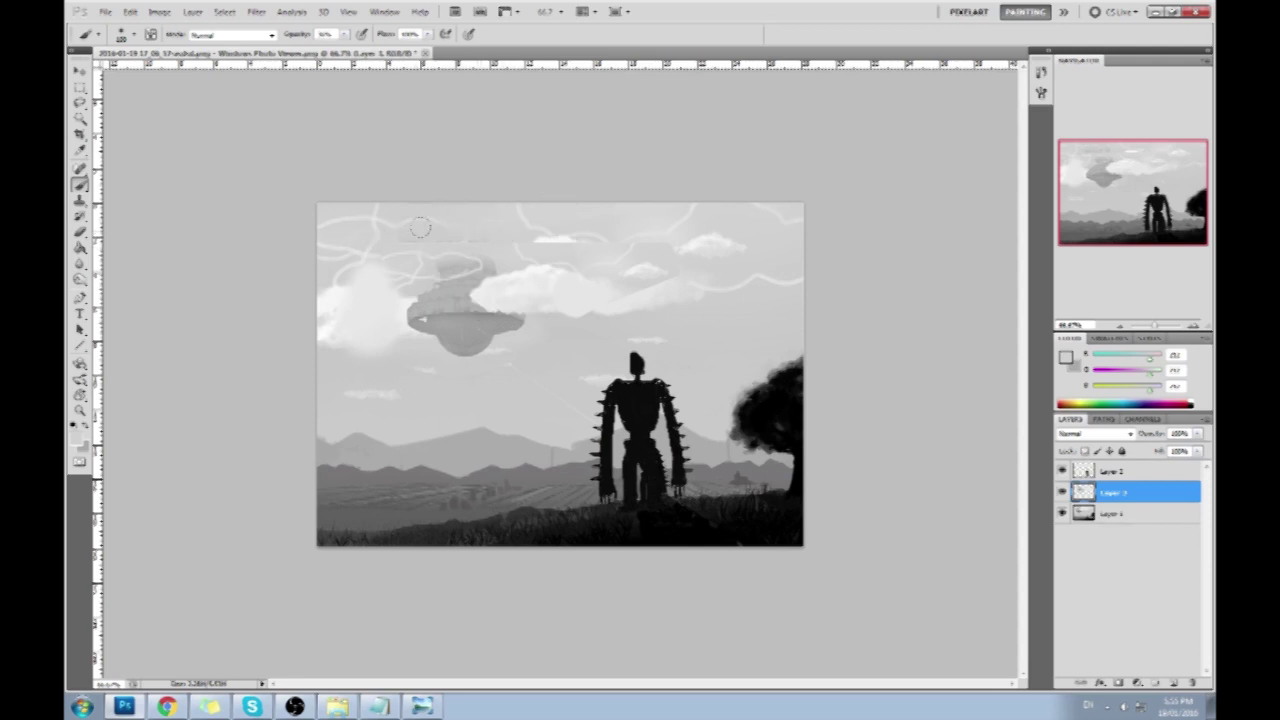
- Brush a pale sampled sky tone at reduced opacity over the small city and surrounding clouds to add atmospheric haze
left_click(342, 35)
left_click(355, 48)
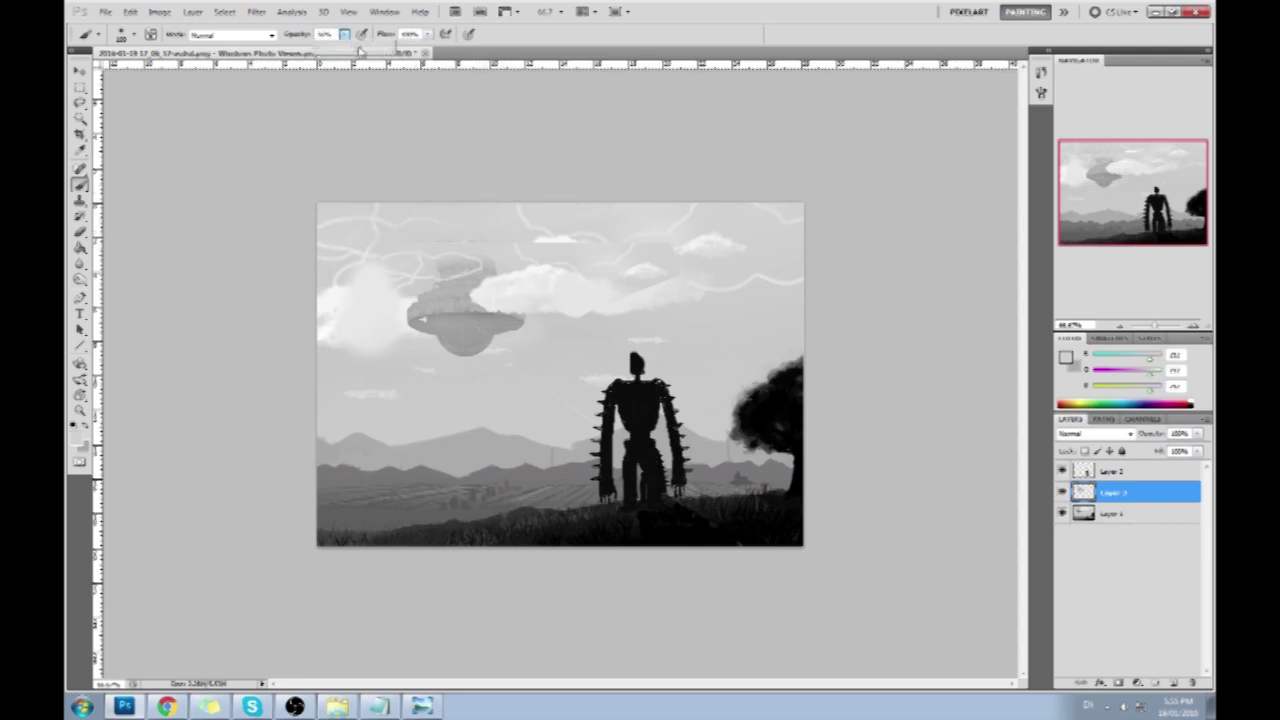
left_click(486, 225)
left_click(343, 35)
left_click(308, 49)
left_click(519, 346, "alt")
left_click_drag(500, 320, 184, 153)
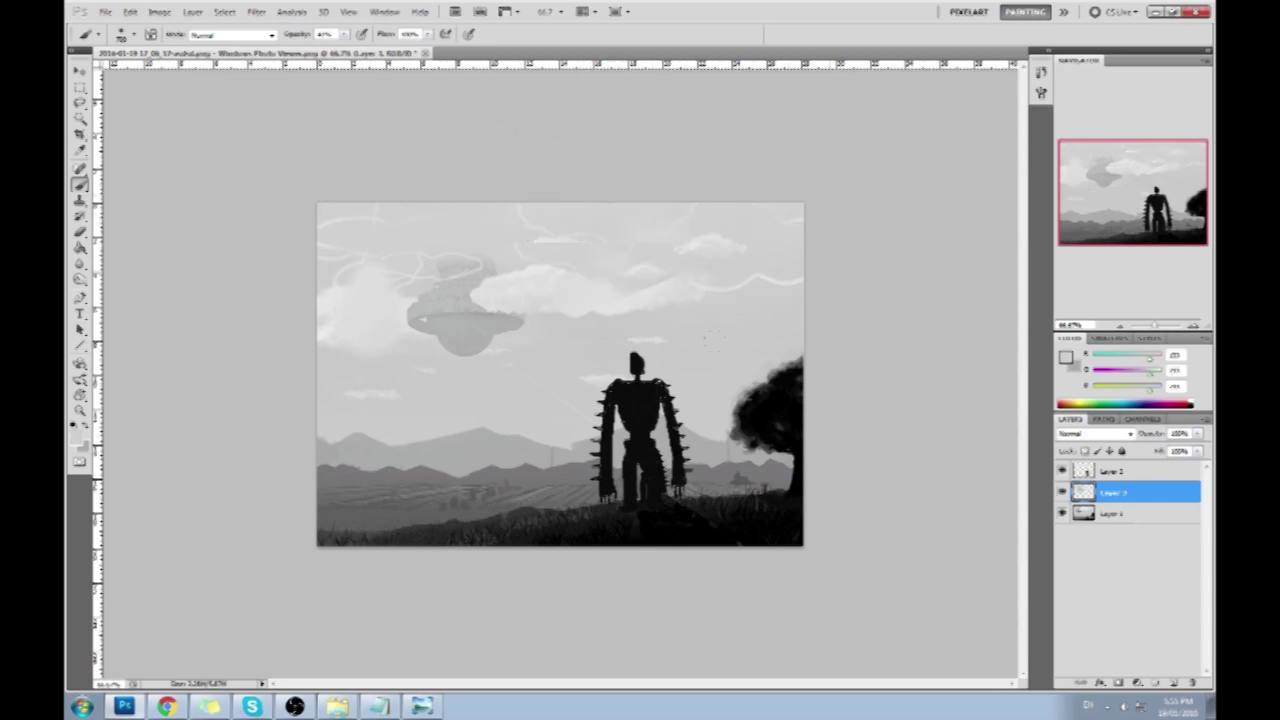
- Flatten and copy the paintover, restore the original opened image from the history, and paste the paintover above it as a layer
right_click(1065, 495)
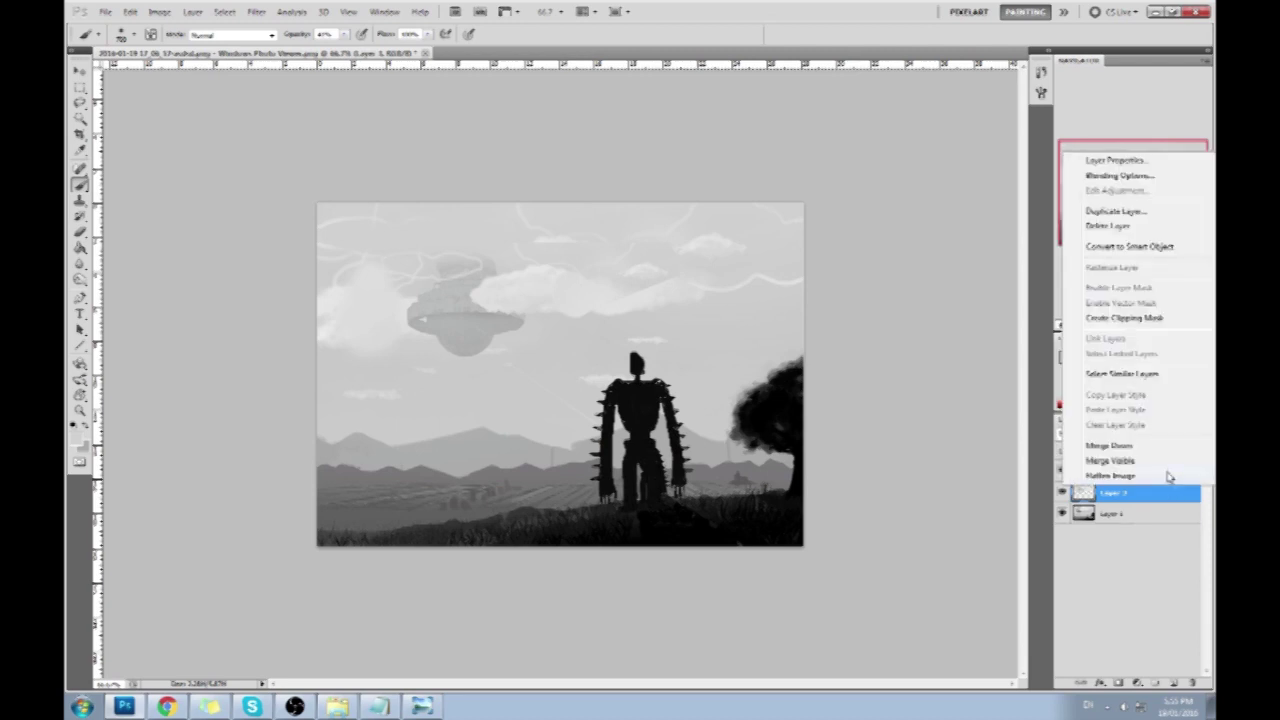
left_click(1168, 478)
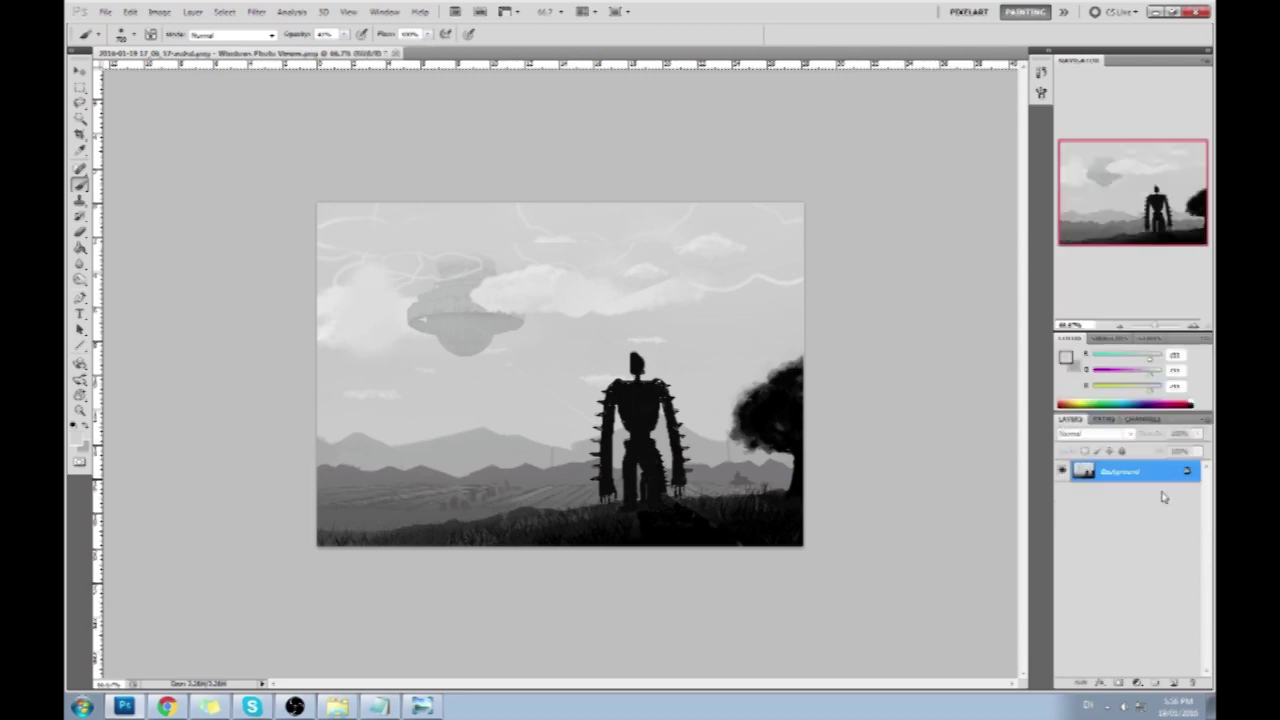
key("ctrl+a")
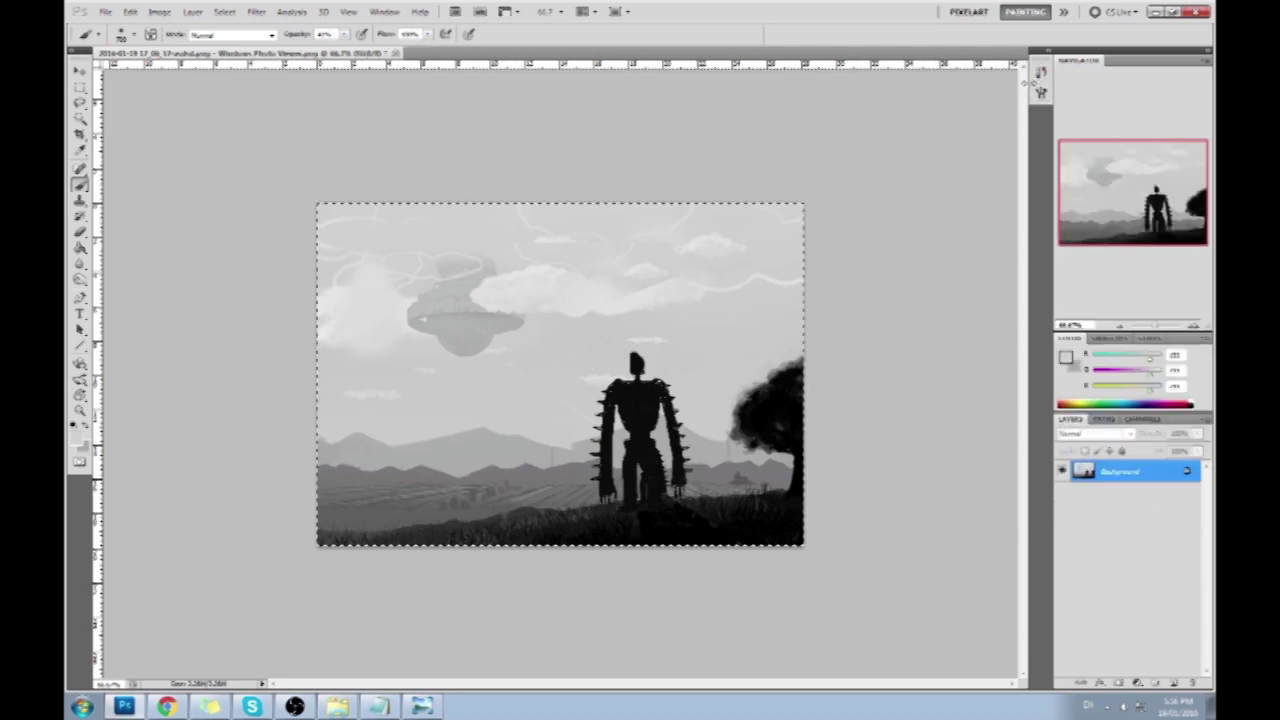
left_click(1040, 78)
scroll(965, 200, "up", 10)
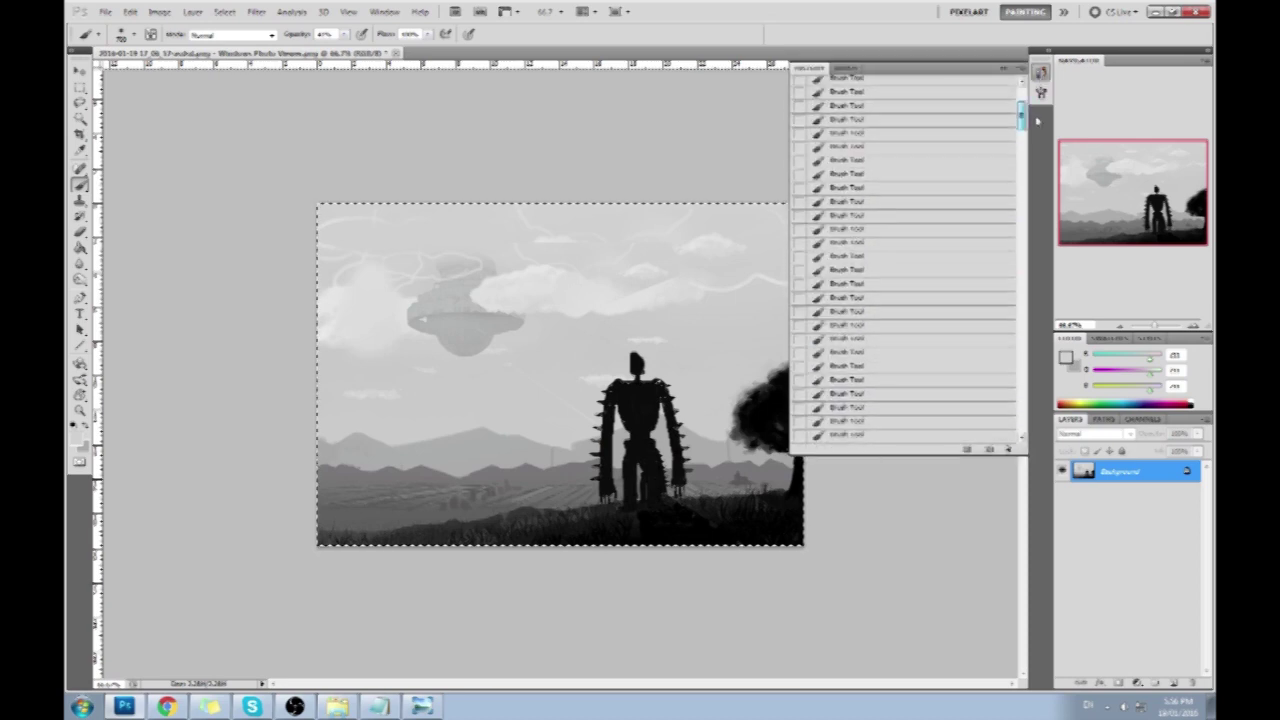
left_click(965, 86)
key("ctrl+shift+v")
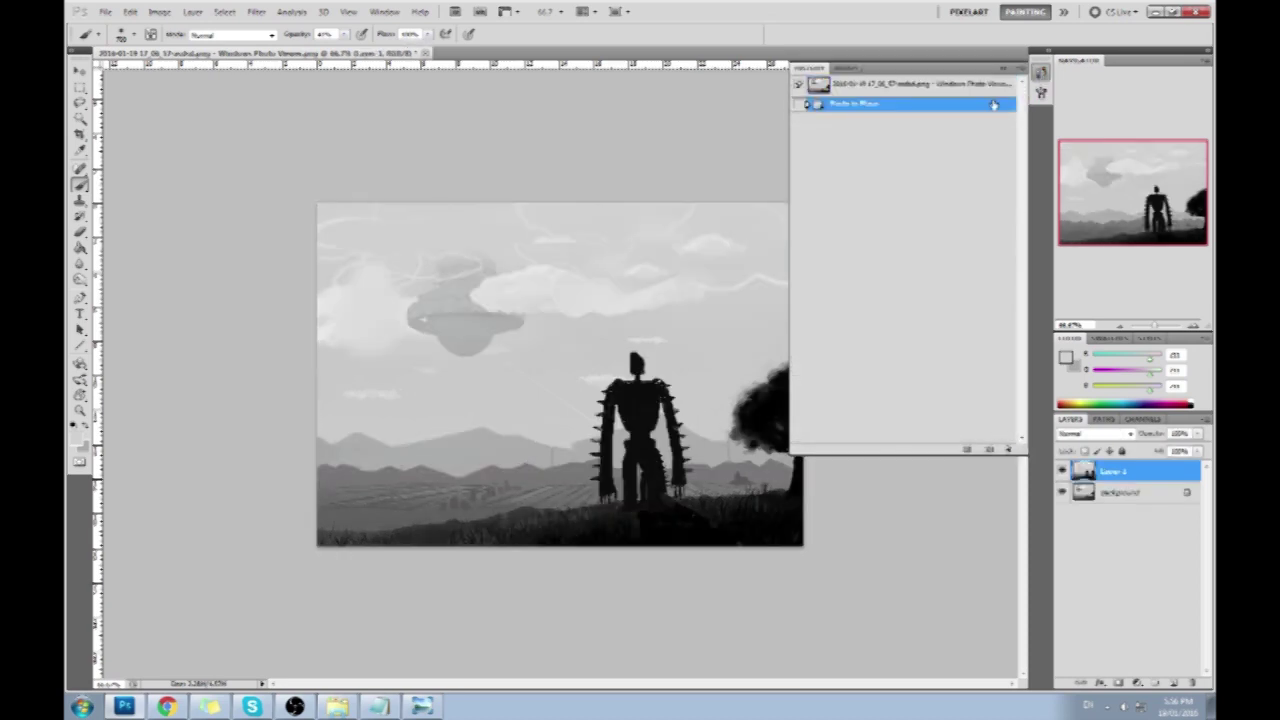
left_click(1004, 71)
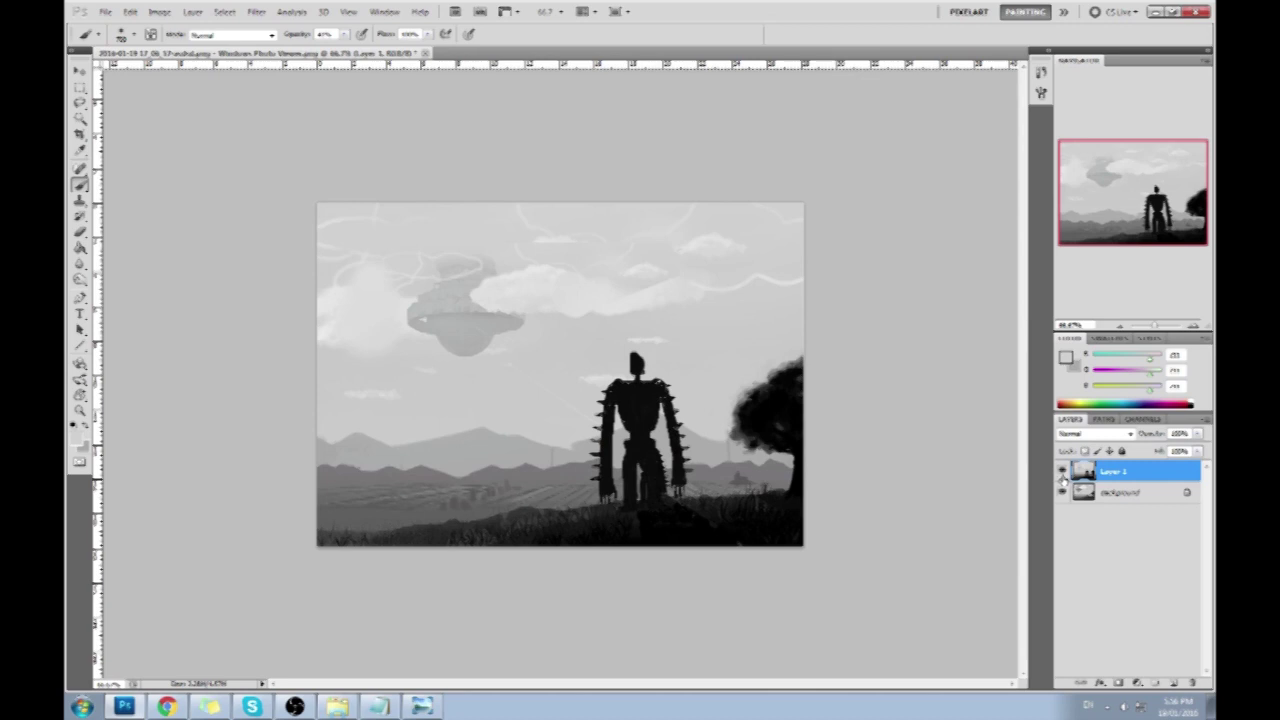
- Compare the paintover with the original painting by toggling the visibility of Layer 1
left_click(1062, 472)
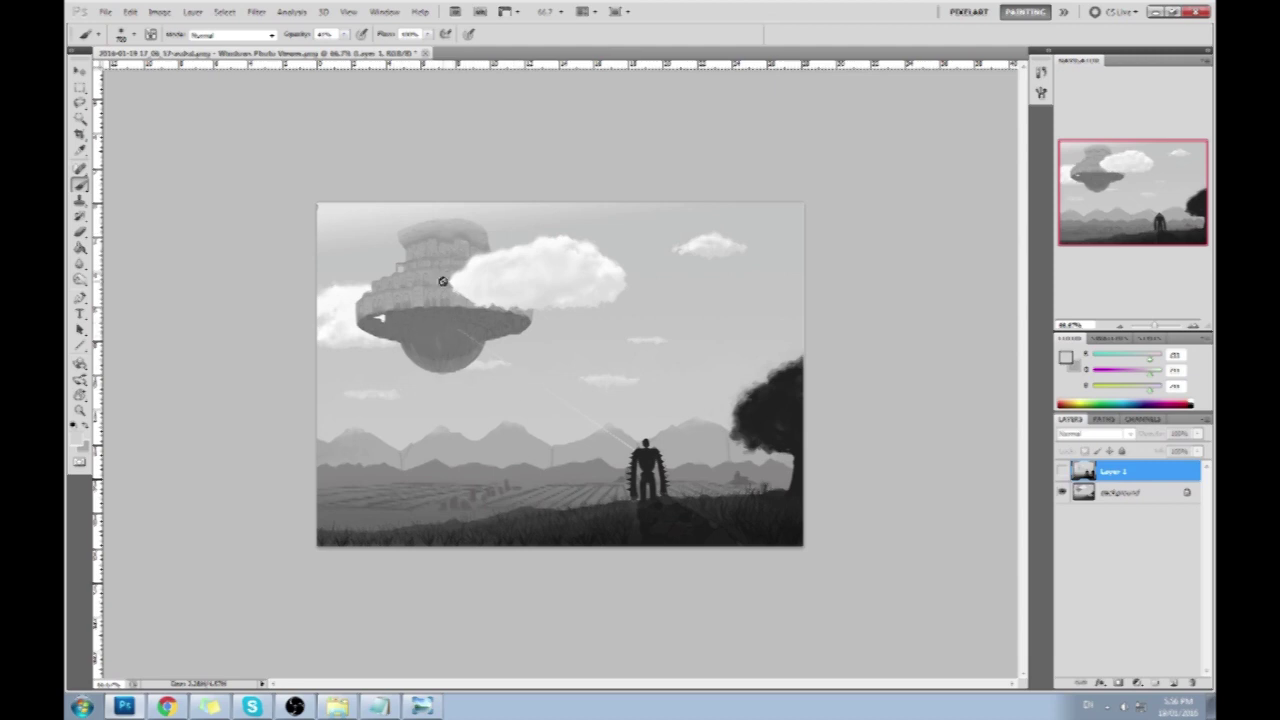
left_click(1062, 471)
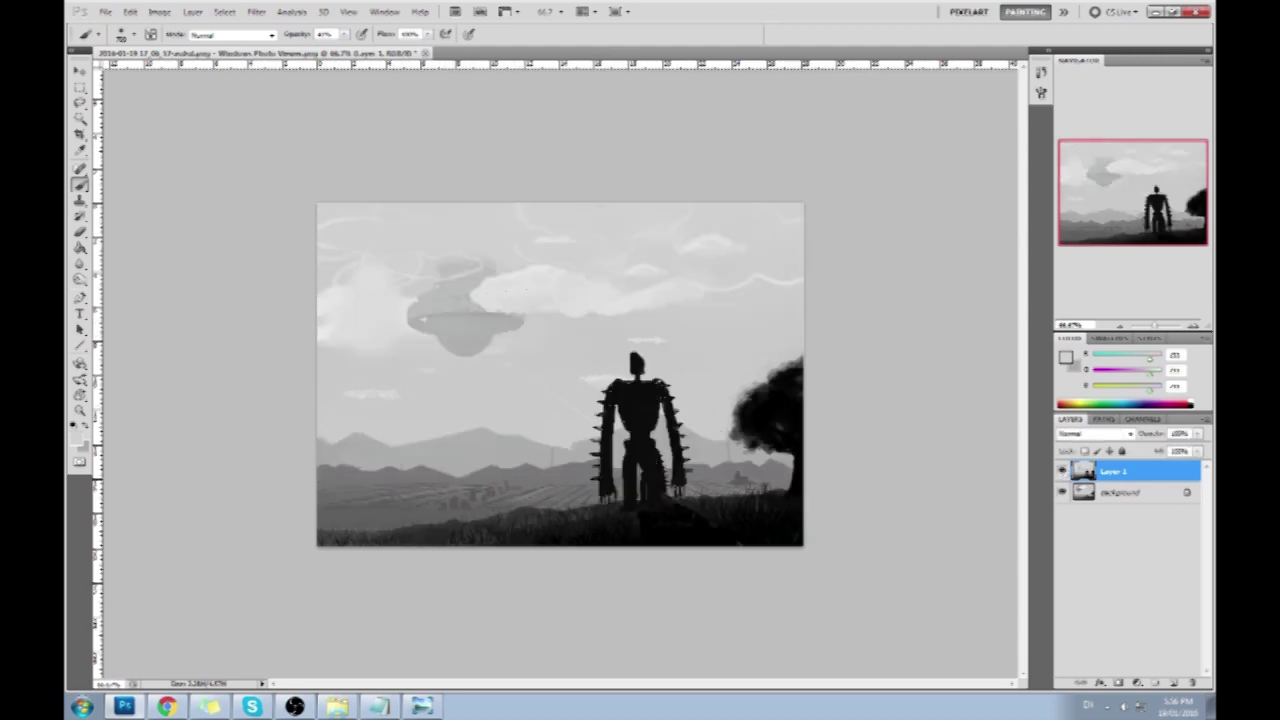
left_click(1062, 471)
left_click(1062, 471)
- Try erasing the paintover's sky at full opacity to bring back the original large city, and undo the erasing
key("e")
mouse_move(590, 295)
left_mouse_down()
mouse_move(500, 305)
mouse_move(484, 258)
left_mouse_up()
left_click(287, 34)
left_click_drag(289, 49, 340, 51)
mouse_move(470, 280)
left_mouse_down()
mouse_move(254, 397)
mouse_move(262, 285)
left_mouse_up()
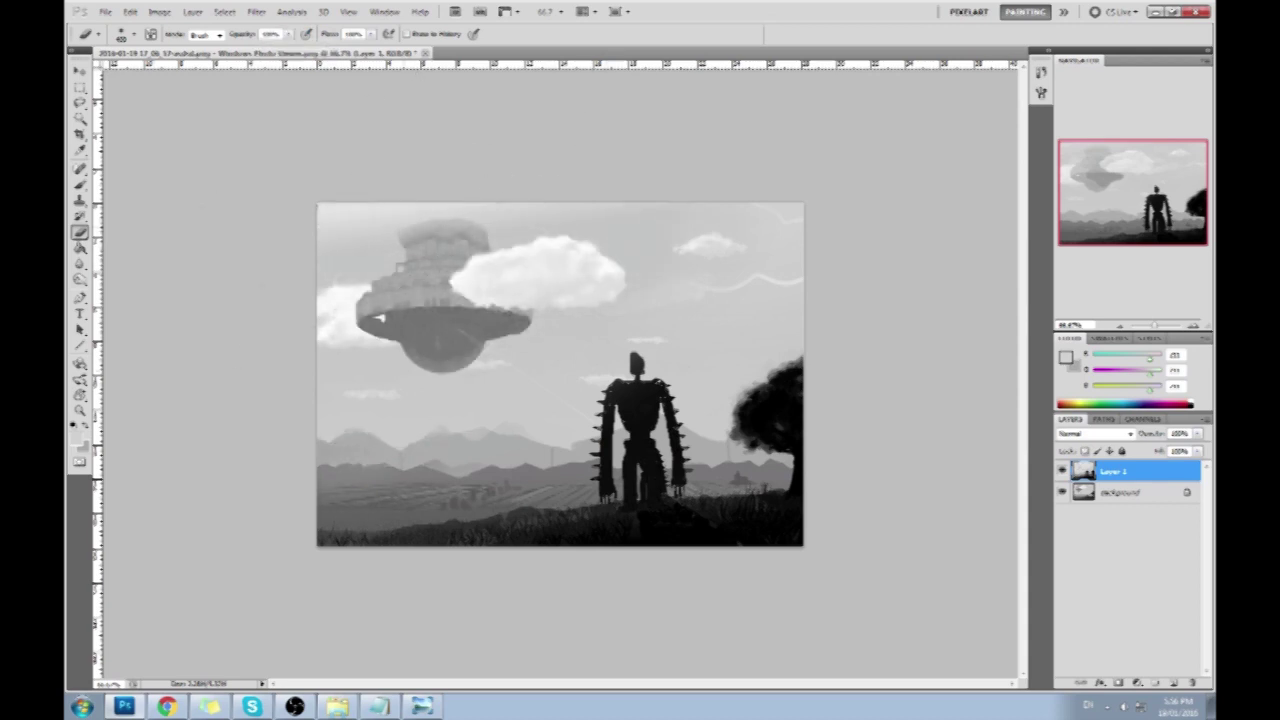
left_click_drag(795, 285, 700, 265)
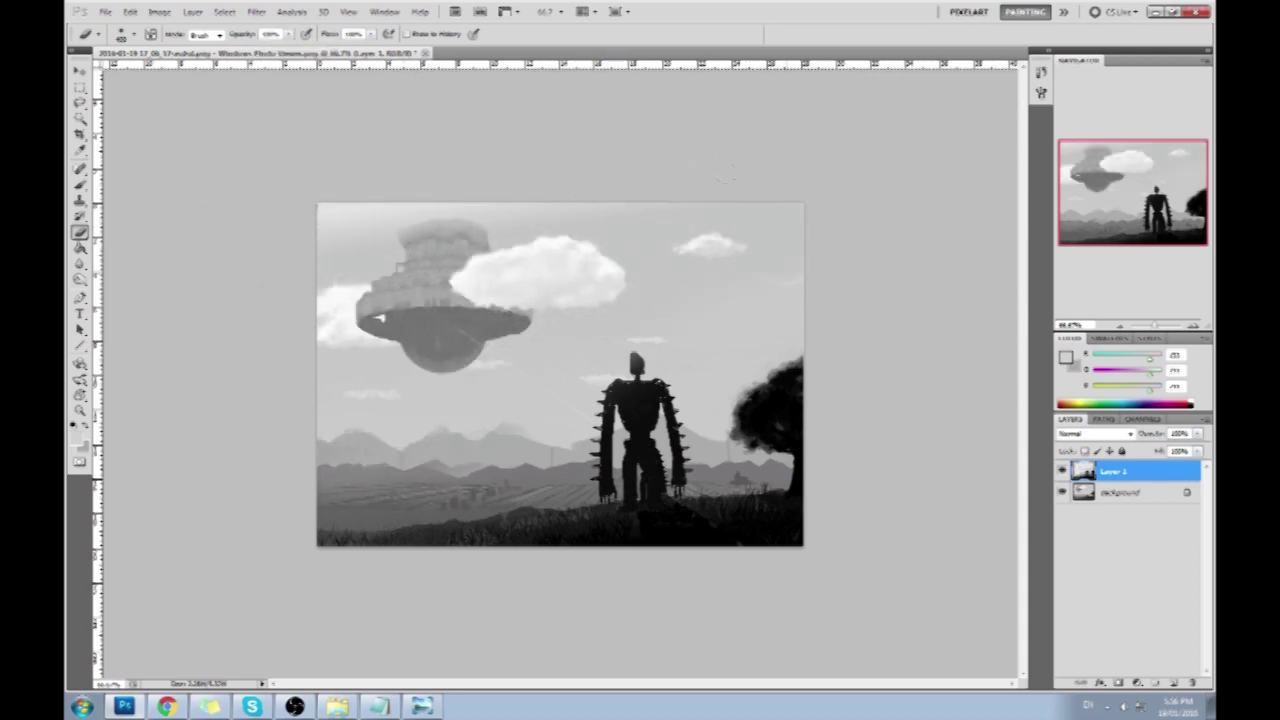
left_click(440, 335)
key("ctrl+z")
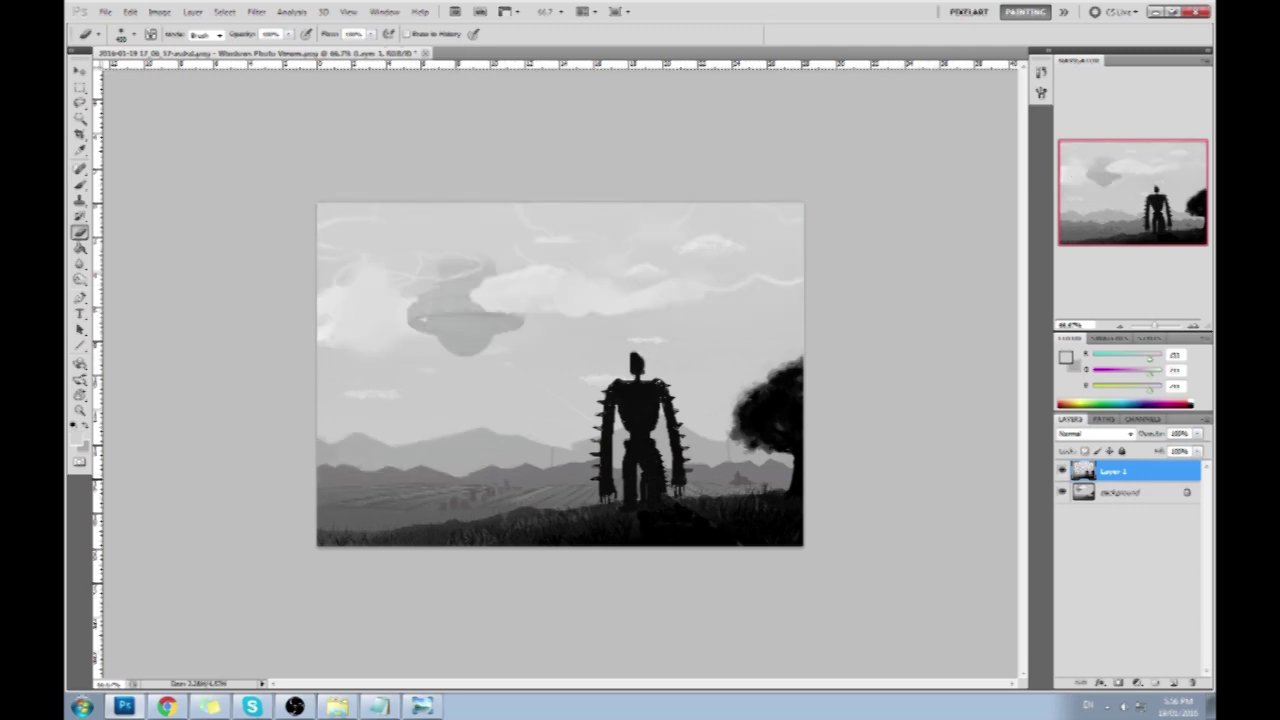
- Flatten the image into a single background and cancel closing the document
right_click(1108, 481)
left_click(1147, 483)
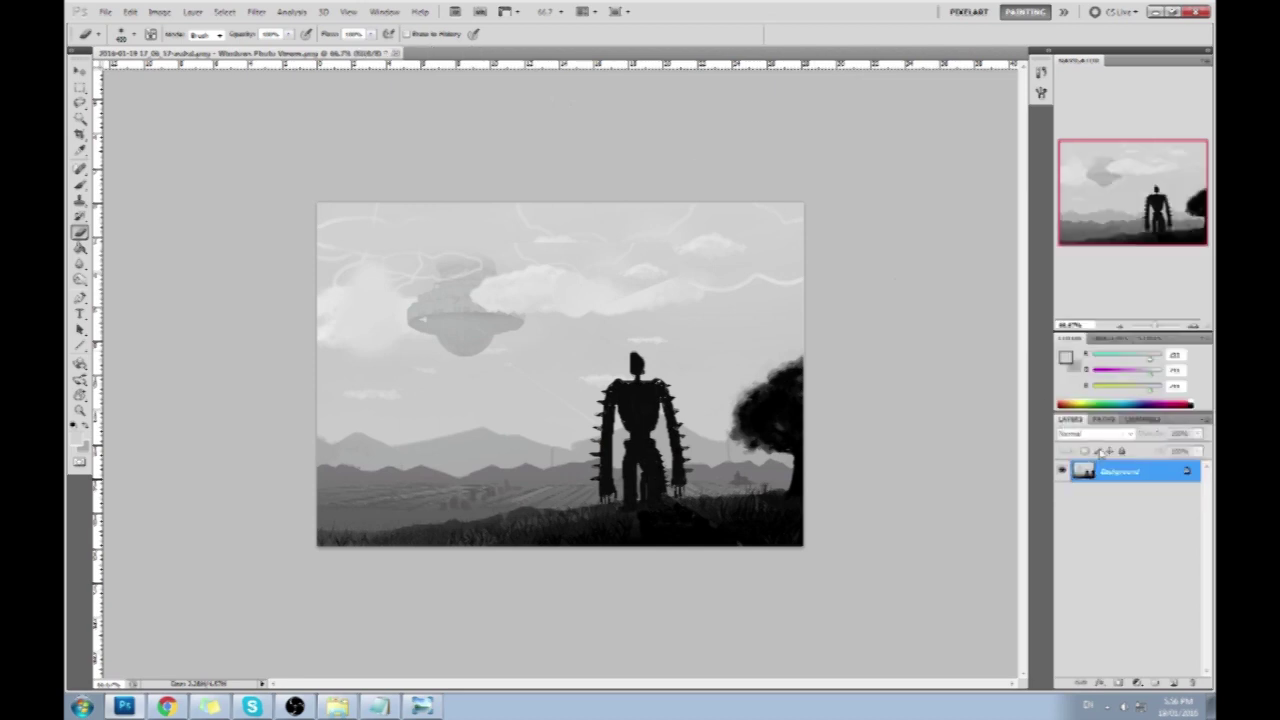
left_click(396, 52)
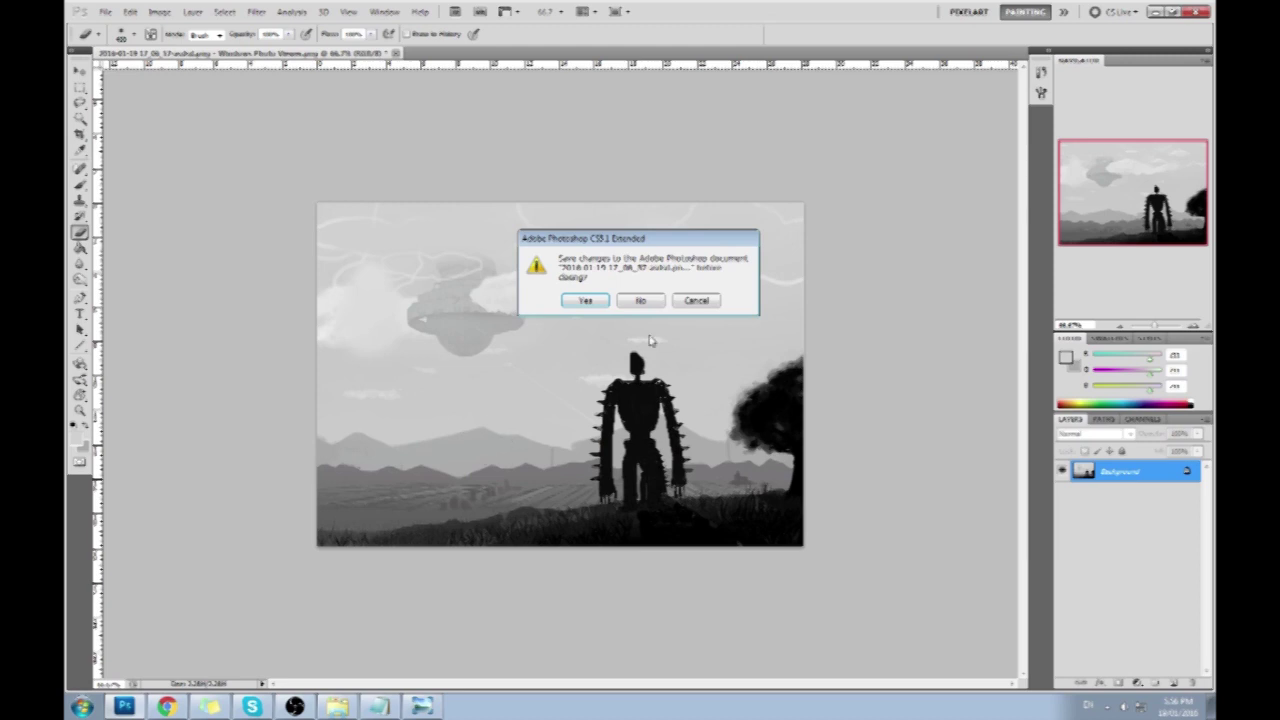
left_click(697, 301)
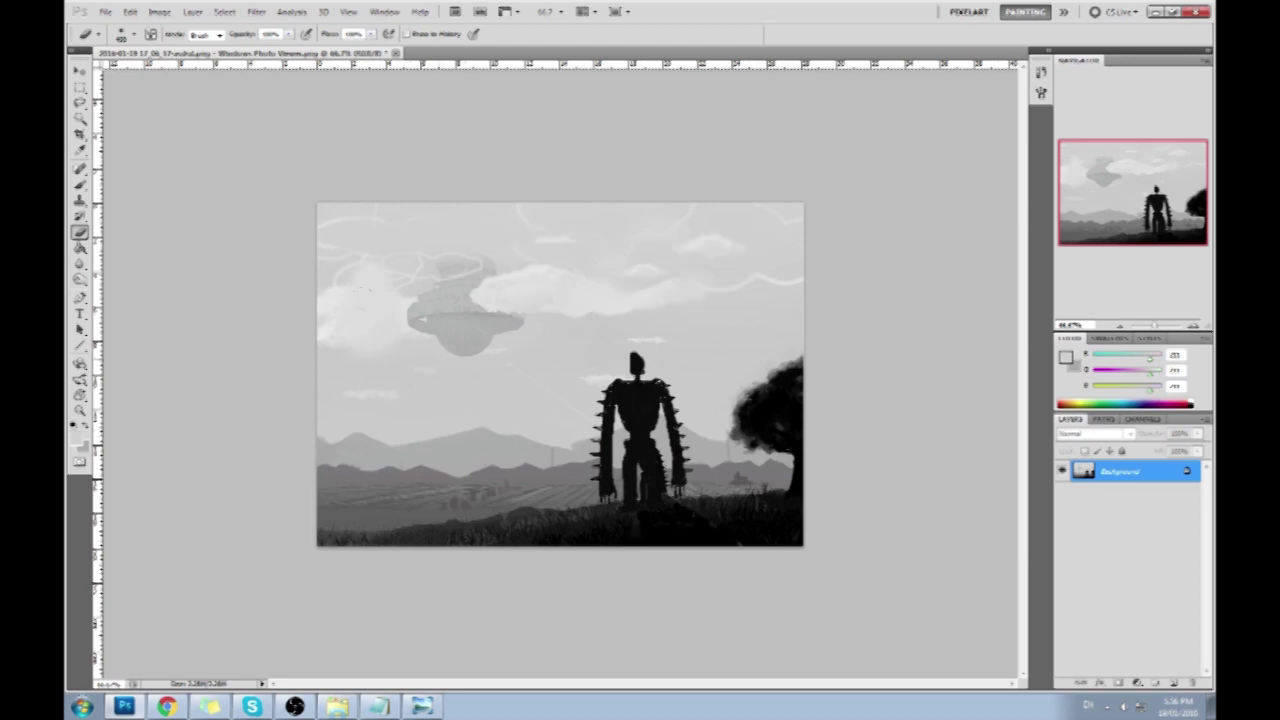
- Lasso angular slope shapes on the distant mountains and brush them with a lighter sky tone as lit faces
key("b")
key("l")
mouse_move(487, 428)
left_mouse_down()
mouse_move(500, 448)
mouse_move(564, 450)
left_mouse_up()
key("ctrl+d")
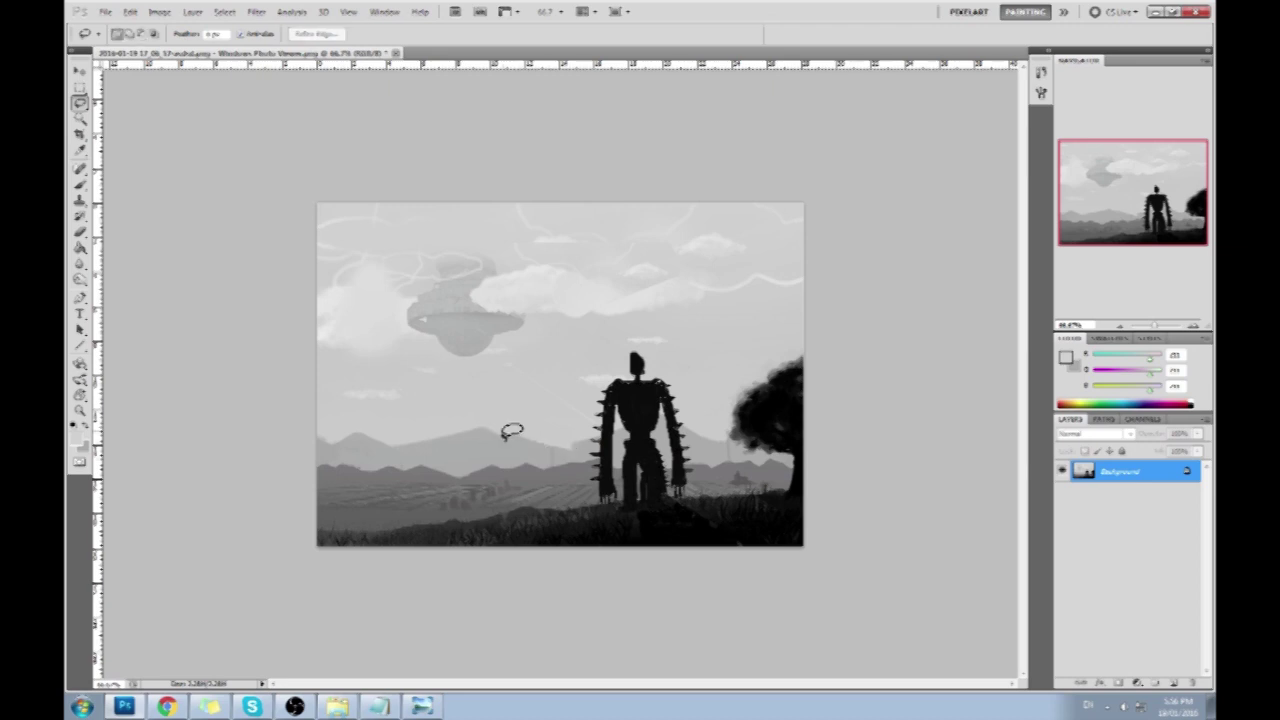
mouse_move(485, 426)
left_mouse_down()
mouse_move(431, 452)
mouse_move(389, 440)
mouse_move(491, 417)
left_mouse_up()
mouse_move(364, 433)
left_mouse_down()
mouse_move(325, 458)
mouse_move(357, 432)
left_mouse_up()
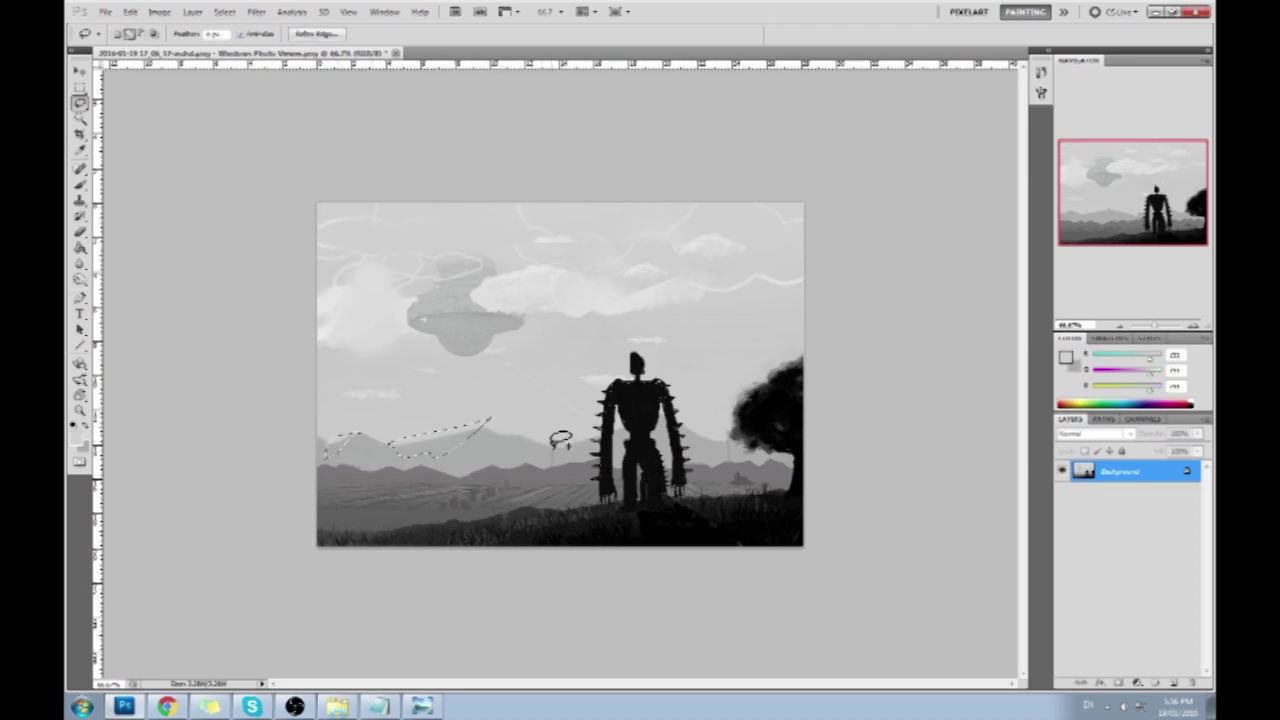
left_click_drag(516, 437, 498, 450)
key("ctrl+d")
key("b")
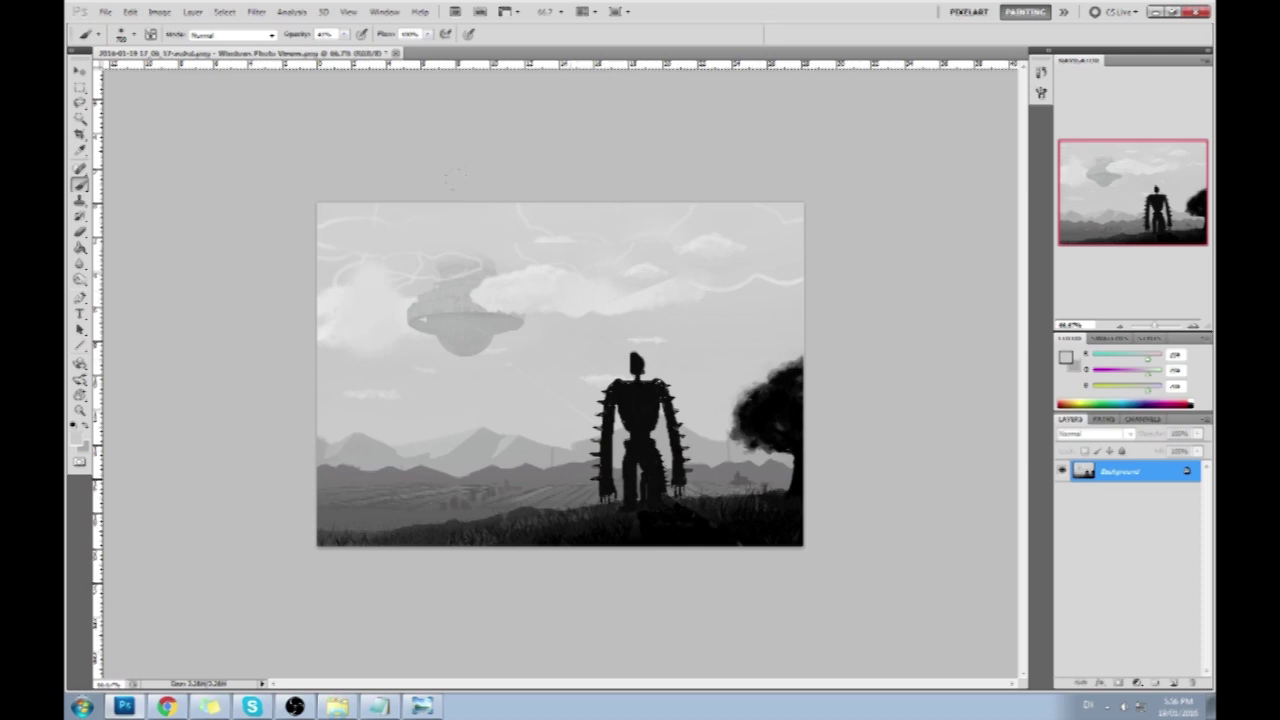
- Lasso small slivers along the ridge of the nearer hills and brush them with a lighter grey as highlights
key("l")
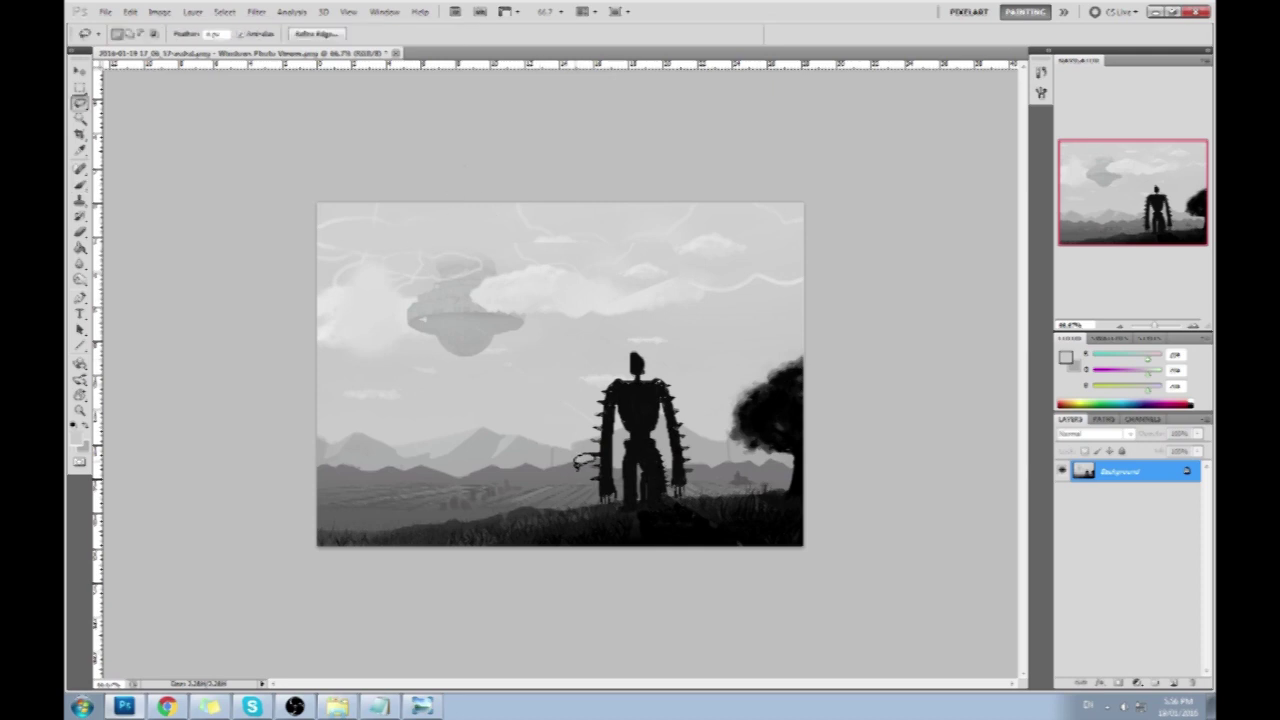
key("ctrl+z")
mouse_move(526, 464)
left_mouse_down()
mouse_move(495, 475)
mouse_move(527, 456)
mouse_move(303, 408)
mouse_move(512, 420)
mouse_move(464, 434)
left_mouse_up()
left_click_drag(369, 453, 330, 462)
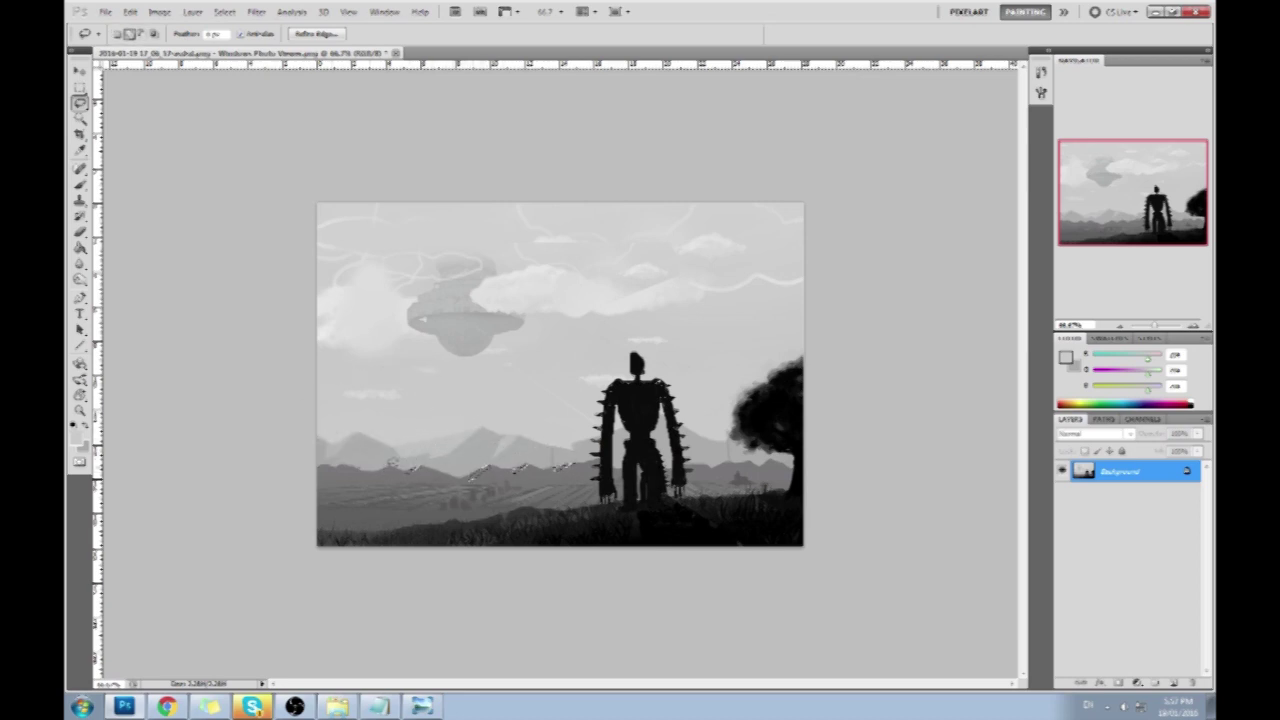
key("ctrl+d")
key("b")
key("ctrl")
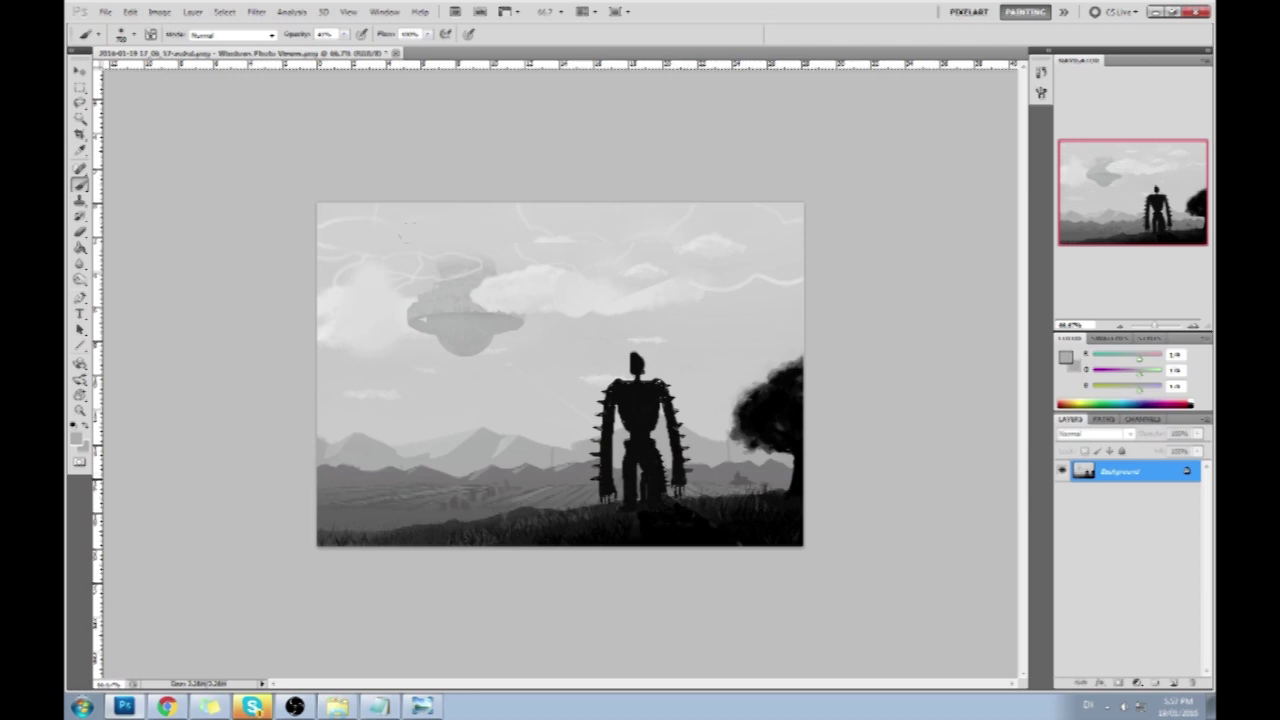
- Clear the remaining selection and close the painting, saving its changes
left_click(460, 303, "alt")
key("m")
right_click(535, 376)
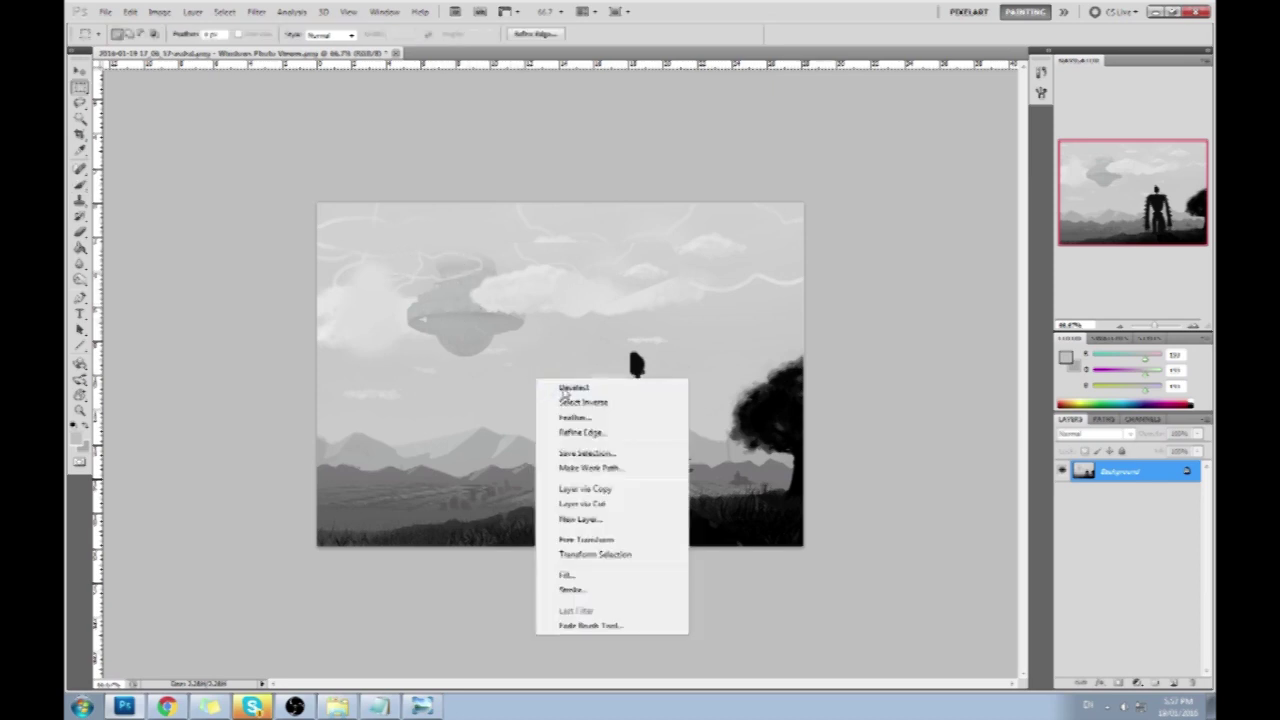
left_click(564, 387)
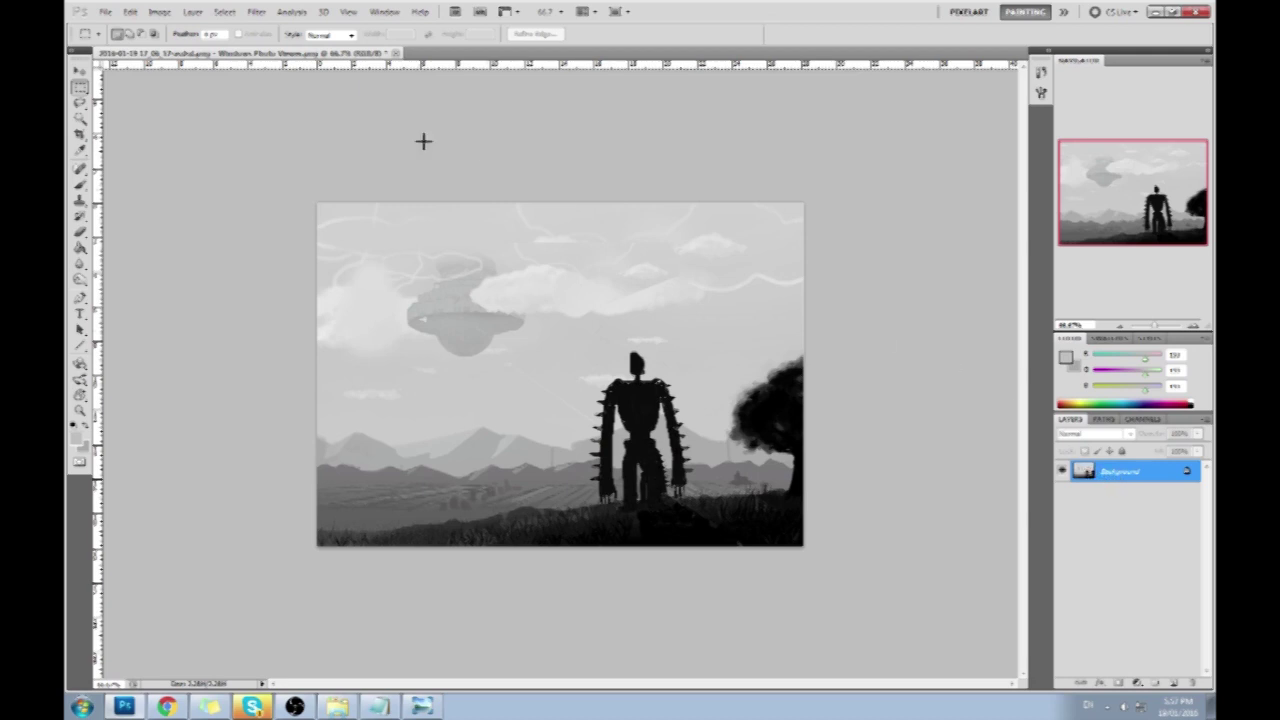
left_click(396, 55)
left_click(580, 298)
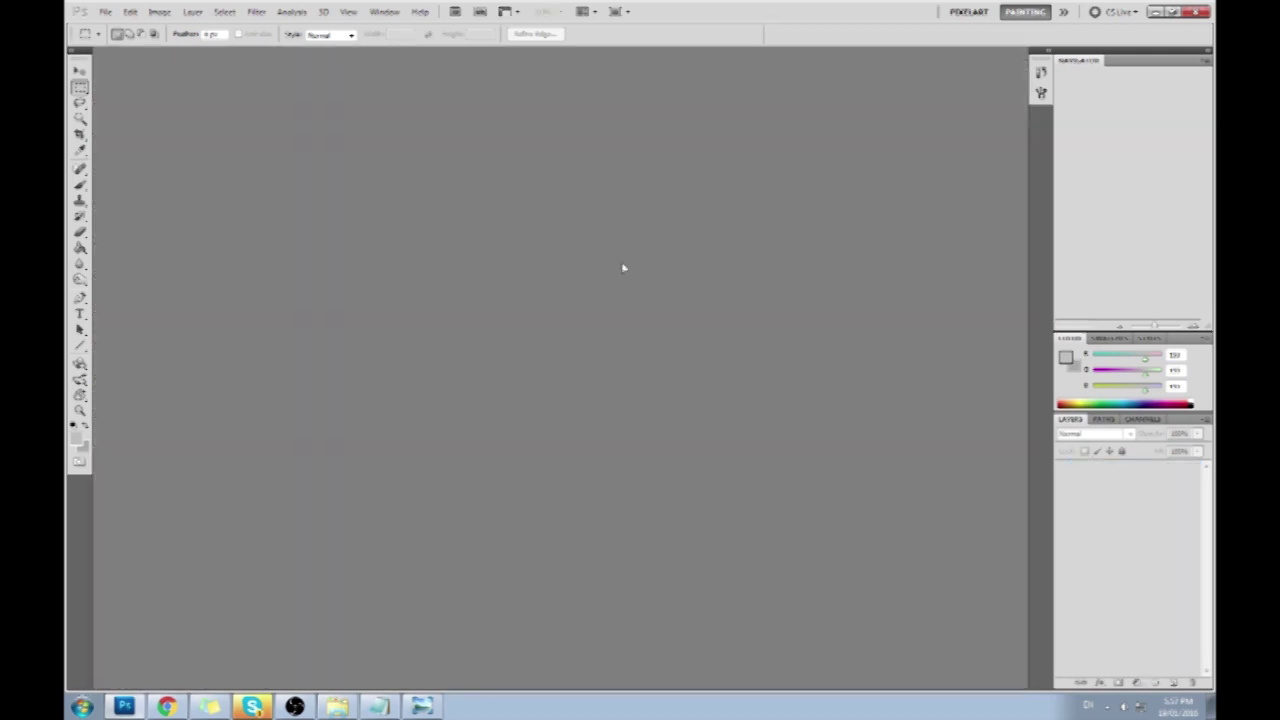
- Close Photoshop and the image preview window, and bring up the artist's portfolio website in the browser
key("alt+Tab")
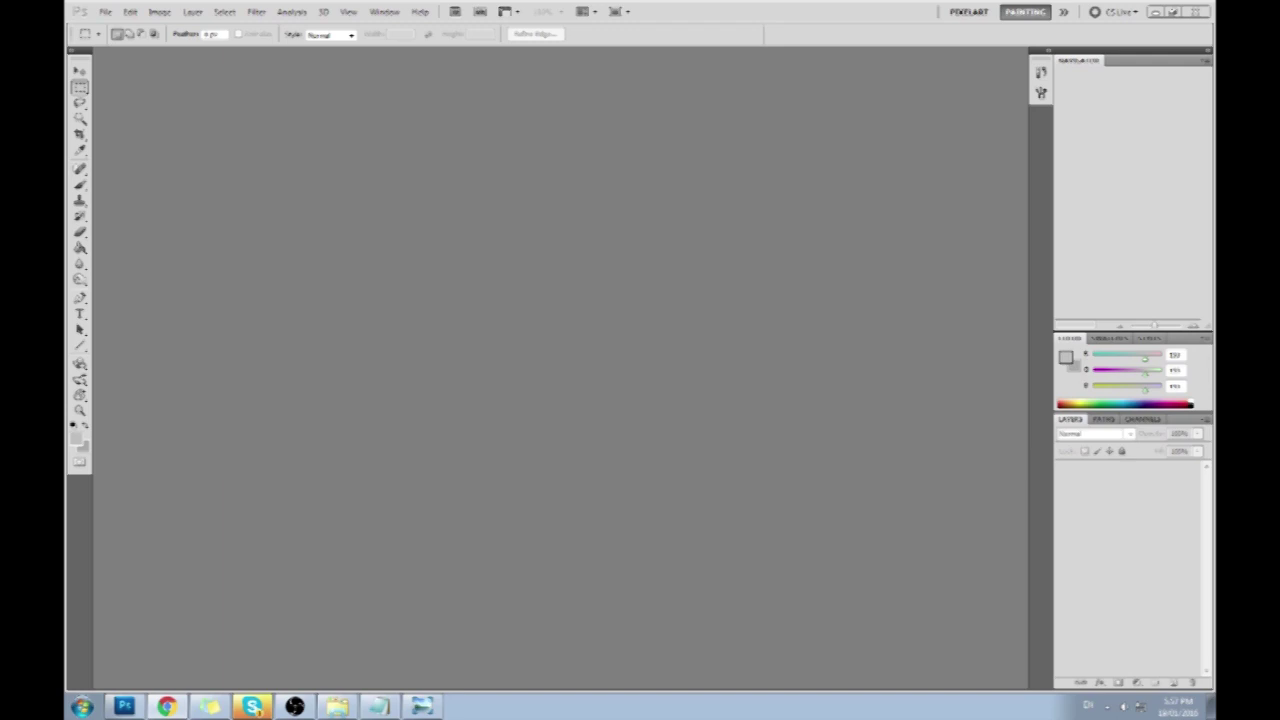
left_click(1196, 12)
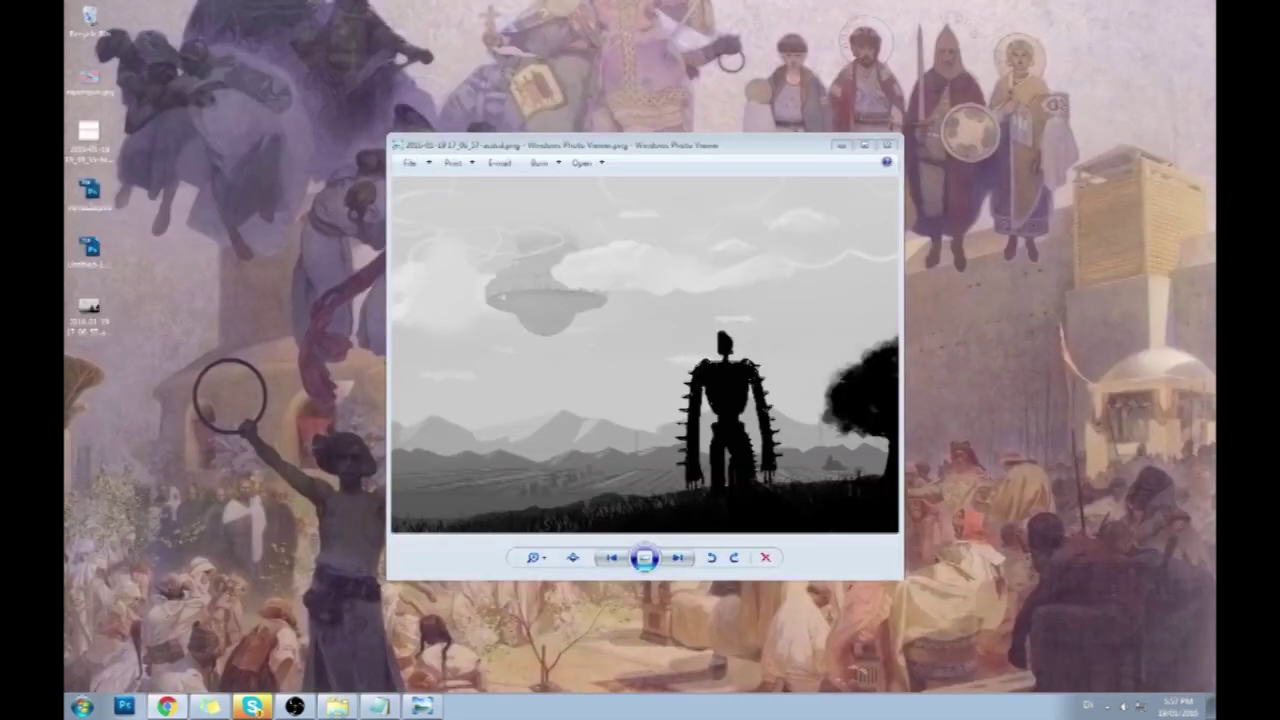
left_click(886, 144)
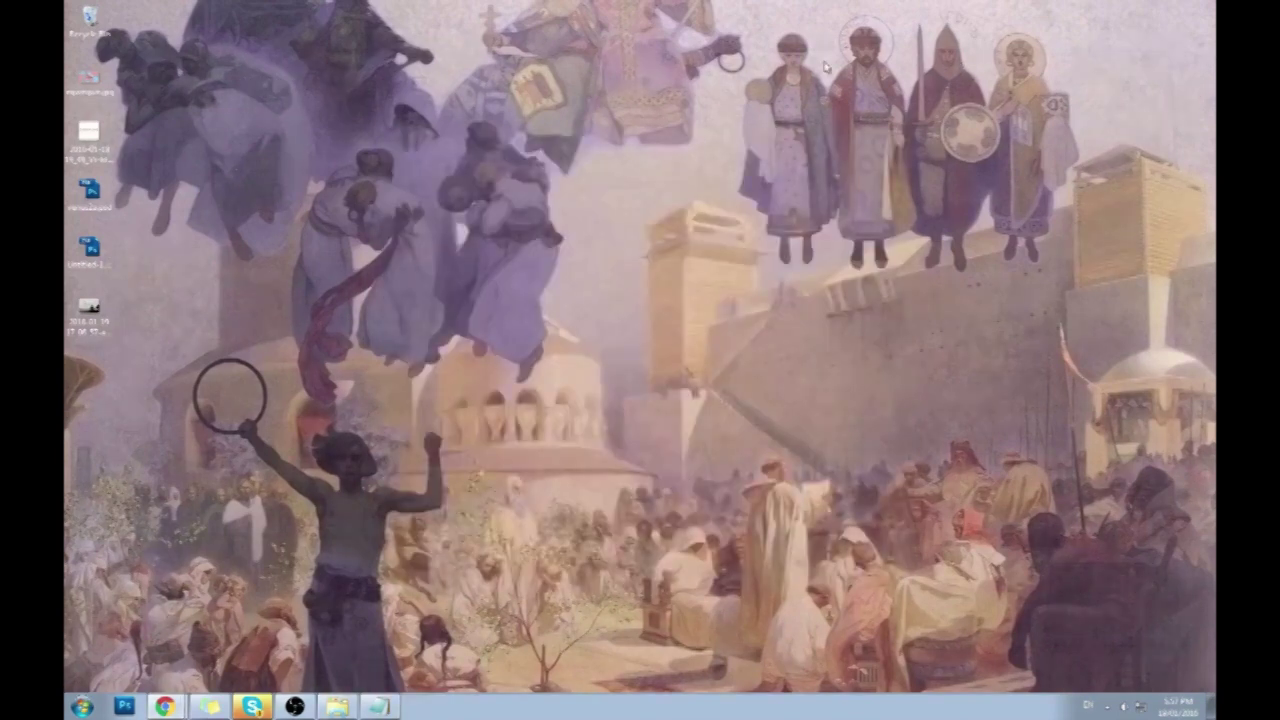
left_click_drag(64, 55, 609, 63)
double_click(654, 46)
left_click(257, 704)
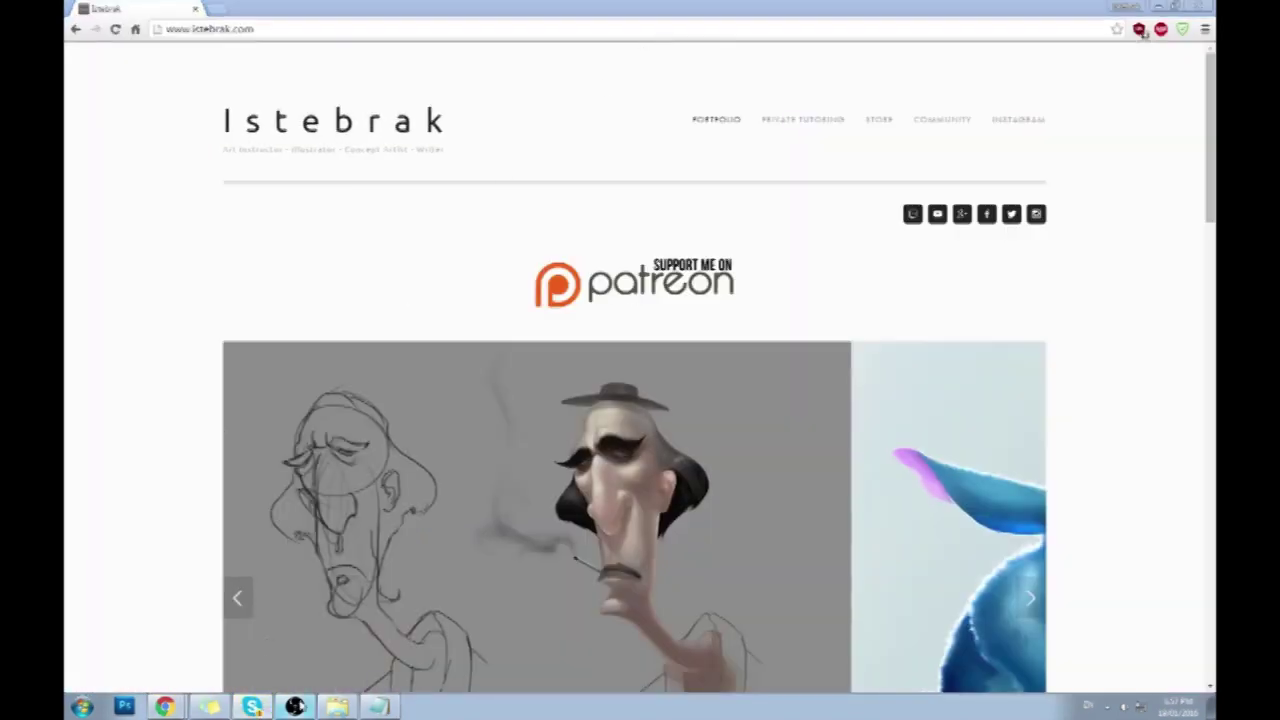